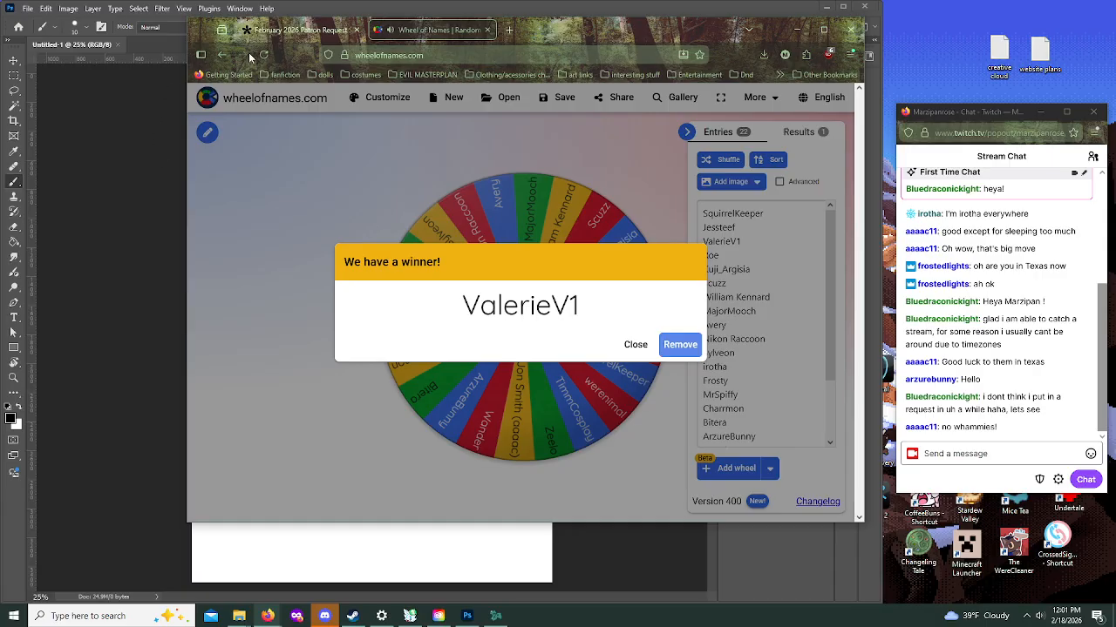
Step: Open the submissions of the February 2026 Patron Request Stream form and look up the wheel winner's request
click(297, 29)
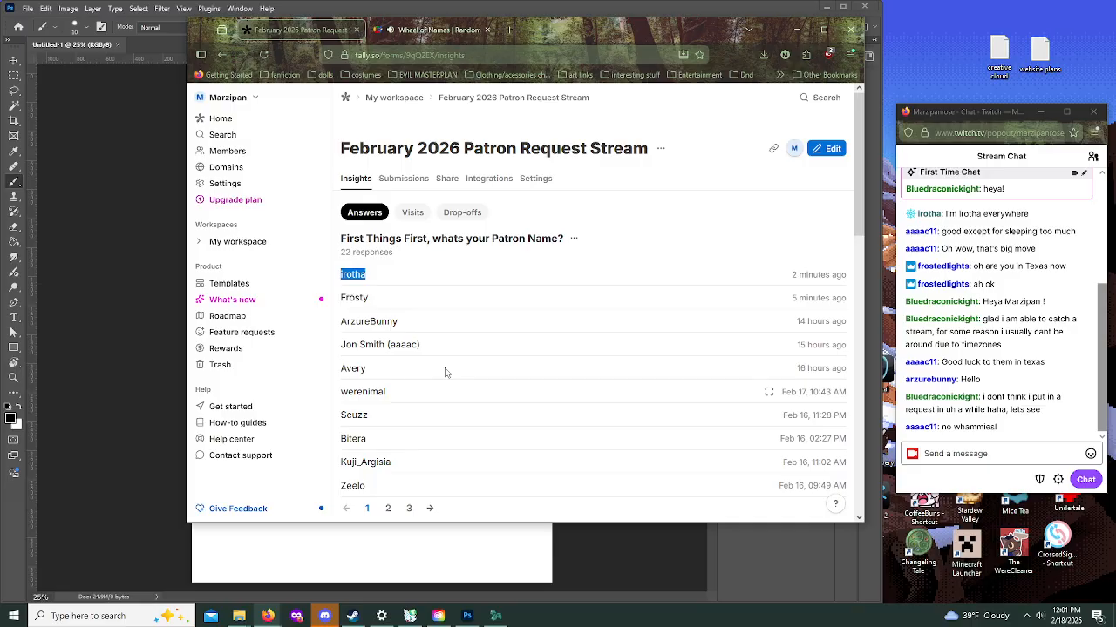
click(416, 185)
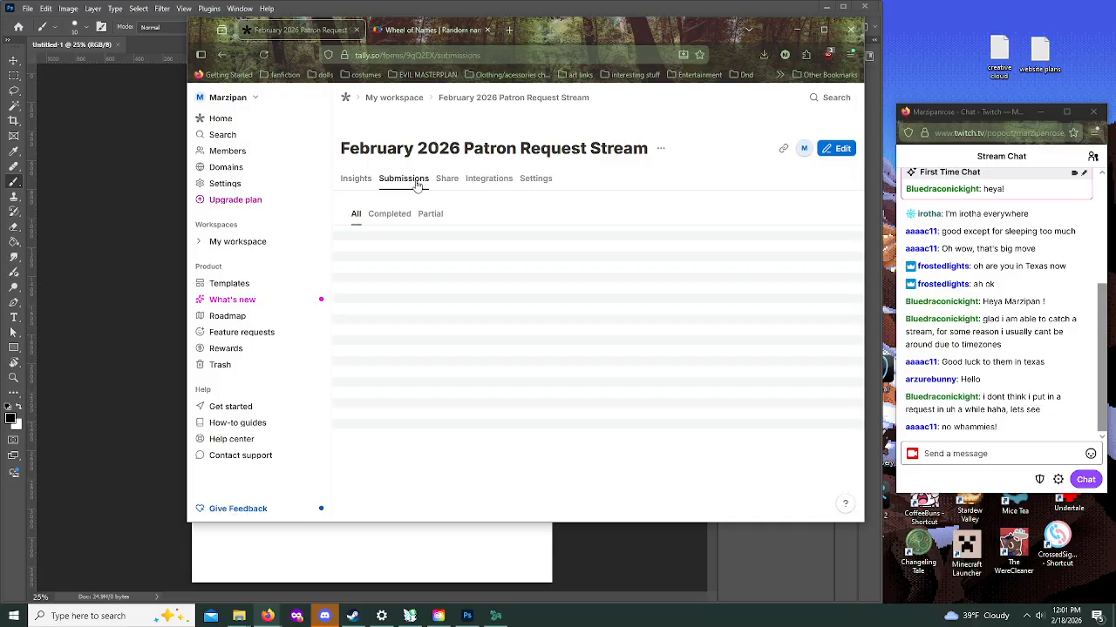
scroll(546, 439, down, 3)
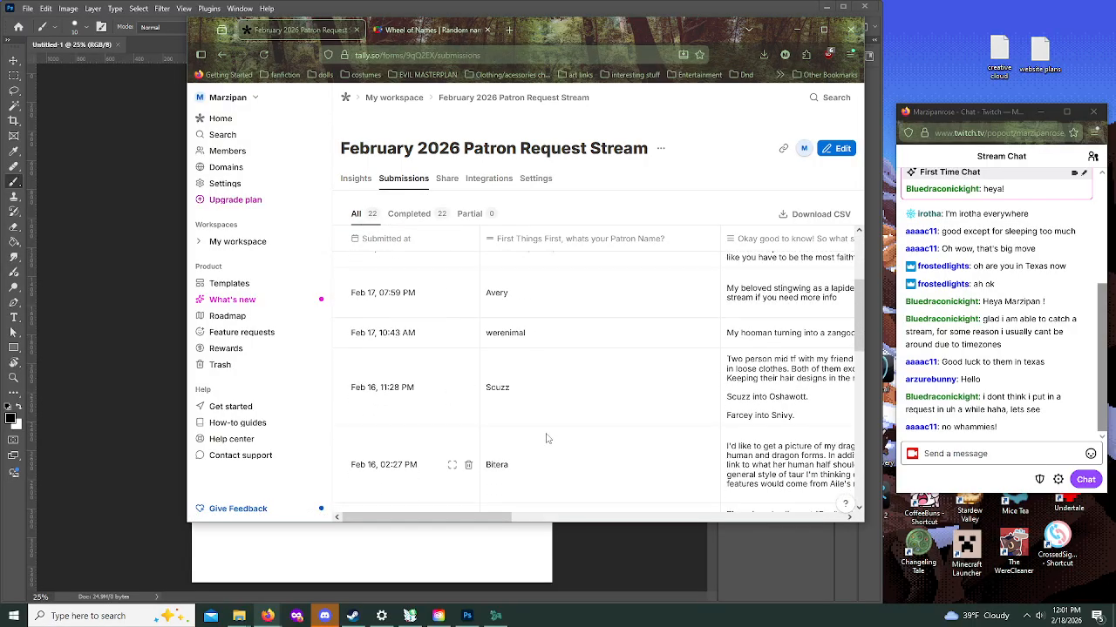
scroll(547, 439, down, 5)
drag(639, 31, 0, 53)
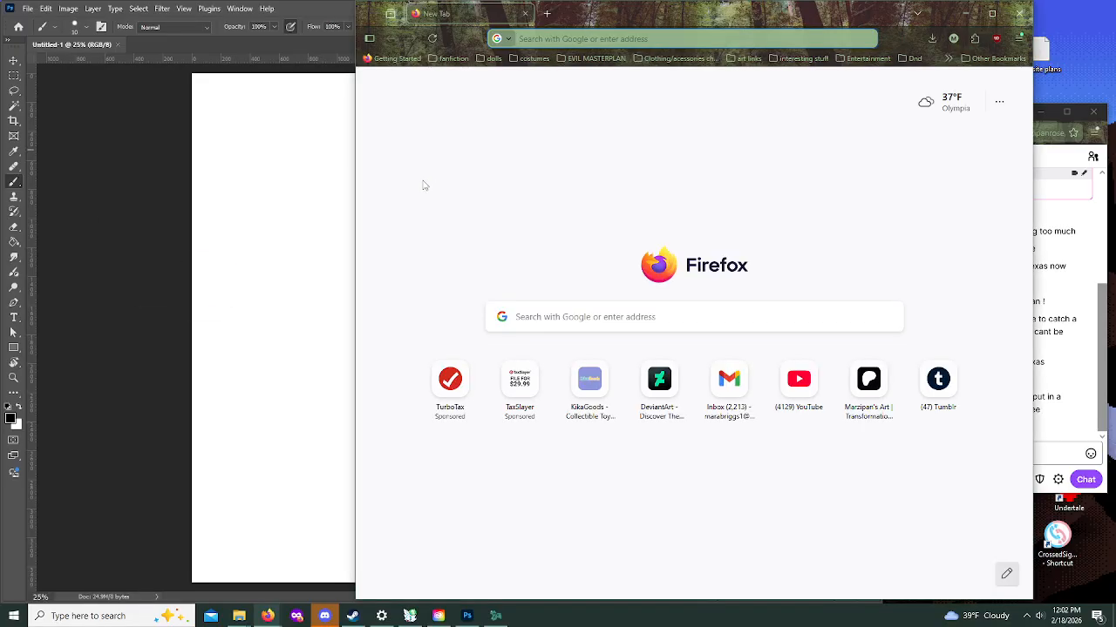
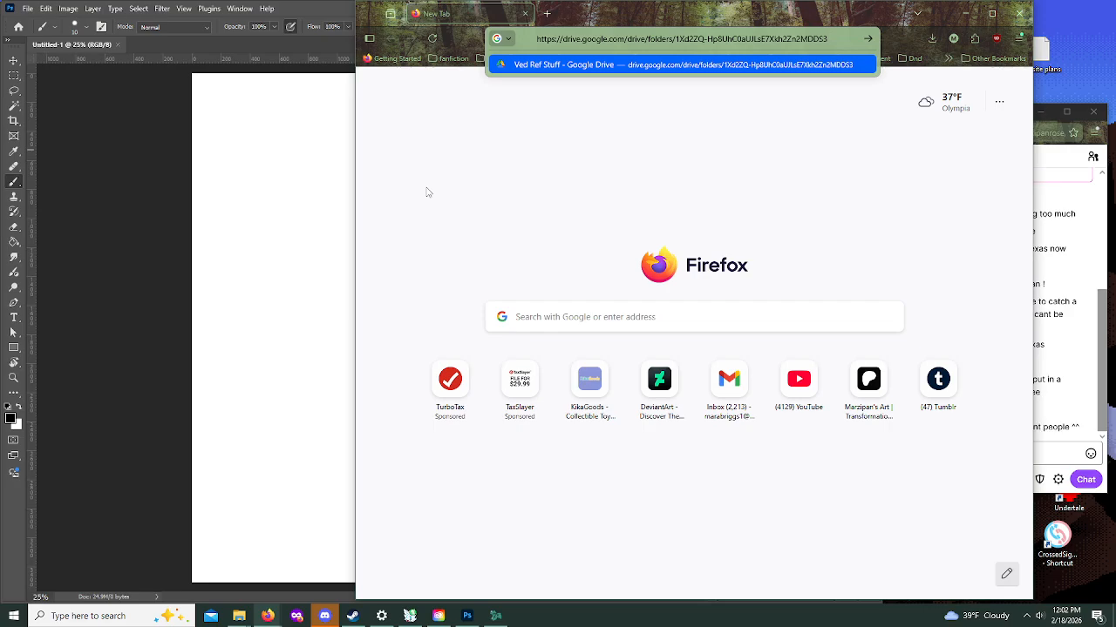
Step: Open the linked "Vedreg/Dagatin Ref Stuff" Google Drive folder and examine its character reference images
key(Return)
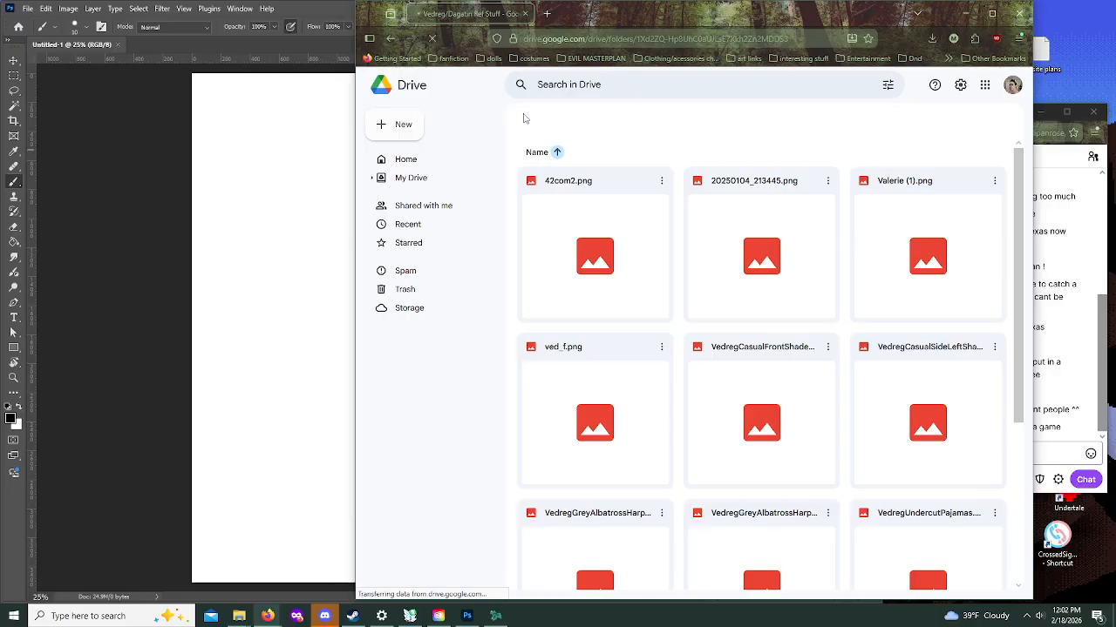
scroll(616, 270, down, 1)
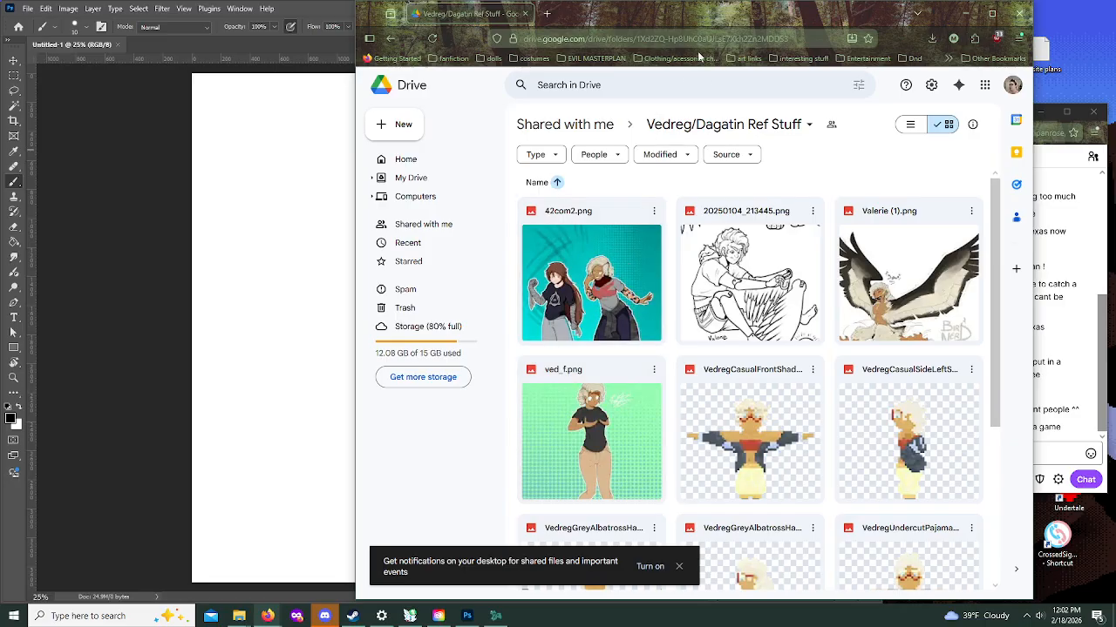
scroll(771, 252, down, 2)
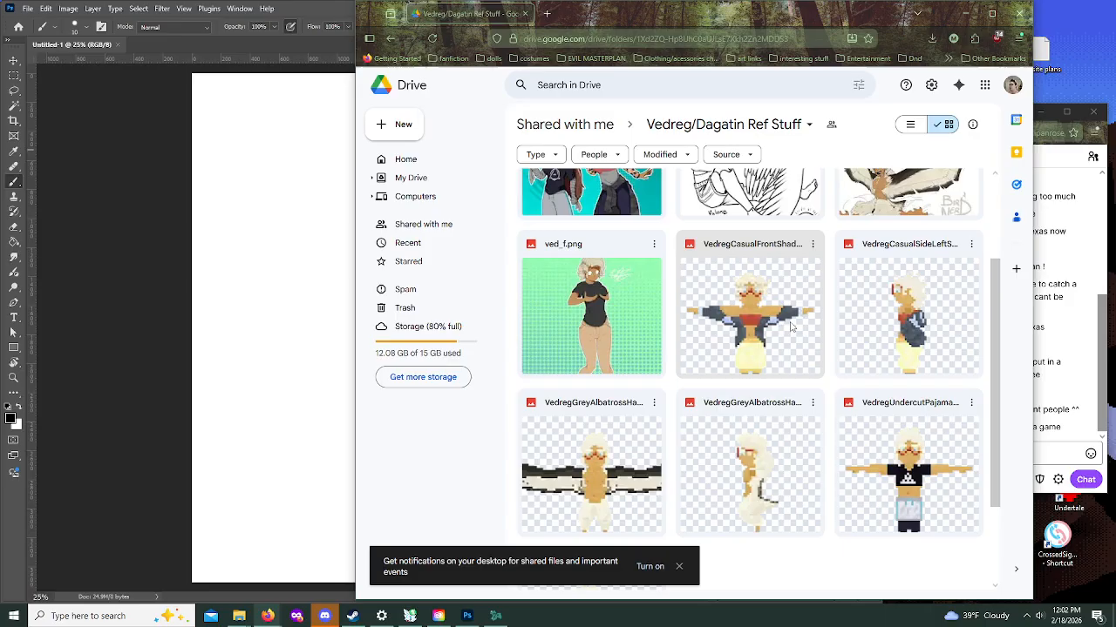
scroll(655, 528, down, 2)
scroll(655, 528, up, 4)
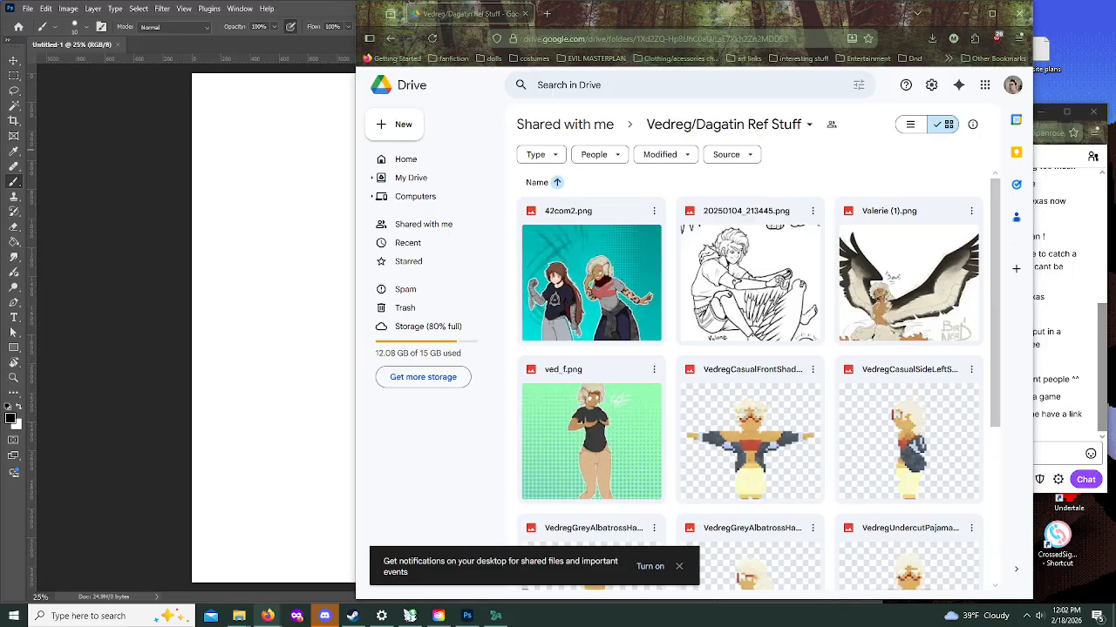
scroll(749, 375, down, 3)
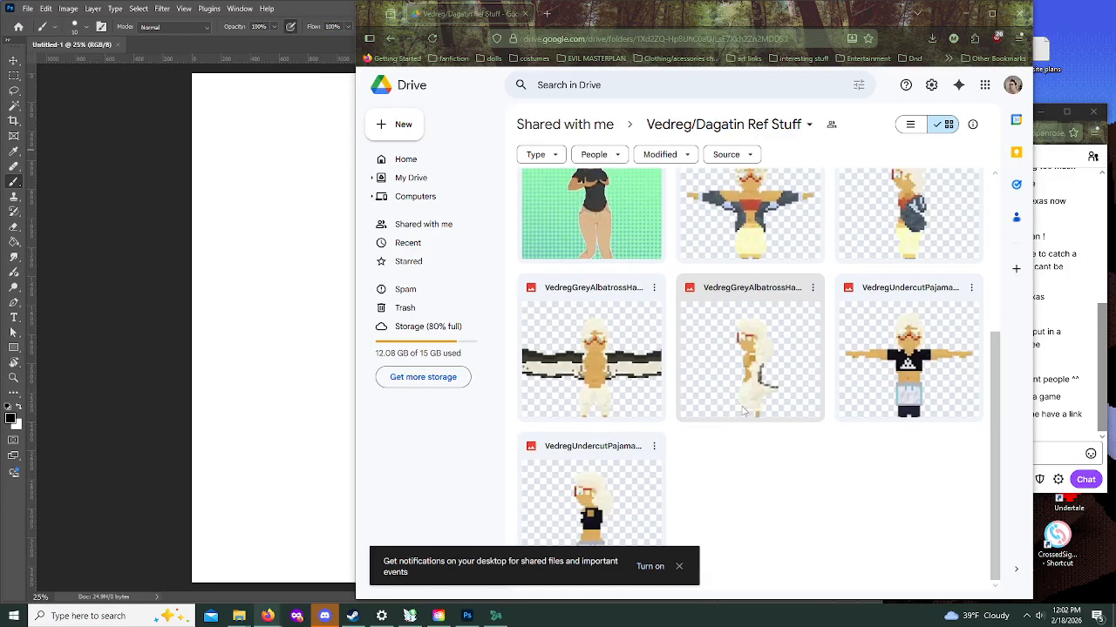
Step: Search Google for "floran" in a new browser tab and place the browser window over the canvas
click(546, 14)
drag(656, 14, 0, 16)
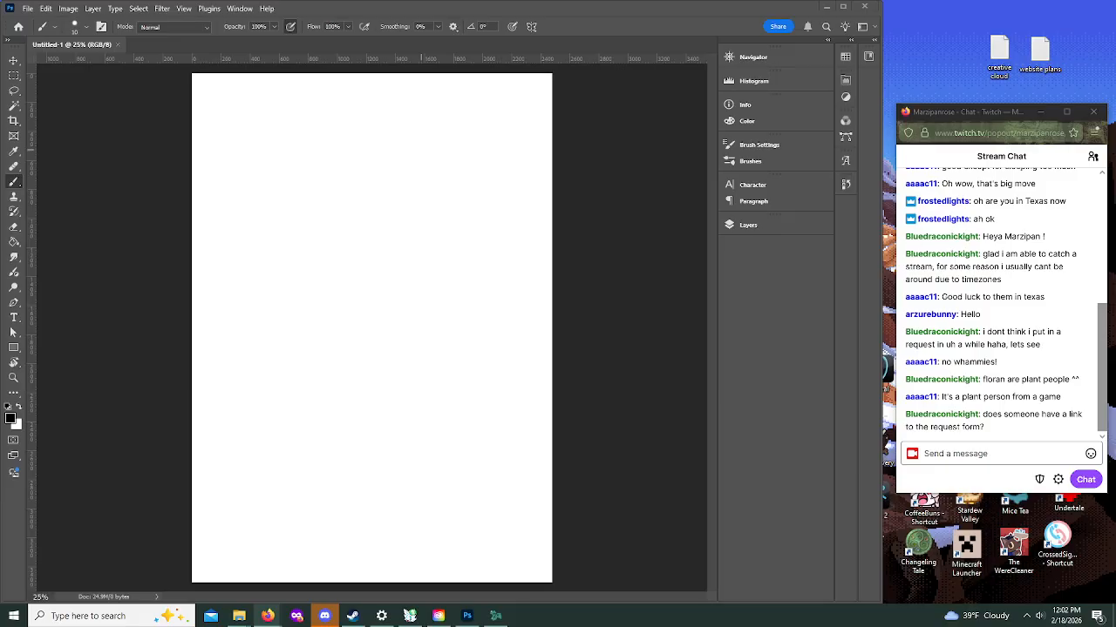
drag(0, 92, 441, 63)
drag(62, 41, 154, 202)
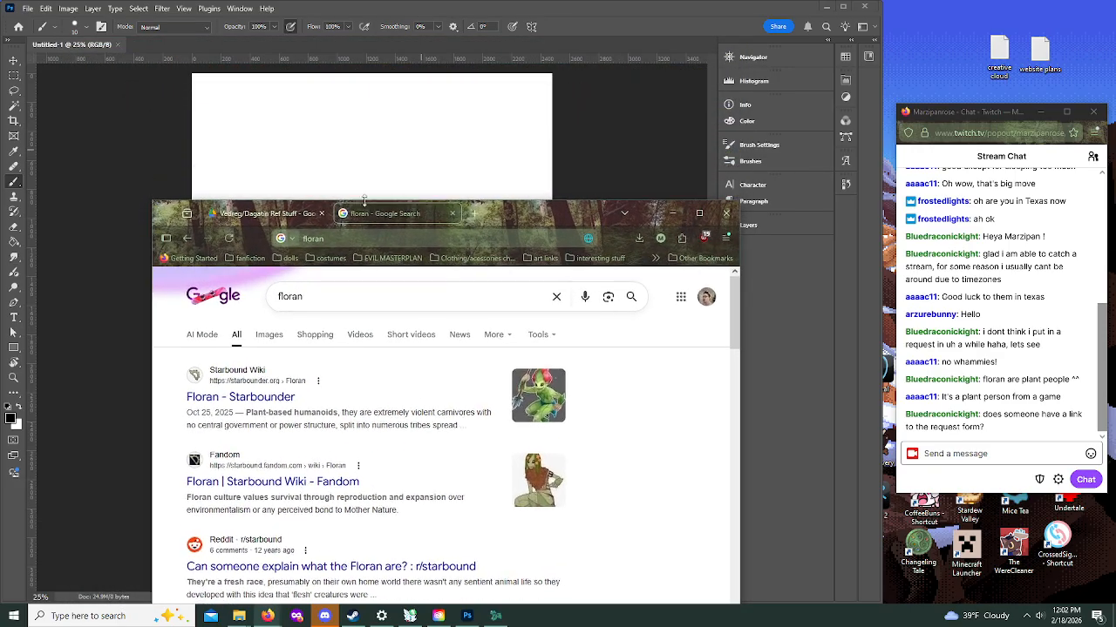
drag(527, 221, 511, 122)
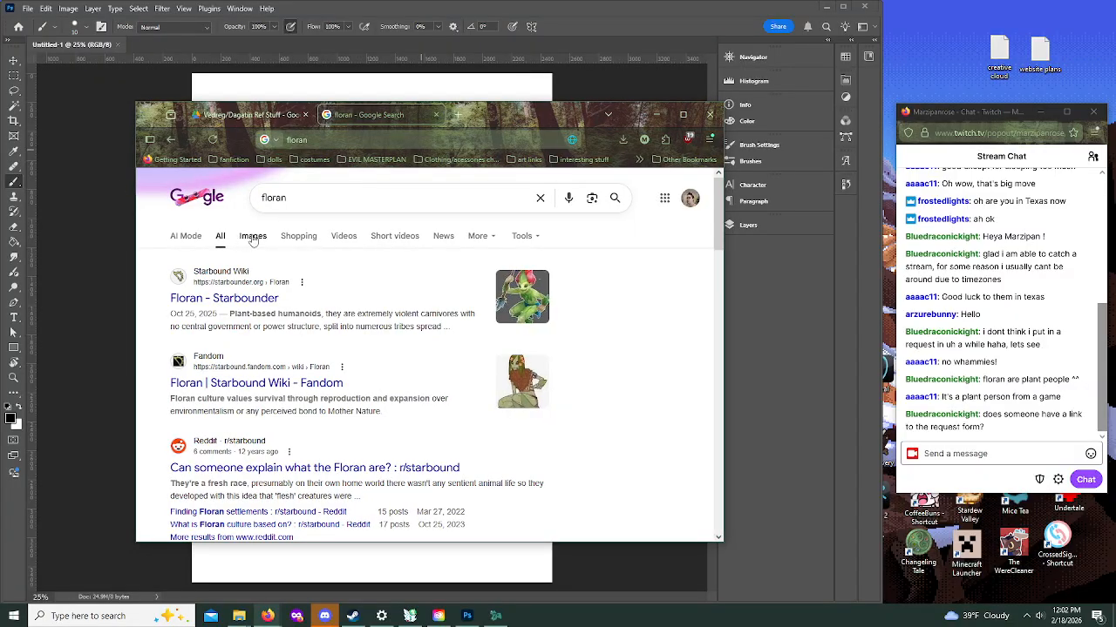
Step: Examine the floran image results, return to the Drive reference folder and move the browser window off the canvas
click(253, 236)
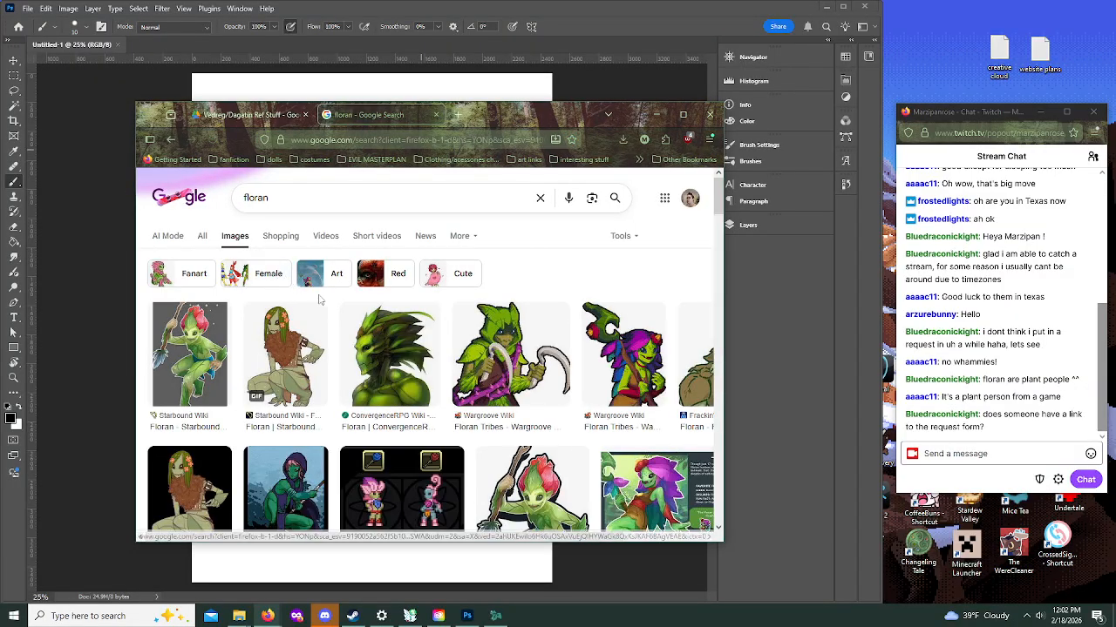
scroll(372, 325, down, 3)
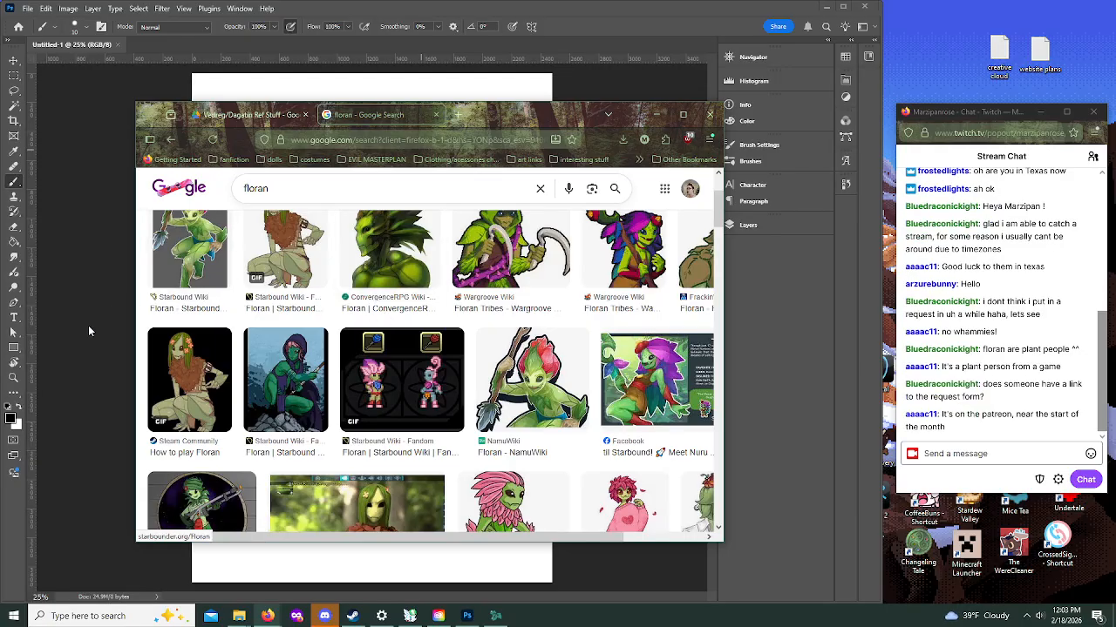
scroll(250, 352, down, 2)
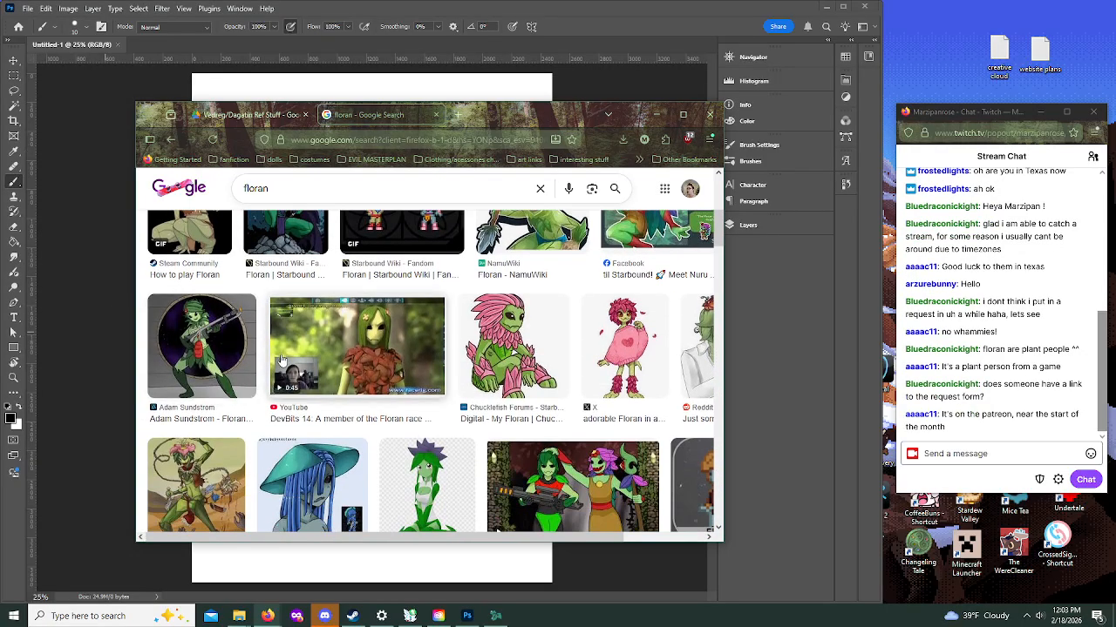
scroll(294, 346, down, 2)
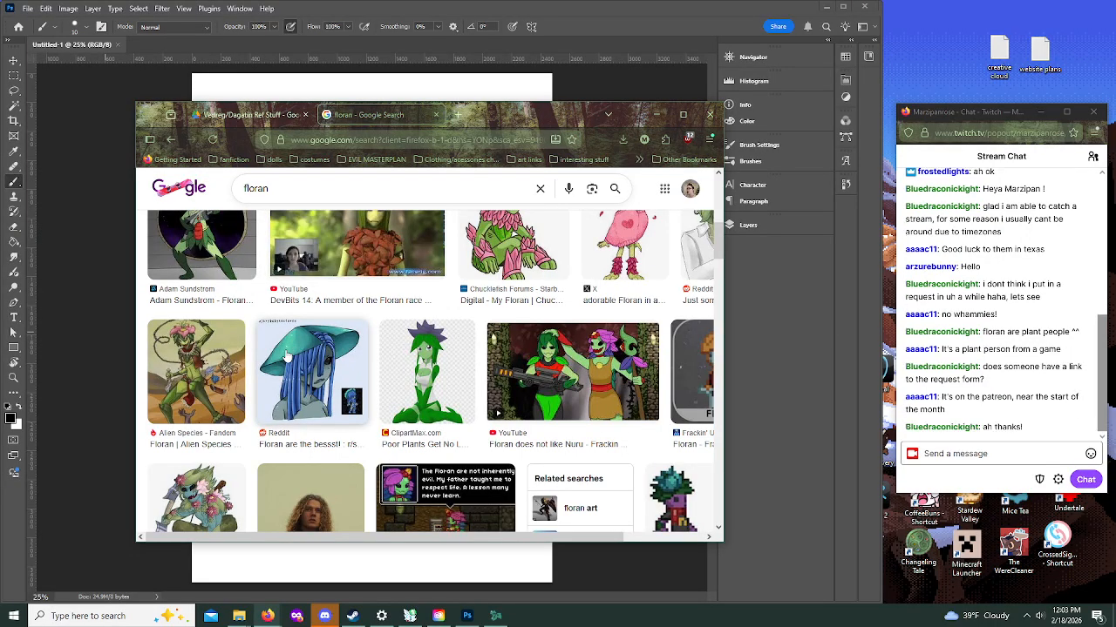
scroll(288, 356, up, 7)
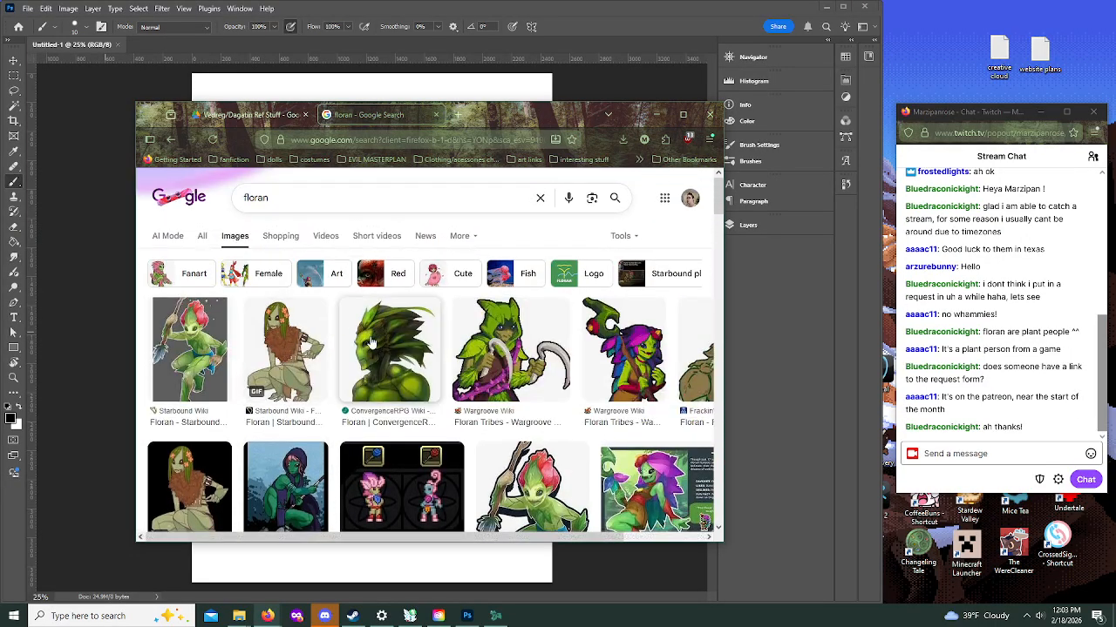
click(239, 114)
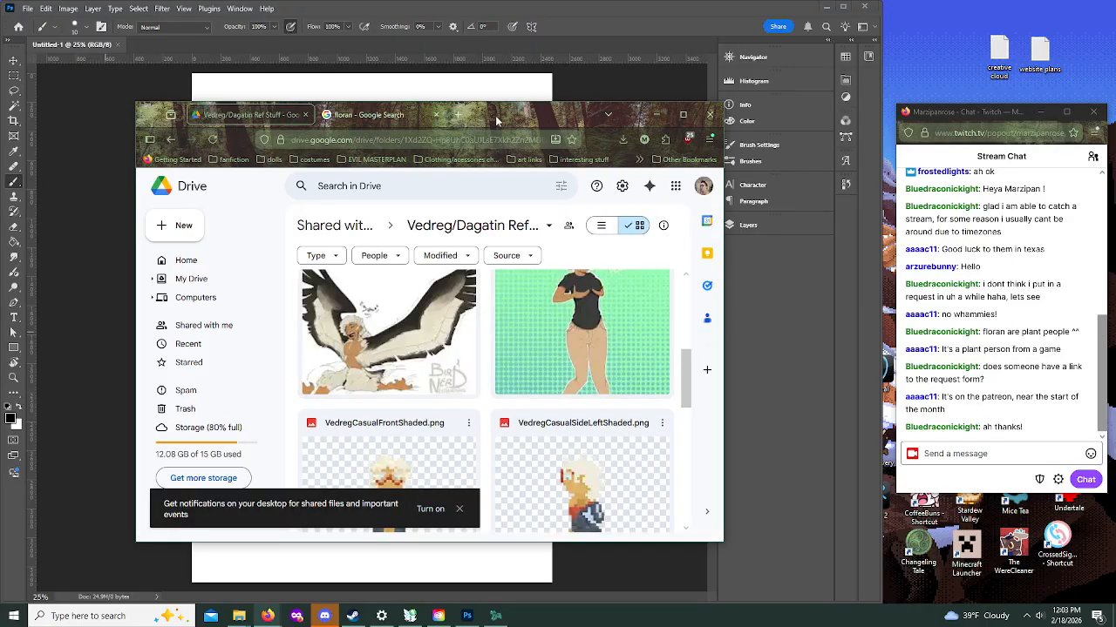
drag(499, 116, 0, 116)
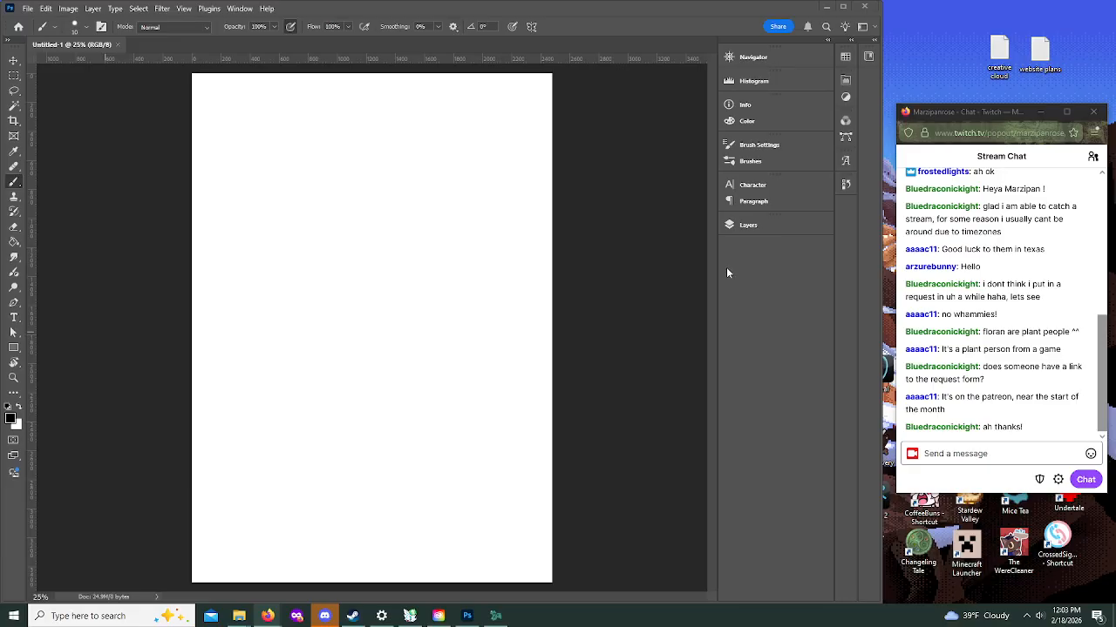
Step: Add two new layers above the Background in Photoshop and make the lower one, Layer 1, active
click(13, 377)
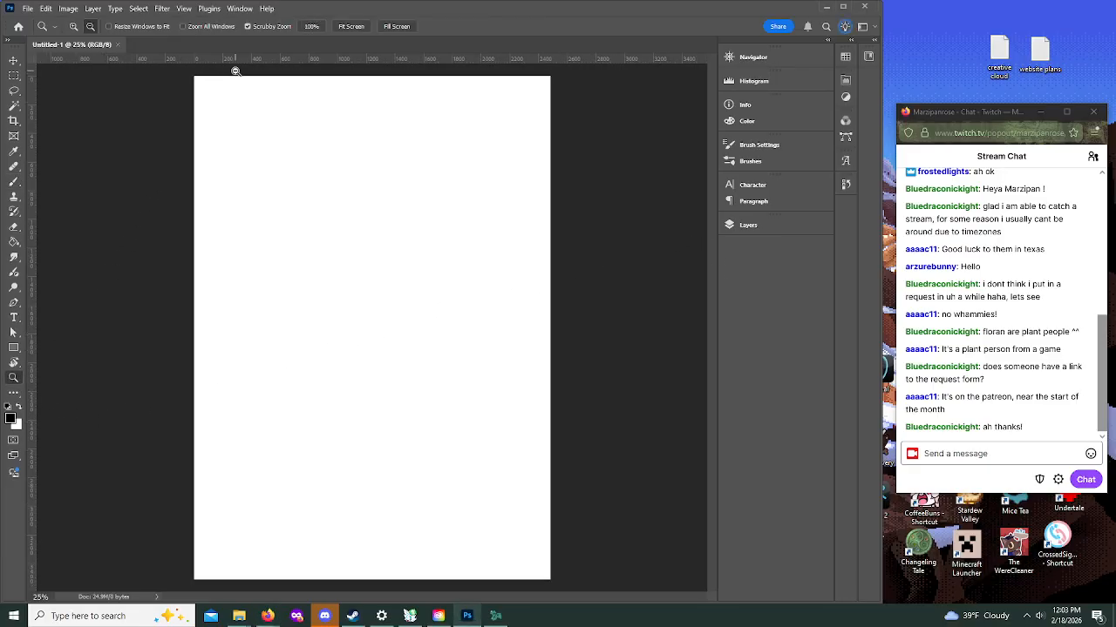
alt+click(238, 70)
click(277, 183)
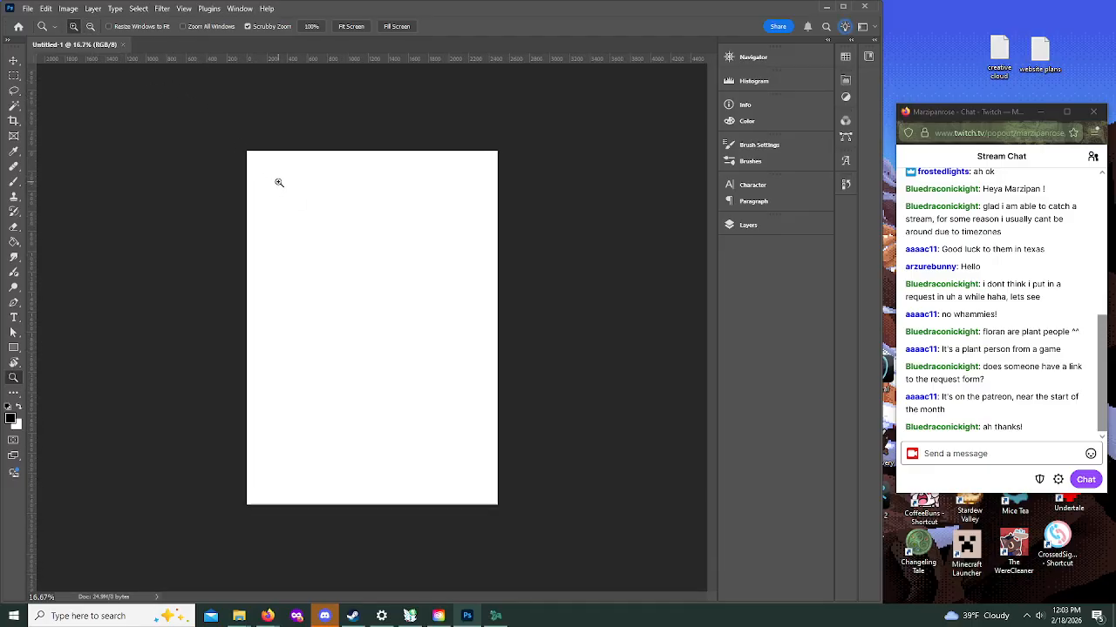
click(288, 169)
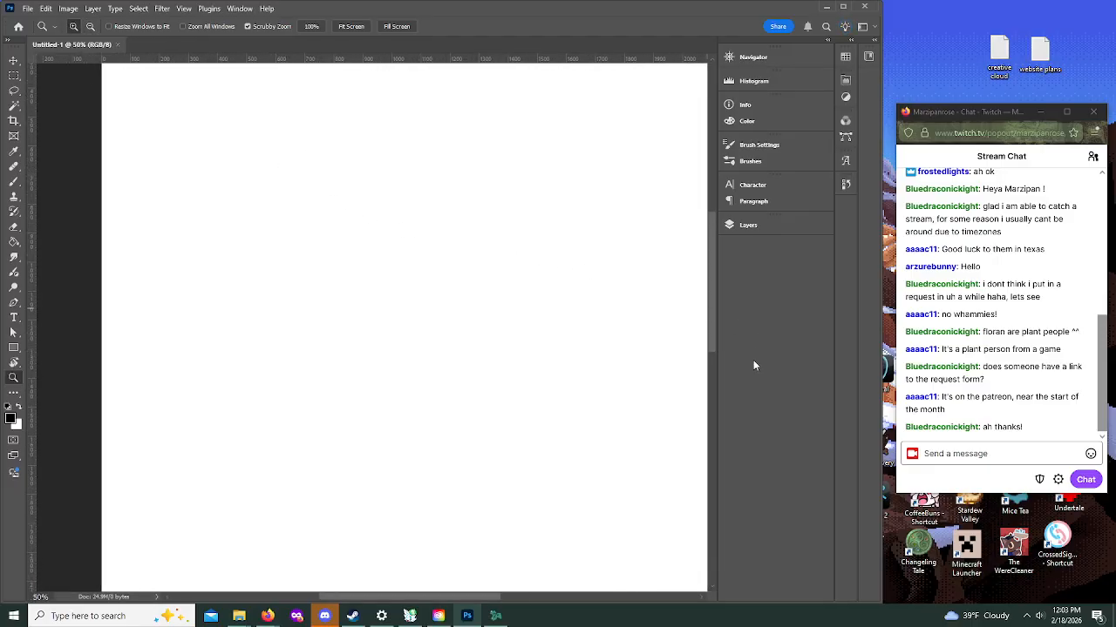
drag(708, 340, 707, 264)
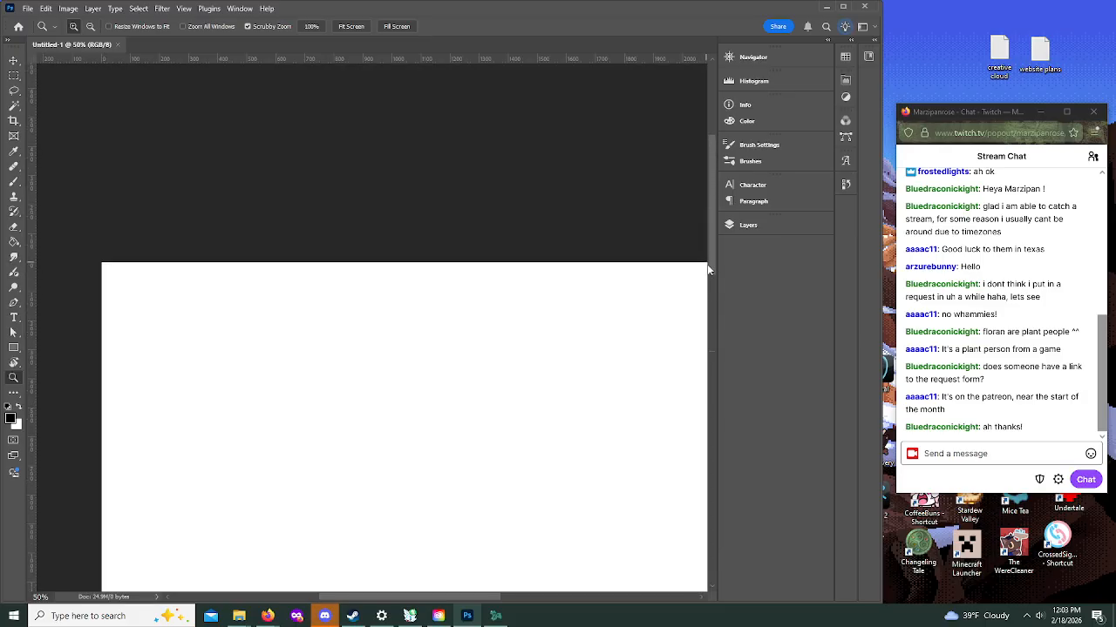
click(747, 225)
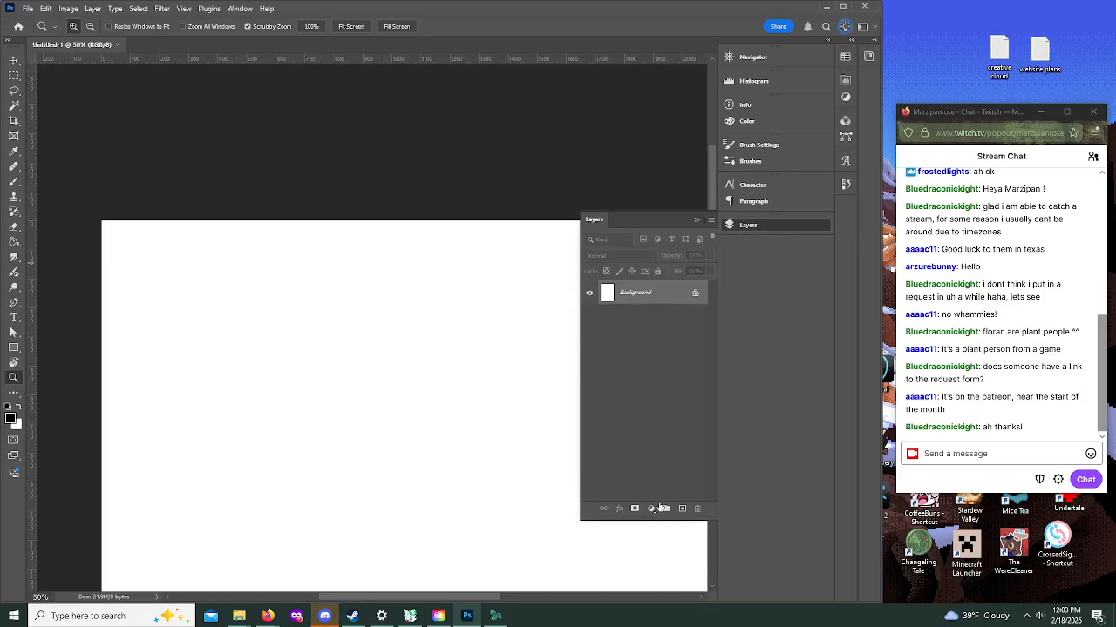
click(682, 509)
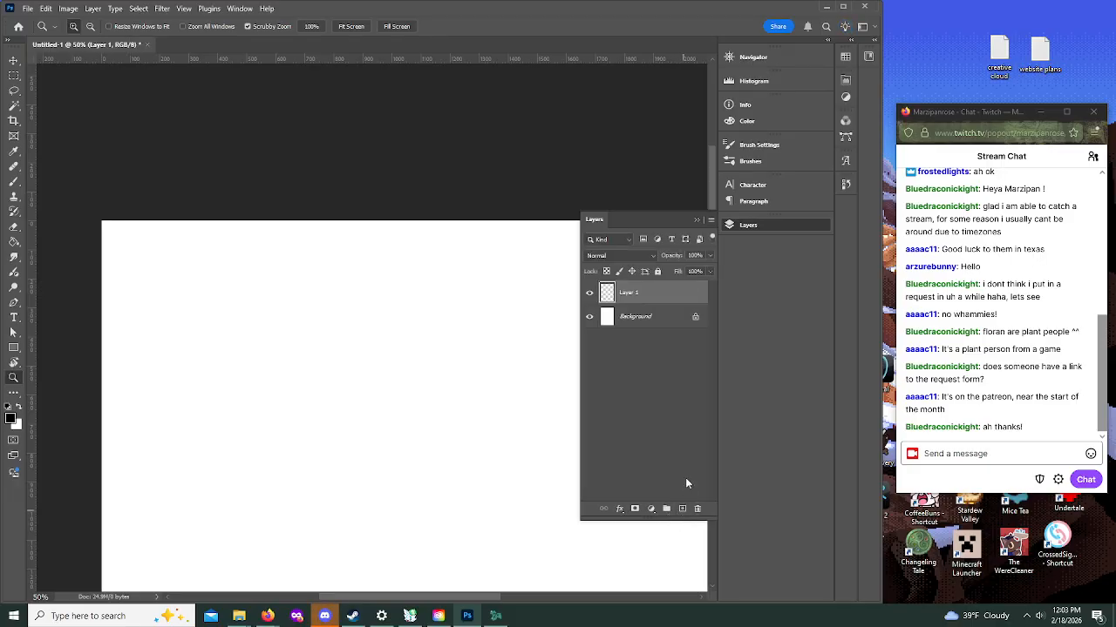
click(682, 511)
click(642, 316)
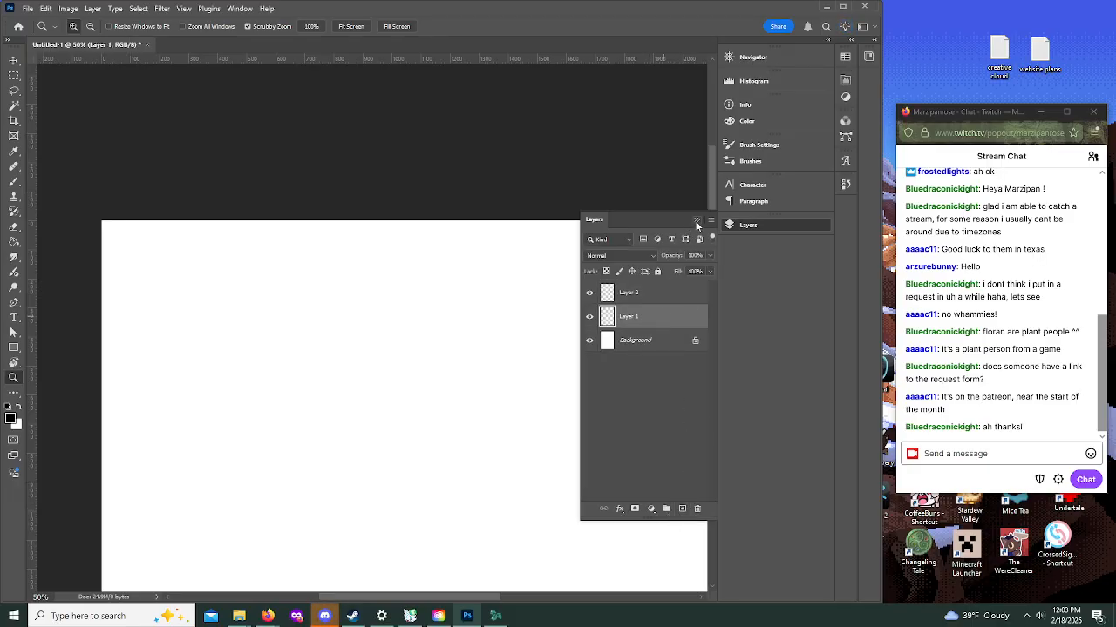
mouse_move(440, 597)
mouse_down()
mouse_move(476, 606)
mouse_move(457, 606)
mouse_up()
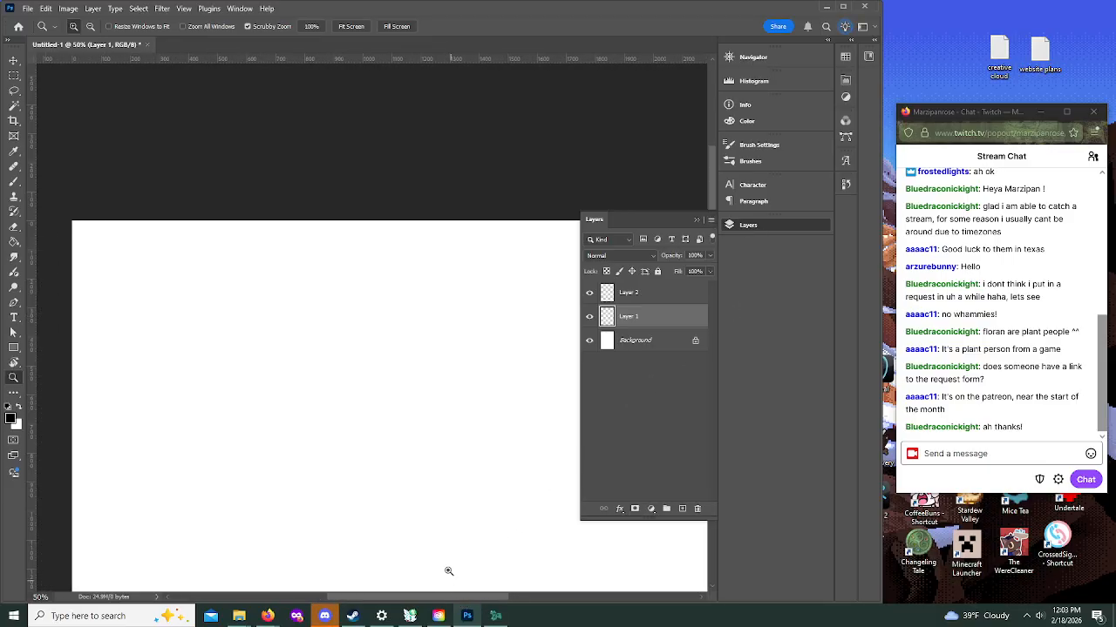
click(697, 219)
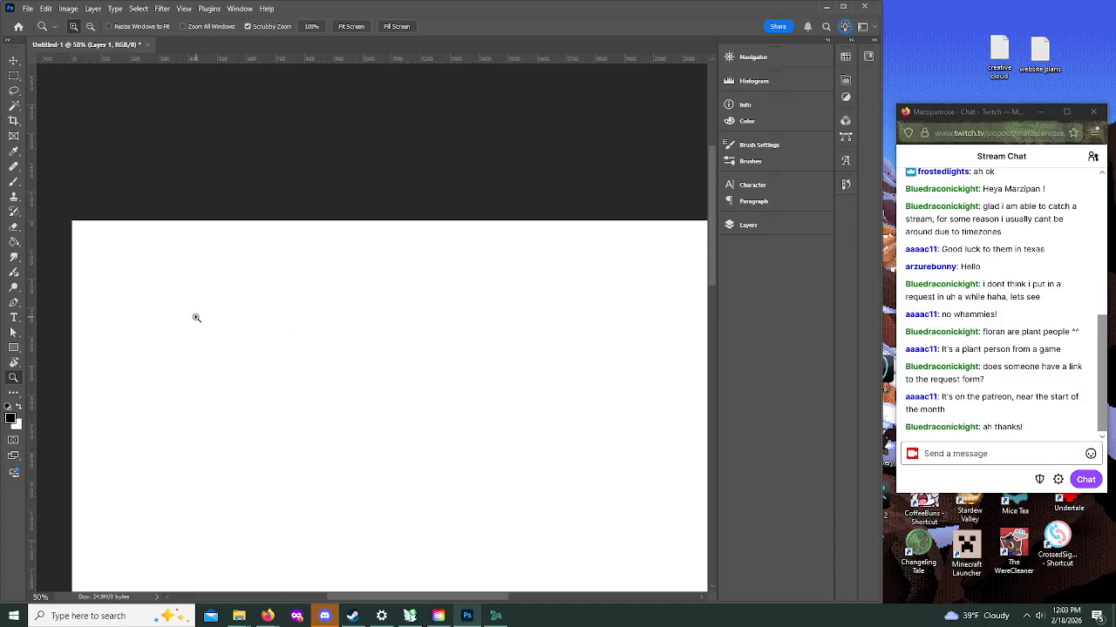
Step: Sketch a rough head circle about 155 px wide with a short diagonal stroke on Layer 1 using the Brush
click(240, 349)
drag(709, 212, 709, 245)
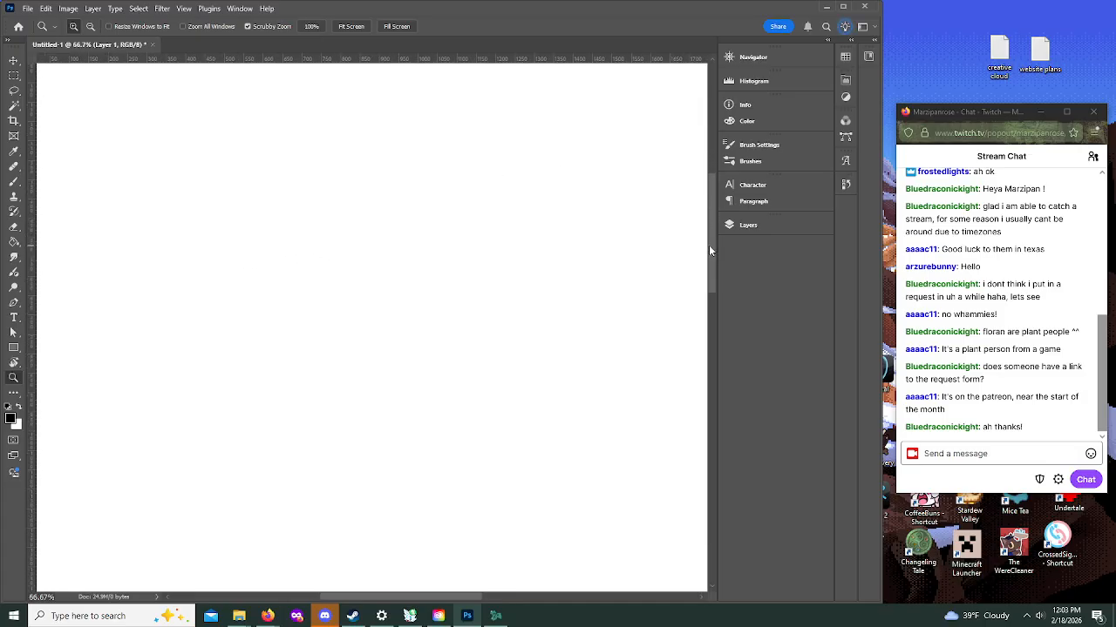
click(13, 181)
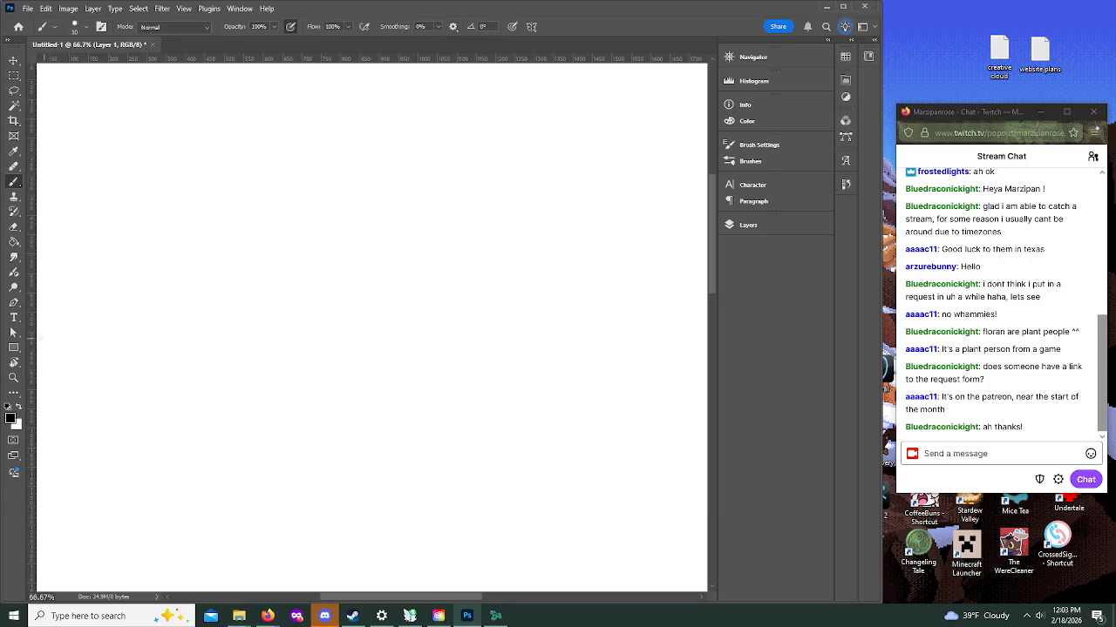
key(alt+Tab)
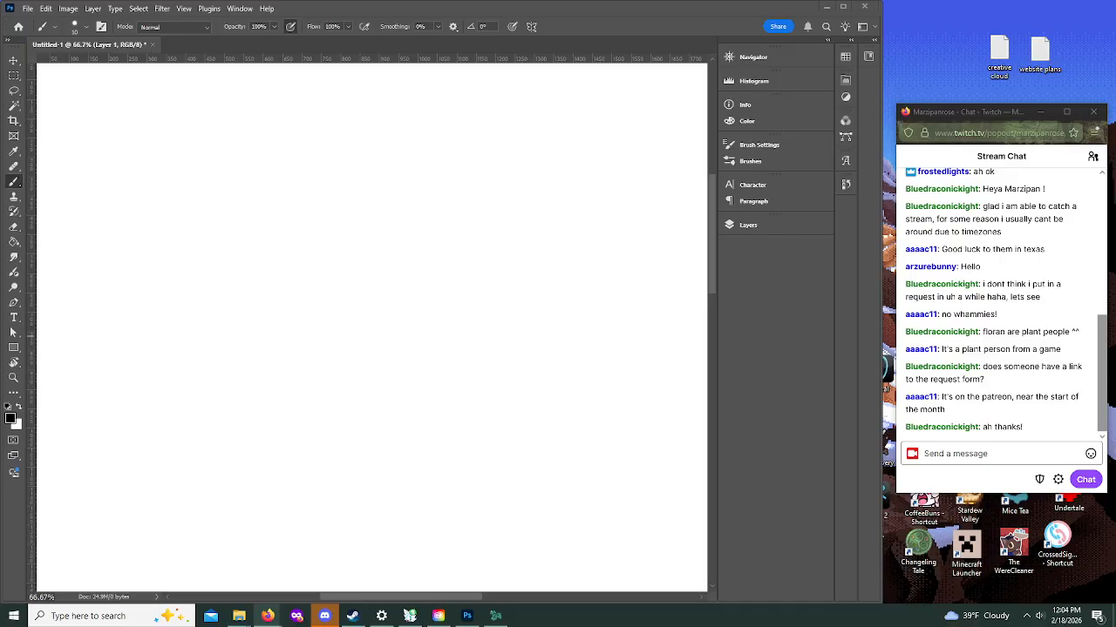
click(176, 244)
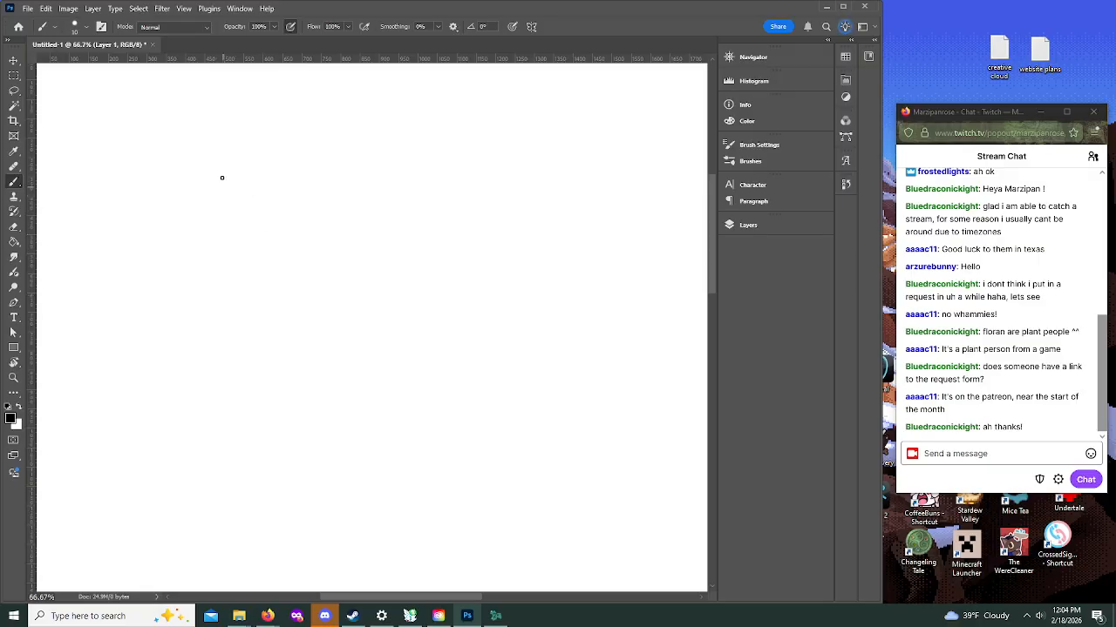
drag(245, 203, 227, 249)
mouse_move(266, 189)
mouse_down()
mouse_move(265, 227)
mouse_move(239, 197)
mouse_move(276, 173)
mouse_move(291, 210)
mouse_move(242, 198)
mouse_up()
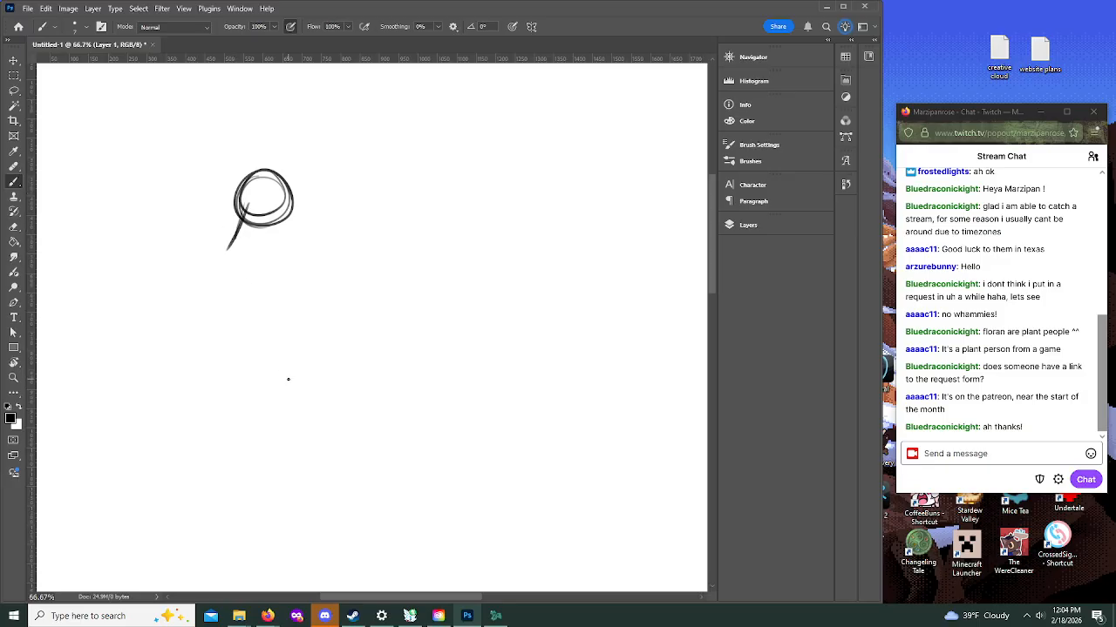
Step: Remove the rough head circle and its diagonal stroke so that Layer 1 is blank again
key([)
key([)
key([)
key([)
key([)
key([)
key([)
key([)
key([)
key([)
key([)
key([)
key([)
key([)
key([)
key([)
key([)
key([)
key(ctrl+z)
key(ctrl+z)
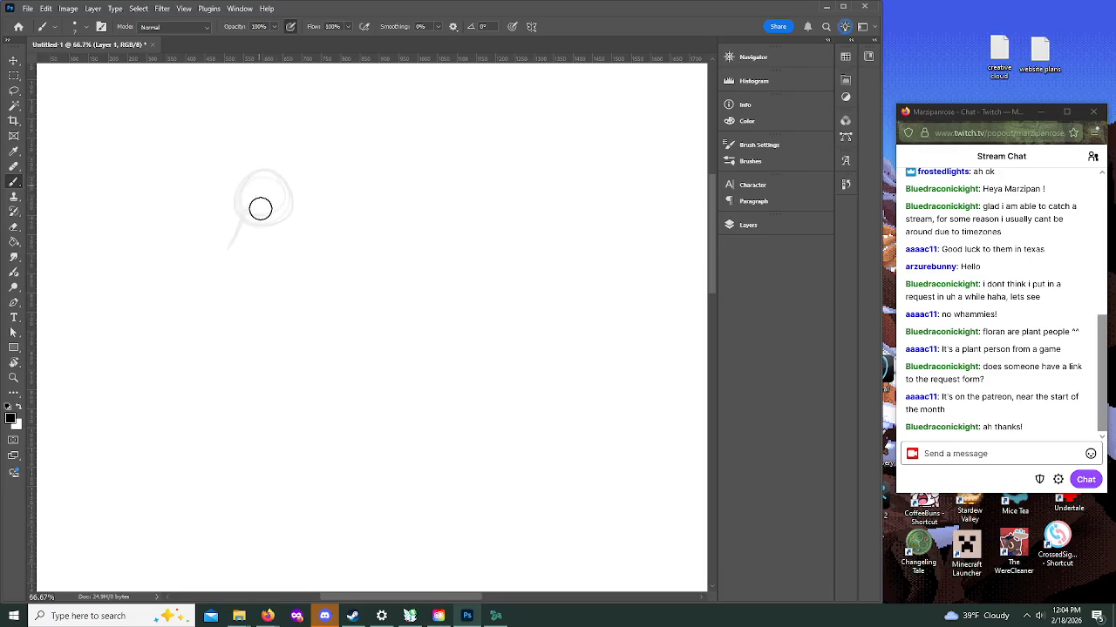
mouse_move(276, 229)
mouse_down()
mouse_move(262, 192)
mouse_move(273, 199)
mouse_up()
mouse_move(240, 213)
mouse_down()
mouse_move(244, 229)
mouse_move(236, 212)
mouse_move(285, 169)
mouse_move(275, 255)
mouse_up()
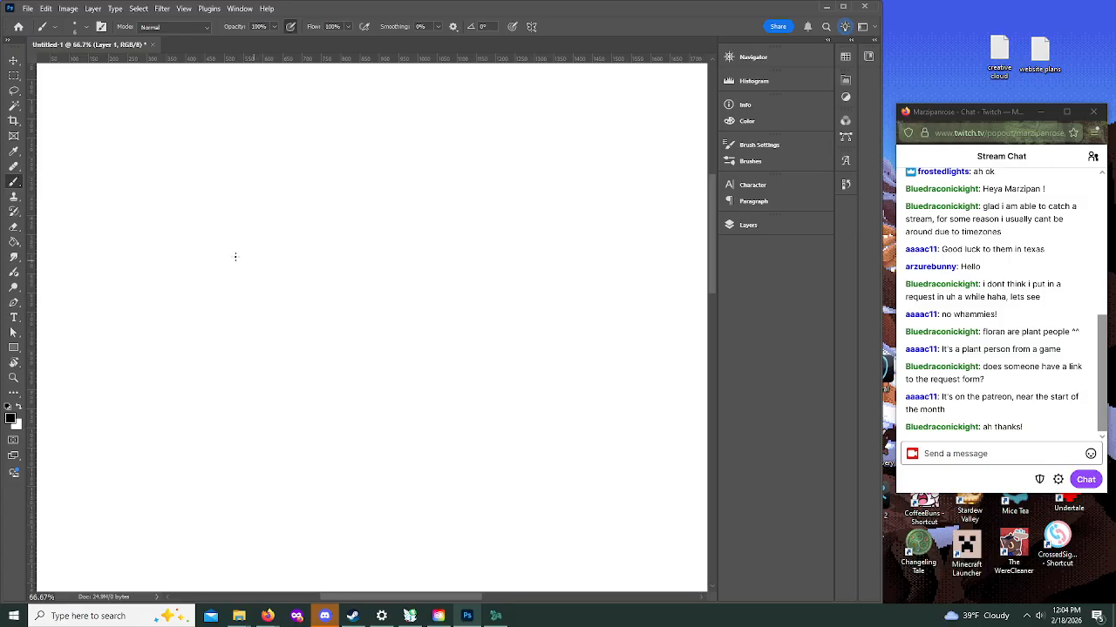
Step: Sketch an oval head about 140 px wide on Layer 1, with a neck, shoulders, rib cage, bent arm with hand, and opposite upper arm
mouse_move(254, 235)
mouse_down()
mouse_move(227, 302)
mouse_move(225, 256)
mouse_move(234, 330)
mouse_move(267, 323)
mouse_up()
mouse_move(248, 236)
mouse_down()
mouse_move(299, 260)
mouse_move(309, 315)
mouse_move(299, 319)
mouse_move(274, 245)
mouse_move(281, 178)
mouse_move(315, 178)
mouse_move(301, 203)
mouse_up()
mouse_move(234, 245)
mouse_down()
mouse_move(181, 279)
mouse_move(163, 322)
mouse_move(209, 327)
mouse_up()
mouse_move(143, 305)
mouse_down()
mouse_move(207, 331)
mouse_move(221, 318)
mouse_up()
drag(307, 262, 348, 321)
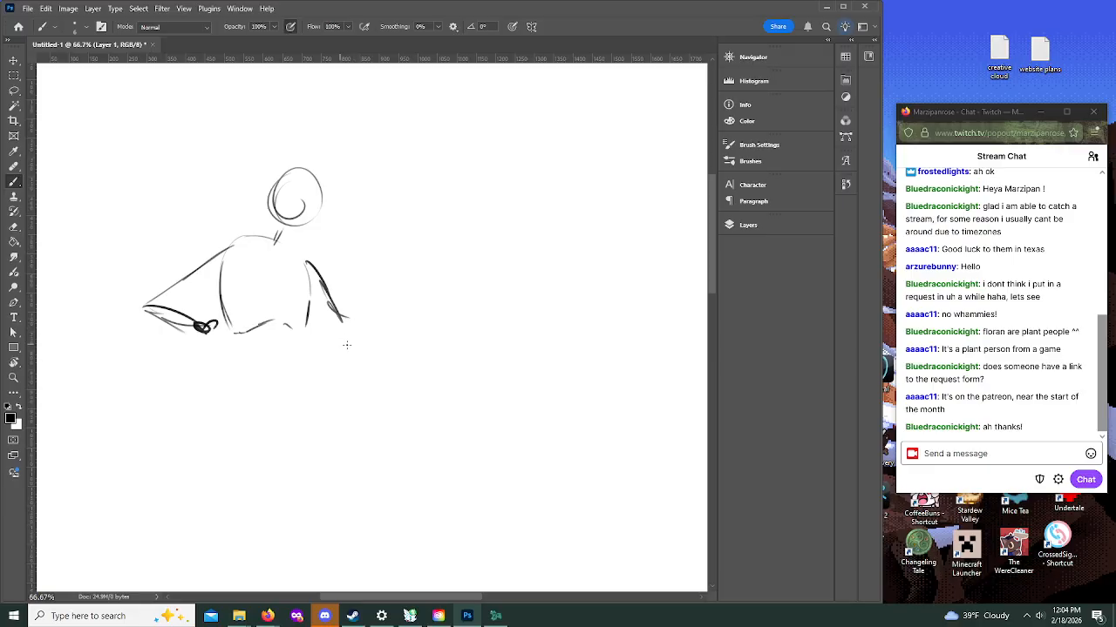
Step: Sketch the torso's centre line, a small hip line and two striding leg gesture lines below the rib cage
mouse_move(265, 256)
mouse_down()
mouse_move(270, 380)
mouse_move(287, 385)
mouse_up()
mouse_move(712, 274)
mouse_down()
mouse_move(708, 295)
mouse_move(707, 285)
mouse_up()
mouse_move(291, 326)
mouse_down()
mouse_move(305, 349)
mouse_move(315, 379)
mouse_move(322, 451)
mouse_up()
mouse_move(310, 360)
mouse_down()
mouse_move(324, 461)
mouse_move(354, 496)
mouse_up()
mouse_move(260, 314)
mouse_down()
mouse_move(255, 411)
mouse_move(167, 551)
mouse_up()
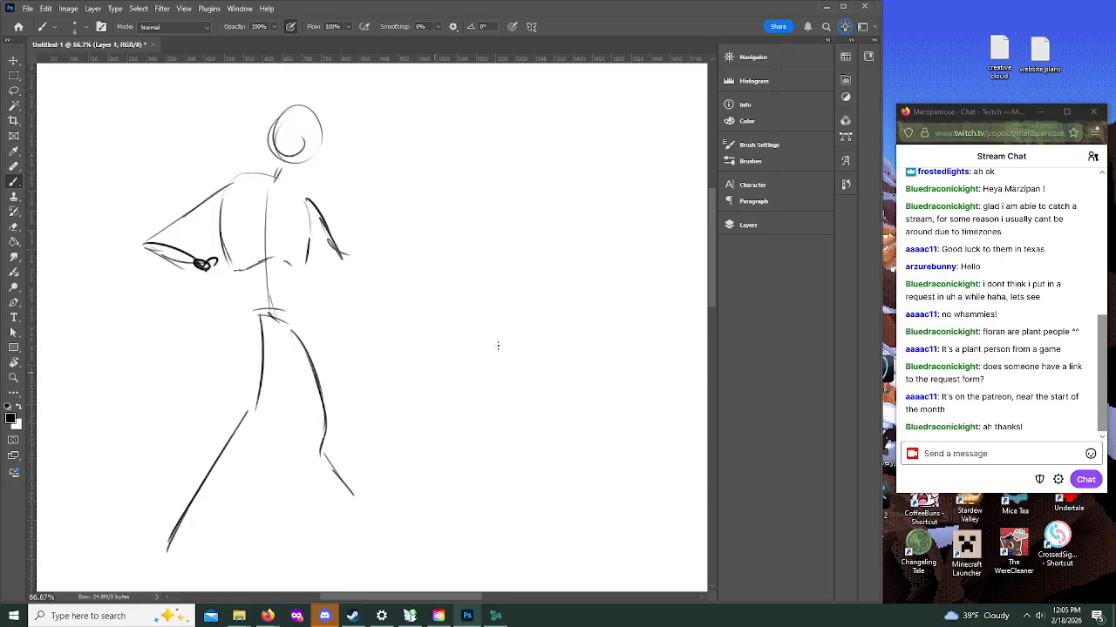
scroll(711, 284, up, 4)
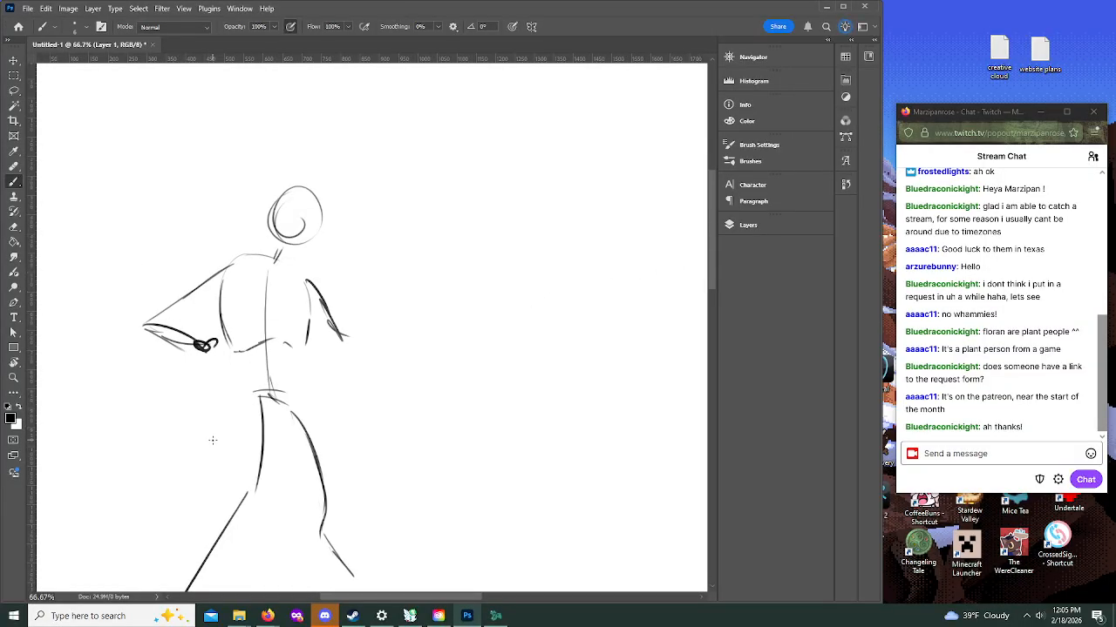
click(1089, 356)
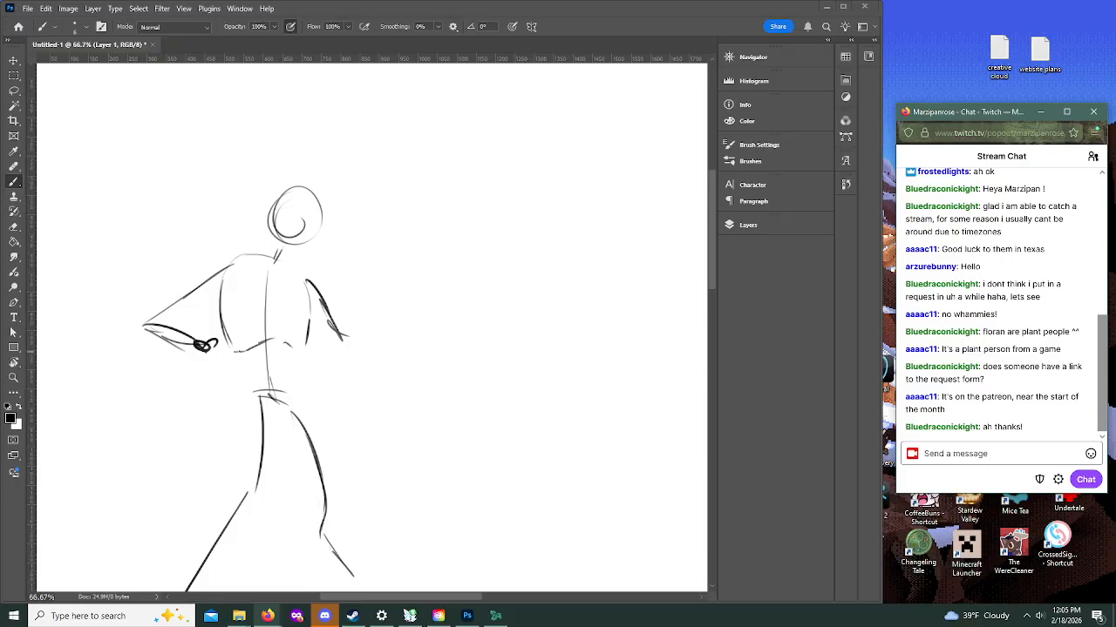
click(271, 397)
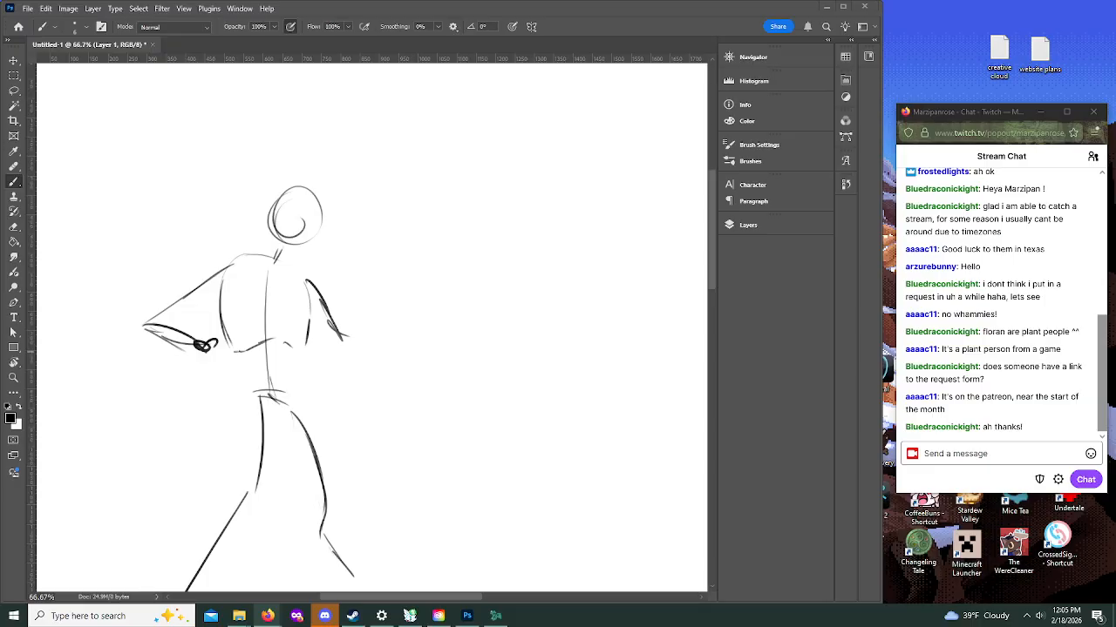
Step: Strengthen both sides of the torso down to the hips, double the bent arm's upper line and mark the pelvis
drag(714, 272, 711, 301)
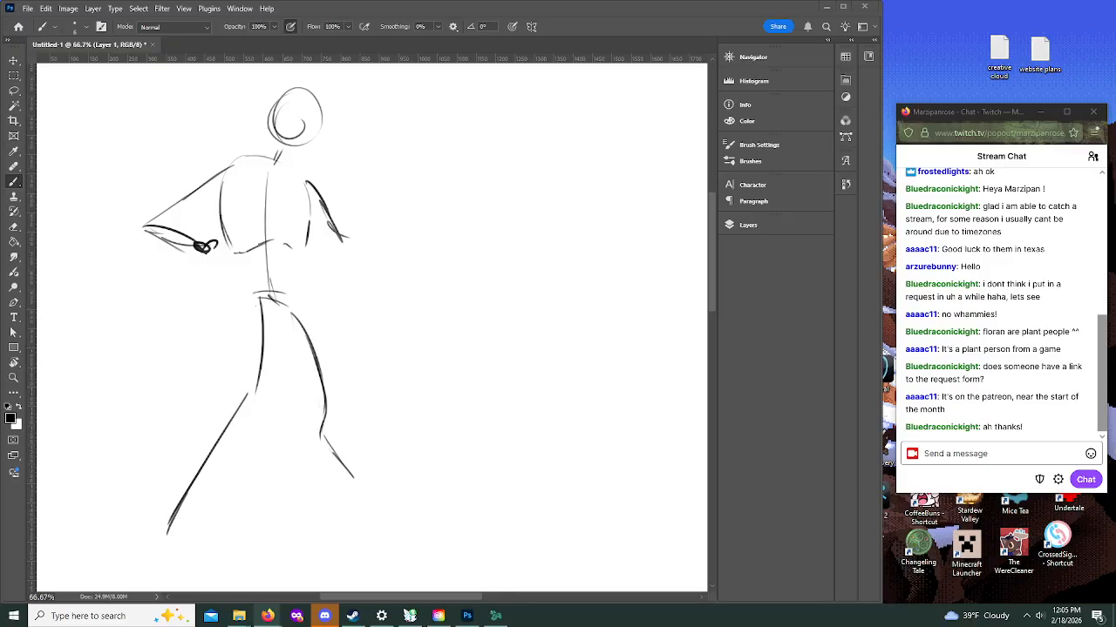
click(261, 323)
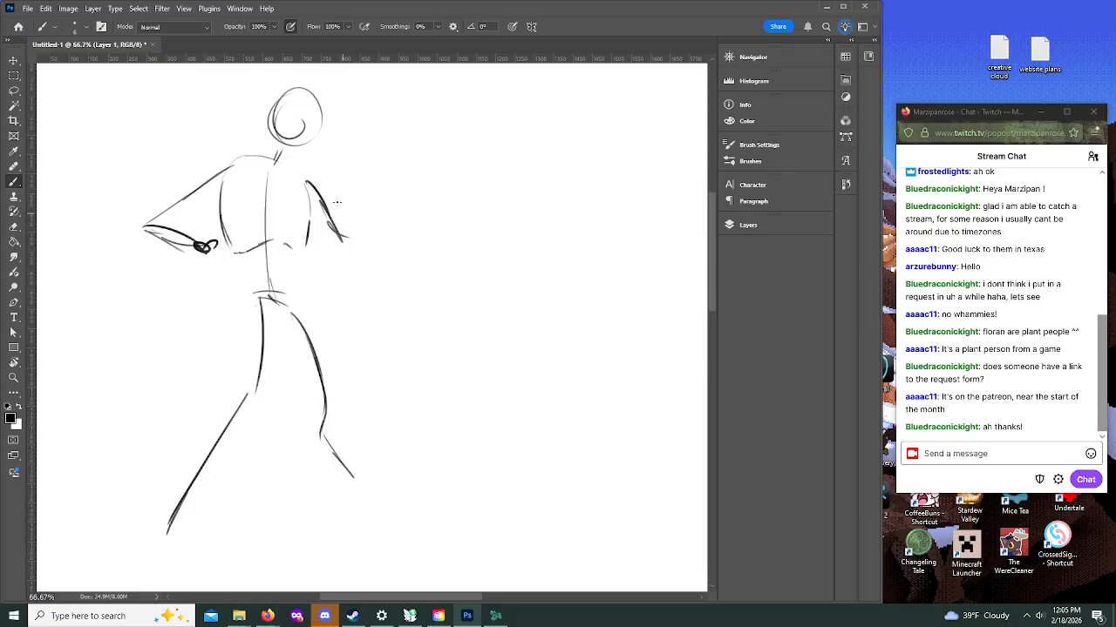
mouse_move(150, 221)
mouse_down()
mouse_move(202, 183)
mouse_move(231, 300)
mouse_up()
drag(311, 201, 305, 276)
mouse_move(275, 335)
mouse_down()
mouse_move(305, 307)
mouse_move(311, 193)
mouse_up()
drag(225, 164, 228, 304)
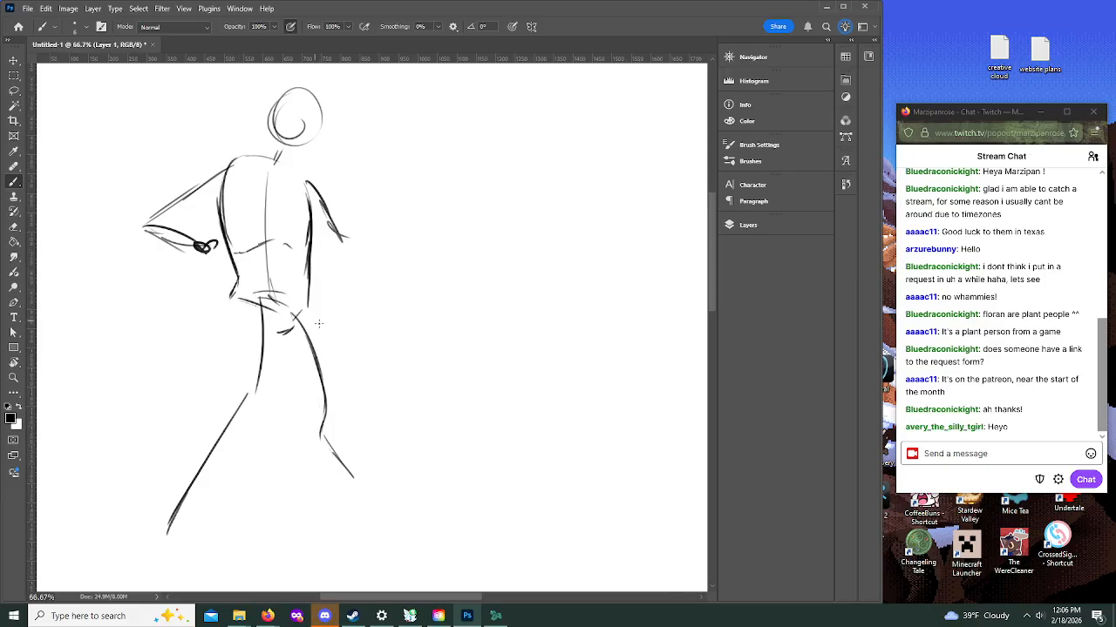
Step: Build up the front leg with rounded thigh contours, a knee mark and parallel shin lines around its gesture line
drag(305, 305, 334, 368)
drag(321, 328, 339, 420)
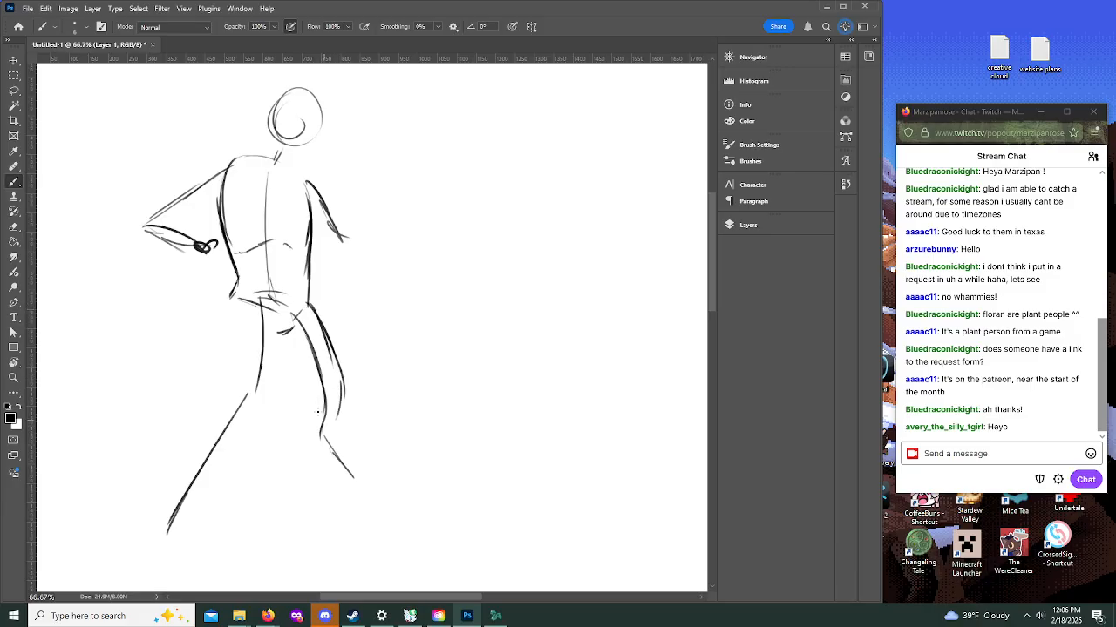
mouse_move(311, 302)
mouse_down()
mouse_move(277, 370)
mouse_move(305, 415)
mouse_move(301, 443)
mouse_move(365, 478)
mouse_up()
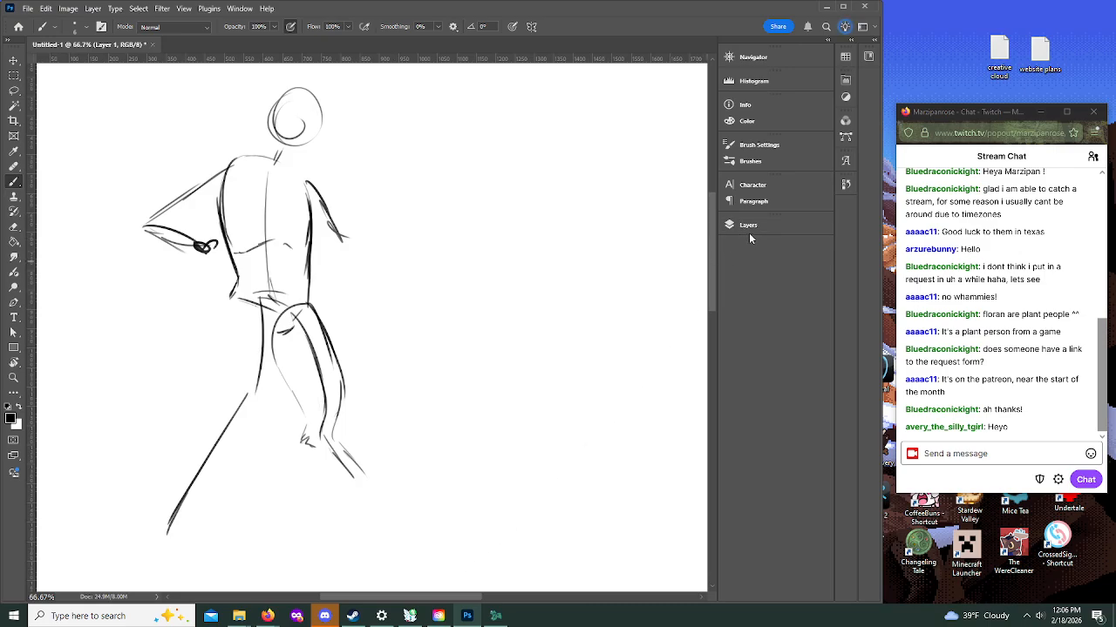
mouse_move(305, 443)
mouse_down()
mouse_move(349, 495)
mouse_move(323, 464)
mouse_move(349, 491)
mouse_up()
Step: Flesh out the rear leg with a full thigh shape, a knee line and the first lower-leg contours
mouse_move(230, 298)
mouse_down()
mouse_move(224, 364)
mouse_move(256, 415)
mouse_up()
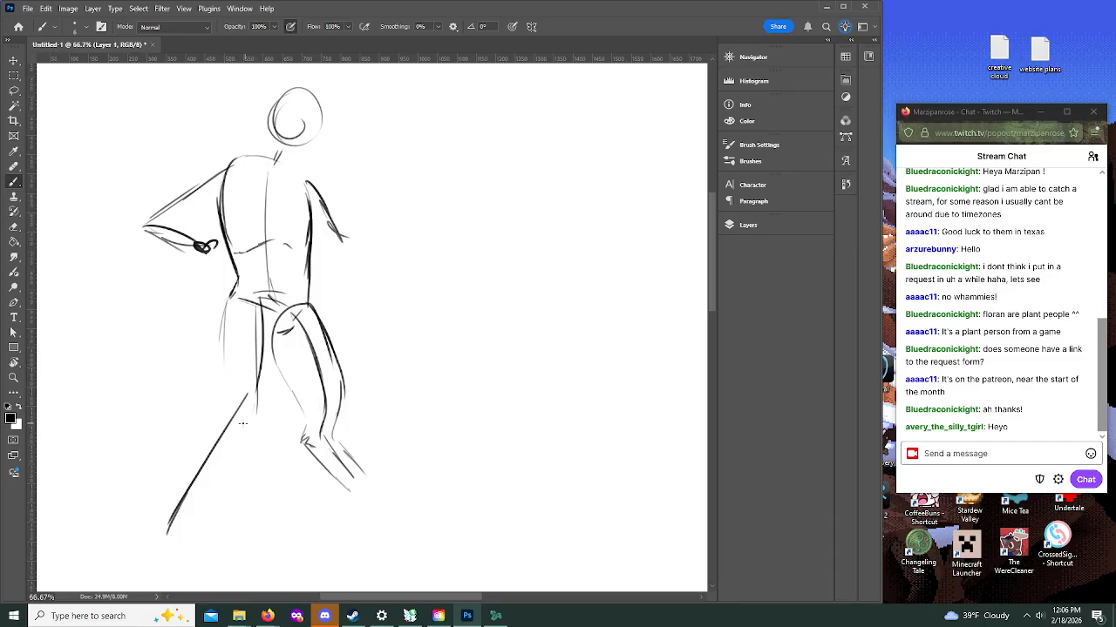
drag(242, 356, 245, 401)
drag(225, 445, 162, 530)
mouse_move(230, 320)
mouse_down()
mouse_move(222, 409)
mouse_move(244, 427)
mouse_move(217, 406)
mouse_move(230, 291)
mouse_move(225, 410)
mouse_move(260, 419)
mouse_up()
mouse_move(266, 415)
mouse_down()
mouse_move(265, 308)
mouse_move(239, 288)
mouse_move(275, 335)
mouse_up()
drag(302, 291, 272, 340)
drag(232, 302, 210, 389)
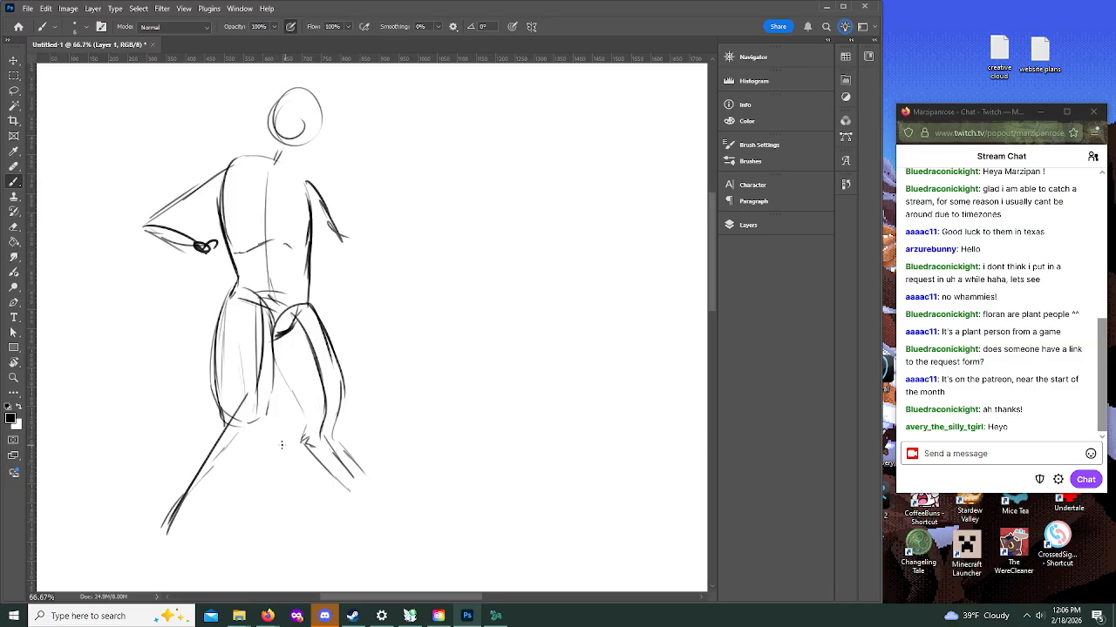
mouse_move(235, 439)
mouse_down()
mouse_move(261, 423)
mouse_move(208, 433)
mouse_move(184, 474)
mouse_up()
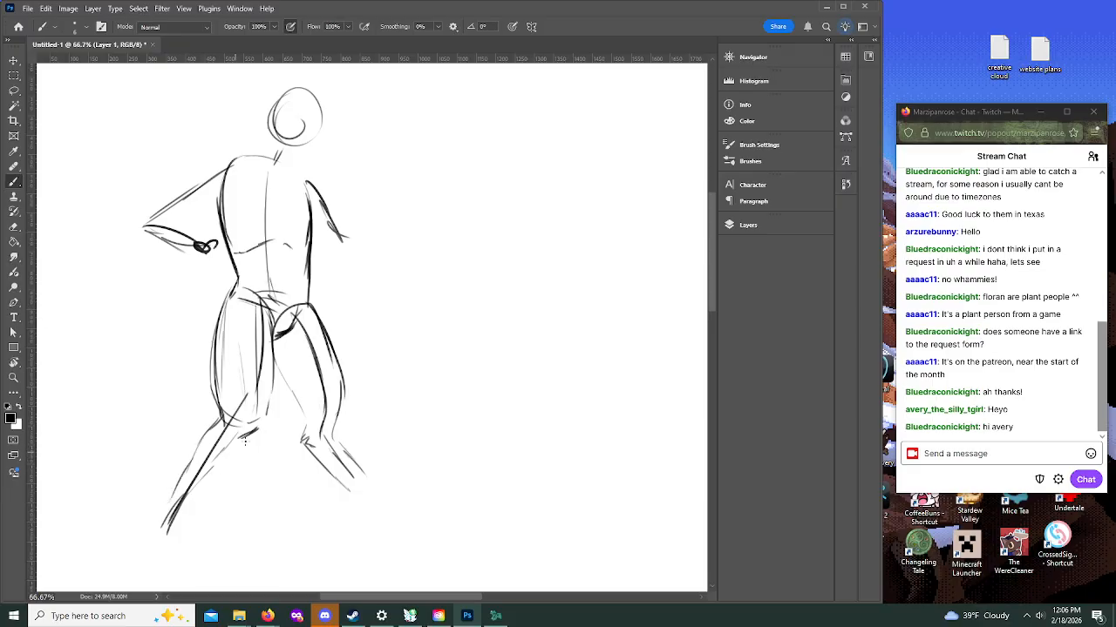
Step: Thicken the rear leg's shin and calf lines and sketch its ankle and foot
drag(222, 408, 157, 502)
mouse_move(258, 428)
mouse_down()
mouse_move(195, 506)
mouse_move(189, 530)
mouse_move(150, 534)
mouse_up()
mouse_move(164, 513)
mouse_down()
mouse_move(151, 534)
mouse_move(158, 550)
mouse_move(186, 560)
mouse_move(218, 545)
mouse_up()
mouse_move(168, 508)
mouse_down()
mouse_move(179, 553)
mouse_move(214, 572)
mouse_up()
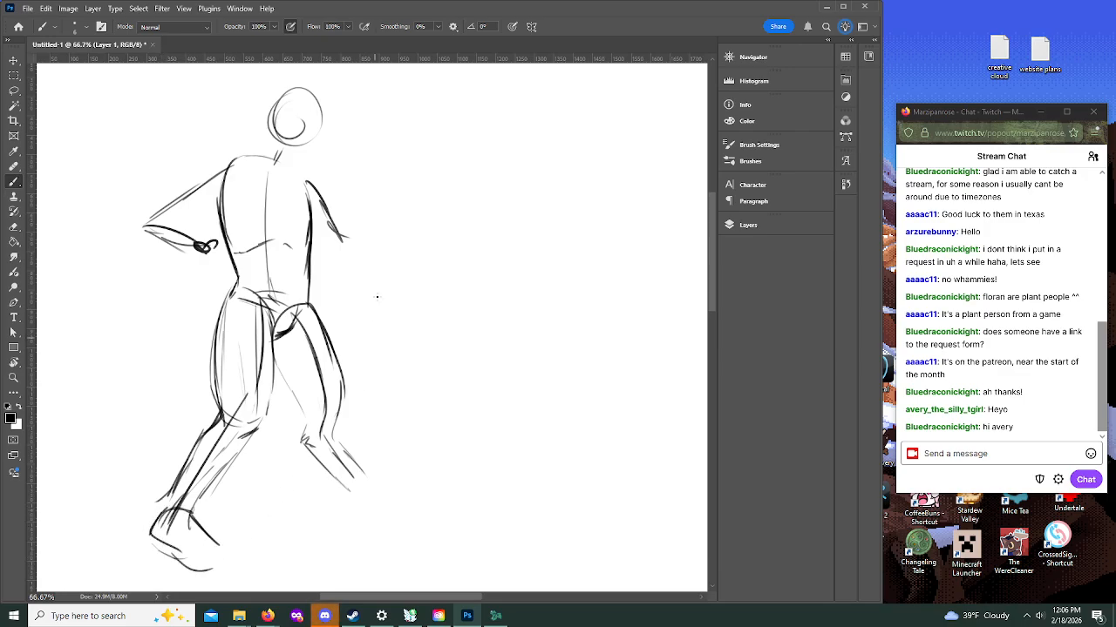
Step: Sketch the front foot with a pointed toe end and darken the straight upper arm
drag(308, 179, 343, 234)
mouse_move(346, 490)
mouse_down()
mouse_move(373, 502)
mouse_move(408, 493)
mouse_move(394, 481)
mouse_move(403, 477)
mouse_move(357, 474)
mouse_up()
mouse_move(362, 475)
mouse_down()
mouse_move(331, 434)
mouse_move(349, 460)
mouse_up()
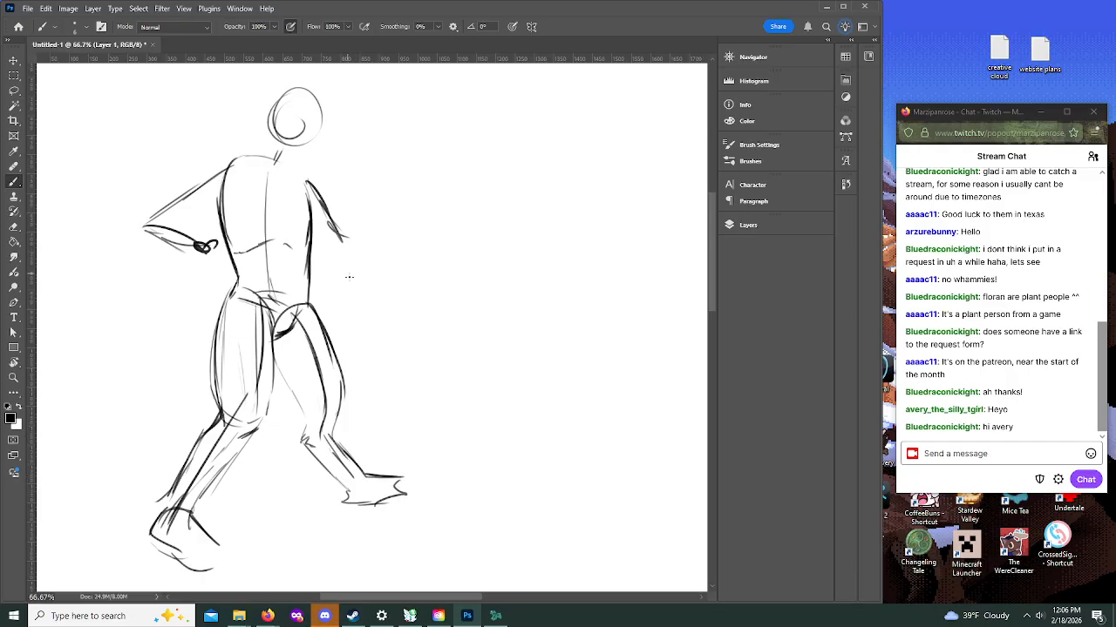
Step: Sketch a large swept-back wing shape about 640 px long from the arm, and round out the opposite shoulder and bent arm
mouse_move(306, 181)
mouse_down()
mouse_move(347, 246)
mouse_move(373, 250)
mouse_move(388, 217)
mouse_move(424, 210)
mouse_move(575, 263)
mouse_move(527, 308)
mouse_move(407, 345)
mouse_move(436, 344)
mouse_up()
mouse_move(334, 350)
mouse_down()
mouse_move(381, 354)
mouse_move(356, 280)
mouse_move(386, 336)
mouse_up()
mouse_move(389, 277)
mouse_down()
mouse_move(445, 308)
mouse_move(456, 330)
mouse_move(391, 279)
mouse_up()
mouse_move(391, 324)
mouse_down()
mouse_move(394, 338)
mouse_move(426, 345)
mouse_move(486, 330)
mouse_move(477, 306)
mouse_move(556, 289)
mouse_move(554, 248)
mouse_move(414, 223)
mouse_move(338, 240)
mouse_move(299, 164)
mouse_move(212, 163)
mouse_move(139, 224)
mouse_move(187, 218)
mouse_move(215, 242)
mouse_up()
drag(139, 228, 195, 244)
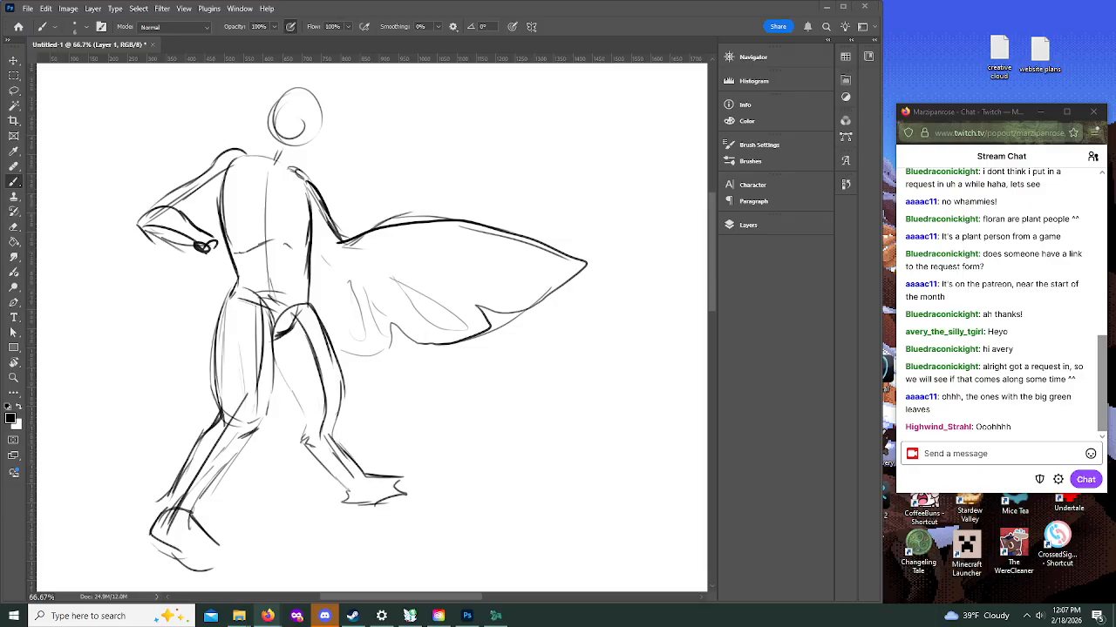
Step: Bring the browser over the canvas, examine the monstera image results for leaf shapes and move the window away
drag(383, 626, 508, 98)
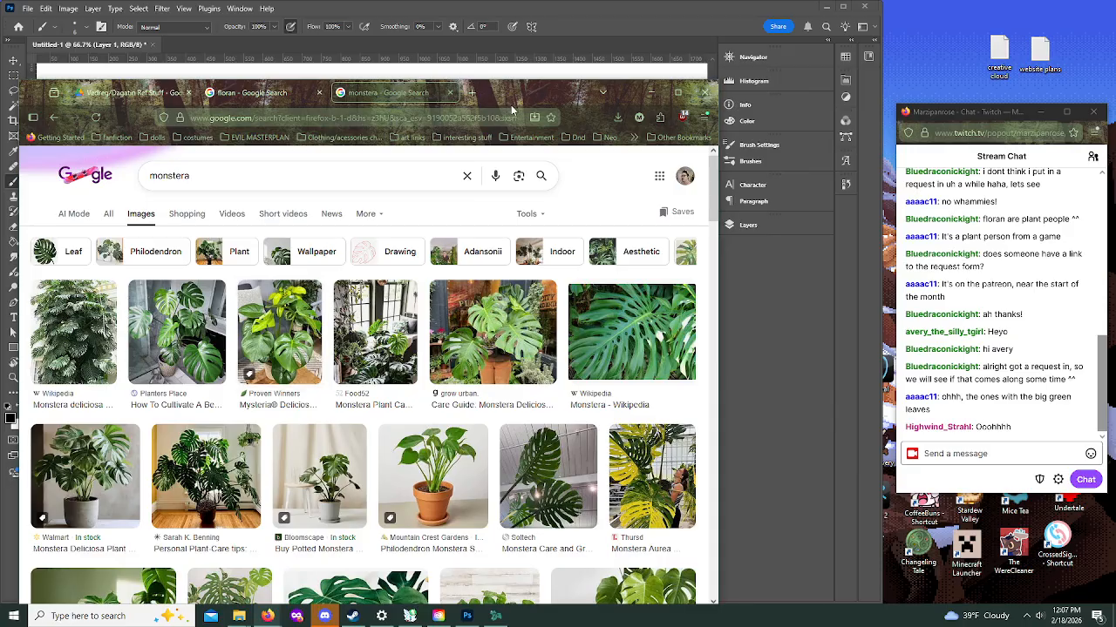
drag(523, 95, 0, 96)
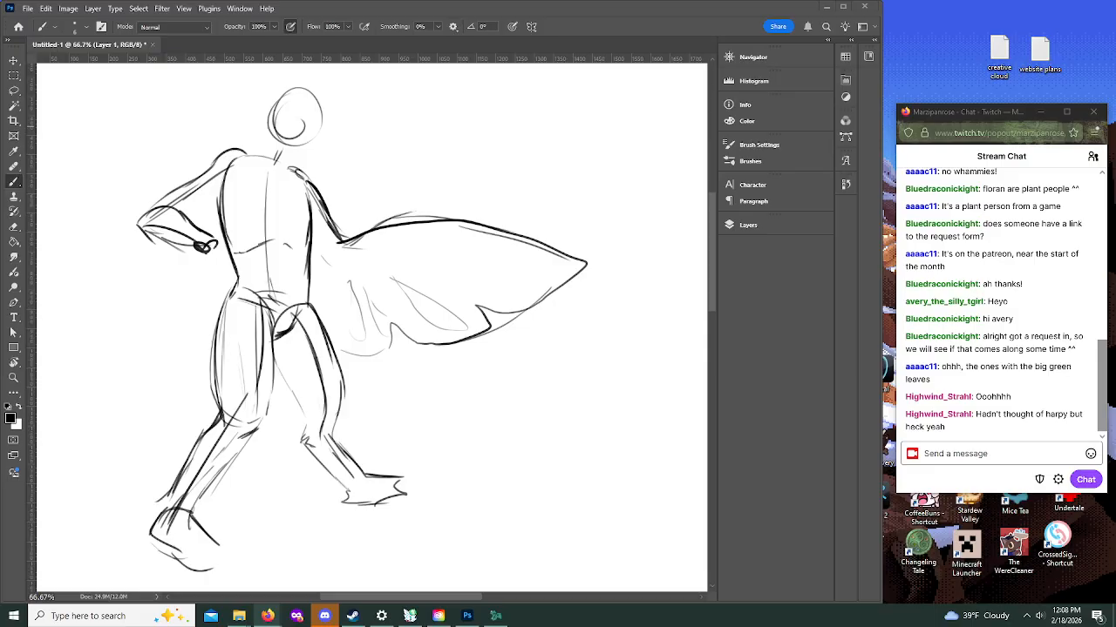
Step: Lower Layer 1's fill to fade the rough sketch and make Layer 2 the active layer
click(744, 225)
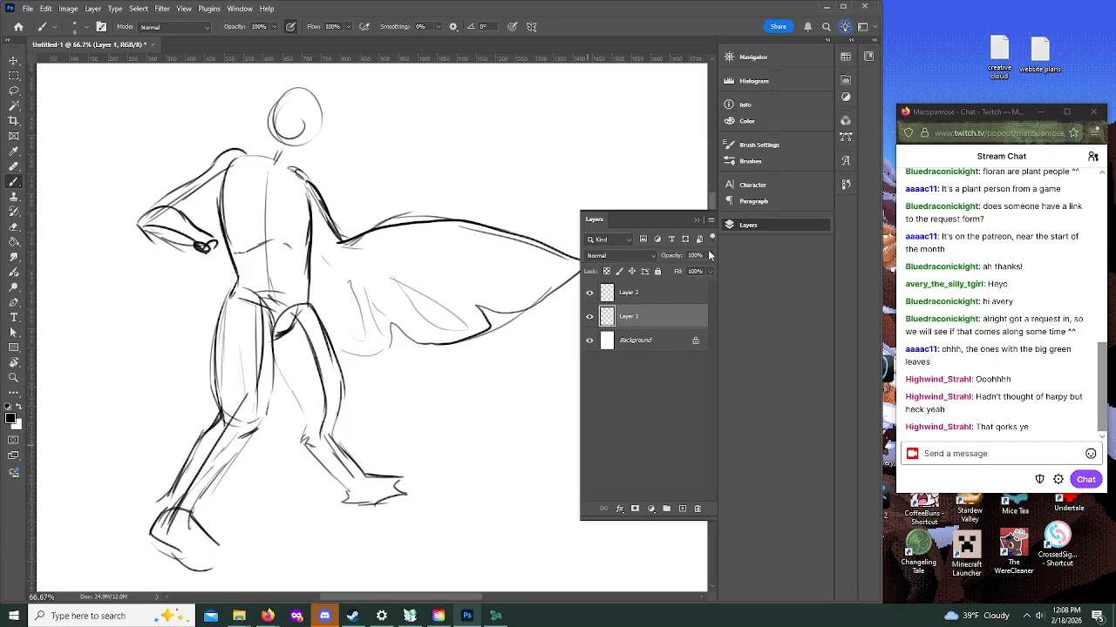
drag(706, 268, 666, 271)
click(639, 296)
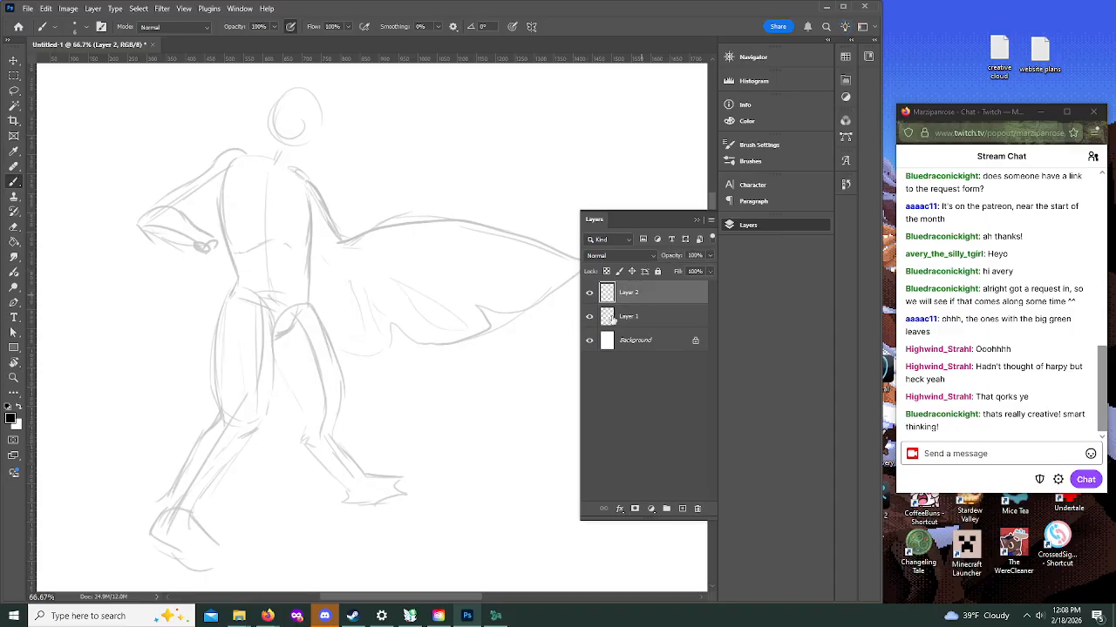
click(696, 219)
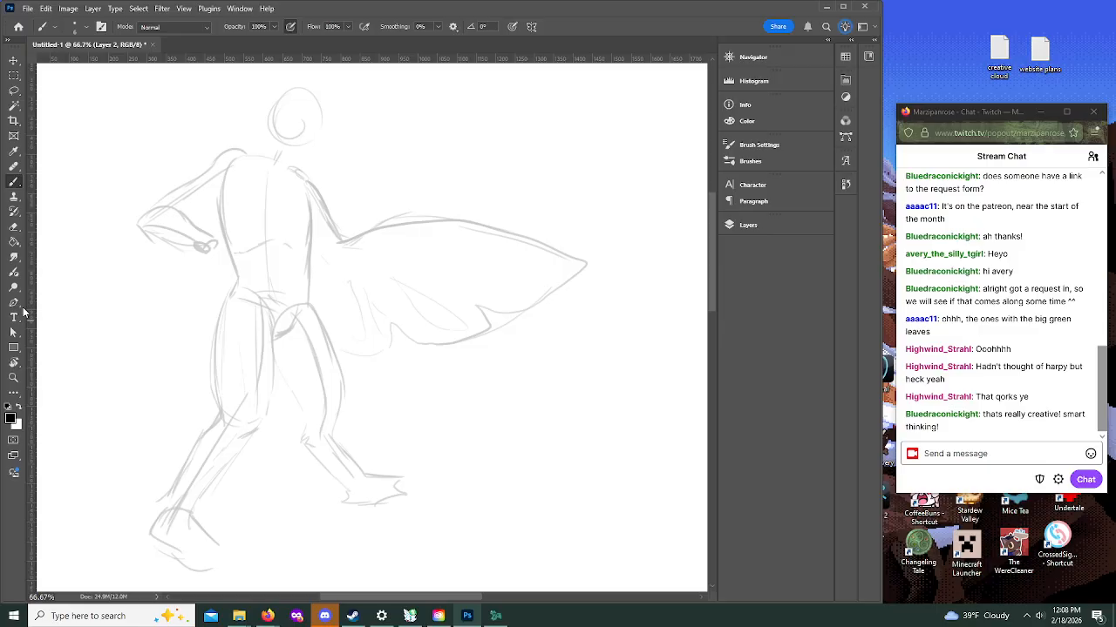
Step: At 100% zoom, draw the neck and shoulder line, the collarbone marks and a short chest centre line on Layer 2 with the Brush
click(13, 376)
click(282, 119)
click(282, 118)
scroll(715, 227, up, 3)
scroll(716, 226, up, 3)
click(13, 181)
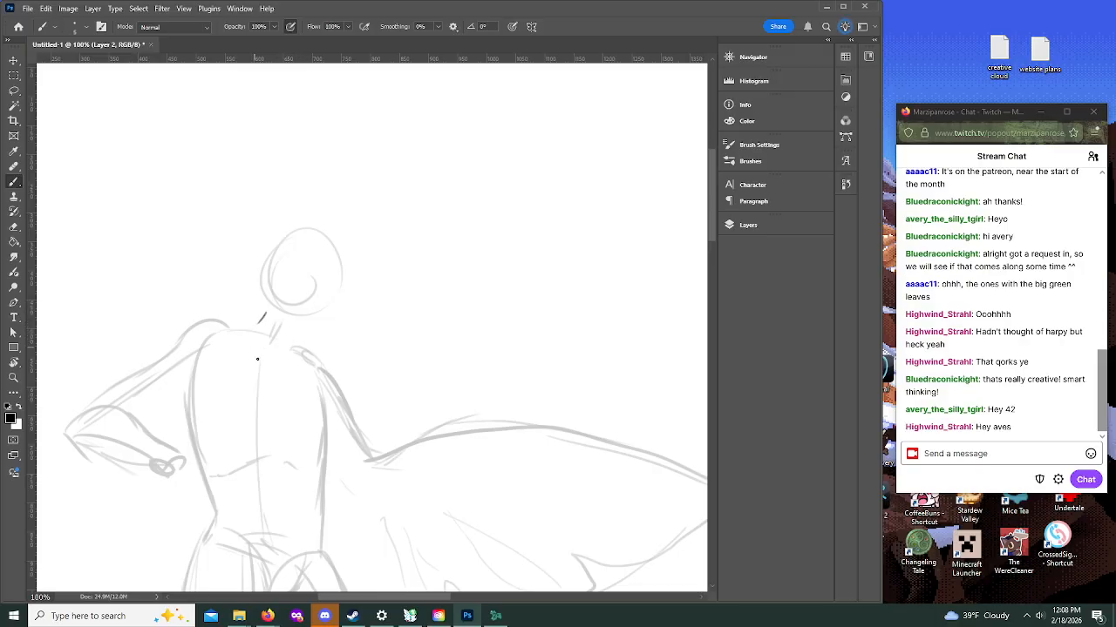
mouse_move(263, 340)
mouse_down()
mouse_move(273, 358)
mouse_move(290, 351)
mouse_move(282, 361)
mouse_up()
drag(256, 317, 213, 321)
scroll(706, 250, down, 5)
drag(286, 249, 287, 290)
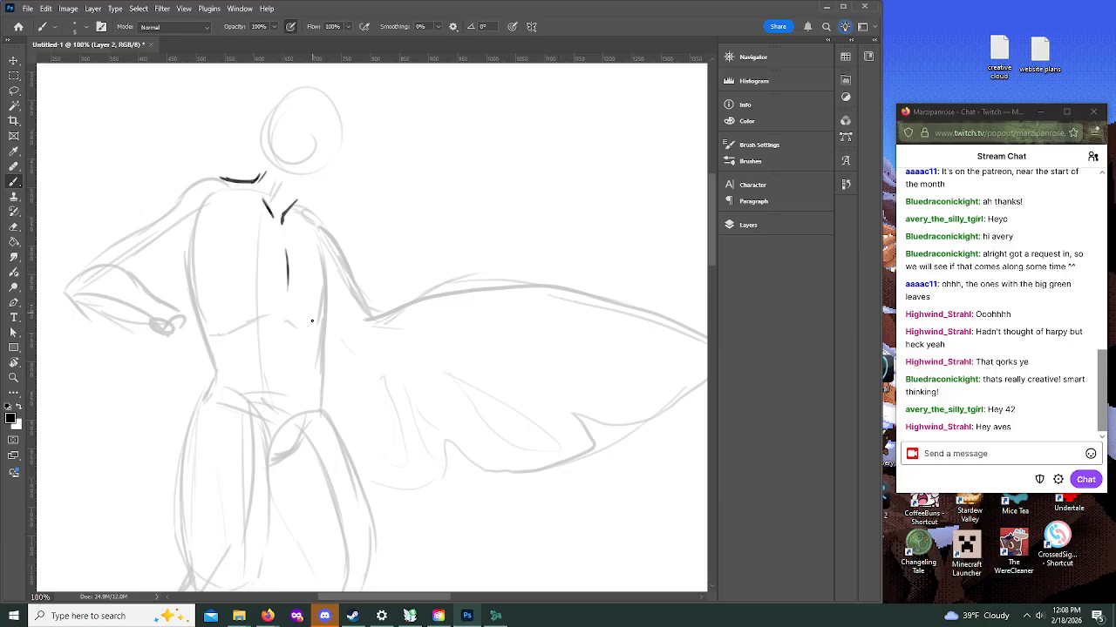
Step: Draw the waist contour down to scalloped feathers at the rear leg's hip, plus short marks on the belly and opposite waist
mouse_move(190, 286)
mouse_down()
mouse_move(216, 349)
mouse_move(203, 397)
mouse_move(211, 388)
mouse_move(229, 399)
mouse_move(198, 406)
mouse_move(218, 422)
mouse_move(209, 436)
mouse_move(229, 421)
mouse_up()
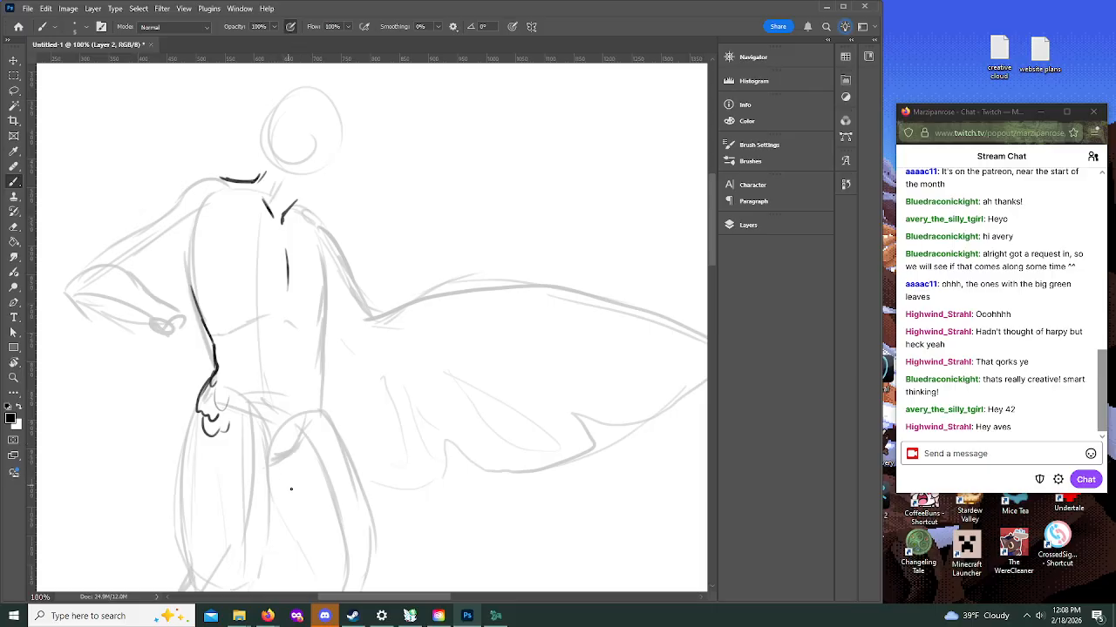
drag(232, 363, 234, 373)
drag(322, 370, 326, 385)
Step: Draw the front thigh's inner and outer contours down to the knee and add feather clusters to both upper thighs
drag(711, 262, 711, 297)
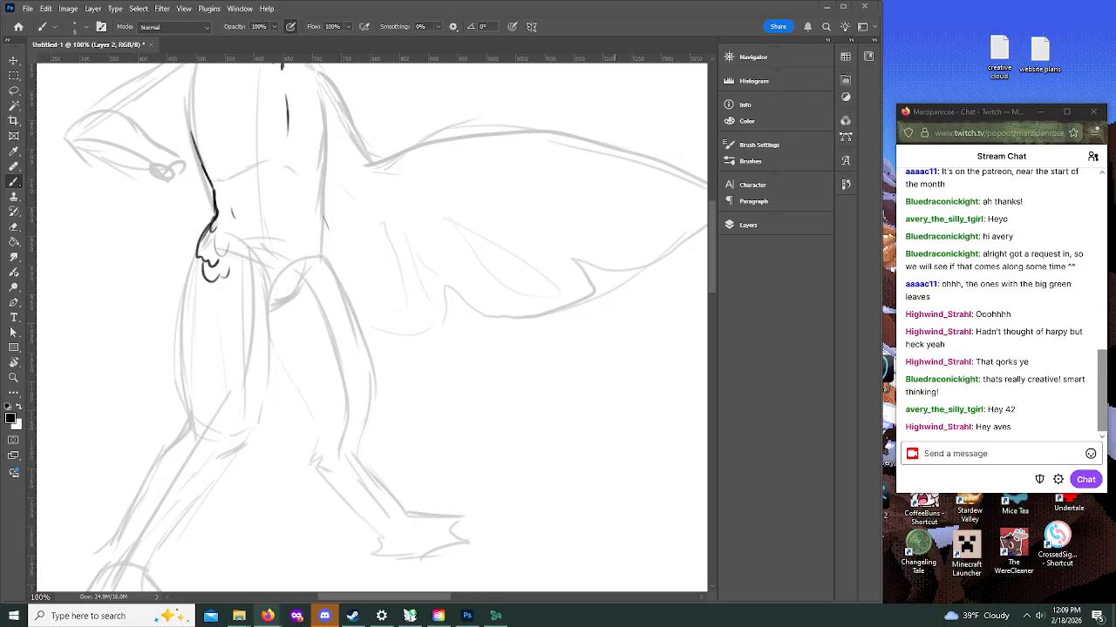
mouse_move(712, 296)
mouse_down()
mouse_move(711, 260)
mouse_move(700, 298)
mouse_up()
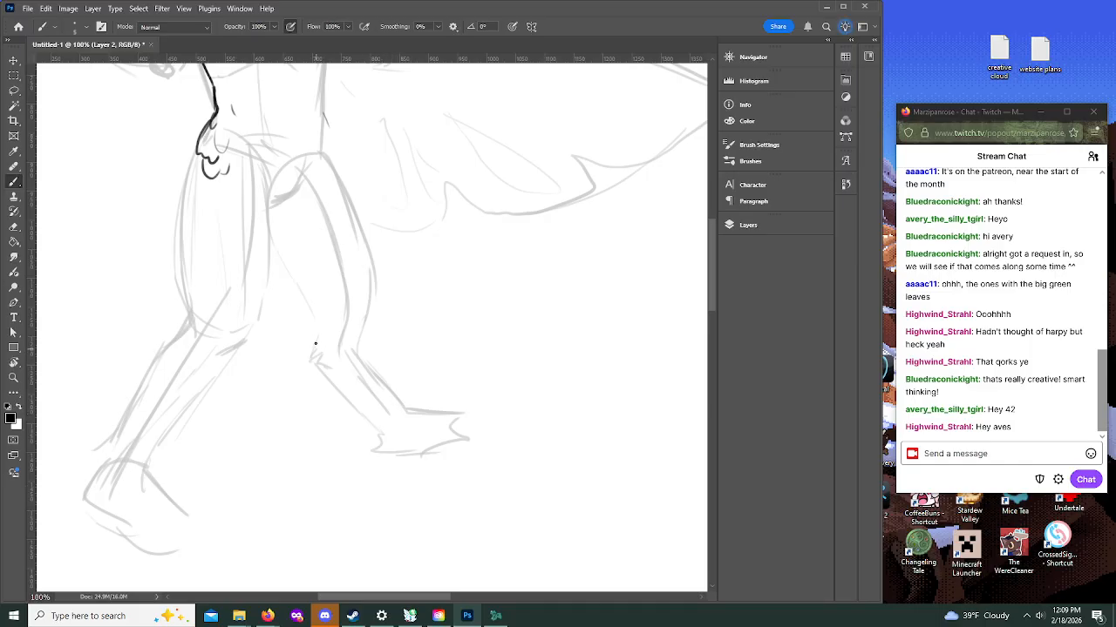
mouse_move(267, 233)
mouse_down()
mouse_move(312, 332)
mouse_move(304, 304)
mouse_move(316, 337)
mouse_up()
mouse_move(323, 144)
mouse_down()
mouse_move(346, 196)
mouse_move(334, 221)
mouse_move(339, 199)
mouse_move(316, 195)
mouse_move(340, 226)
mouse_move(339, 197)
mouse_move(349, 211)
mouse_move(338, 218)
mouse_move(352, 253)
mouse_move(350, 204)
mouse_move(334, 191)
mouse_up()
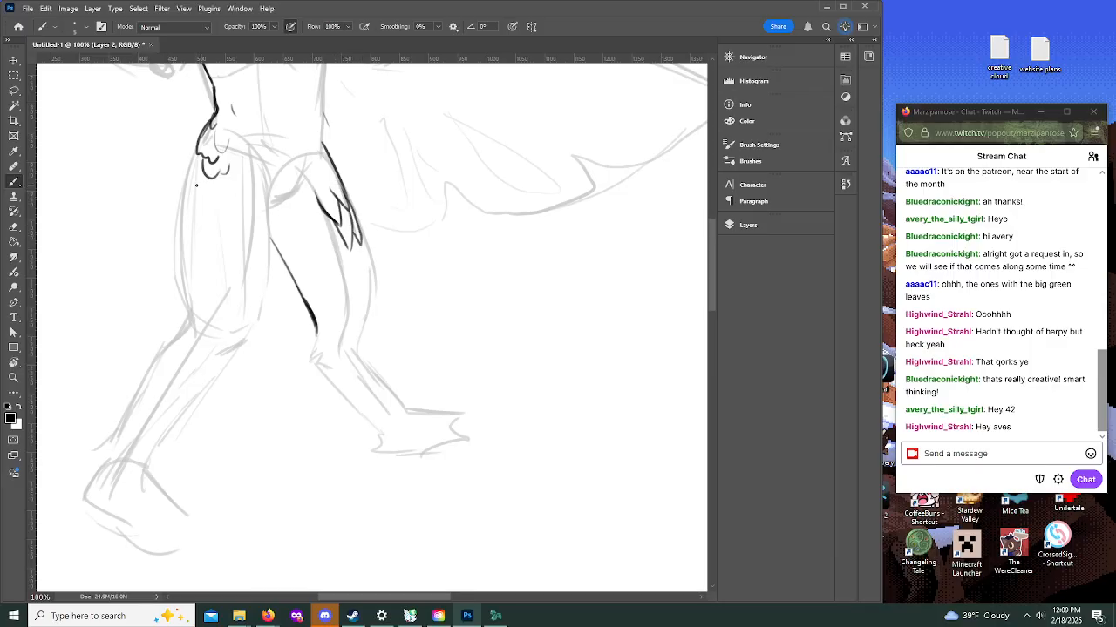
mouse_move(190, 182)
mouse_down()
mouse_move(196, 204)
mouse_move(212, 184)
mouse_move(180, 180)
mouse_move(192, 210)
mouse_move(202, 218)
mouse_move(215, 204)
mouse_up()
mouse_move(358, 229)
mouse_down()
mouse_move(371, 325)
mouse_move(360, 353)
mouse_move(375, 368)
mouse_up()
drag(315, 331, 312, 360)
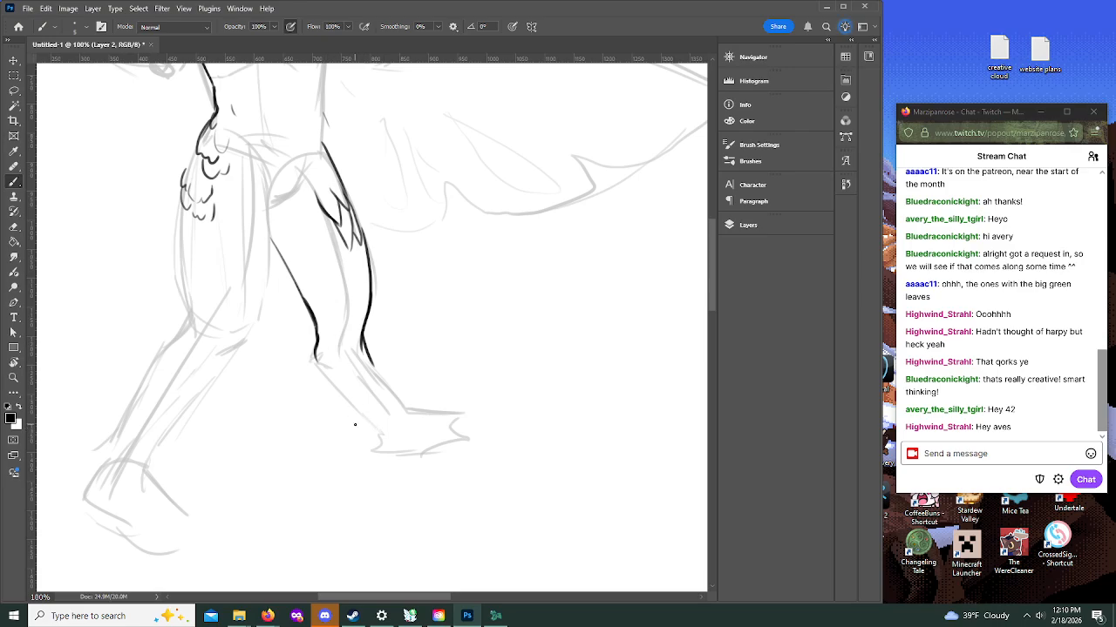
Step: Draw both shin contours of the front leg and add curved feather strokes on its inner thigh
drag(316, 363, 389, 433)
mouse_move(361, 340)
mouse_down()
mouse_move(405, 404)
mouse_move(449, 419)
mouse_move(426, 412)
mouse_move(461, 413)
mouse_up()
drag(712, 300, 711, 275)
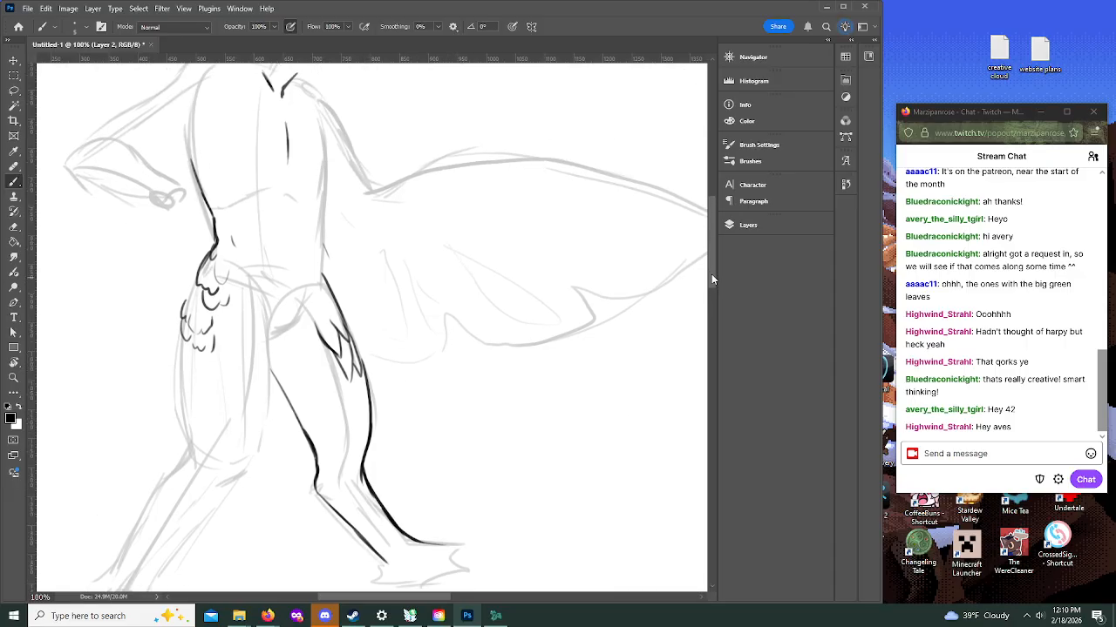
drag(328, 438, 333, 385)
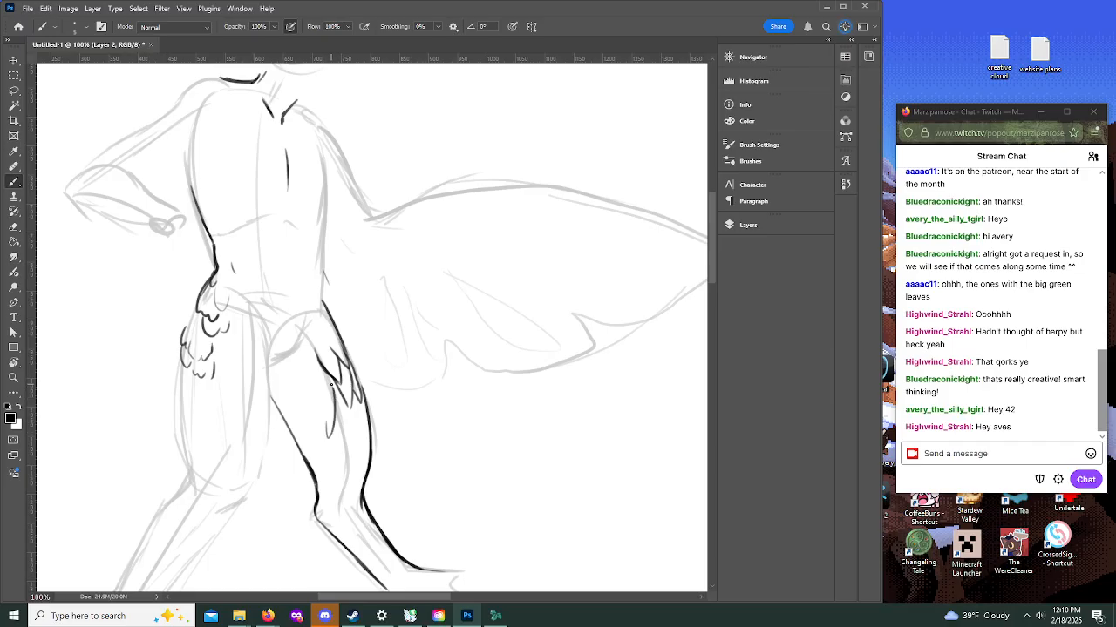
drag(314, 431, 325, 373)
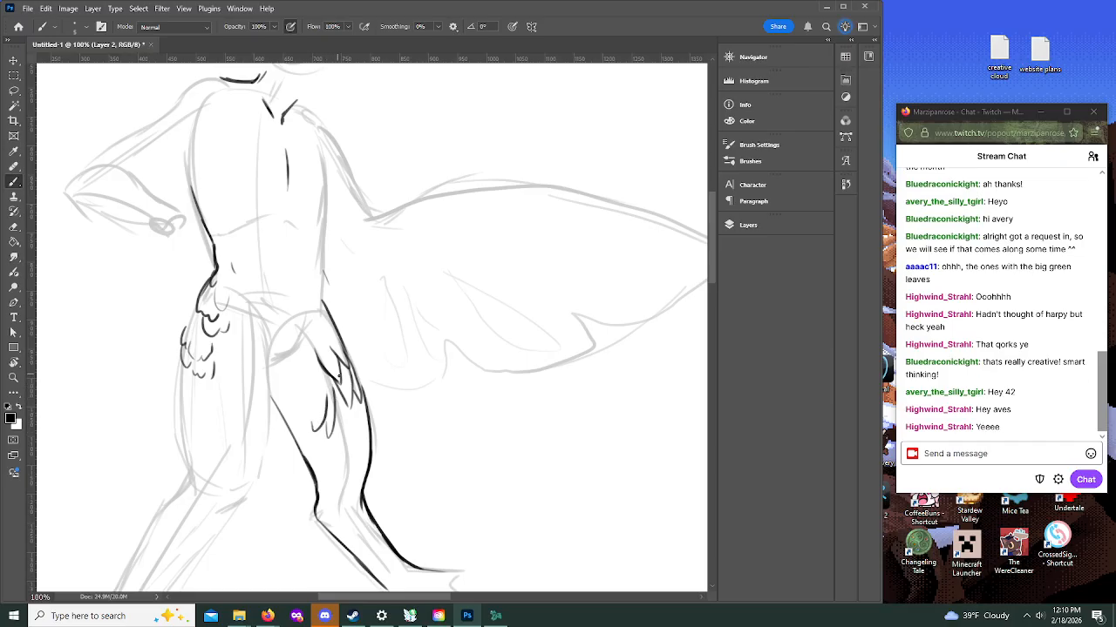
Step: Draw the front foot as a bird-like foot with a pointed back toe and long splayed front toes
drag(712, 269, 713, 309)
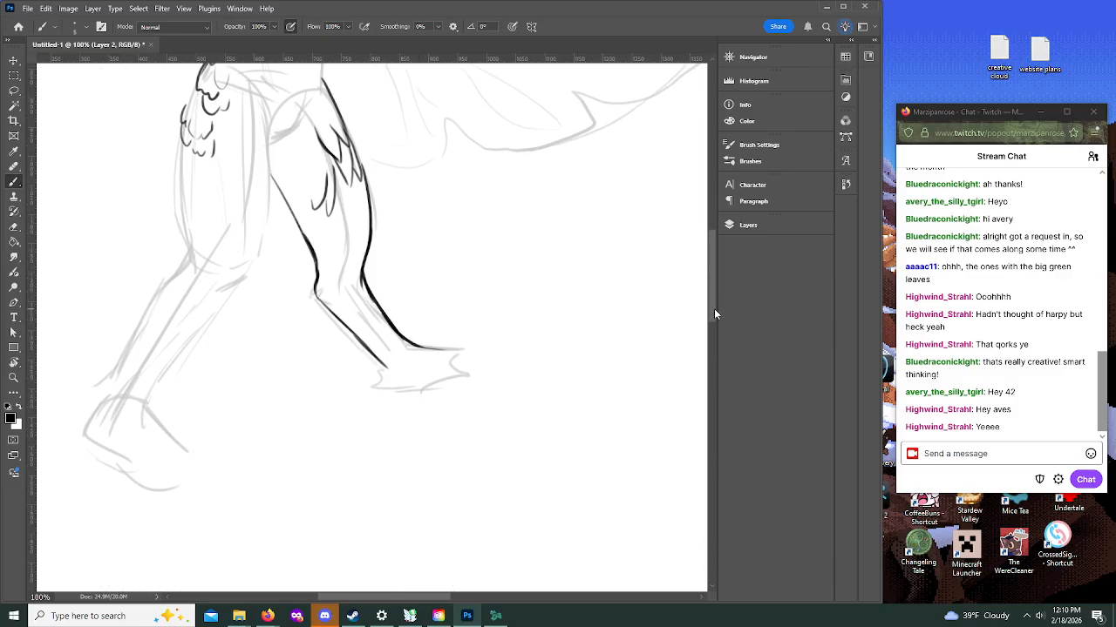
mouse_move(385, 366)
mouse_down()
mouse_move(363, 402)
mouse_move(380, 399)
mouse_move(367, 398)
mouse_move(380, 386)
mouse_move(362, 402)
mouse_move(425, 392)
mouse_move(396, 374)
mouse_move(431, 394)
mouse_move(436, 376)
mouse_move(476, 395)
mouse_move(433, 396)
mouse_move(487, 403)
mouse_move(453, 382)
mouse_up()
key(ctrl+z)
mouse_move(412, 346)
mouse_down()
mouse_move(509, 388)
mouse_move(477, 393)
mouse_move(496, 397)
mouse_move(484, 387)
mouse_move(513, 394)
mouse_up()
mouse_move(512, 390)
mouse_down()
mouse_move(440, 364)
mouse_move(473, 391)
mouse_move(513, 395)
mouse_move(465, 361)
mouse_move(495, 370)
mouse_up()
mouse_move(434, 395)
mouse_down()
mouse_move(455, 410)
mouse_move(489, 403)
mouse_move(458, 400)
mouse_up()
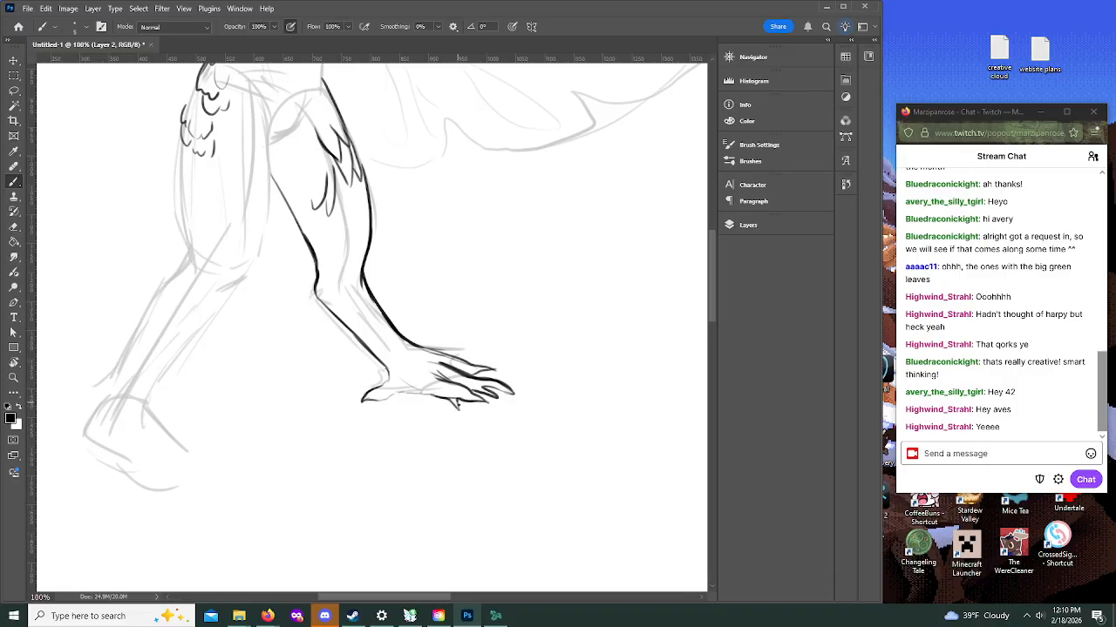
Step: Draw overlapping leaf-like feathers along the front leg's lower shin and wrap them around its ankle and upper foot
mouse_move(386, 370)
mouse_down()
mouse_move(390, 399)
mouse_move(376, 400)
mouse_move(428, 387)
mouse_up()
mouse_move(364, 323)
mouse_down()
mouse_move(355, 267)
mouse_move(353, 302)
mouse_move(358, 270)
mouse_move(381, 318)
mouse_move(373, 333)
mouse_move(346, 323)
mouse_move(399, 363)
mouse_up()
mouse_move(397, 366)
mouse_down()
mouse_move(429, 358)
mouse_move(412, 359)
mouse_move(439, 375)
mouse_up()
drag(432, 370, 445, 380)
mouse_move(440, 361)
mouse_down()
mouse_move(439, 377)
mouse_move(418, 346)
mouse_up()
mouse_move(422, 347)
mouse_down()
mouse_move(407, 341)
mouse_move(374, 360)
mouse_up()
mouse_move(383, 356)
mouse_down()
mouse_move(374, 364)
mouse_move(394, 359)
mouse_up()
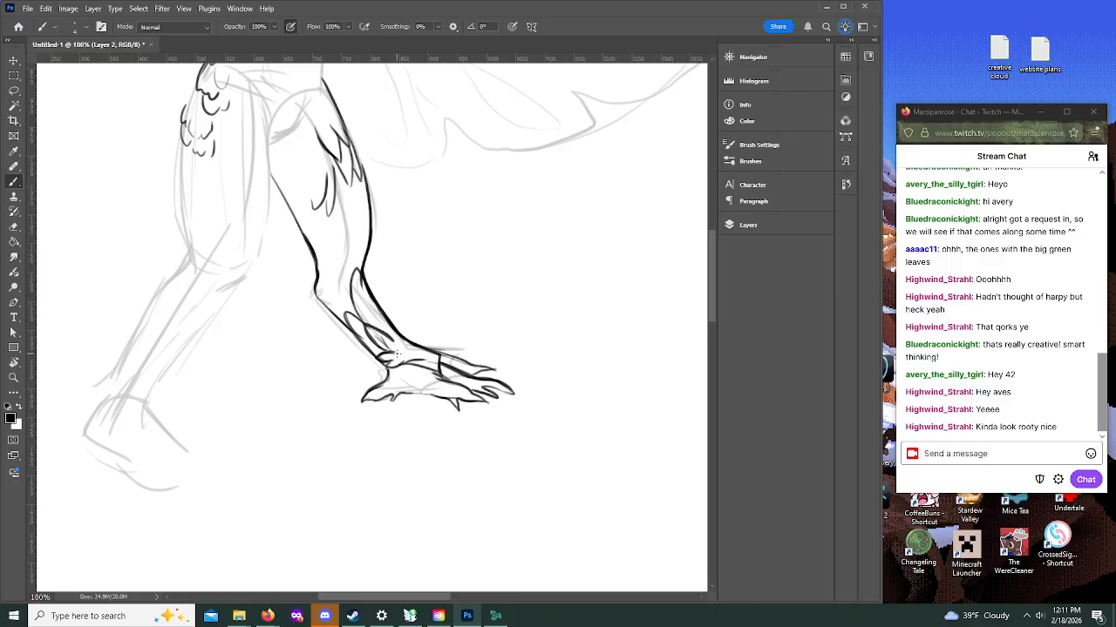
mouse_move(401, 350)
mouse_down()
mouse_move(392, 342)
mouse_move(406, 344)
mouse_up()
scroll(534, 328, up, 1)
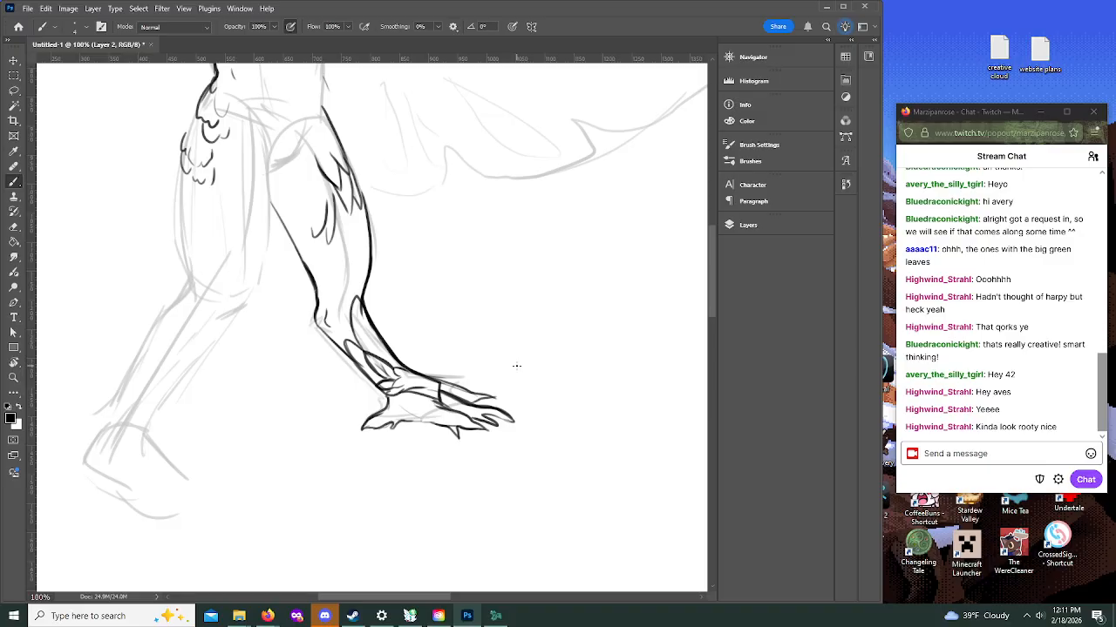
Step: Add another long toe line along the front foot's upper edge and clean up the strokes above it with a smaller tip
mouse_move(426, 379)
mouse_down()
mouse_move(507, 405)
mouse_move(493, 403)
mouse_up()
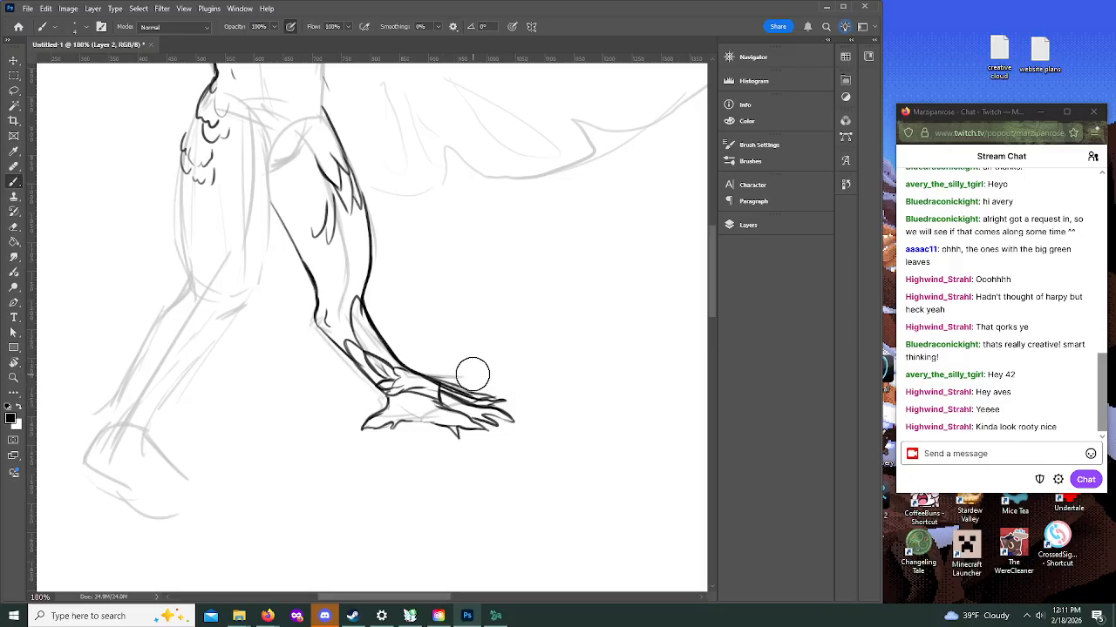
key(bracketleft)
key(bracketleft)
key(bracketleft)
key(bracketleft)
key(bracketleft)
key(bracketleft)
key(bracketleft)
drag(442, 379, 481, 393)
Step: Examine the whole figure at 50% zoom to check the pose from head to feet
drag(712, 295, 712, 231)
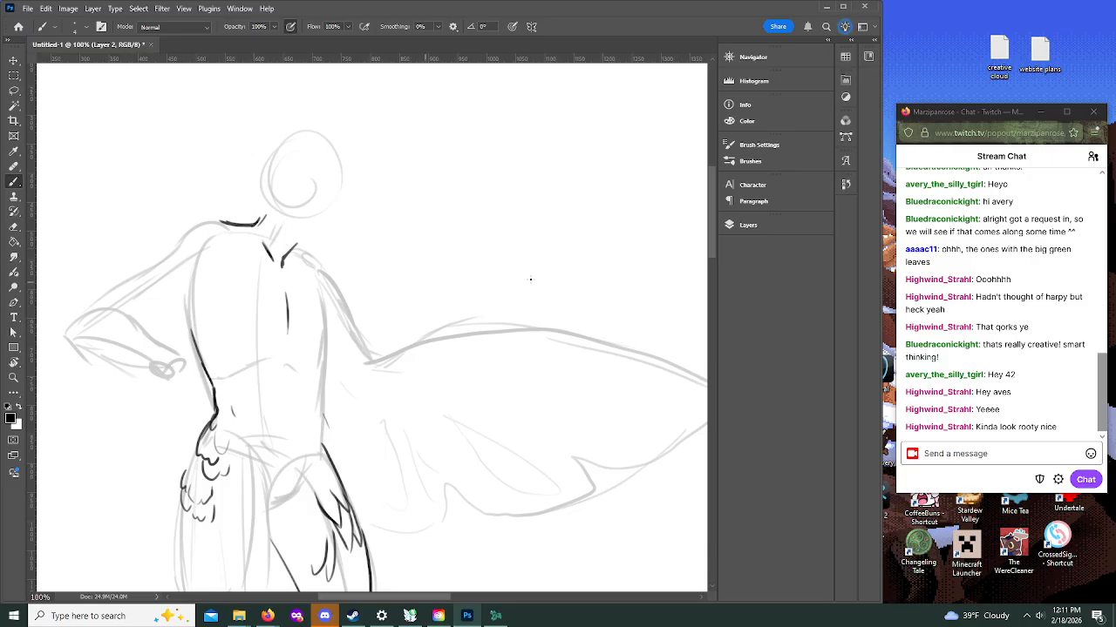
mouse_move(712, 240)
mouse_down()
mouse_move(717, 272)
mouse_move(717, 256)
mouse_up()
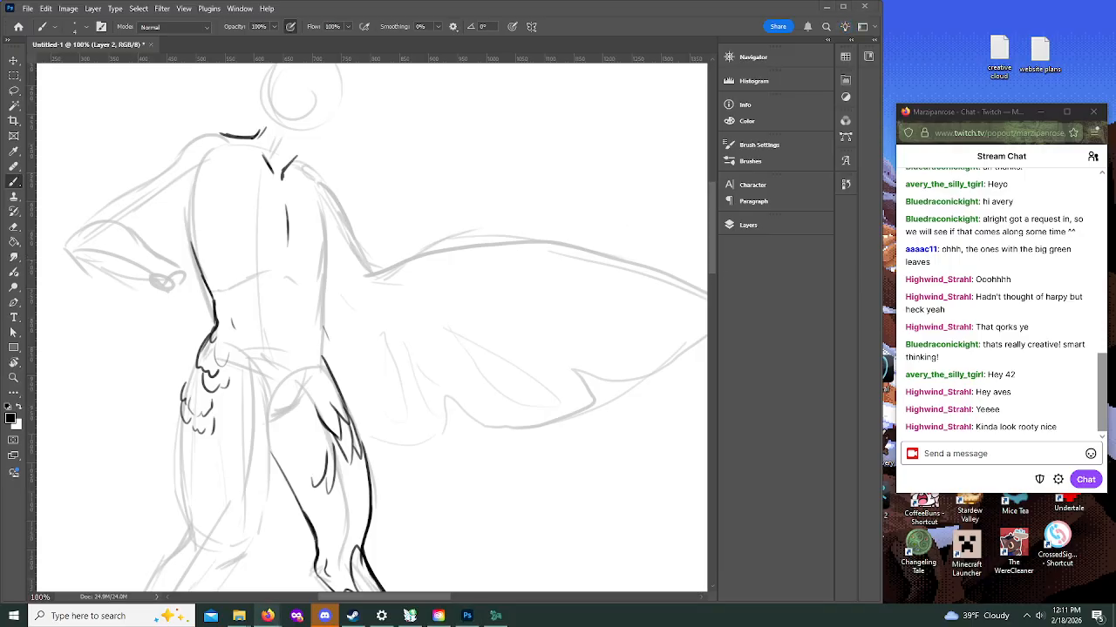
click(13, 377)
click(91, 26)
click(312, 276)
click(363, 307)
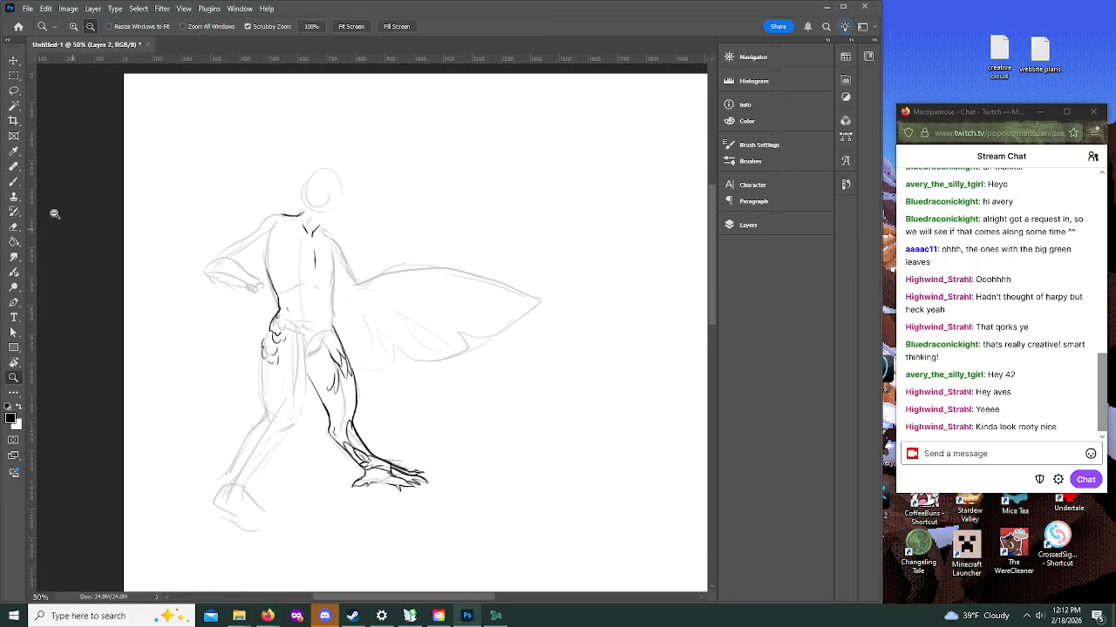
key(b)
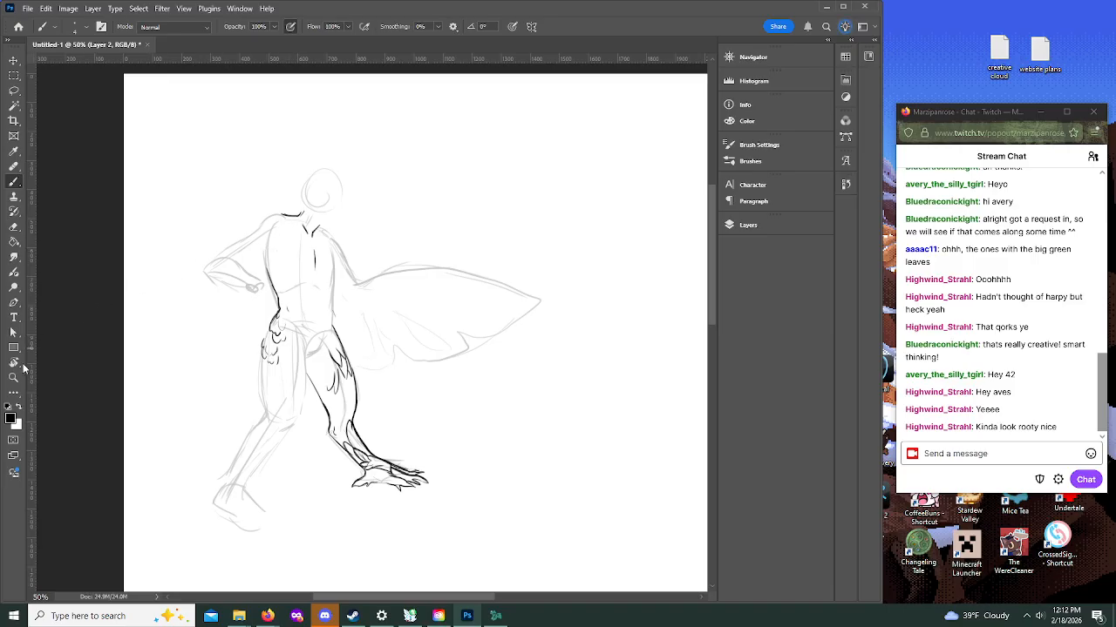
key(r)
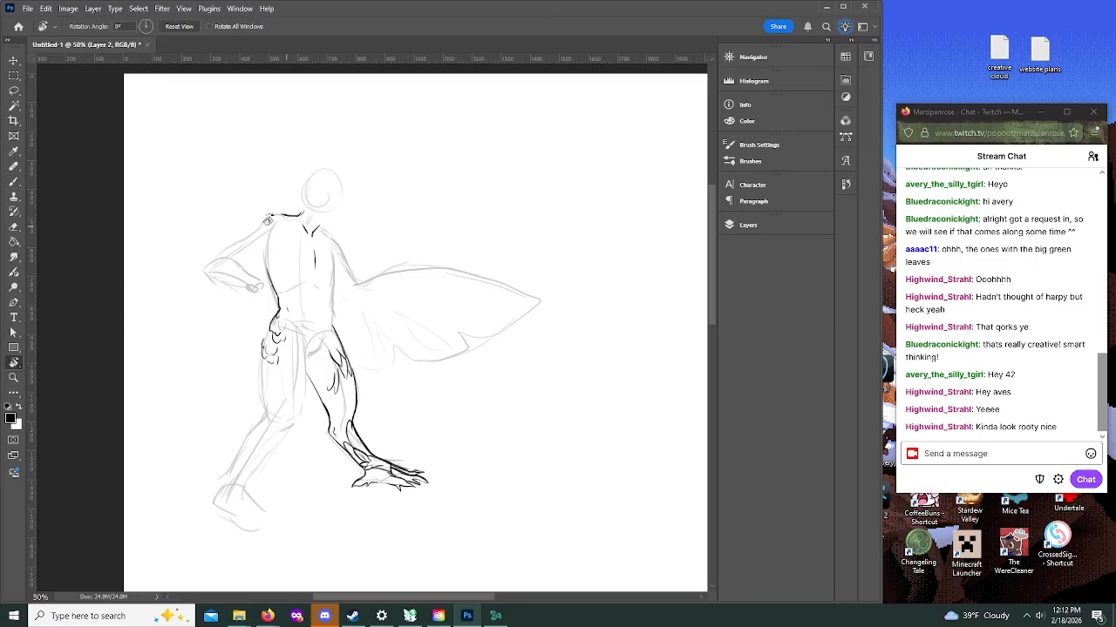
Step: Draw the rear arm's outer contour from shoulder to elbow and a curved wing edge across the waist to the hip
click(13, 378)
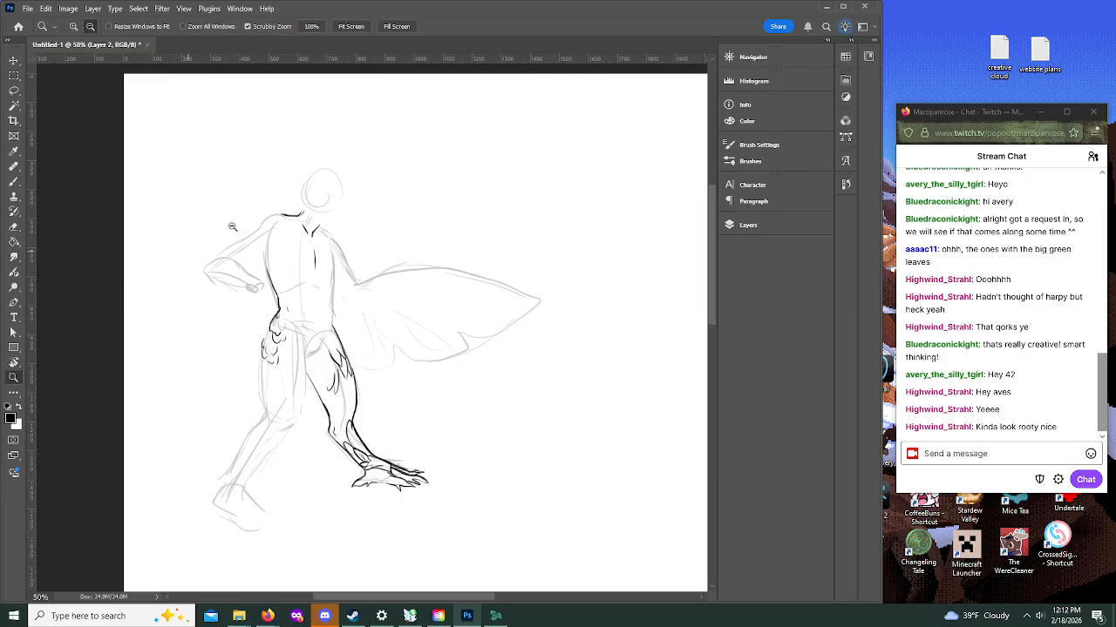
click(73, 26)
click(239, 273)
click(239, 273)
key(b)
mouse_move(315, 189)
mouse_down()
mouse_move(261, 197)
mouse_move(209, 234)
mouse_up()
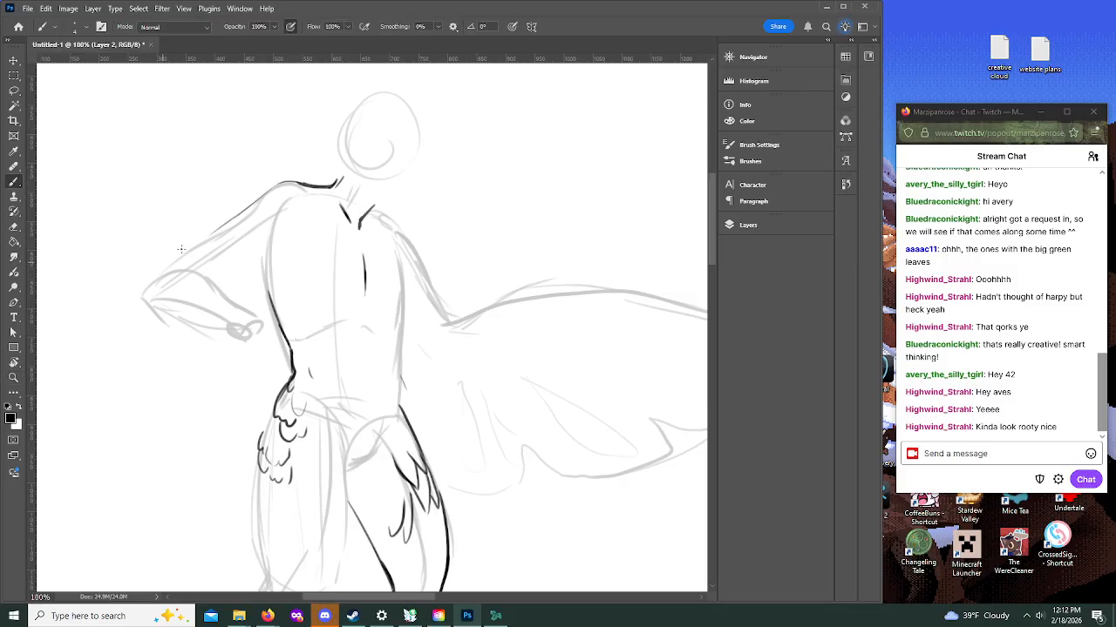
mouse_move(230, 284)
mouse_down()
mouse_move(303, 325)
mouse_move(217, 267)
mouse_move(195, 278)
mouse_move(201, 291)
mouse_move(230, 267)
mouse_up()
mouse_move(248, 208)
mouse_down()
mouse_move(216, 222)
mouse_move(143, 295)
mouse_up()
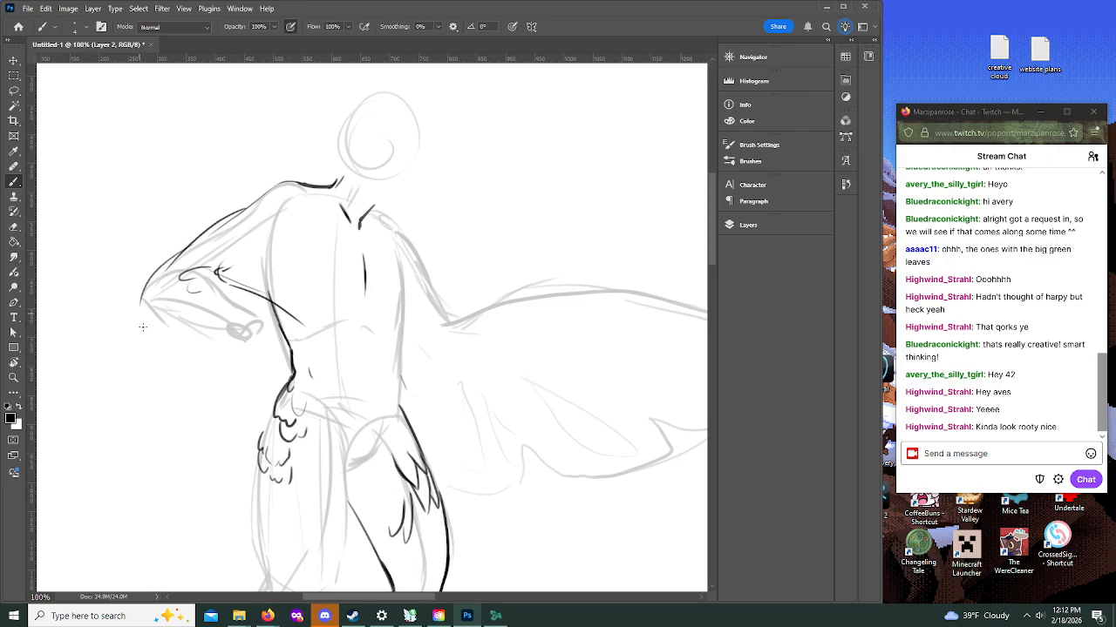
mouse_move(290, 319)
mouse_down()
mouse_move(324, 370)
mouse_move(315, 419)
mouse_move(274, 479)
mouse_up()
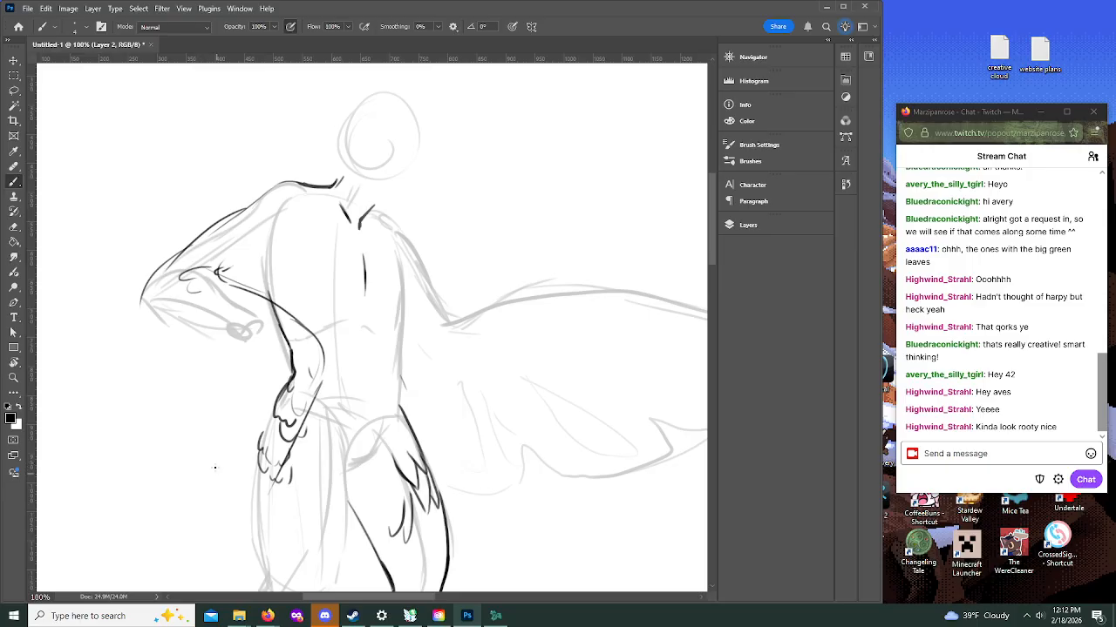
Step: Block in the folded wing with a rounded outer edge, lower boundary and long feather lines hanging over the rear thigh
drag(213, 441, 154, 515)
mouse_move(165, 256)
mouse_down()
mouse_move(146, 276)
mouse_move(153, 409)
mouse_move(122, 354)
mouse_move(158, 410)
mouse_move(147, 502)
mouse_up()
drag(151, 557, 213, 536)
drag(161, 426, 147, 566)
mouse_move(159, 571)
mouse_down()
mouse_move(215, 548)
mouse_move(307, 406)
mouse_up()
mouse_move(325, 346)
mouse_down()
mouse_move(331, 396)
mouse_move(319, 453)
mouse_move(306, 433)
mouse_move(311, 501)
mouse_up()
drag(304, 440, 315, 512)
drag(304, 416, 332, 544)
drag(333, 464, 348, 549)
drag(333, 394, 335, 469)
drag(306, 378, 285, 527)
drag(285, 488, 282, 567)
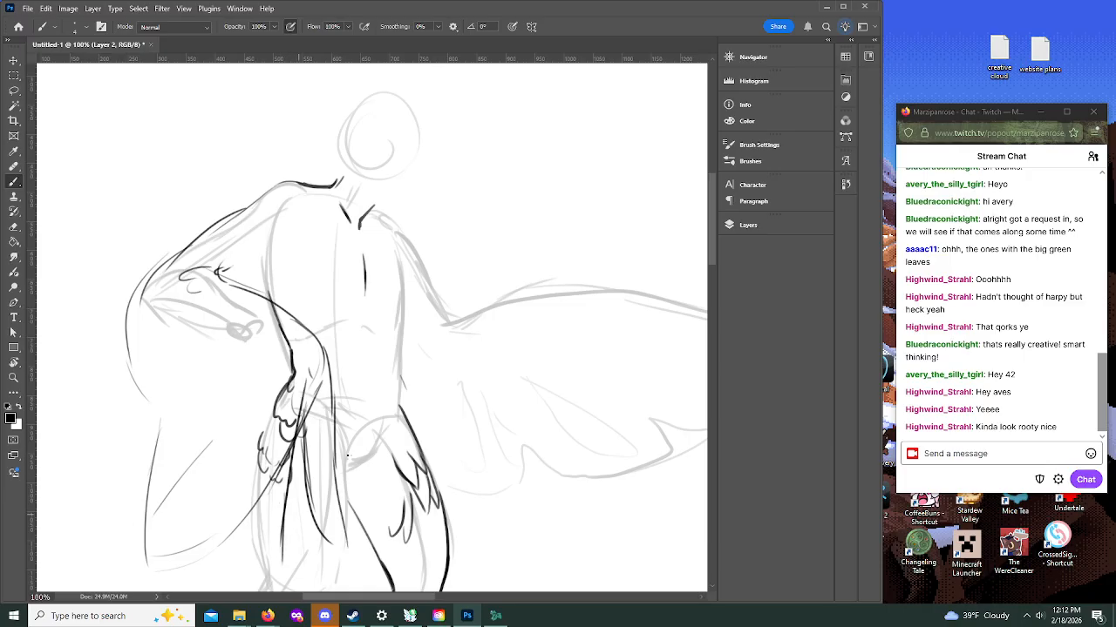
Step: Outline the long feathers over the rear thigh, erase the hip feathers beneath the wing and darken the wing's inner edge
drag(711, 253, 706, 282)
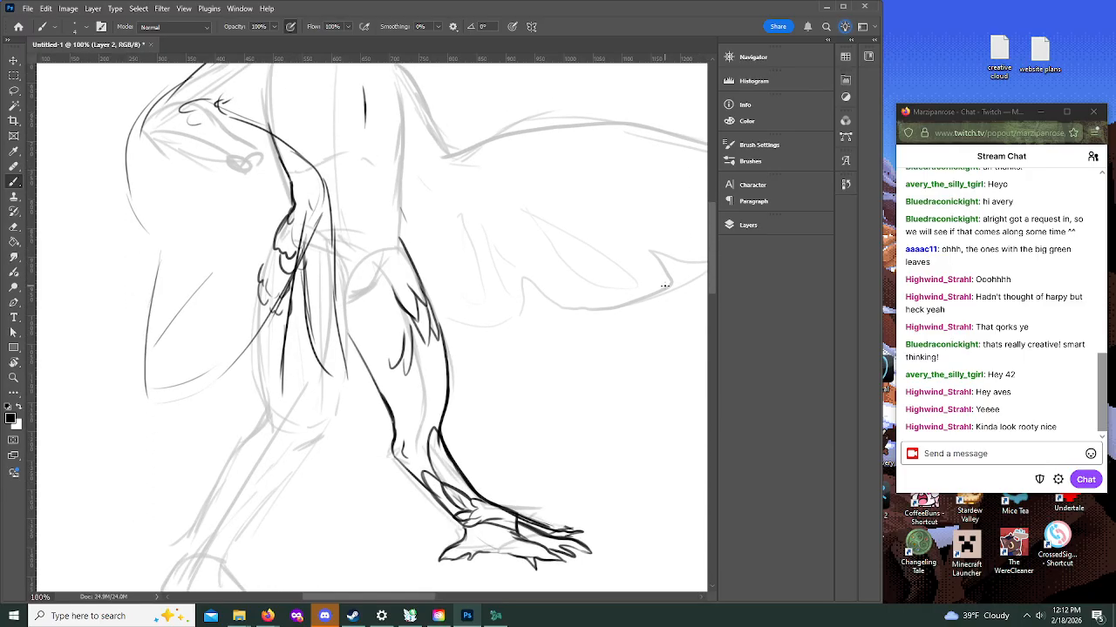
mouse_move(249, 342)
mouse_down()
mouse_move(247, 418)
mouse_move(269, 440)
mouse_up()
drag(241, 377, 248, 418)
mouse_move(247, 350)
mouse_down()
mouse_move(280, 449)
mouse_move(282, 347)
mouse_move(280, 369)
mouse_move(305, 219)
mouse_move(303, 320)
mouse_move(292, 217)
mouse_move(256, 312)
mouse_move(309, 218)
mouse_move(281, 296)
mouse_up()
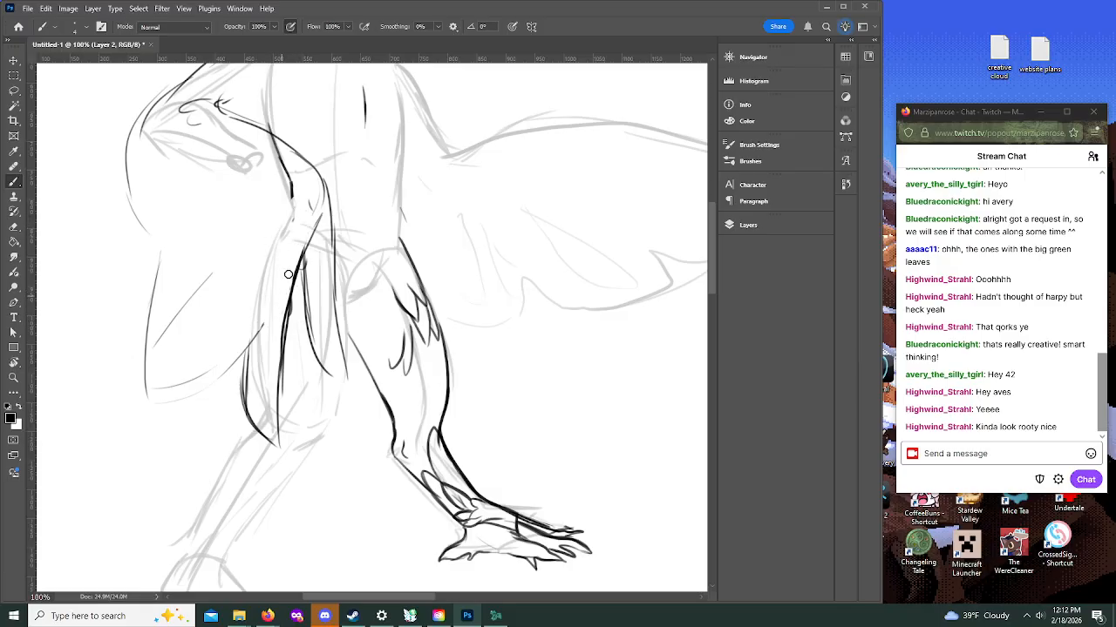
mouse_move(313, 216)
mouse_down()
mouse_move(276, 151)
mouse_move(275, 215)
mouse_up()
mouse_move(285, 255)
mouse_down()
mouse_move(297, 309)
mouse_move(331, 375)
mouse_move(348, 381)
mouse_move(331, 202)
mouse_move(270, 131)
mouse_move(220, 99)
mouse_up()
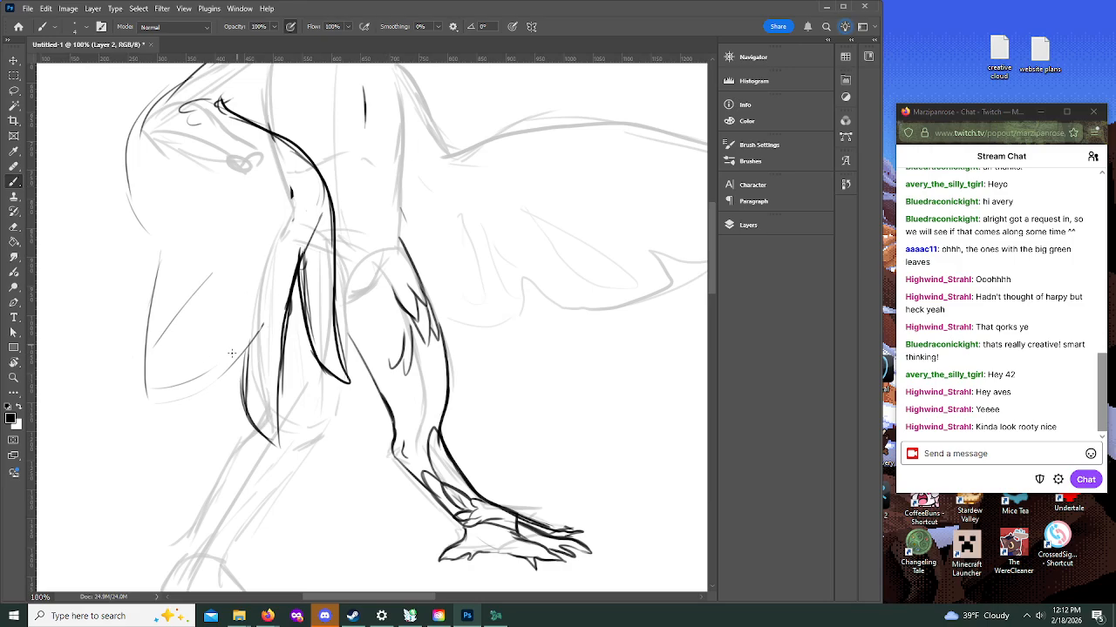
Step: Draw the long pointed flight feathers fanning from the wing's inner joint toward its outer edge
drag(285, 253, 222, 379)
mouse_move(284, 277)
mouse_down()
mouse_move(275, 310)
mouse_move(196, 422)
mouse_move(189, 387)
mouse_move(213, 410)
mouse_move(279, 271)
mouse_up()
mouse_move(235, 360)
mouse_down()
mouse_move(292, 243)
mouse_move(205, 420)
mouse_move(189, 415)
mouse_move(240, 302)
mouse_up()
mouse_move(191, 379)
mouse_down()
mouse_move(252, 278)
mouse_move(158, 379)
mouse_move(166, 331)
mouse_up()
mouse_move(154, 370)
mouse_down()
mouse_move(216, 268)
mouse_move(158, 325)
mouse_move(192, 265)
mouse_move(158, 248)
mouse_move(191, 223)
mouse_up()
Step: Draw a layered row of shorter rounded feathers across the folded wing, from its outer edge to the inner joint
mouse_move(171, 98)
mouse_down()
mouse_move(122, 158)
mouse_move(155, 131)
mouse_move(137, 139)
mouse_move(132, 168)
mouse_up()
mouse_move(167, 135)
mouse_down()
mouse_move(135, 163)
mouse_move(124, 202)
mouse_up()
mouse_move(165, 165)
mouse_down()
mouse_move(144, 216)
mouse_move(141, 250)
mouse_move(163, 219)
mouse_move(155, 249)
mouse_up()
mouse_move(178, 197)
mouse_down()
mouse_move(223, 184)
mouse_move(171, 204)
mouse_move(223, 192)
mouse_move(167, 185)
mouse_move(213, 180)
mouse_move(236, 204)
mouse_move(265, 171)
mouse_up()
drag(195, 217, 263, 188)
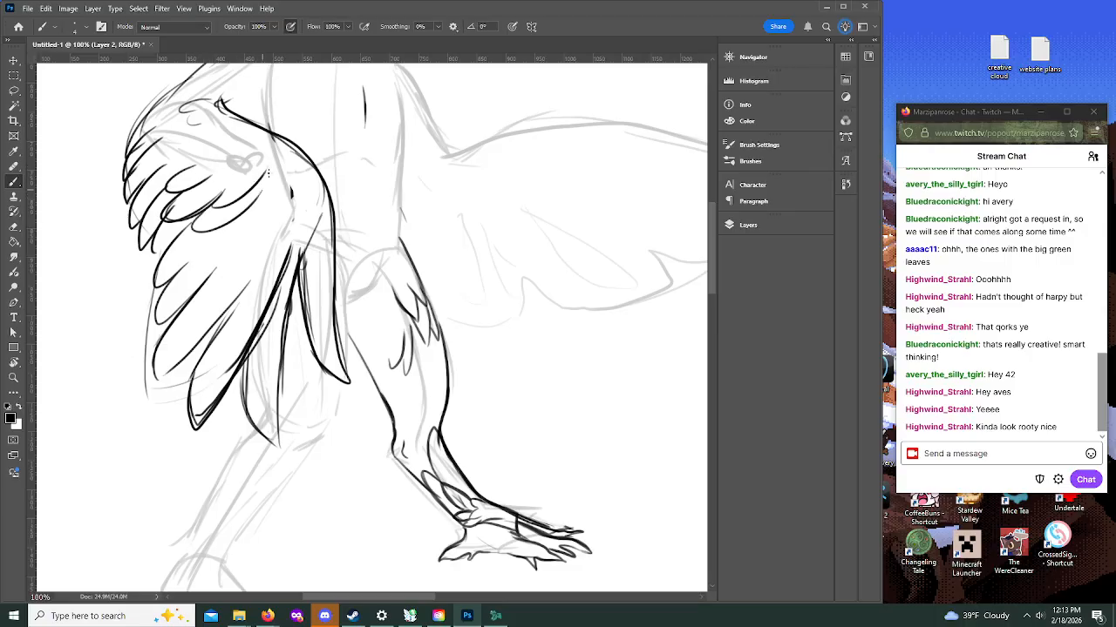
mouse_move(217, 234)
mouse_down()
mouse_move(209, 258)
mouse_move(266, 188)
mouse_up()
mouse_move(238, 248)
mouse_down()
mouse_move(268, 236)
mouse_move(276, 204)
mouse_move(260, 296)
mouse_move(298, 201)
mouse_up()
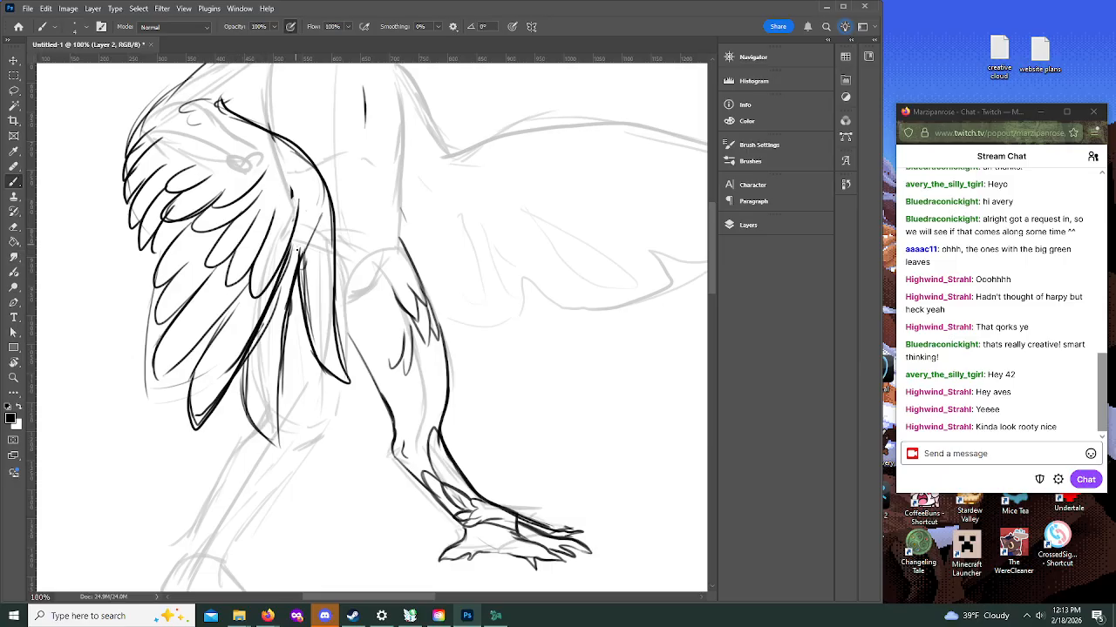
mouse_move(291, 249)
mouse_down()
mouse_move(316, 223)
mouse_move(319, 186)
mouse_move(319, 196)
mouse_up()
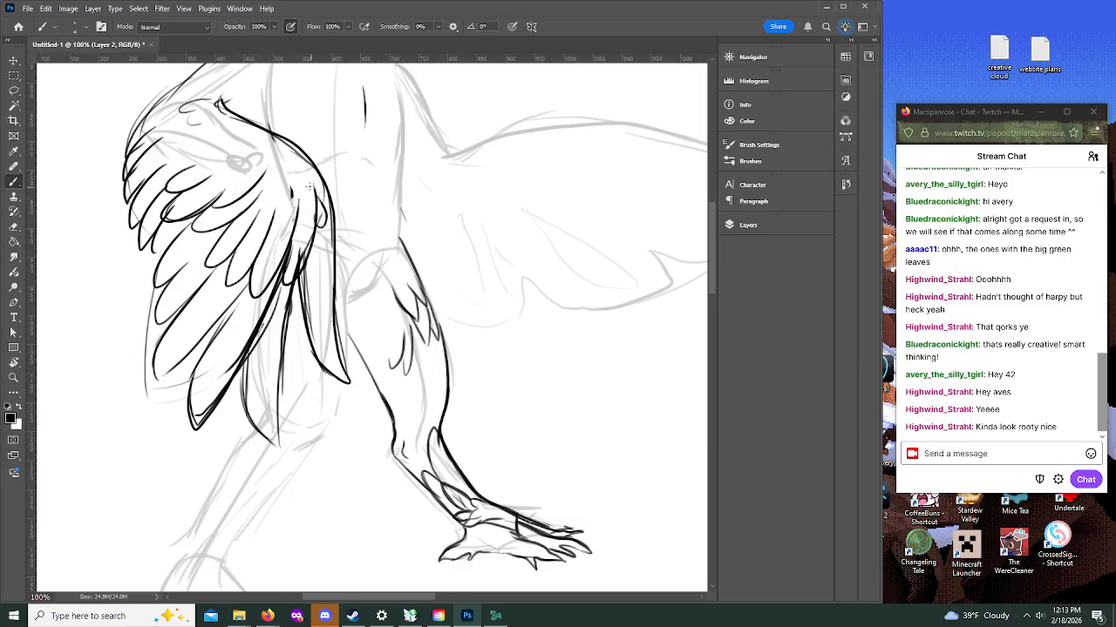
Step: Darken the rear shoulder and upper-arm contour and add pointed feather tufts at the wing's bend
drag(715, 294, 713, 252)
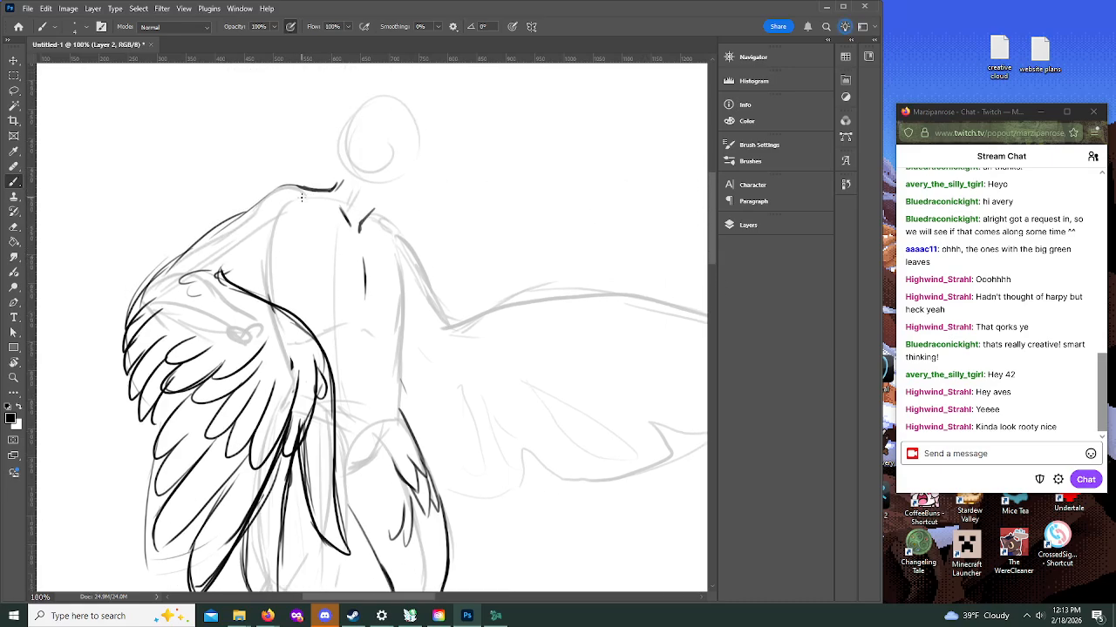
mouse_move(304, 191)
mouse_down()
mouse_move(280, 186)
mouse_move(165, 247)
mouse_up()
mouse_move(288, 184)
mouse_down()
mouse_move(162, 258)
mouse_move(135, 304)
mouse_up()
drag(194, 250, 155, 326)
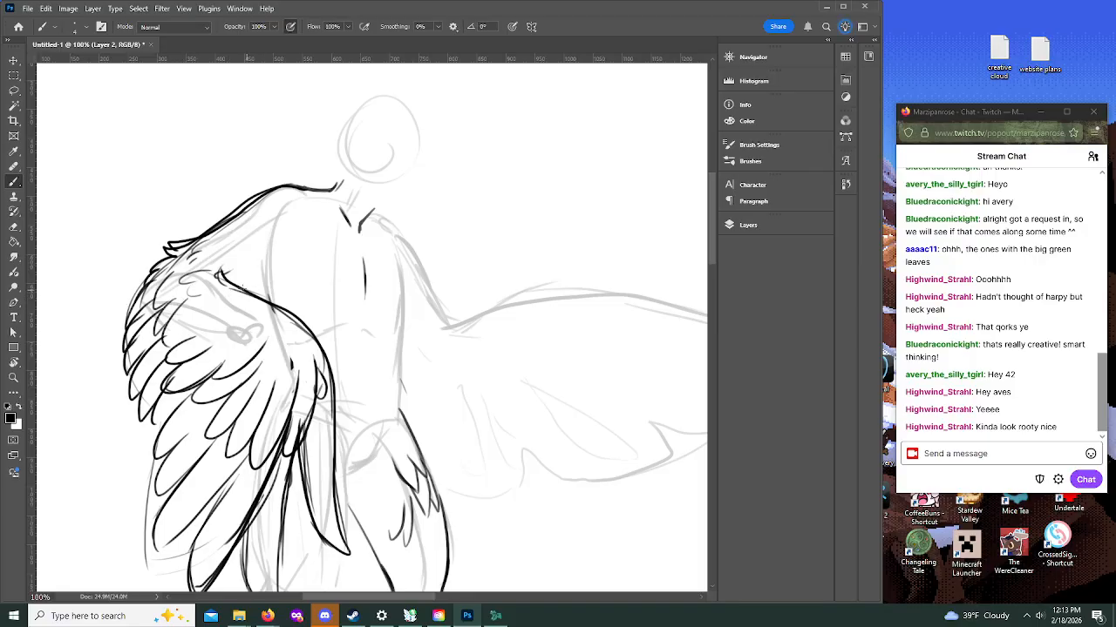
Step: Add small feather strokes along the upper arm's underside, beside the chest and around the rear shoulder
drag(222, 277, 268, 277)
mouse_move(286, 273)
mouse_down()
mouse_move(293, 287)
mouse_move(277, 309)
mouse_move(291, 315)
mouse_move(300, 267)
mouse_move(321, 246)
mouse_up()
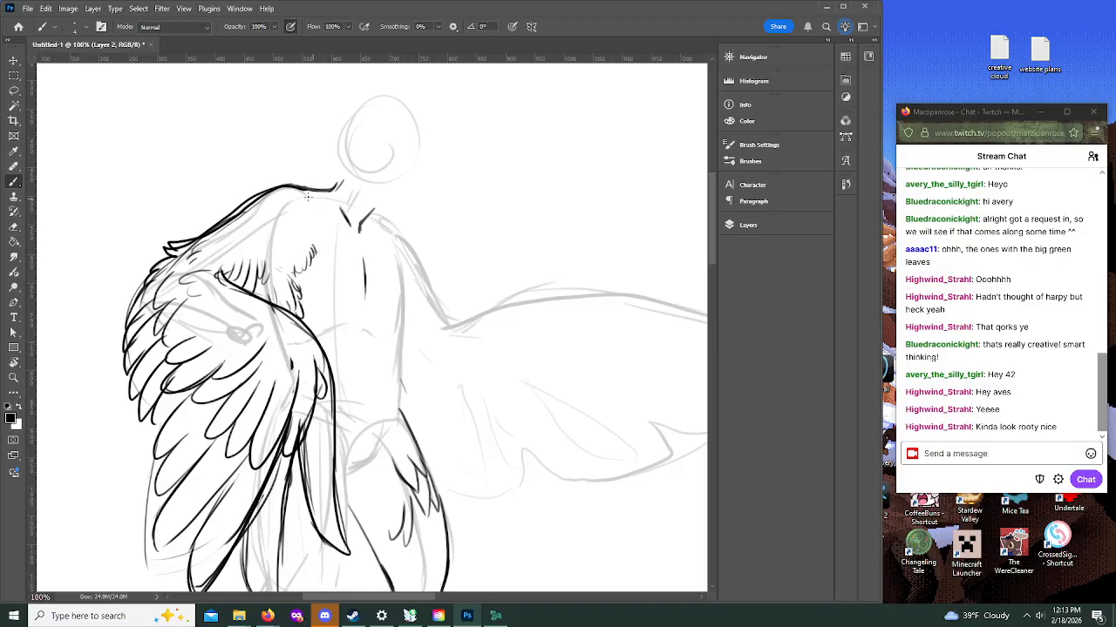
mouse_move(315, 188)
mouse_down()
mouse_move(336, 184)
mouse_move(305, 238)
mouse_move(320, 231)
mouse_up()
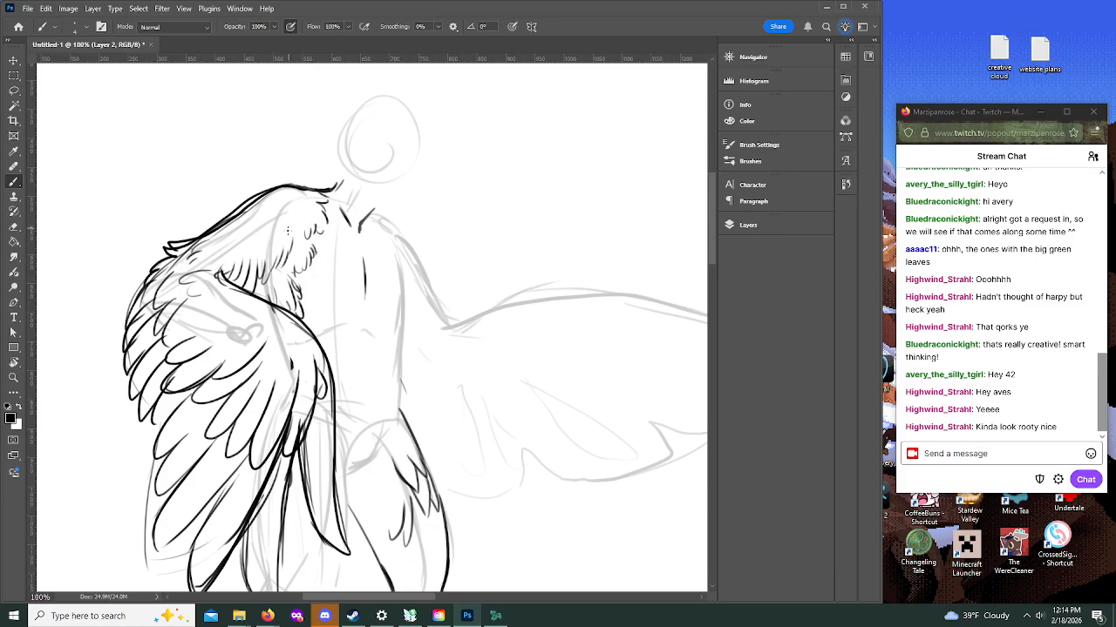
drag(273, 268, 267, 300)
Step: Add scalloped feathers above the rear knee and draw both contours of the rear lower leg down to the ankle
drag(711, 259, 715, 299)
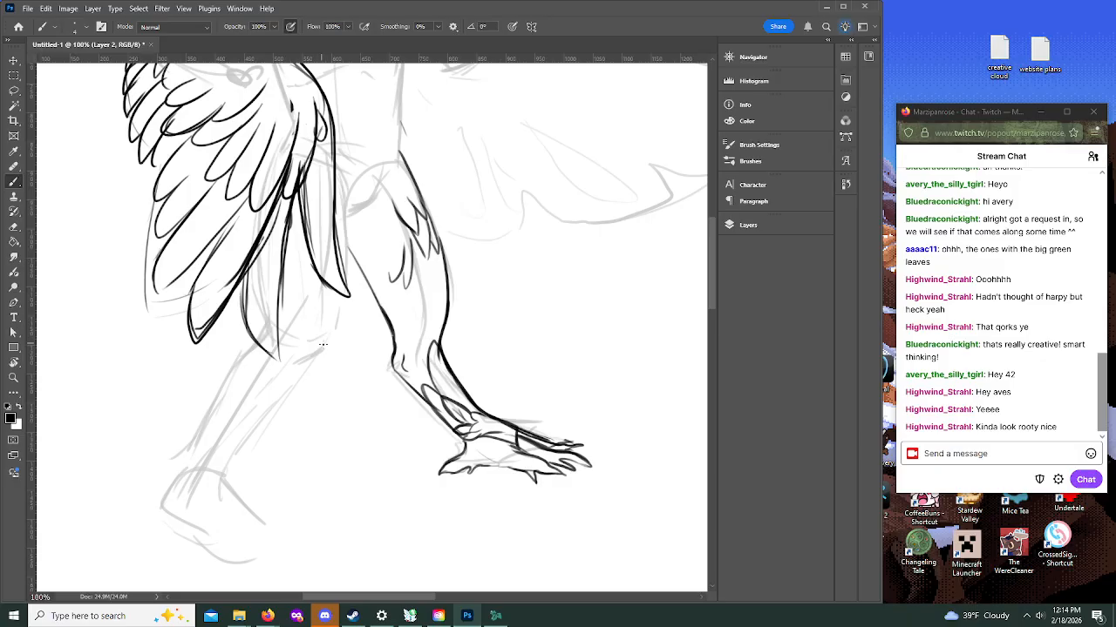
mouse_move(309, 354)
mouse_down()
mouse_move(331, 340)
mouse_move(289, 311)
mouse_move(321, 306)
mouse_up()
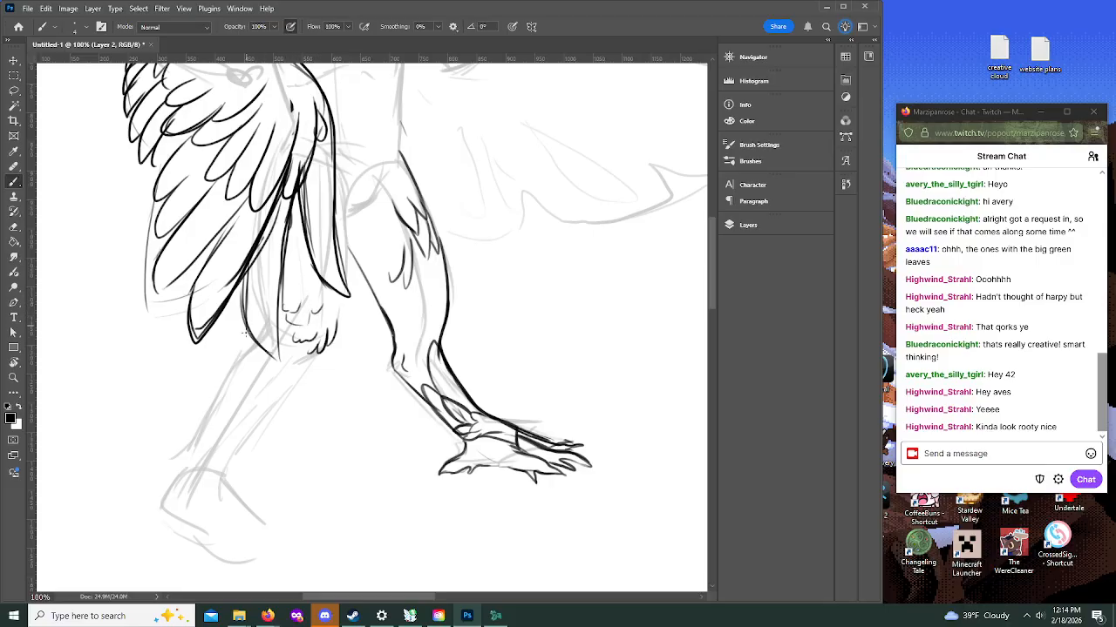
mouse_move(319, 349)
mouse_down()
mouse_move(247, 431)
mouse_move(244, 508)
mouse_up()
mouse_move(207, 426)
mouse_down()
mouse_move(199, 443)
mouse_move(254, 347)
mouse_up()
drag(199, 441, 200, 504)
scroll(689, 285, down, 3)
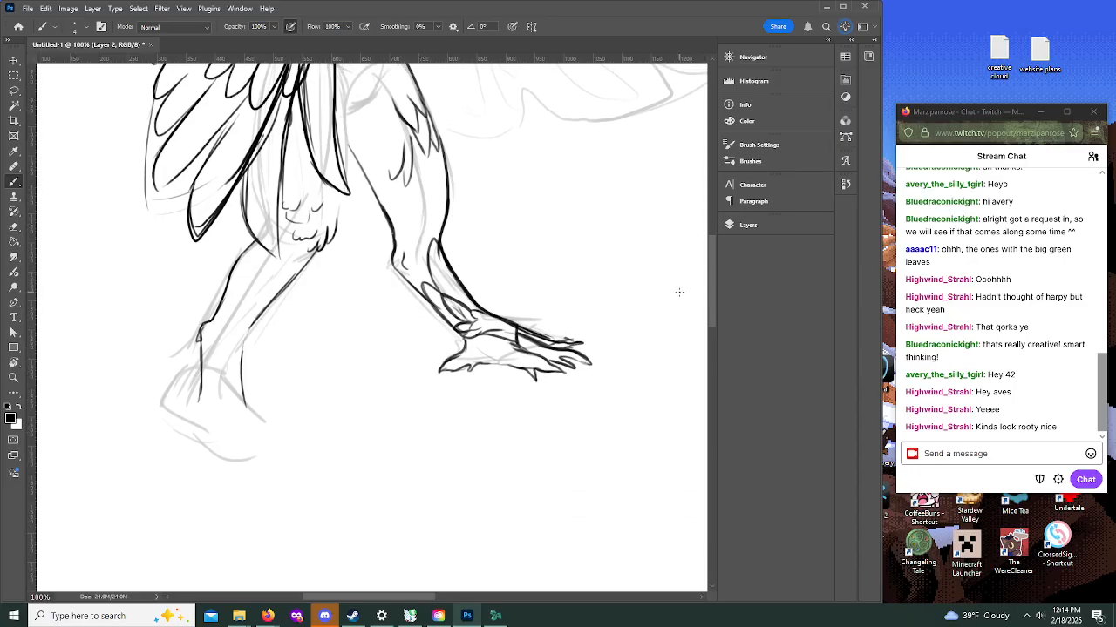
mouse_move(248, 329)
mouse_down()
mouse_move(237, 397)
mouse_move(250, 413)
mouse_move(189, 424)
mouse_move(239, 404)
mouse_up()
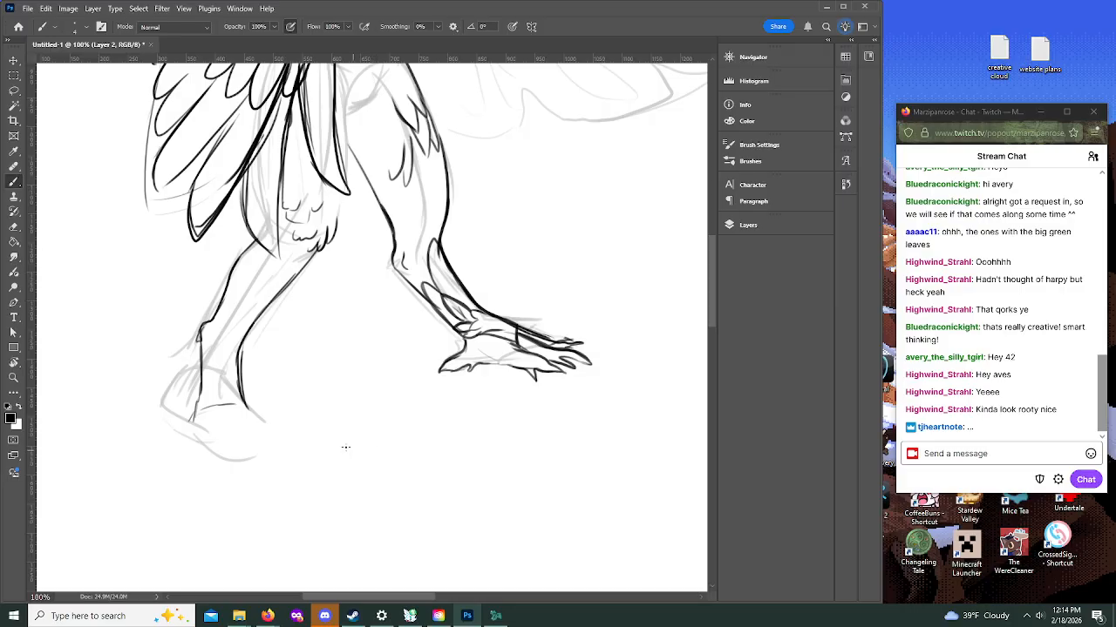
Step: Draw the rear foot as a bird-like foot with three splayed clawed toes and reinforce its ankle line
drag(244, 405, 269, 418)
drag(197, 403, 187, 427)
drag(206, 443, 231, 450)
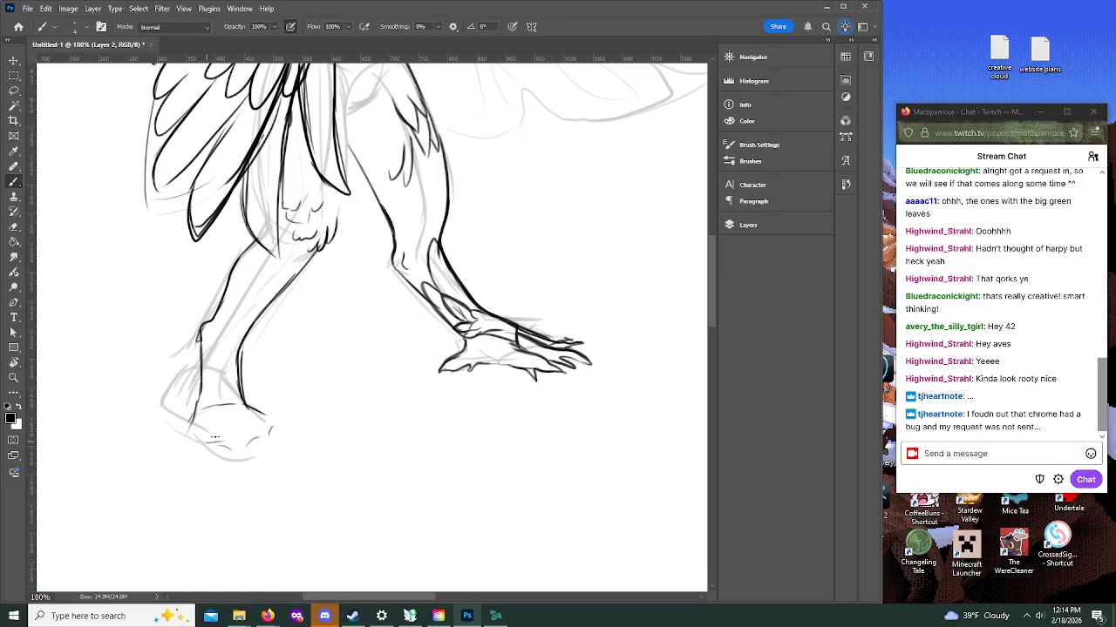
mouse_move(231, 452)
mouse_down()
mouse_move(237, 462)
mouse_move(248, 440)
mouse_move(237, 431)
mouse_move(188, 432)
mouse_move(181, 455)
mouse_up()
drag(182, 454, 191, 449)
mouse_move(264, 414)
mouse_down()
mouse_move(281, 422)
mouse_move(270, 443)
mouse_move(289, 436)
mouse_move(284, 425)
mouse_move(287, 434)
mouse_up()
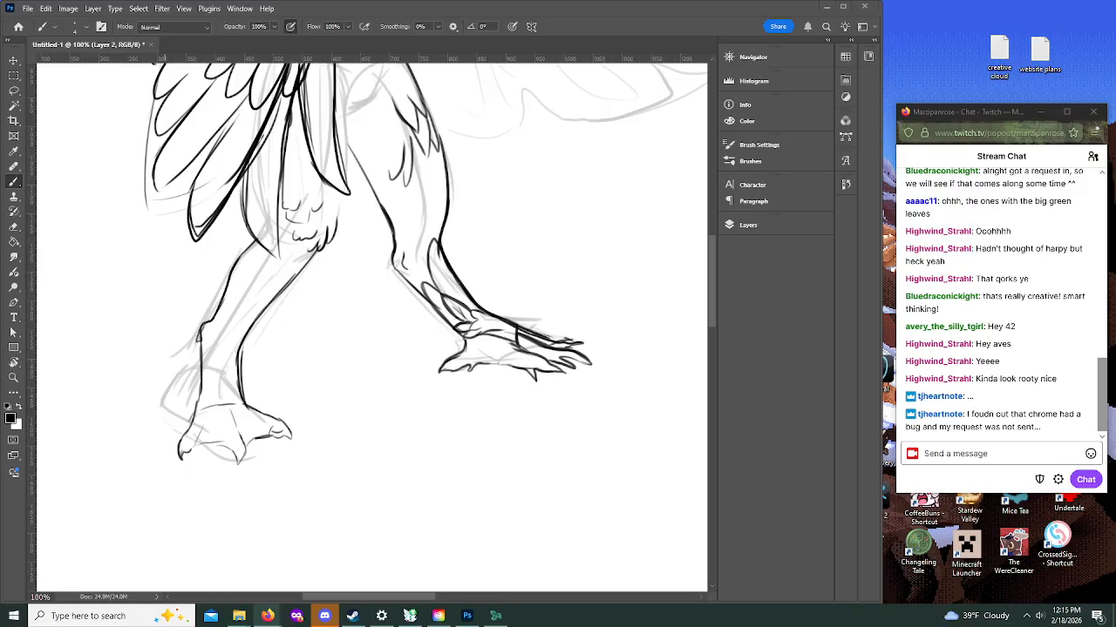
drag(240, 352, 245, 404)
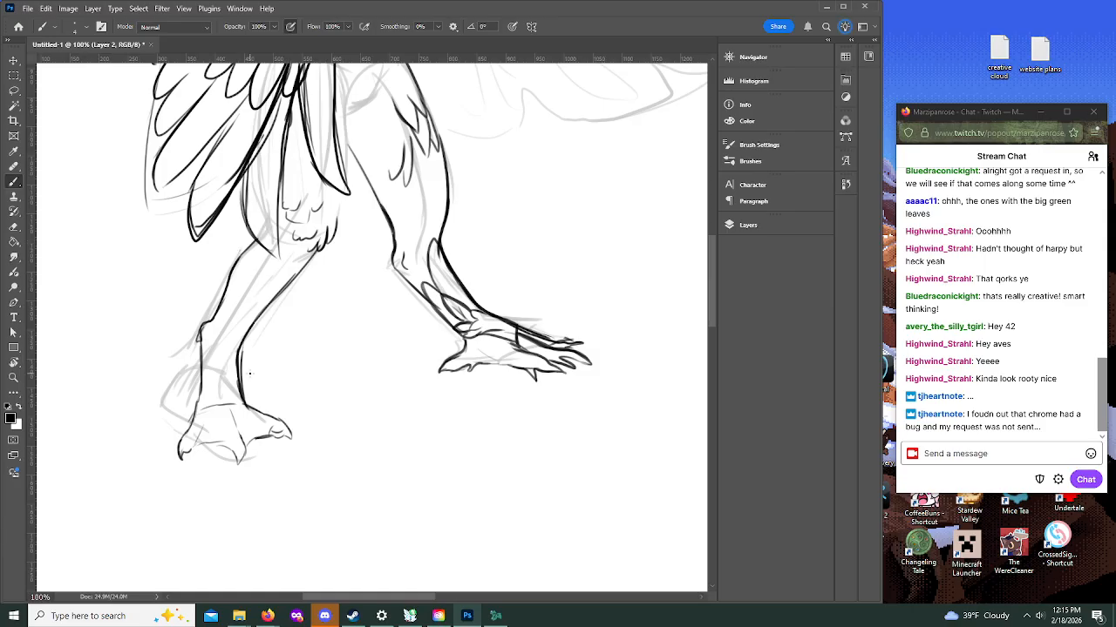
Step: Add curved scale bands down the front of the rear shin and ankle, plus a small spur at the heel joint
key(alt+Tab)
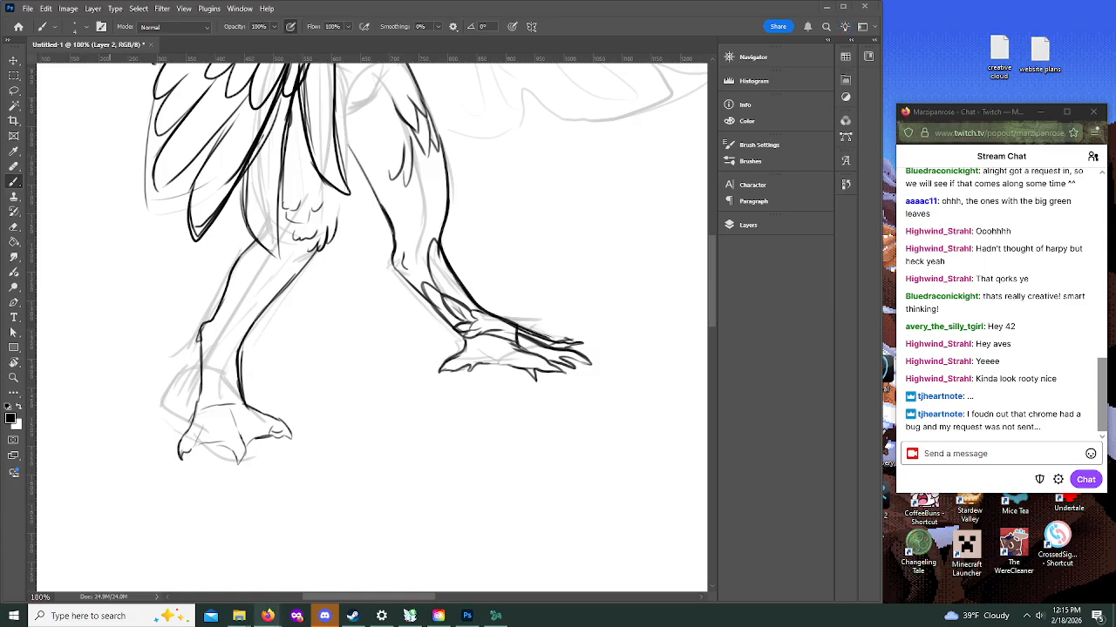
key(alt+Tab)
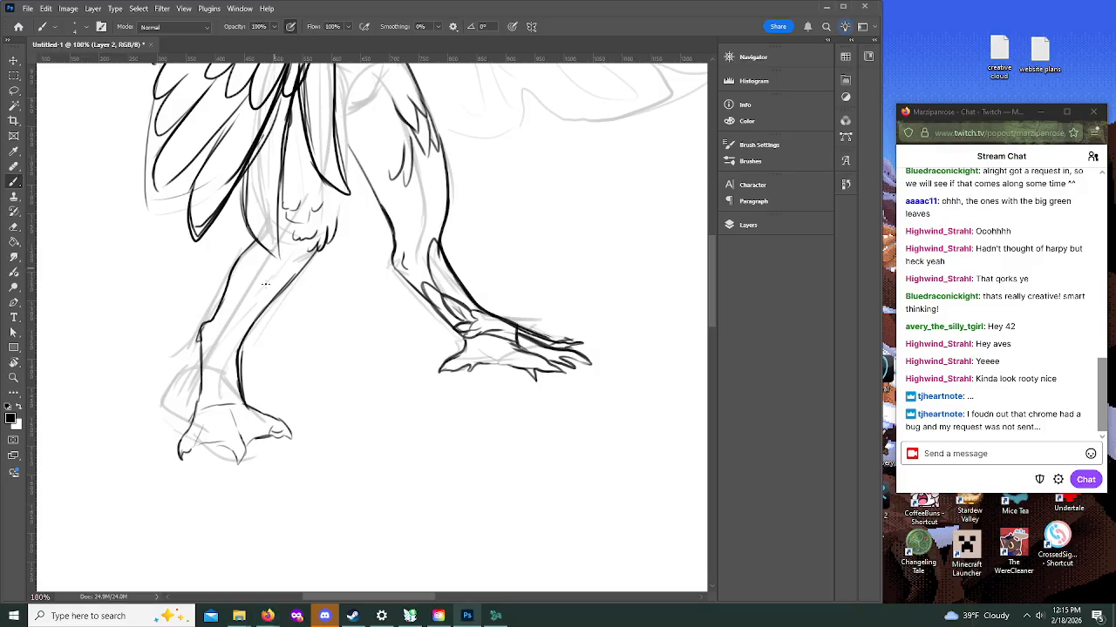
mouse_move(247, 303)
mouse_down()
mouse_move(265, 312)
mouse_move(290, 268)
mouse_up()
mouse_move(230, 331)
mouse_down()
mouse_move(211, 357)
mouse_move(232, 347)
mouse_move(213, 364)
mouse_move(230, 362)
mouse_move(220, 377)
mouse_move(210, 361)
mouse_move(232, 358)
mouse_move(234, 393)
mouse_up()
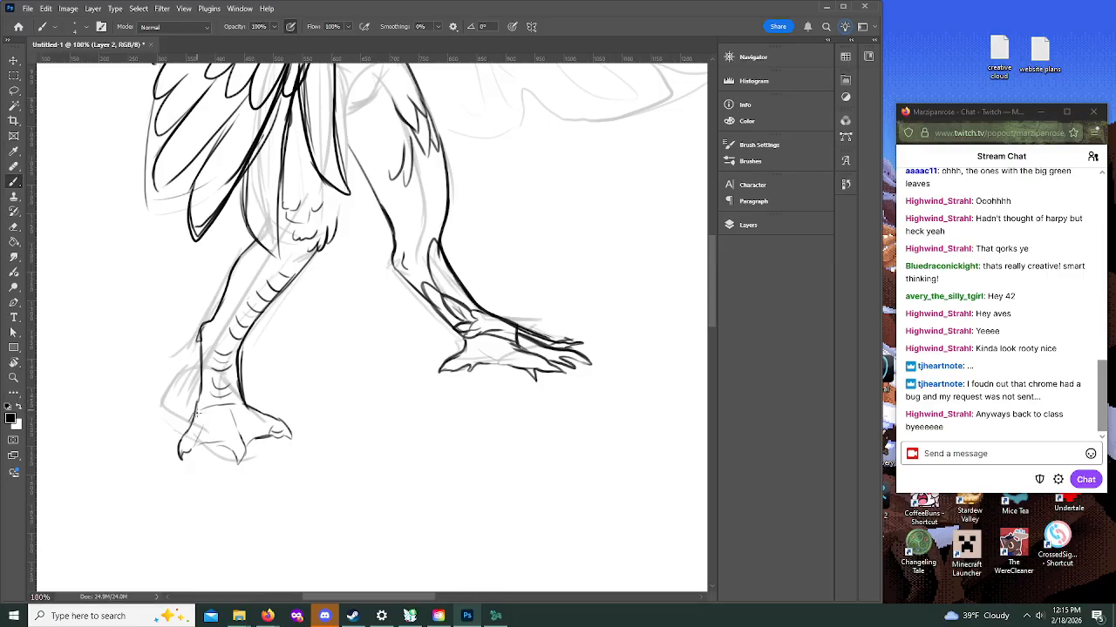
drag(209, 328, 205, 341)
Step: Extend the rear knee feathers and draw pointed feathers across the front thigh, groin, hip and lower waist
drag(709, 299, 709, 257)
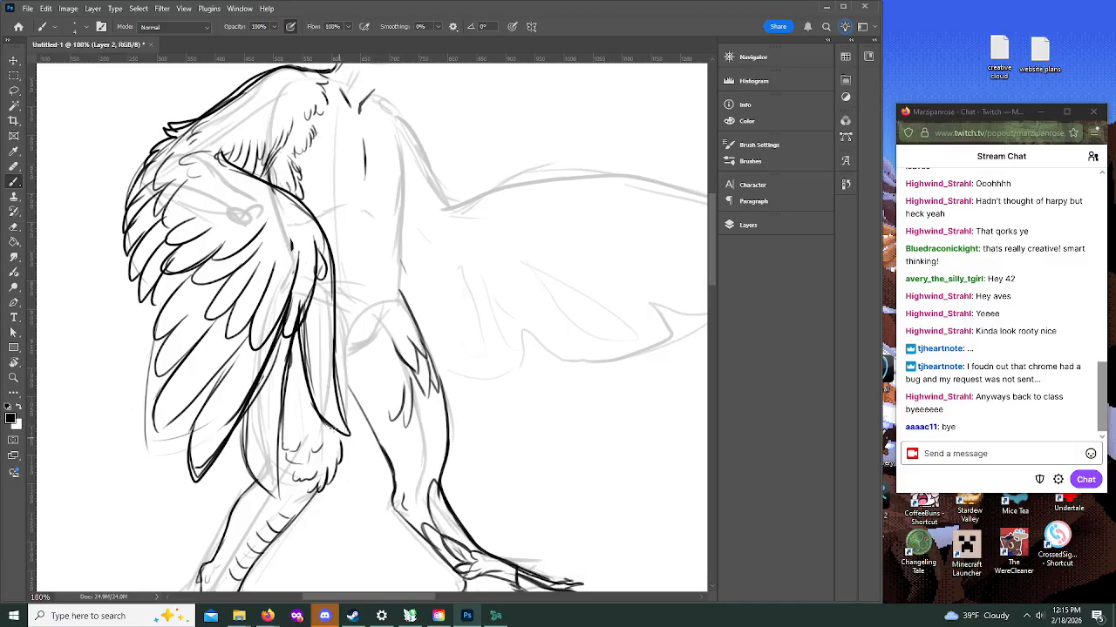
drag(346, 452, 346, 415)
mouse_move(347, 410)
mouse_down()
mouse_move(346, 355)
mouse_move(384, 312)
mouse_up()
mouse_move(352, 389)
mouse_down()
mouse_move(379, 409)
mouse_move(370, 368)
mouse_move(375, 399)
mouse_move(372, 373)
mouse_move(374, 387)
mouse_move(396, 364)
mouse_move(378, 369)
mouse_move(376, 349)
mouse_move(387, 385)
mouse_move(396, 323)
mouse_move(385, 334)
mouse_move(398, 320)
mouse_move(377, 303)
mouse_move(394, 260)
mouse_move(411, 303)
mouse_move(398, 262)
mouse_up()
mouse_move(387, 301)
mouse_down()
mouse_move(359, 286)
mouse_move(364, 267)
mouse_move(378, 300)
mouse_move(353, 299)
mouse_up()
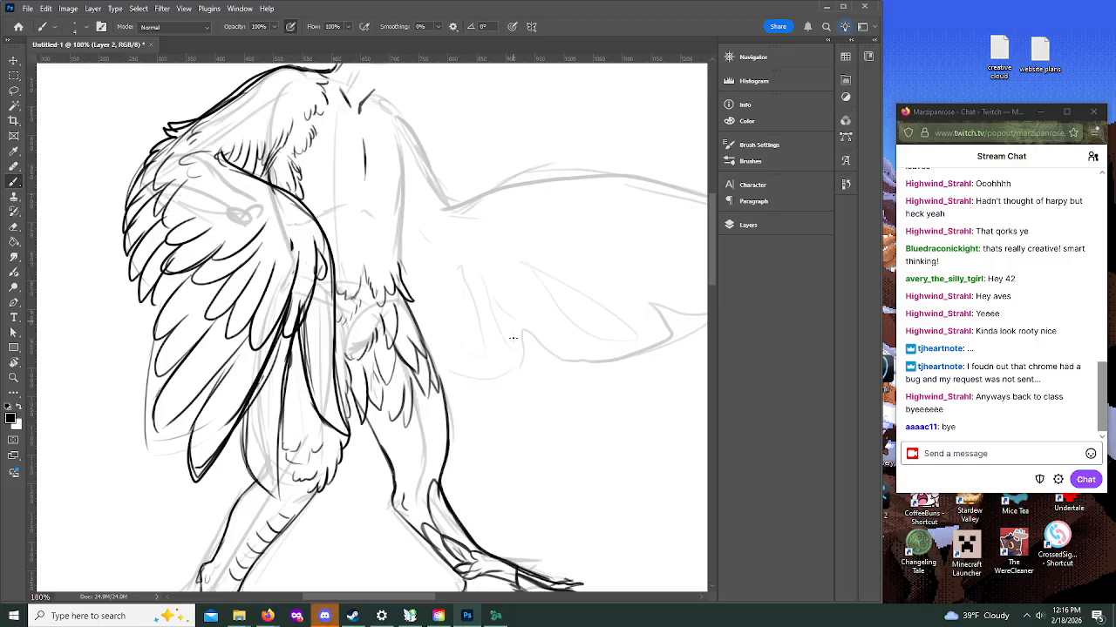
Step: Add feather strokes to the front thigh's lower edge and contour lines down the inner thigh toward the knee
drag(384, 389, 396, 427)
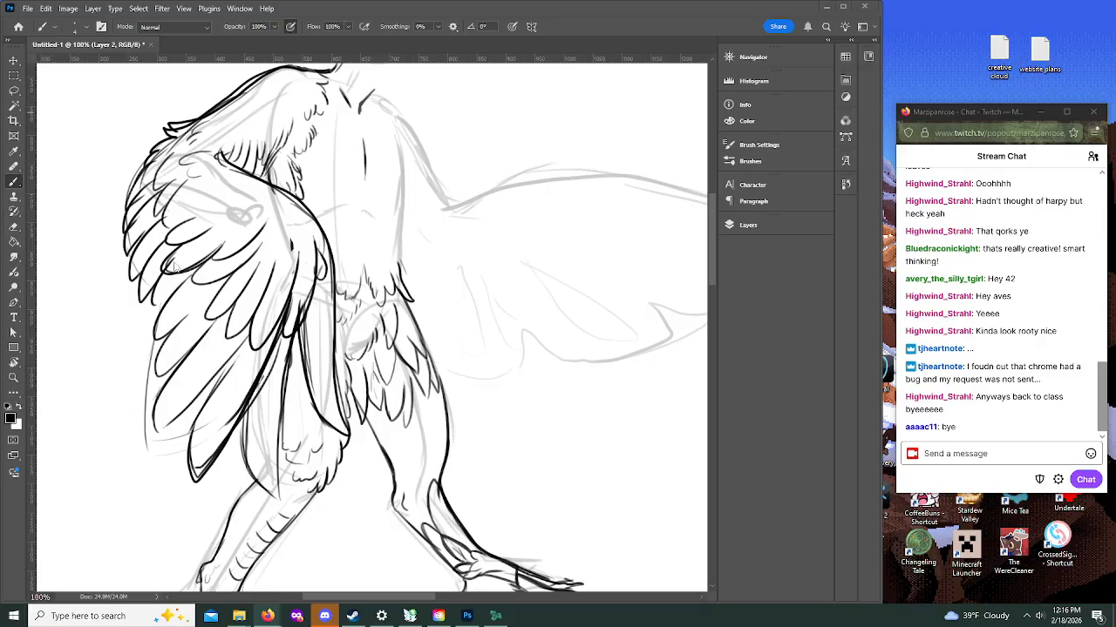
scroll(396, 288, up, 5)
scroll(396, 287, down, 1)
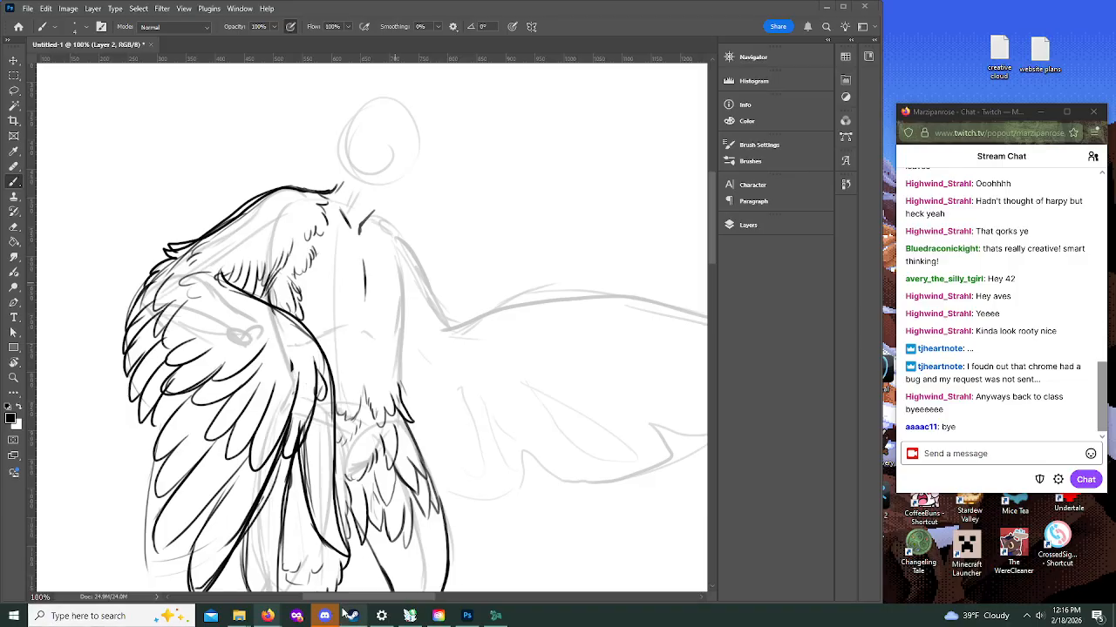
scroll(384, 523, down, 4)
scroll(383, 518, down, 6)
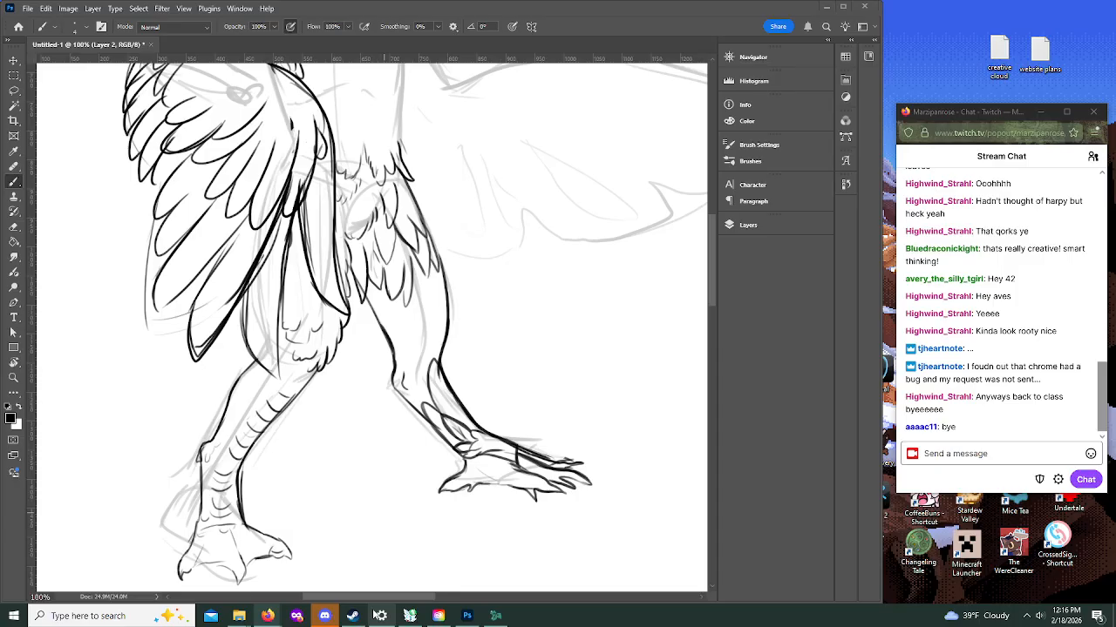
scroll(392, 540, up, 6)
scroll(402, 573, up, 2)
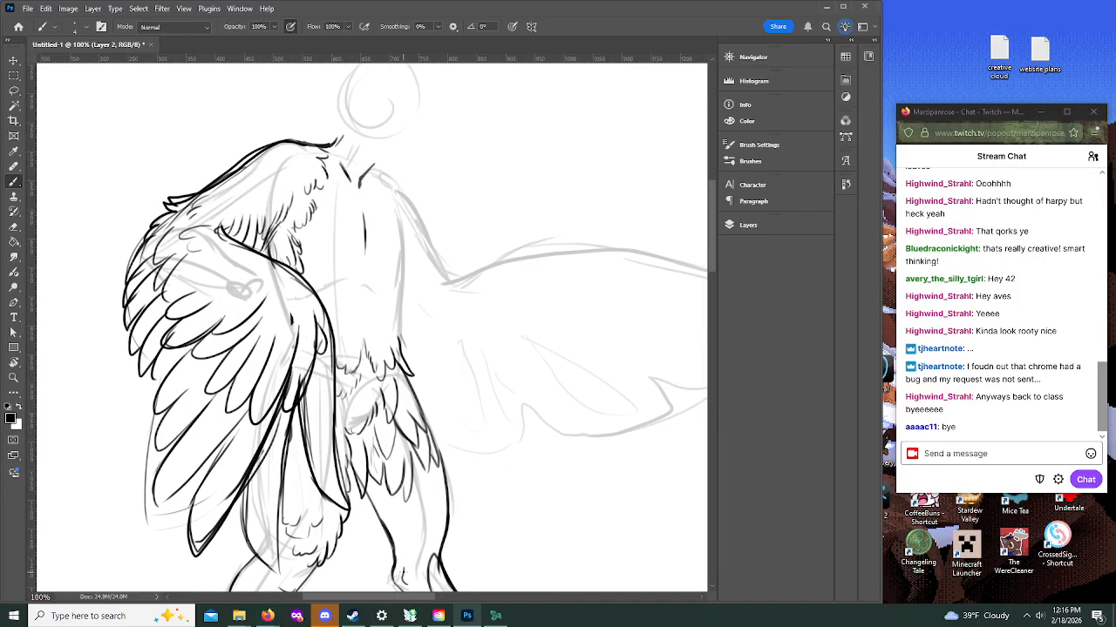
drag(403, 549, 390, 478)
drag(709, 262, 711, 288)
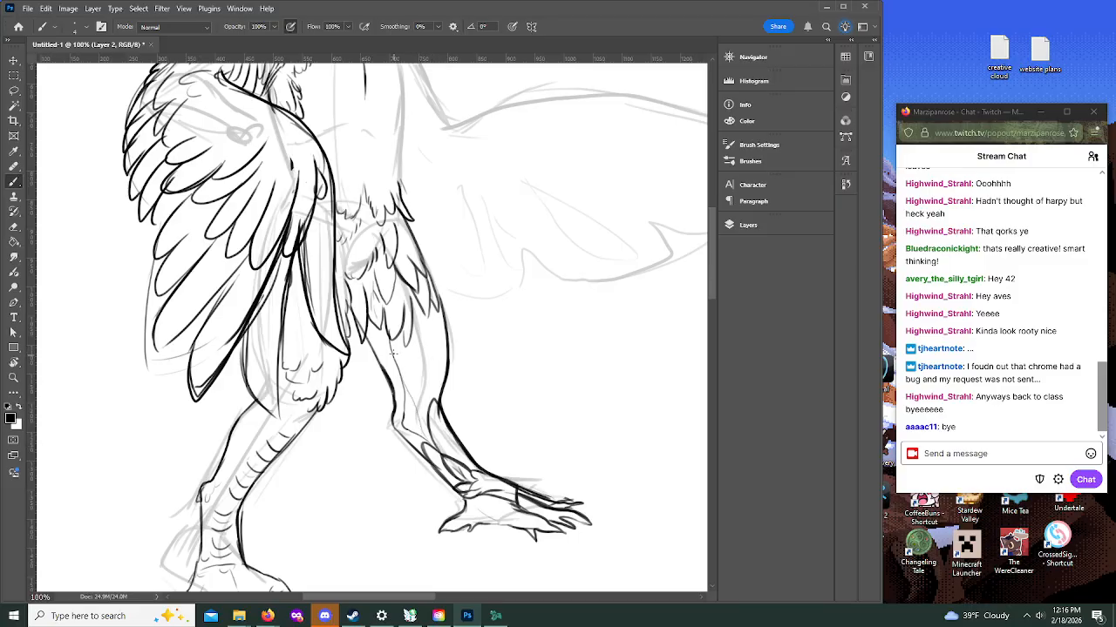
mouse_move(390, 347)
mouse_down()
mouse_move(436, 453)
mouse_move(403, 427)
mouse_move(404, 392)
mouse_move(367, 345)
mouse_move(393, 377)
mouse_up()
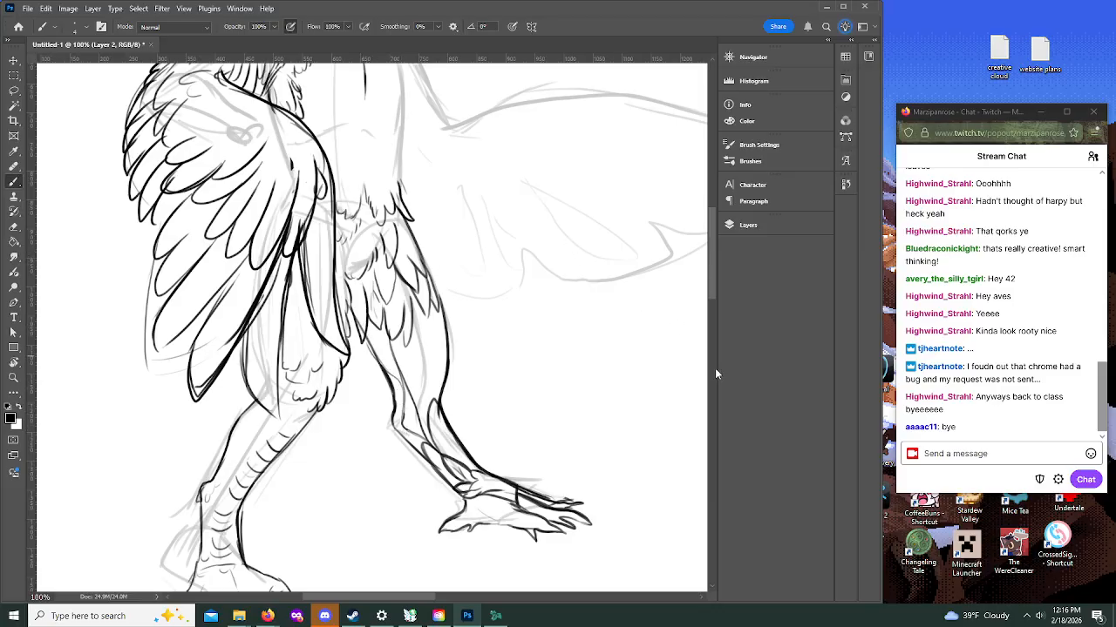
drag(712, 280, 710, 243)
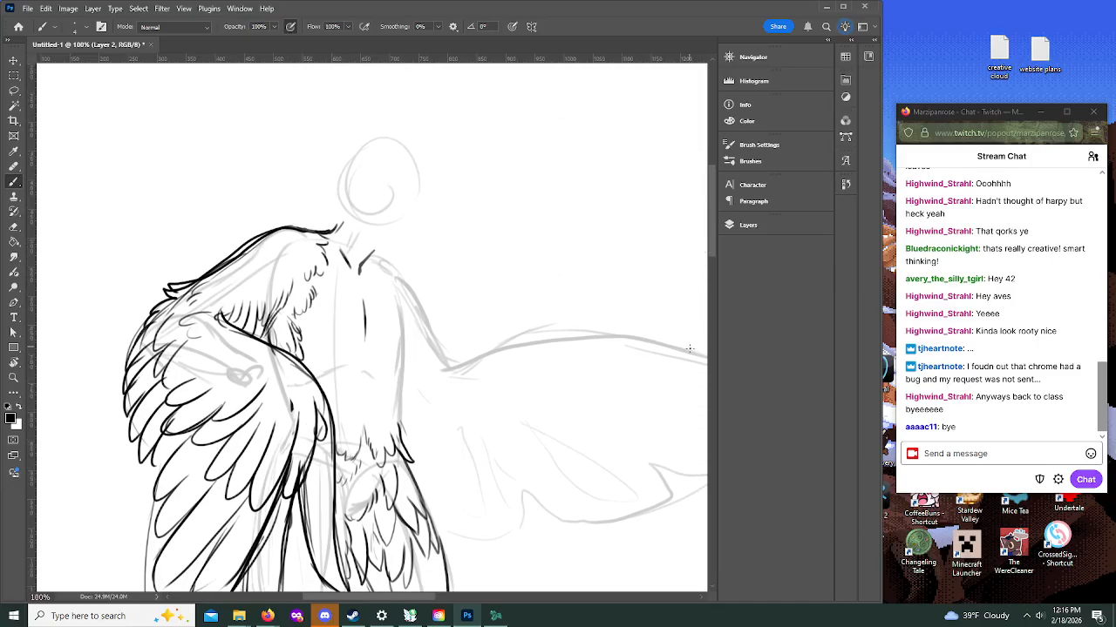
Step: Draw the torso's outer contour and far shoulder line, then add the navel, chest curve and collarbone marks
drag(378, 254, 393, 272)
mouse_move(395, 299)
mouse_down()
mouse_move(395, 423)
mouse_move(395, 366)
mouse_up()
drag(373, 254, 400, 299)
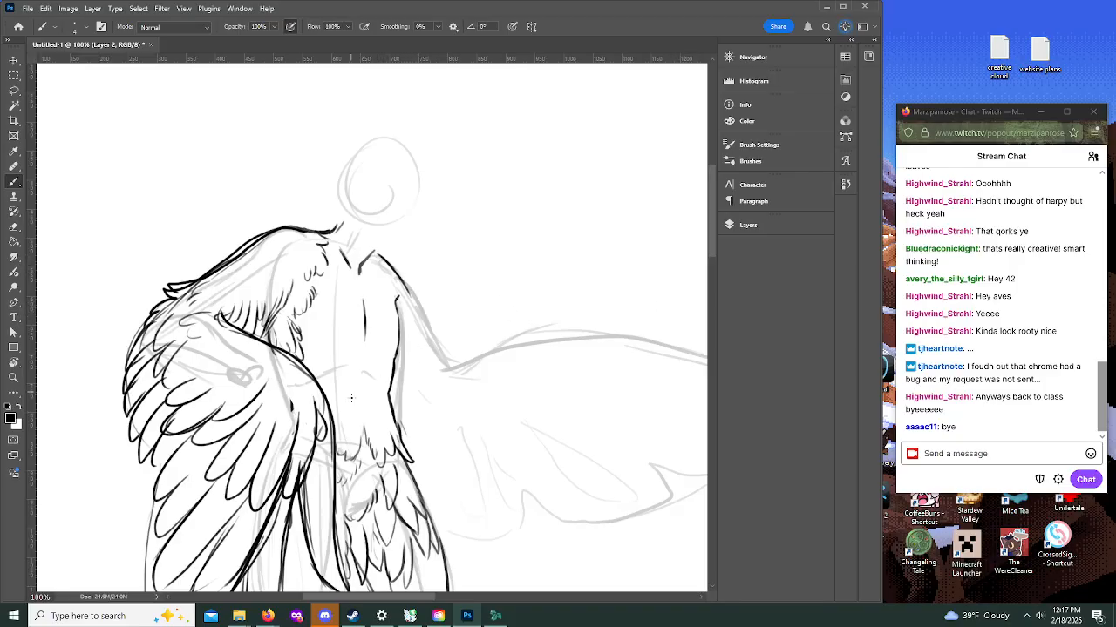
drag(357, 411, 357, 405)
drag(315, 345, 339, 347)
drag(330, 279, 385, 291)
scroll(715, 265, down, 4)
scroll(716, 293, up, 3)
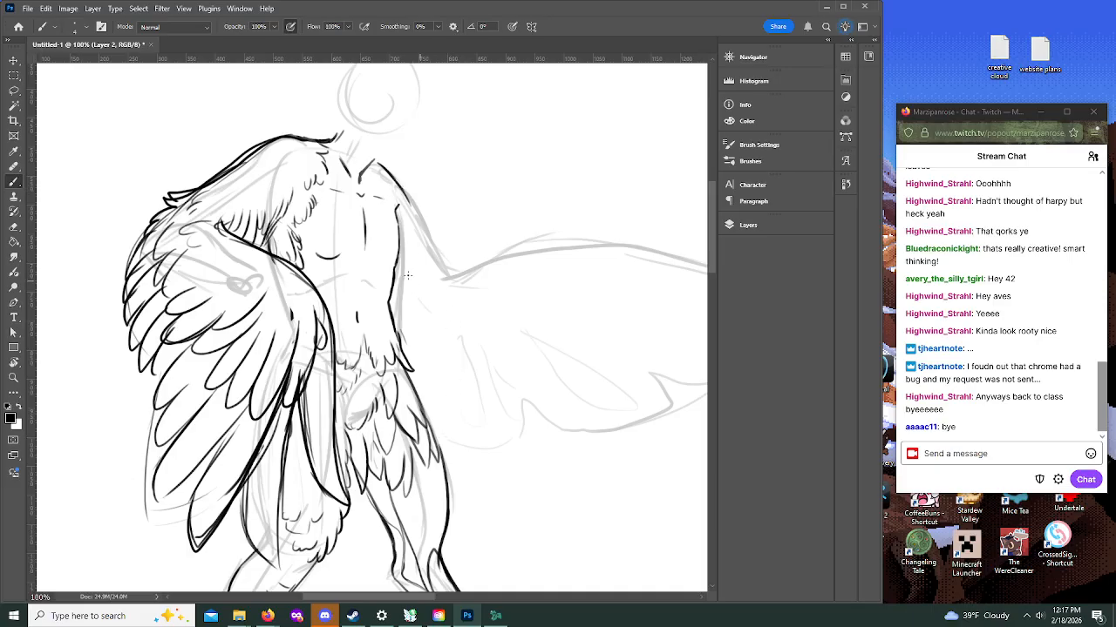
Step: Draw the outstretched arm's upper and lower contours to the wrist and ink the first stretch of the wing's upper edge
drag(397, 273, 440, 296)
mouse_move(397, 196)
mouse_down()
mouse_move(427, 228)
mouse_move(446, 265)
mouse_move(400, 272)
mouse_move(450, 304)
mouse_up()
mouse_move(643, 247)
mouse_down()
mouse_move(555, 243)
mouse_move(422, 282)
mouse_move(437, 289)
mouse_up()
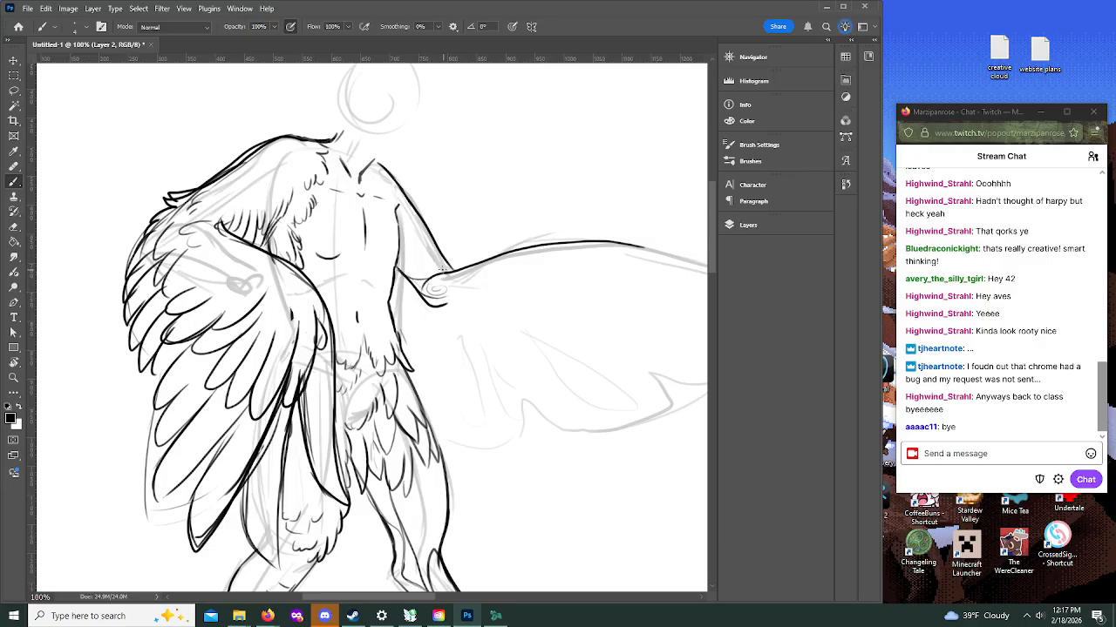
drag(438, 305, 520, 269)
Step: Draw paired vein lines fanning from the outstretched wing's wrist and a thin inner line following its upper edge
drag(362, 604, 421, 599)
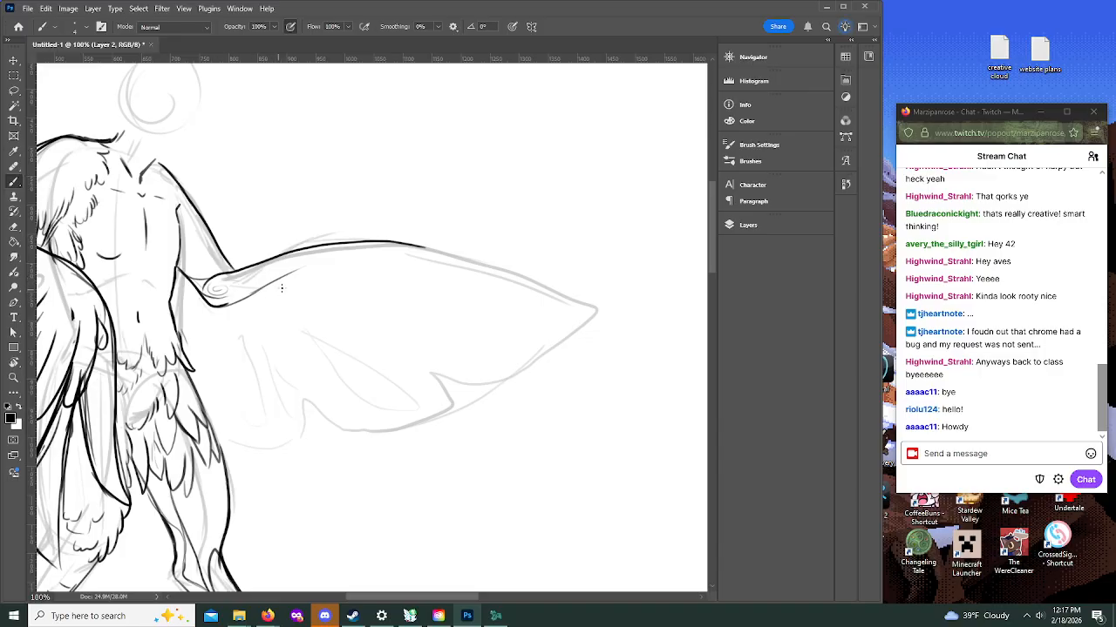
drag(253, 295, 370, 350)
drag(261, 293, 406, 352)
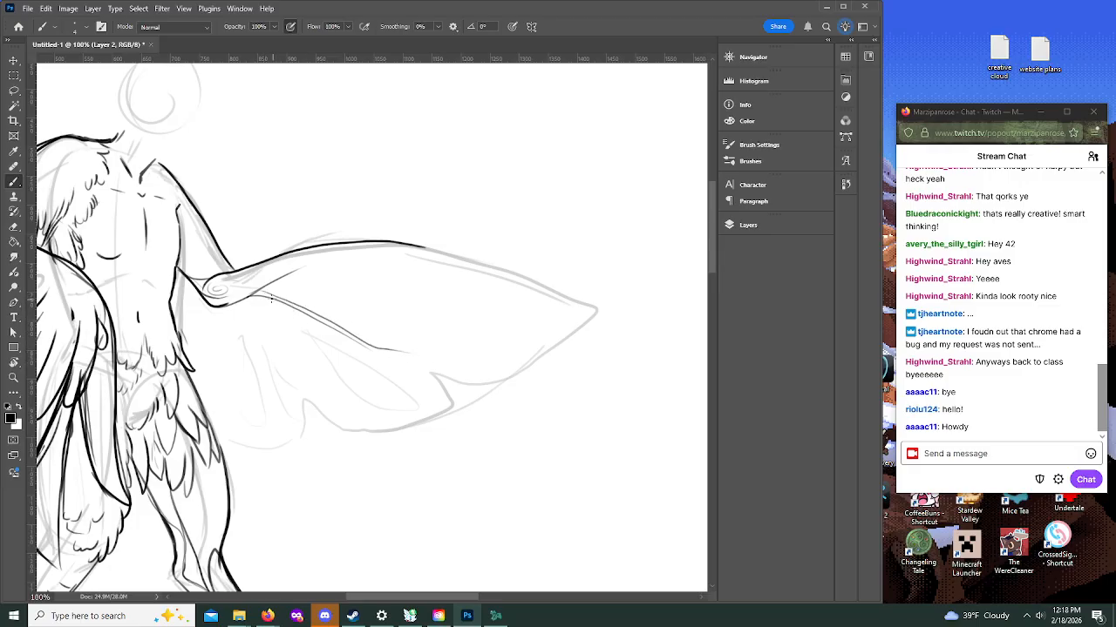
drag(265, 296, 305, 345)
drag(282, 300, 317, 357)
drag(294, 271, 365, 253)
drag(416, 252, 496, 273)
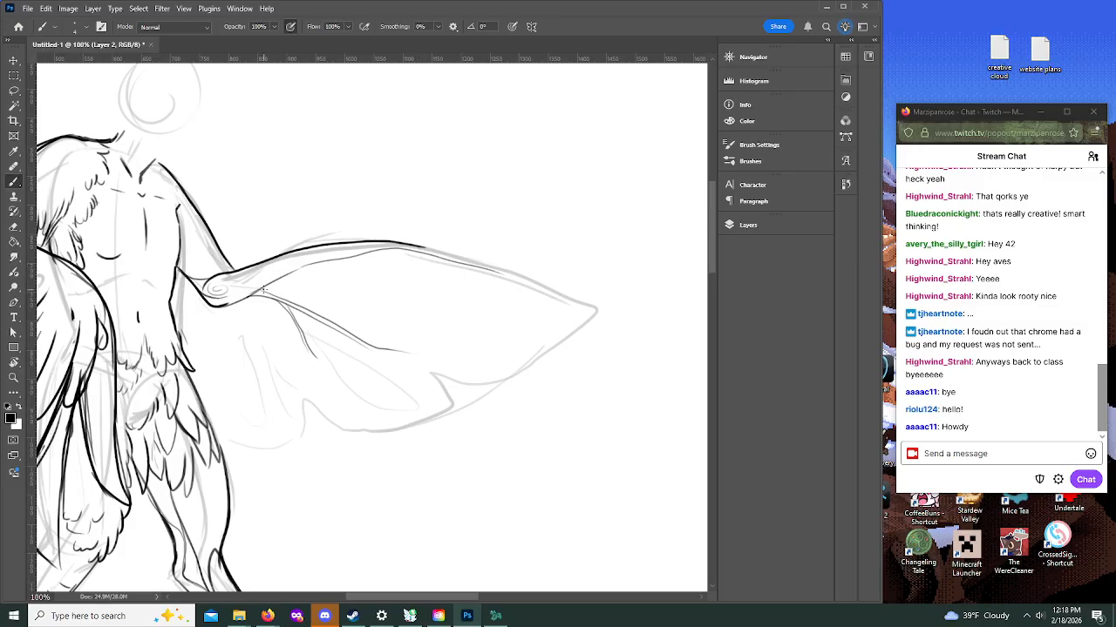
Step: Try curved vein lines down the wing's body-side section and across its outer section
mouse_move(183, 275)
mouse_down()
mouse_move(217, 392)
mouse_move(249, 426)
mouse_up()
drag(193, 294, 226, 401)
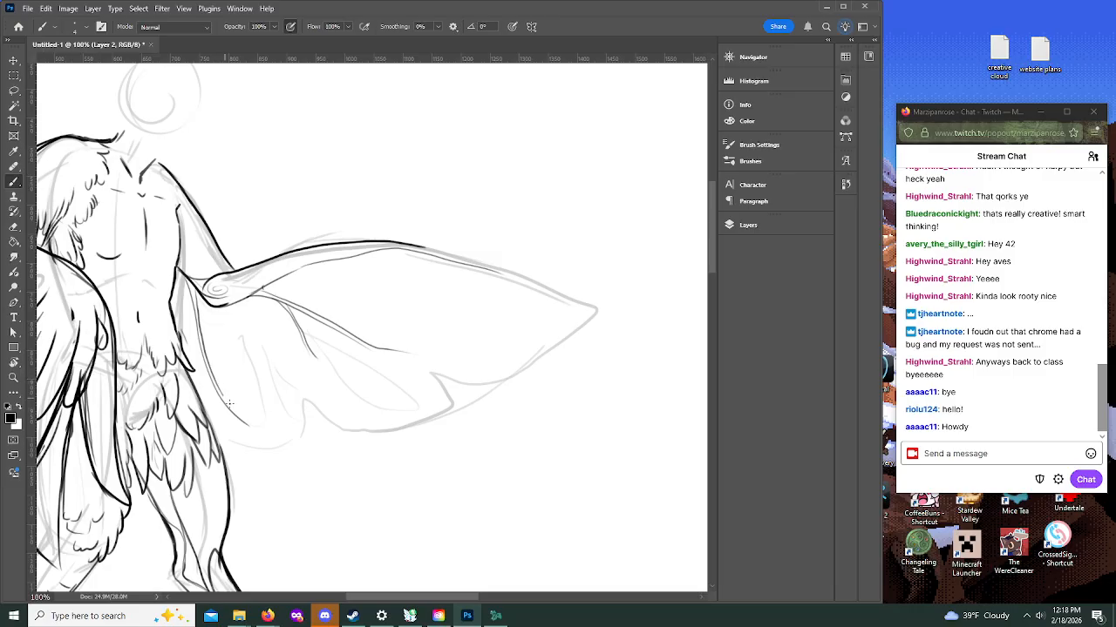
drag(201, 339, 232, 373)
drag(203, 337, 242, 374)
mouse_move(206, 339)
mouse_down()
mouse_move(240, 369)
mouse_move(227, 376)
mouse_move(232, 404)
mouse_move(214, 365)
mouse_up()
drag(324, 263, 458, 316)
drag(318, 266, 349, 278)
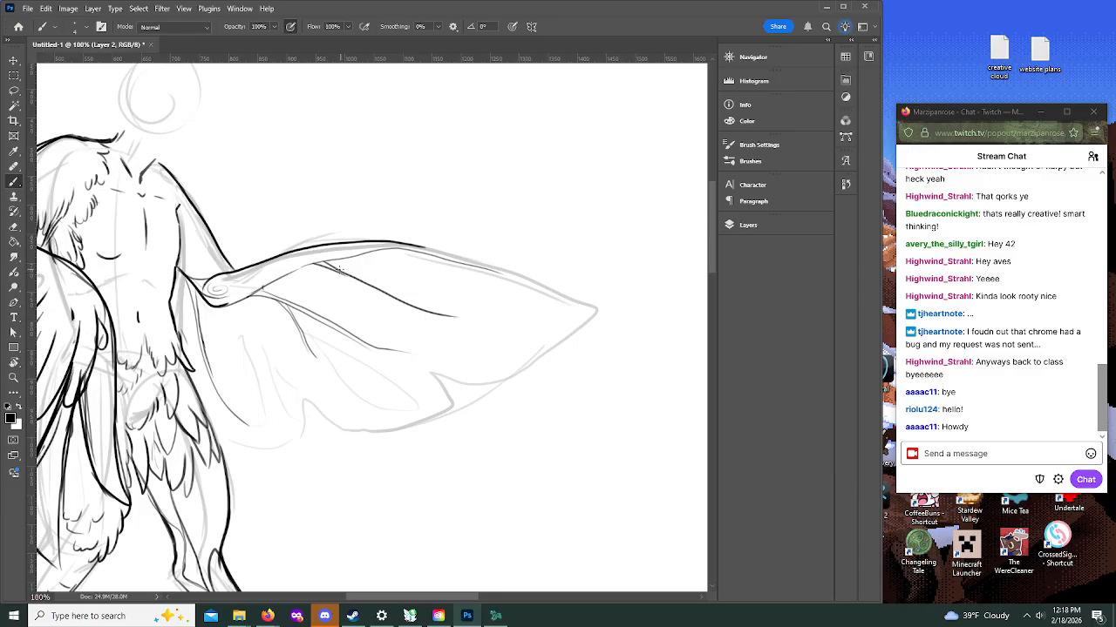
drag(373, 347, 419, 338)
Step: Outline the wing's lower edge as three leaf-like lobes split by deep notches, with a small nick near the tip
mouse_move(206, 418)
mouse_down()
mouse_move(254, 452)
mouse_move(315, 447)
mouse_move(303, 403)
mouse_up()
drag(270, 364, 310, 429)
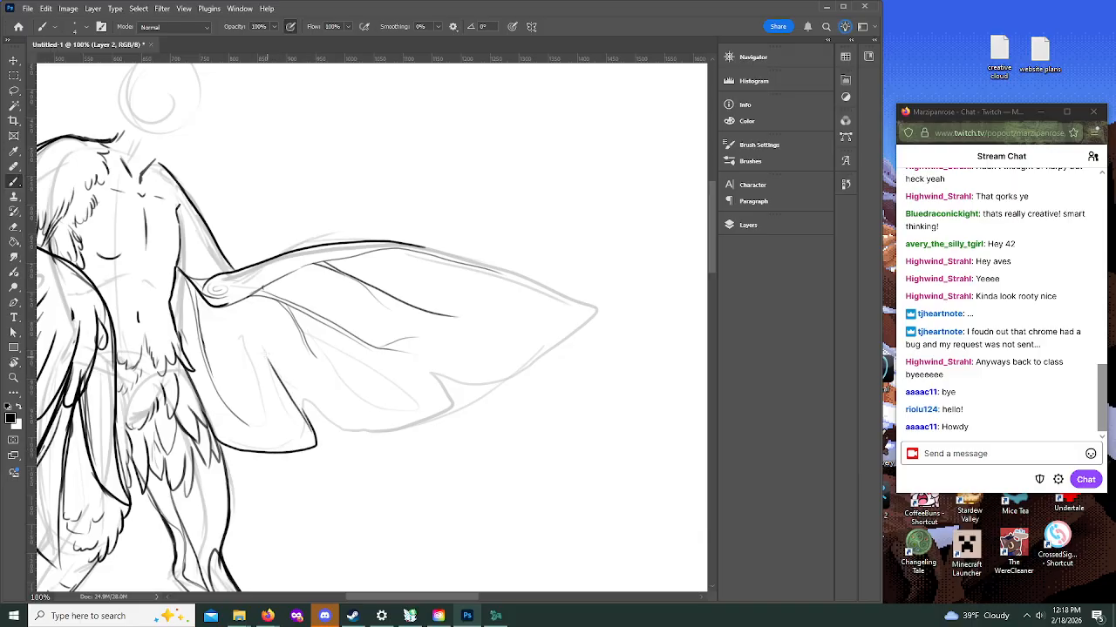
mouse_move(258, 343)
mouse_down()
mouse_move(342, 440)
mouse_move(377, 443)
mouse_move(446, 433)
mouse_move(457, 420)
mouse_move(398, 335)
mouse_move(490, 408)
mouse_move(536, 388)
mouse_move(599, 310)
mouse_up()
drag(533, 380, 541, 386)
key(e)
key(b)
mouse_move(407, 342)
mouse_down()
mouse_move(394, 330)
mouse_move(457, 424)
mouse_move(419, 355)
mouse_move(460, 389)
mouse_up()
drag(260, 342, 307, 420)
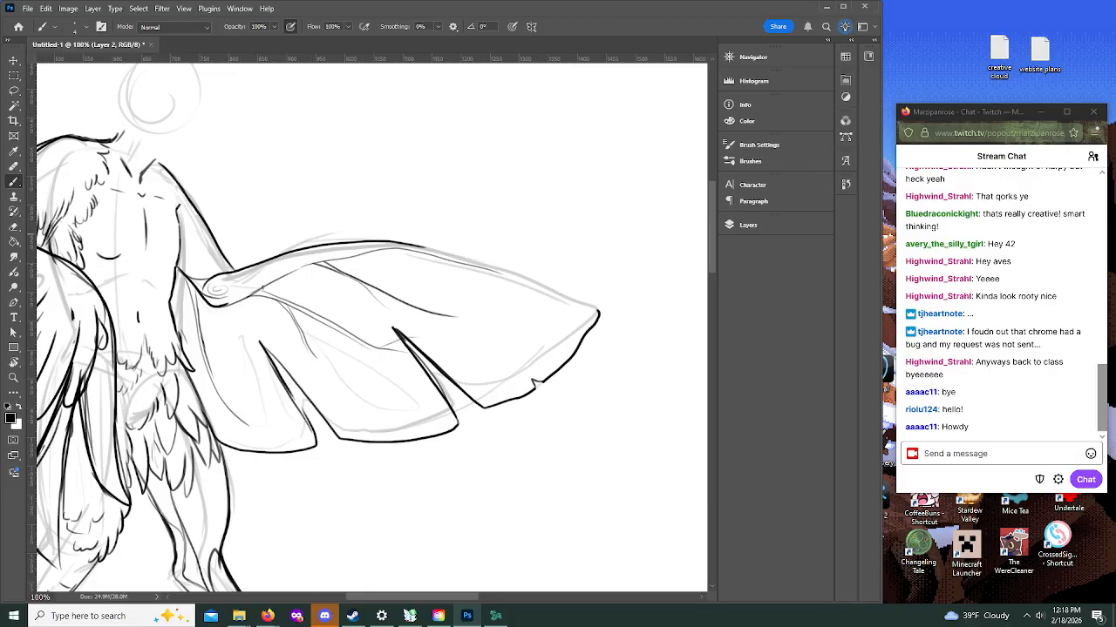
Step: Switch to the monstera image results in the browser and enlarge a potted plant photo as leaf reference
key(alt+Tab)
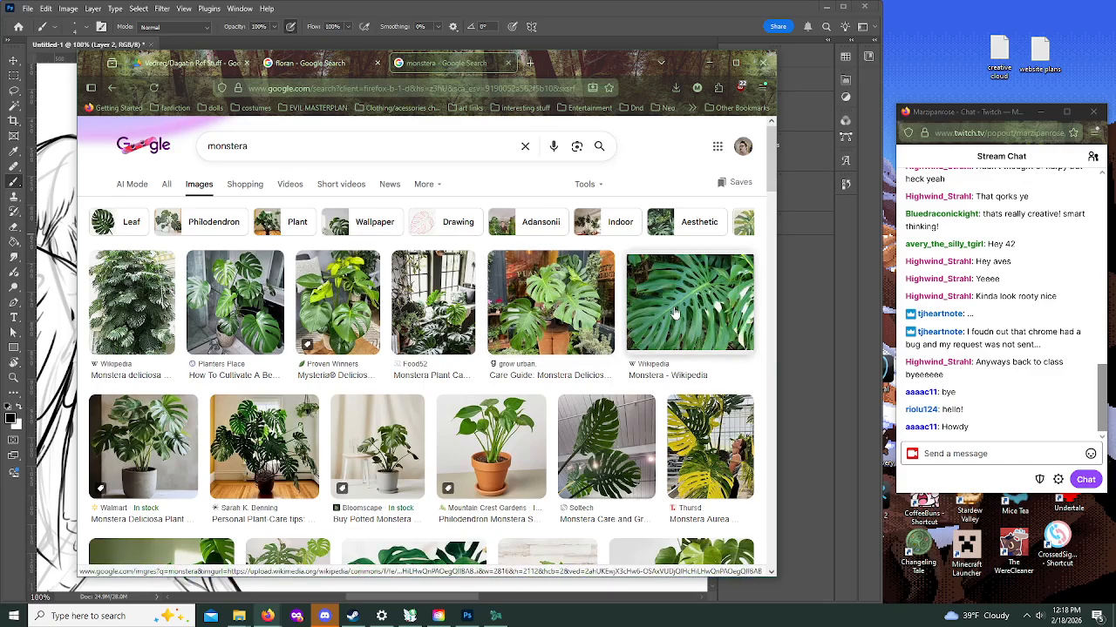
click(266, 319)
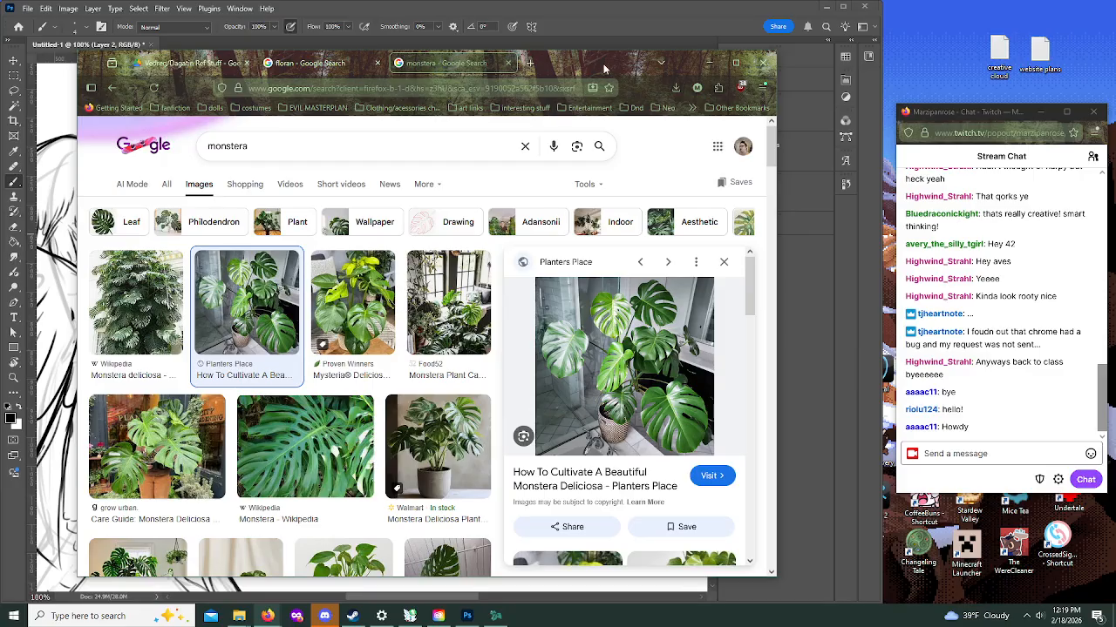
drag(606, 69, 0, 70)
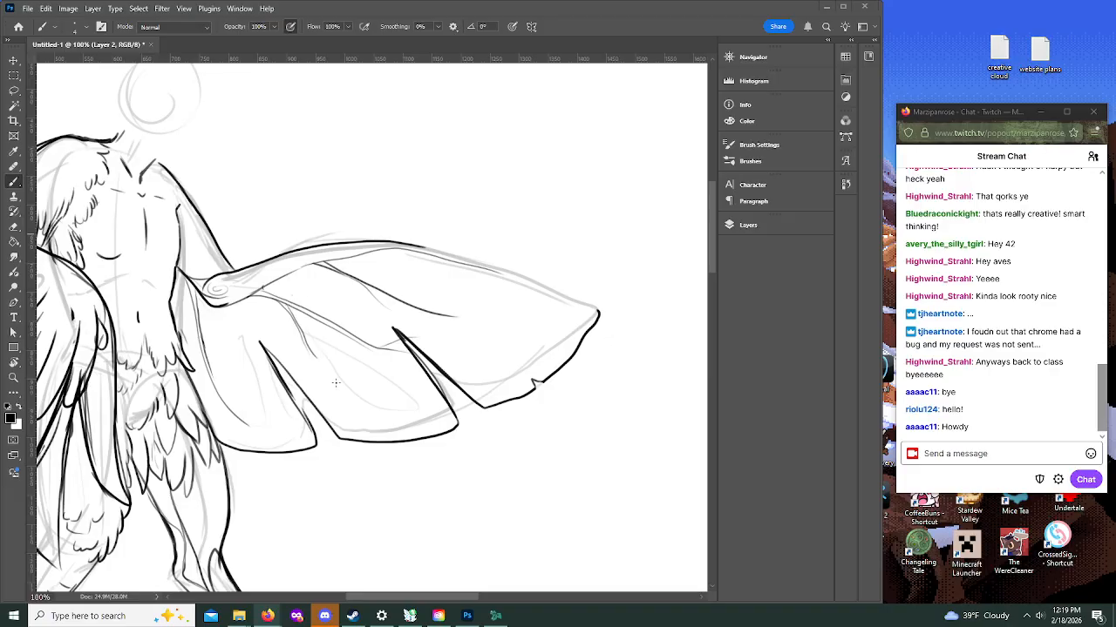
Step: Return to the Photoshop drawing and erase the vein lines across the wing's interior
click(424, 197)
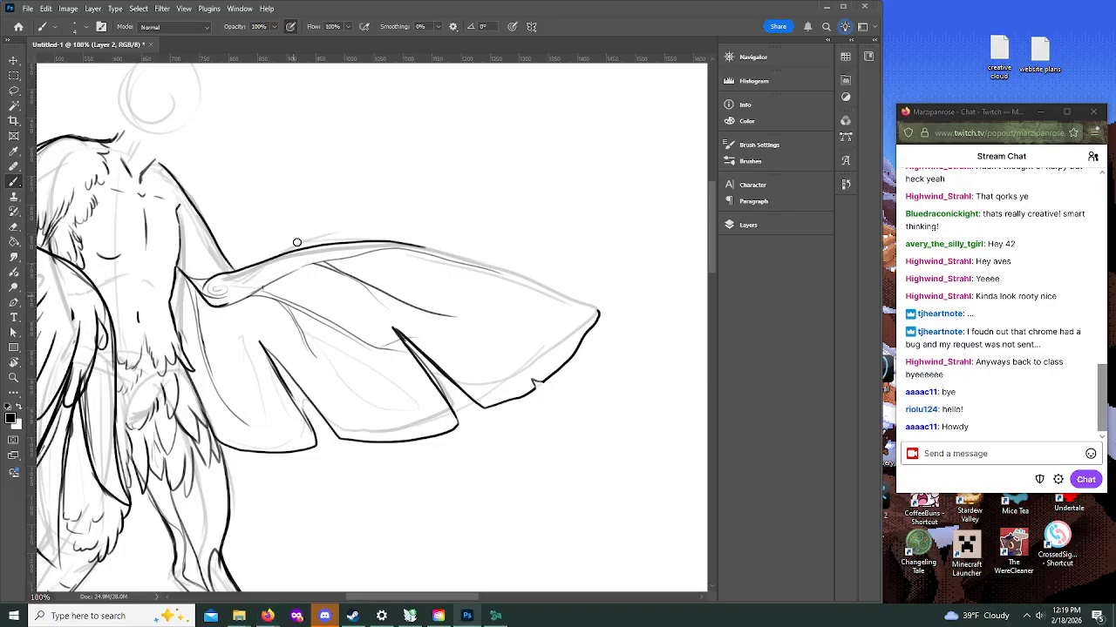
mouse_move(291, 300)
mouse_down()
mouse_move(305, 343)
mouse_move(329, 354)
mouse_move(363, 354)
mouse_move(374, 333)
mouse_move(398, 348)
mouse_move(316, 270)
mouse_move(372, 272)
mouse_move(368, 292)
mouse_move(381, 284)
mouse_move(380, 301)
mouse_move(459, 318)
mouse_up()
mouse_move(194, 298)
mouse_down()
mouse_move(185, 290)
mouse_move(222, 392)
mouse_up()
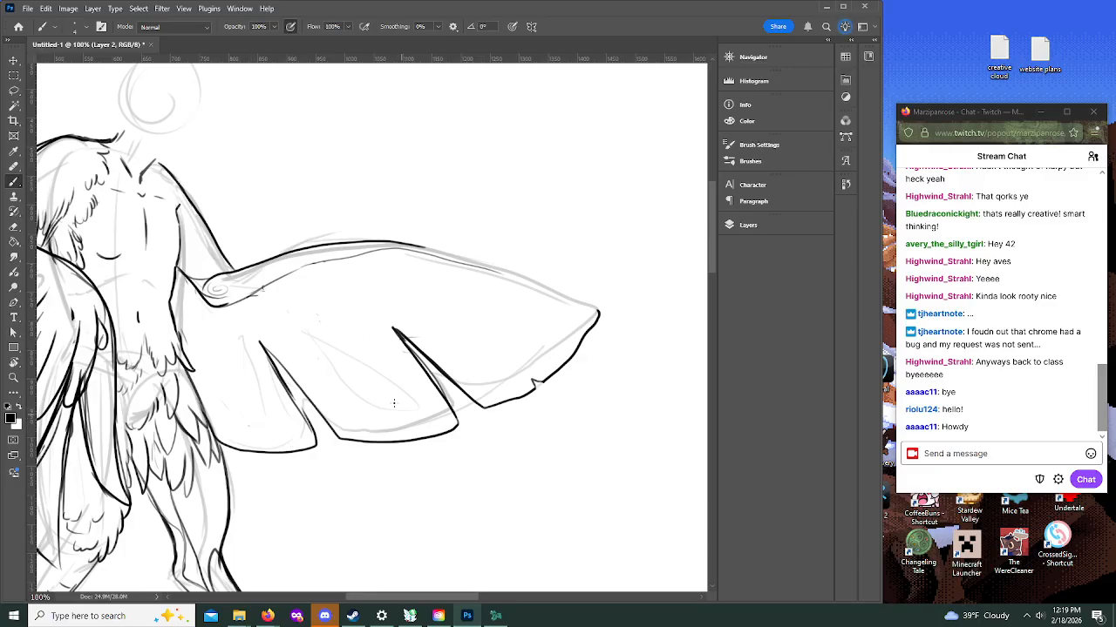
Step: Draw elongated monstera-style holes in the wing's lobes and ink the rest of its upper edge to the tip
mouse_move(378, 371)
mouse_down()
mouse_move(394, 412)
mouse_move(425, 427)
mouse_move(401, 379)
mouse_move(378, 363)
mouse_move(394, 406)
mouse_move(427, 429)
mouse_up()
mouse_move(478, 382)
mouse_down()
mouse_move(464, 382)
mouse_move(483, 392)
mouse_up()
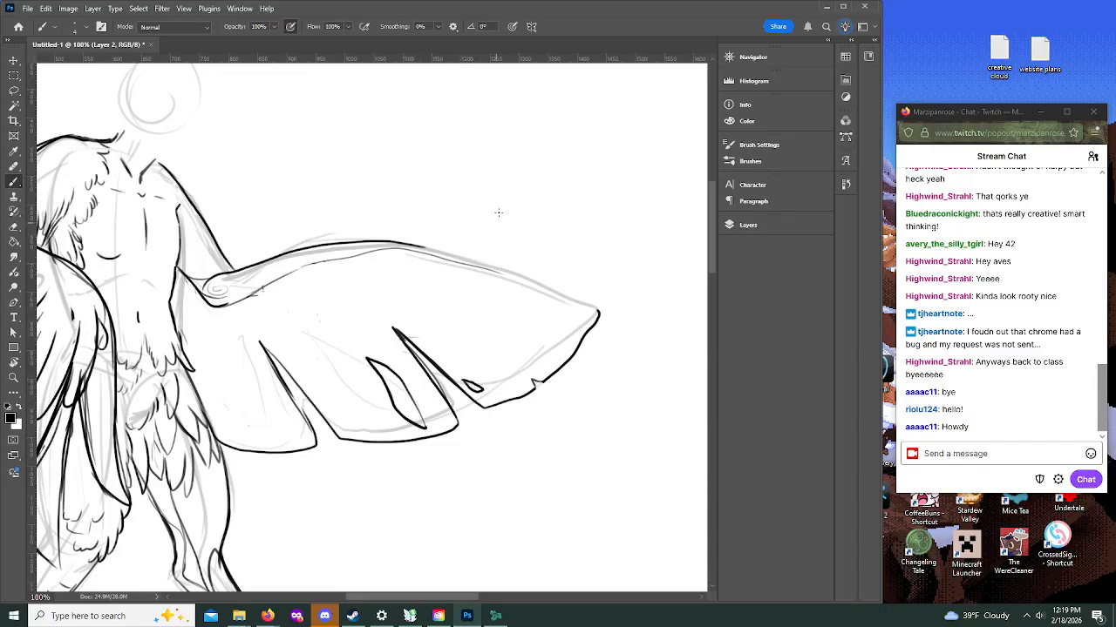
drag(400, 242, 600, 314)
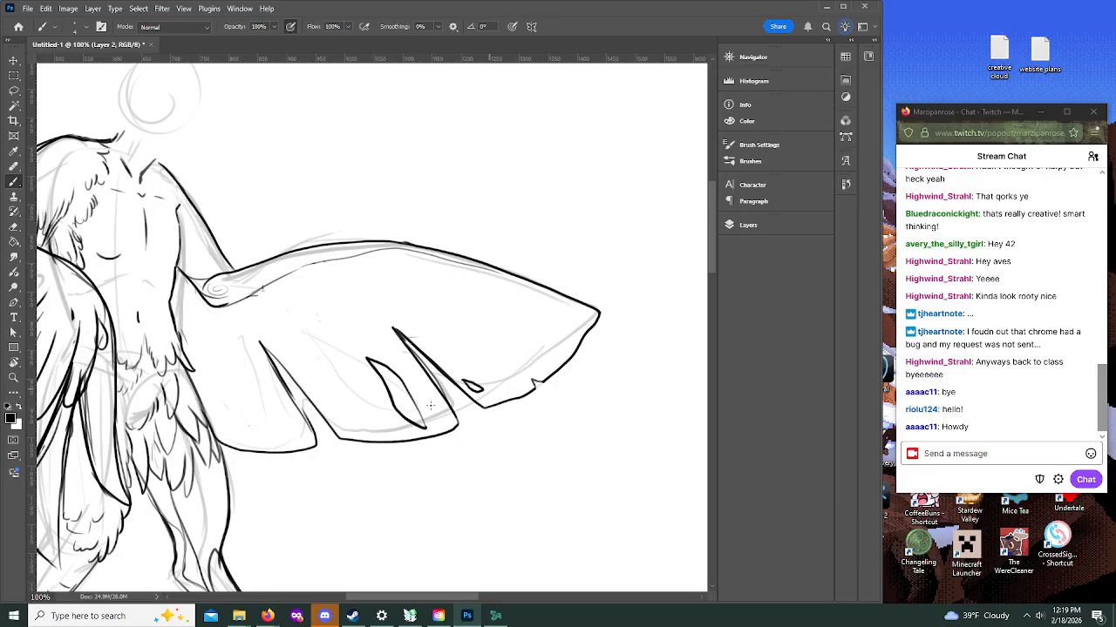
mouse_move(216, 353)
mouse_down()
mouse_move(213, 417)
mouse_move(228, 431)
mouse_move(215, 353)
mouse_up()
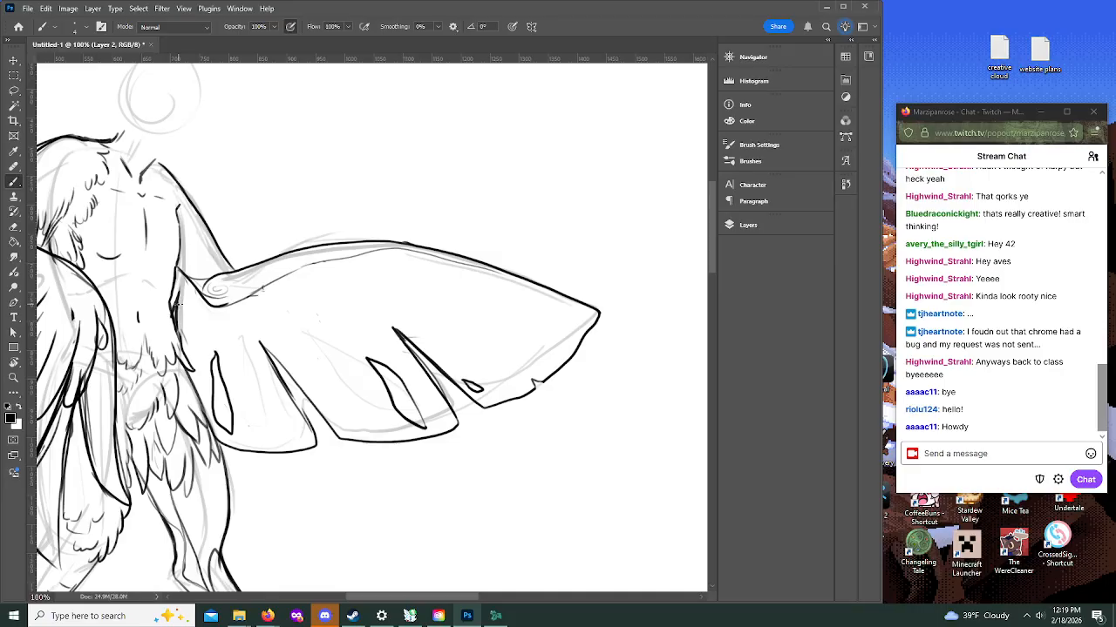
Step: Draw a tapering pair of curved midrib lines down each of the wing's three lobes
mouse_move(265, 292)
mouse_down()
mouse_move(332, 352)
mouse_move(370, 406)
mouse_up()
mouse_move(268, 289)
mouse_down()
mouse_move(314, 319)
mouse_move(375, 416)
mouse_up()
mouse_move(291, 271)
mouse_down()
mouse_move(353, 274)
mouse_move(452, 324)
mouse_move(491, 366)
mouse_up()
mouse_move(319, 263)
mouse_down()
mouse_move(433, 299)
mouse_move(497, 369)
mouse_up()
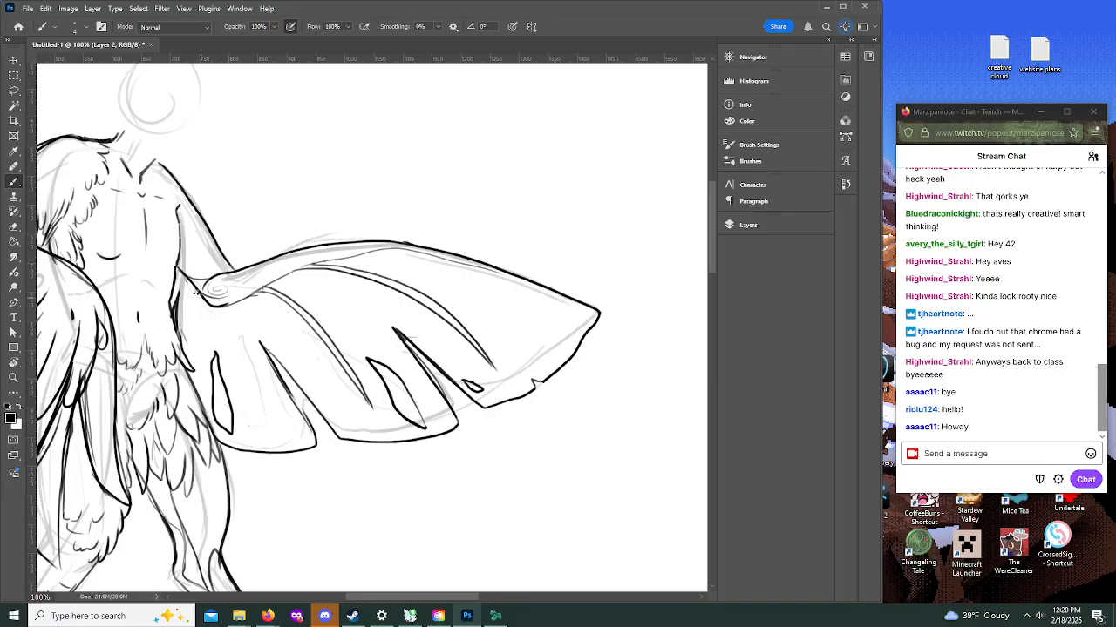
drag(204, 300, 256, 433)
drag(215, 305, 256, 429)
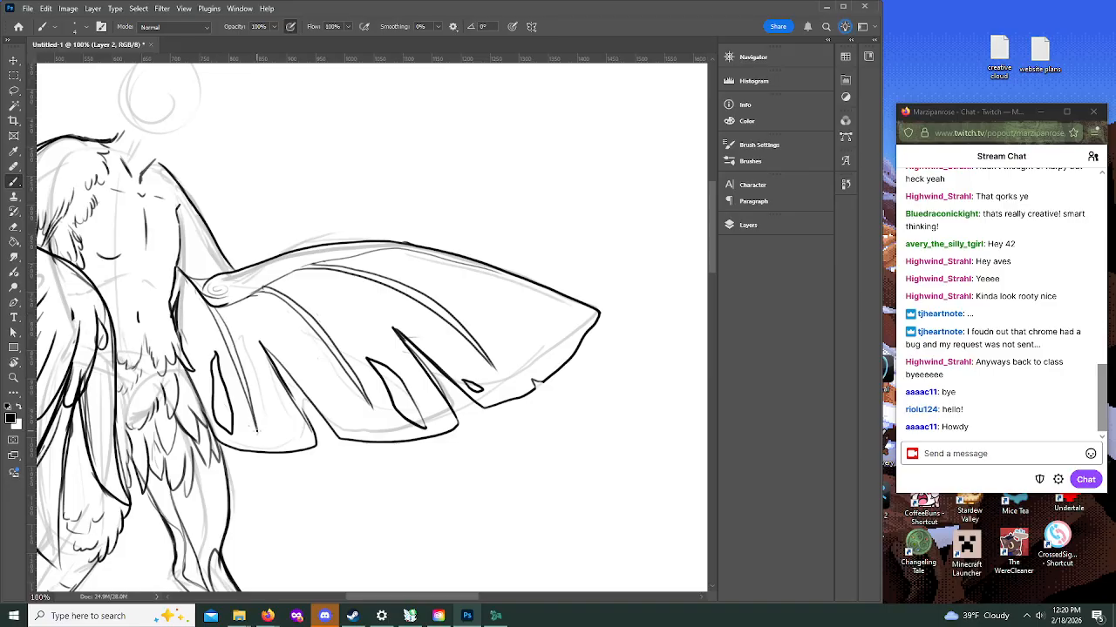
key(ctrl+z)
drag(207, 304, 262, 440)
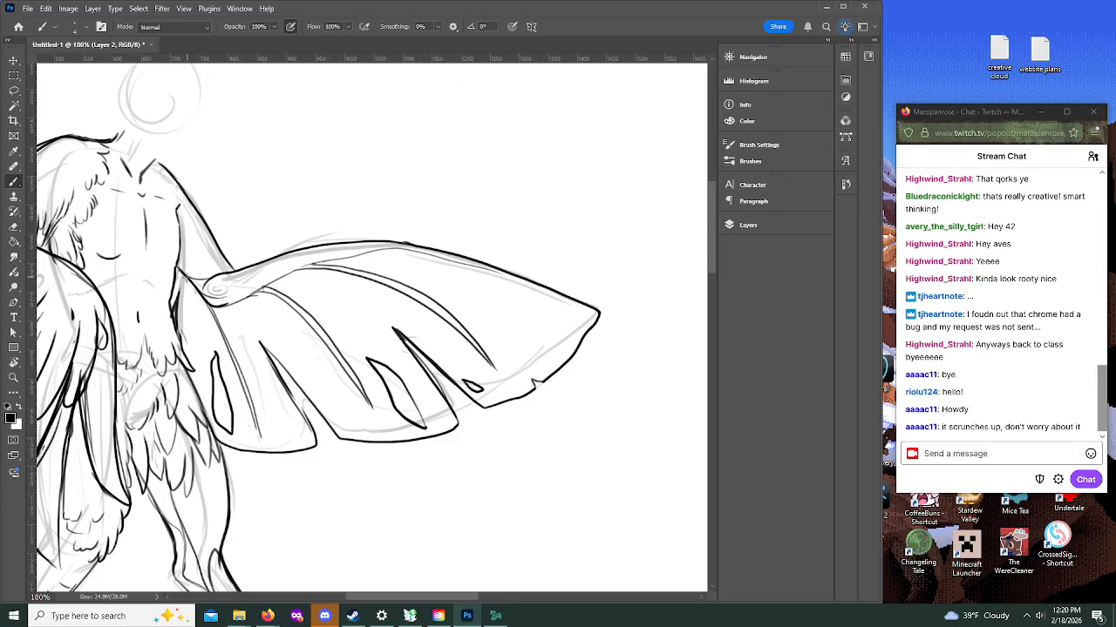
Step: Draw the wing's inner edge beside the torso and thicken the two inner lobes' lower outlines with small nicks
drag(184, 275, 191, 357)
mouse_move(263, 350)
mouse_down()
mouse_move(357, 444)
mouse_move(426, 441)
mouse_move(466, 418)
mouse_up()
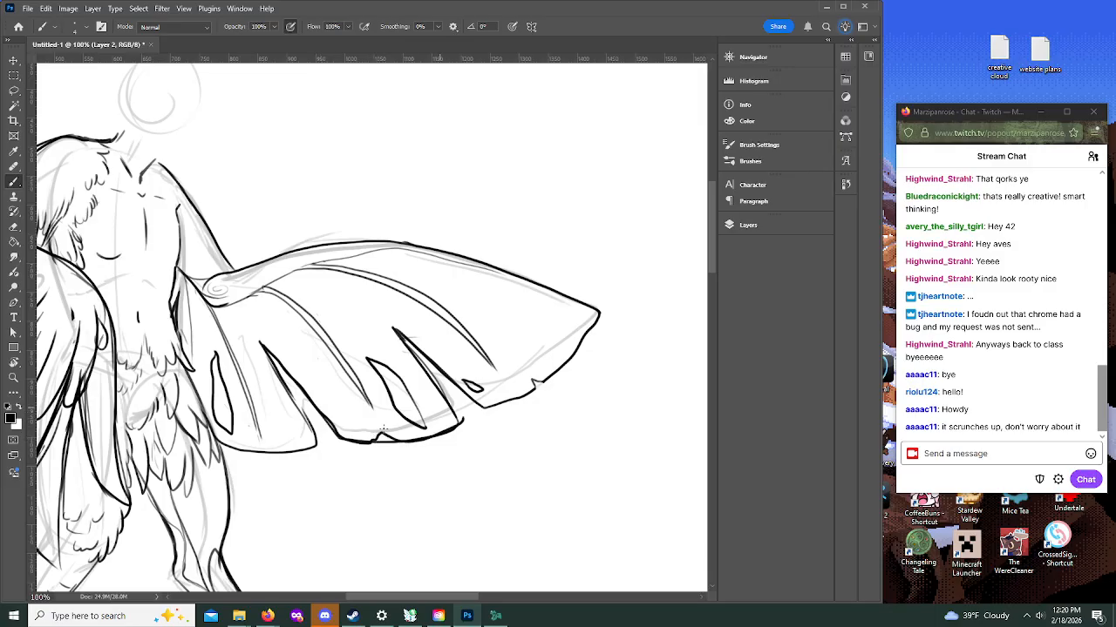
mouse_move(319, 435)
mouse_down()
mouse_move(279, 453)
mouse_move(217, 441)
mouse_up()
Step: Draw the neck lines, chin edge and a rounded cranium with an oval ear guide over the rough head sketch
scroll(708, 245, up, 5)
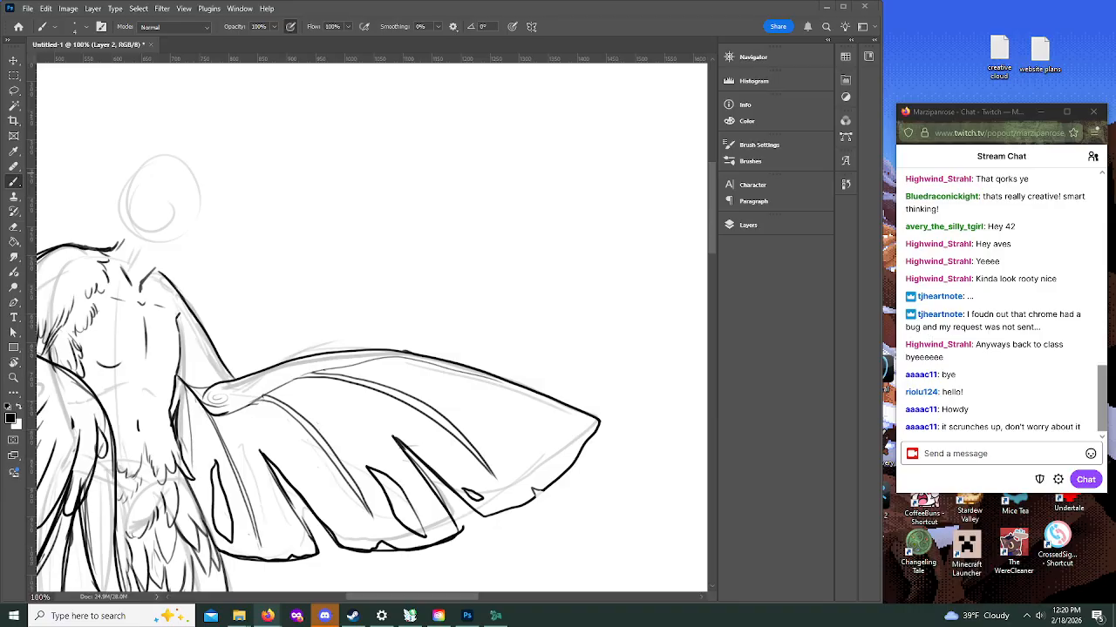
click(211, 259)
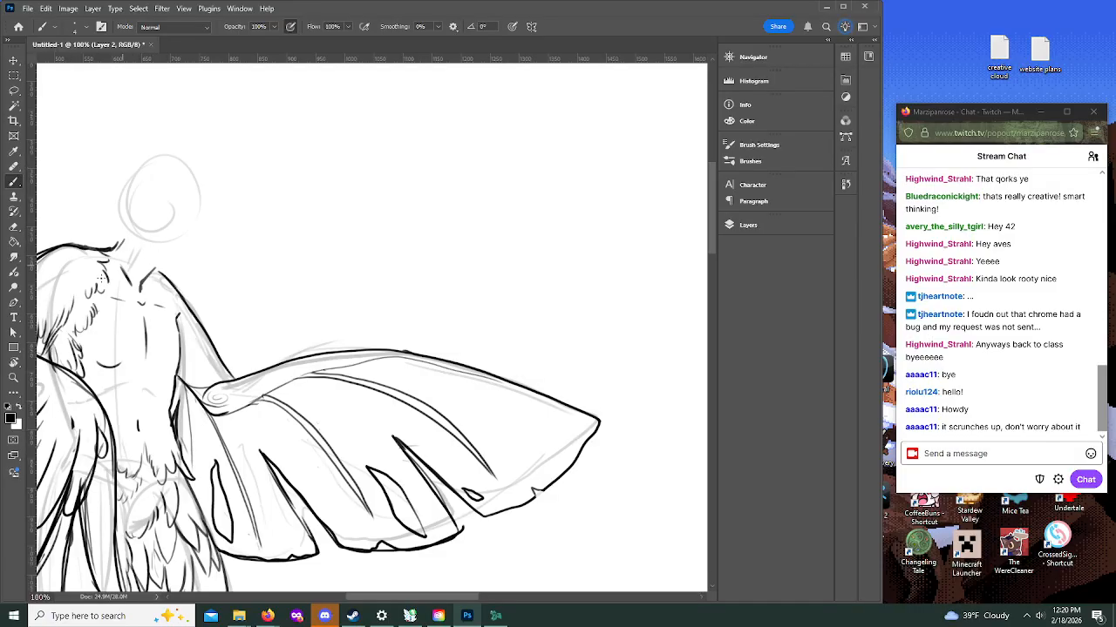
click(14, 377)
click(141, 196)
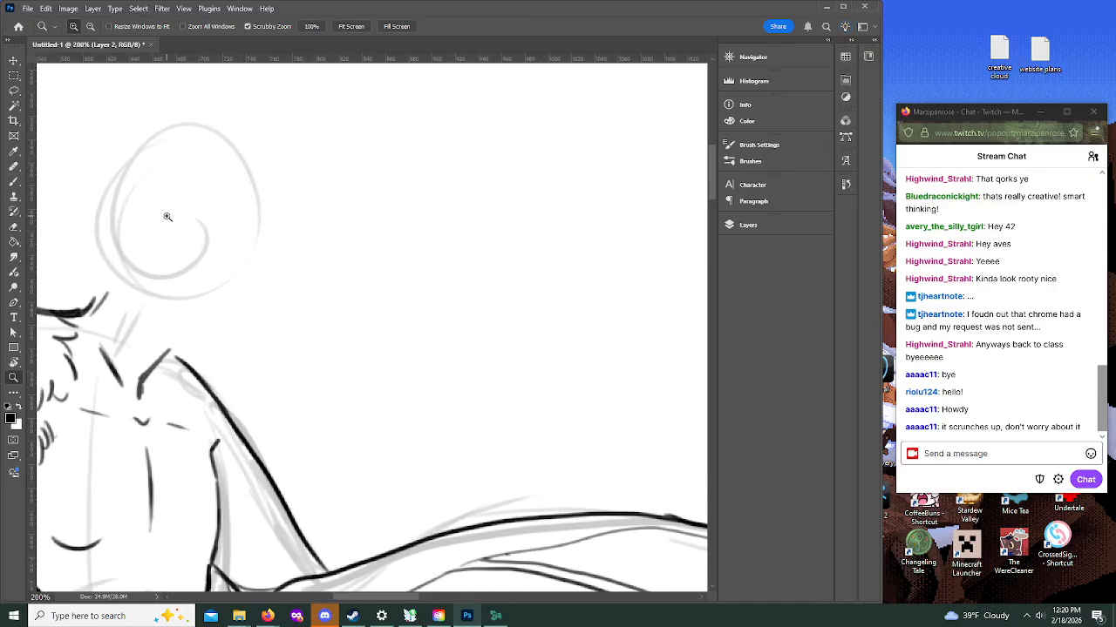
drag(400, 599, 381, 604)
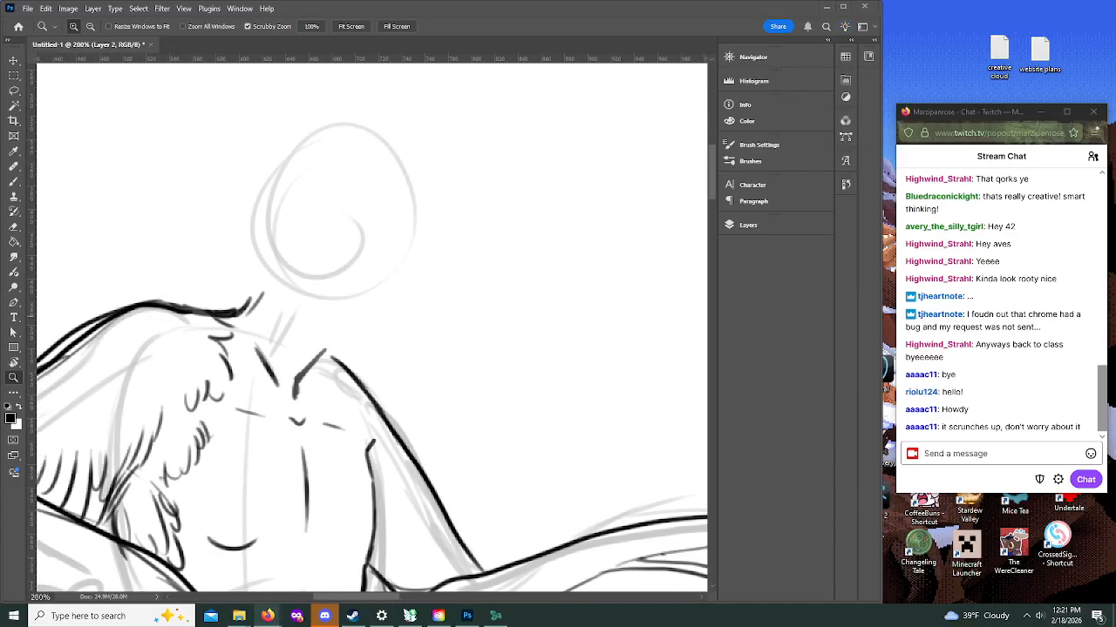
click(13, 181)
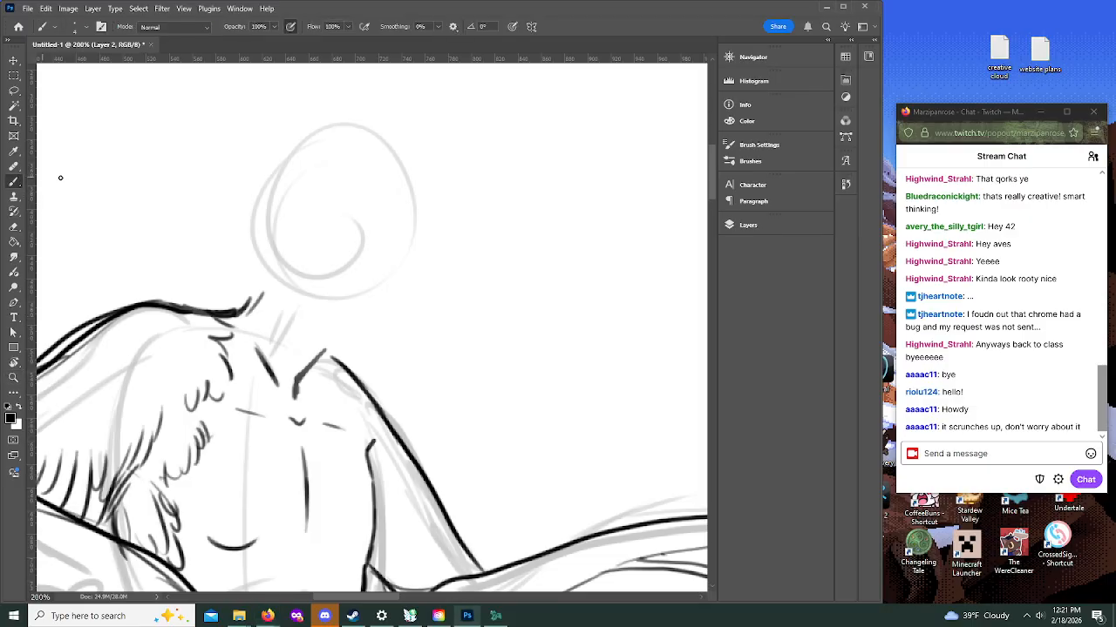
mouse_move(240, 310)
mouse_down()
mouse_move(273, 272)
mouse_move(271, 286)
mouse_move(338, 370)
mouse_move(394, 337)
mouse_up()
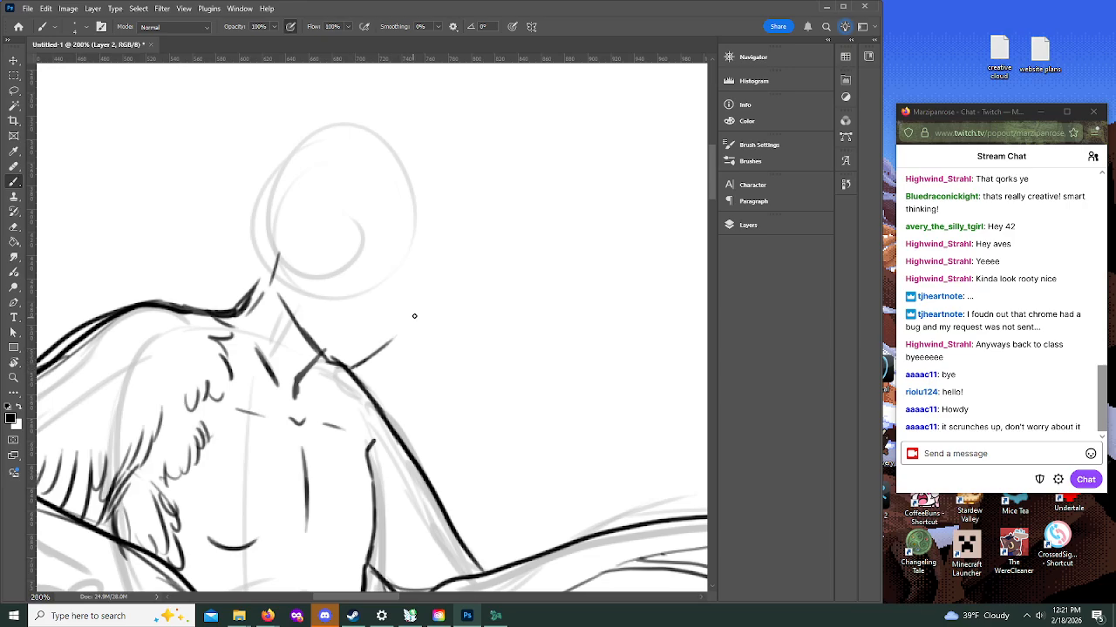
drag(437, 261, 425, 305)
mouse_move(447, 254)
mouse_down()
mouse_move(423, 145)
mouse_move(284, 145)
mouse_move(286, 277)
mouse_move(283, 204)
mouse_move(231, 187)
mouse_move(263, 277)
mouse_up()
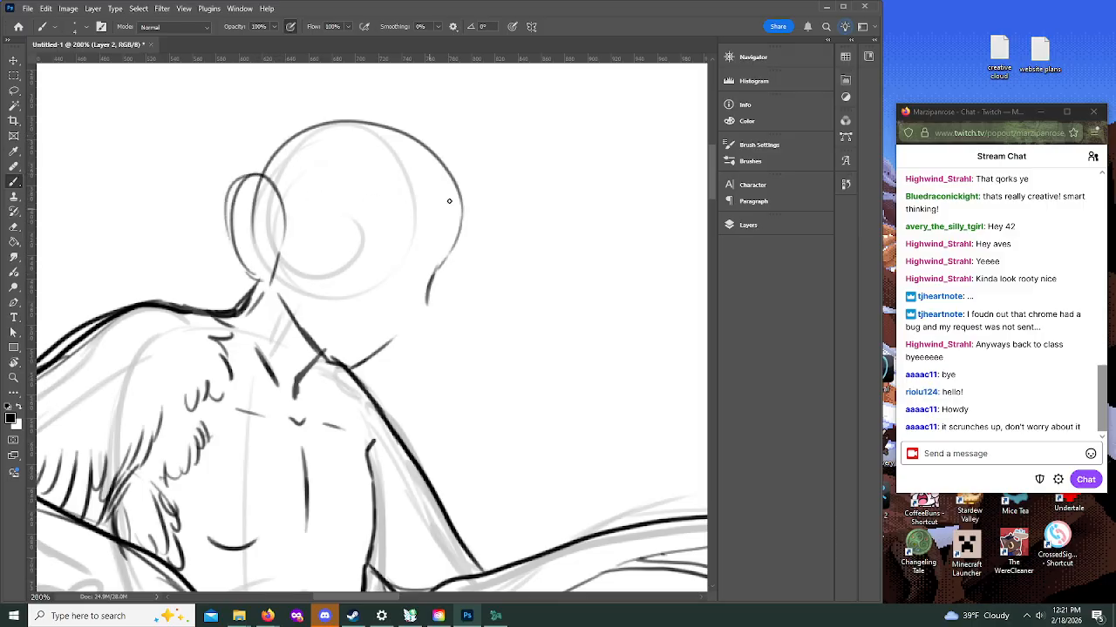
Step: Reinforce the skull contour over the crown and shape the forehead, far cheek and jaw down to the chin
drag(233, 210, 338, 115)
mouse_move(277, 139)
mouse_down()
mouse_move(336, 108)
mouse_move(441, 178)
mouse_up()
drag(397, 133, 430, 224)
drag(433, 164, 437, 267)
mouse_move(412, 137)
mouse_down()
mouse_move(445, 228)
mouse_move(428, 310)
mouse_move(417, 329)
mouse_move(364, 356)
mouse_up()
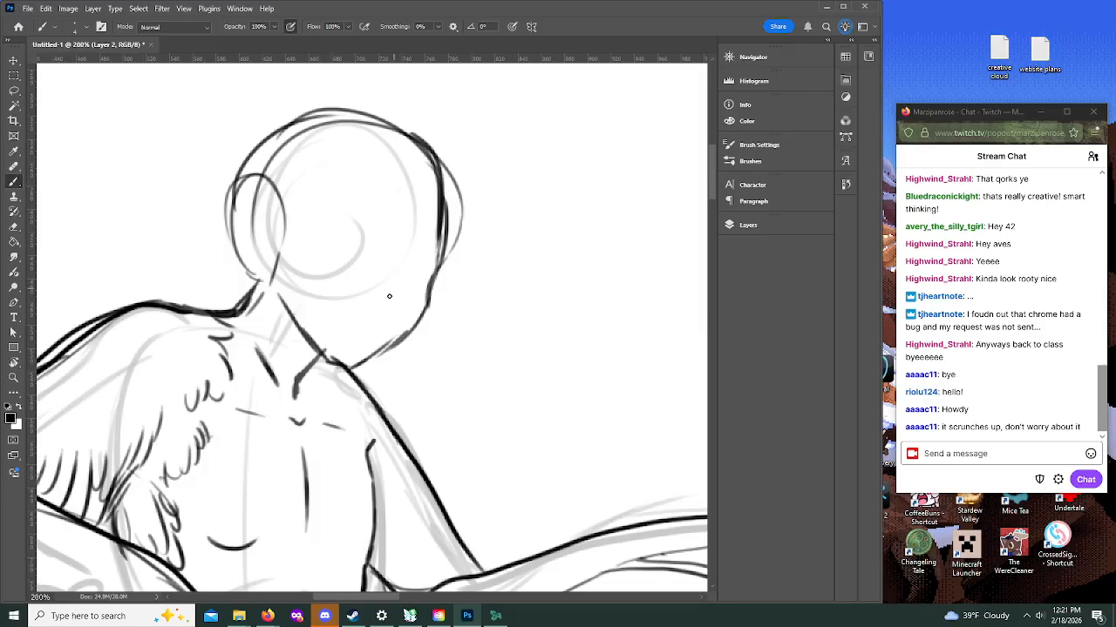
Step: Draw the small nose marks and an open mouth with pointed teeth on the lower face
drag(411, 247, 401, 263)
mouse_move(375, 302)
mouse_down()
mouse_move(402, 311)
mouse_move(407, 302)
mouse_move(401, 310)
mouse_up()
drag(346, 355, 371, 347)
drag(386, 307, 395, 301)
drag(376, 297, 402, 305)
mouse_move(392, 330)
mouse_down()
mouse_move(345, 326)
mouse_move(366, 316)
mouse_move(344, 323)
mouse_move(338, 331)
mouse_move(382, 342)
mouse_up()
mouse_move(382, 335)
mouse_down()
mouse_move(372, 352)
mouse_move(356, 327)
mouse_move(394, 331)
mouse_move(373, 352)
mouse_move(340, 347)
mouse_move(361, 346)
mouse_up()
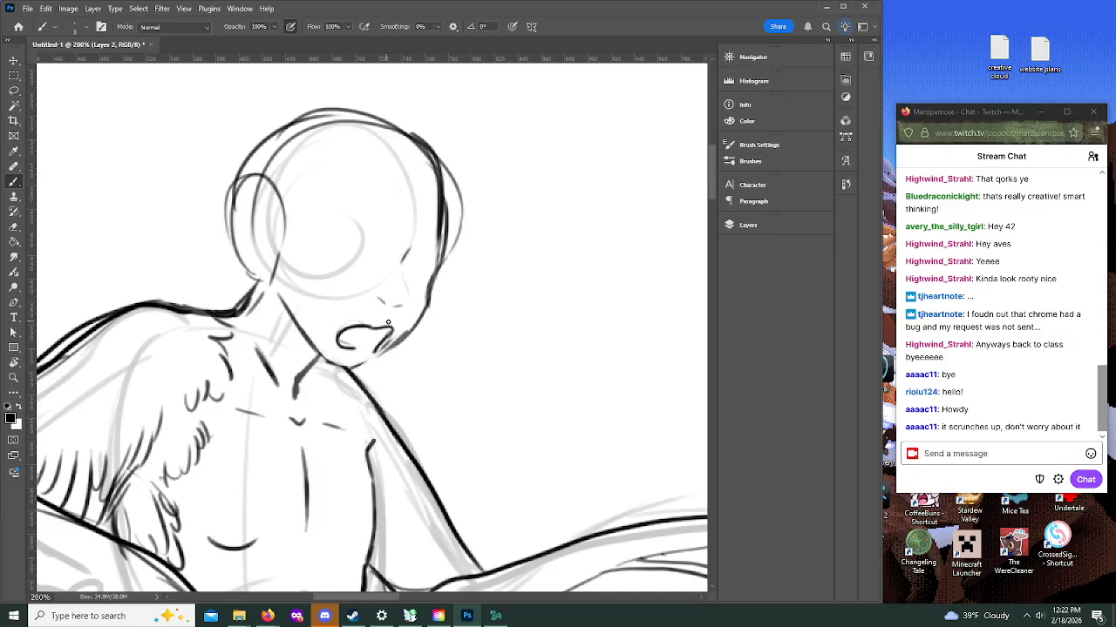
mouse_move(394, 335)
mouse_down()
mouse_move(369, 357)
mouse_move(398, 330)
mouse_move(384, 348)
mouse_move(354, 350)
mouse_move(380, 349)
mouse_move(371, 325)
mouse_move(376, 348)
mouse_up()
mouse_move(352, 335)
mouse_down()
mouse_move(369, 322)
mouse_move(377, 349)
mouse_up()
Step: Draw the far eye with its brow line and fill it black, leaving a small white highlight
mouse_move(406, 270)
mouse_down()
mouse_move(435, 255)
mouse_move(430, 282)
mouse_move(436, 251)
mouse_move(428, 284)
mouse_move(412, 281)
mouse_move(424, 282)
mouse_up()
drag(416, 240, 439, 228)
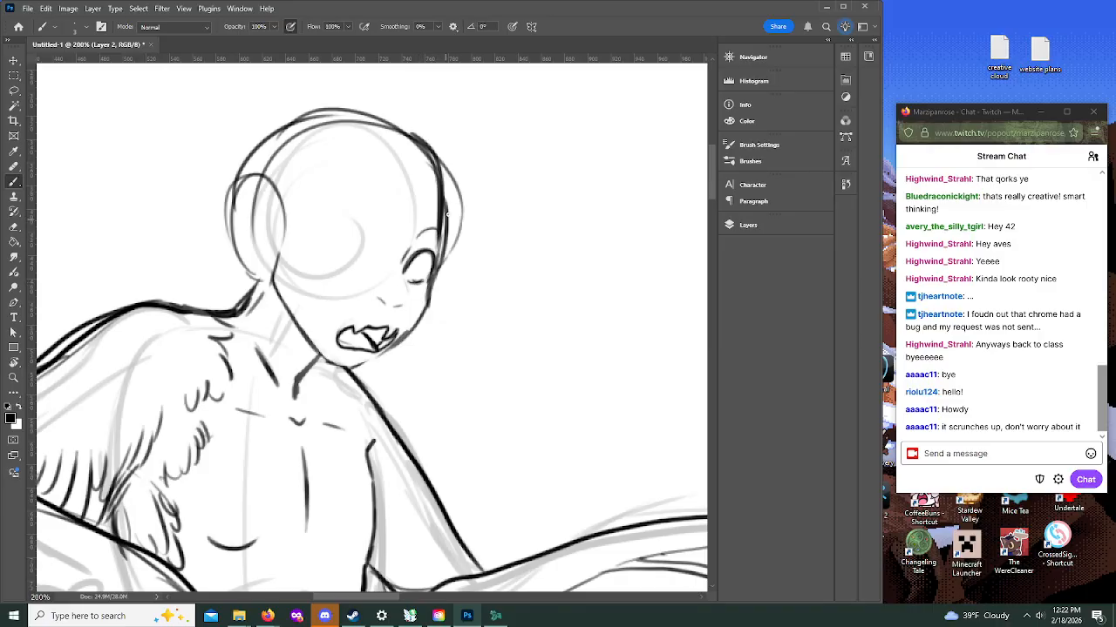
mouse_move(406, 271)
mouse_down()
mouse_move(430, 277)
mouse_move(406, 272)
mouse_move(429, 255)
mouse_move(427, 274)
mouse_move(429, 250)
mouse_move(410, 275)
mouse_move(421, 275)
mouse_up()
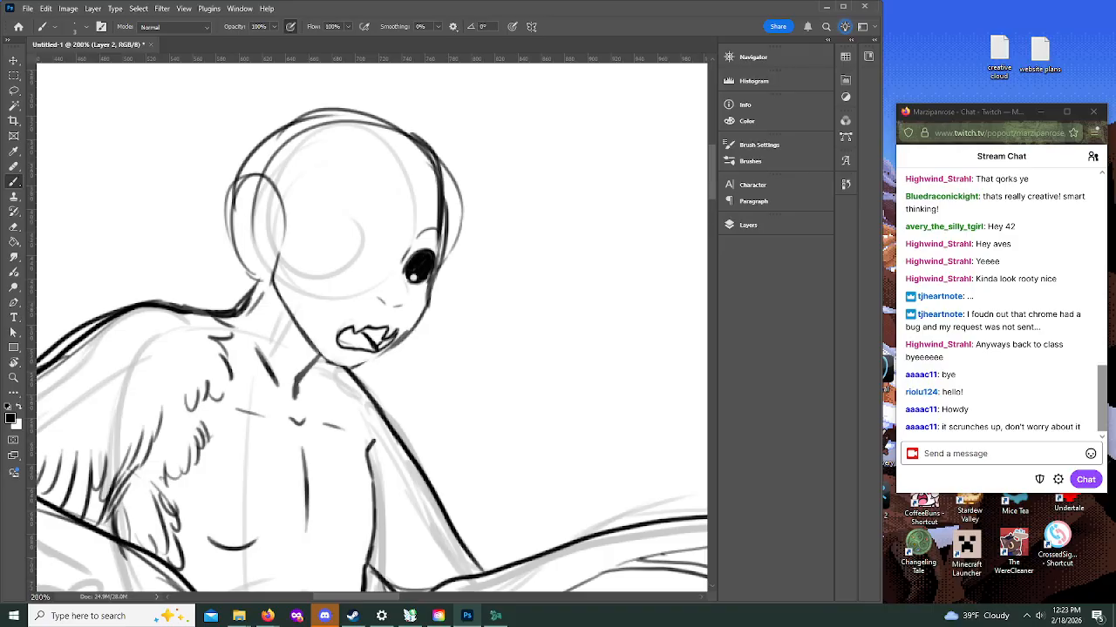
key(alt+Tab)
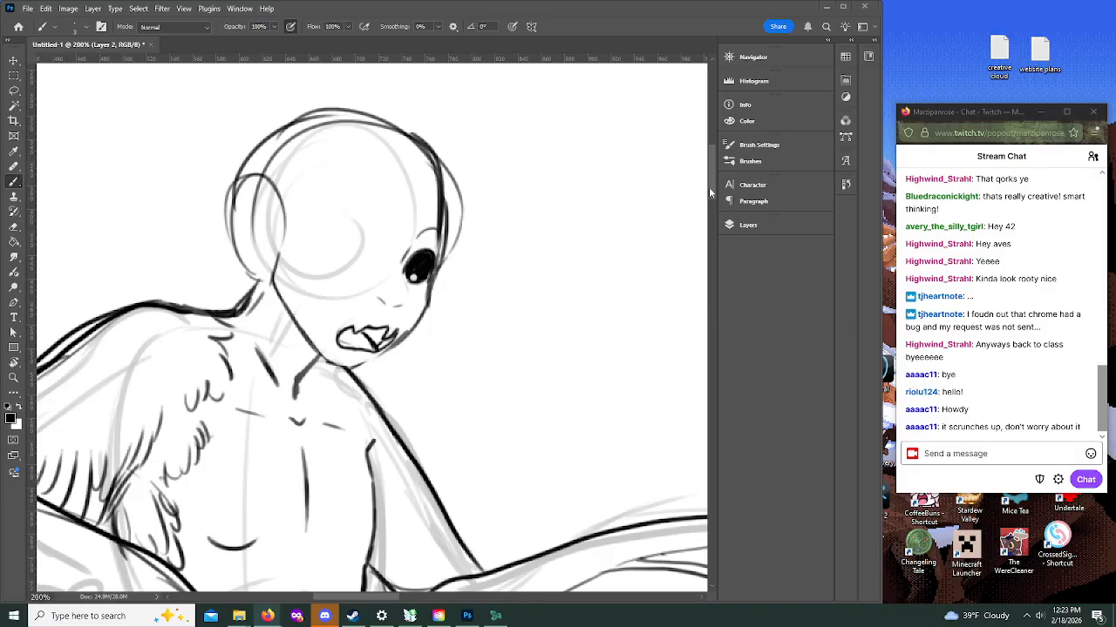
Step: Sketch loose curved hair guides around the crown and forehead, and outline a pointed ear over the oval guide
scroll(693, 201, up, 3)
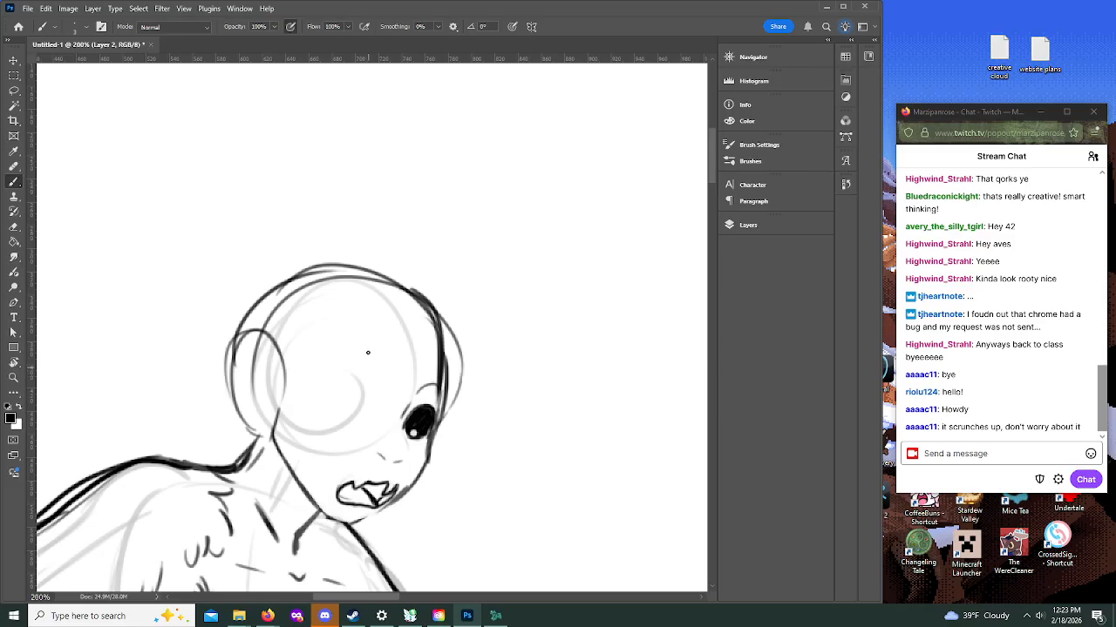
mouse_move(402, 338)
mouse_down()
mouse_move(421, 324)
mouse_move(427, 342)
mouse_move(413, 316)
mouse_move(414, 335)
mouse_up()
mouse_move(405, 341)
mouse_down()
mouse_move(427, 341)
mouse_move(394, 310)
mouse_move(421, 311)
mouse_move(446, 340)
mouse_move(434, 338)
mouse_up()
mouse_move(369, 305)
mouse_down()
mouse_move(386, 257)
mouse_move(444, 239)
mouse_up()
mouse_move(486, 296)
mouse_down()
mouse_move(531, 342)
mouse_move(519, 398)
mouse_up()
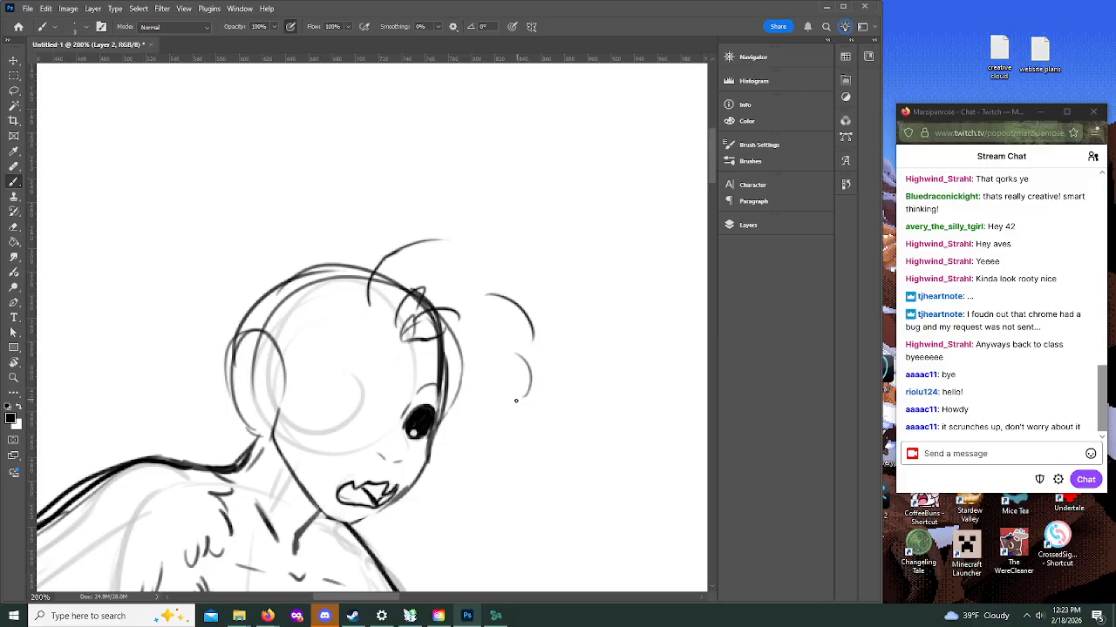
drag(335, 292, 421, 208)
drag(287, 277, 300, 246)
mouse_move(281, 383)
mouse_down()
mouse_move(222, 354)
mouse_move(228, 403)
mouse_move(272, 429)
mouse_move(215, 357)
mouse_move(282, 372)
mouse_up()
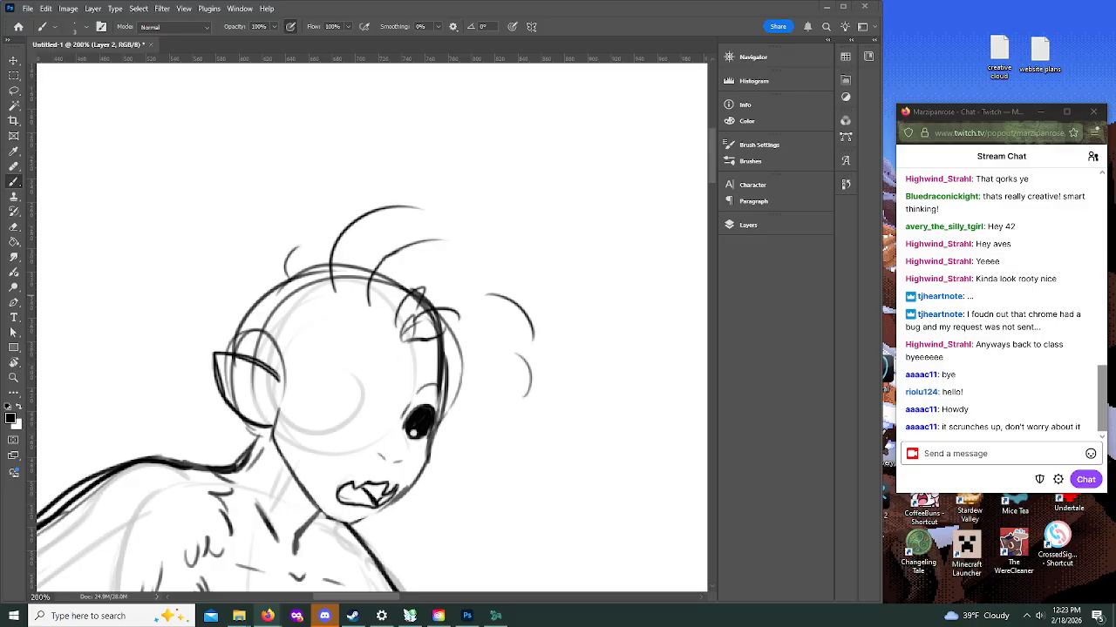
Step: Check the wisteria image results in Firefox as a hair reference, and return to the Photoshop drawing
click(267, 616)
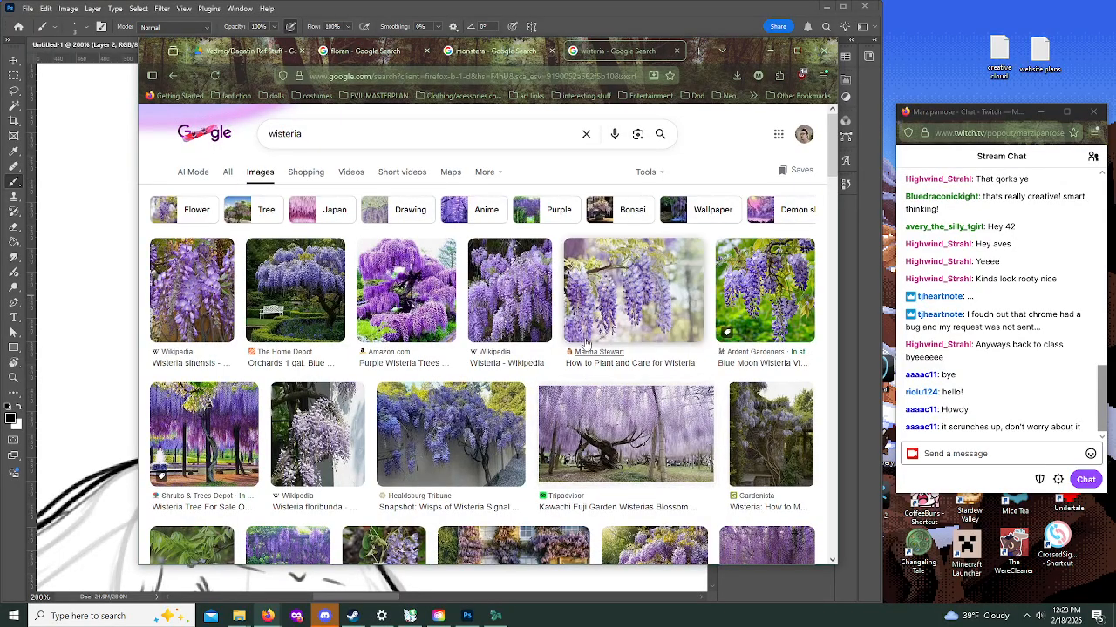
scroll(442, 311, down, 1)
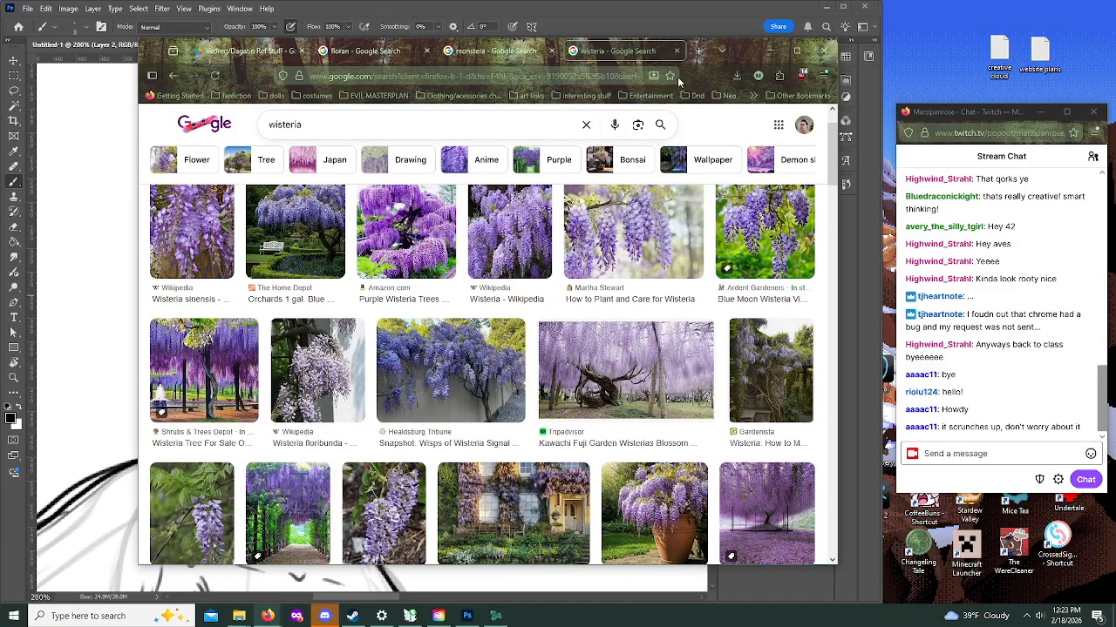
click(769, 51)
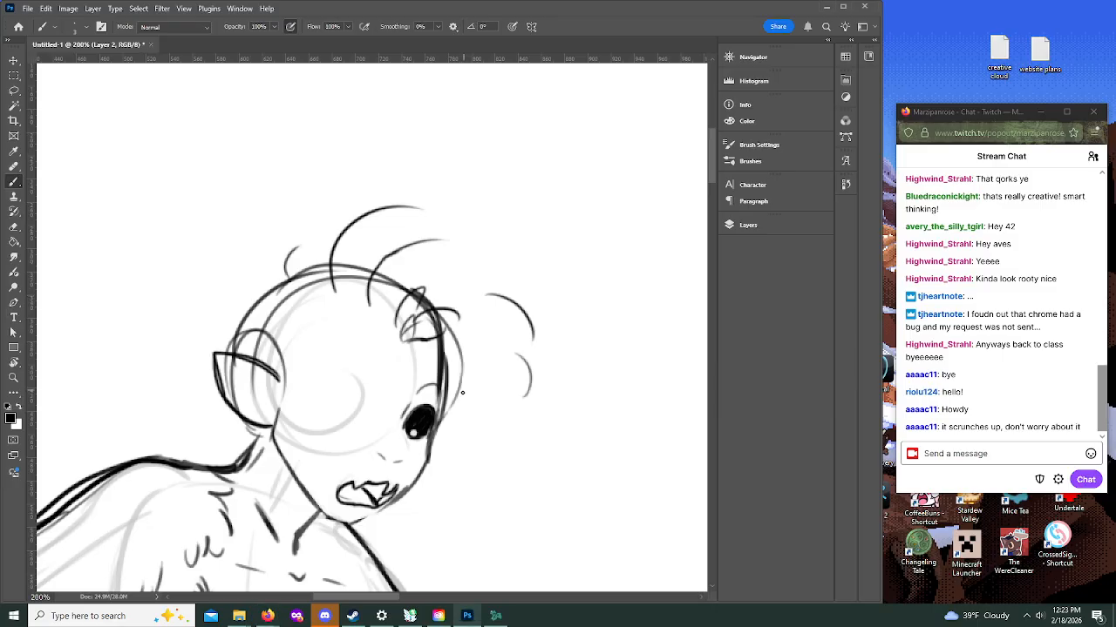
Step: Draw wisteria-like curls hanging beside the far cheek, with a hair guide stroke behind the head
drag(420, 345, 460, 351)
drag(247, 257, 215, 330)
mouse_move(445, 359)
mouse_down()
mouse_move(486, 421)
mouse_move(467, 433)
mouse_move(473, 464)
mouse_move(501, 471)
mouse_move(523, 417)
mouse_up()
mouse_move(478, 473)
mouse_down()
mouse_move(496, 515)
mouse_move(504, 488)
mouse_move(485, 495)
mouse_move(483, 523)
mouse_move(488, 485)
mouse_up()
mouse_move(455, 385)
mouse_down()
mouse_move(443, 431)
mouse_move(467, 430)
mouse_move(460, 385)
mouse_up()
mouse_move(451, 430)
mouse_down()
mouse_move(447, 509)
mouse_move(465, 469)
mouse_move(455, 467)
mouse_up()
drag(445, 427, 439, 471)
drag(439, 469, 449, 476)
drag(463, 551, 481, 544)
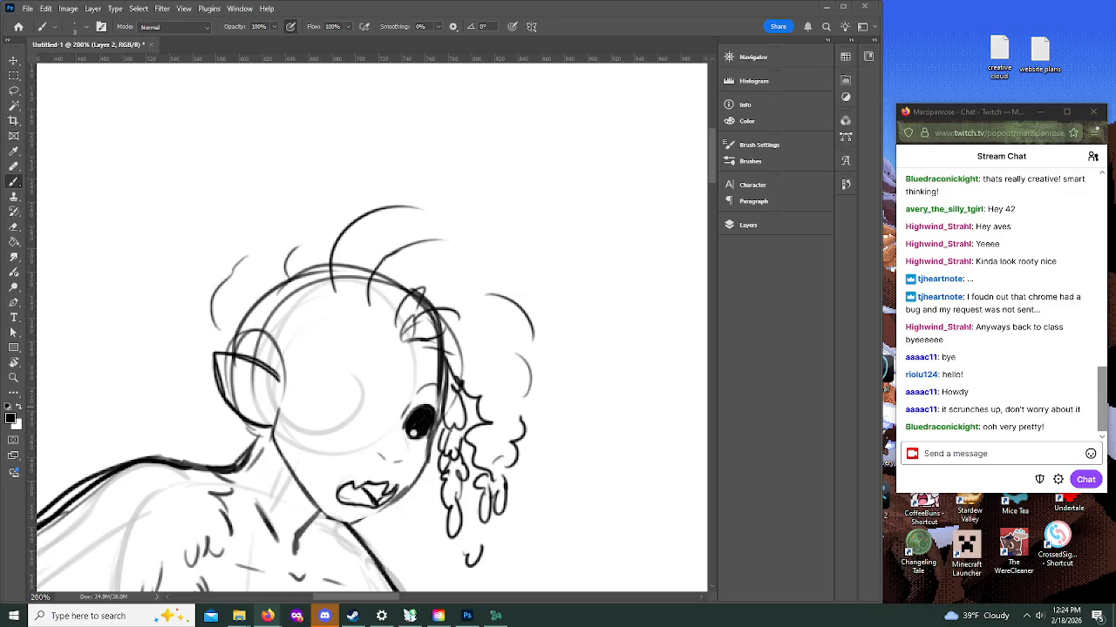
Step: Extend the pointed ear with small curls at its base and a notched lower edge, and add looping curls along the front hairline
mouse_move(282, 377)
mouse_down()
mouse_move(289, 410)
mouse_move(291, 377)
mouse_move(295, 385)
mouse_move(274, 367)
mouse_up()
mouse_move(273, 371)
mouse_down()
mouse_move(284, 384)
mouse_move(296, 362)
mouse_move(197, 353)
mouse_move(211, 389)
mouse_move(273, 430)
mouse_up()
mouse_move(216, 360)
mouse_down()
mouse_move(225, 398)
mouse_move(261, 427)
mouse_move(220, 370)
mouse_move(240, 352)
mouse_move(262, 399)
mouse_up()
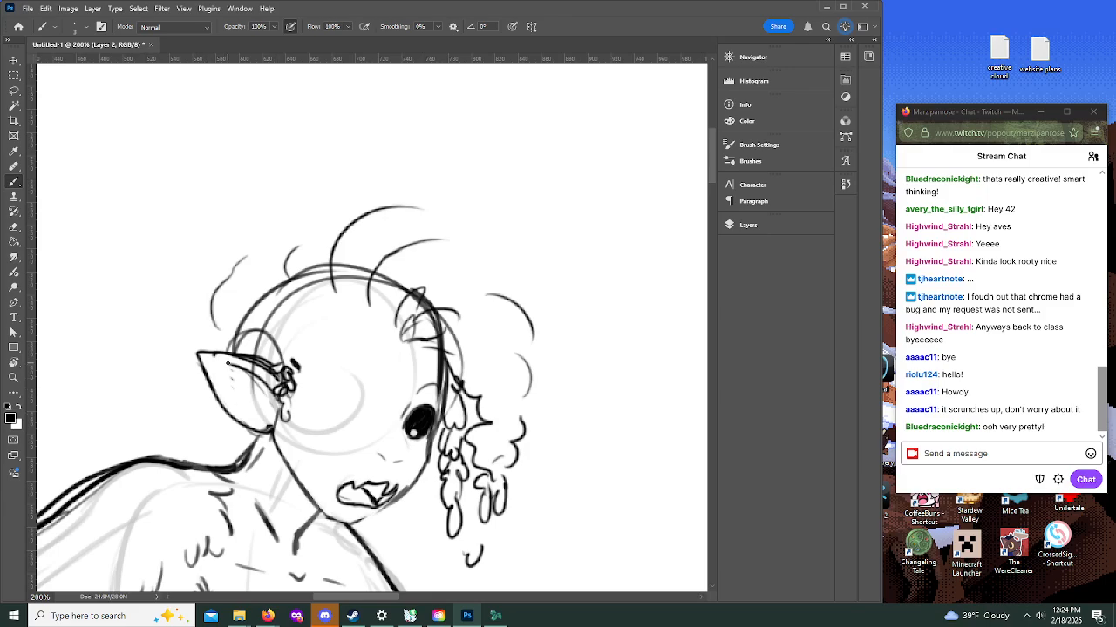
drag(224, 401, 265, 433)
mouse_move(380, 275)
mouse_down()
mouse_move(383, 322)
mouse_move(445, 302)
mouse_move(451, 328)
mouse_up()
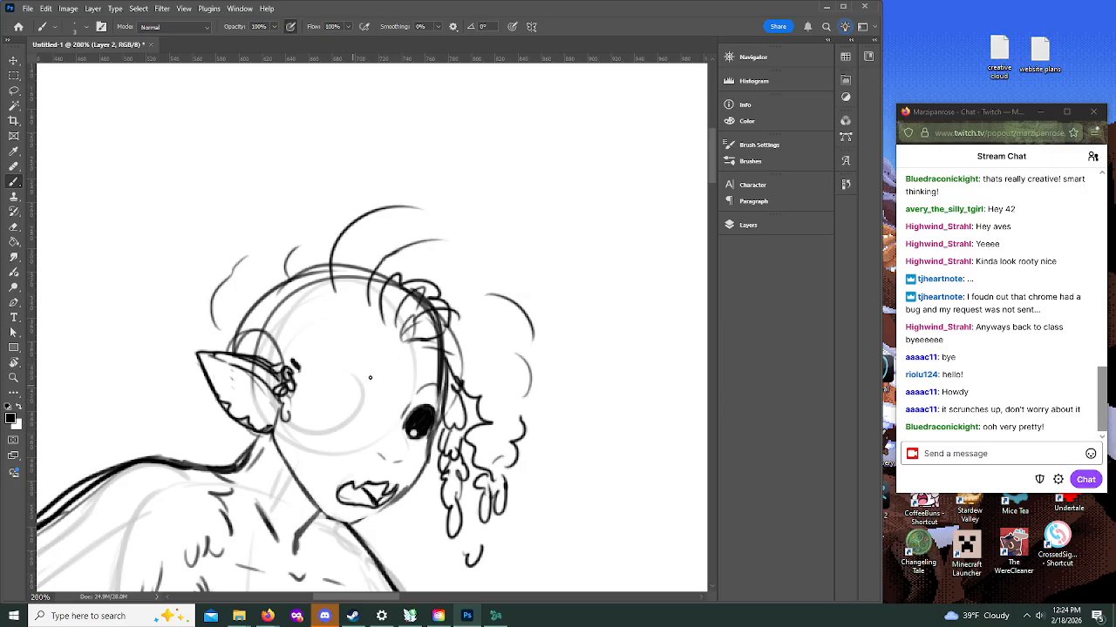
Step: Draw the large near eye with a dark iris, white highlights and lashes, and an arched eyebrow above it
mouse_move(327, 404)
mouse_down()
mouse_move(364, 384)
mouse_move(363, 419)
mouse_move(347, 393)
mouse_move(361, 417)
mouse_move(315, 414)
mouse_move(346, 435)
mouse_up()
drag(352, 367, 373, 416)
key(alt+Tab)
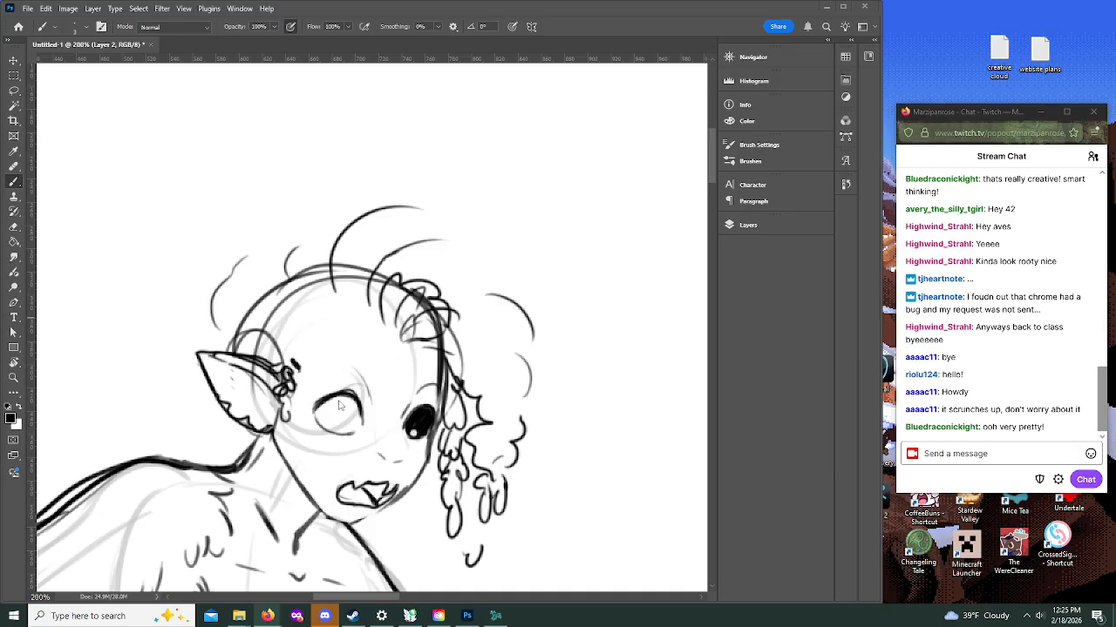
key(alt+Tab)
mouse_move(330, 431)
mouse_down()
mouse_move(346, 416)
mouse_move(343, 434)
mouse_move(342, 418)
mouse_move(329, 433)
mouse_move(348, 430)
mouse_move(338, 404)
mouse_move(345, 432)
mouse_move(354, 429)
mouse_move(358, 409)
mouse_move(346, 424)
mouse_move(324, 408)
mouse_move(347, 433)
mouse_move(351, 375)
mouse_up()
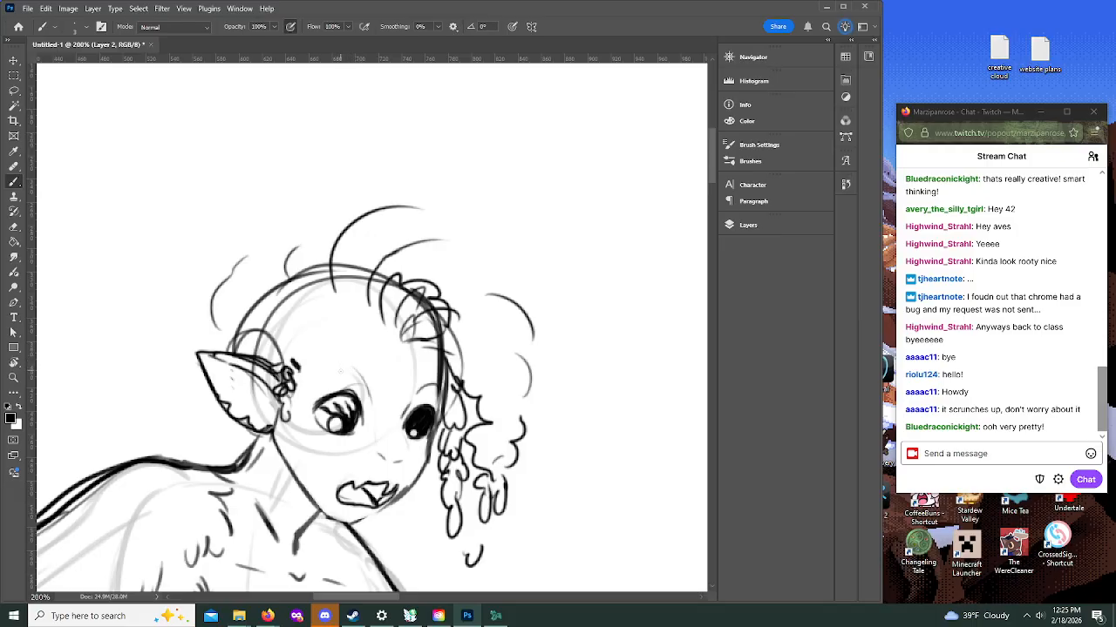
mouse_move(333, 376)
mouse_down()
mouse_move(345, 368)
mouse_move(366, 380)
mouse_move(359, 368)
mouse_up()
Step: Undo the faint cheek marks and darken the jaw outline from the ear around the chin to the far cheek
mouse_move(328, 428)
mouse_down()
mouse_move(353, 431)
mouse_move(359, 412)
mouse_move(300, 458)
mouse_move(332, 453)
mouse_up()
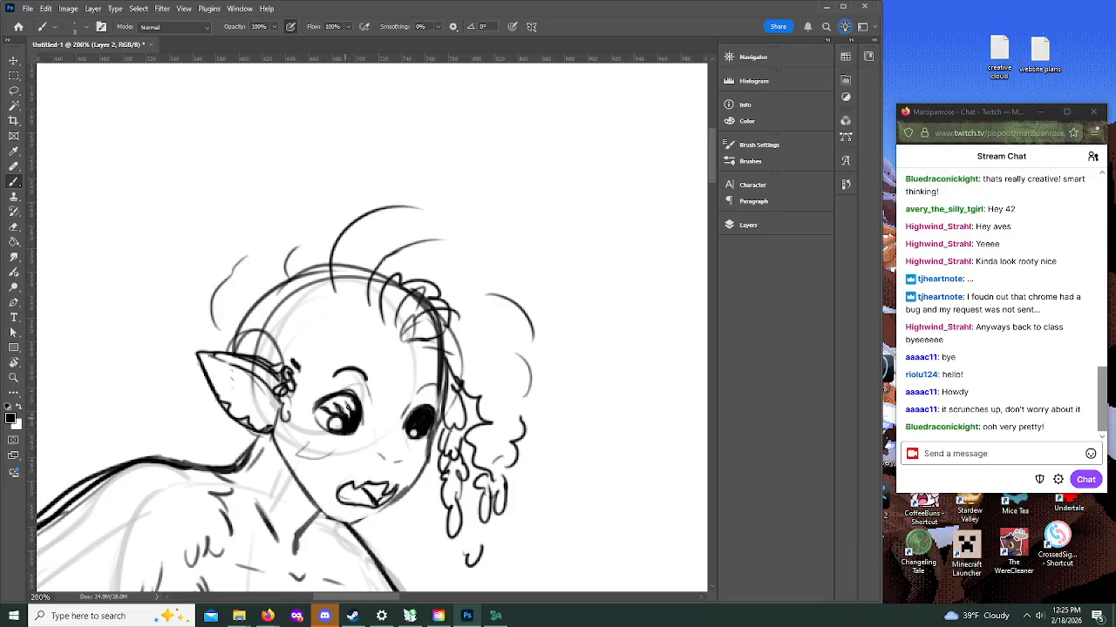
key(ctrl+z)
mouse_move(276, 421)
mouse_down()
mouse_move(274, 443)
mouse_move(305, 490)
mouse_move(334, 521)
mouse_move(362, 521)
mouse_move(404, 493)
mouse_move(437, 378)
mouse_up()
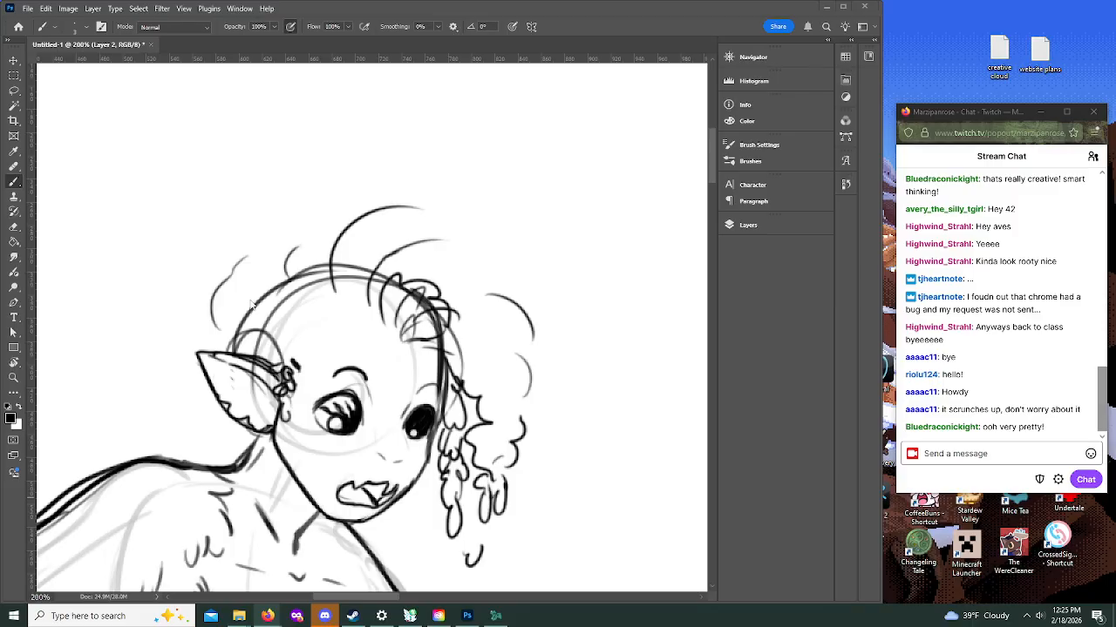
Step: Draw clusters of curls behind and below the ear, and outline the swept hairline across the forehead
mouse_move(200, 305)
mouse_down()
mouse_move(184, 327)
mouse_move(191, 356)
mouse_move(168, 373)
mouse_move(173, 393)
mouse_move(191, 420)
mouse_move(218, 427)
mouse_move(206, 440)
mouse_move(221, 431)
mouse_move(217, 408)
mouse_move(207, 416)
mouse_move(225, 417)
mouse_move(215, 449)
mouse_move(246, 441)
mouse_up()
mouse_move(214, 343)
mouse_down()
mouse_move(204, 312)
mouse_move(212, 286)
mouse_move(245, 260)
mouse_move(223, 310)
mouse_move(228, 300)
mouse_move(230, 326)
mouse_up()
mouse_move(293, 294)
mouse_down()
mouse_move(371, 305)
mouse_move(390, 332)
mouse_up()
mouse_move(303, 359)
mouse_down()
mouse_move(287, 330)
mouse_move(301, 323)
mouse_move(276, 302)
mouse_move(370, 315)
mouse_up()
Step: Draw the scalloped curly outline of the hair over the crown and down past the far side of the forehead
mouse_move(261, 337)
mouse_down()
mouse_move(294, 308)
mouse_move(290, 255)
mouse_move(338, 204)
mouse_up()
mouse_move(277, 282)
mouse_down()
mouse_move(281, 243)
mouse_move(375, 198)
mouse_move(424, 209)
mouse_move(448, 233)
mouse_move(443, 245)
mouse_move(482, 258)
mouse_up()
right_click(484, 259)
click(438, 267)
mouse_move(409, 209)
mouse_down()
mouse_move(440, 246)
mouse_move(536, 297)
mouse_up()
mouse_move(473, 270)
mouse_down()
mouse_move(523, 340)
mouse_move(489, 357)
mouse_move(496, 343)
mouse_move(469, 319)
mouse_up()
mouse_move(409, 344)
mouse_down()
mouse_move(423, 354)
mouse_move(420, 342)
mouse_up()
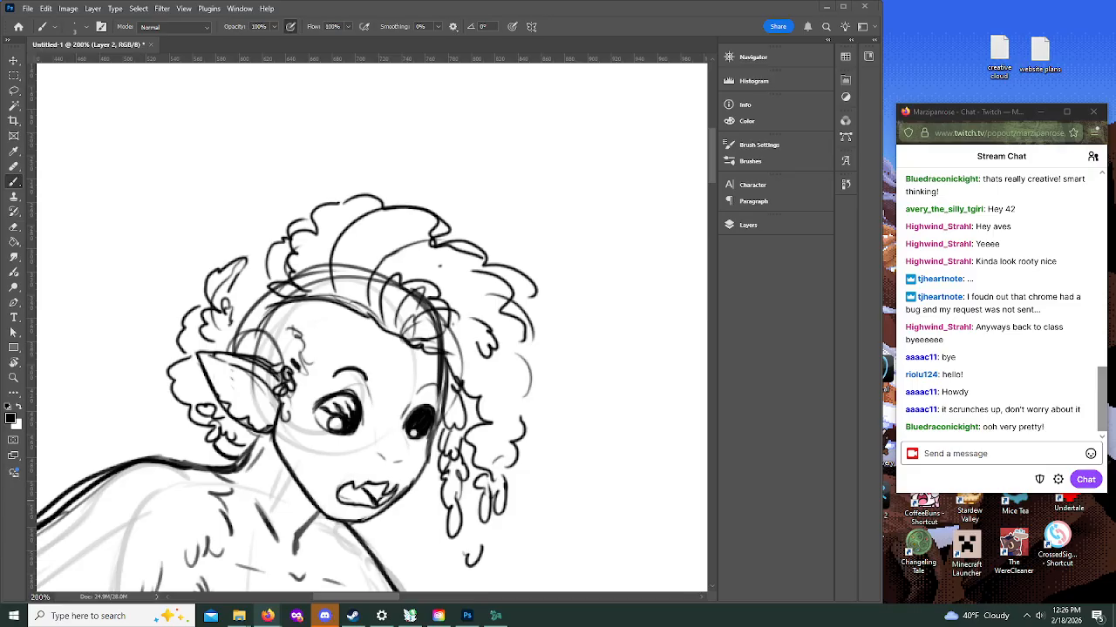
Step: Undo the temple strokes and clear the overlapping guide lines between the ear and the hairline
drag(296, 342, 299, 351)
key(ctrl+z)
key(ctrl+z)
key(ctrl+z)
key(ctrl+z)
key(ctrl+z)
key(ctrl+z)
key(ctrl+z)
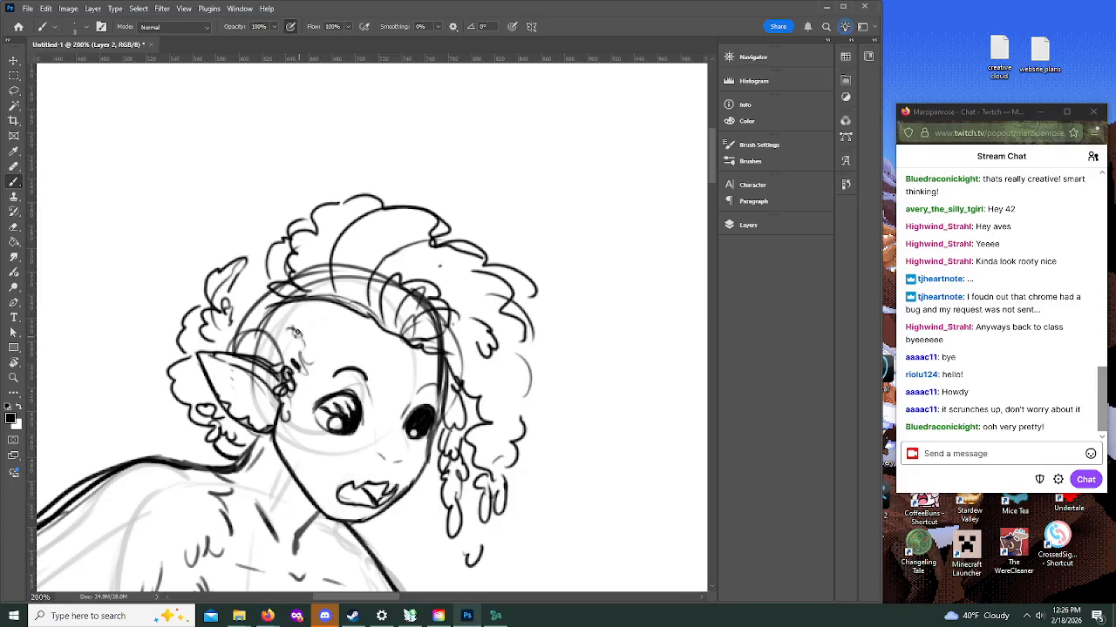
key(ctrl+z)
mouse_move(271, 330)
mouse_down()
mouse_move(255, 336)
mouse_move(281, 345)
mouse_move(254, 342)
mouse_move(258, 318)
mouse_move(333, 319)
mouse_up()
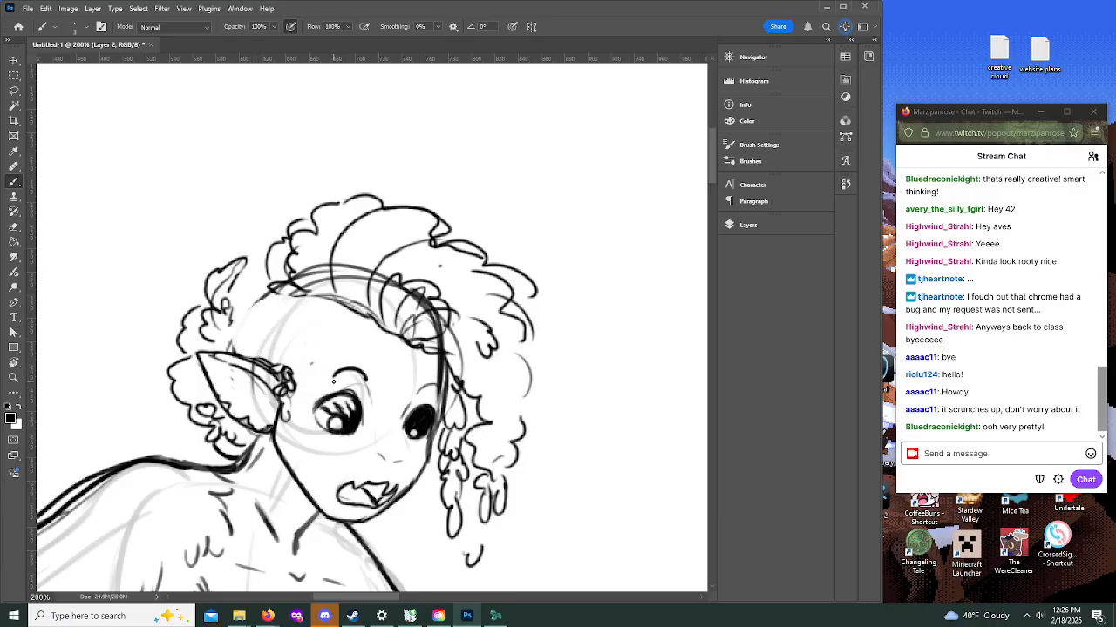
Step: Draw the back contour of the head above the ear and a row of short hair strokes along the temple
drag(234, 351, 271, 290)
drag(286, 359, 318, 336)
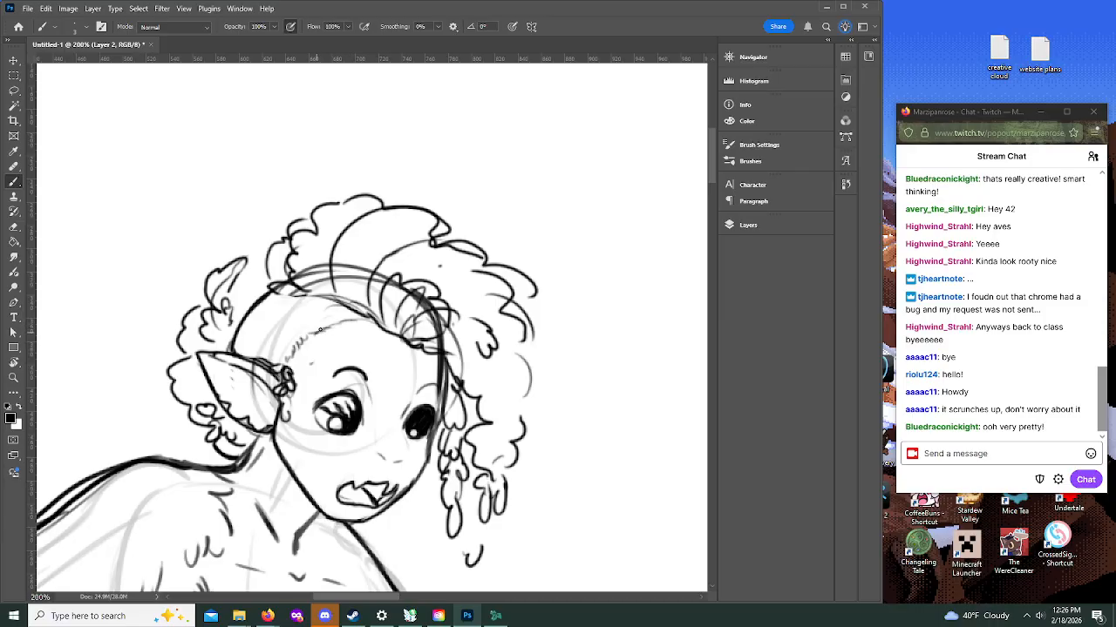
drag(278, 327, 289, 338)
drag(279, 337, 286, 349)
drag(279, 349, 285, 355)
Step: Add curls behind the neck and below the chin, and fill the side of the head above the ear with overlapping feather-like strokes
scroll(709, 196, down, 5)
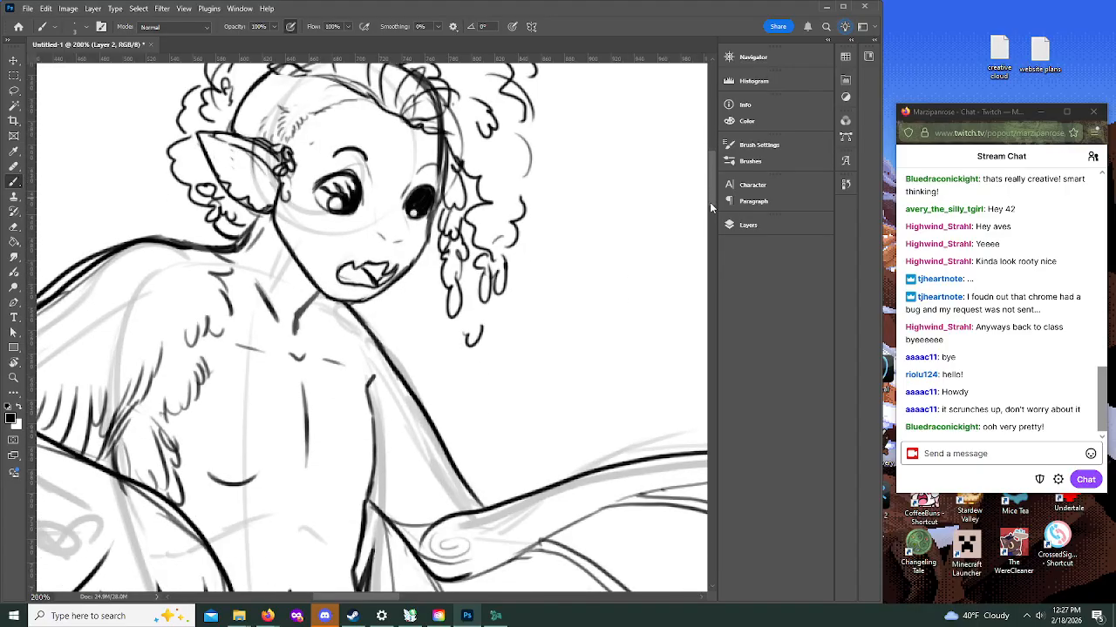
scroll(689, 195, up, 1)
mouse_move(209, 255)
mouse_down()
mouse_move(186, 249)
mouse_move(188, 268)
mouse_up()
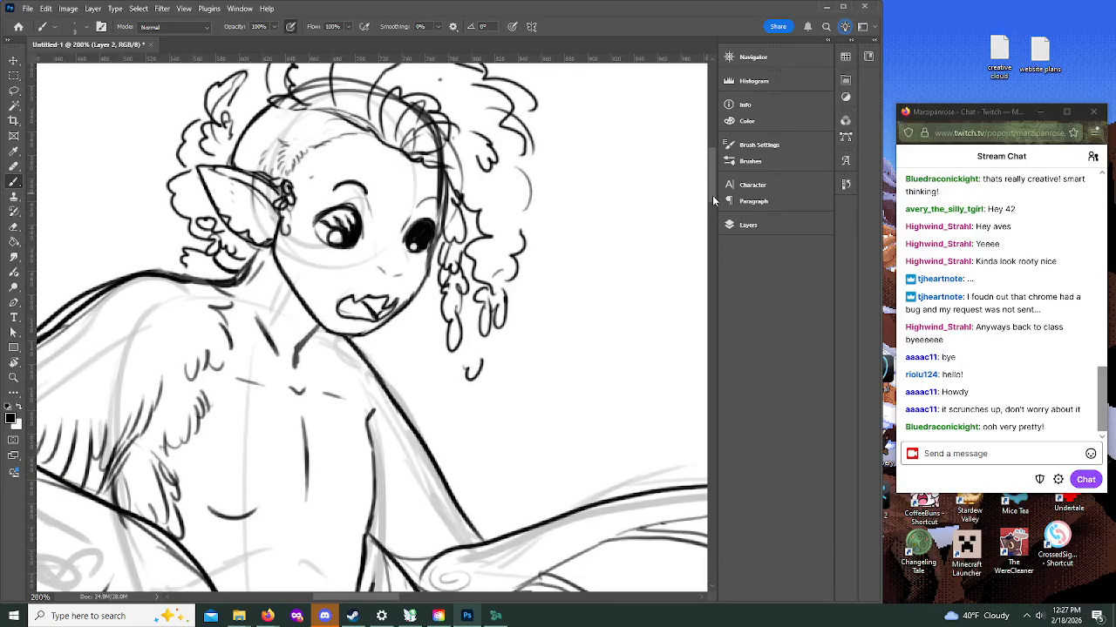
scroll(712, 195, up, 4)
mouse_move(298, 299)
mouse_down()
mouse_move(325, 283)
mouse_move(316, 275)
mouse_move(310, 284)
mouse_move(329, 288)
mouse_move(317, 289)
mouse_move(341, 283)
mouse_move(308, 271)
mouse_move(269, 286)
mouse_move(287, 289)
mouse_move(281, 257)
mouse_move(257, 284)
mouse_move(265, 305)
mouse_move(246, 312)
mouse_move(258, 284)
mouse_move(267, 319)
mouse_up()
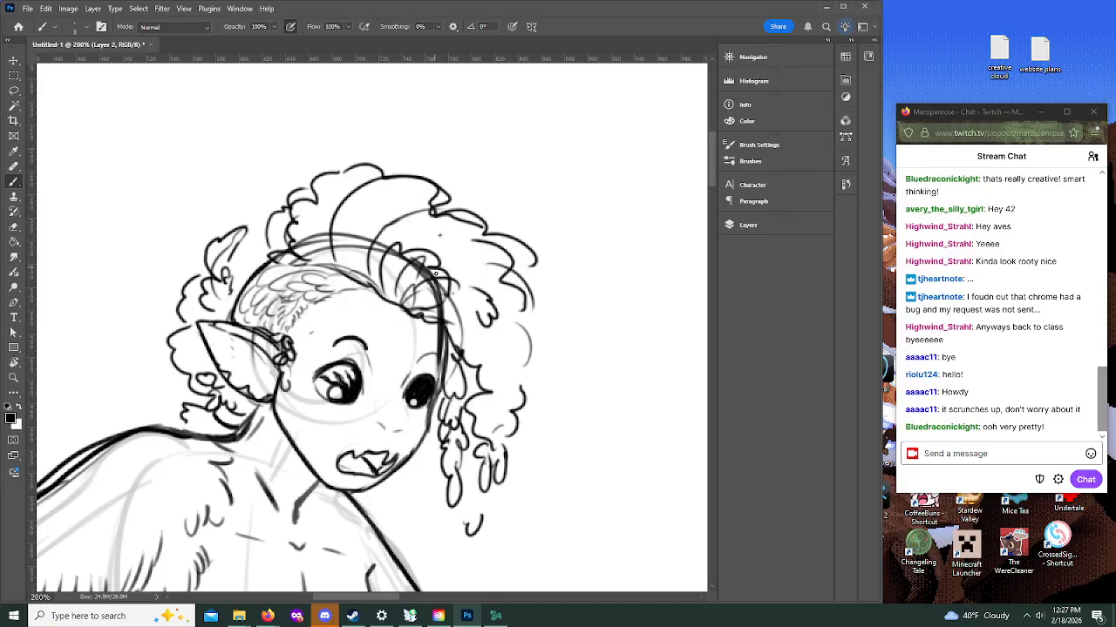
mouse_move(250, 276)
mouse_down()
mouse_move(242, 244)
mouse_move(260, 208)
mouse_move(306, 190)
mouse_up()
mouse_move(401, 483)
mouse_down()
mouse_move(439, 530)
mouse_move(377, 520)
mouse_move(388, 514)
mouse_move(384, 480)
mouse_up()
Step: Darken the near eye and draw a cluster of curls trailing behind the neck above the feathered shoulder
drag(711, 179, 711, 210)
click(13, 377)
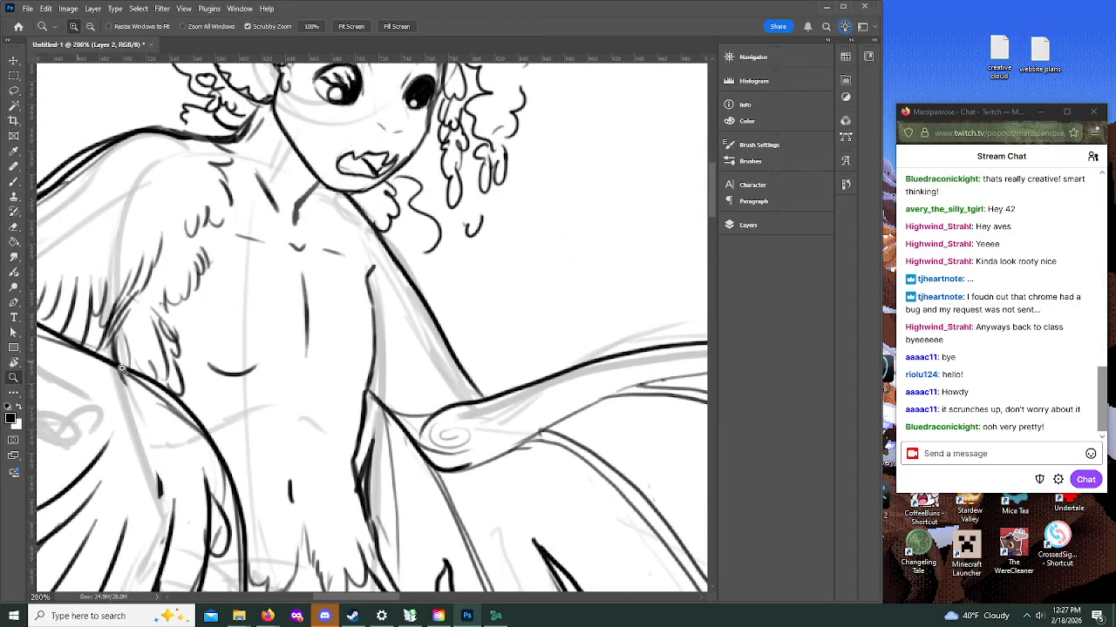
click(374, 337)
click(376, 336)
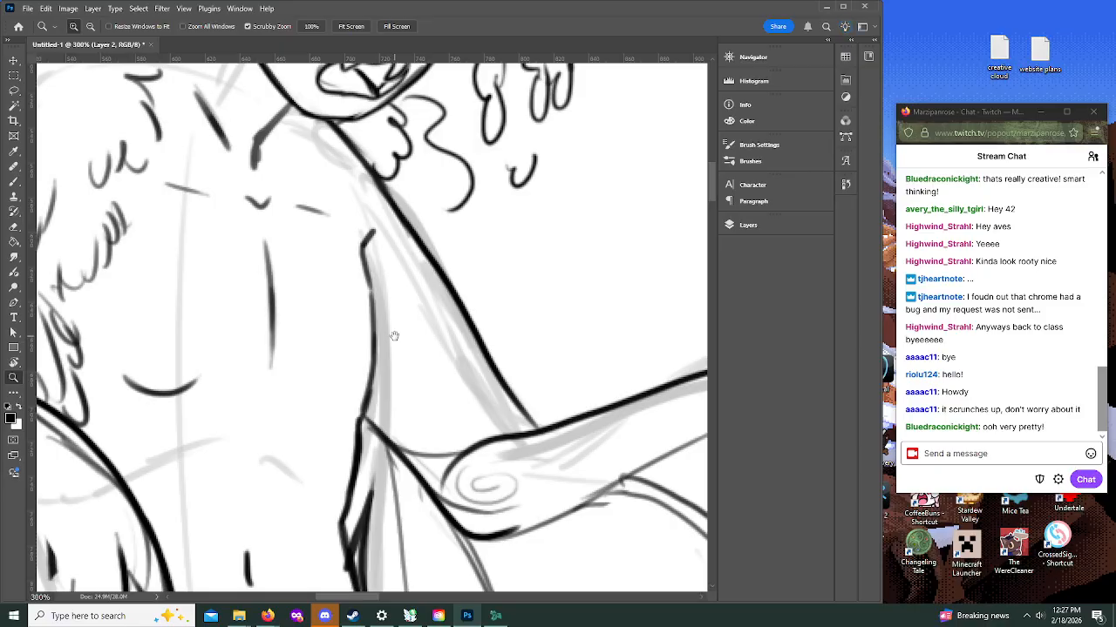
click(91, 27)
click(376, 330)
click(410, 342)
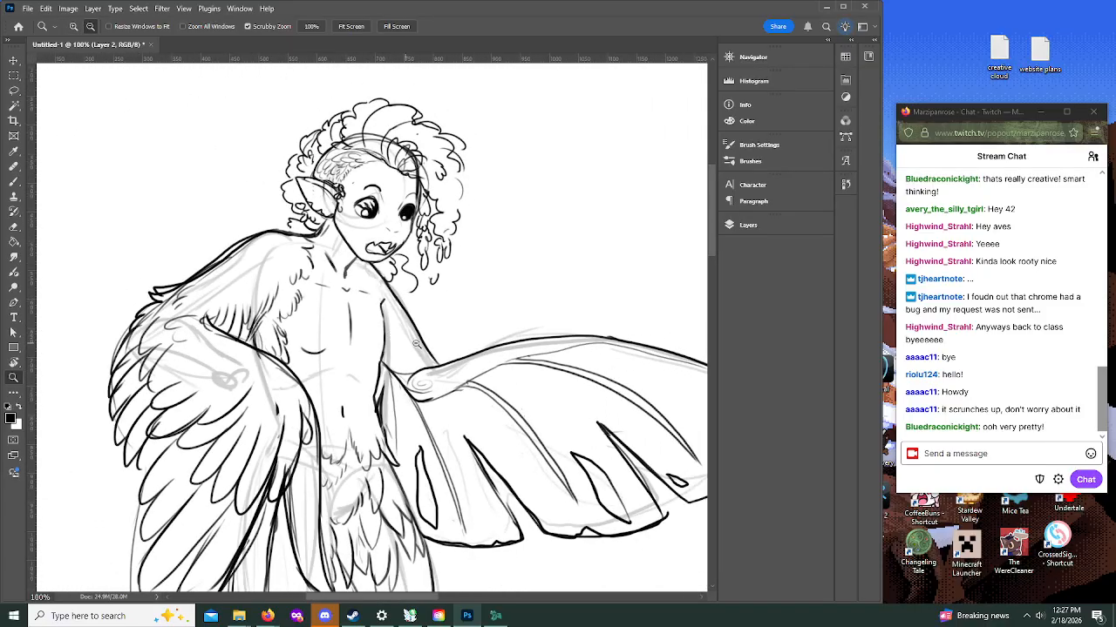
click(528, 333)
mouse_move(712, 254)
mouse_down()
mouse_move(711, 288)
mouse_move(711, 256)
mouse_up()
click(14, 181)
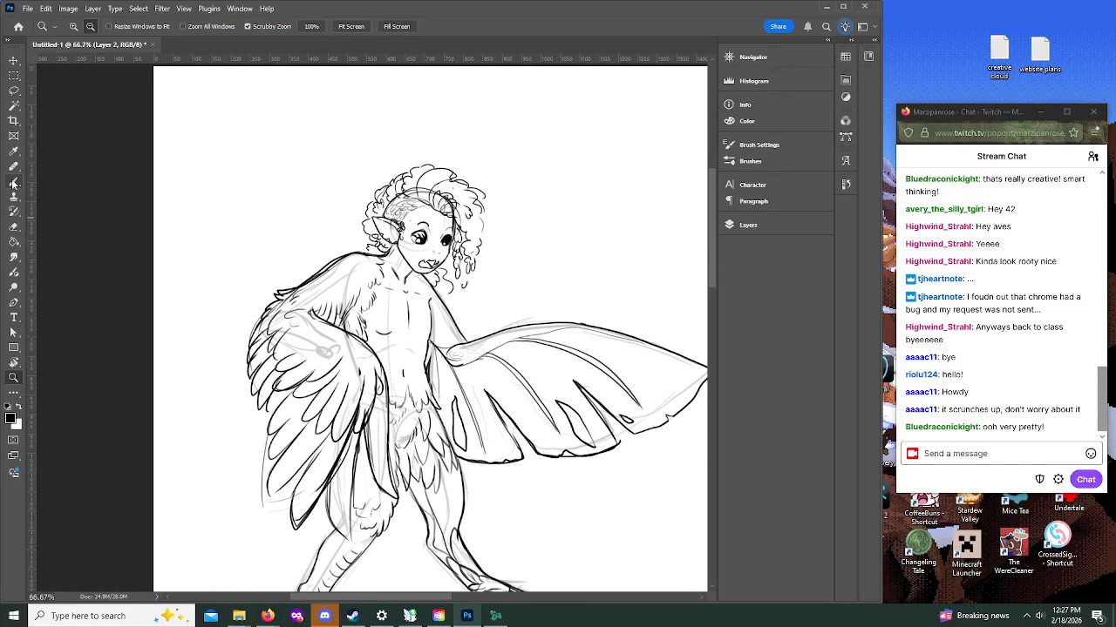
drag(421, 235, 423, 233)
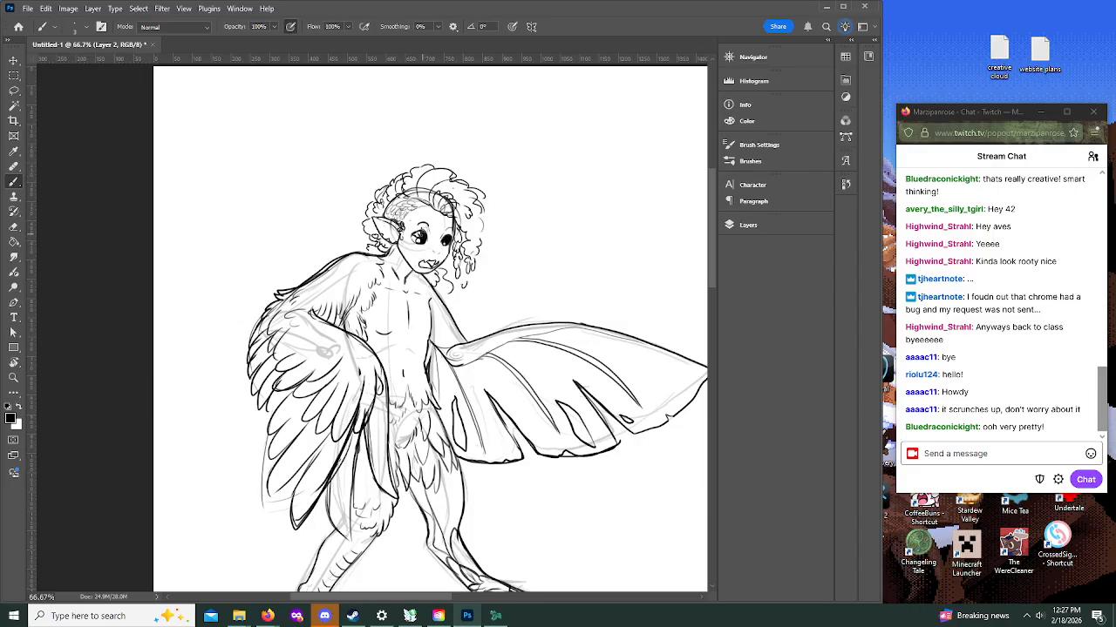
drag(368, 248, 347, 234)
mouse_move(349, 234)
mouse_down()
mouse_move(304, 261)
mouse_move(311, 271)
mouse_move(363, 252)
mouse_up()
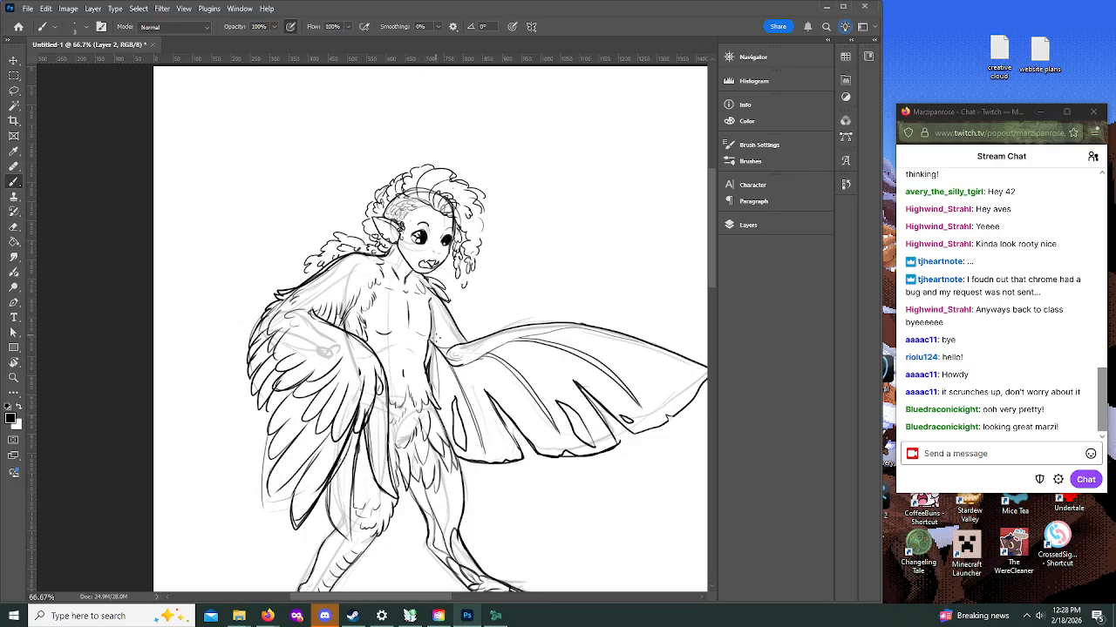
Step: Make Layer 2, which holds the refined line art, the only active layer
drag(436, 253, 423, 305)
drag(709, 256, 711, 281)
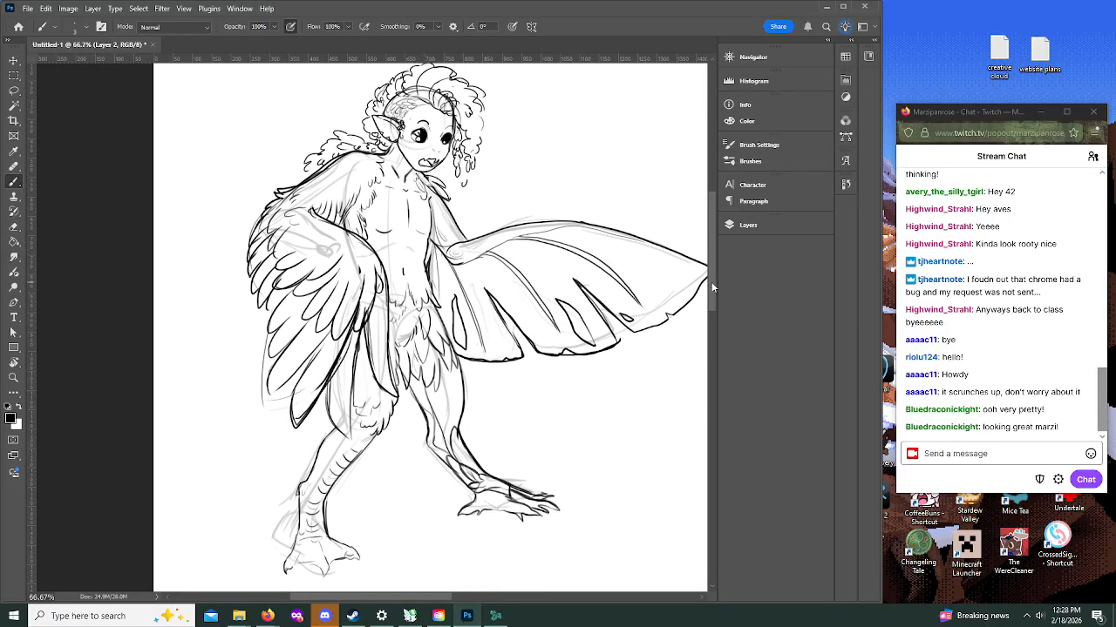
key(z)
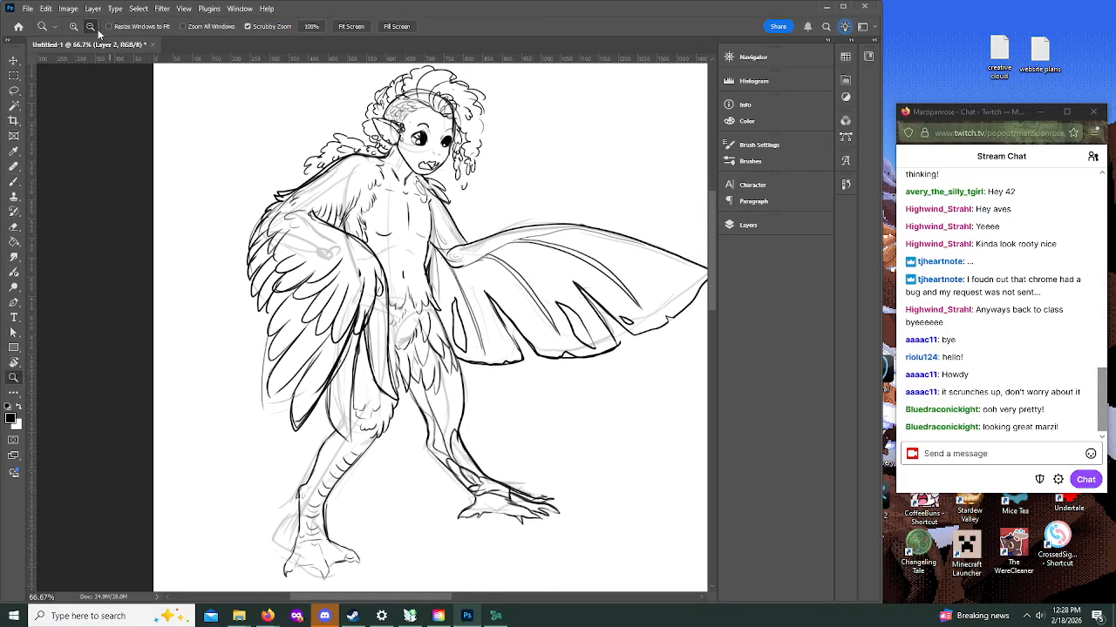
click(504, 323)
click(600, 361)
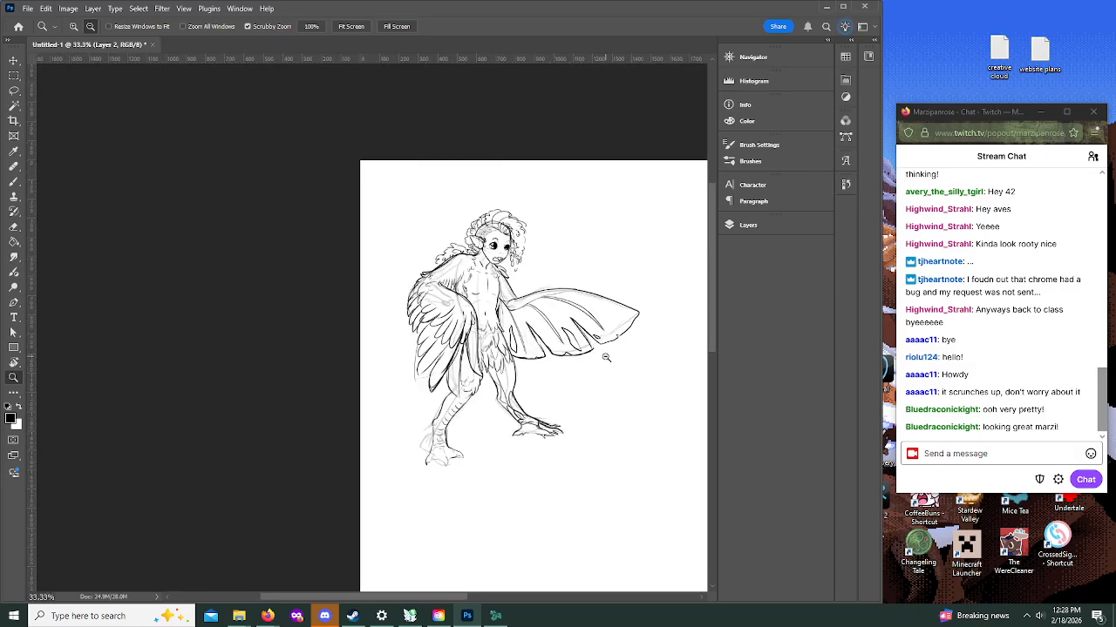
click(13, 61)
click(549, 252)
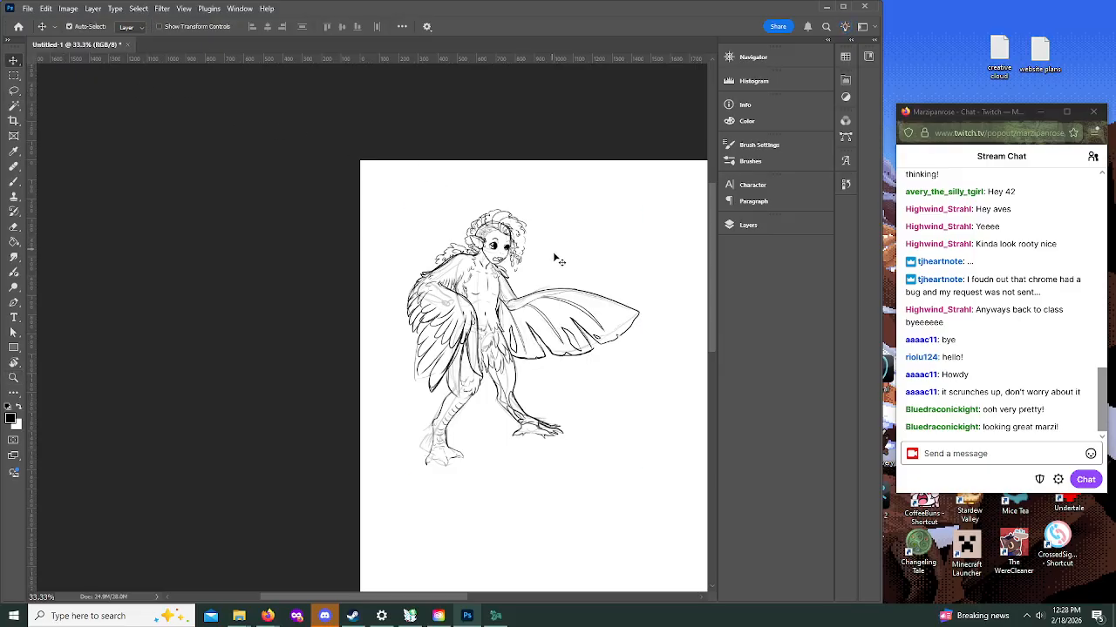
click(499, 232)
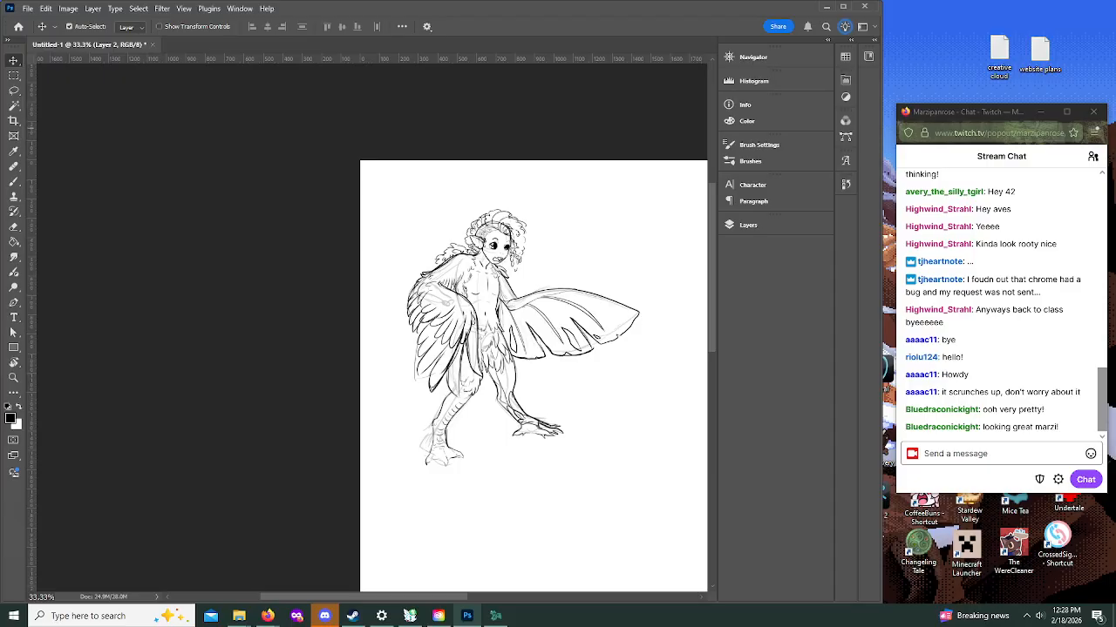
drag(505, 324, 496, 307)
drag(383, 176, 653, 483)
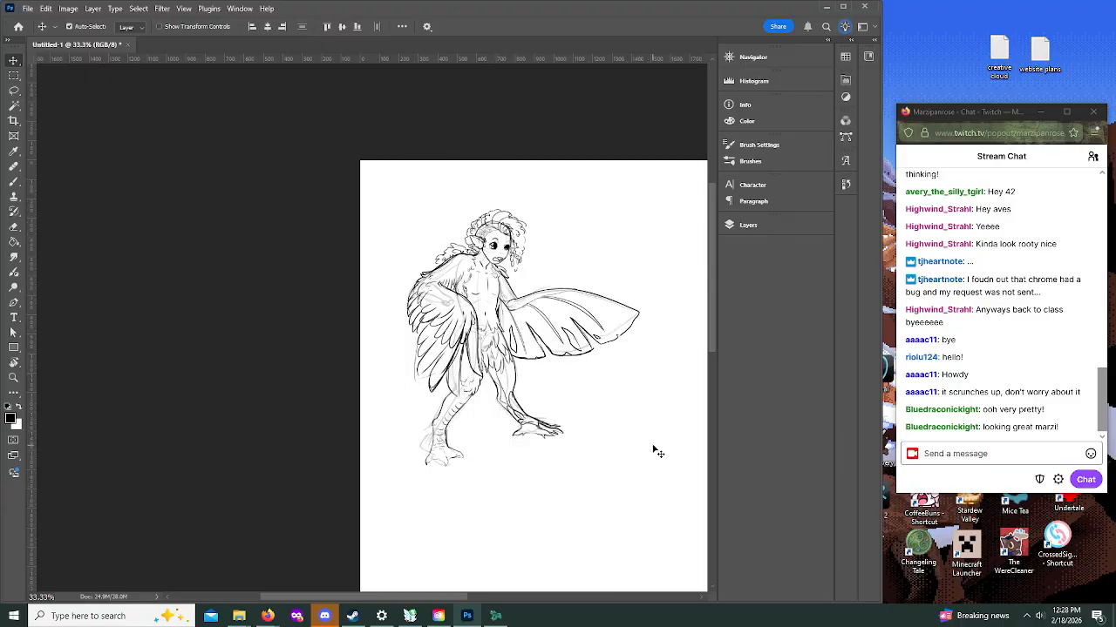
click(766, 223)
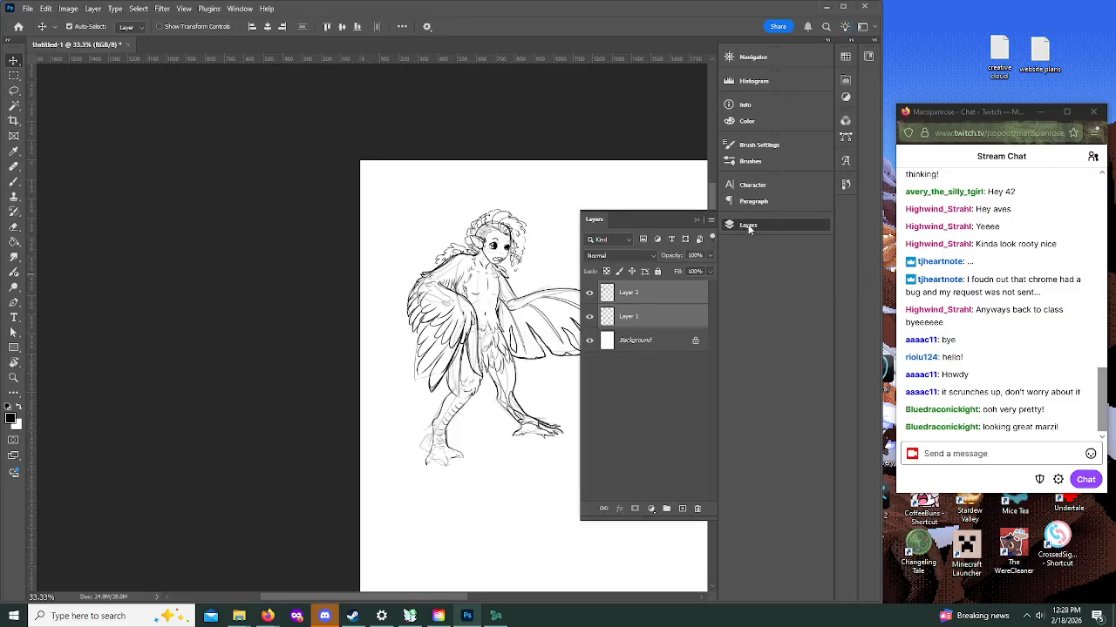
click(636, 300)
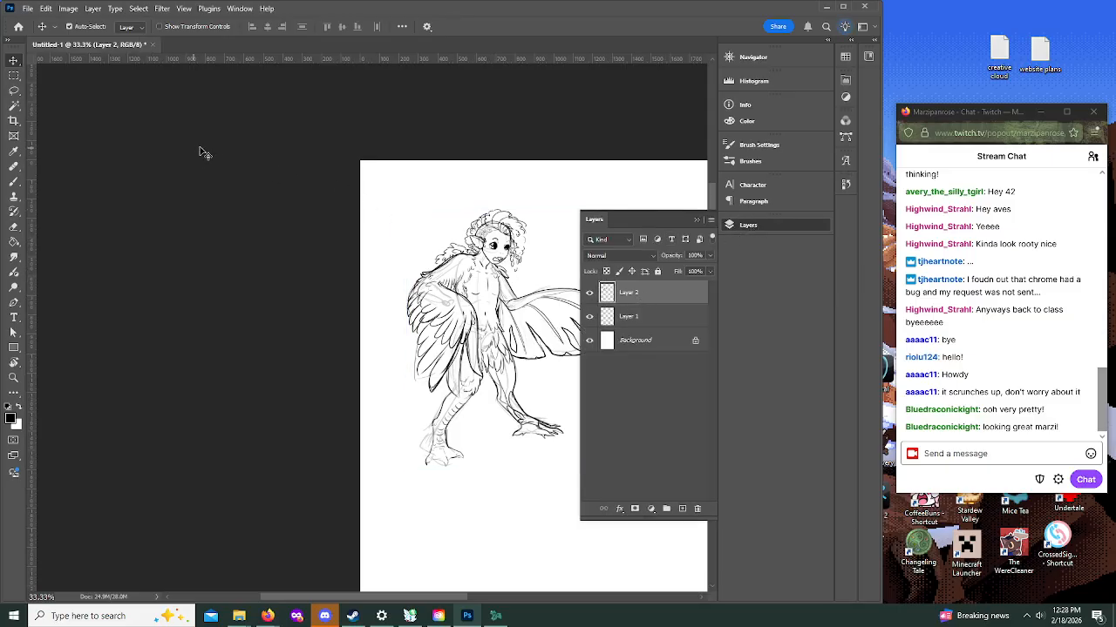
Step: Rotate the Layer 2 line art clockwise by 3.53 degrees and hide the rough sketch on Layer 1
key(ctrl+t)
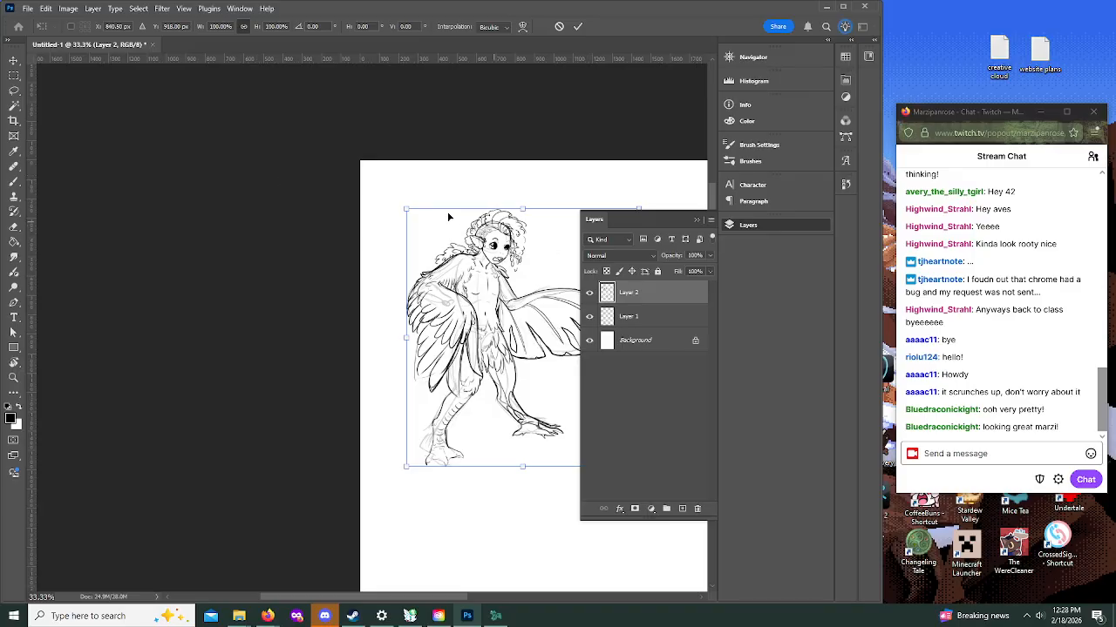
drag(399, 207, 407, 199)
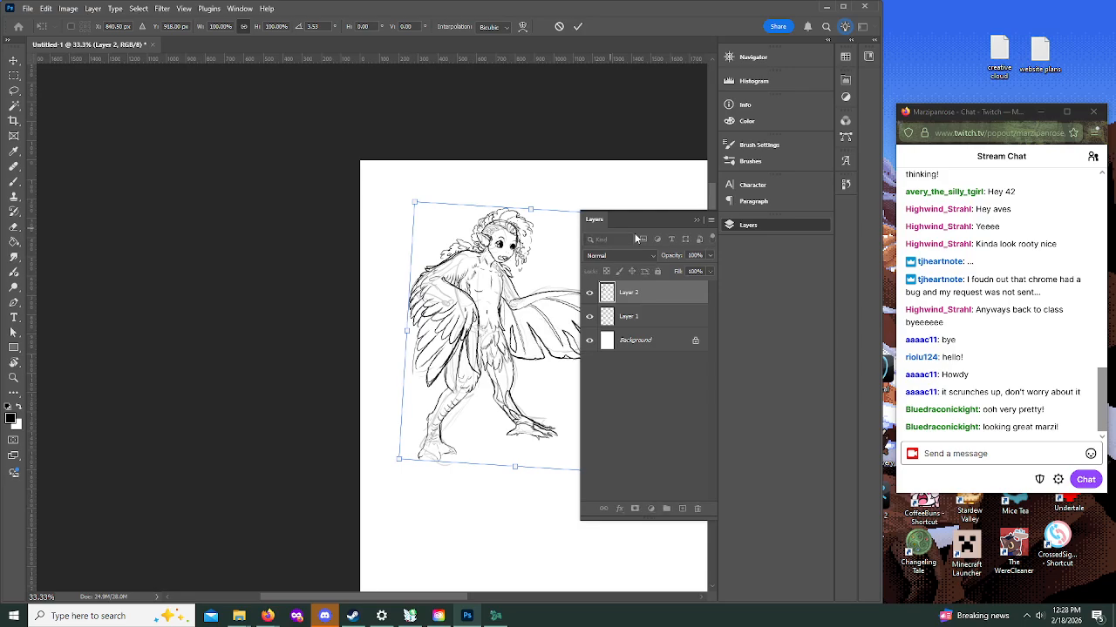
click(696, 220)
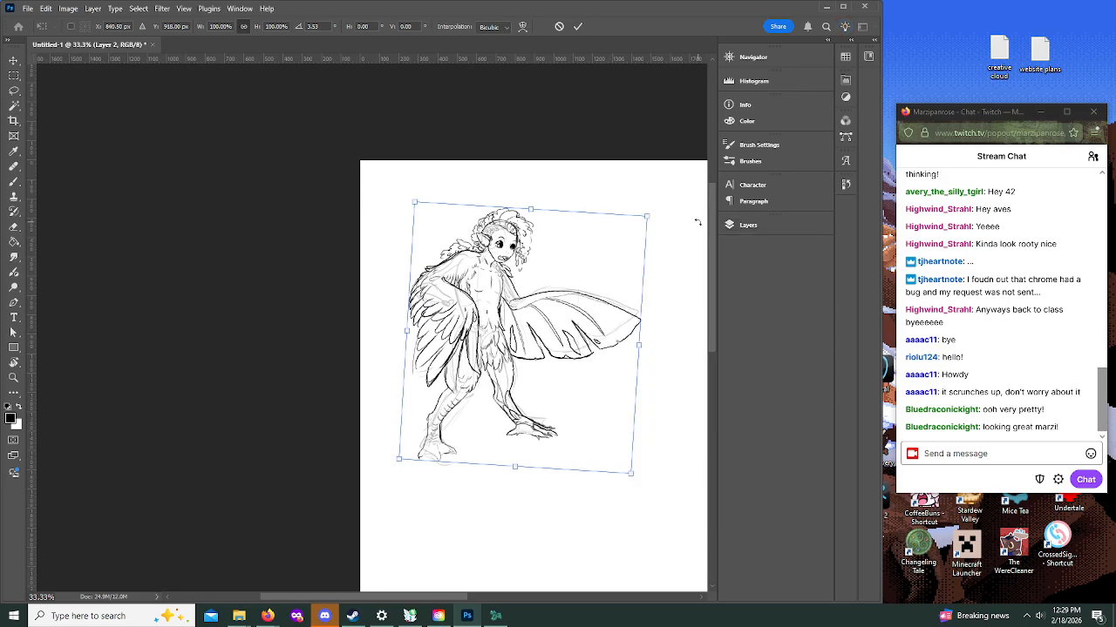
click(578, 27)
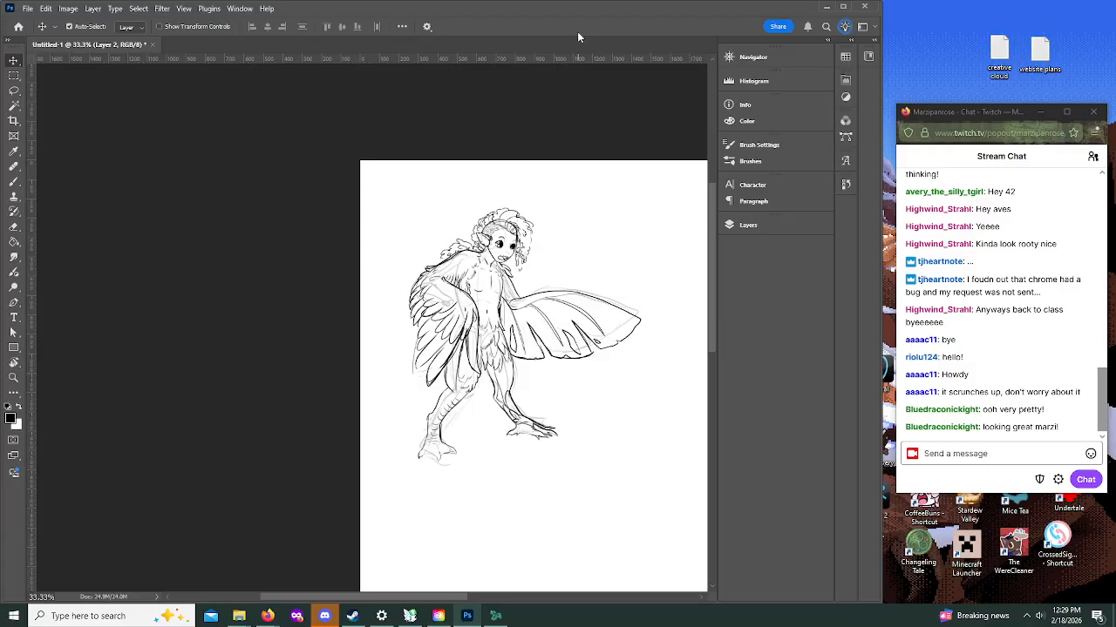
click(748, 225)
click(589, 316)
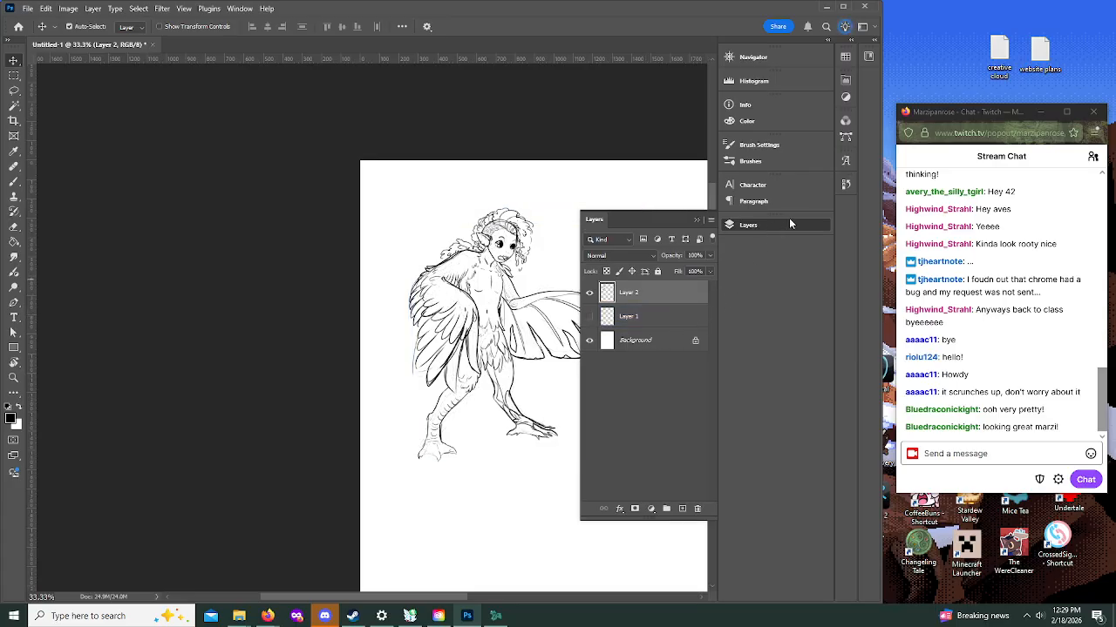
Step: Lasso both legs, scale them to 112.20%, rotate them slightly clockwise, align them under the hips, and clear the selection
click(14, 89)
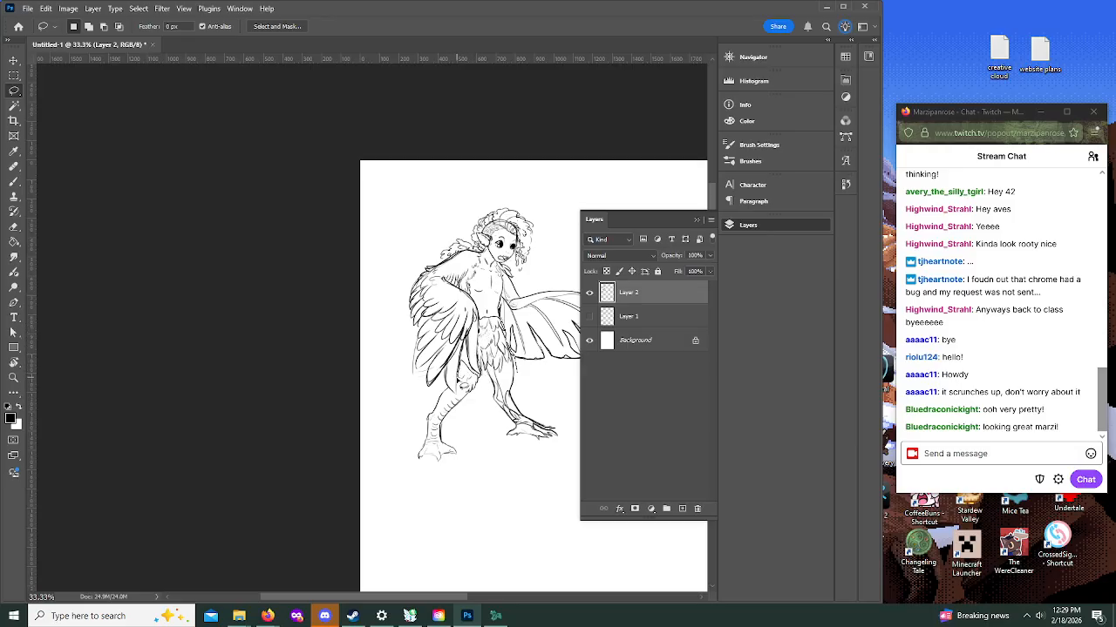
mouse_move(440, 397)
mouse_down()
mouse_move(427, 491)
mouse_move(546, 470)
mouse_move(564, 447)
mouse_move(521, 375)
mouse_up()
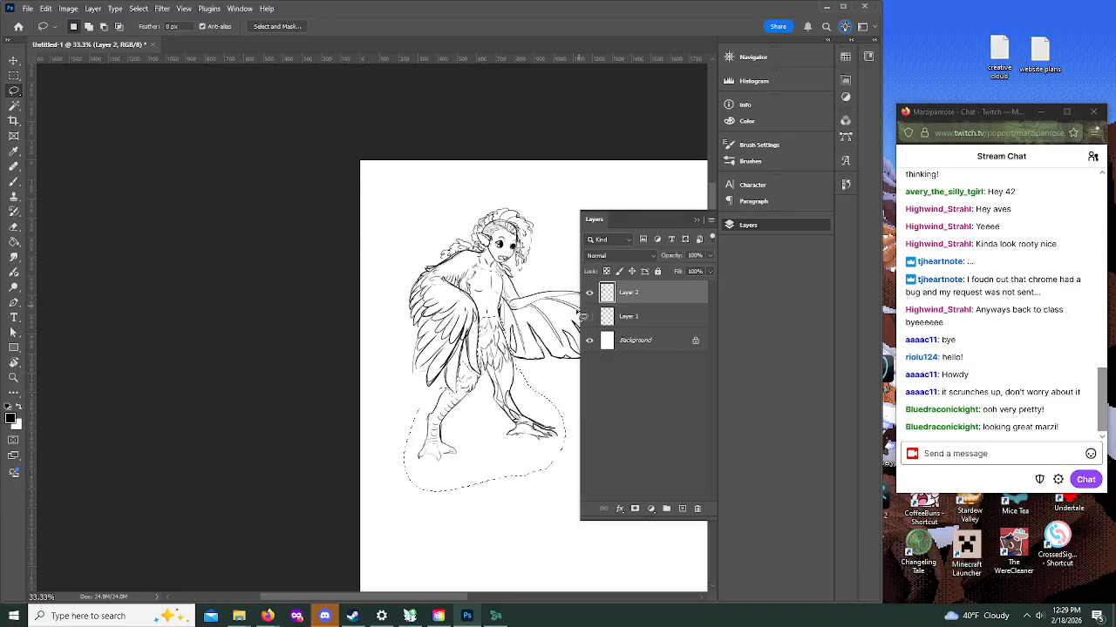
key(ctrl+t)
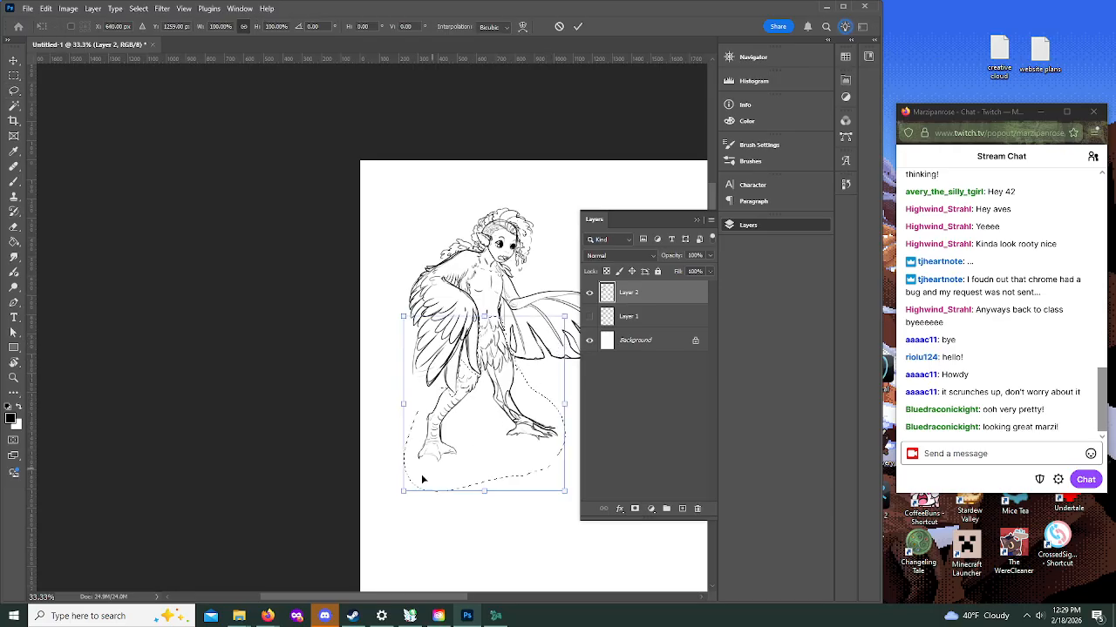
drag(402, 492, 382, 513)
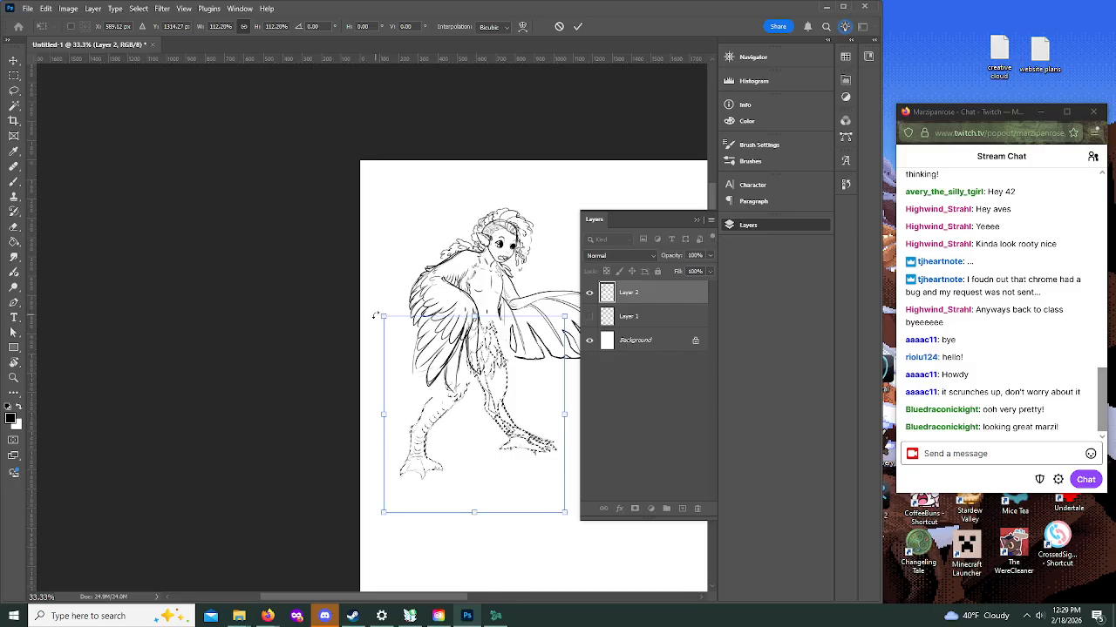
drag(373, 315, 396, 297)
mouse_move(473, 451)
mouse_down()
mouse_move(487, 445)
mouse_move(475, 444)
mouse_up()
click(577, 26)
key(ctrl+d)
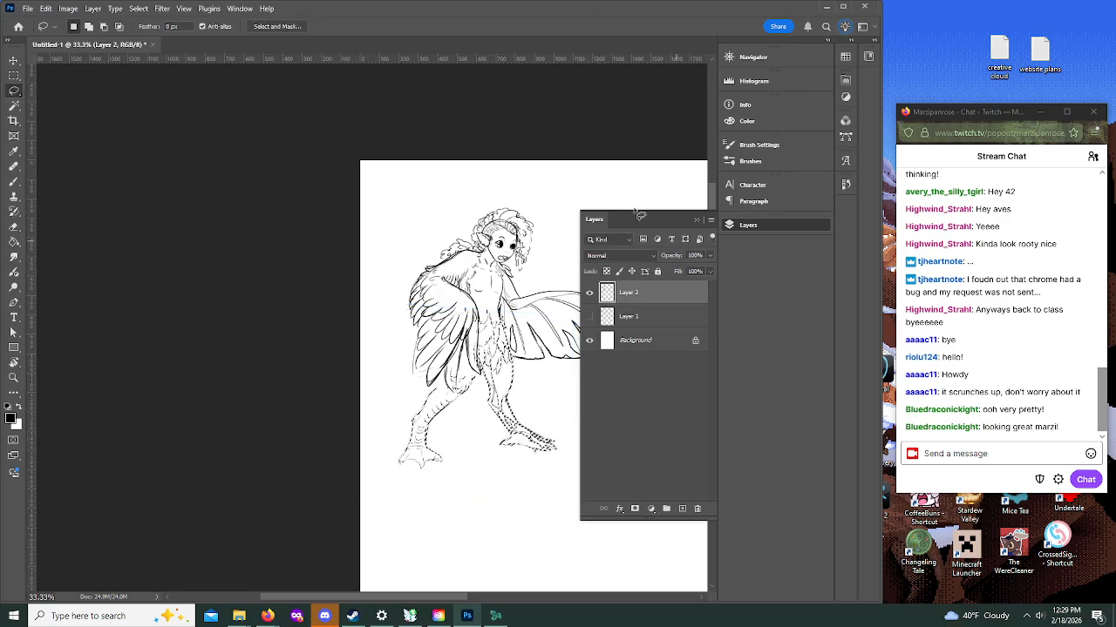
click(161, 10)
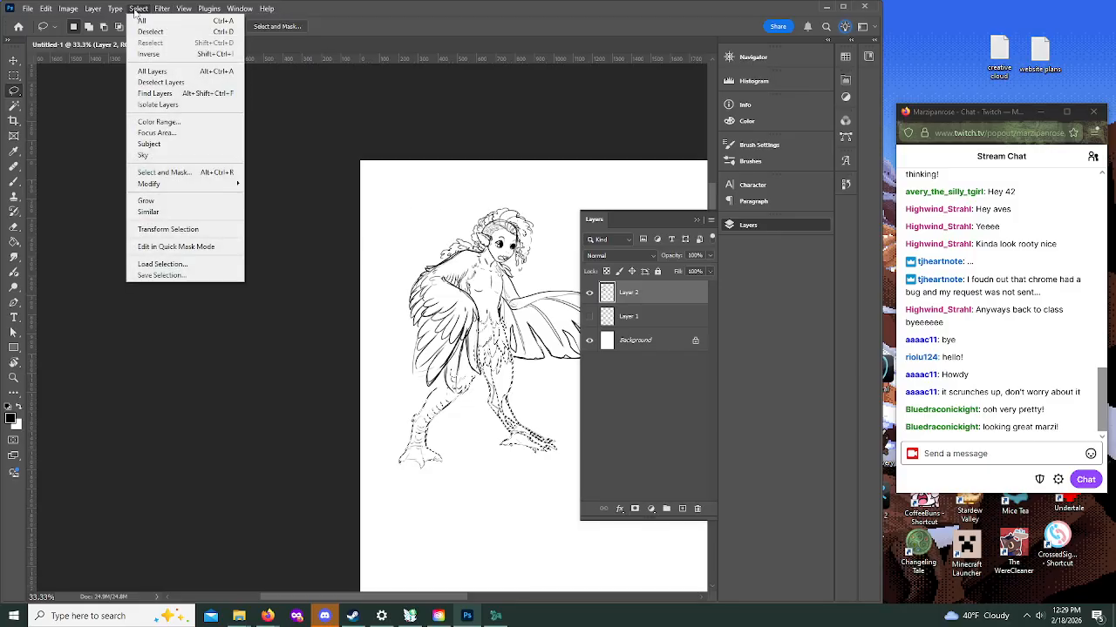
click(150, 32)
click(697, 219)
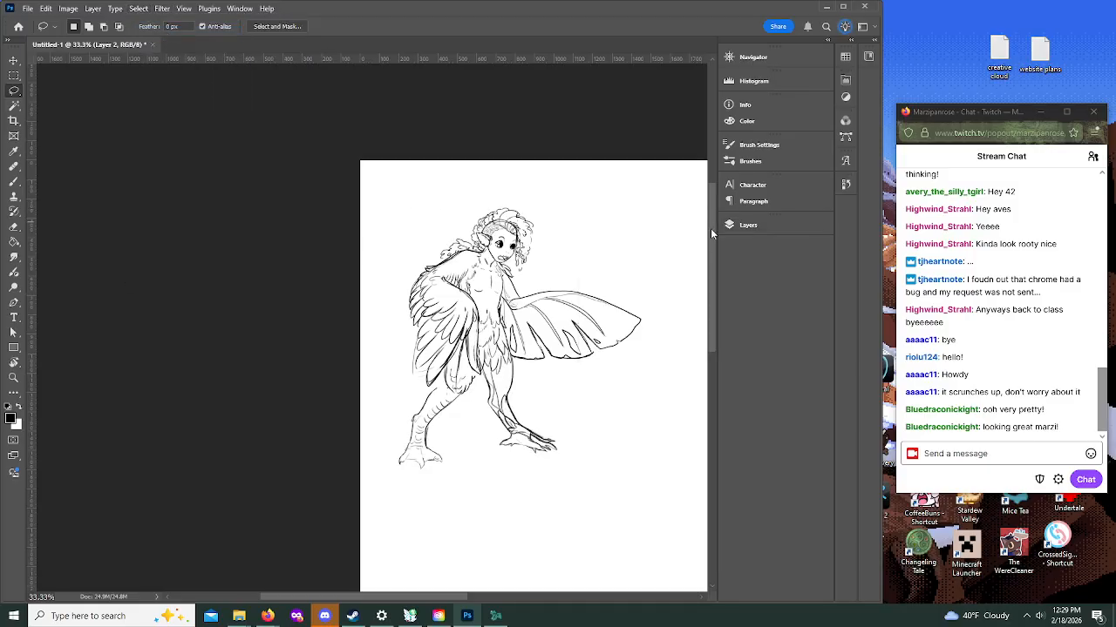
Step: Paint pointed feather tips at the lower back end of the folded wing and add a line along the hip
scroll(711, 279, up, 2)
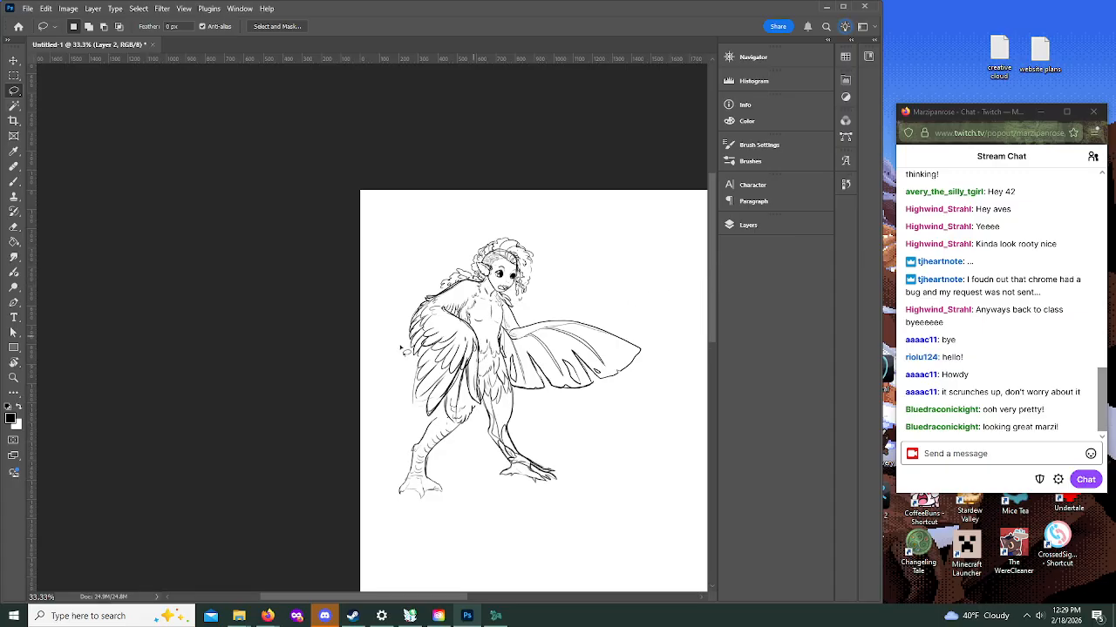
click(14, 181)
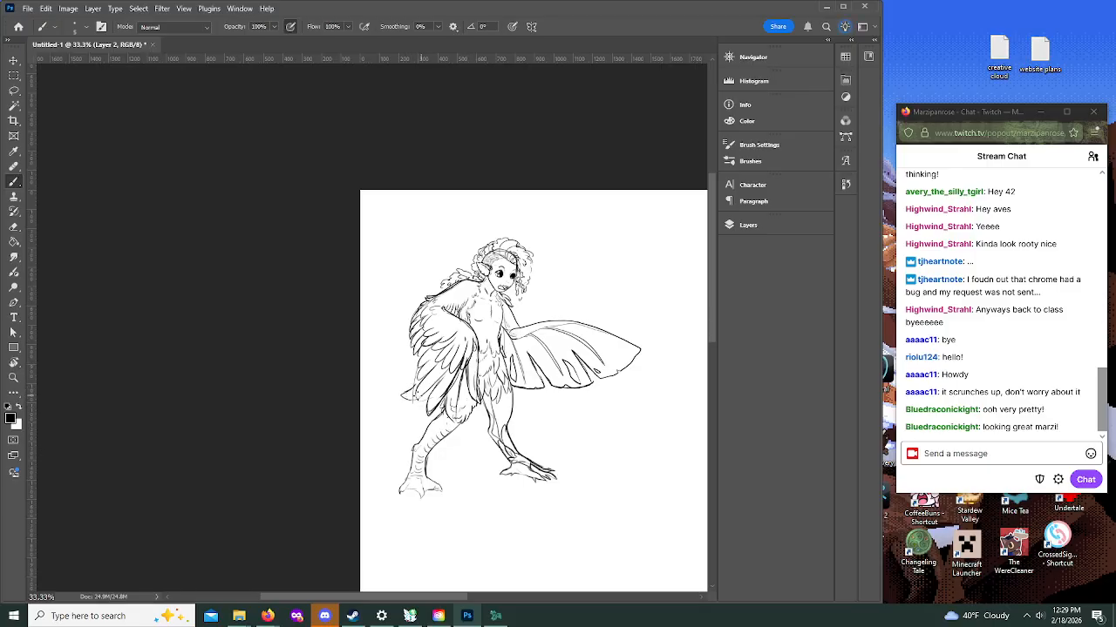
drag(412, 391, 402, 398)
drag(495, 340, 509, 374)
Step: Lasso the head and hair, scale them to 94.84%, rotate them clockwise by 4.44 degrees, reposition them on the neck, and deselect
key(z)
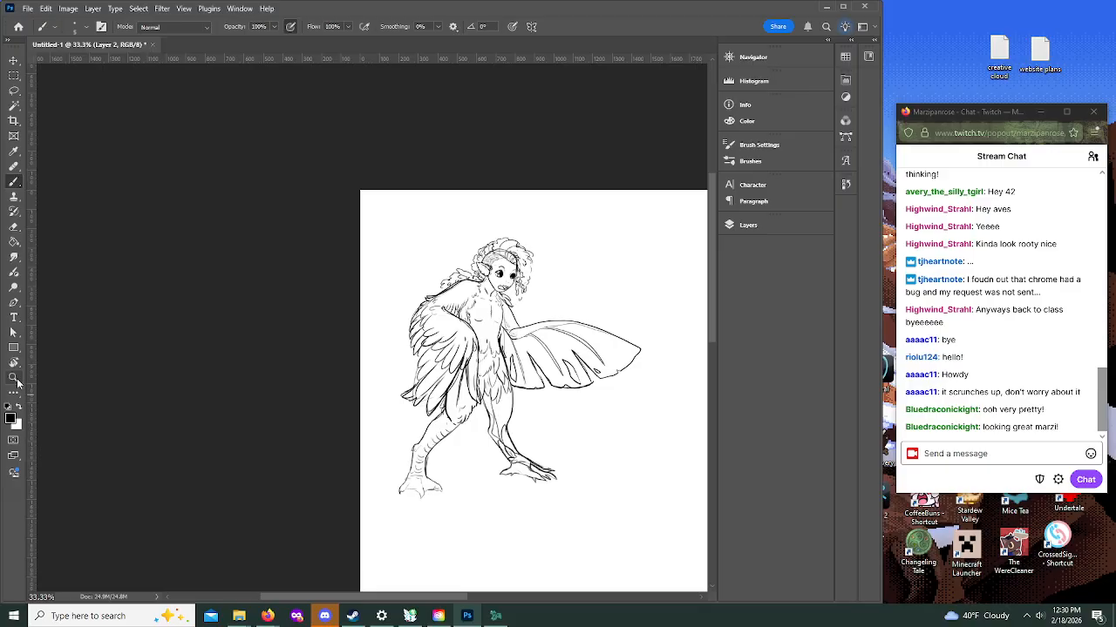
alt+click(519, 235)
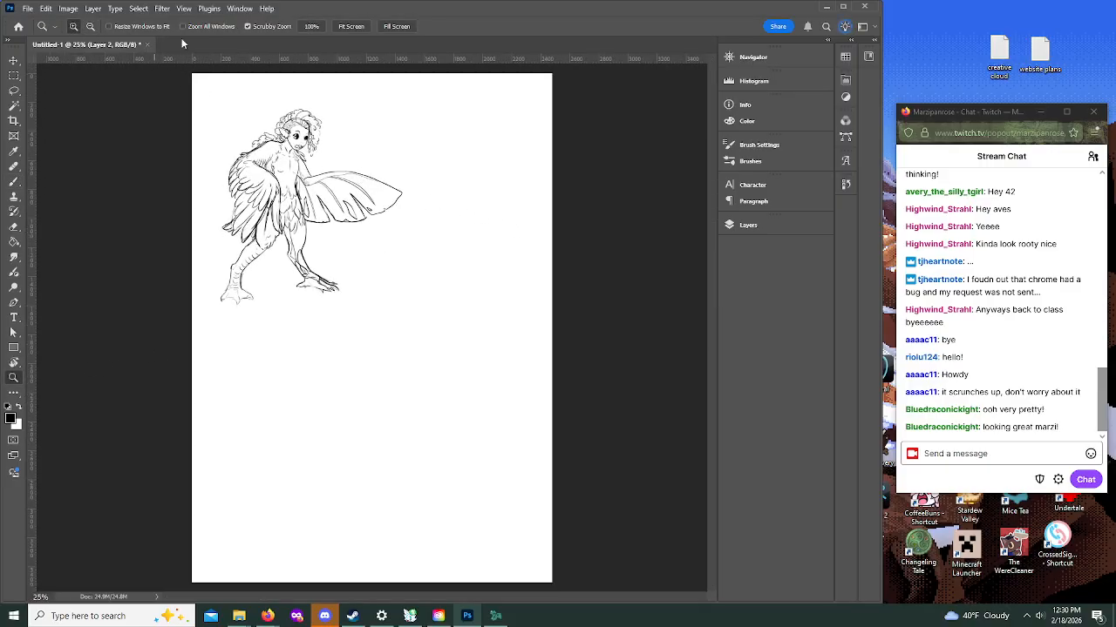
click(301, 108)
click(297, 105)
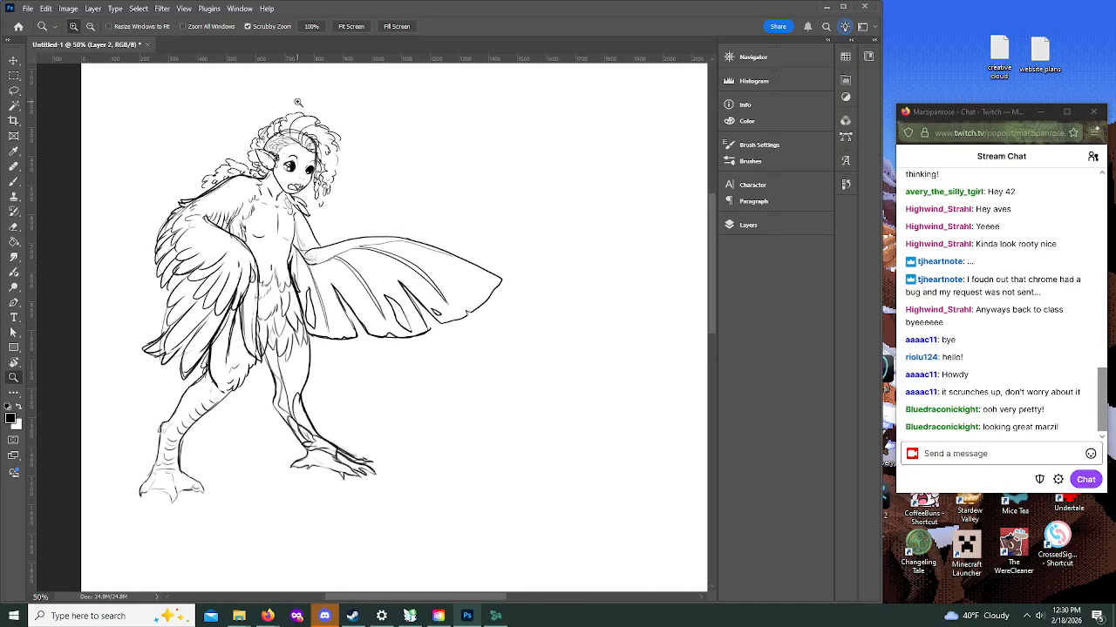
click(296, 102)
click(298, 101)
click(14, 89)
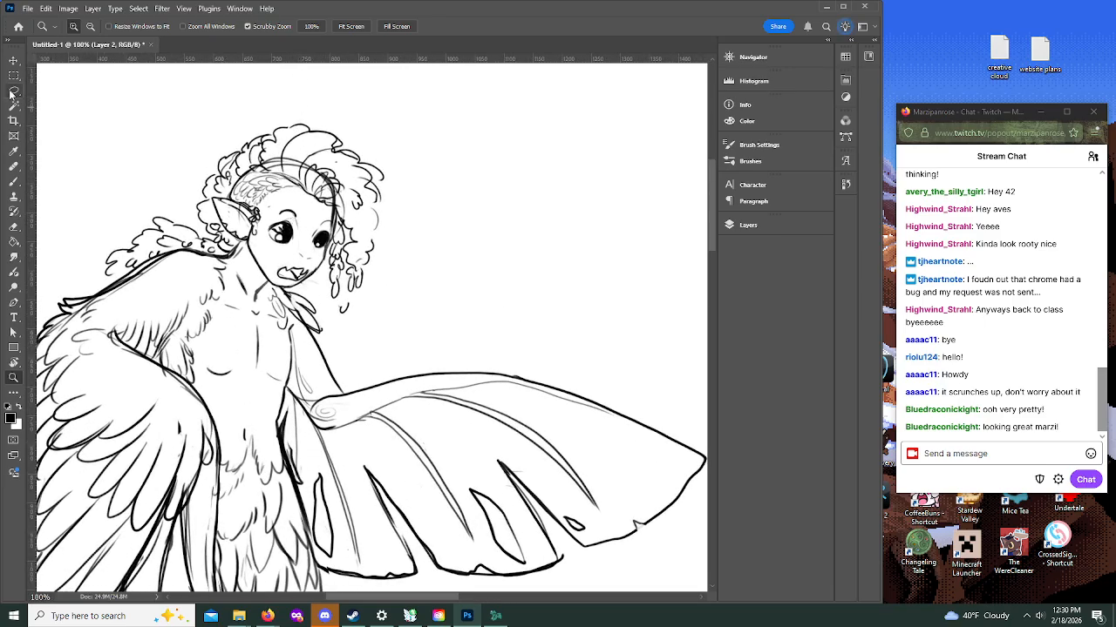
mouse_move(120, 249)
mouse_down()
mouse_move(103, 277)
mouse_move(249, 251)
mouse_move(277, 289)
mouse_move(342, 323)
mouse_move(430, 180)
mouse_move(144, 185)
mouse_move(127, 226)
mouse_up()
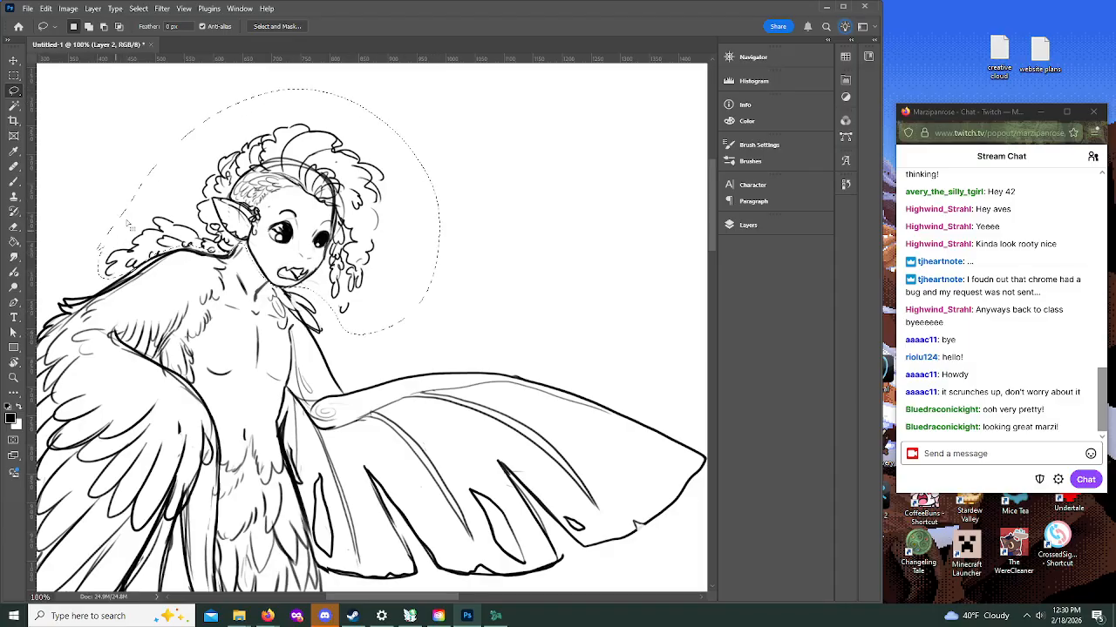
key(ctrl+t)
drag(440, 88, 421, 101)
drag(461, 318, 411, 249)
drag(340, 189, 347, 186)
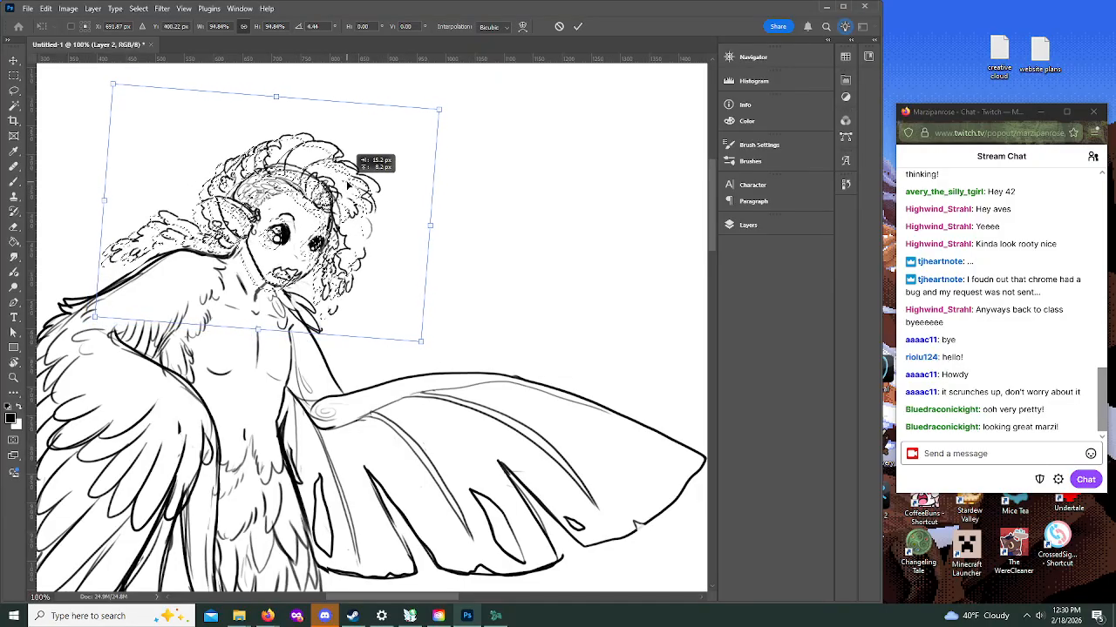
click(577, 27)
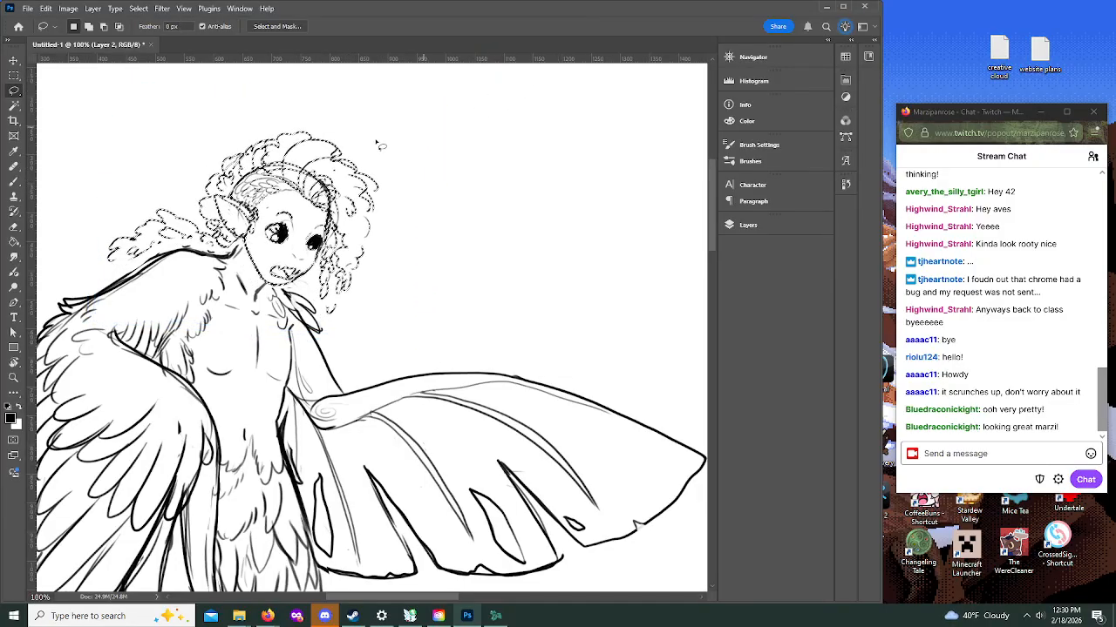
click(138, 8)
click(157, 27)
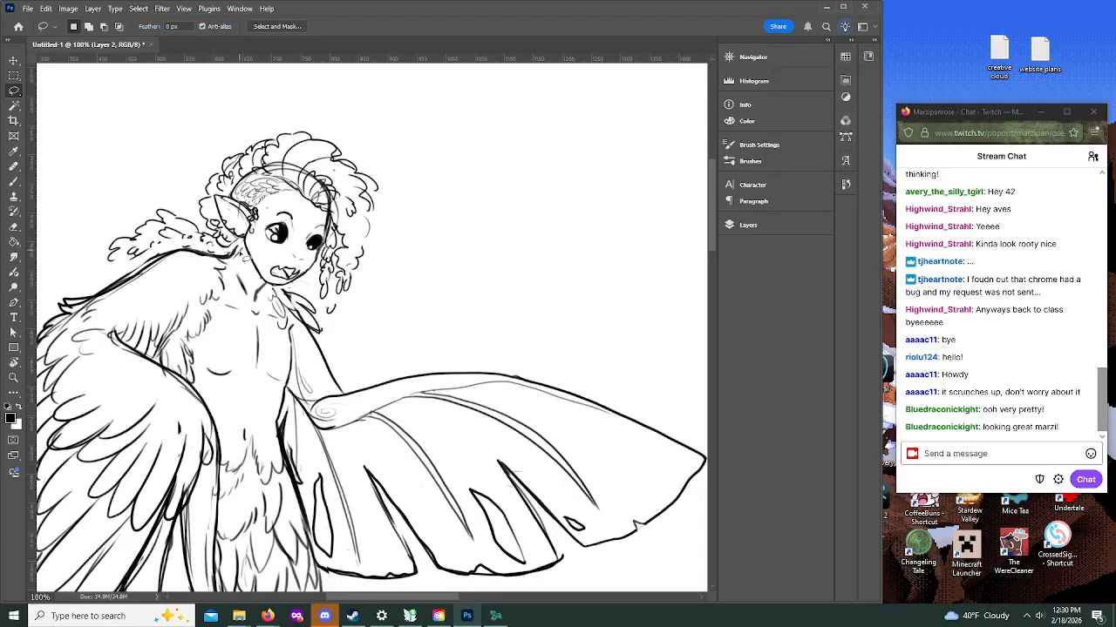
Step: Replace the curls trailing behind the neck with a ruff of dark, jagged feather tufts along the shoulder line
click(14, 181)
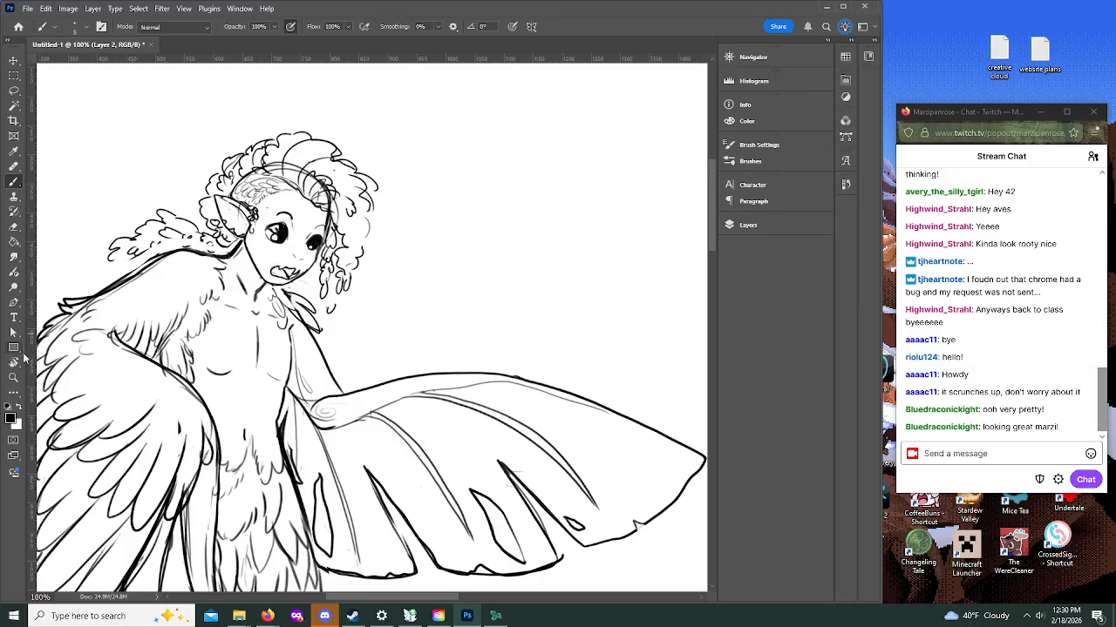
mouse_move(147, 256)
mouse_down()
mouse_move(120, 248)
mouse_move(106, 267)
mouse_up()
mouse_move(166, 227)
mouse_down()
mouse_move(175, 216)
mouse_move(155, 248)
mouse_up()
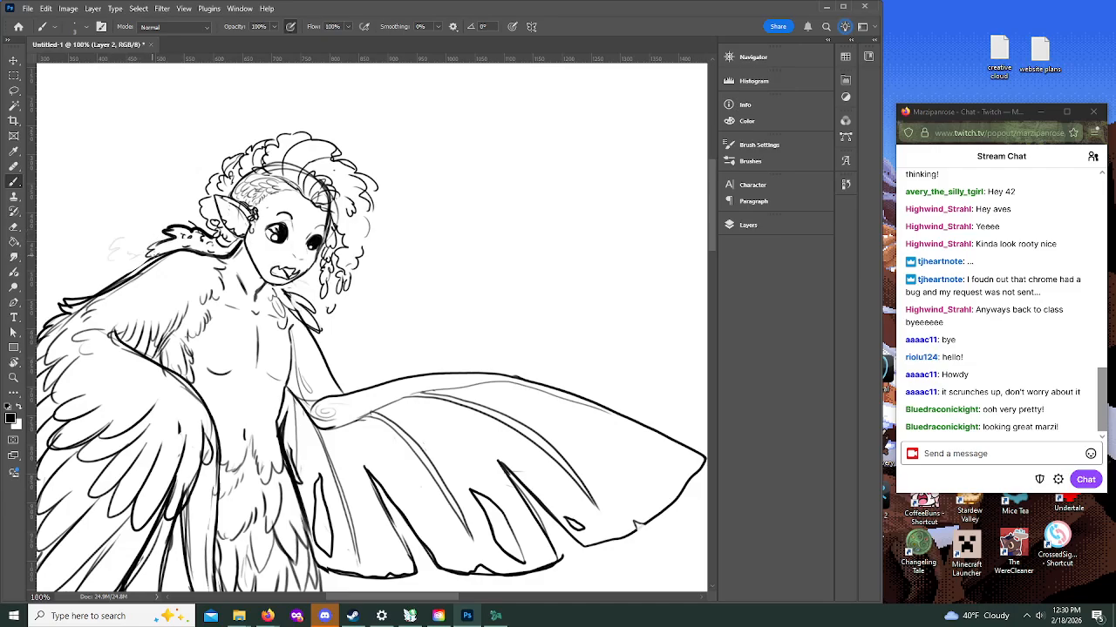
drag(148, 248, 163, 237)
right_click(137, 258)
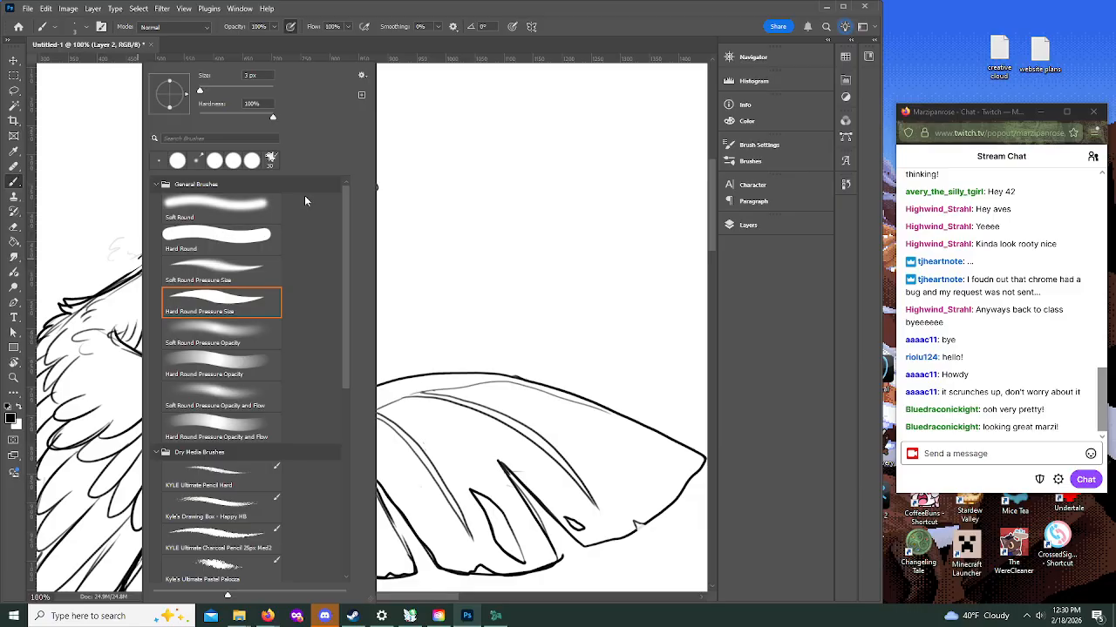
click(558, 24)
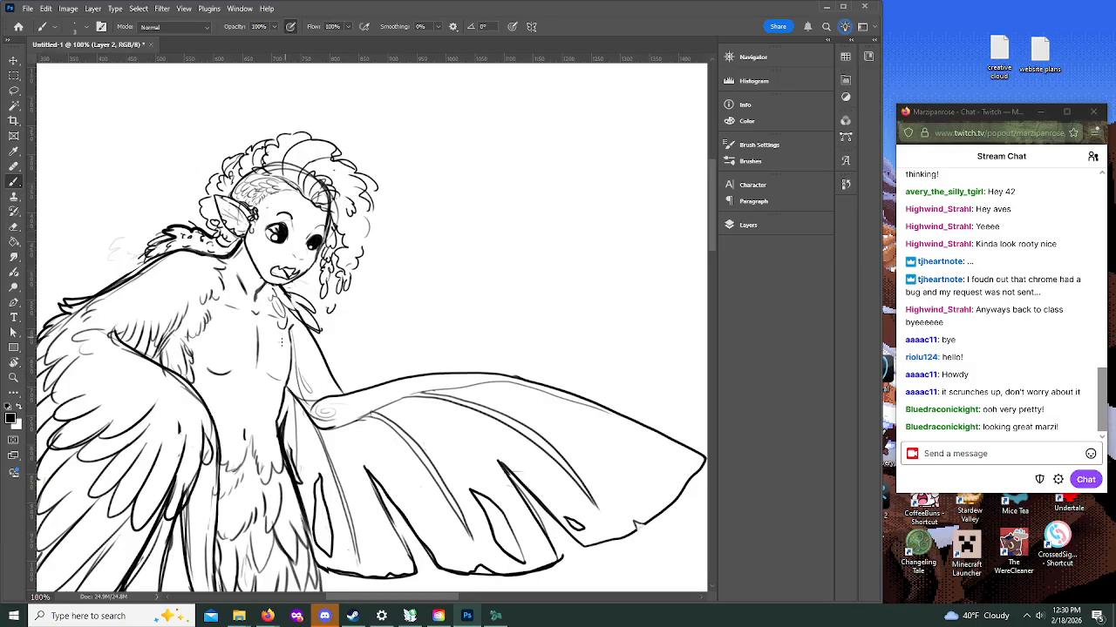
Step: Undo the last stroke and redraw the contour along the far side of the chest
key(ctrl+z)
drag(259, 367, 293, 324)
click(13, 377)
click(91, 26)
click(366, 277)
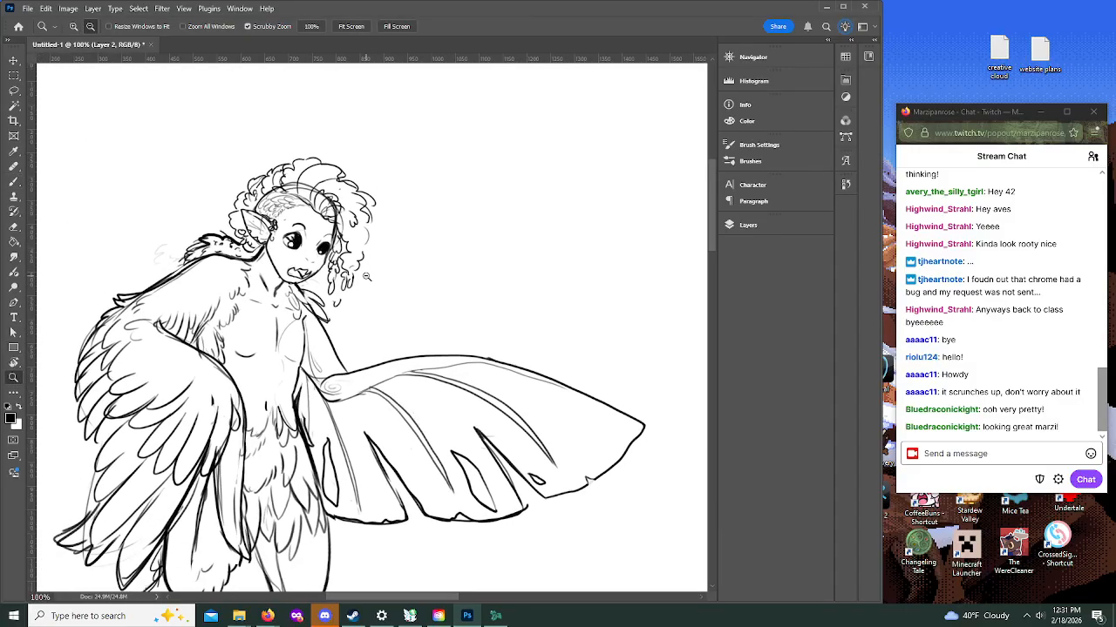
Step: Paint dark feather strokes at the lower end of the folded wing, where it overlaps the feathered thigh
click(366, 277)
click(590, 315)
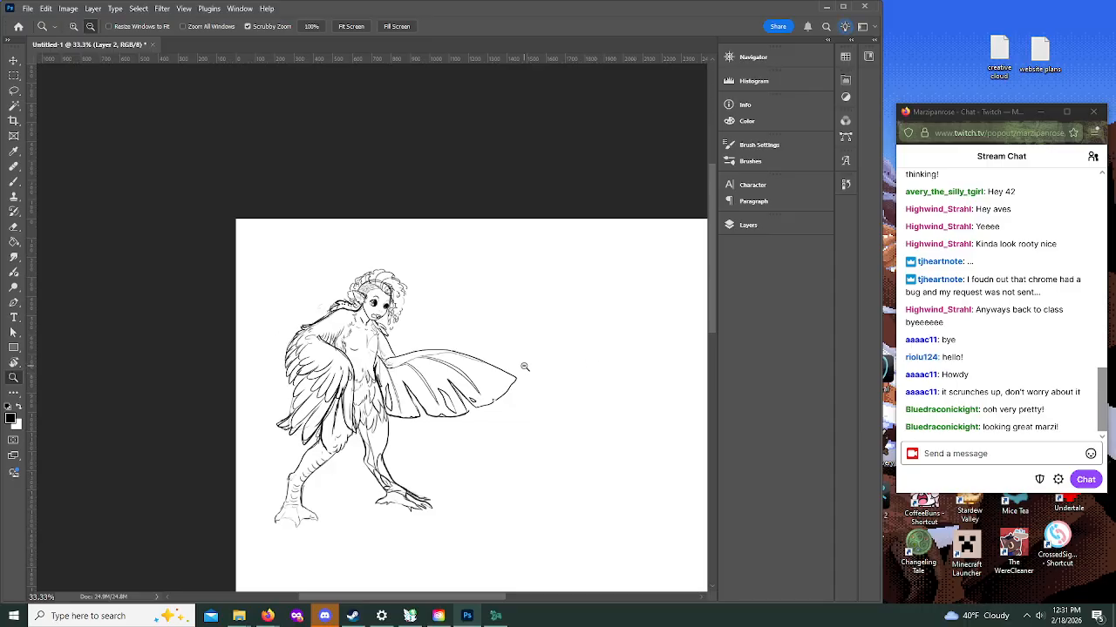
alt+click(392, 388)
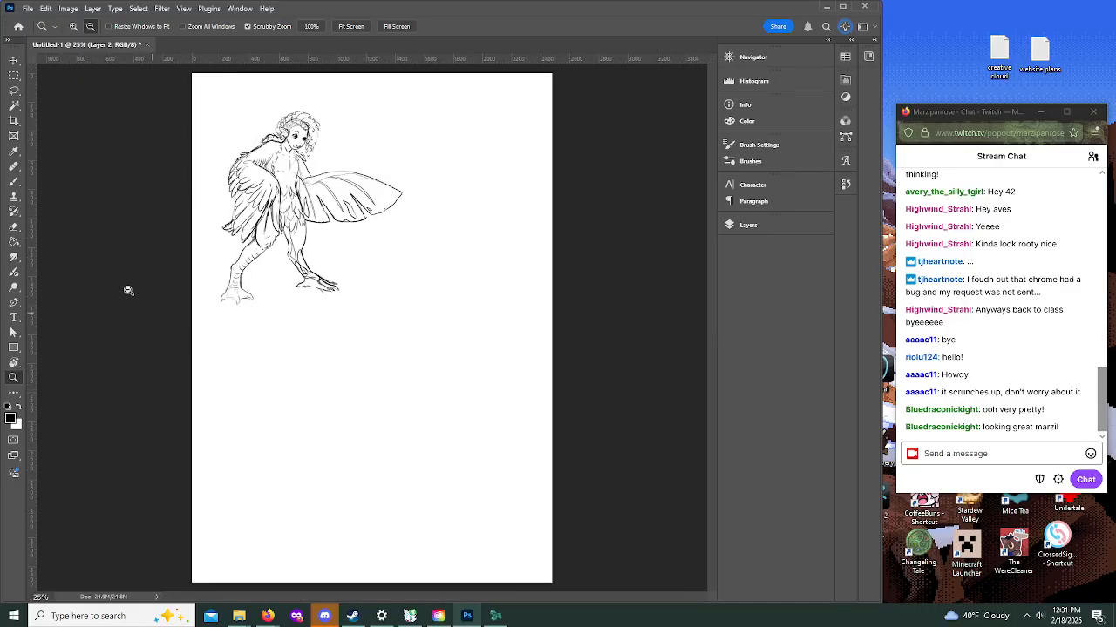
click(275, 171)
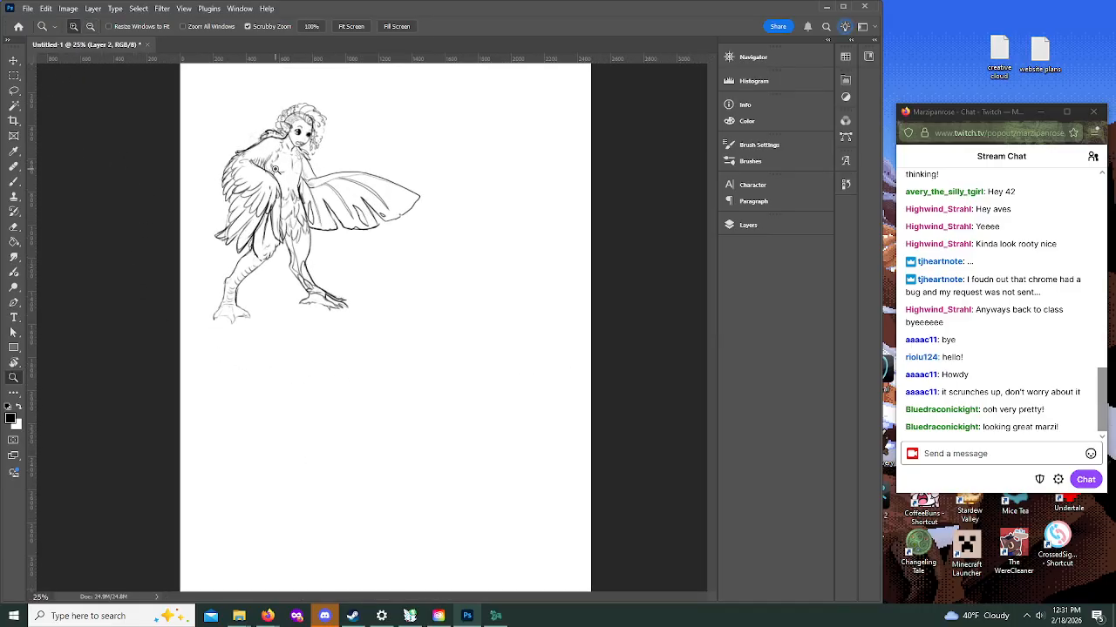
click(255, 168)
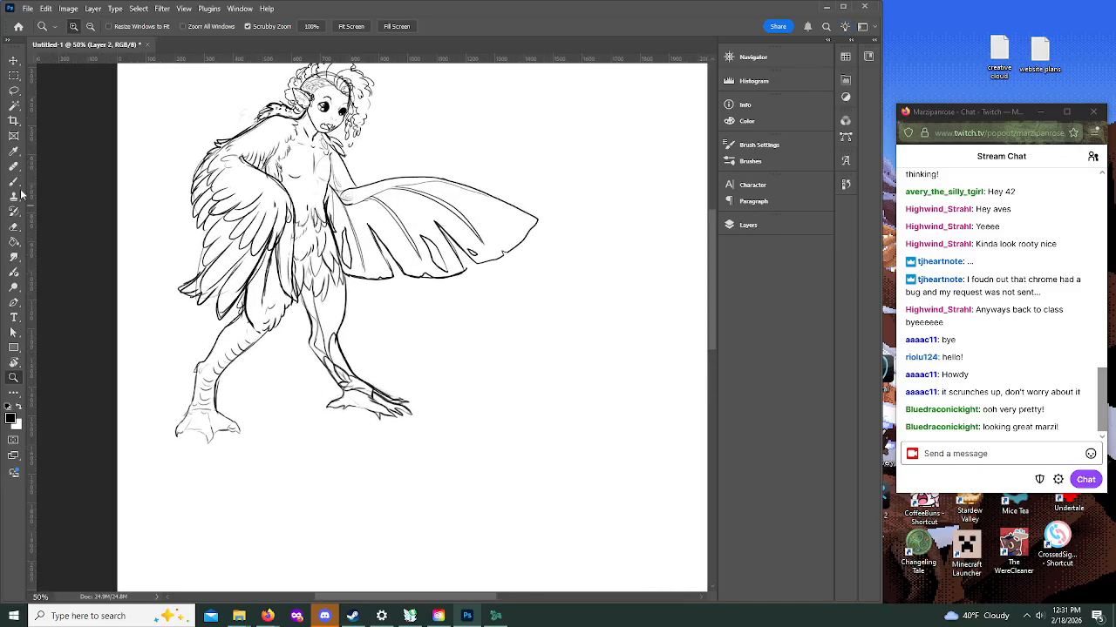
key(b)
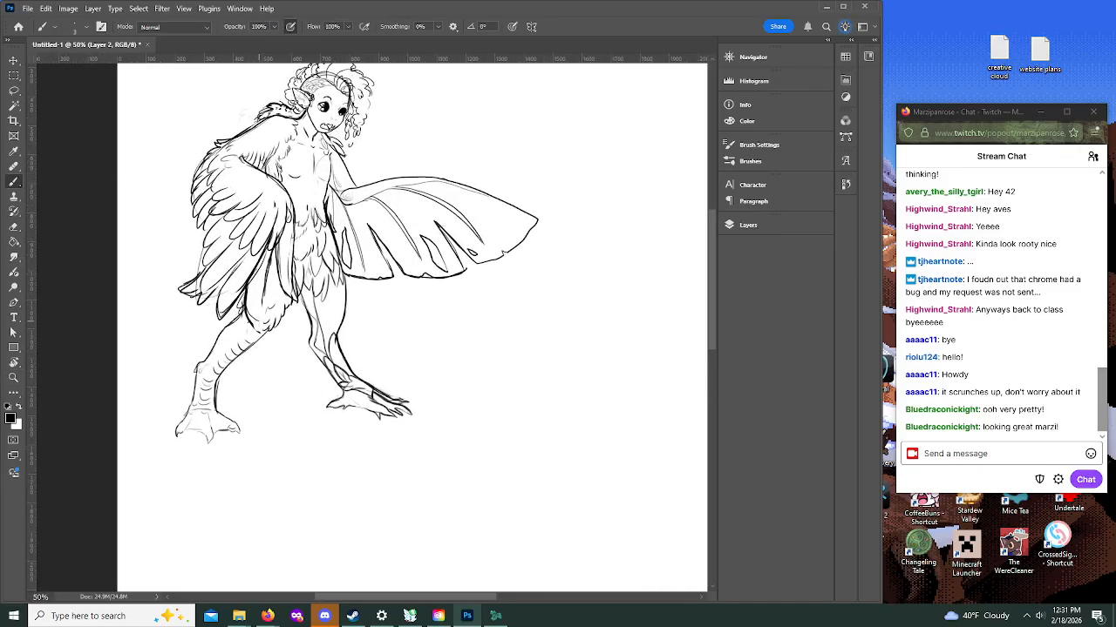
drag(258, 310, 244, 330)
drag(264, 294, 258, 333)
mouse_move(264, 289)
mouse_down()
mouse_move(259, 331)
mouse_move(247, 311)
mouse_move(257, 324)
mouse_up()
Step: Enlarge the brush and hand-letter the character's name with an exclamation mark beside the harpy's head
drag(711, 259, 715, 232)
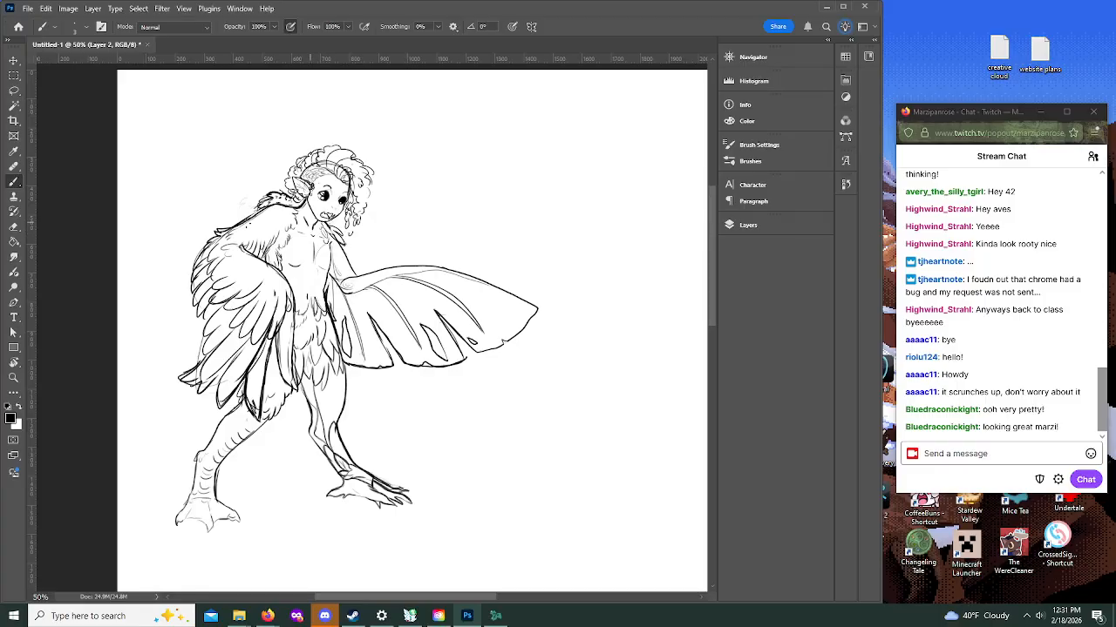
drag(148, 200, 149, 184)
key(bracketright)
mouse_move(159, 196)
mouse_down()
mouse_move(149, 201)
mouse_move(186, 189)
mouse_move(200, 202)
mouse_move(198, 176)
mouse_move(209, 190)
mouse_up()
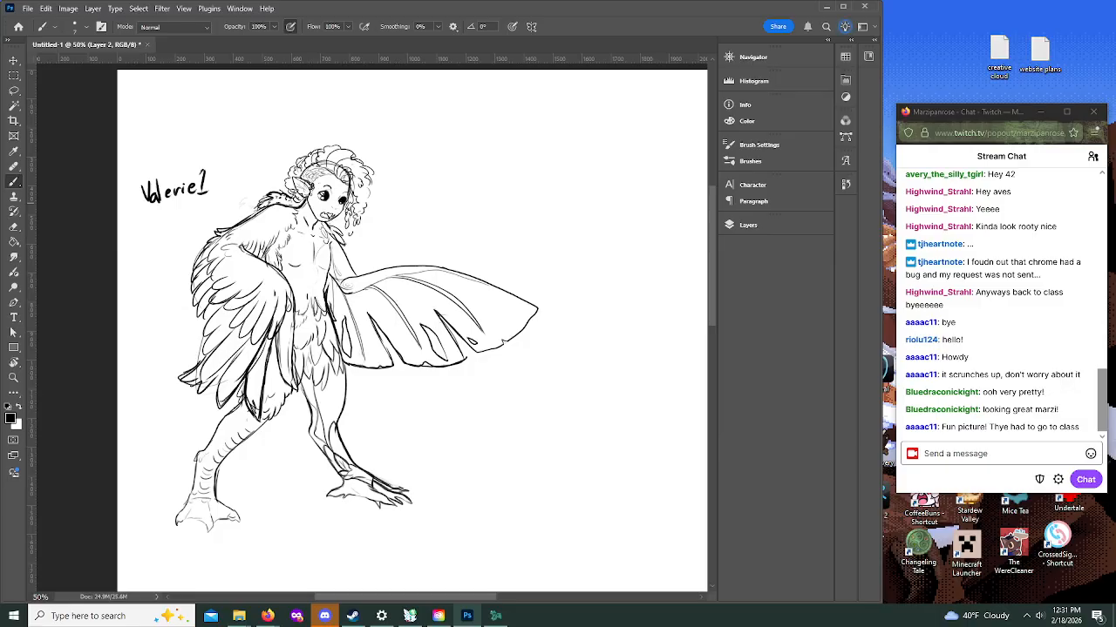
Step: Switch to Firefox and close the Drive reference tab and the window holding the floran, monstera and wisteria searches
click(268, 616)
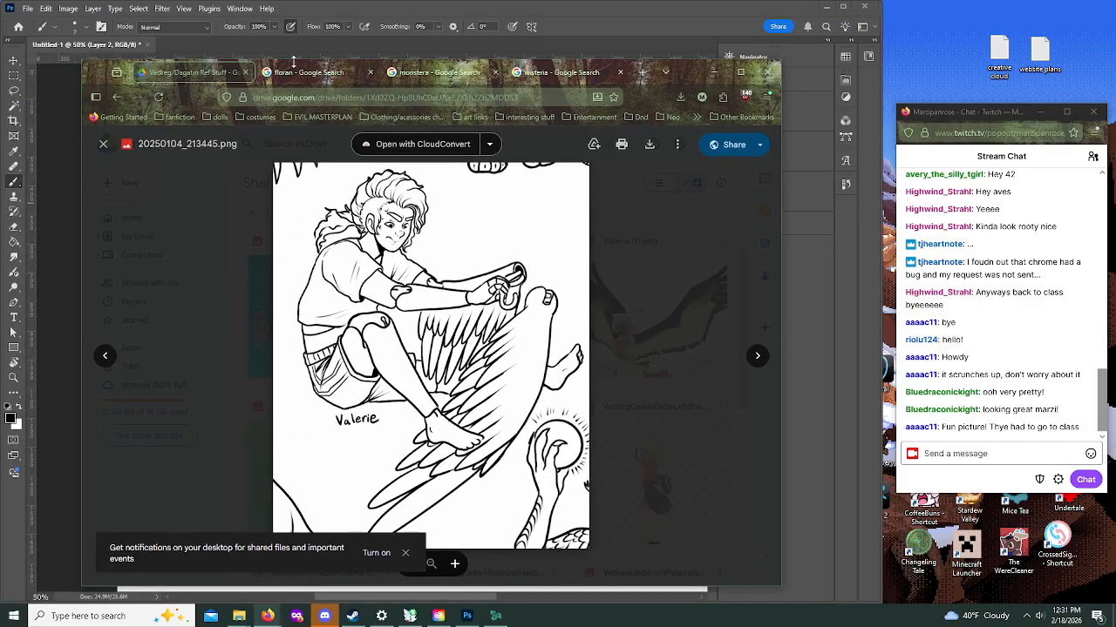
click(245, 72)
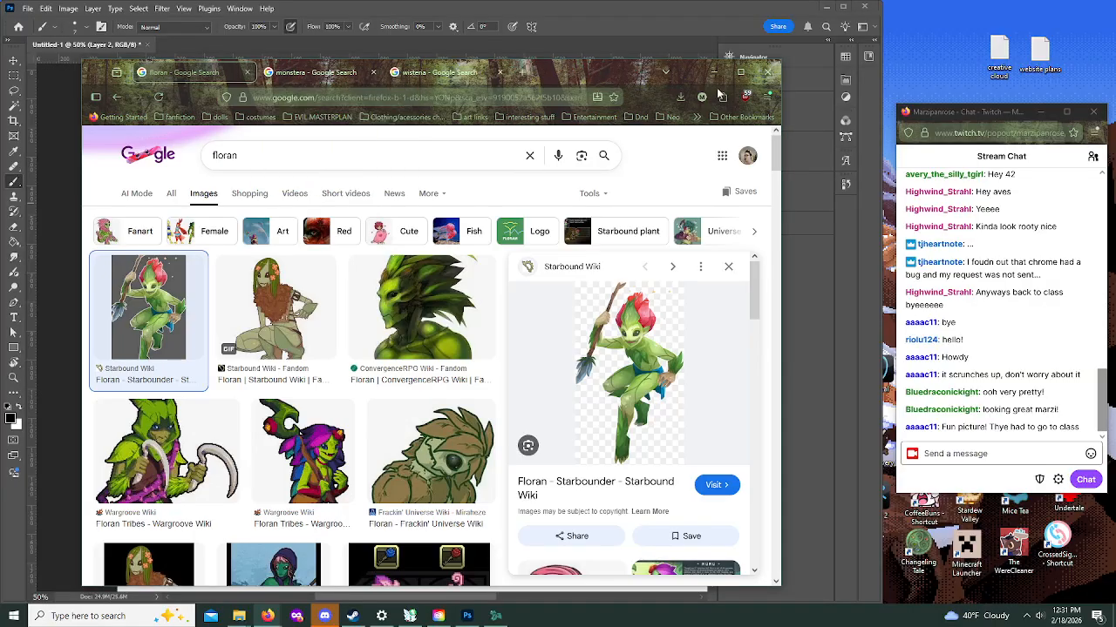
click(765, 72)
Step: Bring up the browser window with the name wheel and check the February 2026 Patron Request Stream page
drag(0, 50, 479, 55)
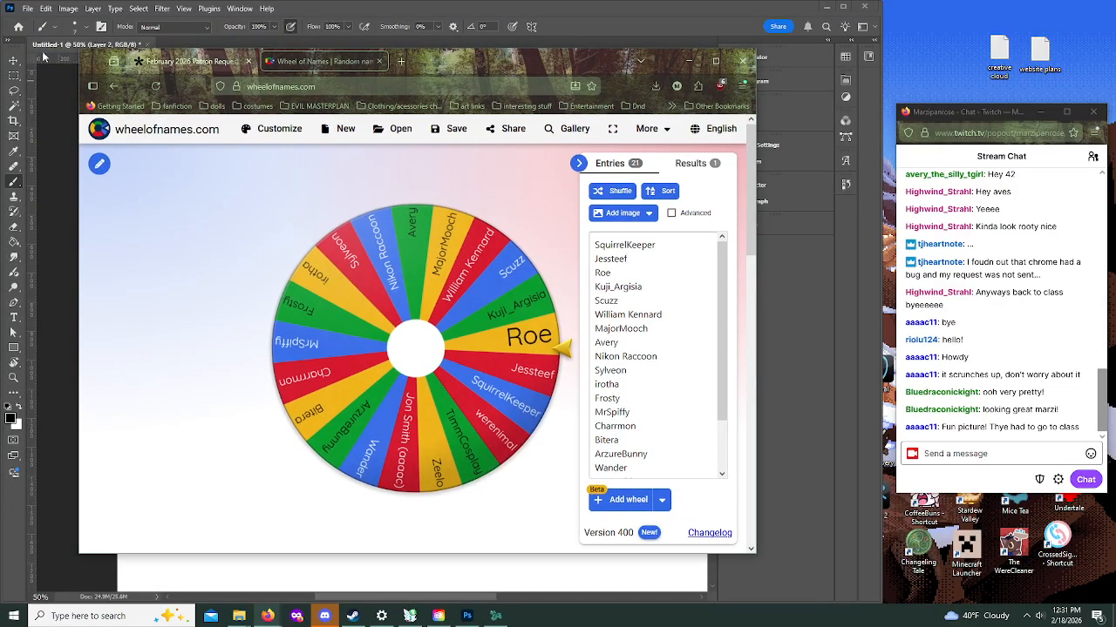
click(174, 61)
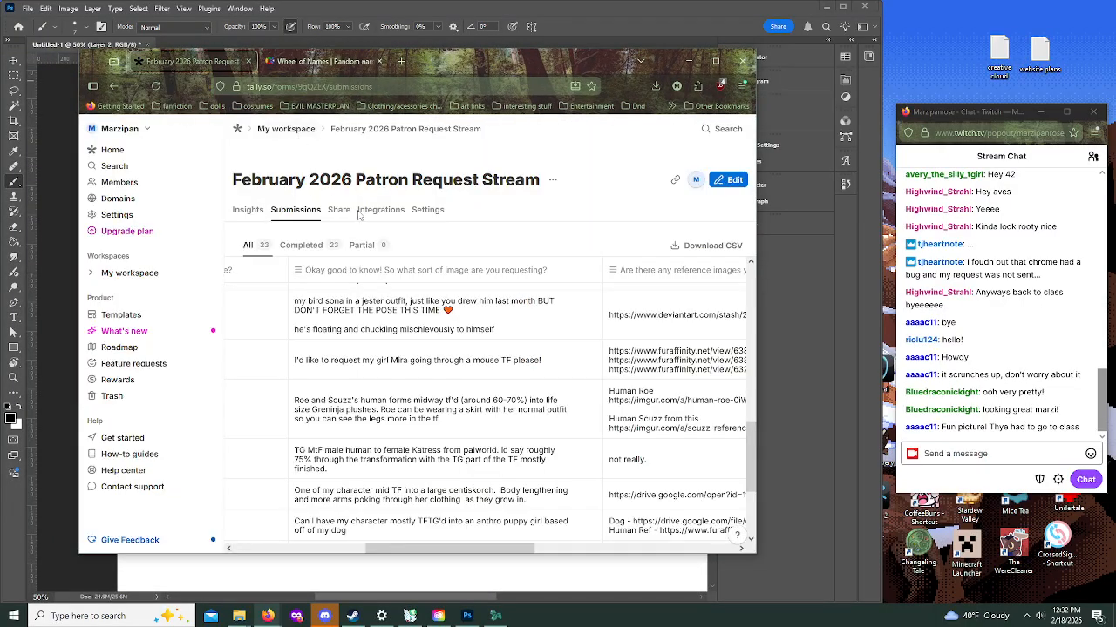
click(250, 216)
drag(573, 65, 0, 67)
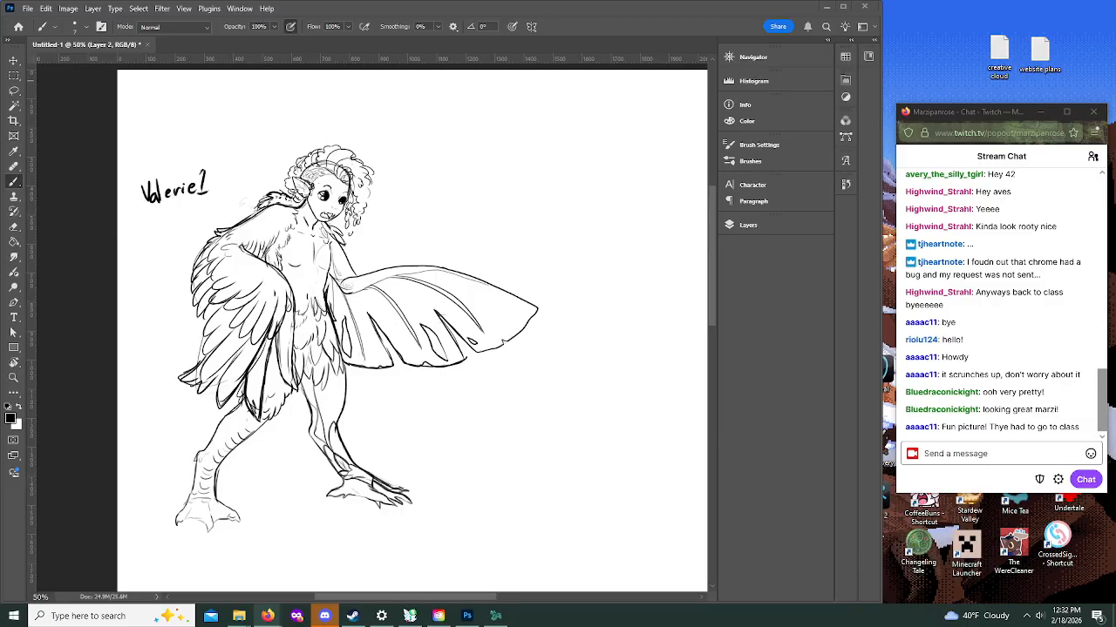
Step: Shuffle the entries on the Wheel of Names, spin for the next patron, and remove the winner from the wheel
drag(0, 76, 605, 64)
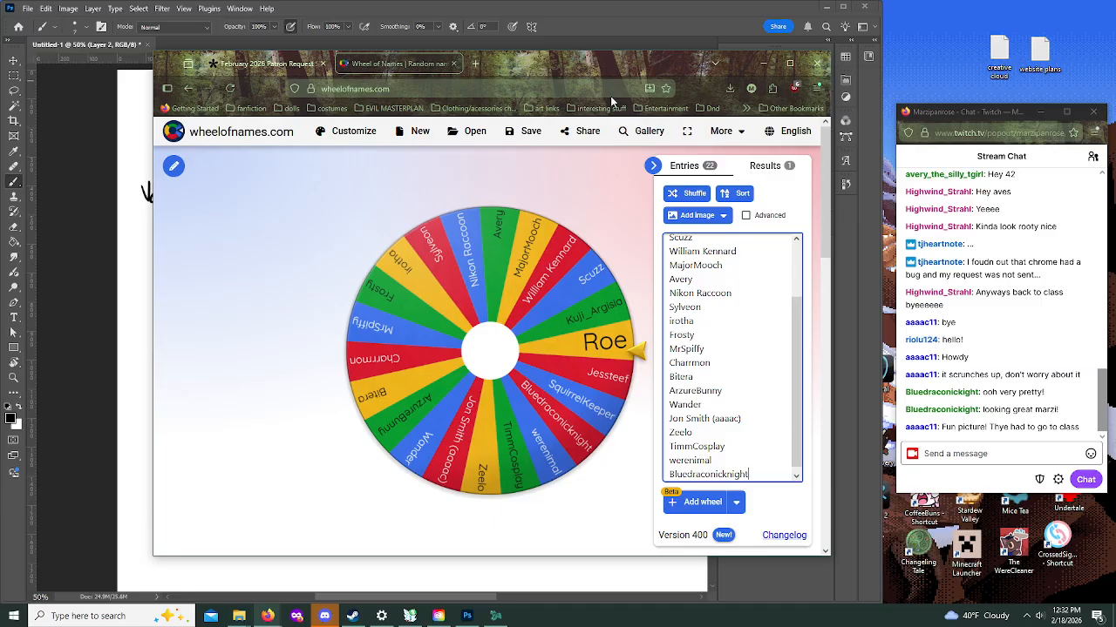
click(683, 193)
click(685, 193)
click(686, 197)
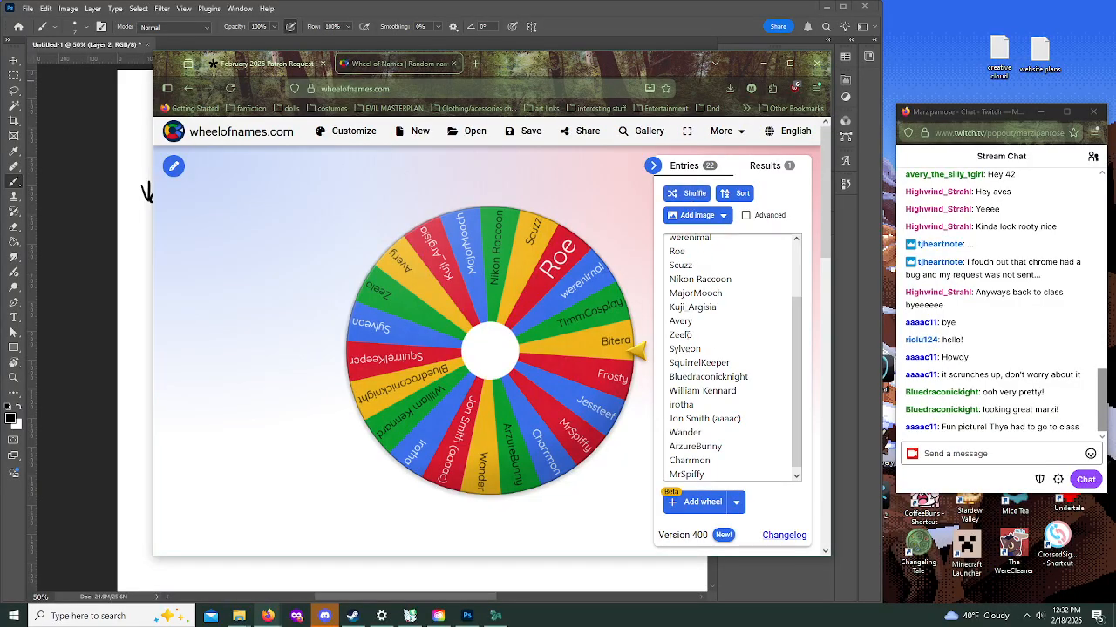
click(488, 346)
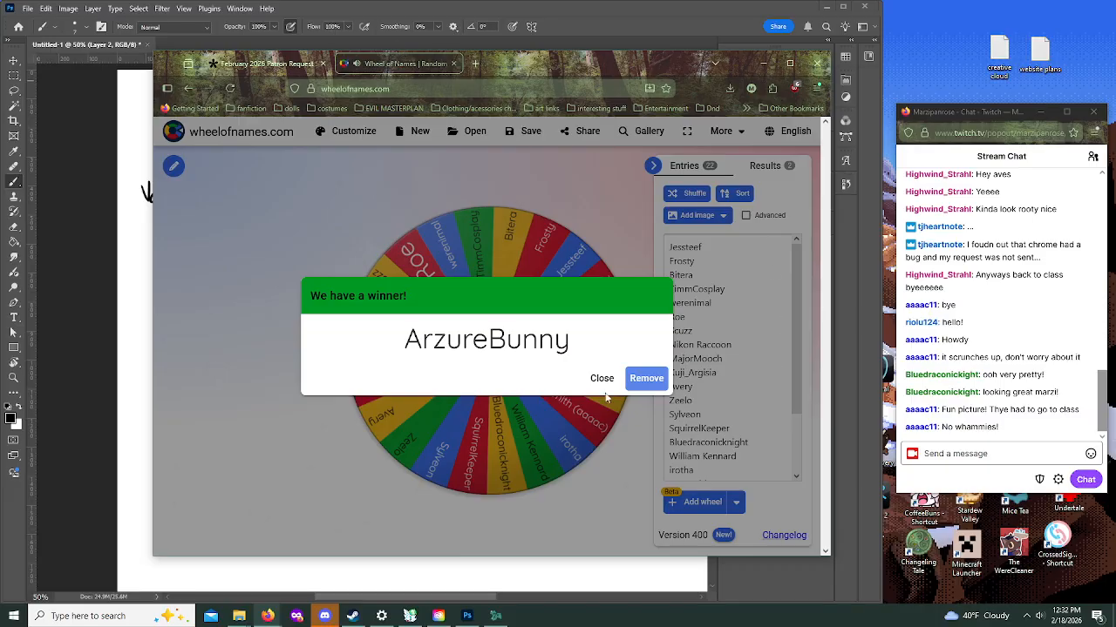
click(660, 384)
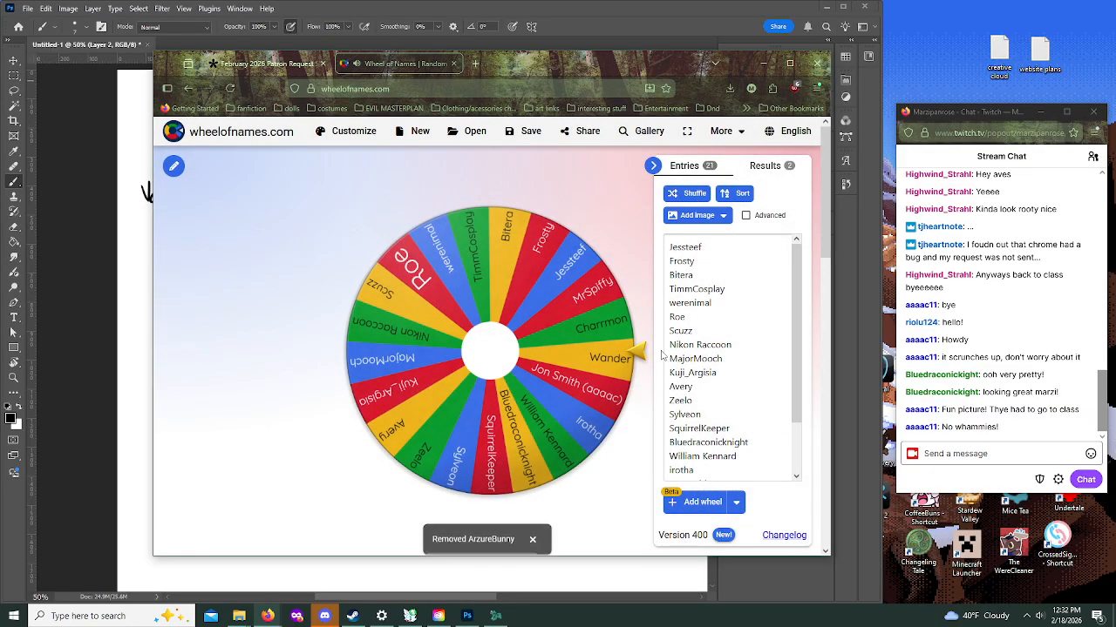
Step: Go to the winning patron's request submission and open its Fur Affinity reference link in a new Firefox window
click(261, 64)
drag(523, 61, 0, 59)
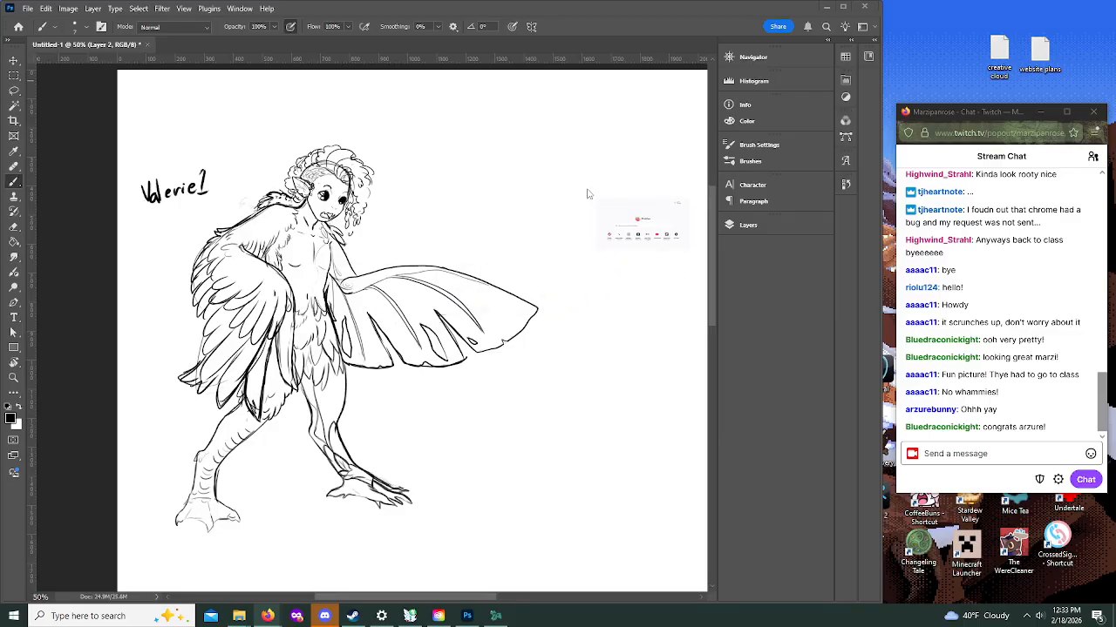
text(www.furaffinity.net/view/49636700/)
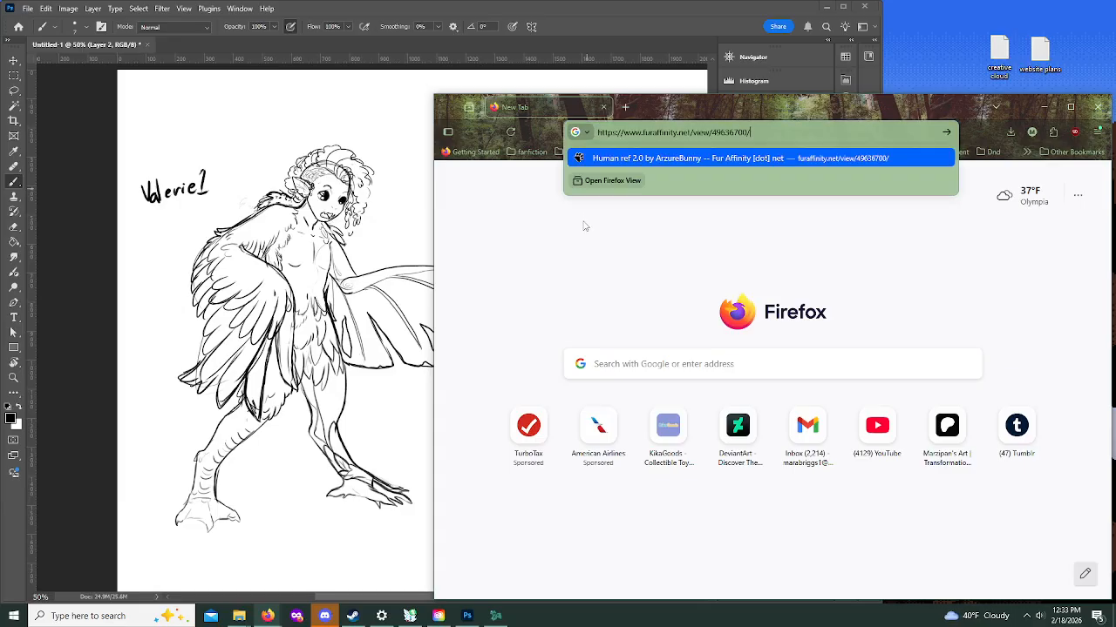
key(Escape)
key(Return)
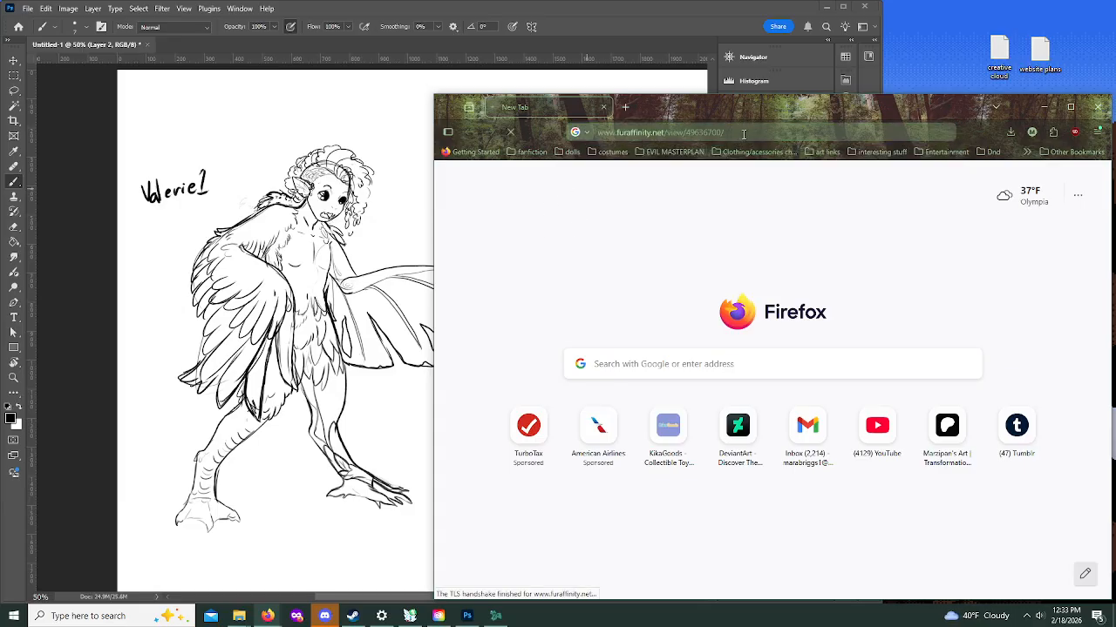
Step: Examine the human reference sheet's full figure, clothing and color key, narrow the window, and move it off the canvas
drag(772, 113, 544, 75)
drag(449, 69, 493, 70)
scroll(371, 305, down, 3)
scroll(371, 305, down, 3)
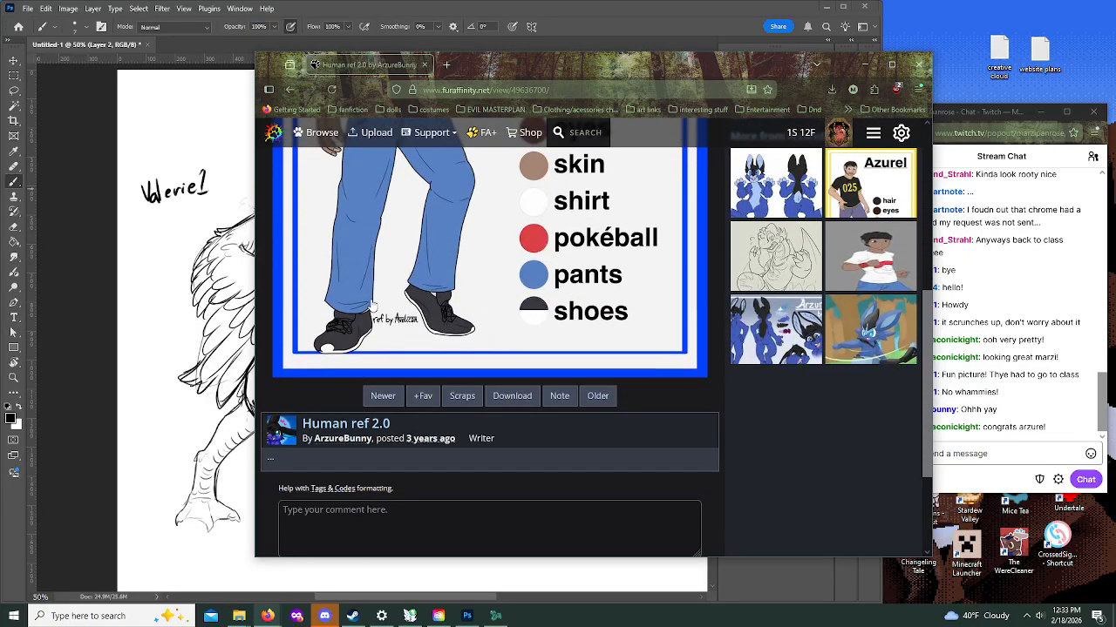
scroll(349, 288, up, 5)
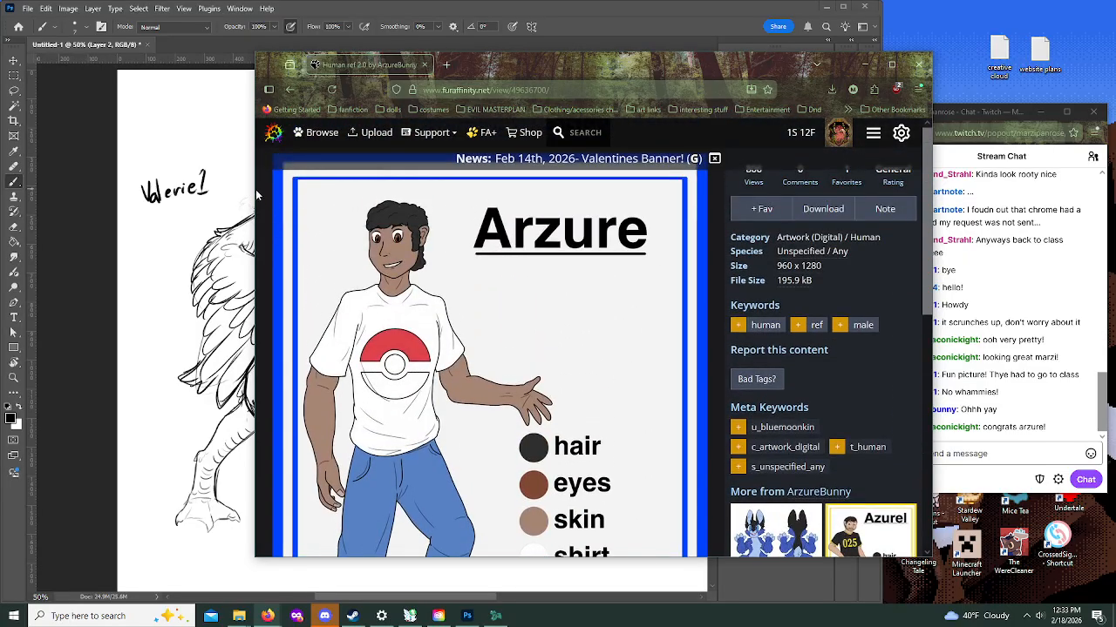
drag(254, 198, 476, 194)
drag(673, 75, 0, 95)
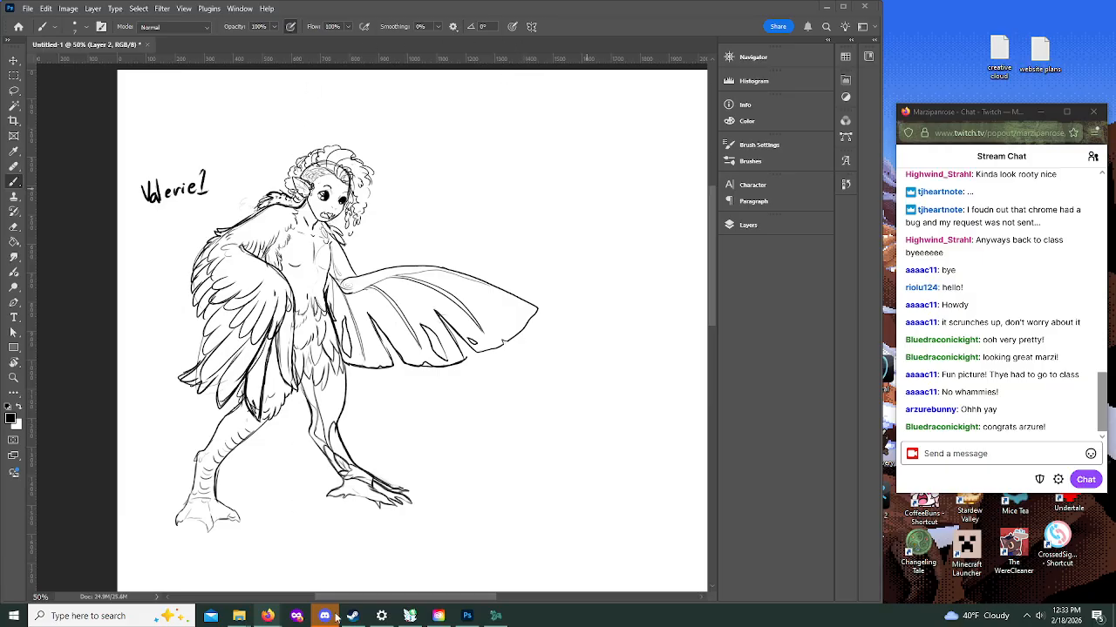
Step: Bring the blank area of the Photoshop canvas below the harpy sketch into view
click(381, 599)
mouse_move(381, 599)
mouse_down()
mouse_move(443, 595)
mouse_move(342, 594)
mouse_move(443, 595)
mouse_move(402, 593)
mouse_up()
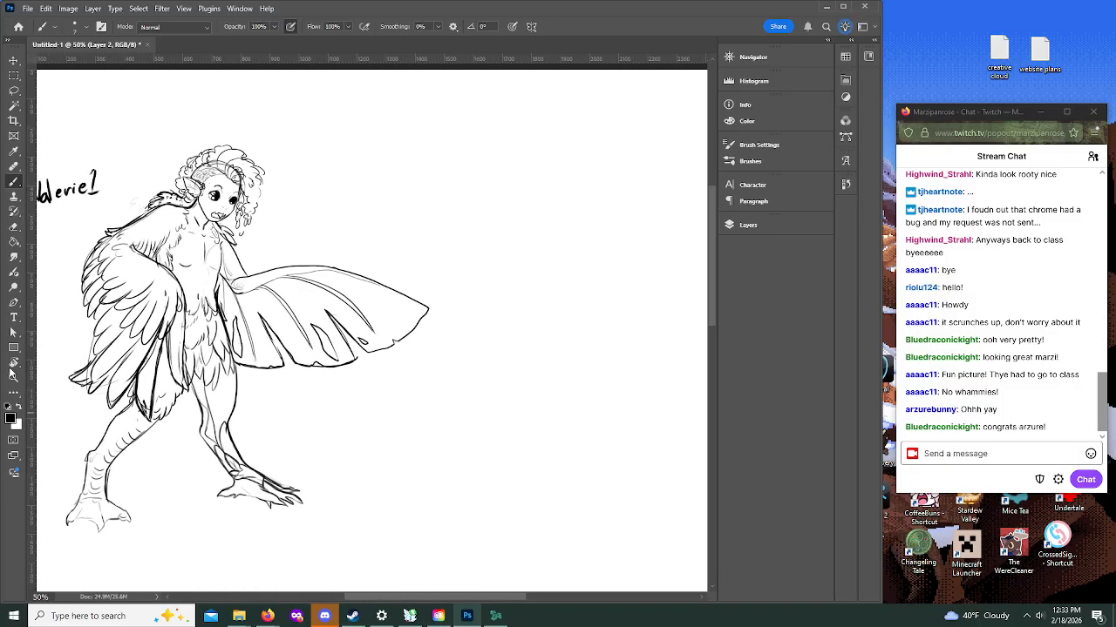
click(15, 378)
scroll(144, 233, down, 5)
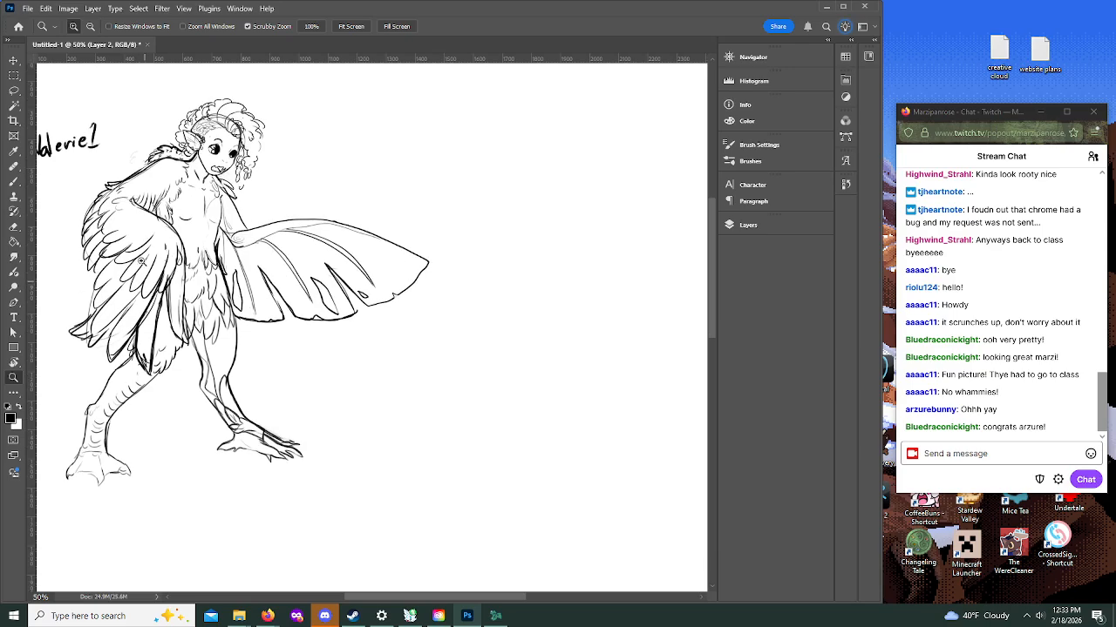
scroll(144, 233, down, 5)
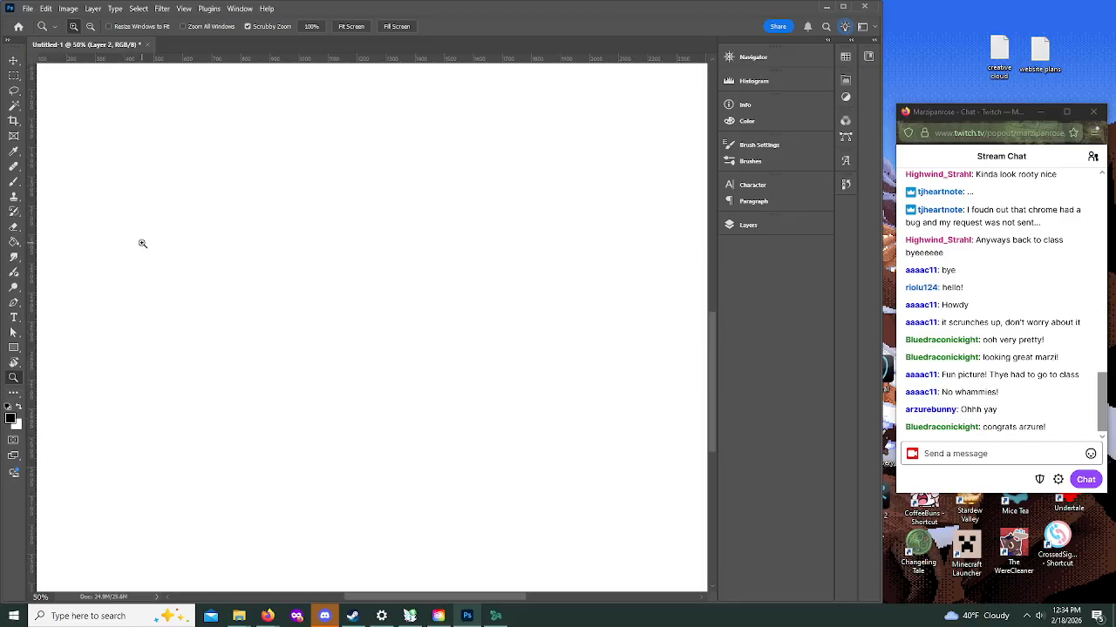
scroll(183, 298, down, 1)
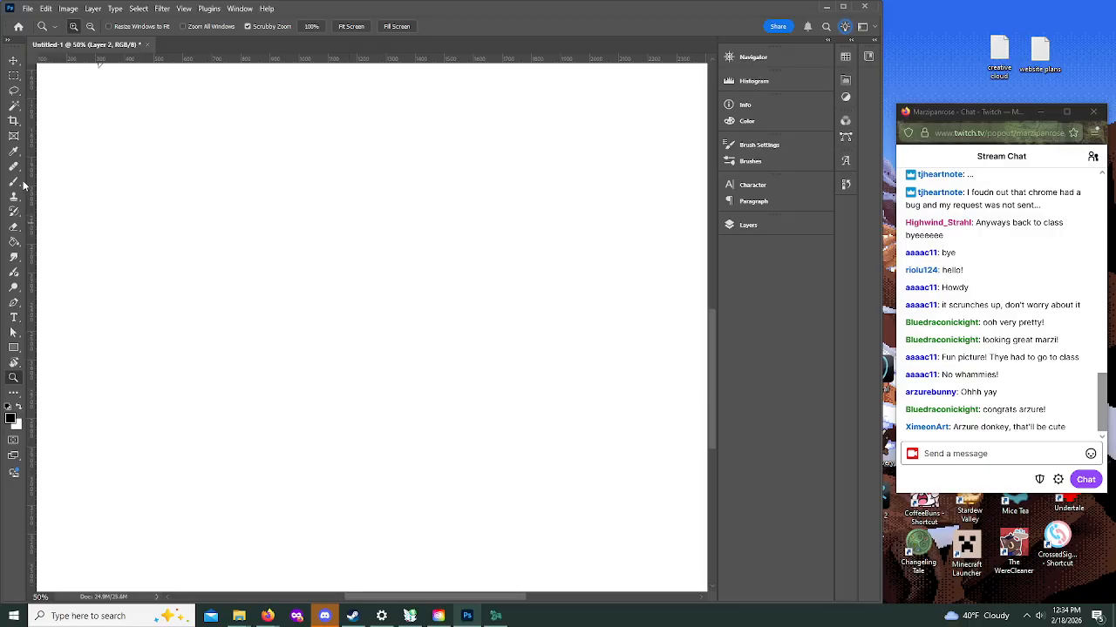
key(b)
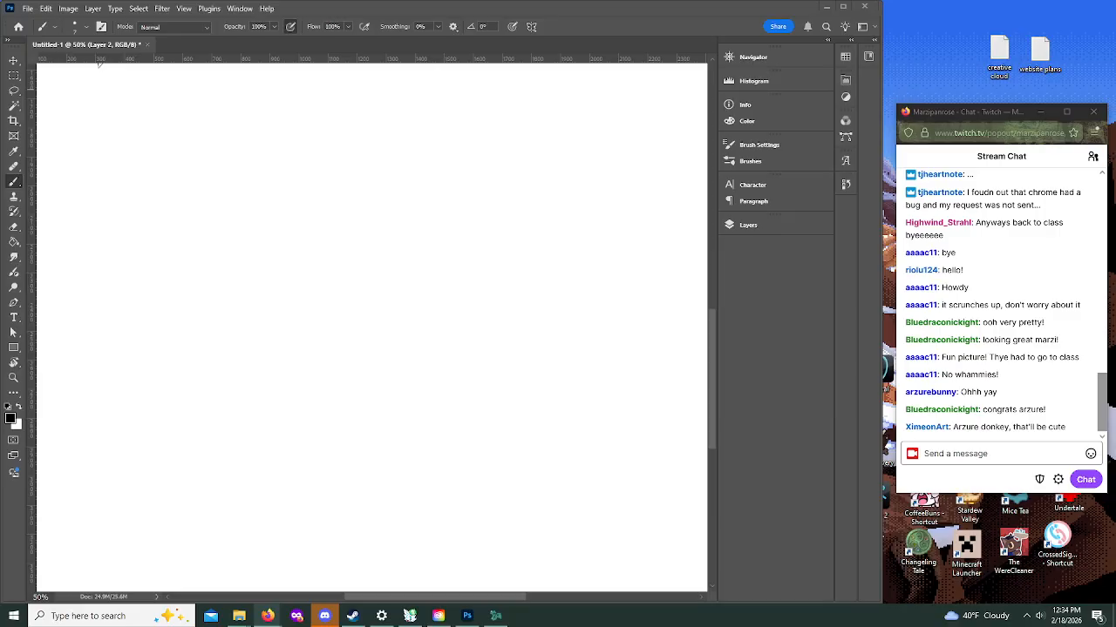
click(267, 222)
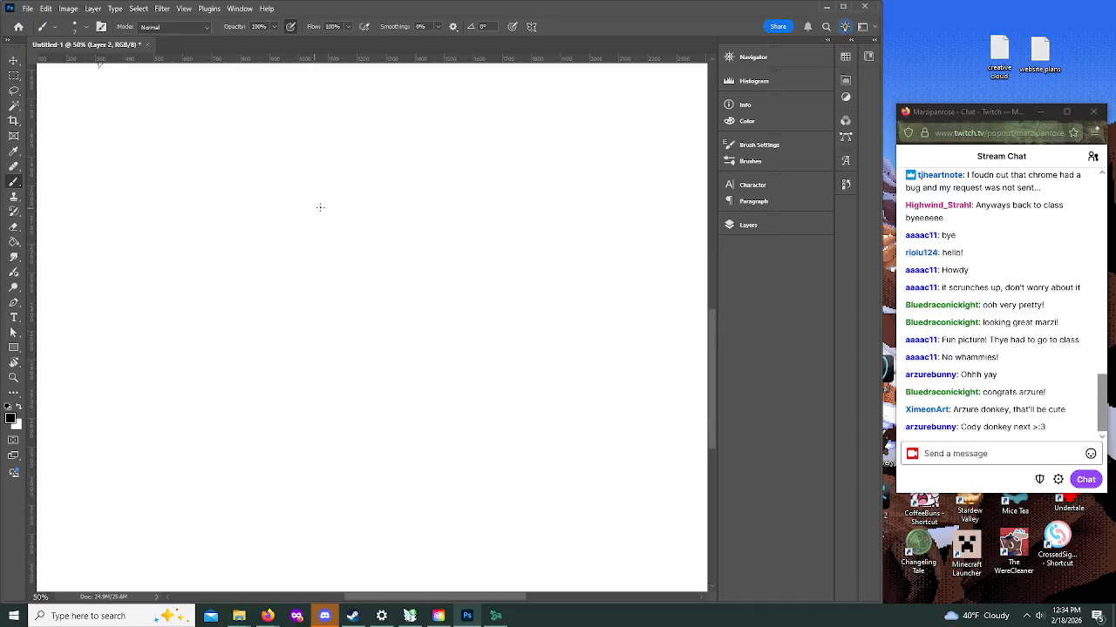
mouse_move(334, 216)
mouse_down()
mouse_move(351, 244)
mouse_move(349, 225)
mouse_move(349, 257)
mouse_up()
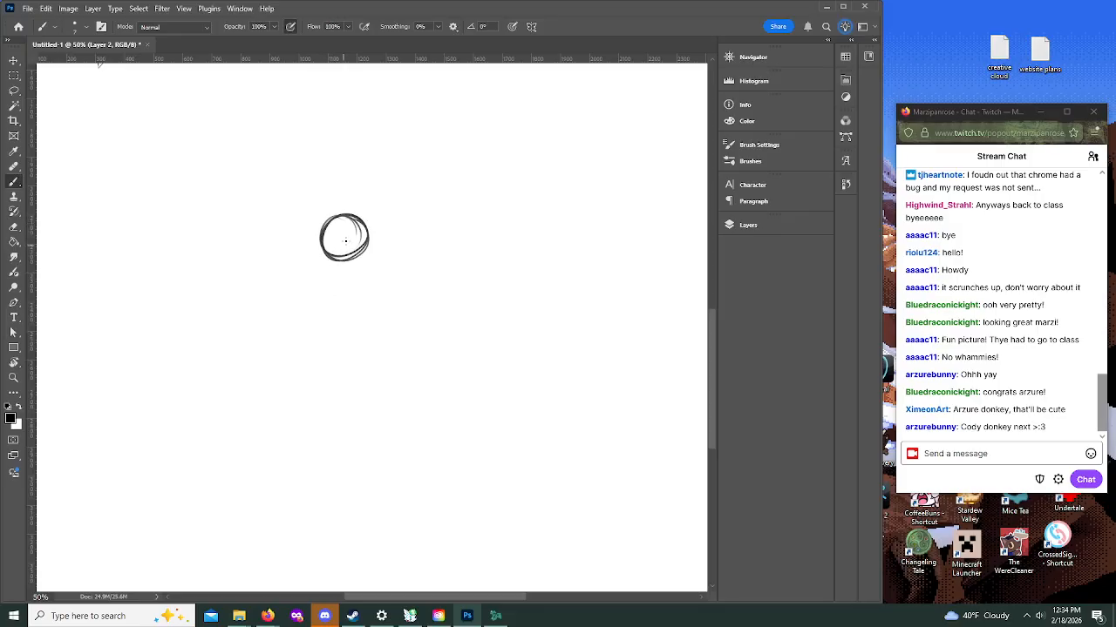
key(ctrl+z)
key(ctrl+z)
key(ctrl+z)
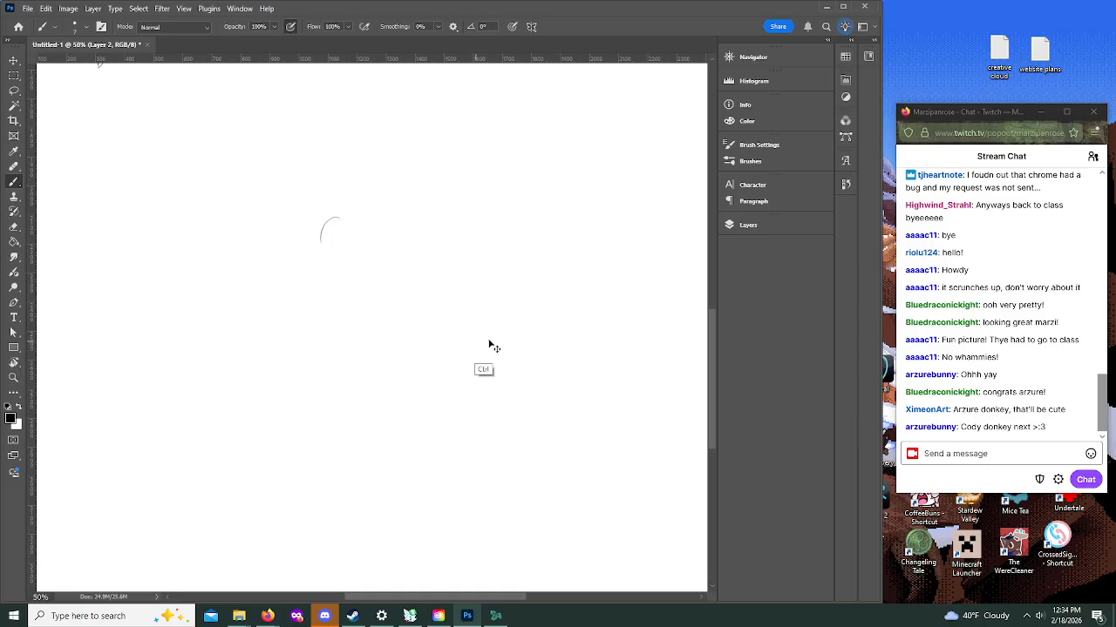
key(z)
key(ctrl+z)
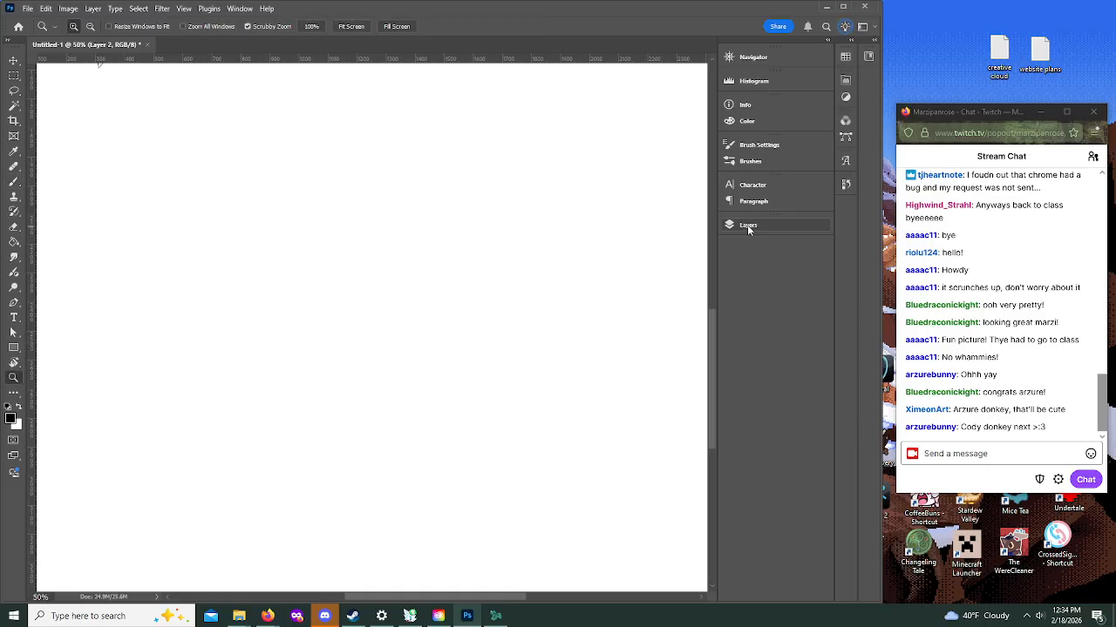
Step: Make Layer 1 the active layer for rough sketching and switch to the Brush tool
click(748, 225)
click(642, 319)
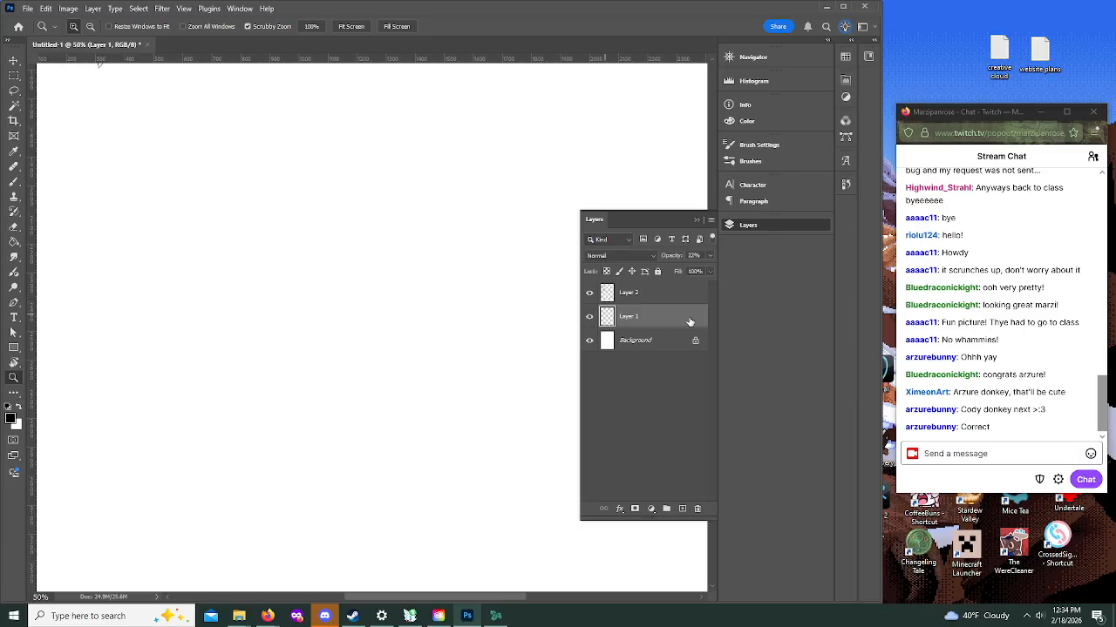
click(747, 226)
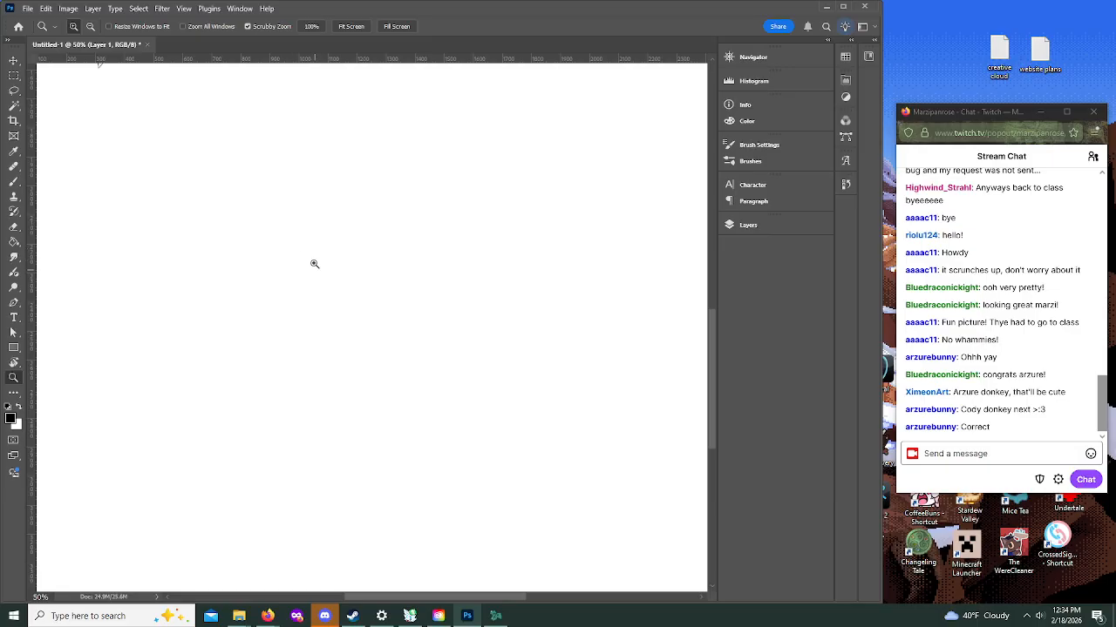
key(b)
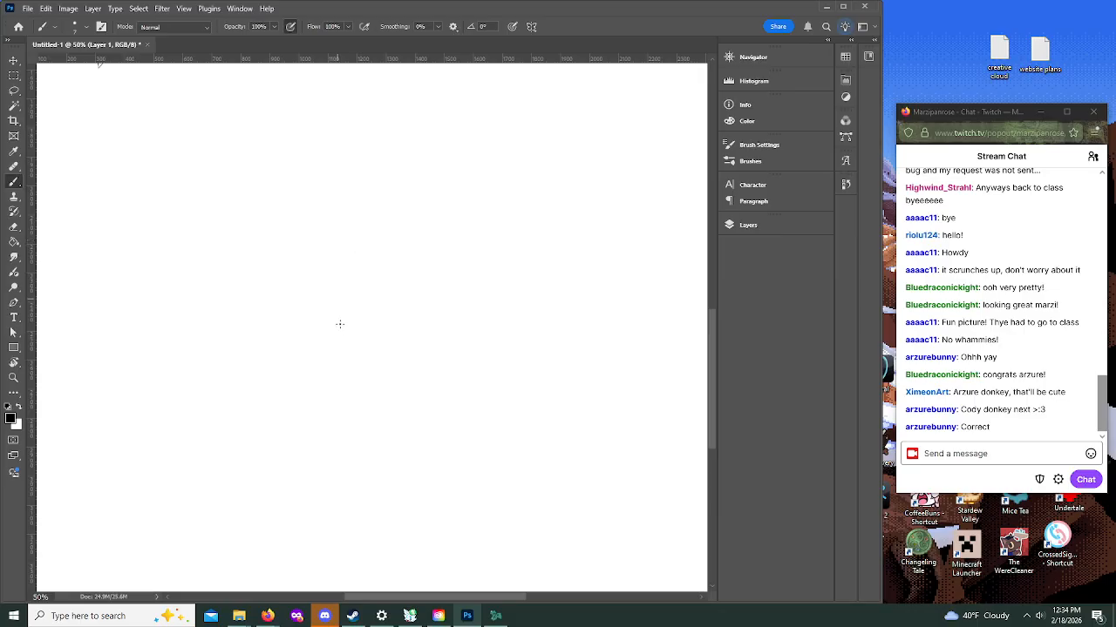
mouse_move(337, 244)
mouse_down()
mouse_move(351, 281)
mouse_move(359, 277)
mouse_up()
mouse_move(367, 272)
mouse_down()
mouse_move(398, 276)
mouse_move(342, 314)
mouse_up()
drag(399, 279, 414, 321)
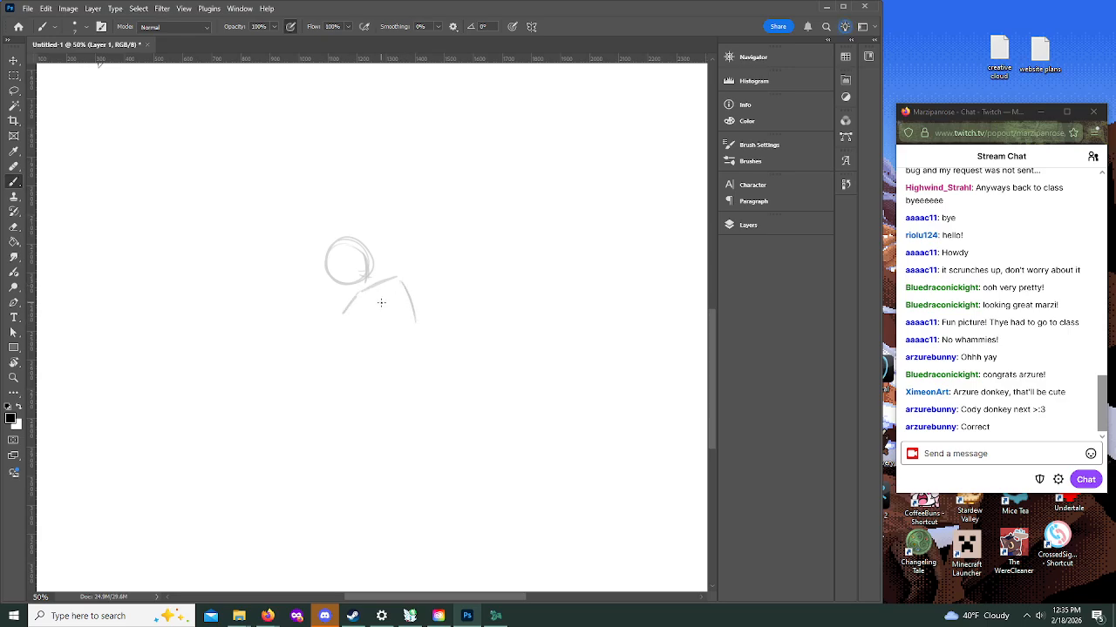
mouse_move(357, 258)
mouse_down()
mouse_move(329, 280)
mouse_move(360, 270)
mouse_move(369, 301)
mouse_move(420, 335)
mouse_up()
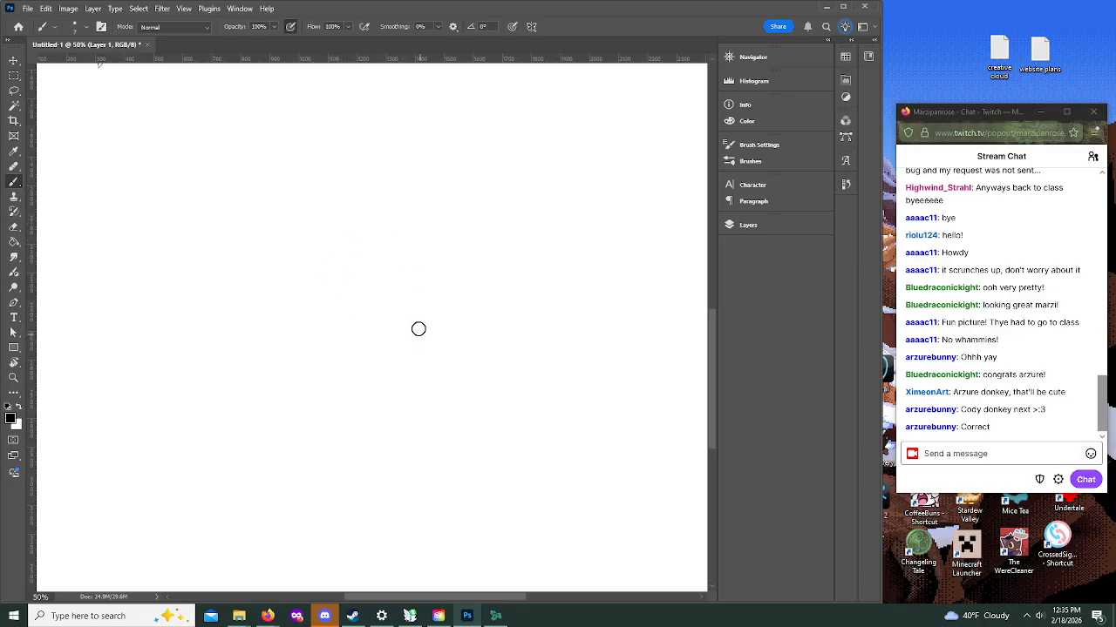
Step: Rough in the new figure's upper torso with a curved chest line and one arm bent out at the elbow
drag(338, 312, 393, 308)
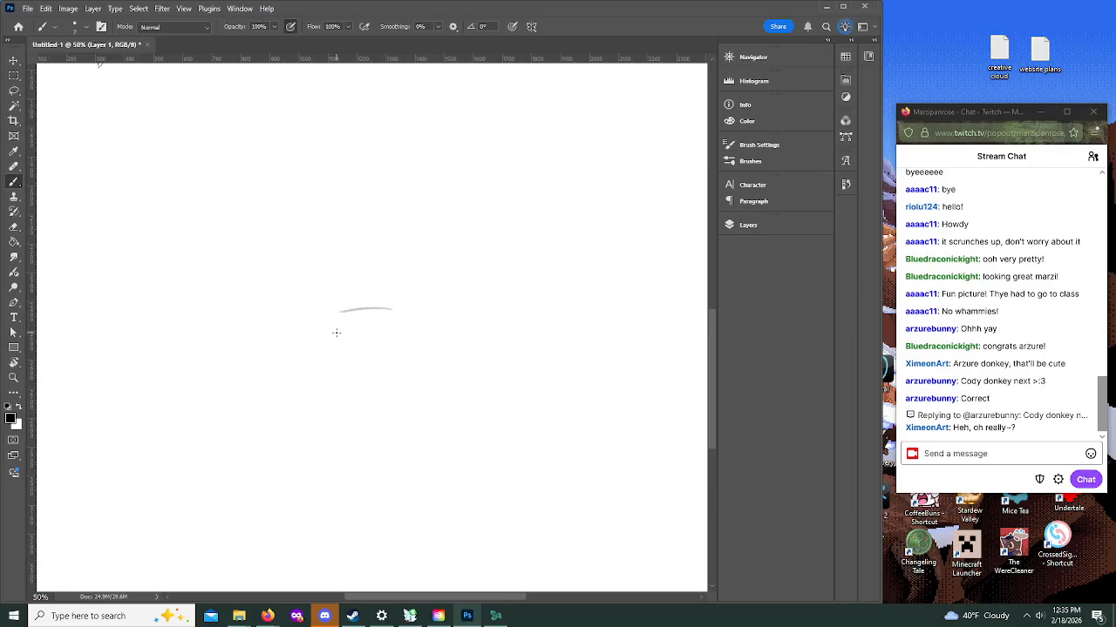
mouse_move(335, 306)
mouse_down()
mouse_move(327, 335)
mouse_move(330, 299)
mouse_move(321, 363)
mouse_up()
mouse_move(329, 297)
mouse_down()
mouse_move(332, 356)
mouse_move(376, 356)
mouse_move(386, 331)
mouse_move(339, 284)
mouse_move(389, 293)
mouse_move(327, 295)
mouse_move(278, 343)
mouse_move(304, 339)
mouse_move(275, 348)
mouse_move(313, 332)
mouse_move(331, 385)
mouse_up()
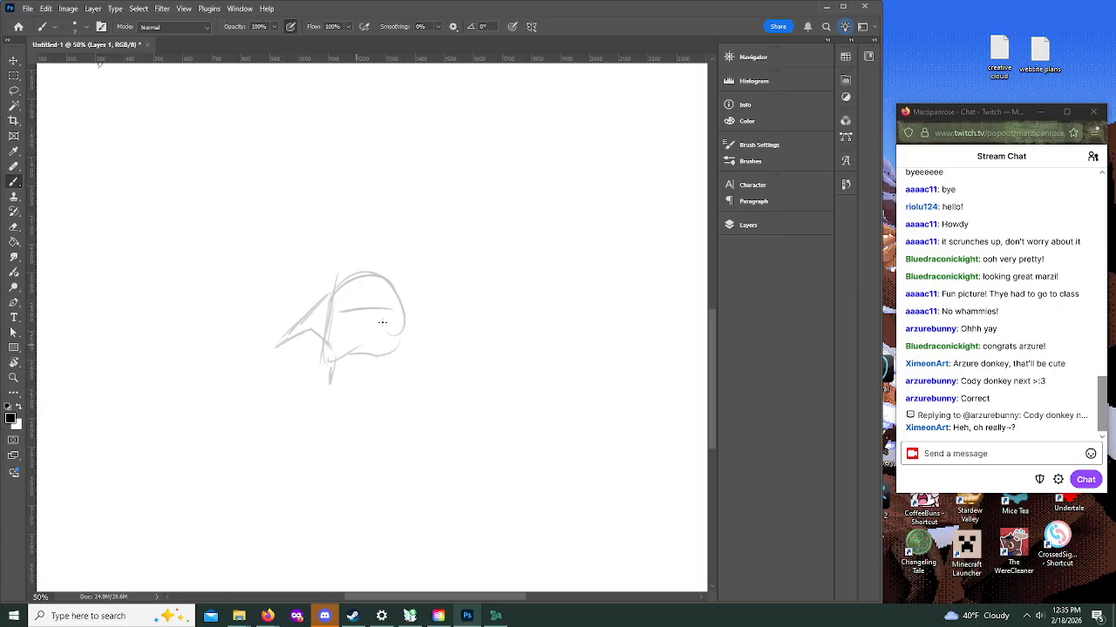
Step: Sketch the neck, round head with two long upright ears, and the other arm raised and bent beside the face
drag(374, 272, 369, 290)
mouse_move(382, 224)
mouse_down()
mouse_move(373, 264)
mouse_move(360, 233)
mouse_move(388, 258)
mouse_move(432, 249)
mouse_move(402, 252)
mouse_move(384, 276)
mouse_move(425, 250)
mouse_move(439, 253)
mouse_move(455, 307)
mouse_up()
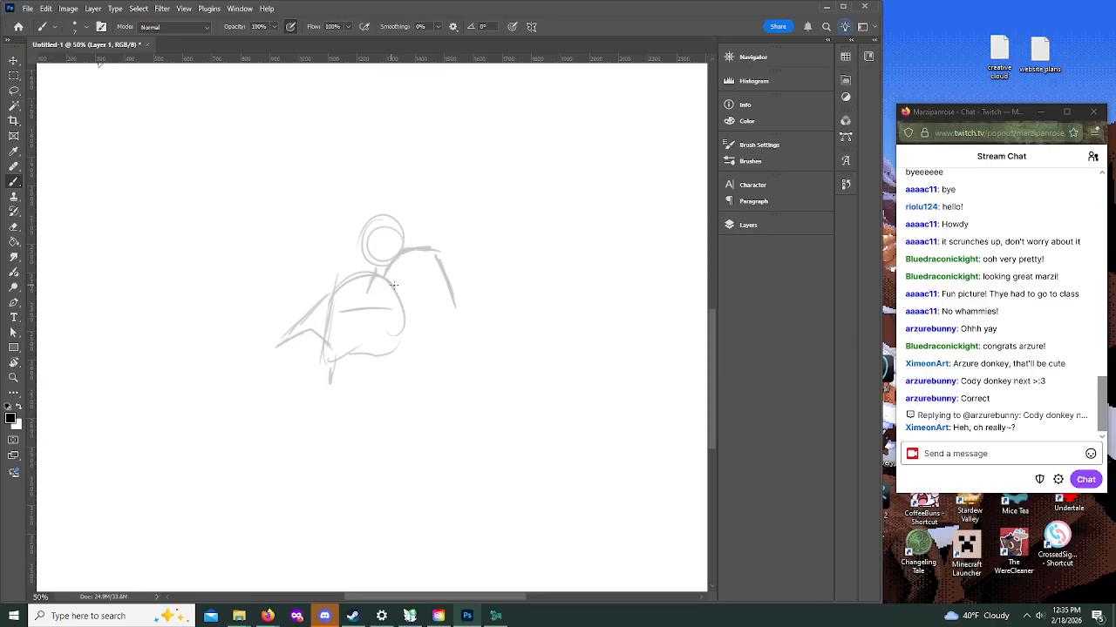
drag(397, 284, 451, 322)
mouse_move(352, 228)
mouse_down()
mouse_move(359, 261)
mouse_move(314, 216)
mouse_move(347, 241)
mouse_move(384, 178)
mouse_move(401, 207)
mouse_move(299, 204)
mouse_move(328, 241)
mouse_up()
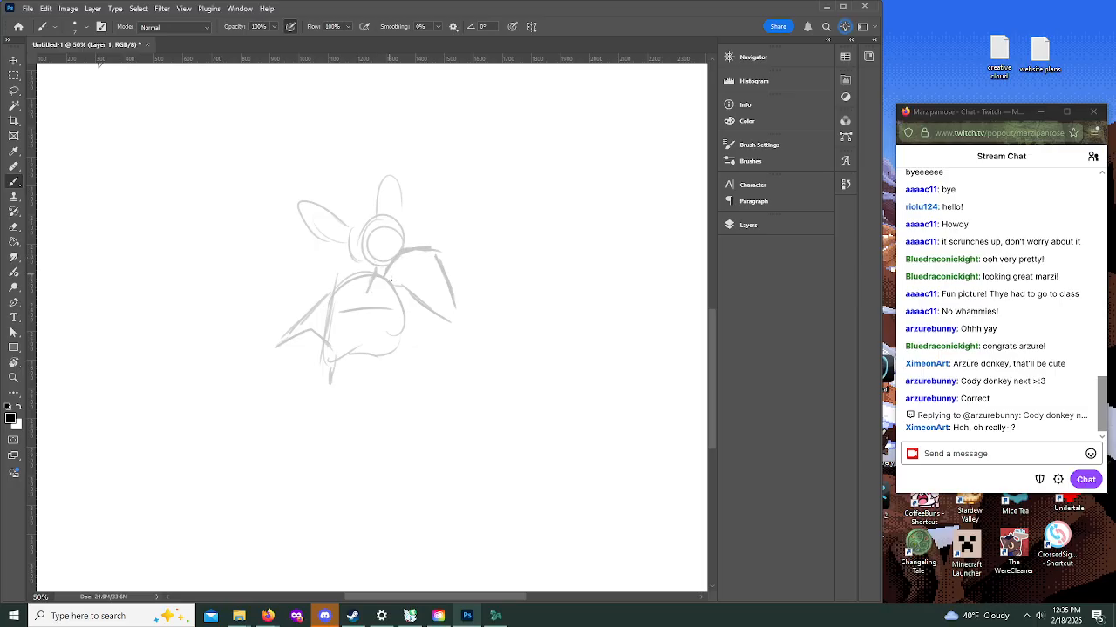
Step: Rough in the waist, hips and body centerline, and strengthen both sides of the torso
mouse_move(324, 343)
mouse_down()
mouse_move(323, 372)
mouse_move(304, 391)
mouse_move(331, 407)
mouse_up()
drag(326, 406, 340, 414)
mouse_move(404, 315)
mouse_down()
mouse_move(385, 387)
mouse_move(406, 323)
mouse_up()
drag(315, 383, 307, 426)
mouse_move(329, 345)
mouse_down()
mouse_move(331, 375)
mouse_move(310, 399)
mouse_up()
drag(376, 248, 379, 356)
mouse_move(364, 397)
mouse_down()
mouse_move(373, 371)
mouse_move(345, 412)
mouse_up()
drag(332, 300, 334, 352)
mouse_move(330, 304)
mouse_down()
mouse_move(332, 381)
mouse_move(369, 424)
mouse_up()
drag(401, 354, 393, 404)
mouse_move(403, 291)
mouse_down()
mouse_move(394, 391)
mouse_move(375, 422)
mouse_move(333, 405)
mouse_move(335, 446)
mouse_up()
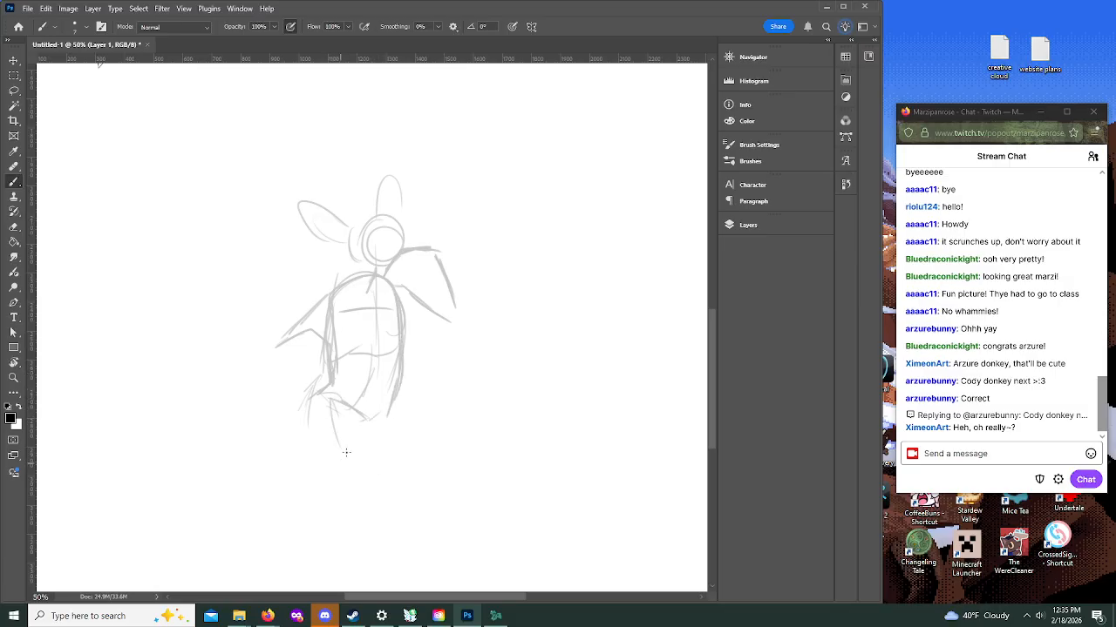
Step: Sketch both thighs below the hips and angle the lower legs apart into a wide stance
mouse_move(326, 399)
mouse_down()
mouse_move(330, 467)
mouse_move(339, 462)
mouse_up()
drag(388, 415, 380, 502)
mouse_move(334, 427)
mouse_down()
mouse_move(338, 501)
mouse_move(305, 575)
mouse_up()
drag(380, 502, 401, 565)
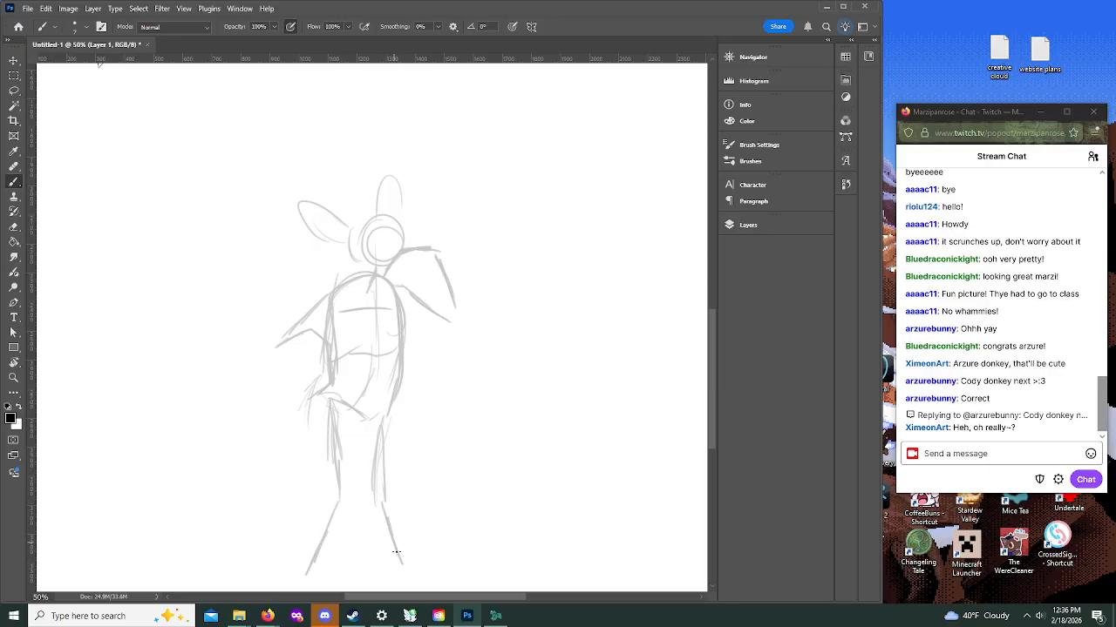
Step: Compare the new figure's size and placement with the harpy sketch on the whole page, and return to the new figure
mouse_move(714, 342)
mouse_down()
mouse_move(710, 360)
mouse_move(710, 190)
mouse_up()
click(12, 380)
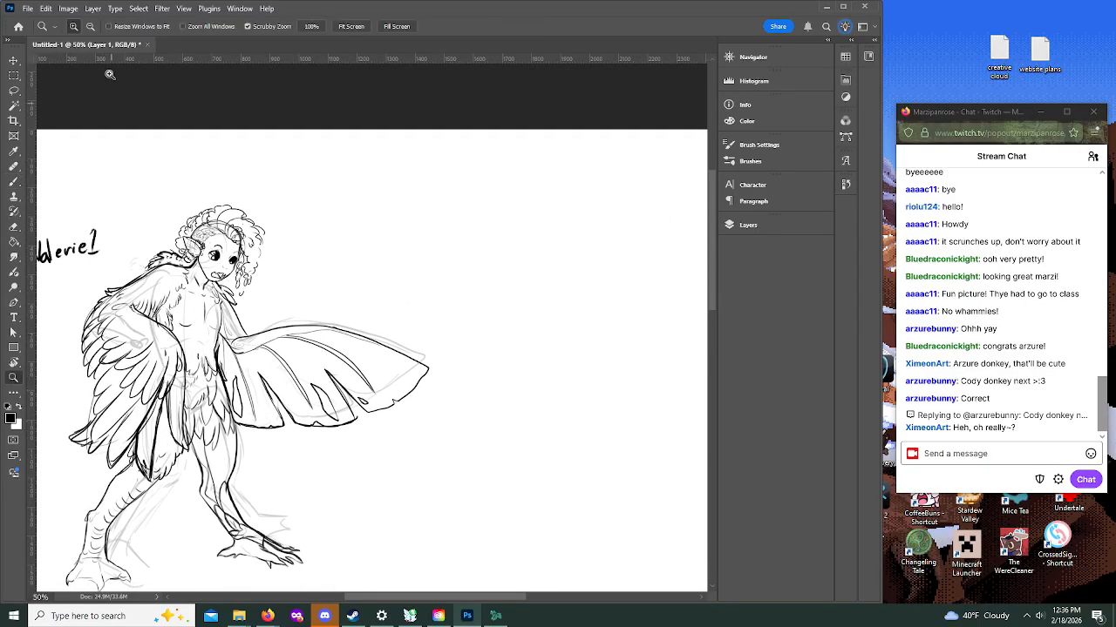
alt+click(435, 318)
alt+click(469, 355)
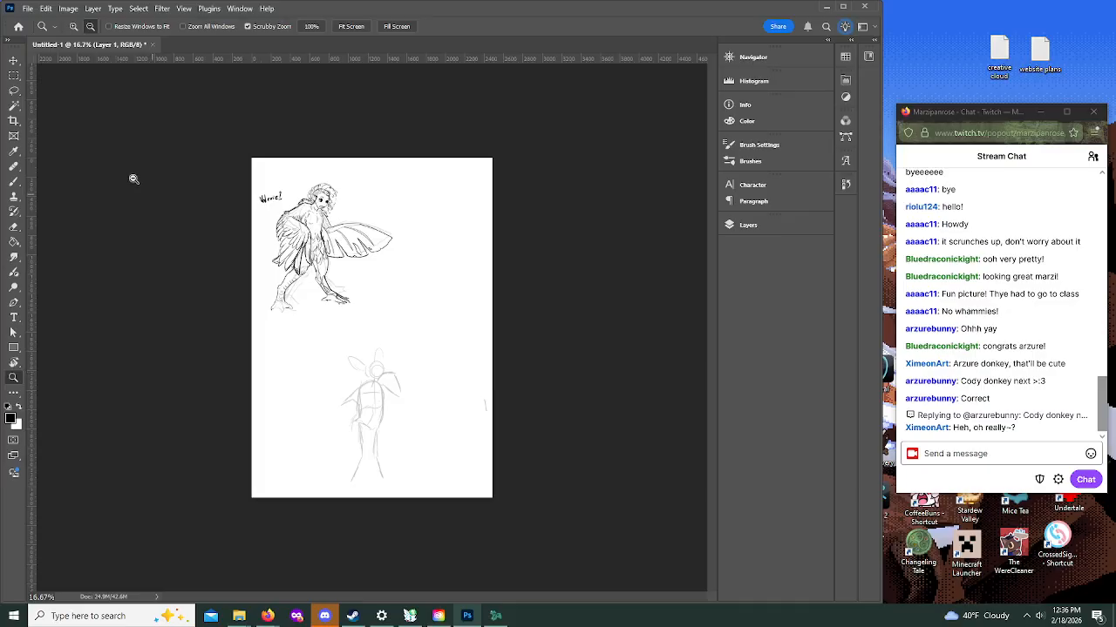
click(74, 26)
click(388, 407)
click(407, 430)
drag(715, 286, 714, 338)
click(424, 338)
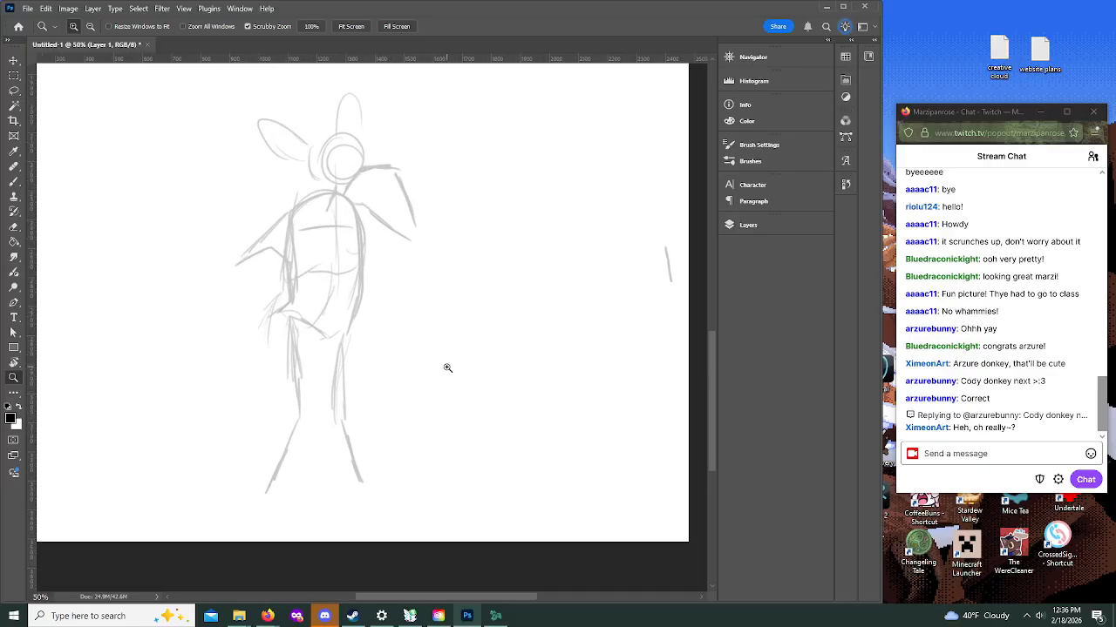
Step: Save the document locally as "feberquest stream.psd"
click(27, 10)
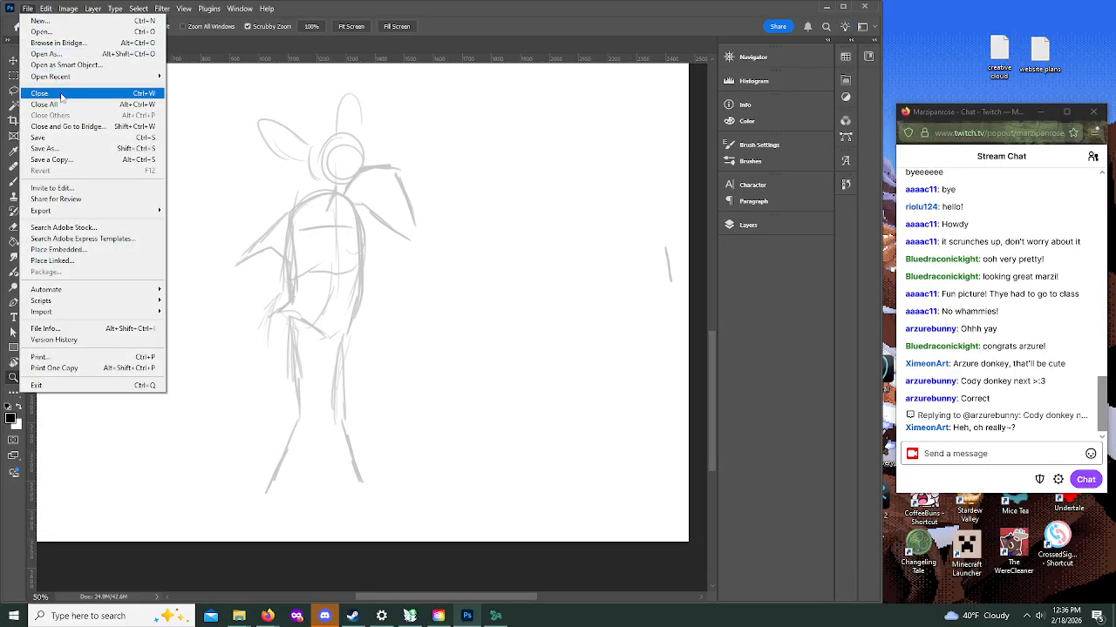
click(61, 138)
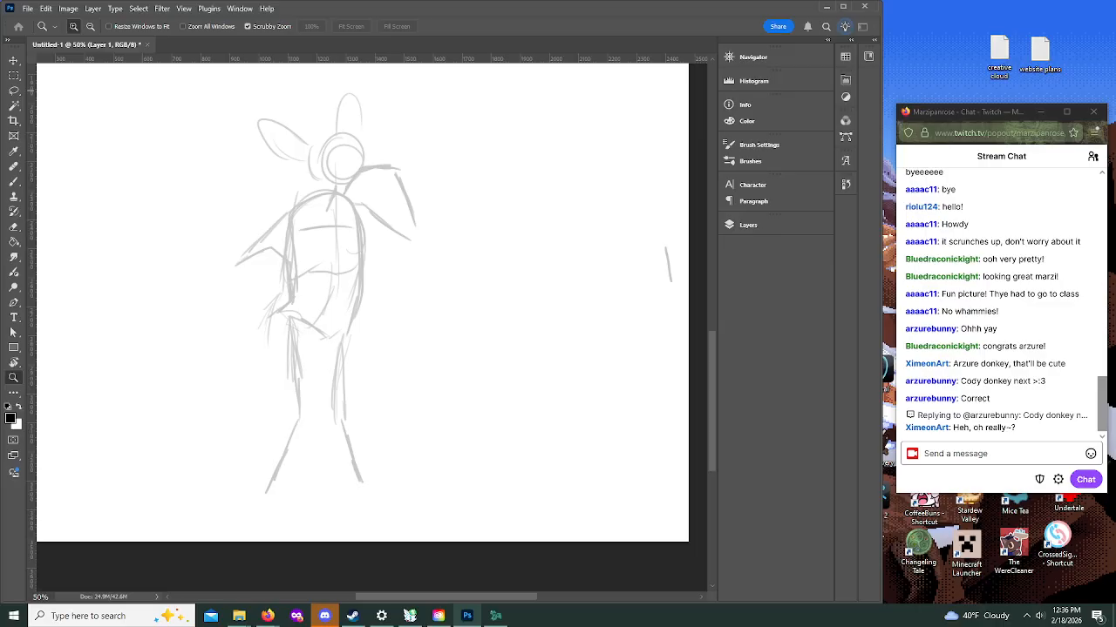
drag(395, 12, 0, 22)
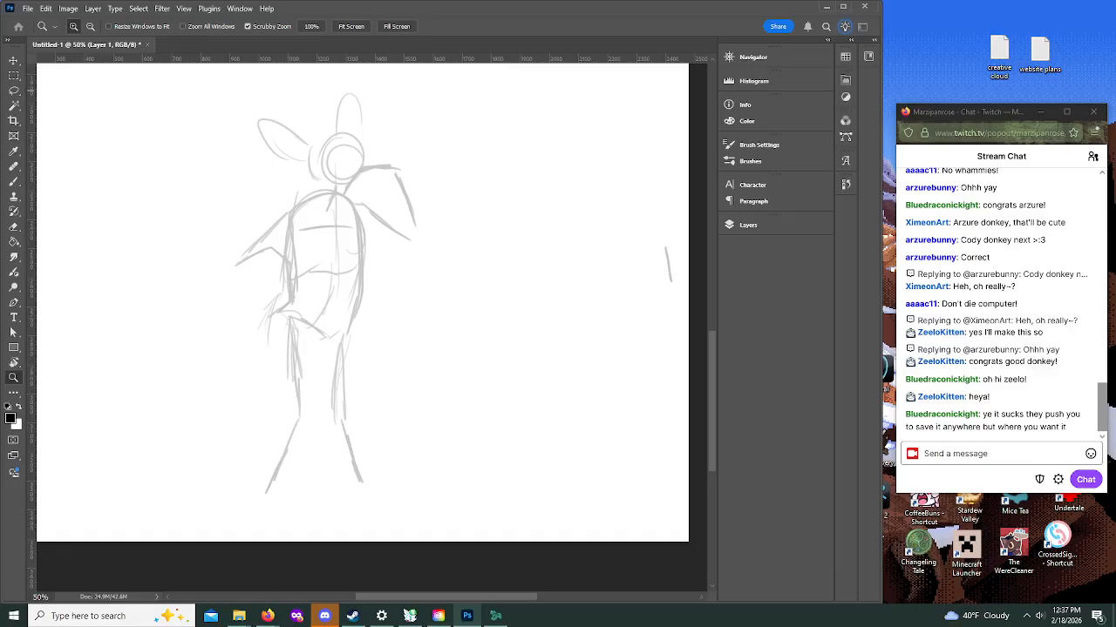
click(684, 178)
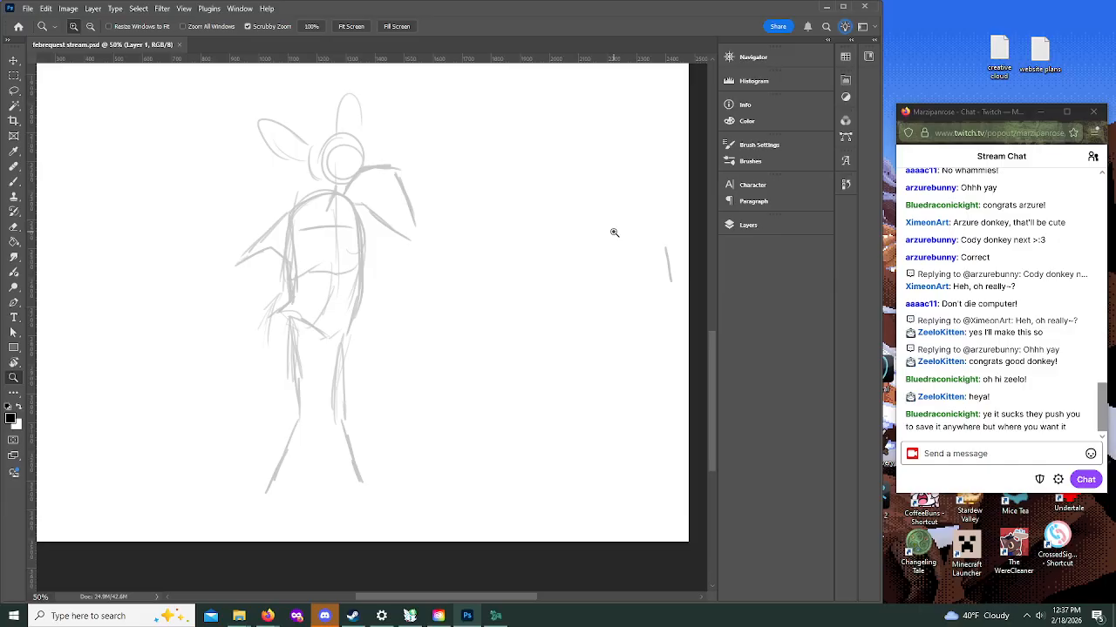
Step: Lengthen both lower legs, rework the thigh line, and erase the stray flared strokes beside the hip
click(260, 223)
scroll(262, 234, down, 2)
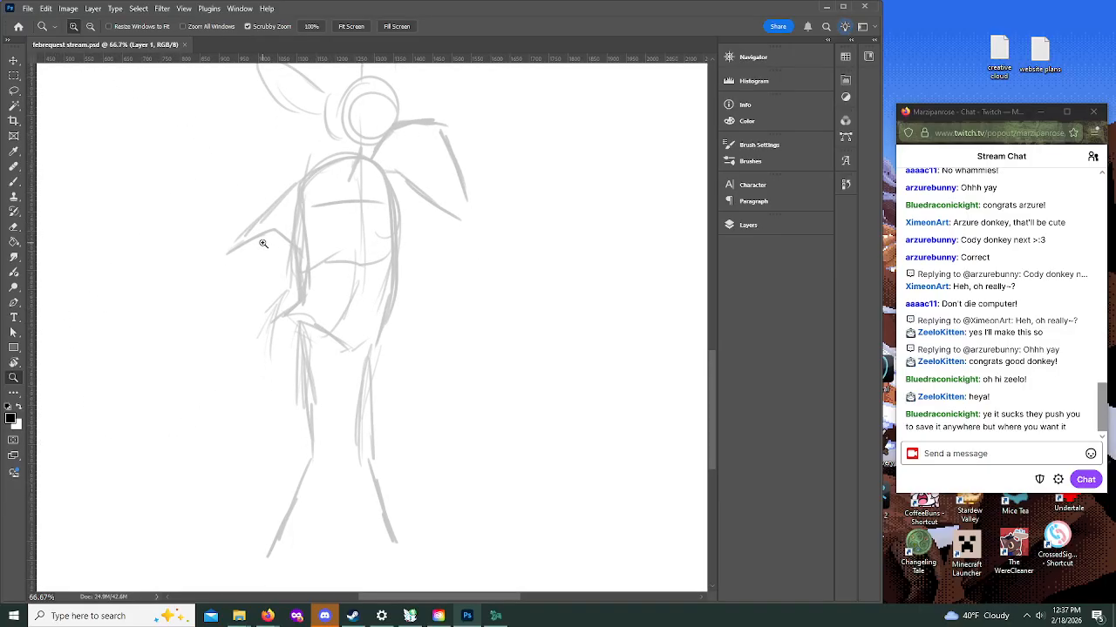
click(13, 182)
drag(711, 361, 710, 376)
drag(271, 487, 258, 523)
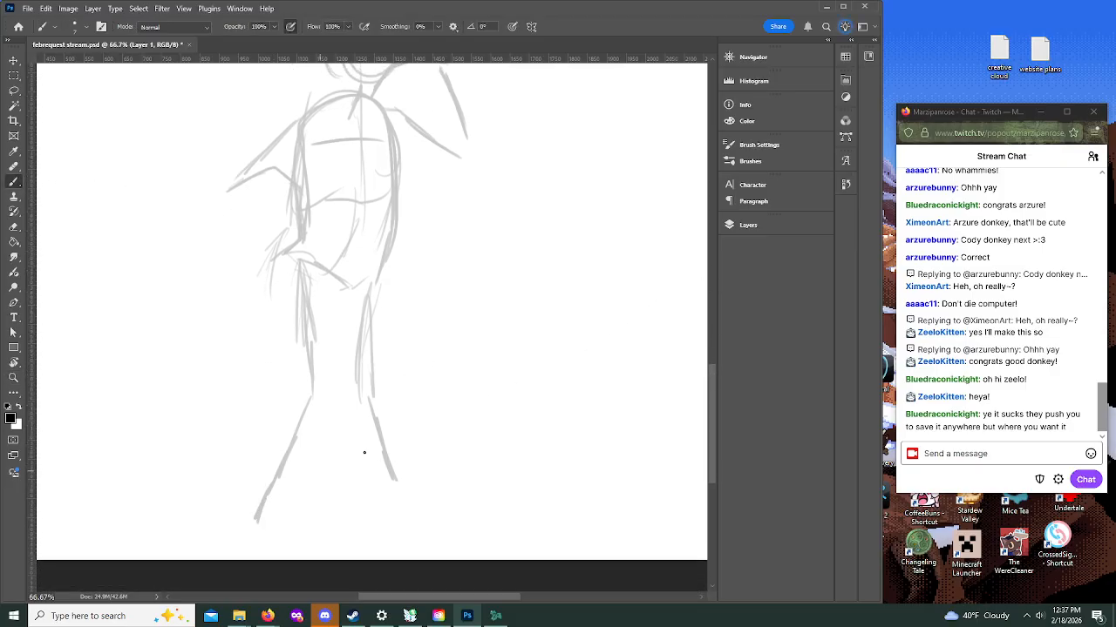
drag(386, 447, 404, 504)
drag(302, 242, 293, 286)
mouse_move(290, 220)
mouse_down()
mouse_move(288, 208)
mouse_move(278, 244)
mouse_up()
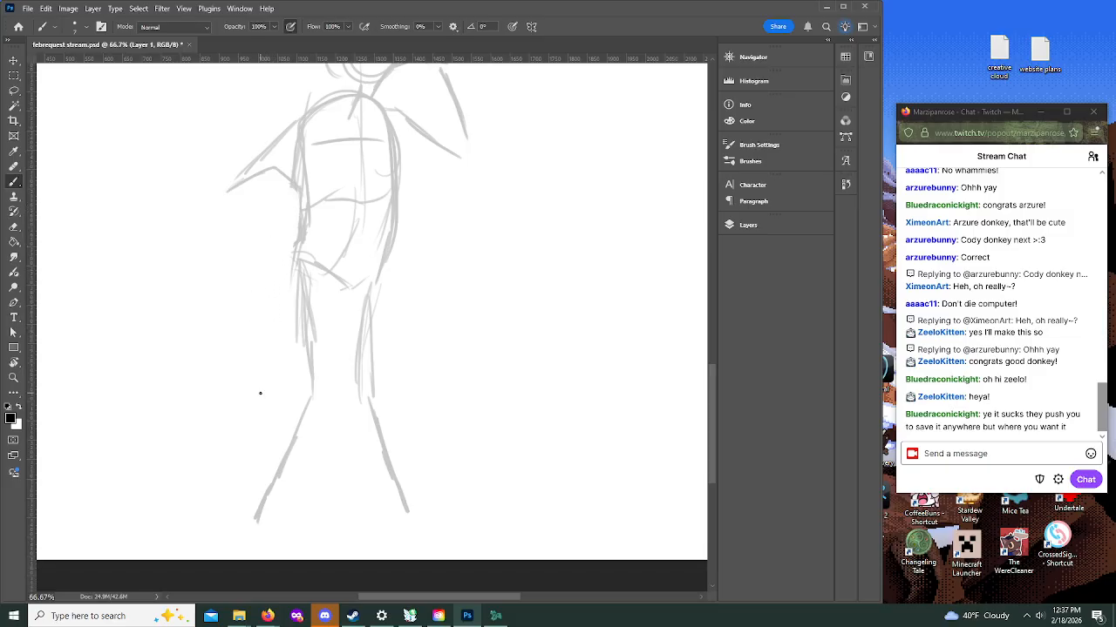
scroll(259, 393, up, 2)
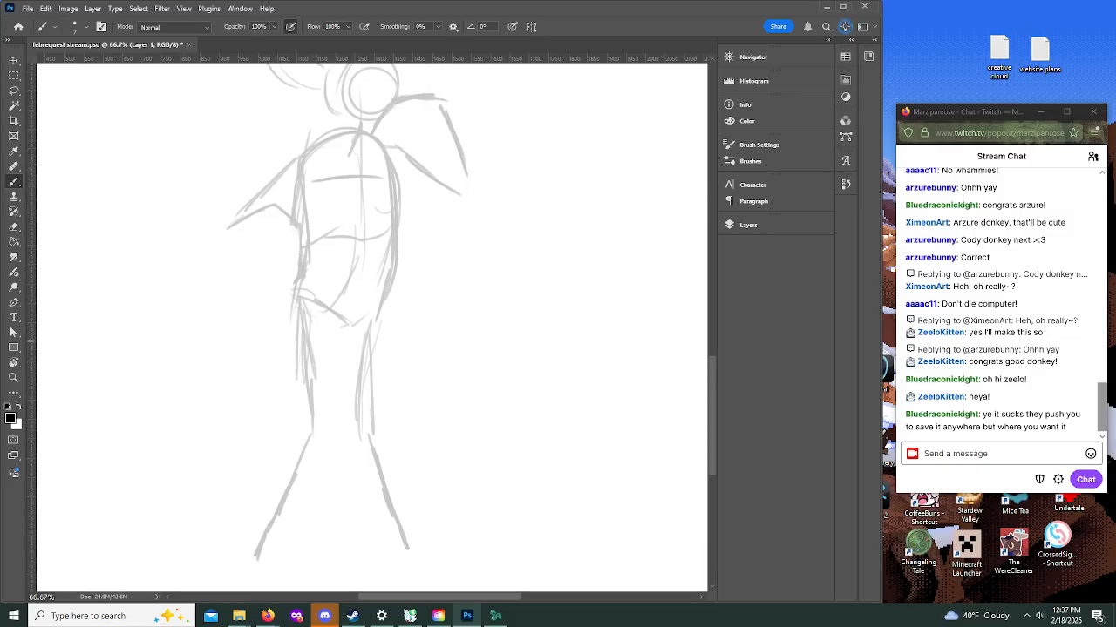
Step: Consult the character reference in Firefox, and make Layer 2 the active layer in Photoshop for the linework
key(alt+Tab)
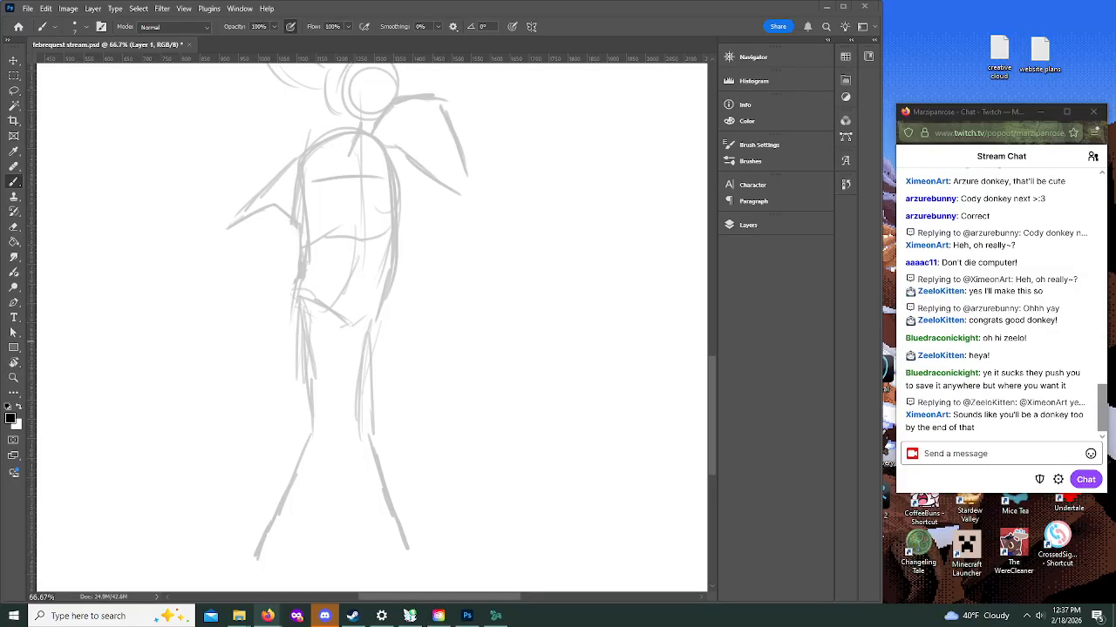
scroll(437, 293, up, 1)
scroll(437, 293, up, 5)
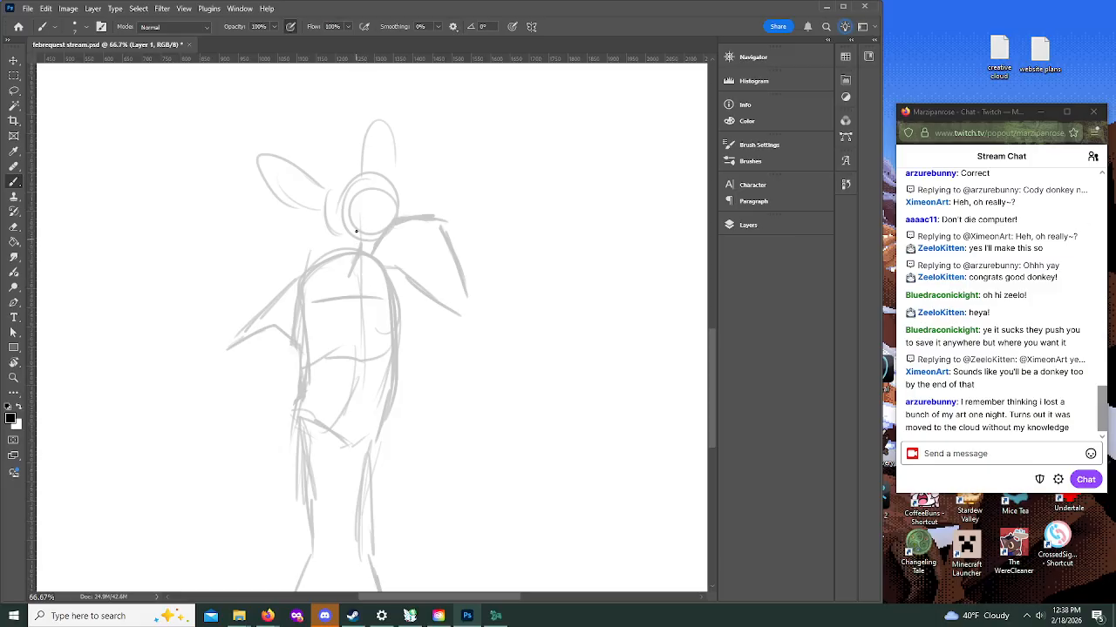
click(748, 224)
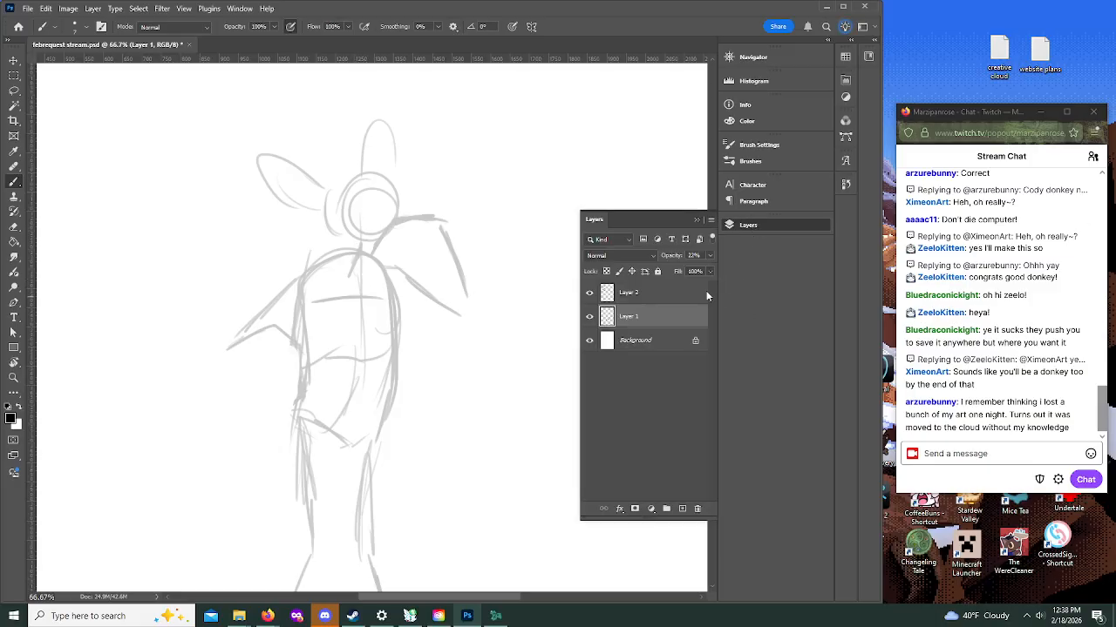
click(696, 220)
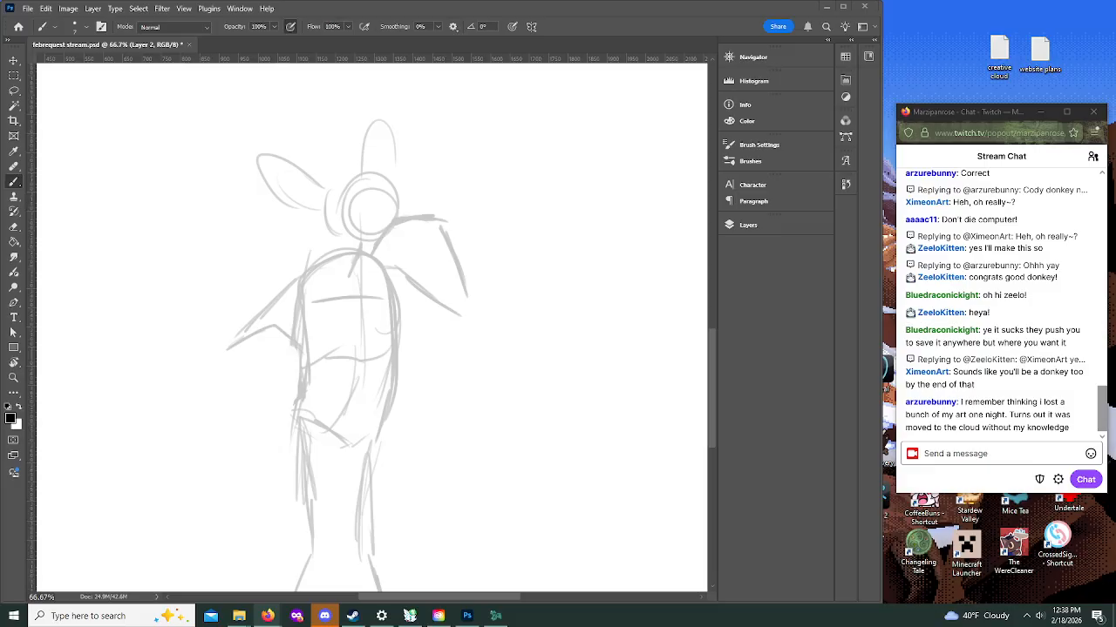
drag(0, 74, 0, 80)
click(90, 268)
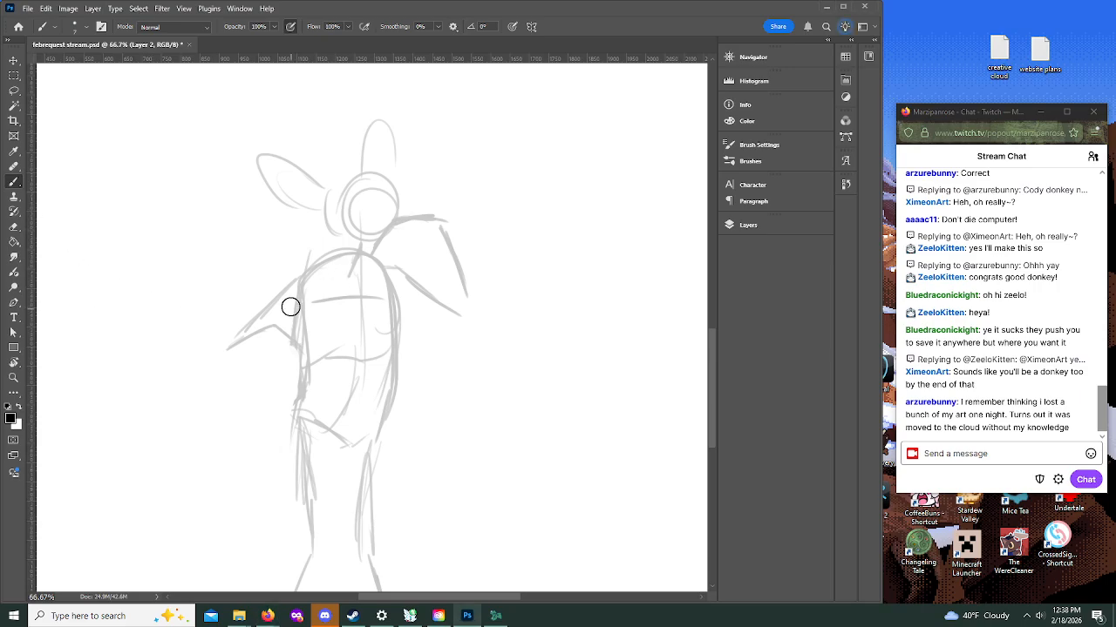
click(749, 225)
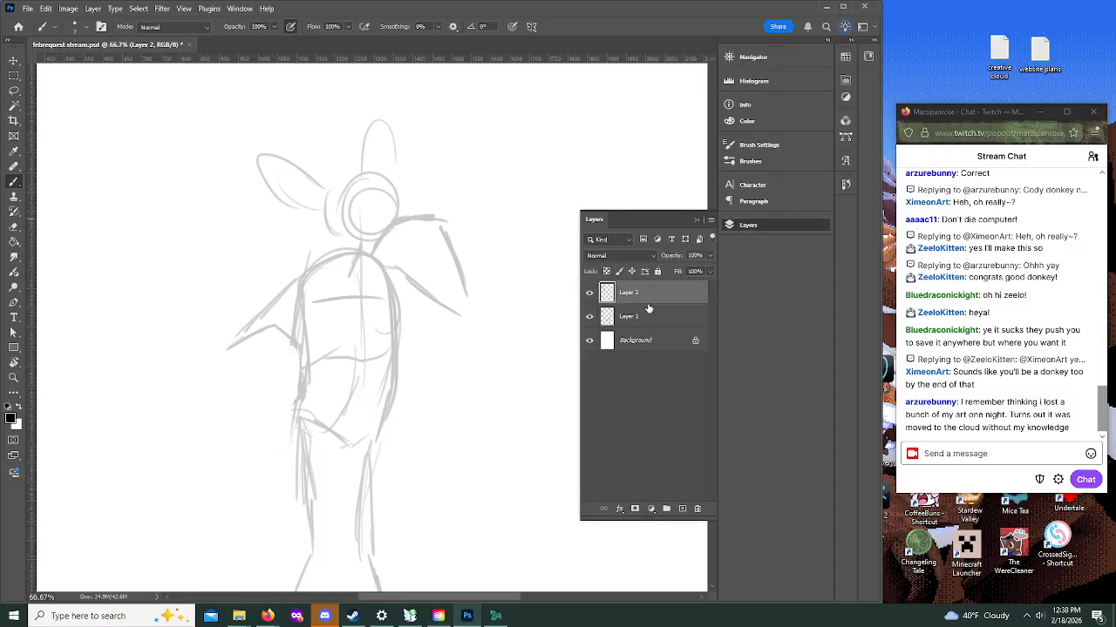
click(697, 220)
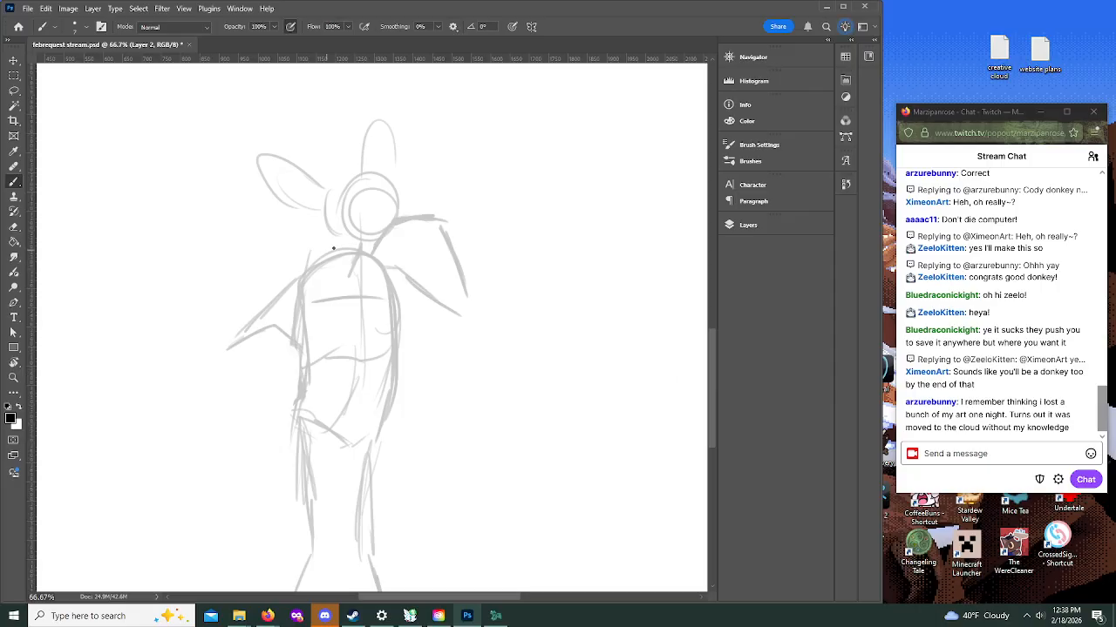
Step: Ink the neck, collar, shoulder and both sides of the torso down to the crotch in black over the rough sketch
mouse_move(340, 244)
mouse_down()
mouse_move(346, 279)
mouse_move(332, 257)
mouse_move(339, 236)
mouse_move(295, 267)
mouse_move(290, 329)
mouse_move(313, 404)
mouse_move(356, 437)
mouse_move(366, 425)
mouse_up()
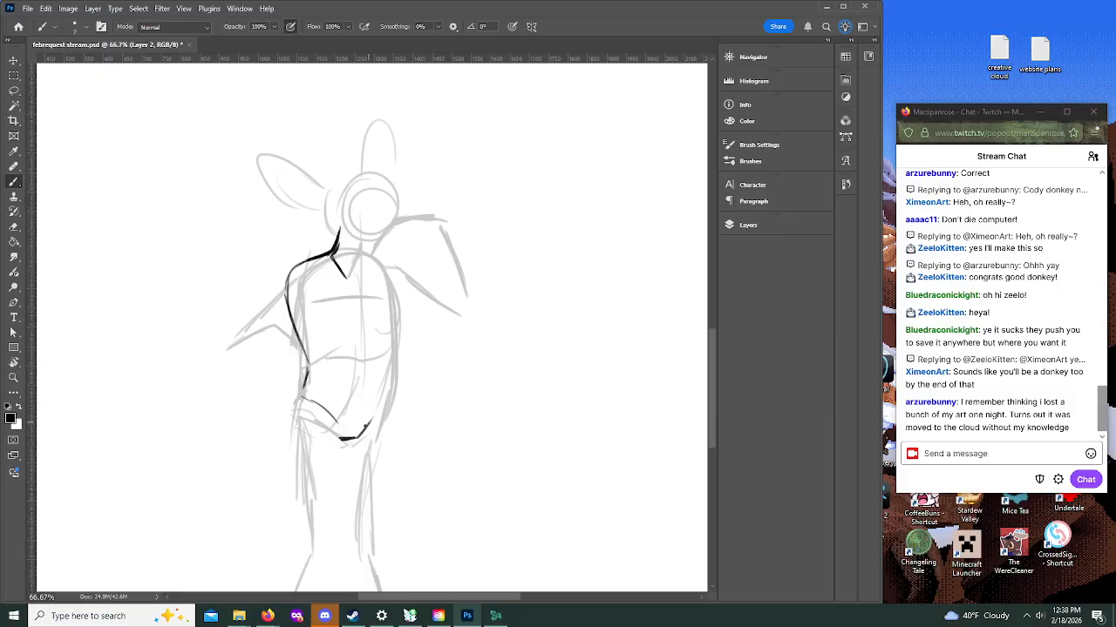
drag(387, 264, 387, 401)
drag(389, 319, 368, 426)
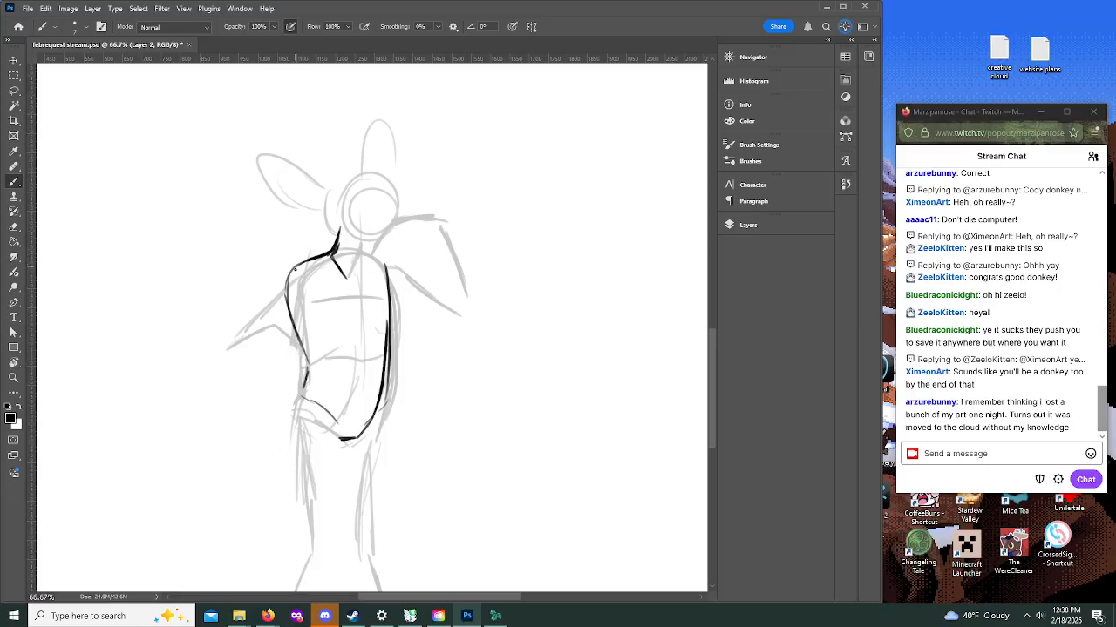
Step: Ink the arm bent outward at the elbow, outlining the upper arm and the forearm that returns to the waist
mouse_move(303, 264)
mouse_down()
mouse_move(231, 343)
mouse_move(250, 328)
mouse_move(235, 332)
mouse_move(267, 342)
mouse_move(304, 318)
mouse_move(238, 345)
mouse_move(240, 356)
mouse_move(271, 334)
mouse_up()
click(13, 377)
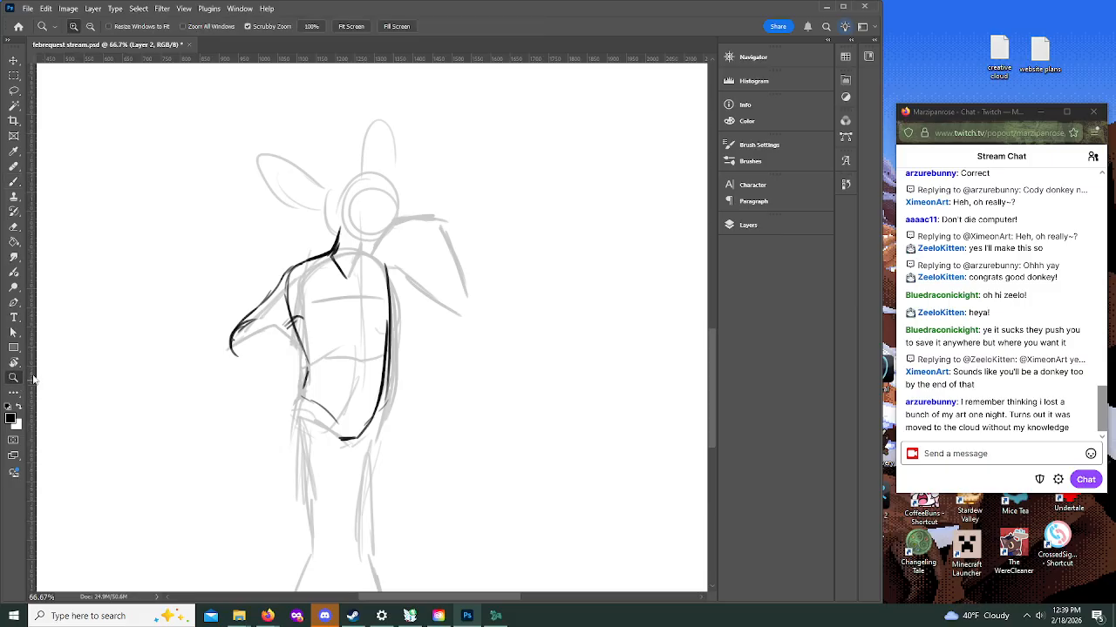
click(309, 311)
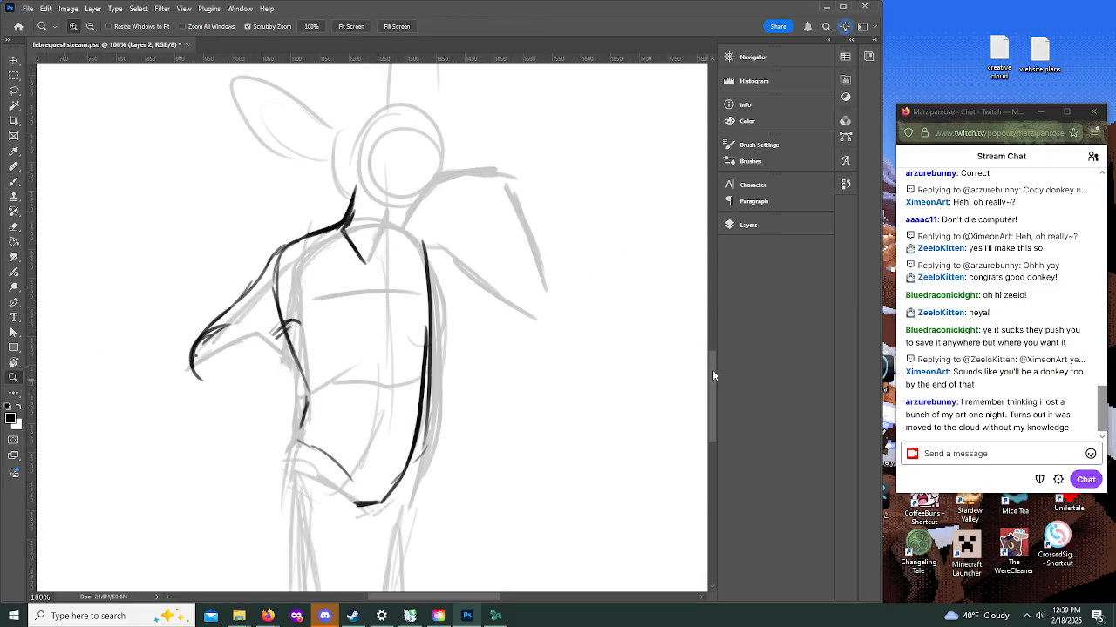
drag(712, 370, 712, 354)
key(b)
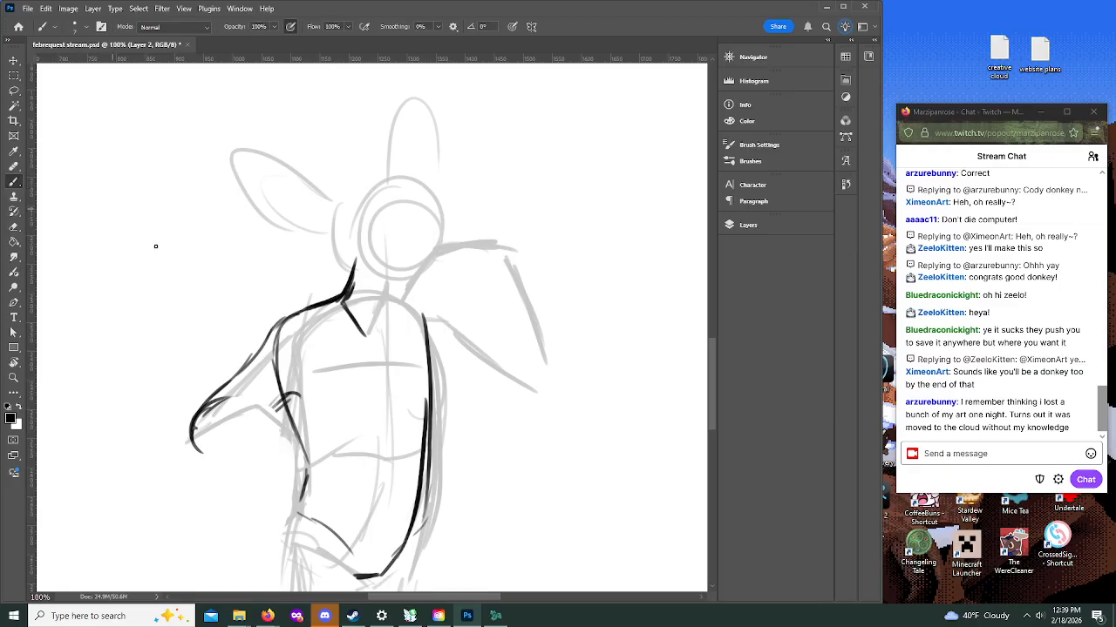
mouse_move(190, 439)
mouse_down()
mouse_move(228, 452)
mouse_move(261, 436)
mouse_up()
mouse_move(192, 443)
mouse_down()
mouse_move(229, 454)
mouse_move(288, 422)
mouse_move(274, 427)
mouse_up()
drag(192, 422, 251, 399)
mouse_move(232, 403)
mouse_down()
mouse_move(292, 385)
mouse_move(320, 417)
mouse_move(269, 423)
mouse_move(300, 447)
mouse_move(301, 475)
mouse_up()
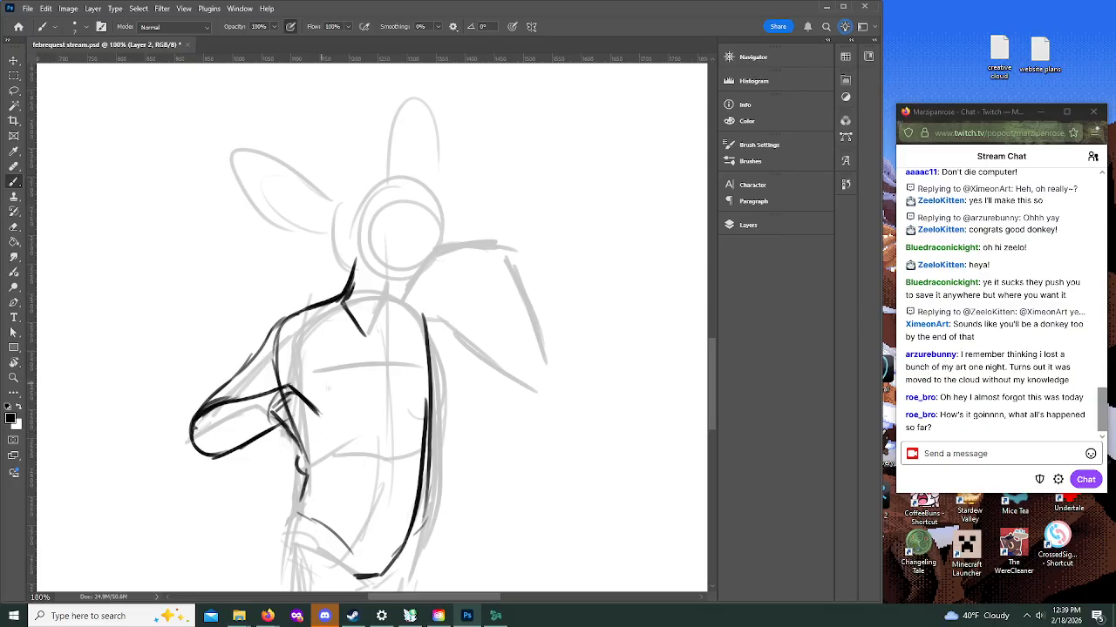
Step: Ink the lower forearm and the blocky hand resting at the waist, and add the second collar line at the neck
mouse_move(314, 406)
mouse_down()
mouse_move(338, 457)
mouse_move(298, 455)
mouse_move(300, 470)
mouse_move(345, 496)
mouse_move(345, 479)
mouse_move(309, 477)
mouse_move(346, 478)
mouse_move(310, 478)
mouse_up()
mouse_move(277, 401)
mouse_down()
mouse_move(301, 416)
mouse_move(292, 425)
mouse_move(288, 403)
mouse_move(297, 428)
mouse_move(291, 399)
mouse_up()
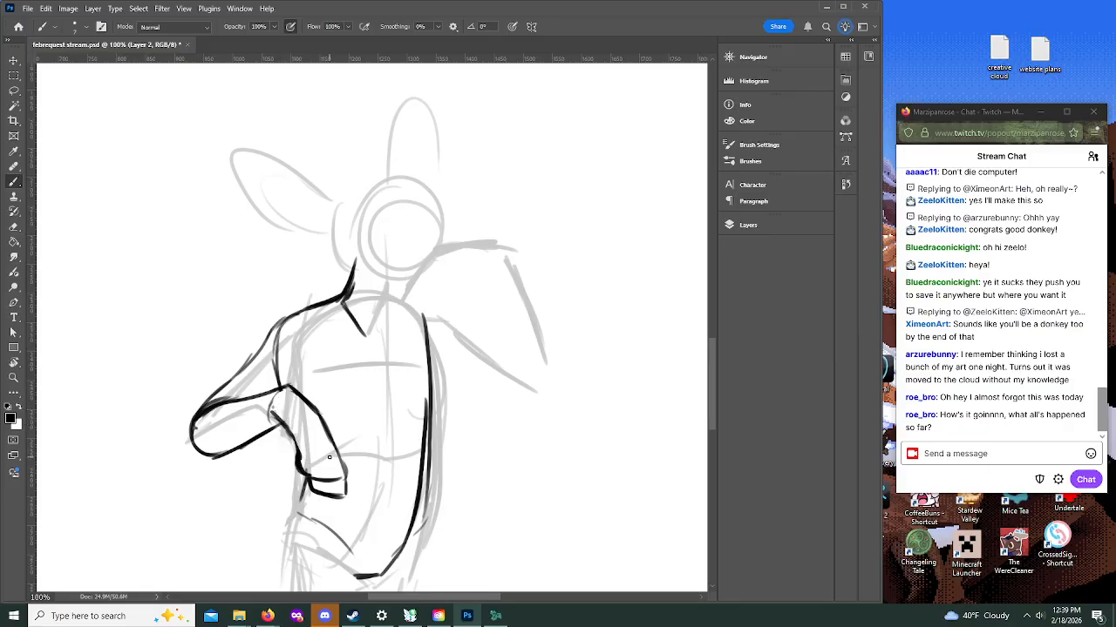
mouse_move(273, 413)
mouse_down()
mouse_move(296, 433)
mouse_move(317, 496)
mouse_move(342, 499)
mouse_up()
drag(398, 299, 387, 335)
Step: Clean up the bent arm by erasing the inner upper-arm line and redrawing the outer edge from shoulder to elbow
mouse_move(336, 292)
mouse_down()
mouse_move(284, 315)
mouse_move(205, 380)
mouse_up()
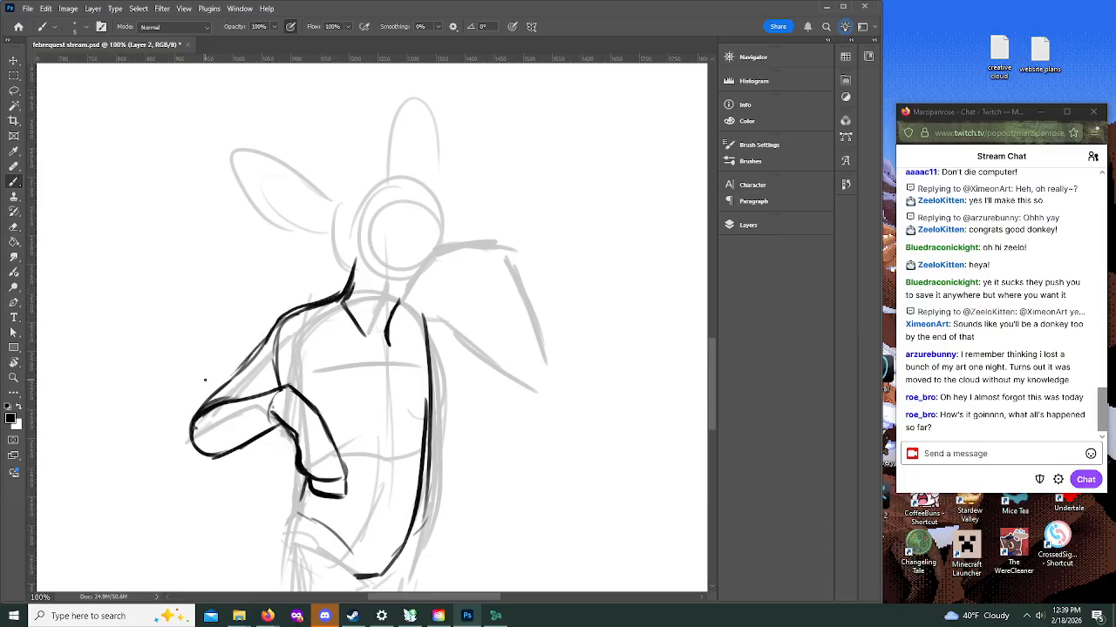
drag(278, 333, 282, 379)
drag(262, 329, 212, 375)
Step: Erase the first collar line, and ink the jawline from the neck to the chin and the rounded skull outline
mouse_move(713, 345)
mouse_down()
mouse_move(714, 389)
mouse_move(709, 332)
mouse_up()
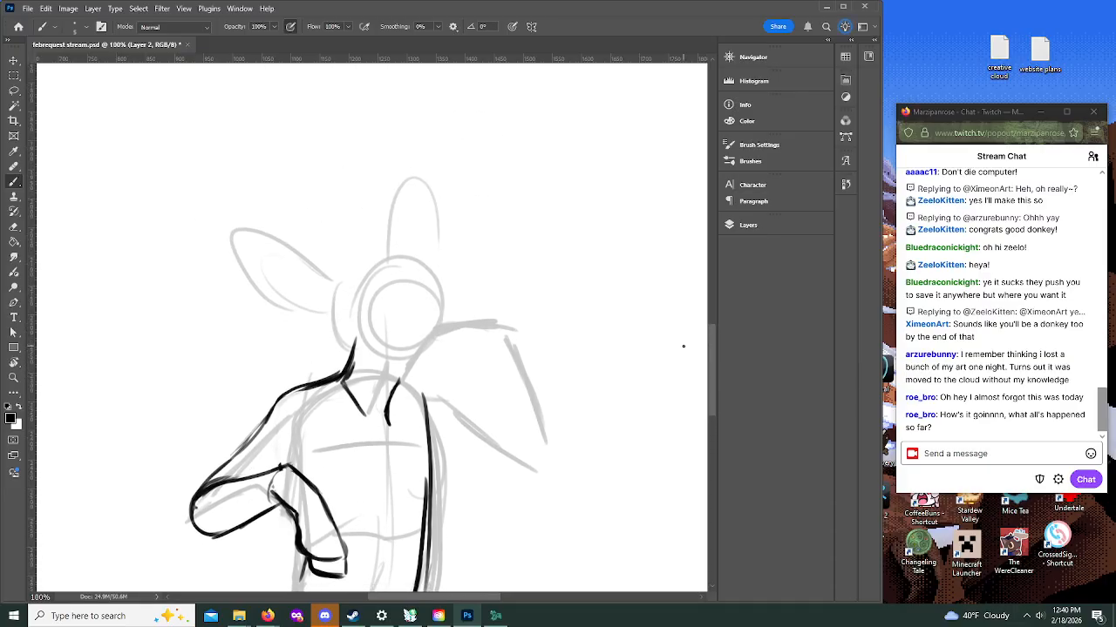
mouse_move(362, 346)
mouse_down()
mouse_move(346, 383)
mouse_move(366, 345)
mouse_move(369, 428)
mouse_up()
drag(364, 334, 366, 358)
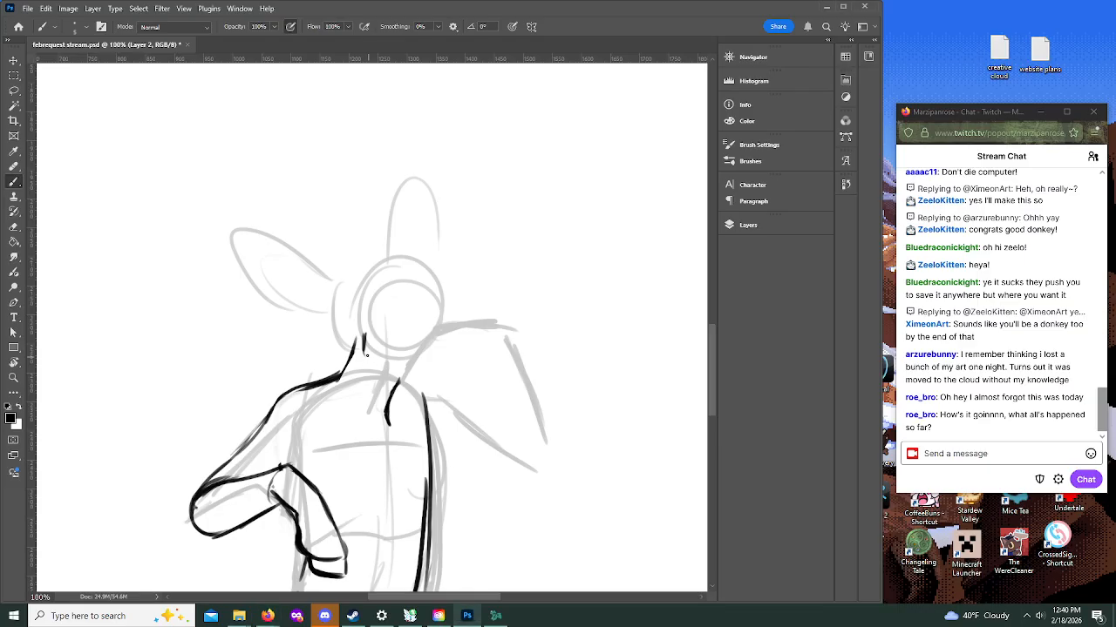
drag(364, 353, 419, 389)
drag(365, 268, 408, 260)
drag(399, 257, 352, 283)
mouse_move(364, 329)
mouse_down()
mouse_move(338, 287)
mouse_move(363, 346)
mouse_move(380, 260)
mouse_move(343, 295)
mouse_move(407, 262)
mouse_move(352, 277)
mouse_move(433, 279)
mouse_move(382, 267)
mouse_move(438, 288)
mouse_move(406, 260)
mouse_move(444, 303)
mouse_move(431, 280)
mouse_move(443, 317)
mouse_up()
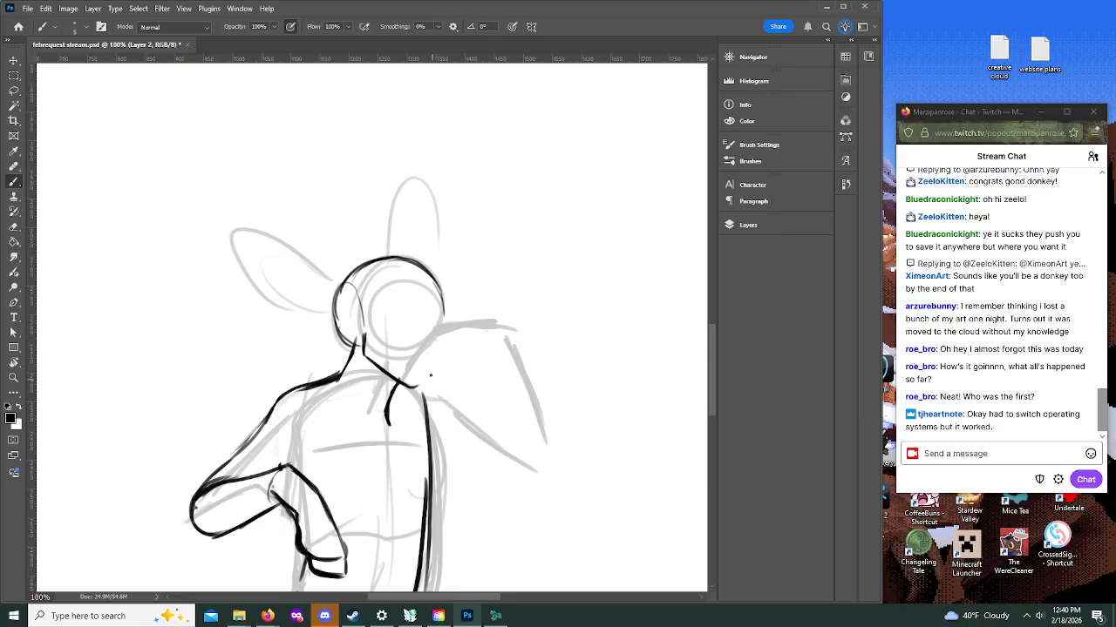
mouse_move(422, 266)
mouse_down()
mouse_move(442, 317)
mouse_move(423, 322)
mouse_move(427, 345)
mouse_up()
mouse_move(425, 363)
mouse_down()
mouse_move(427, 348)
mouse_move(422, 375)
mouse_move(401, 369)
mouse_up()
key(ctrl+z)
key(ctrl+z)
Step: Clear the leftover face strokes, and ink the near eye with a small pupil plus a short slanted far-eye mark
key(z)
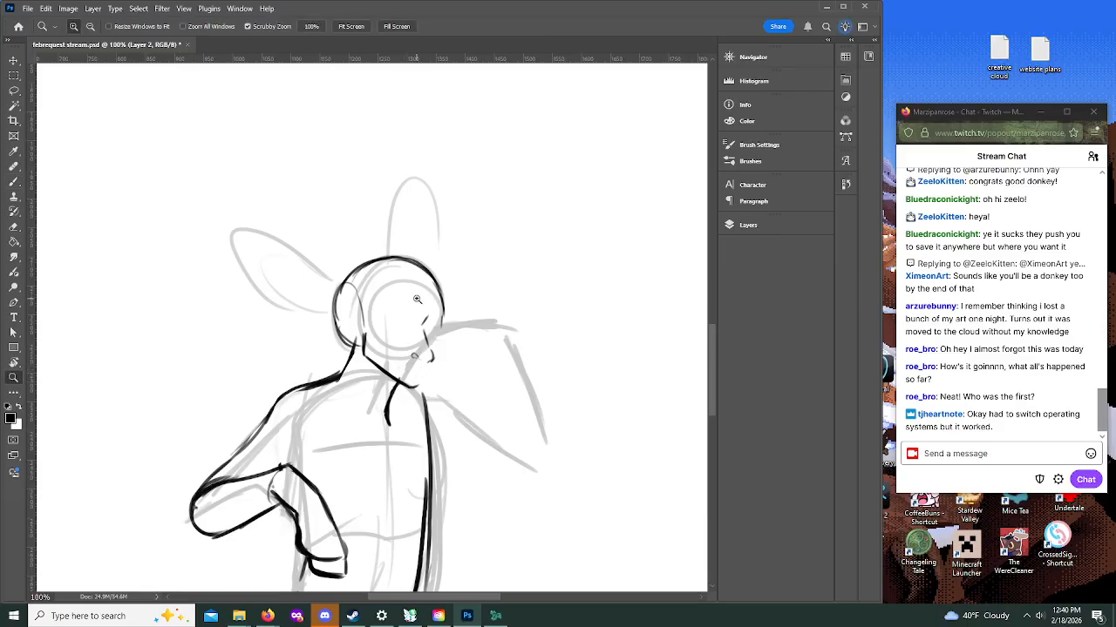
click(419, 298)
drag(711, 356, 711, 355)
key(b)
mouse_move(413, 423)
mouse_down()
mouse_move(426, 441)
mouse_move(450, 426)
mouse_up()
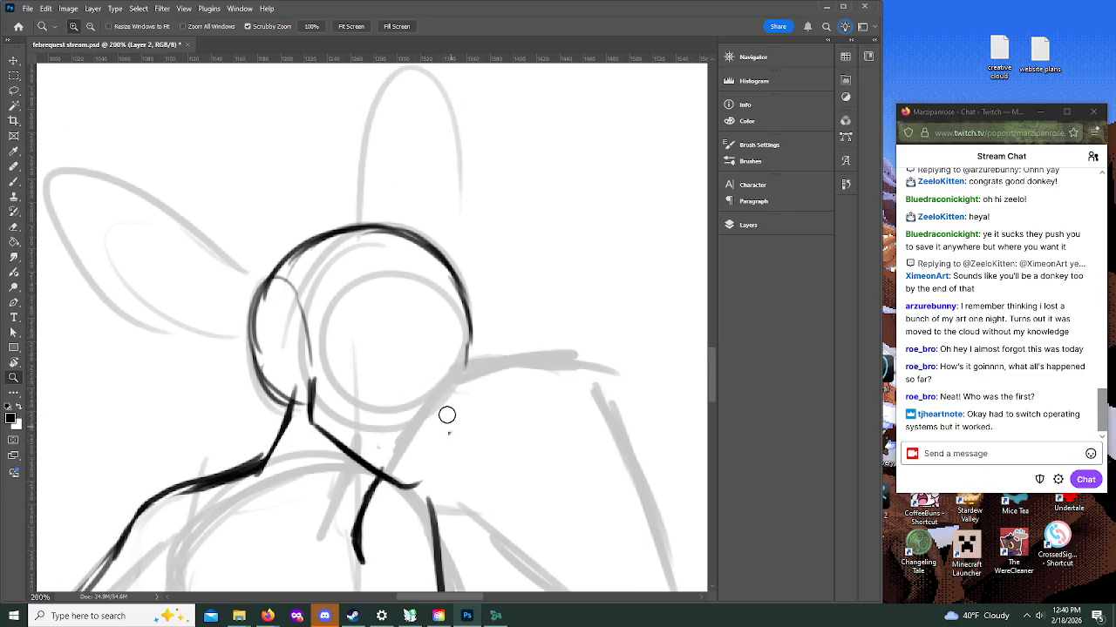
key(b)
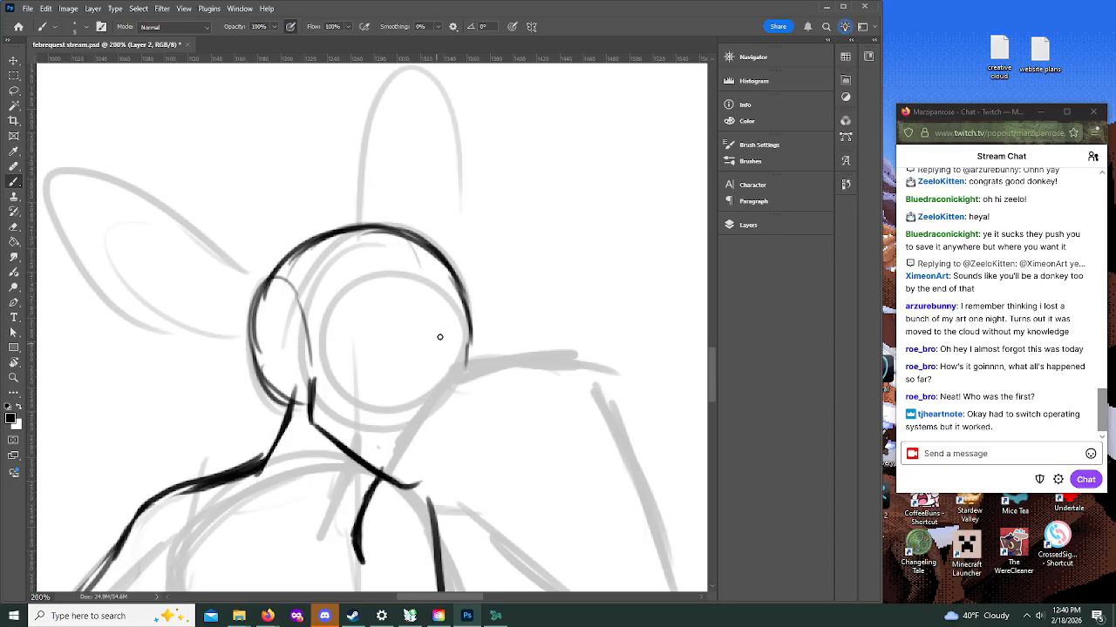
drag(431, 349, 435, 340)
mouse_move(359, 364)
mouse_down()
mouse_move(393, 355)
mouse_move(373, 349)
mouse_move(381, 346)
mouse_move(384, 382)
mouse_move(378, 367)
mouse_up()
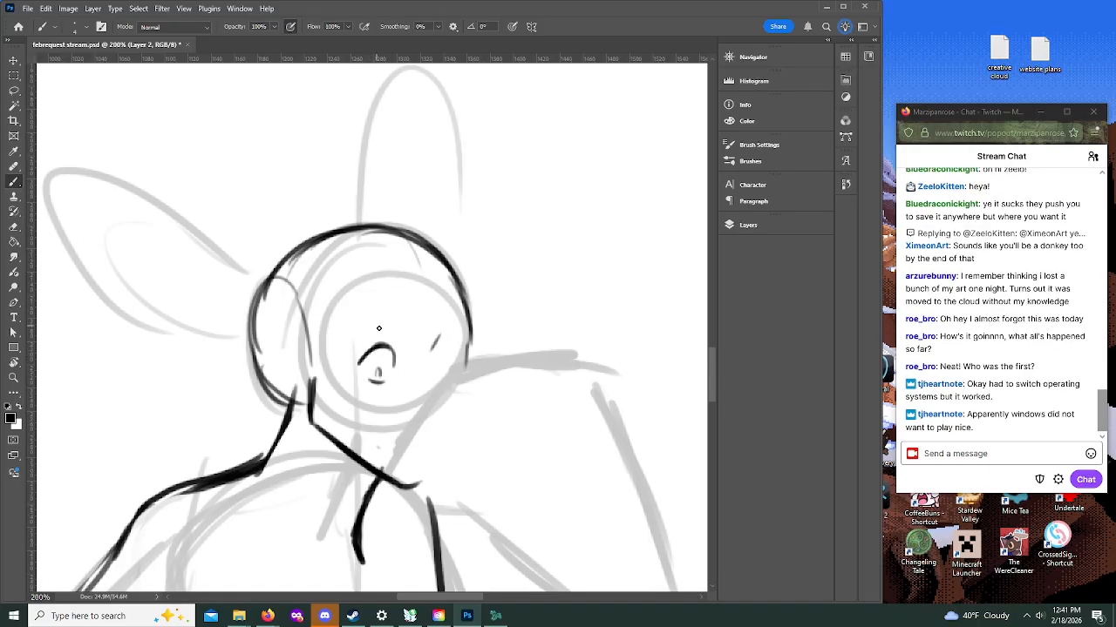
Step: Ink the open mouth, nose and chin, and shape the far side of the face with a single clean contour
mouse_move(430, 448)
mouse_down()
mouse_move(382, 436)
mouse_move(392, 458)
mouse_move(410, 461)
mouse_move(383, 454)
mouse_move(413, 465)
mouse_move(388, 430)
mouse_move(423, 440)
mouse_up()
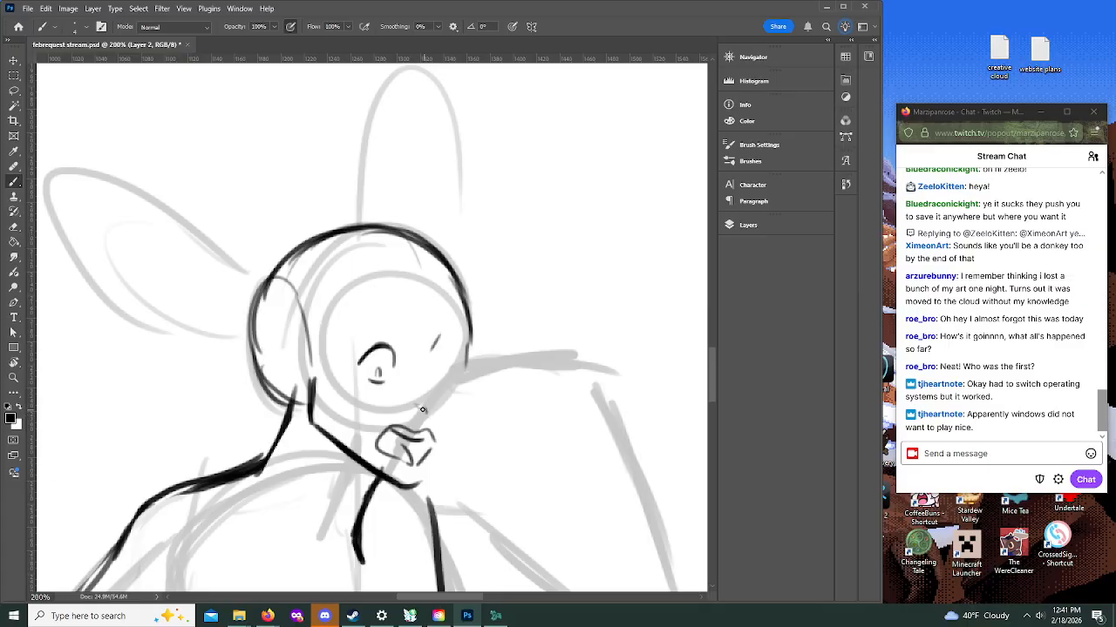
mouse_move(416, 403)
mouse_down()
mouse_move(449, 414)
mouse_move(440, 441)
mouse_up()
drag(400, 481, 429, 485)
drag(419, 486, 454, 438)
drag(470, 332, 452, 407)
mouse_move(412, 481)
mouse_down()
mouse_move(440, 448)
mouse_move(457, 400)
mouse_move(443, 440)
mouse_move(398, 481)
mouse_up()
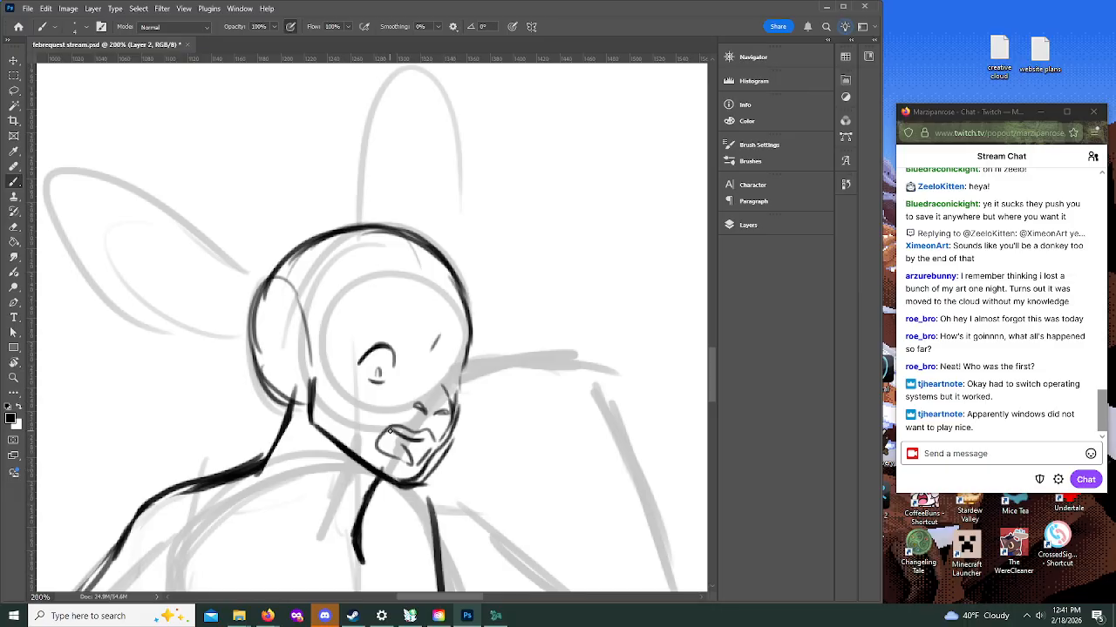
mouse_move(462, 382)
mouse_down()
mouse_move(463, 425)
mouse_move(448, 440)
mouse_move(460, 412)
mouse_move(450, 393)
mouse_move(455, 432)
mouse_up()
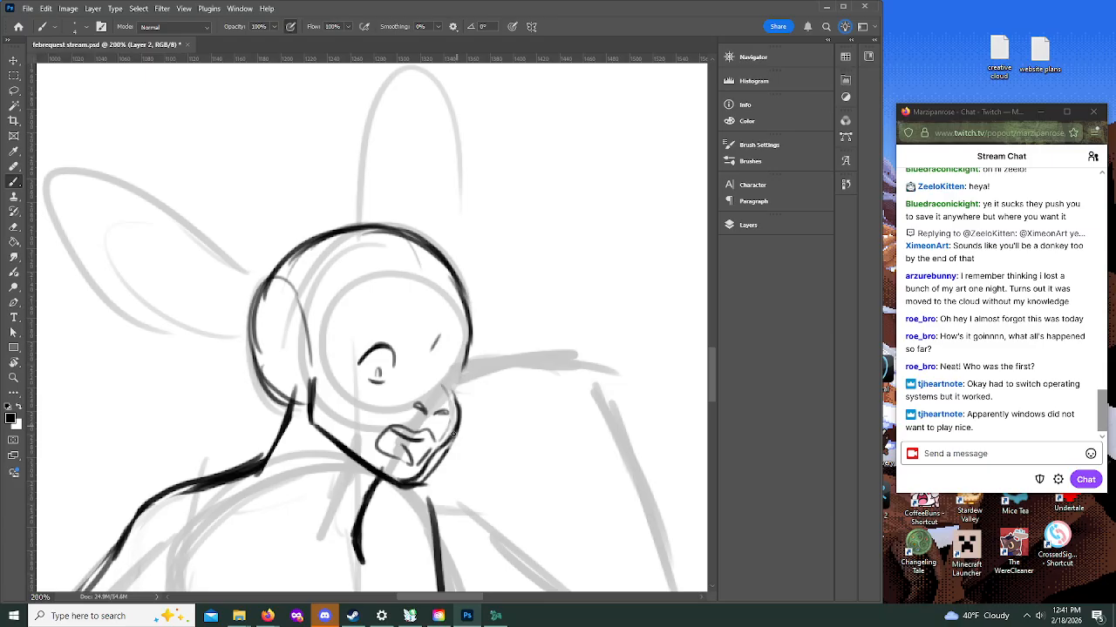
mouse_move(433, 488)
mouse_down()
mouse_move(395, 493)
mouse_move(433, 486)
mouse_move(453, 455)
mouse_up()
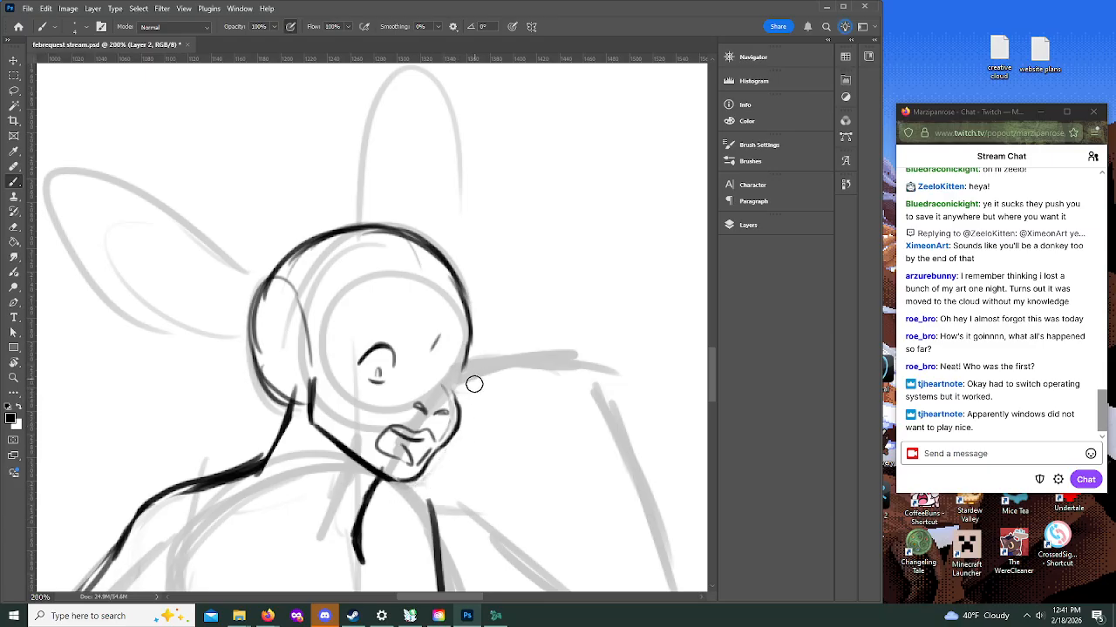
Step: Ink the far eye with an arched upper lid and a small pupil to match the near eye
drag(439, 360, 448, 349)
drag(447, 347, 454, 359)
mouse_move(440, 375)
mouse_down()
mouse_move(449, 378)
mouse_move(443, 368)
mouse_up()
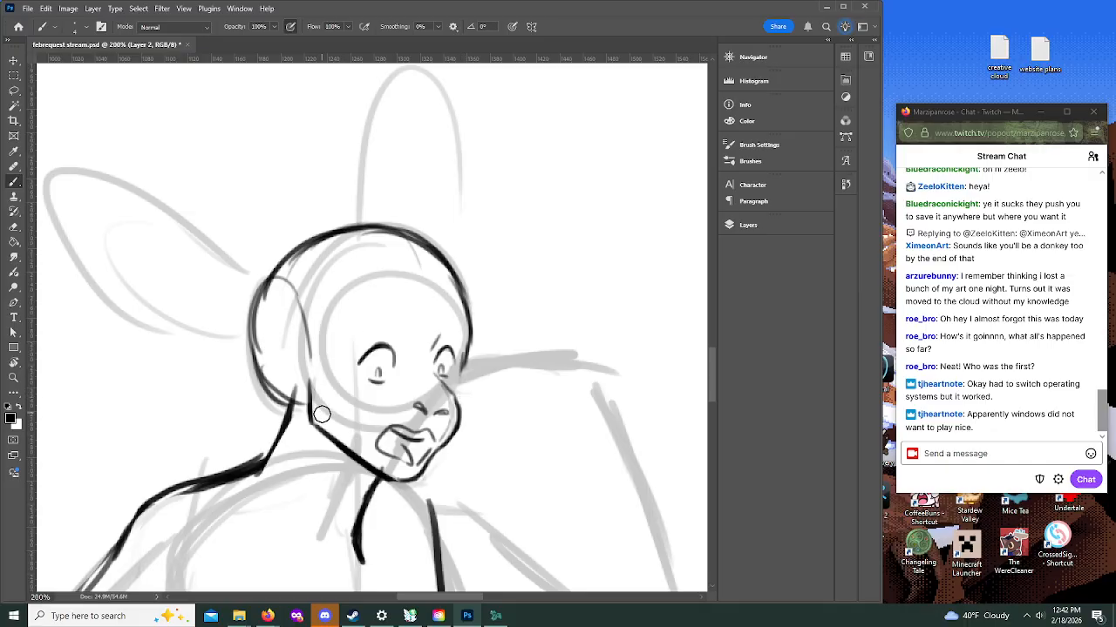
Step: Ink the sideways donkey ear as a pointed, heavy-lined leaf shape slimmer than the rough, with fur ticks at its base
mouse_move(711, 376)
mouse_down()
mouse_move(715, 360)
mouse_move(711, 410)
mouse_move(711, 389)
mouse_up()
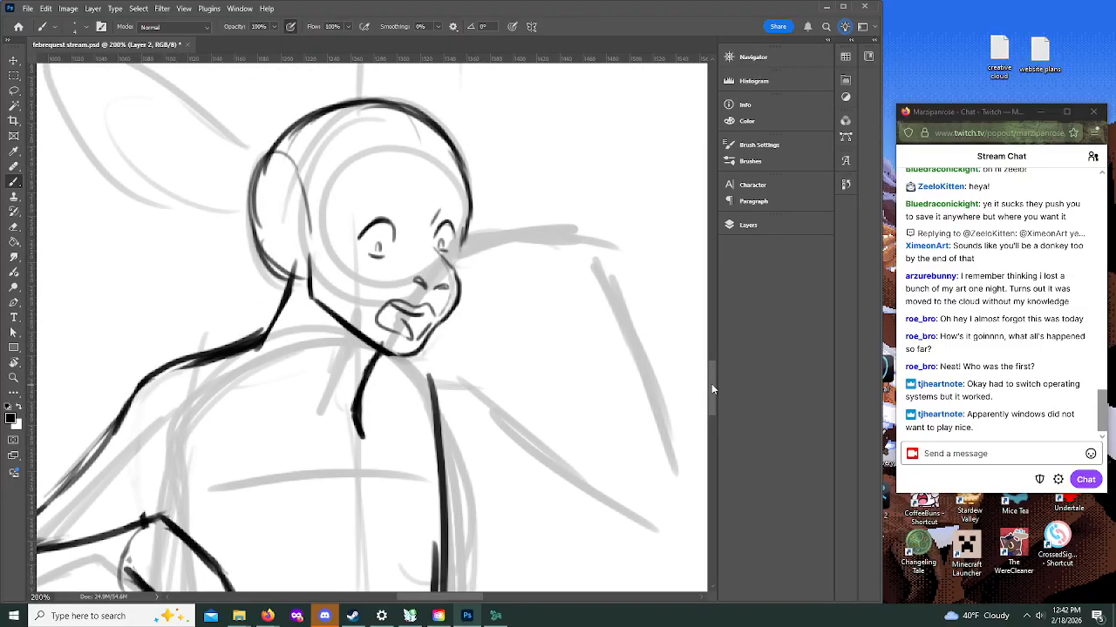
mouse_move(460, 601)
mouse_down()
mouse_move(487, 601)
mouse_move(453, 601)
mouse_up()
drag(714, 378, 710, 350)
drag(308, 426, 336, 444)
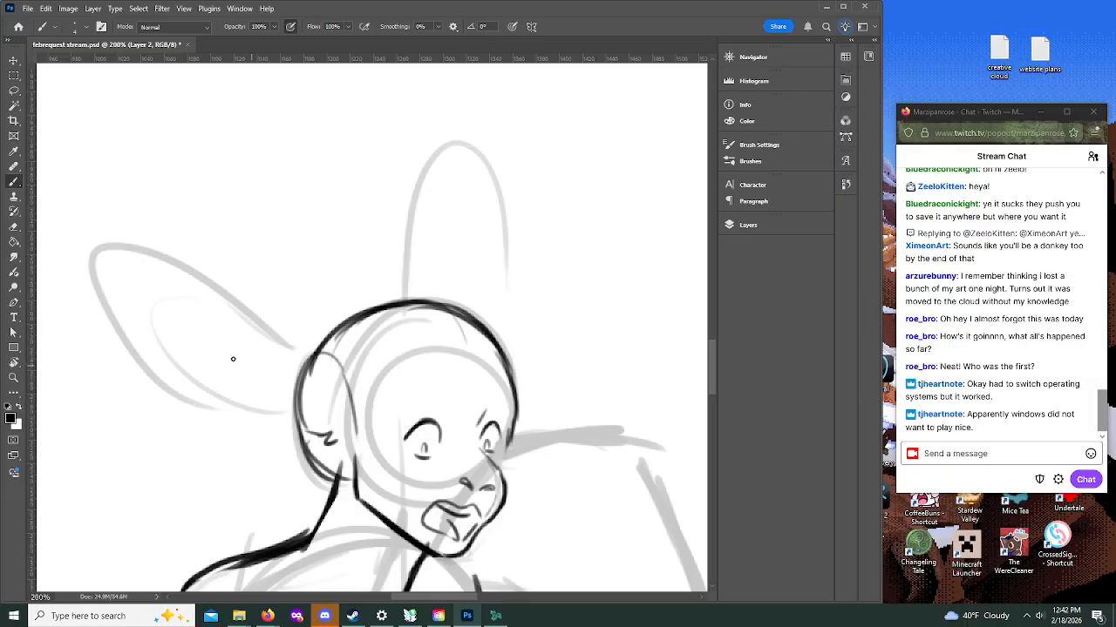
mouse_move(334, 365)
mouse_down()
mouse_move(134, 251)
mouse_move(166, 326)
mouse_up()
mouse_move(134, 252)
mouse_down()
mouse_move(155, 306)
mouse_move(212, 375)
mouse_up()
key(ctrl+z)
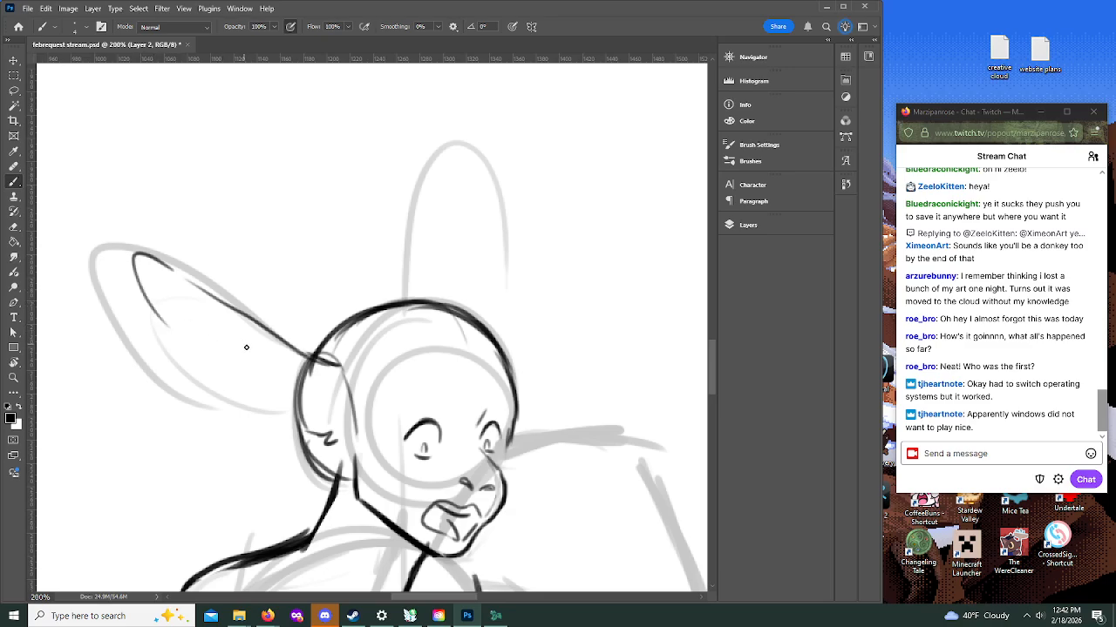
mouse_move(267, 408)
mouse_down()
mouse_move(328, 401)
mouse_move(204, 286)
mouse_move(142, 260)
mouse_move(182, 350)
mouse_up()
mouse_move(149, 301)
mouse_down()
mouse_move(210, 376)
mouse_move(278, 405)
mouse_move(322, 403)
mouse_move(213, 295)
mouse_move(137, 250)
mouse_move(150, 302)
mouse_move(139, 287)
mouse_move(132, 264)
mouse_move(163, 332)
mouse_up()
mouse_move(137, 269)
mouse_down()
mouse_move(188, 290)
mouse_move(199, 308)
mouse_move(181, 367)
mouse_move(223, 401)
mouse_up()
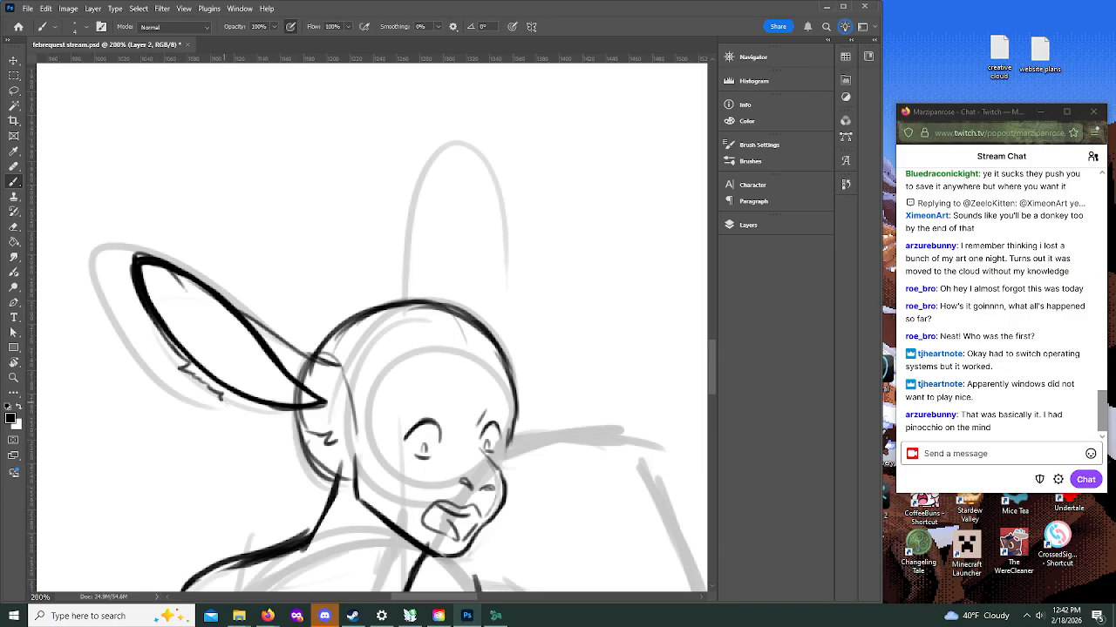
Step: Redo the short fur strokes along both edges of the sideways ear, and ink two raised eyebrows
key(ctrl+z)
key(ctrl+z)
mouse_move(202, 382)
mouse_down()
mouse_move(249, 418)
mouse_move(311, 422)
mouse_up()
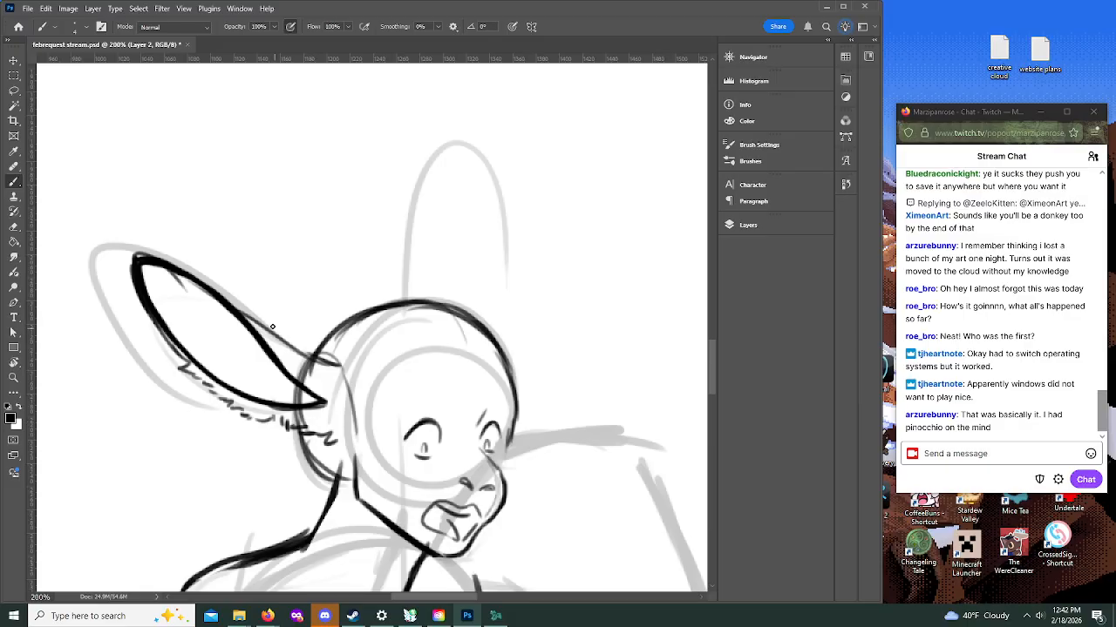
drag(201, 276, 319, 372)
drag(416, 402, 500, 410)
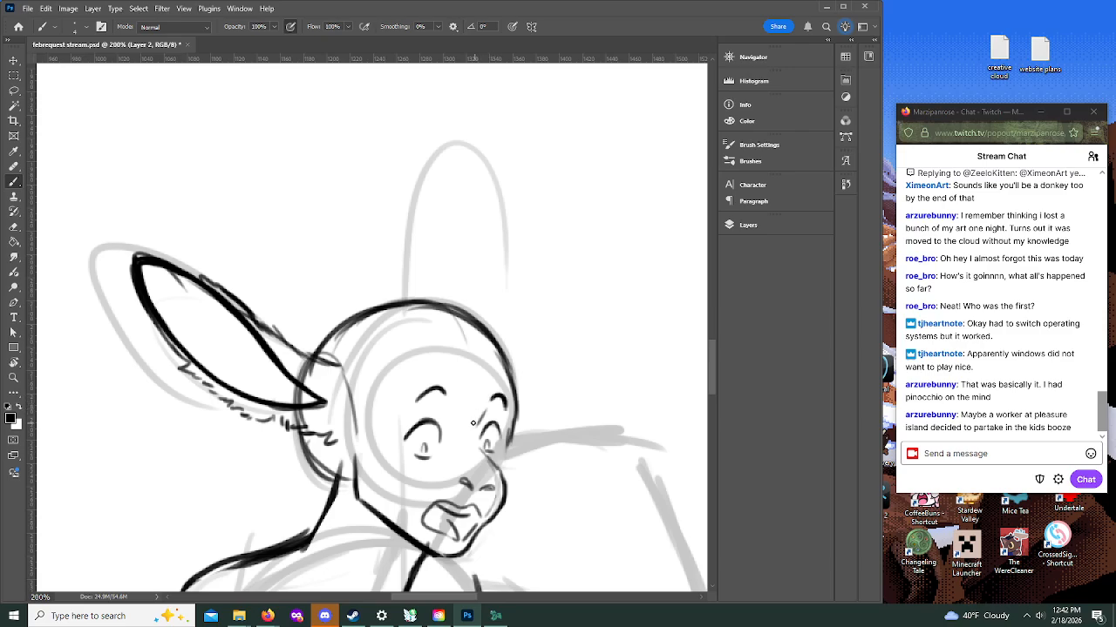
Step: Ink curly hair below the ear and down the nape, and try curls beside the face and over the crown
mouse_move(710, 353)
mouse_down()
mouse_move(713, 378)
mouse_move(713, 361)
mouse_up()
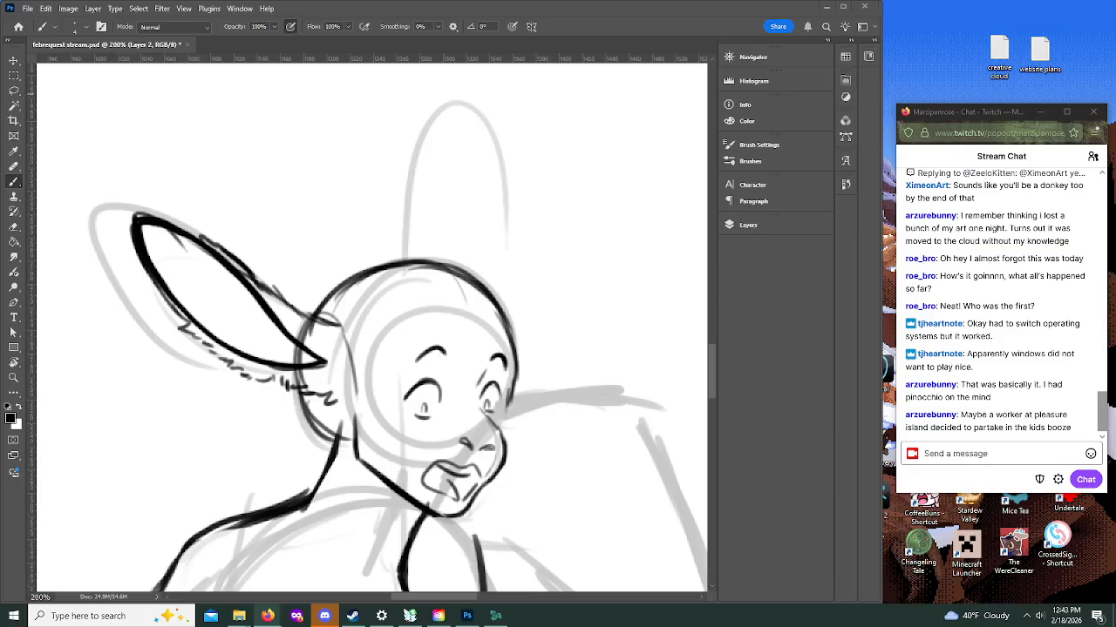
mouse_move(298, 396)
mouse_down()
mouse_move(309, 432)
mouse_move(311, 470)
mouse_move(349, 437)
mouse_move(343, 446)
mouse_move(353, 406)
mouse_move(341, 390)
mouse_move(348, 425)
mouse_move(377, 410)
mouse_move(384, 353)
mouse_up()
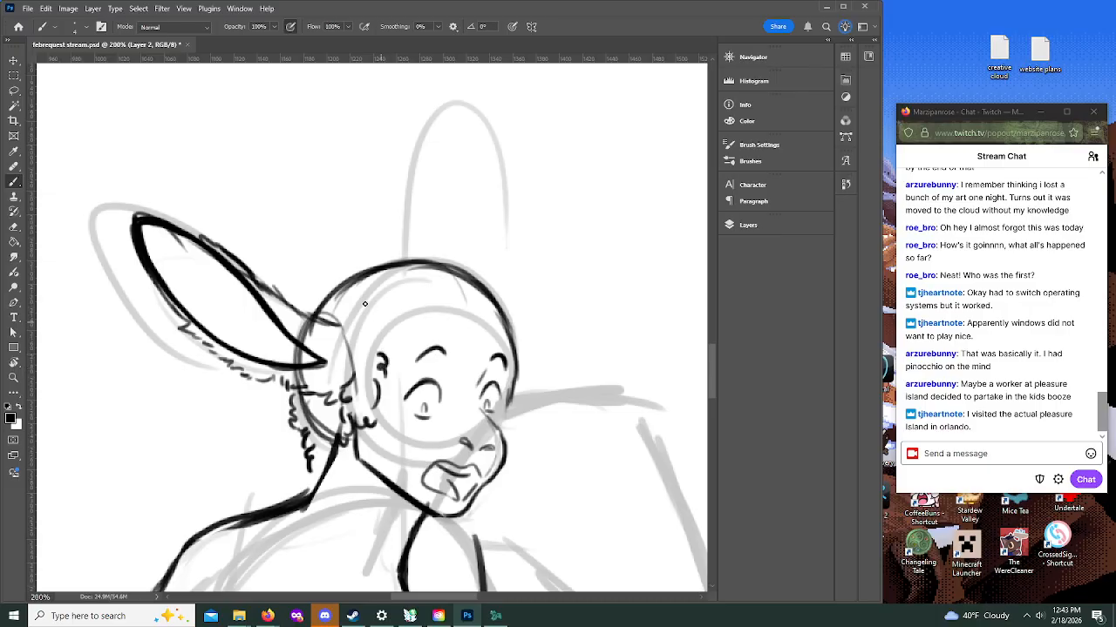
drag(301, 310, 332, 272)
mouse_move(366, 256)
mouse_down()
mouse_move(411, 235)
mouse_move(508, 290)
mouse_up()
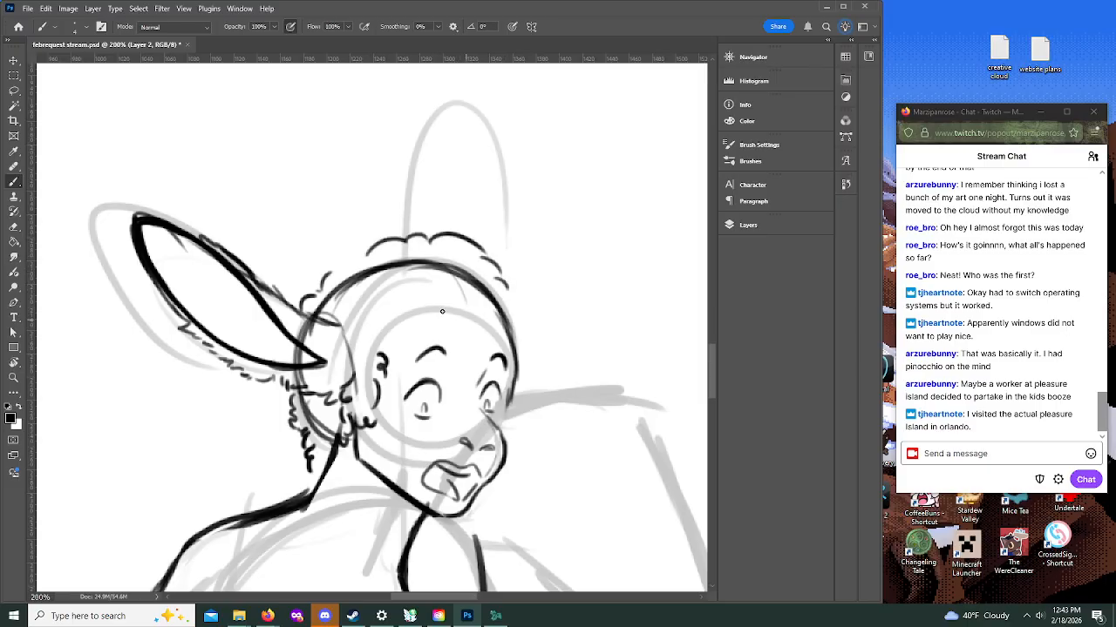
key(ctrl+z)
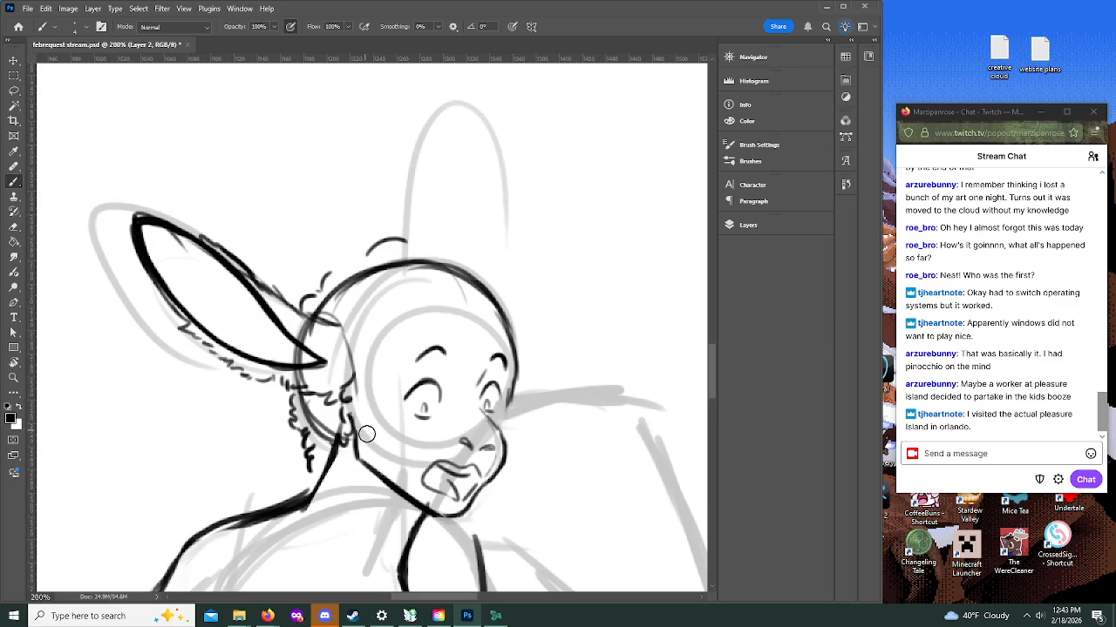
Step: Ink cheek scruff, curls down the side of the face, a curly fringe, and the scalloped hair outline over the crown
mouse_move(351, 415)
mouse_down()
mouse_move(357, 392)
mouse_move(366, 452)
mouse_up()
mouse_move(376, 403)
mouse_down()
mouse_move(398, 452)
mouse_move(381, 466)
mouse_up()
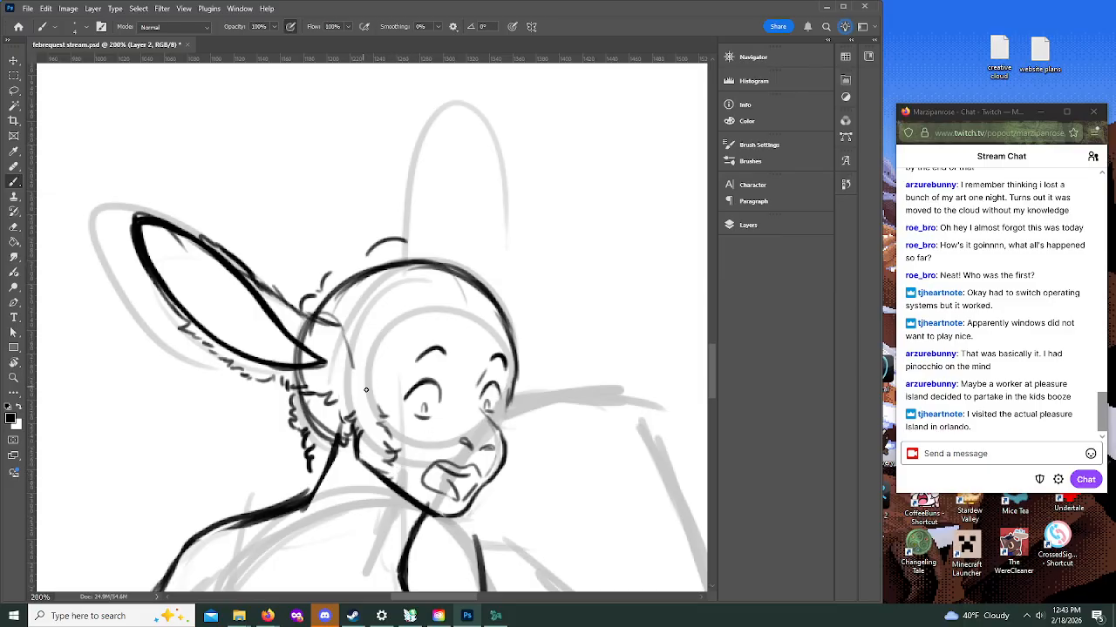
mouse_move(375, 403)
mouse_down()
mouse_move(371, 338)
mouse_move(431, 334)
mouse_up()
mouse_move(316, 294)
mouse_down()
mouse_move(369, 252)
mouse_move(420, 247)
mouse_move(411, 237)
mouse_move(484, 255)
mouse_up()
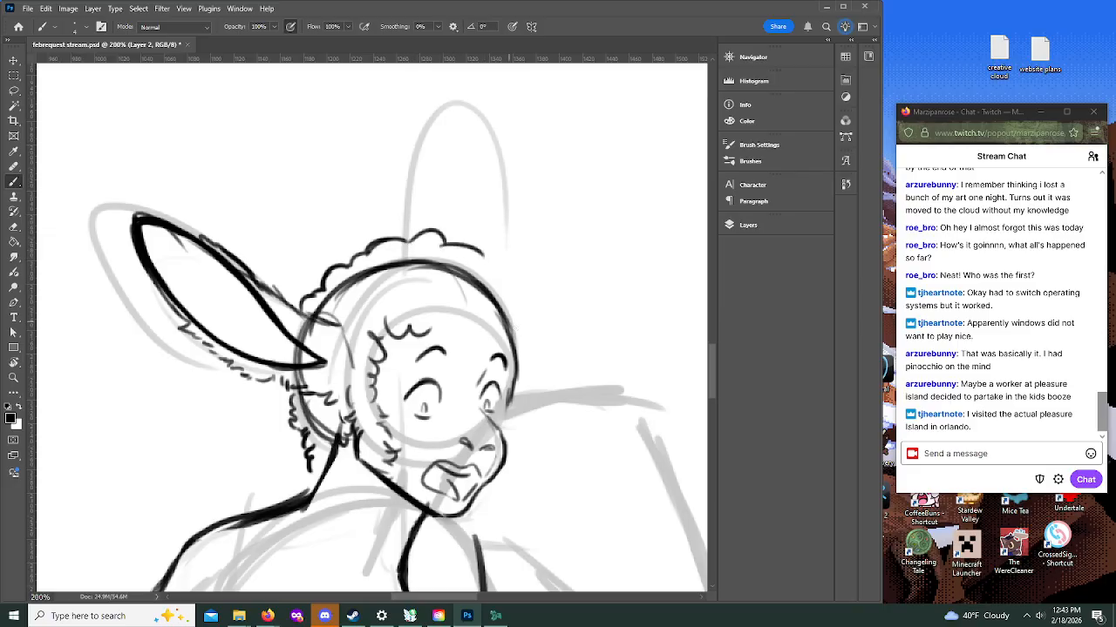
mouse_move(518, 354)
mouse_down()
mouse_move(531, 330)
mouse_move(493, 273)
mouse_up()
mouse_move(440, 323)
mouse_down()
mouse_move(503, 355)
mouse_move(526, 340)
mouse_up()
drag(495, 260, 518, 288)
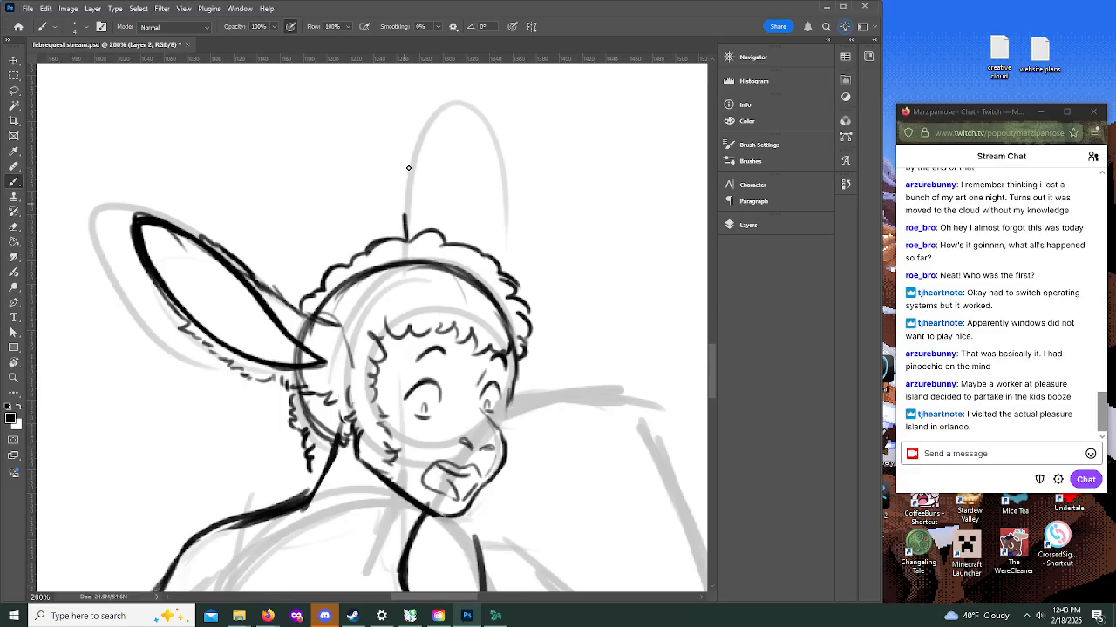
Step: Ink the upright ear as a narrow pointed shape inside the rough, and shade its tip black with short hatched strokes
mouse_move(405, 235)
mouse_down()
mouse_move(437, 104)
mouse_move(462, 131)
mouse_move(488, 210)
mouse_up()
drag(474, 178, 480, 250)
mouse_move(480, 250)
mouse_down()
mouse_move(449, 116)
mouse_move(419, 149)
mouse_move(436, 108)
mouse_up()
mouse_move(427, 153)
mouse_down()
mouse_move(436, 110)
mouse_move(439, 148)
mouse_move(446, 111)
mouse_move(467, 164)
mouse_up()
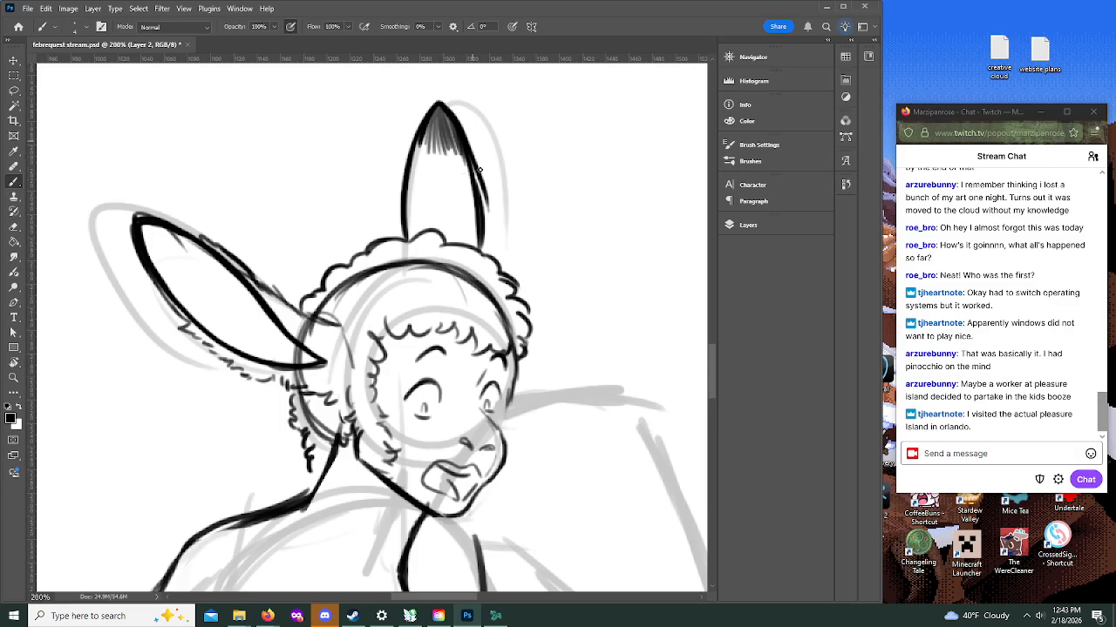
mouse_move(461, 102)
mouse_down()
mouse_move(488, 214)
mouse_move(490, 205)
mouse_up()
drag(430, 116, 416, 168)
mouse_move(438, 113)
mouse_down()
mouse_move(424, 170)
mouse_move(433, 163)
mouse_up()
mouse_move(445, 128)
mouse_down()
mouse_move(443, 166)
mouse_move(453, 167)
mouse_up()
drag(160, 220, 247, 273)
drag(421, 144, 415, 167)
mouse_move(425, 131)
mouse_down()
mouse_move(415, 165)
mouse_move(421, 147)
mouse_up()
drag(438, 111, 429, 129)
mouse_move(441, 107)
mouse_down()
mouse_move(435, 120)
mouse_move(450, 138)
mouse_move(432, 144)
mouse_up()
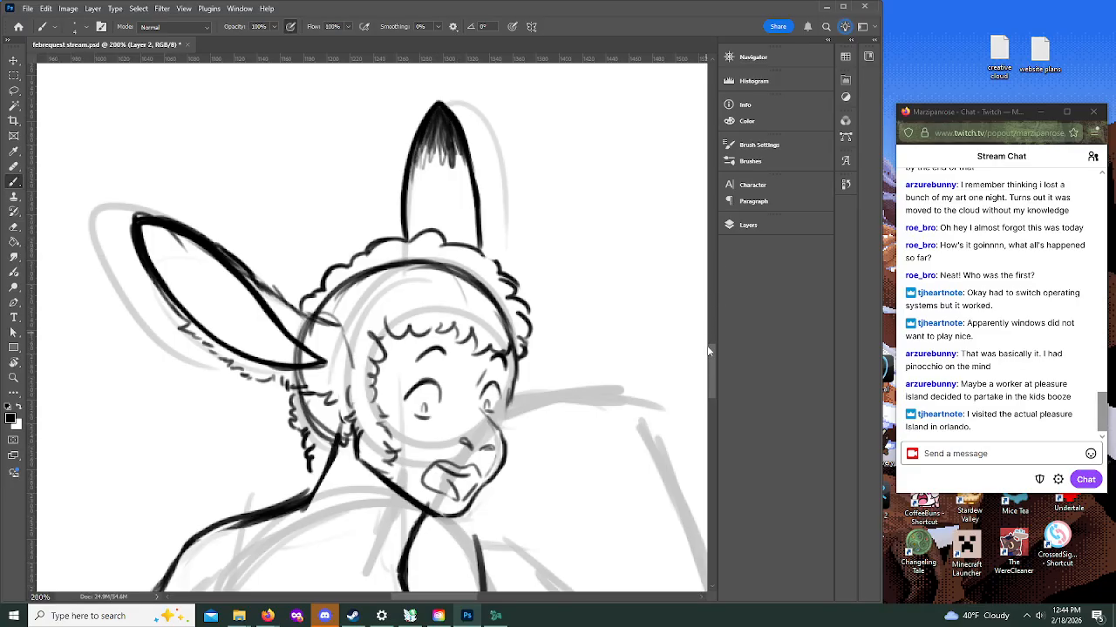
Step: Erase the skull outline inside the hair, and refine the curls beside the far cheek, the nose and the pupils
mouse_move(321, 311)
mouse_down()
mouse_move(370, 274)
mouse_move(444, 268)
mouse_move(493, 295)
mouse_move(514, 335)
mouse_move(505, 323)
mouse_up()
mouse_move(511, 396)
mouse_down()
mouse_move(509, 447)
mouse_move(504, 411)
mouse_move(519, 363)
mouse_move(517, 405)
mouse_move(510, 364)
mouse_move(514, 436)
mouse_move(469, 442)
mouse_move(486, 446)
mouse_up()
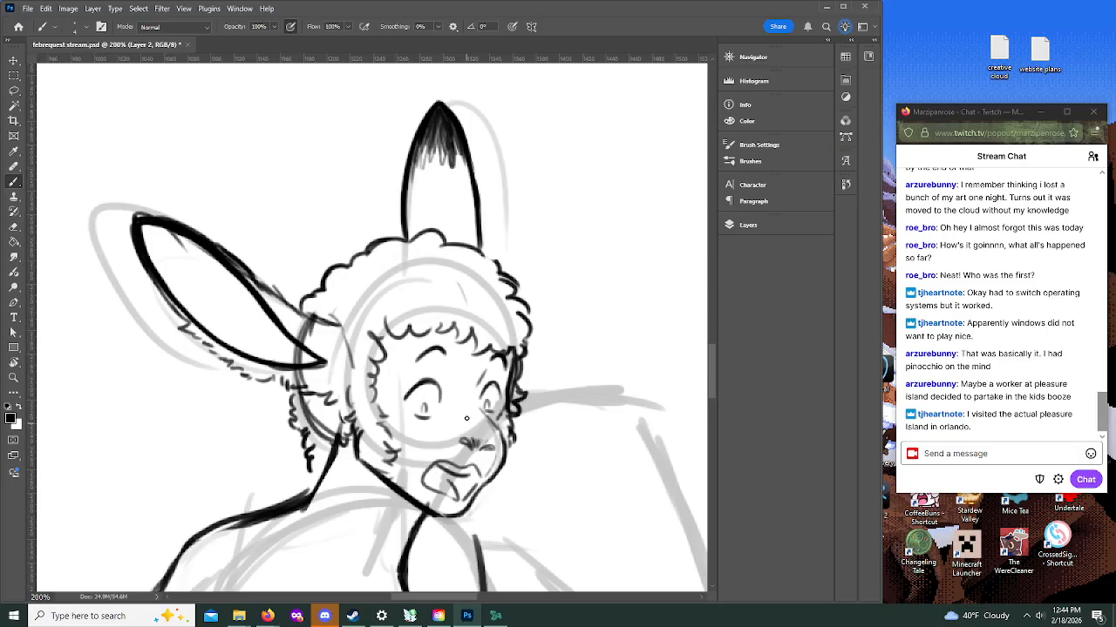
mouse_move(711, 358)
mouse_down()
mouse_move(712, 383)
mouse_move(709, 374)
mouse_up()
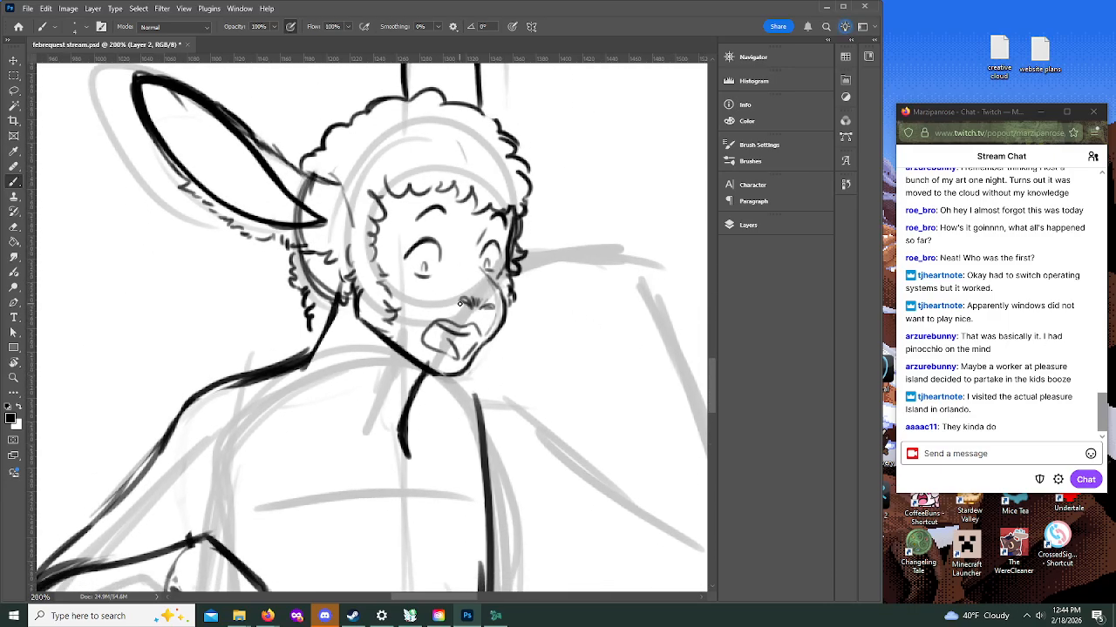
drag(435, 259, 426, 262)
drag(495, 261, 502, 251)
click(425, 267)
key(ctrl+z)
Step: Zoom back out to 100% and ink the first contour and finger lines of the raised hand beneath the chin
click(14, 379)
click(90, 27)
click(477, 392)
click(517, 405)
drag(478, 600, 499, 608)
key(b)
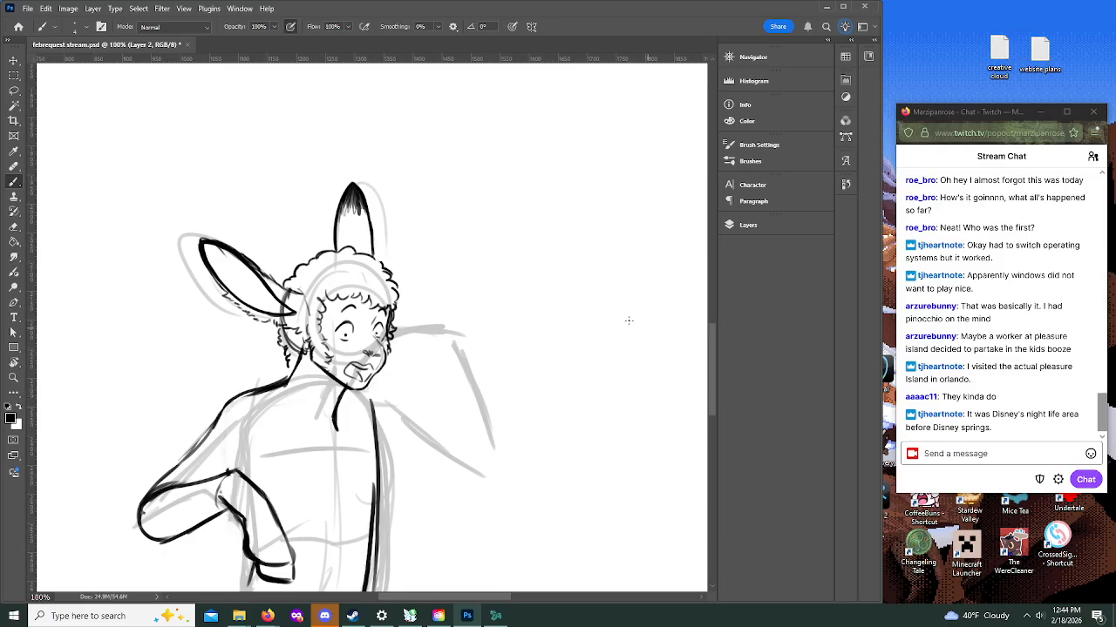
mouse_move(387, 375)
mouse_down()
mouse_move(436, 361)
mouse_move(376, 381)
mouse_move(362, 424)
mouse_up()
drag(416, 386, 386, 411)
drag(394, 373, 440, 368)
drag(408, 401, 423, 399)
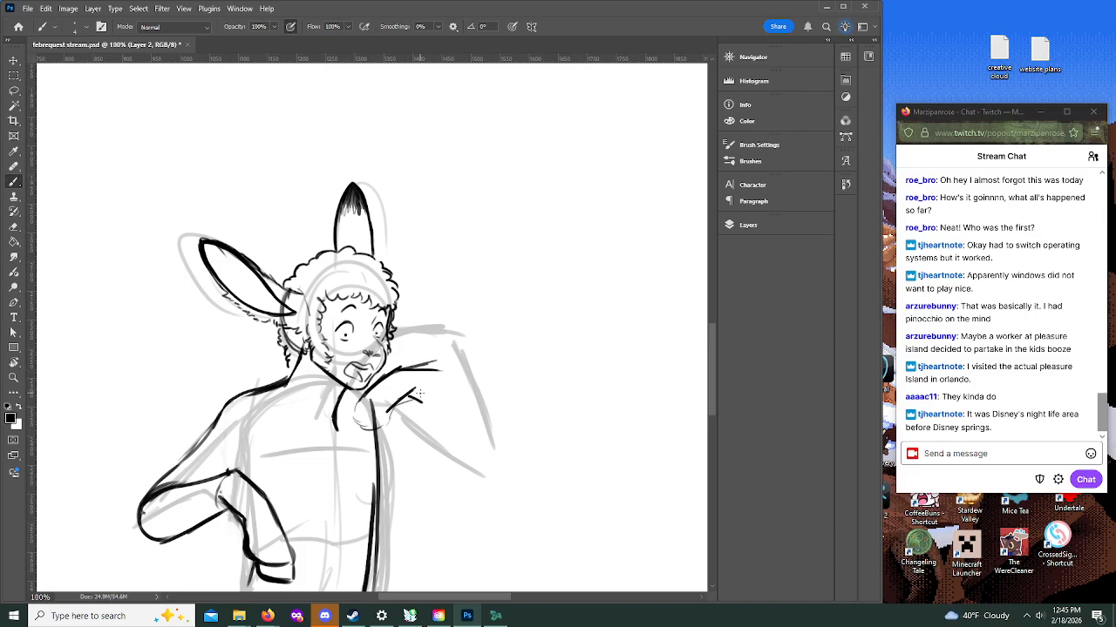
Step: Switch to the Firefox reference window, search Google Images for "donkey animal hoof", and browse the hoof photos
key(alt+Tab)
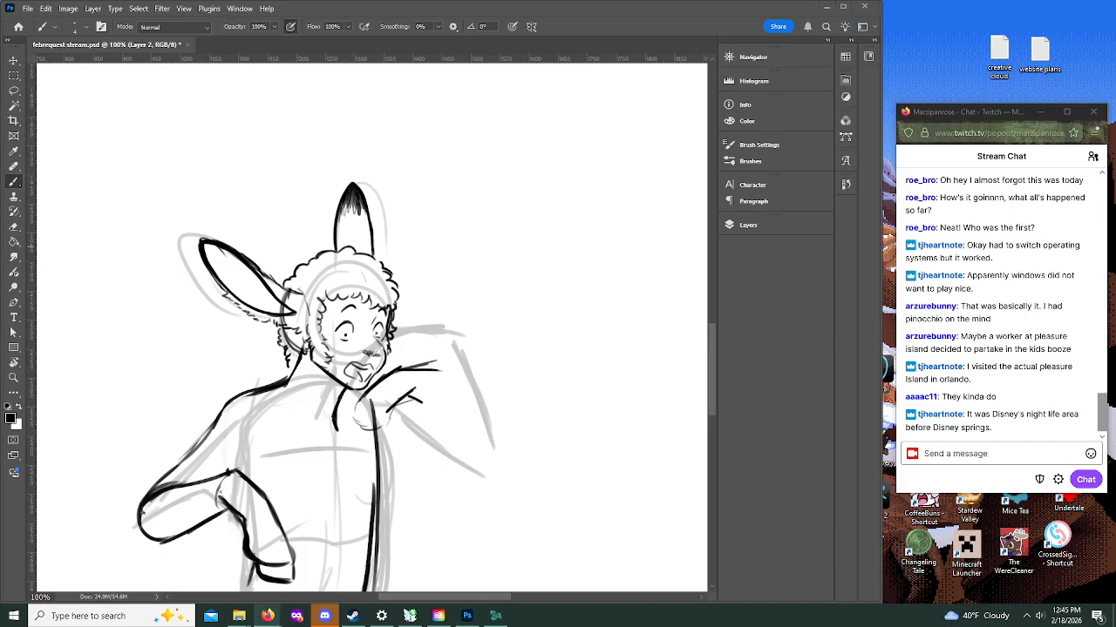
drag(1115, 131, 597, 109)
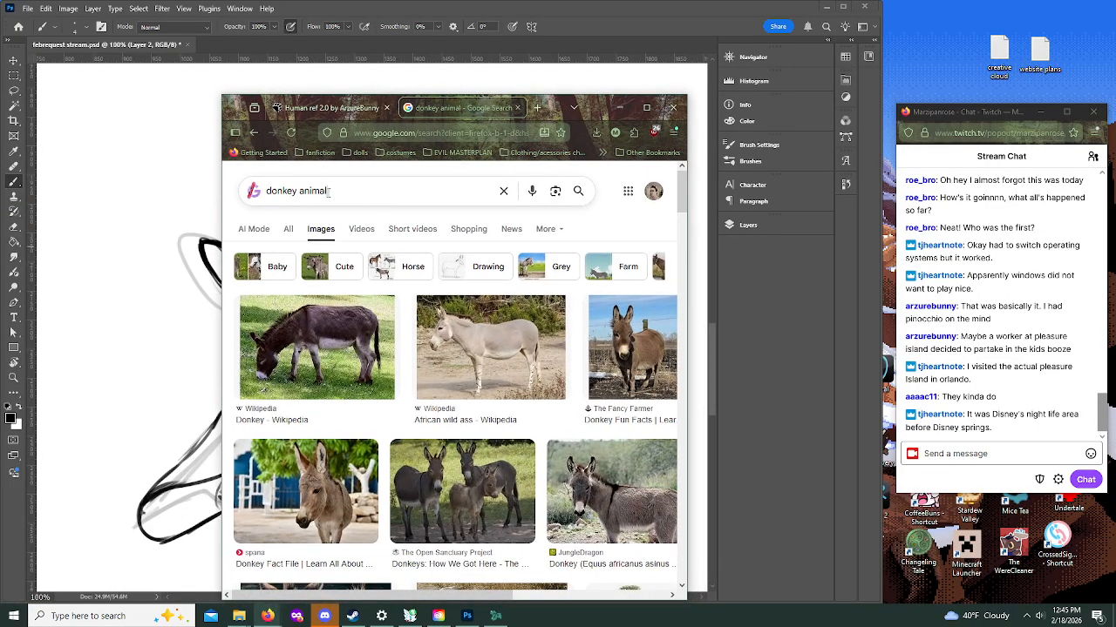
drag(345, 192, 241, 190)
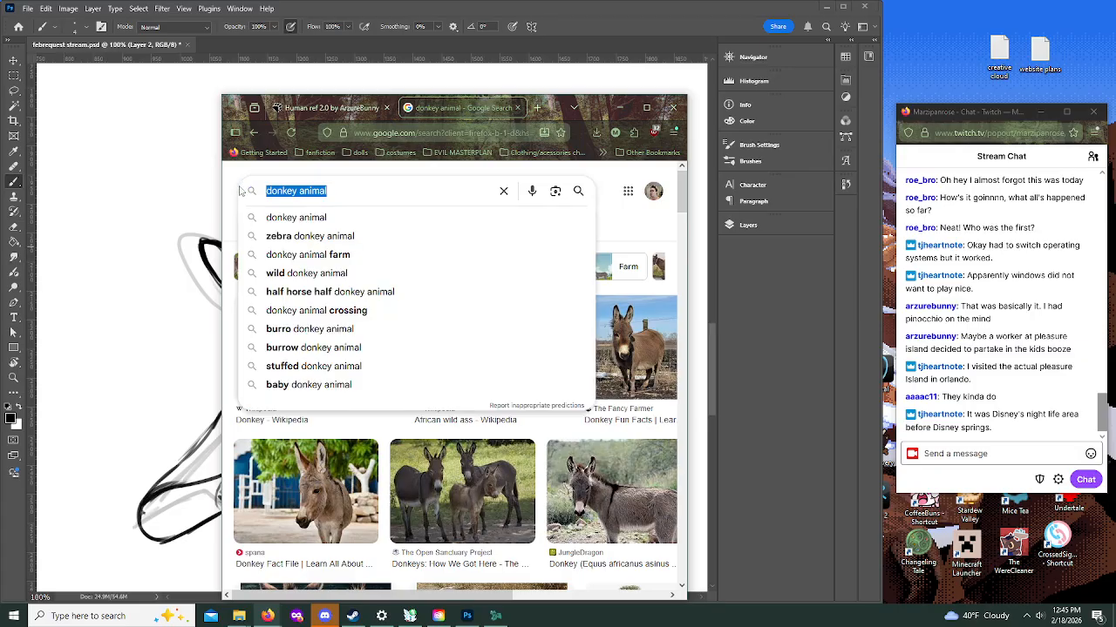
key(Right)
text(hoo)
key(Return)
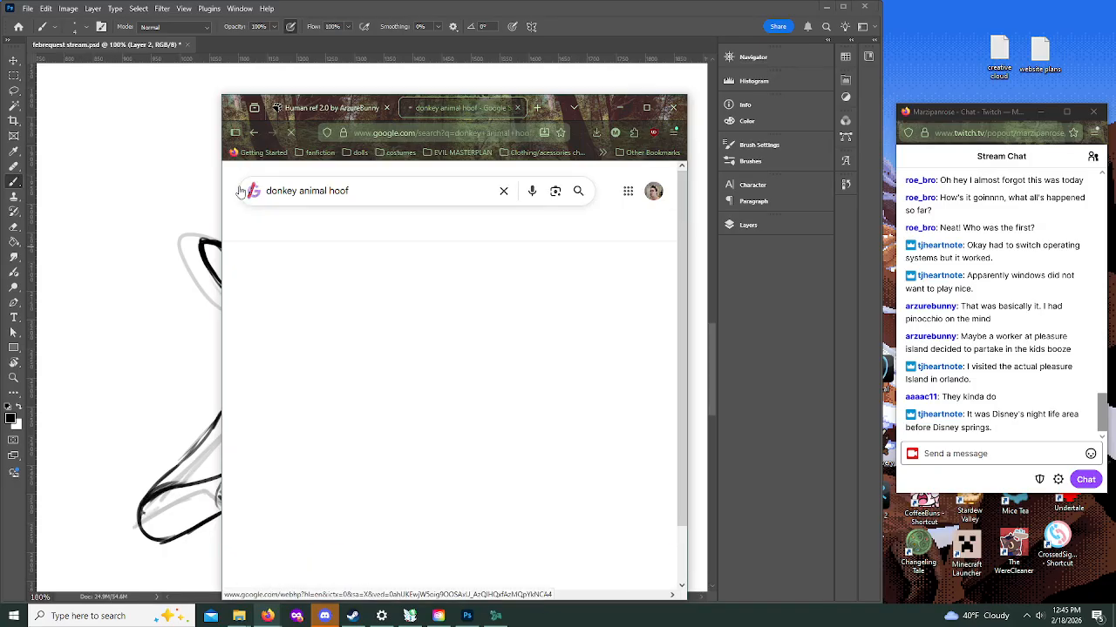
scroll(385, 389, down, 5)
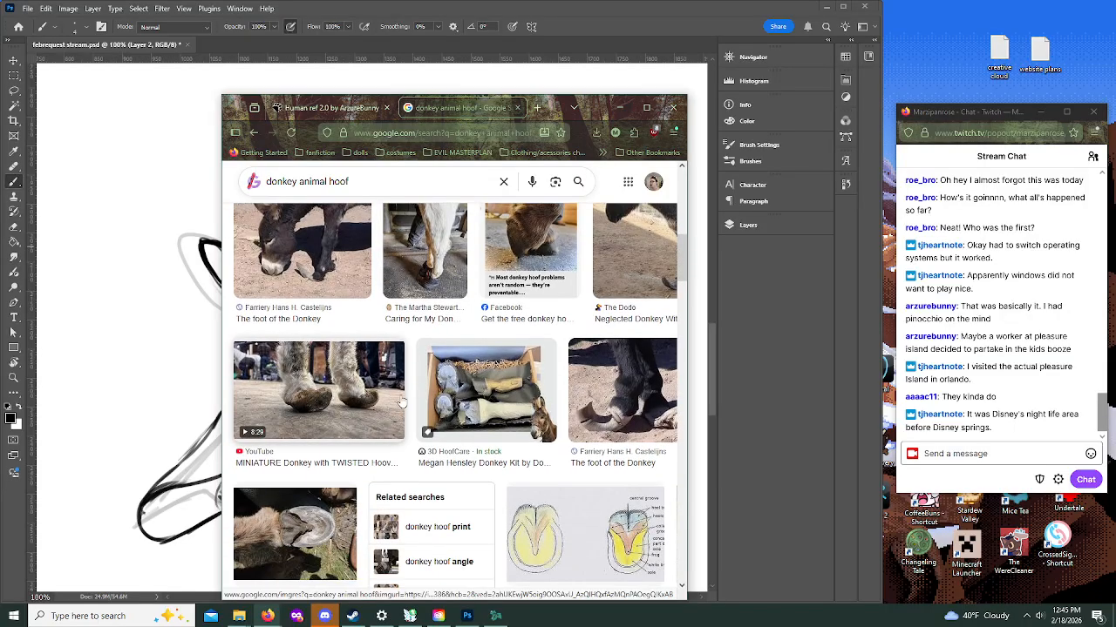
Step: Refine the image search to "donkey animal hoof up" and look through the photos for a lifted hoof
scroll(389, 401, up, 10)
click(396, 191)
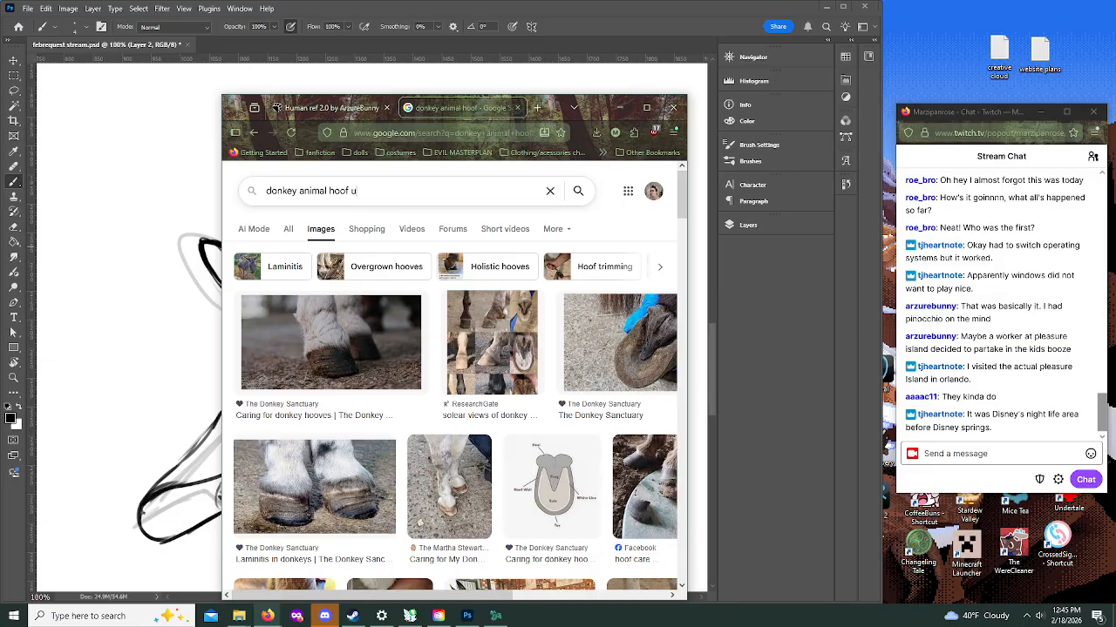
key(Return)
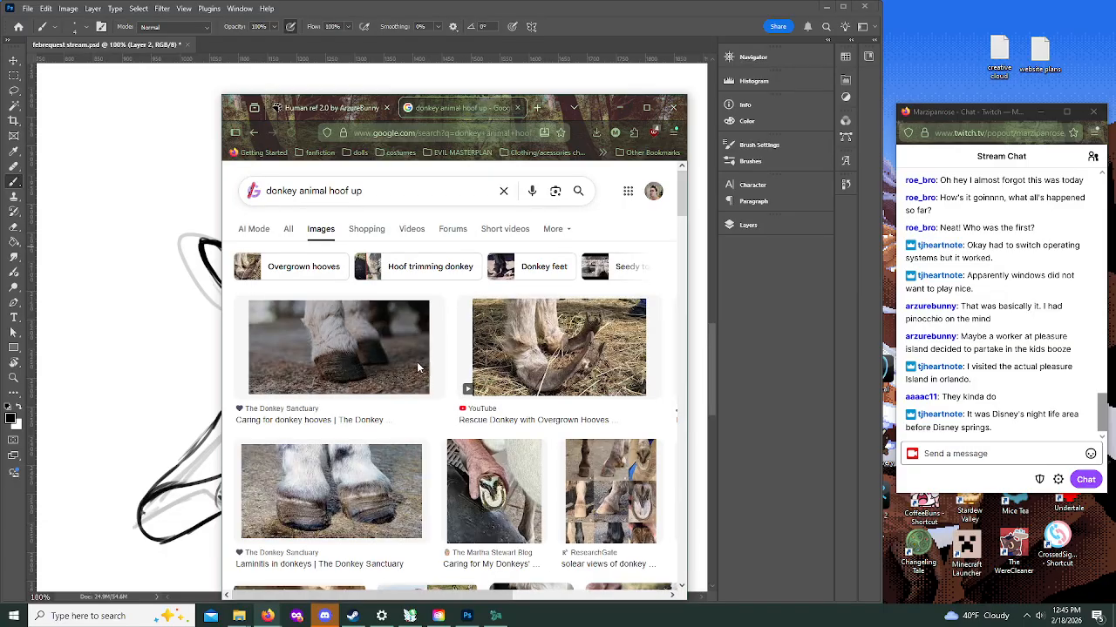
scroll(433, 394, down, 2)
scroll(433, 394, down, 4)
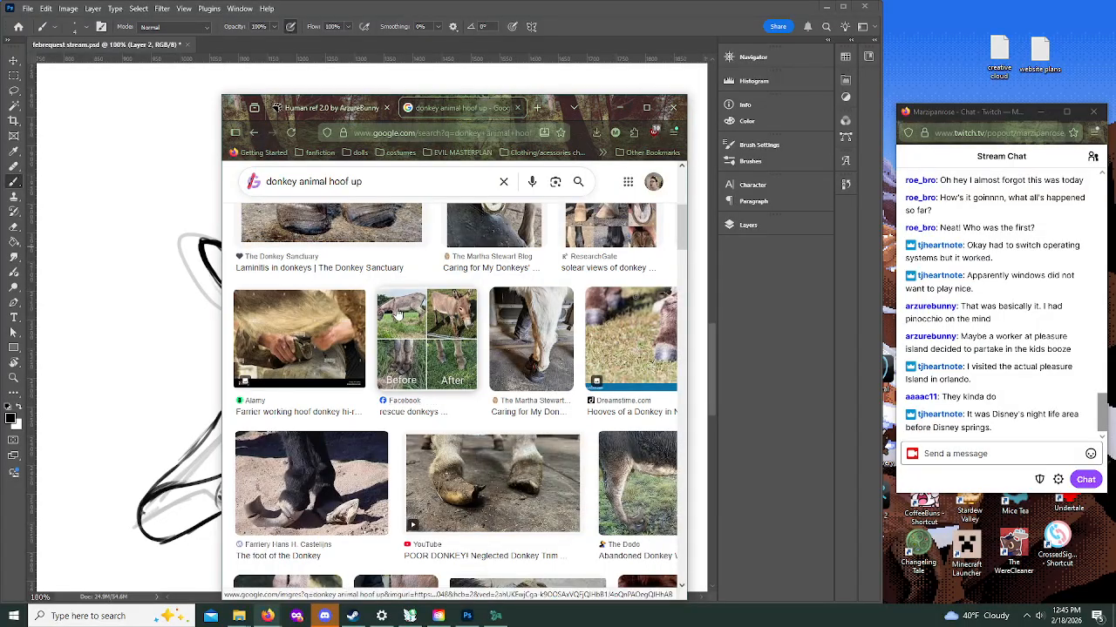
scroll(399, 314, up, 6)
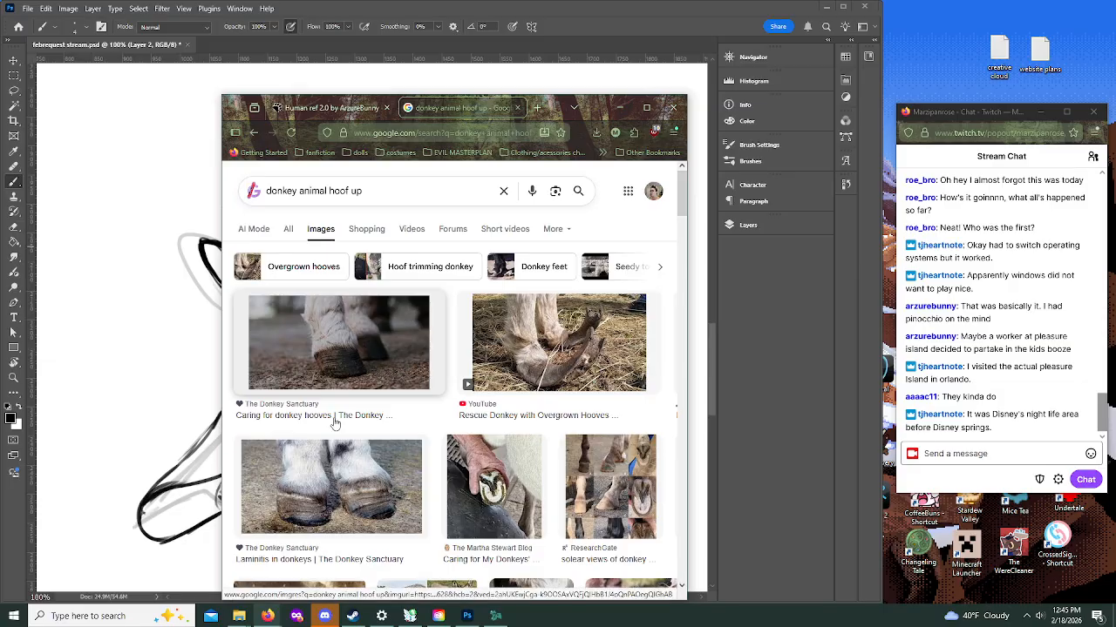
Step: Change the image search to "donkey animal trotting" to find references of donkey legs in motion
click(397, 191)
key(BackSpace)
key(BackSpace)
key(BackSpace)
key(BackSpace)
key(BackSpace)
key(BackSpace)
key(BackSpace)
key(BackSpace)
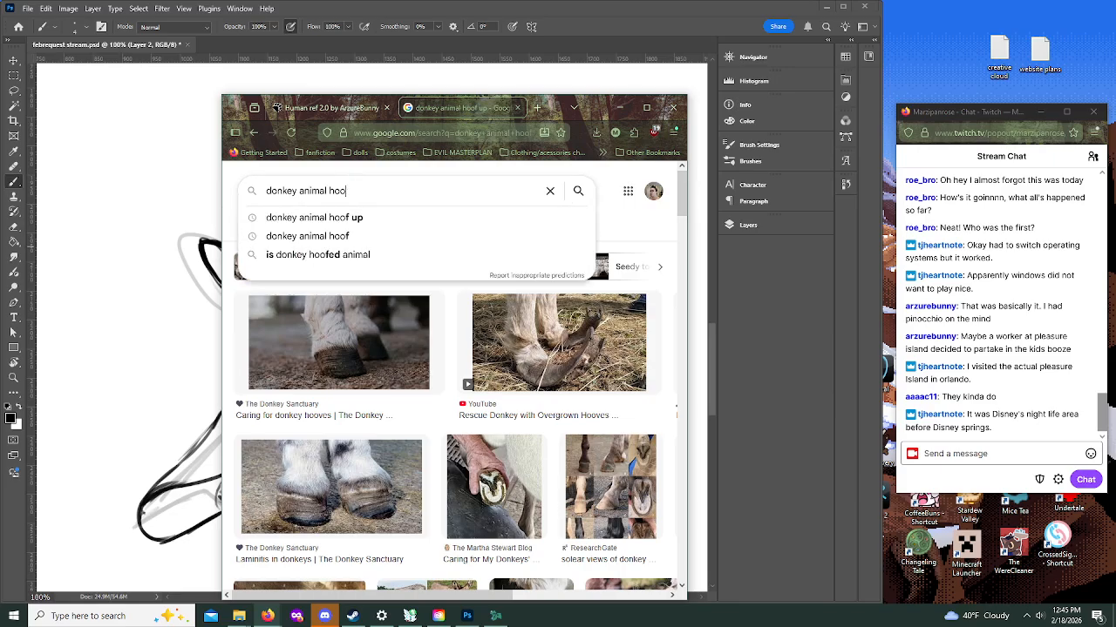
text(trotting)
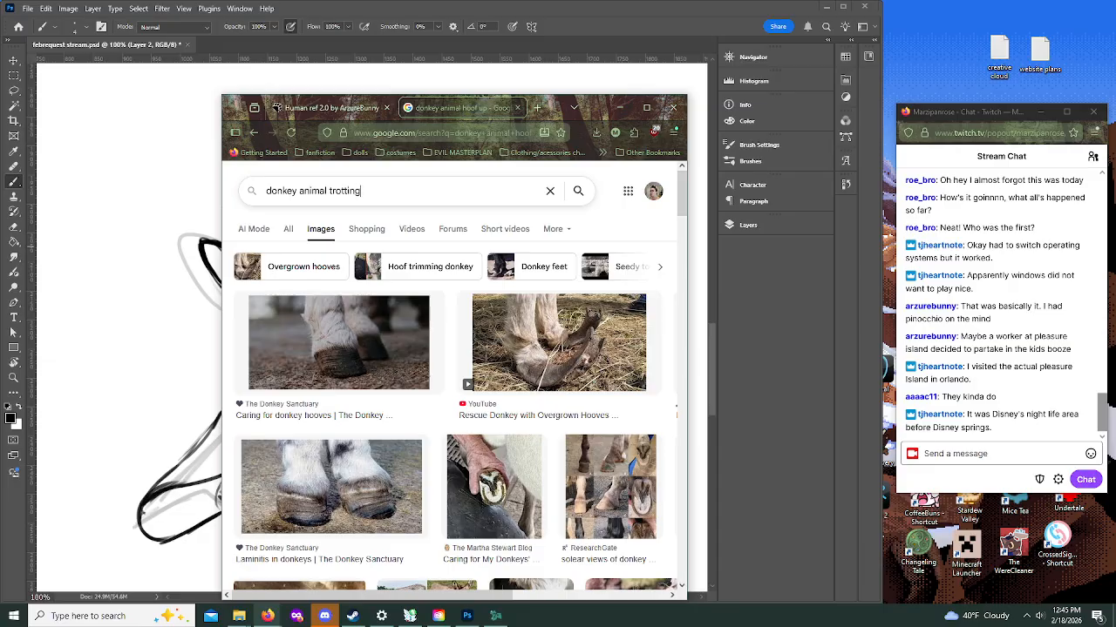
key(Return)
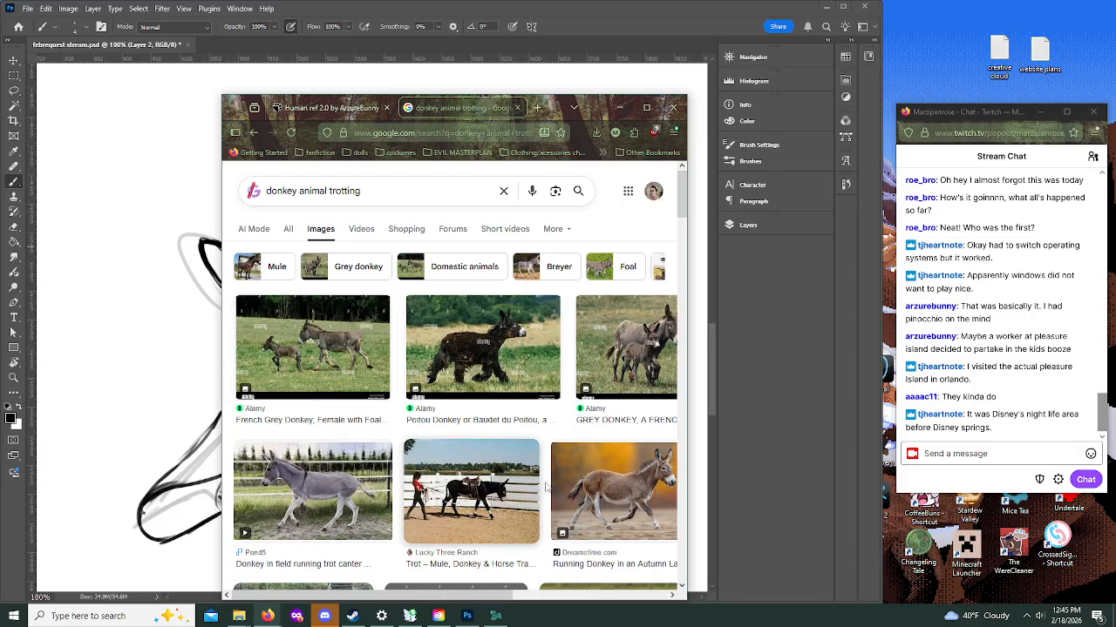
Step: Open the image of the grey donkey trotting in a field on its own, examine its legs, and return to the Photoshop drawing
click(299, 505)
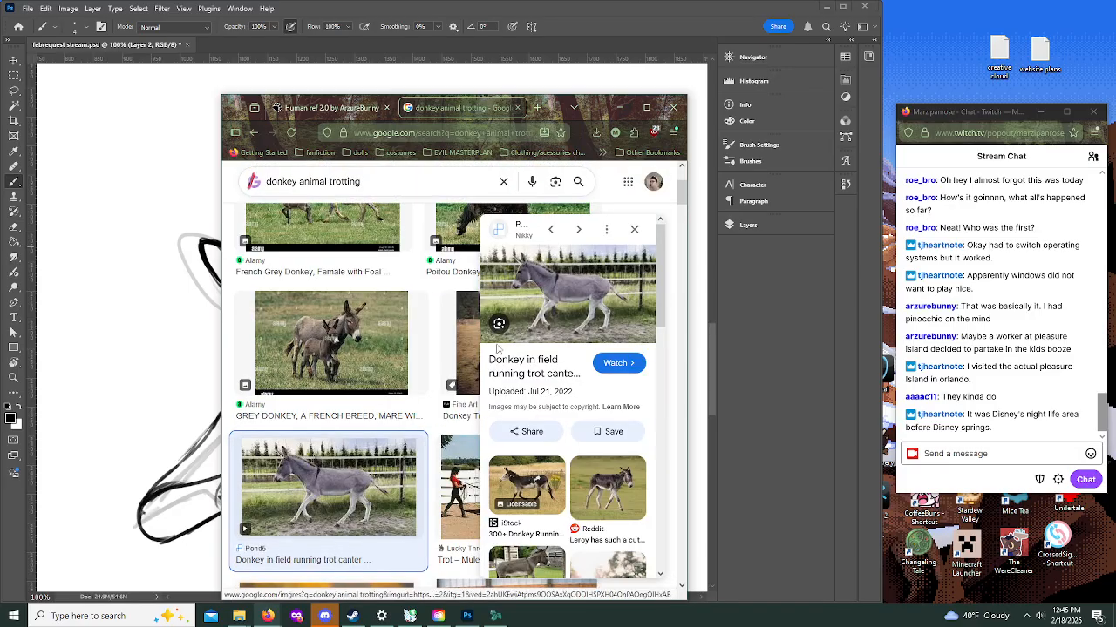
click(546, 299)
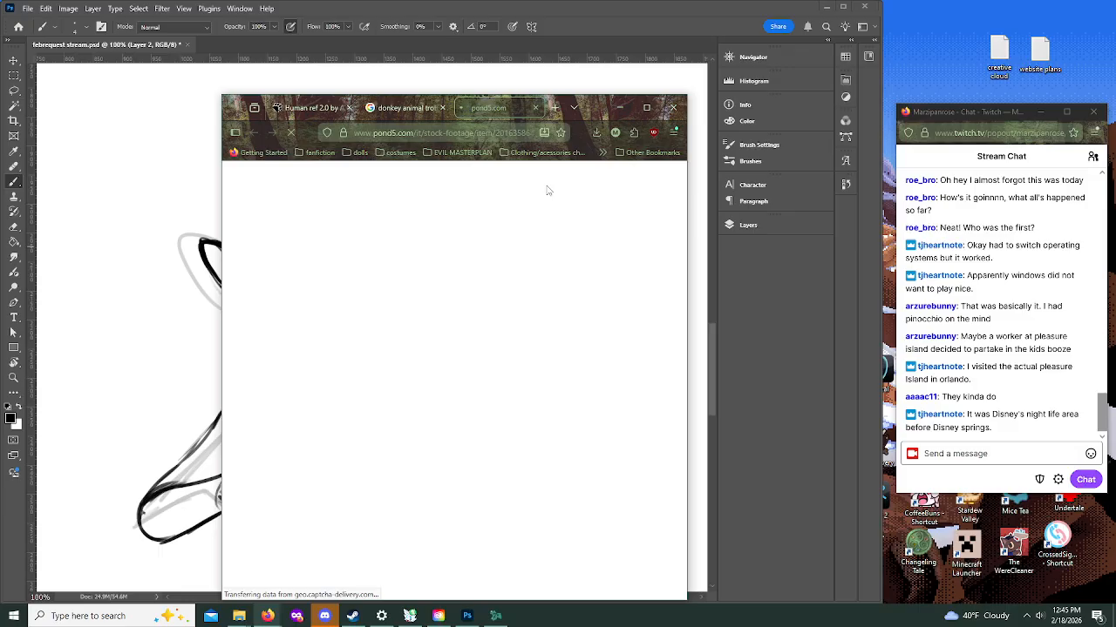
key(ctrl+w)
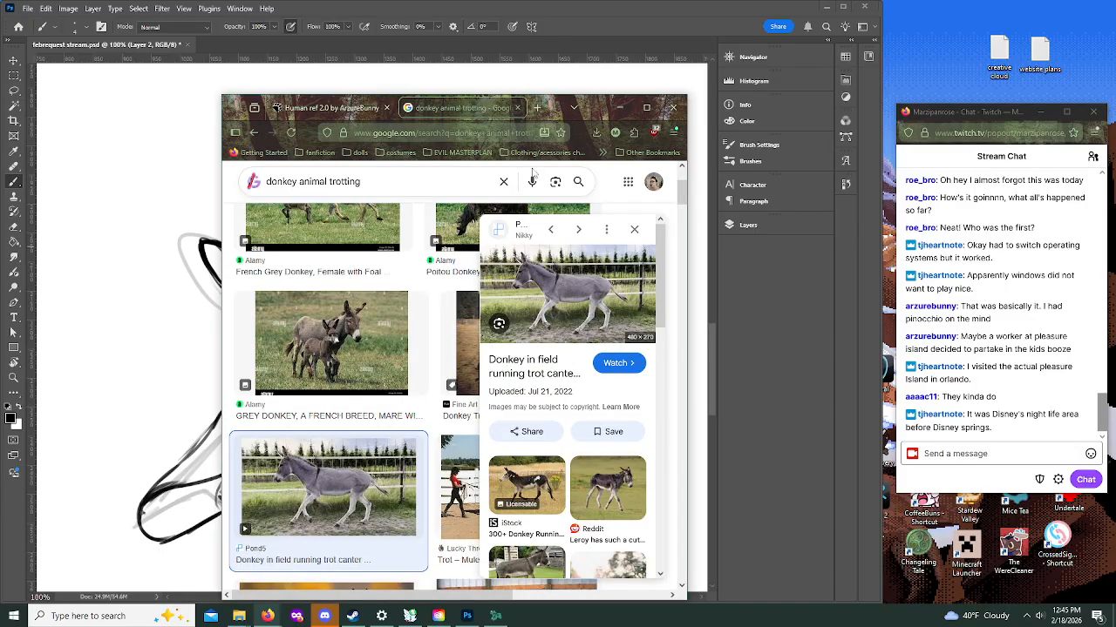
right_click(551, 322)
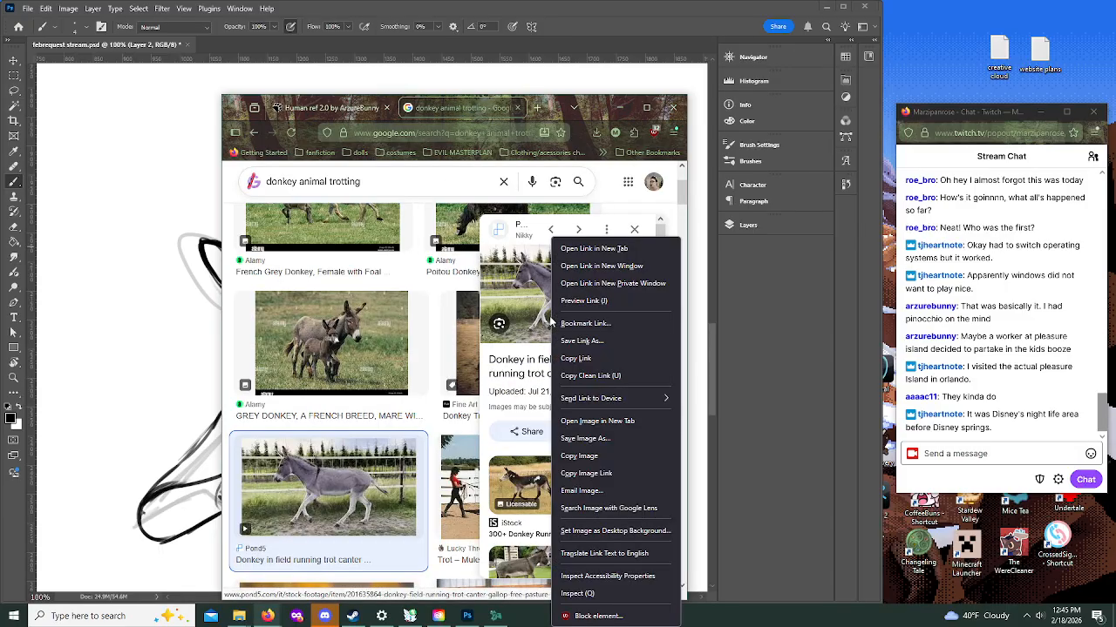
click(611, 421)
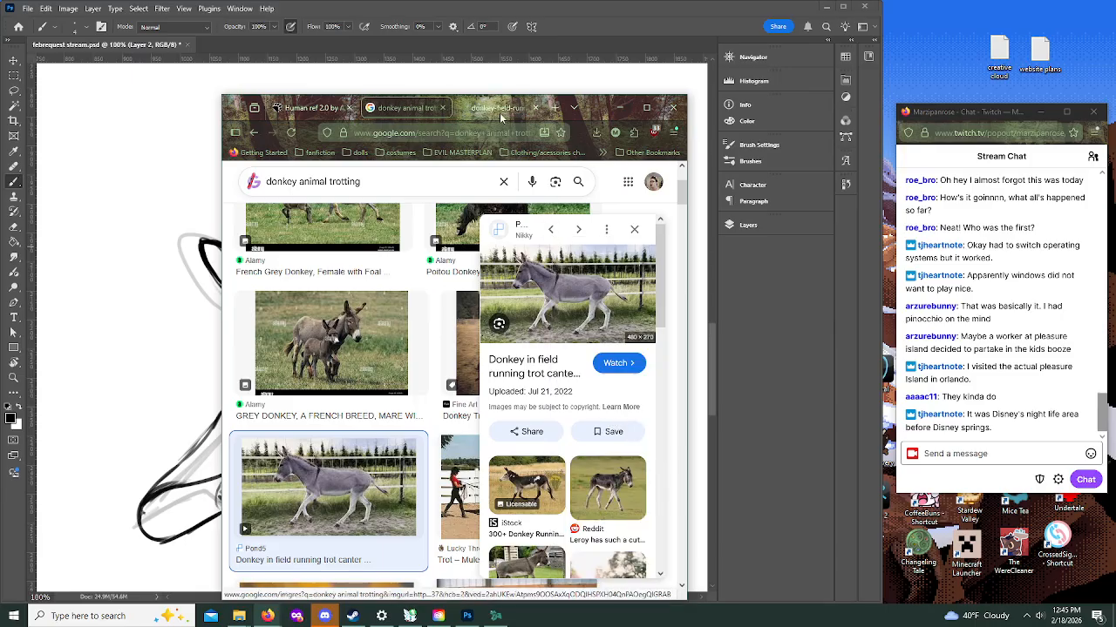
click(493, 108)
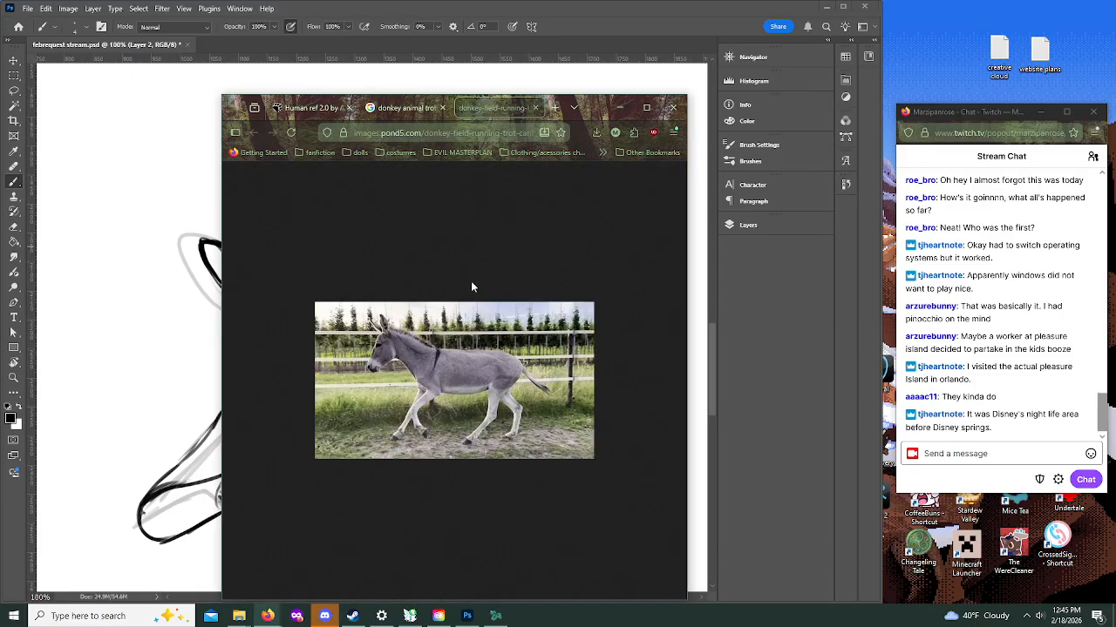
right_click(424, 394)
click(427, 408)
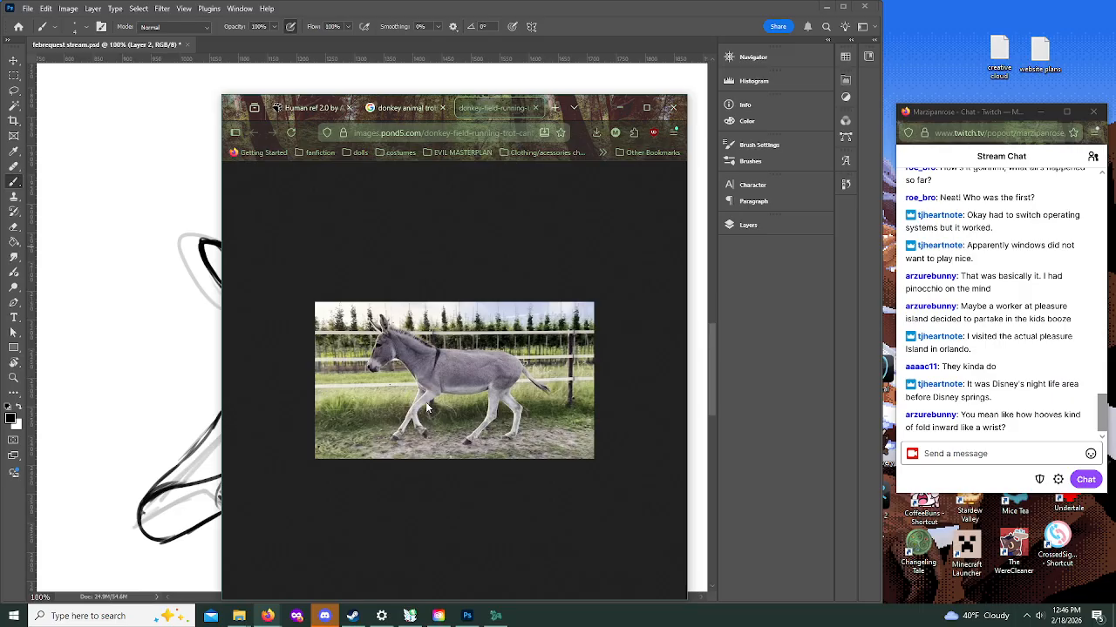
click(619, 107)
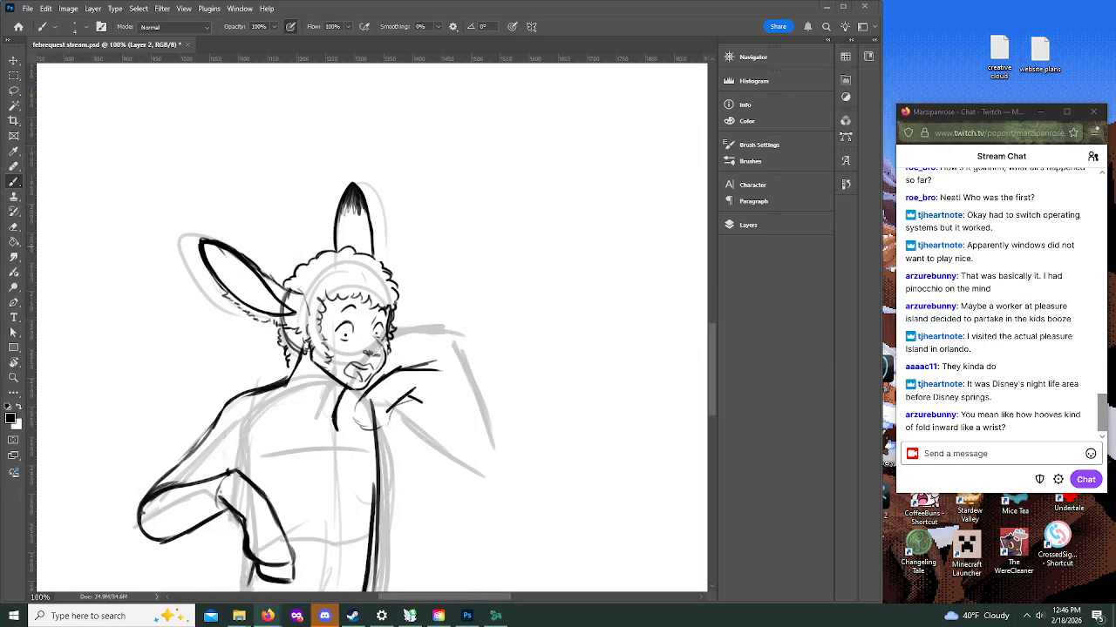
Step: Undo the last finger lines on the raised hand and ink a folded, hoof-tipped hand beneath the chin
key(ctrl+z)
key(ctrl+z)
key(ctrl+z)
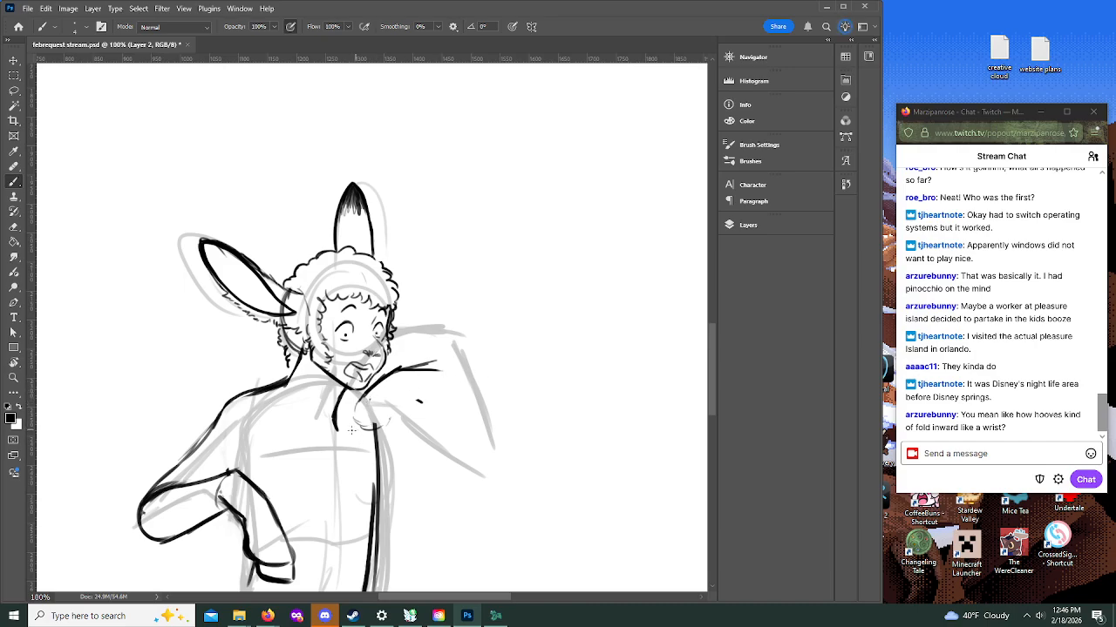
mouse_move(353, 421)
mouse_down()
mouse_move(351, 452)
mouse_move(344, 432)
mouse_move(358, 455)
mouse_move(379, 443)
mouse_move(344, 422)
mouse_move(355, 409)
mouse_move(349, 420)
mouse_move(375, 420)
mouse_move(353, 434)
mouse_move(344, 420)
mouse_move(374, 428)
mouse_up()
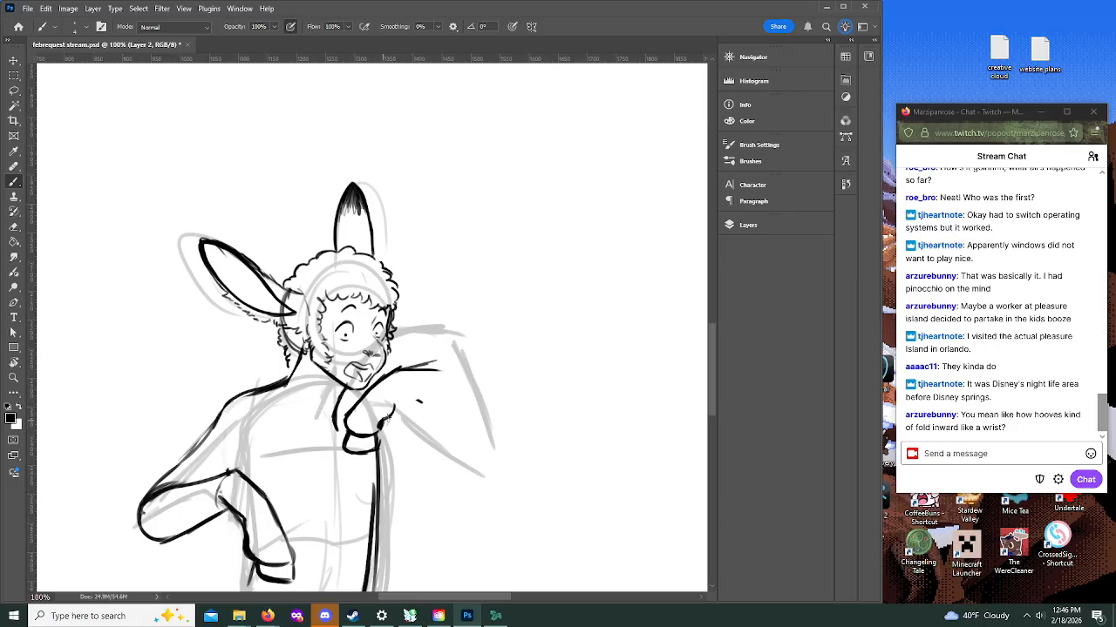
Step: Ink the raised arm's forearm from the bent wrist down to the elbow, and the upper arm back to the torso
mouse_move(394, 407)
mouse_down()
mouse_move(433, 397)
mouse_move(388, 380)
mouse_move(424, 372)
mouse_move(463, 394)
mouse_move(434, 440)
mouse_move(442, 462)
mouse_up()
drag(447, 382, 492, 474)
mouse_move(432, 431)
mouse_down()
mouse_move(441, 468)
mouse_move(461, 485)
mouse_up()
mouse_move(378, 456)
mouse_down()
mouse_move(428, 486)
mouse_move(477, 475)
mouse_up()
mouse_move(409, 409)
mouse_down()
mouse_move(396, 407)
mouse_move(439, 444)
mouse_move(439, 488)
mouse_up()
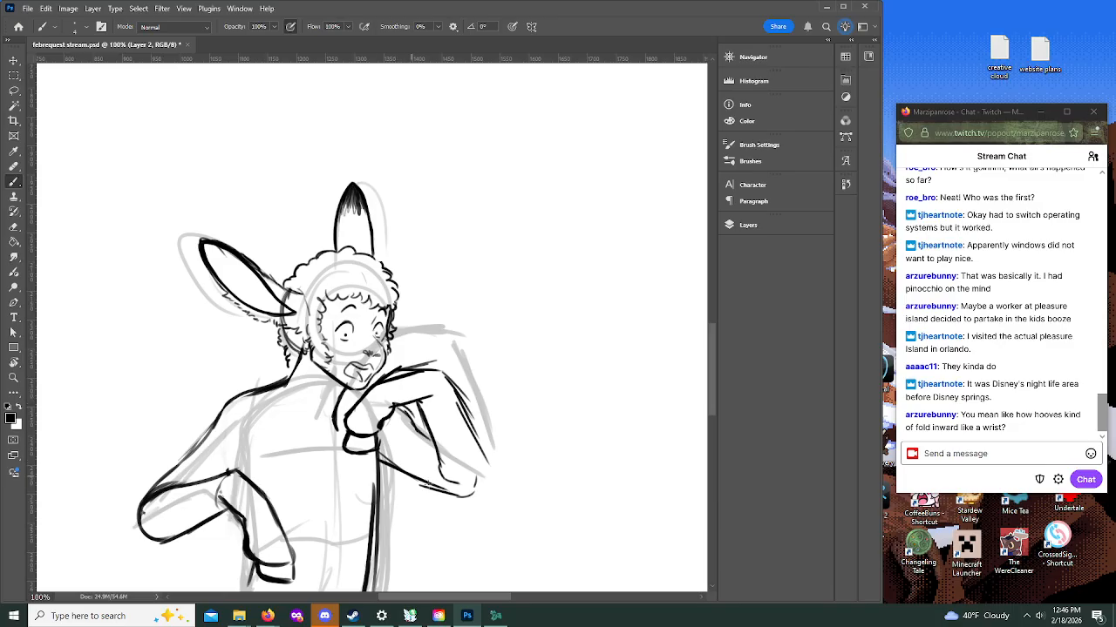
Step: Rework the raised arm with a rounder wrist bend and one bold outer forearm contour ending at the elbow
drag(412, 402, 428, 419)
drag(438, 375, 452, 387)
drag(378, 381, 427, 366)
mouse_move(417, 410)
mouse_down()
mouse_move(431, 476)
mouse_move(421, 485)
mouse_move(456, 498)
mouse_move(456, 416)
mouse_move(437, 373)
mouse_move(472, 485)
mouse_move(464, 506)
mouse_up()
mouse_move(429, 410)
mouse_down()
mouse_move(425, 453)
mouse_move(423, 427)
mouse_move(436, 462)
mouse_move(420, 409)
mouse_move(452, 485)
mouse_move(382, 458)
mouse_move(470, 421)
mouse_move(458, 392)
mouse_move(476, 505)
mouse_up()
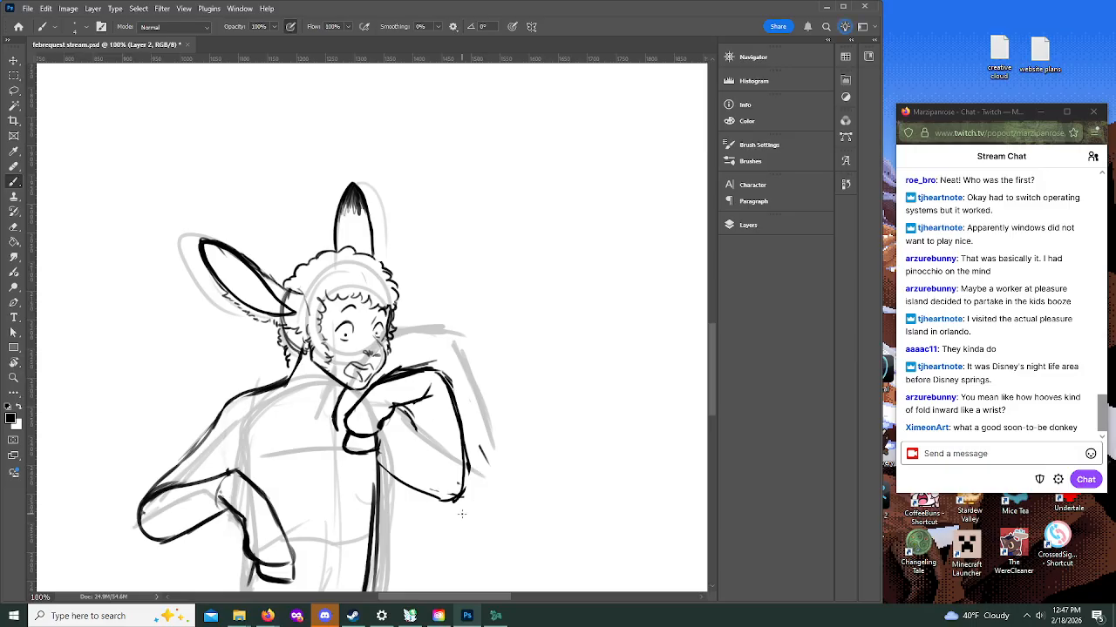
Step: Redraw the raised hoof lower on the chest, and re-ink the inner forearm and the underside of the arm toward the elbow
mouse_move(418, 371)
mouse_down()
mouse_move(420, 394)
mouse_move(397, 377)
mouse_move(373, 391)
mouse_move(350, 449)
mouse_move(398, 406)
mouse_move(410, 415)
mouse_move(413, 368)
mouse_move(435, 362)
mouse_move(442, 372)
mouse_move(371, 394)
mouse_move(357, 429)
mouse_move(432, 396)
mouse_move(371, 445)
mouse_move(393, 435)
mouse_move(359, 471)
mouse_move(390, 463)
mouse_move(361, 455)
mouse_move(373, 478)
mouse_move(388, 458)
mouse_move(381, 471)
mouse_up()
mouse_move(357, 424)
mouse_down()
mouse_move(360, 442)
mouse_move(380, 448)
mouse_up()
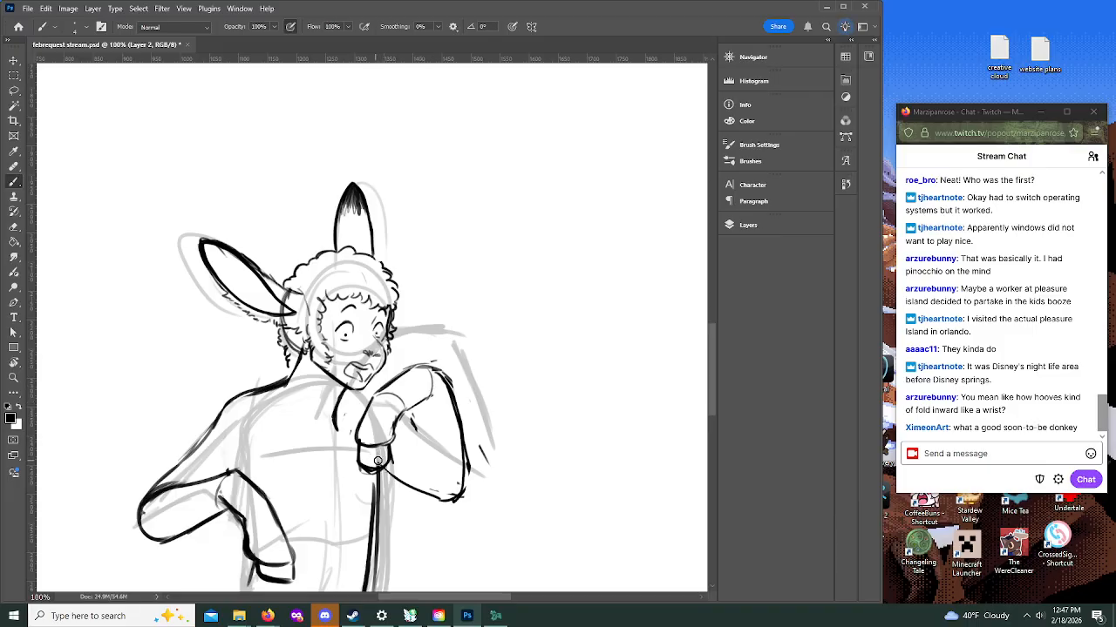
mouse_move(393, 470)
mouse_down()
mouse_move(413, 494)
mouse_move(436, 477)
mouse_move(447, 513)
mouse_up()
mouse_move(384, 469)
mouse_down()
mouse_move(439, 478)
mouse_move(458, 457)
mouse_up()
mouse_move(413, 402)
mouse_down()
mouse_move(415, 454)
mouse_move(419, 443)
mouse_move(439, 475)
mouse_move(454, 401)
mouse_move(411, 427)
mouse_move(422, 438)
mouse_move(408, 427)
mouse_up()
drag(385, 472, 420, 475)
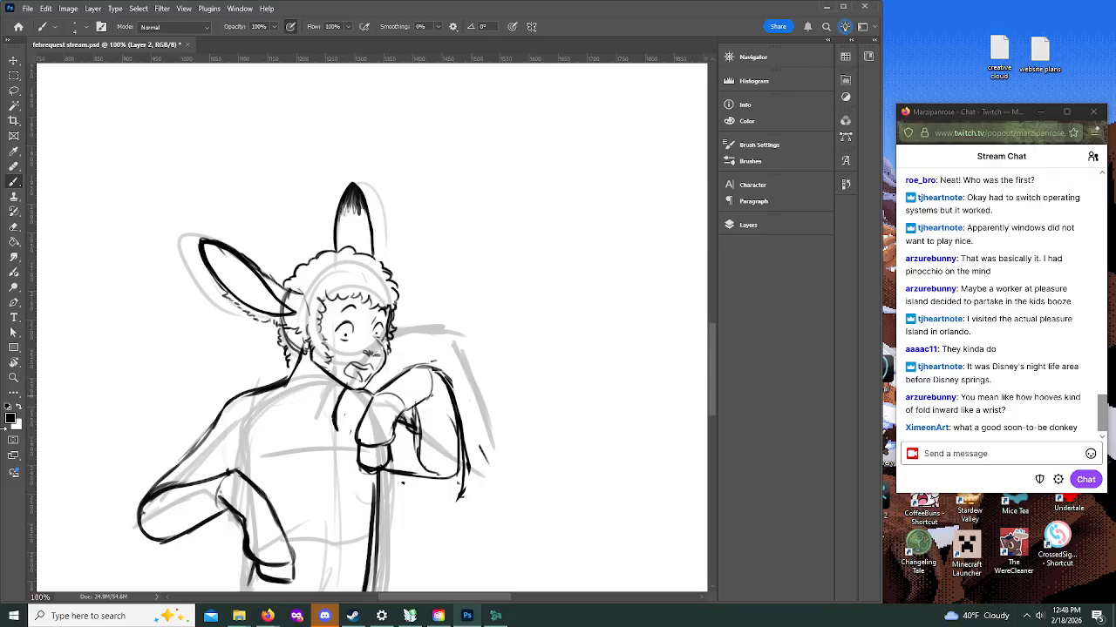
Step: Lasso the raised hoofed arm and free-transform it, stretching its elbow corner downward and slightly reshaping the side near the torso
click(14, 378)
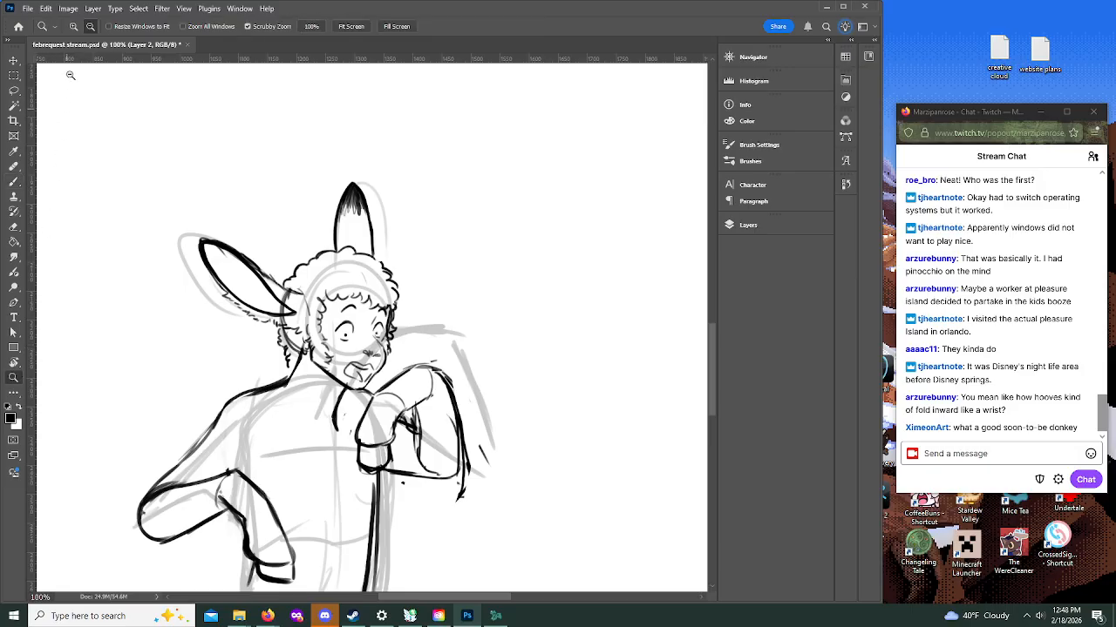
click(90, 27)
click(442, 340)
click(481, 402)
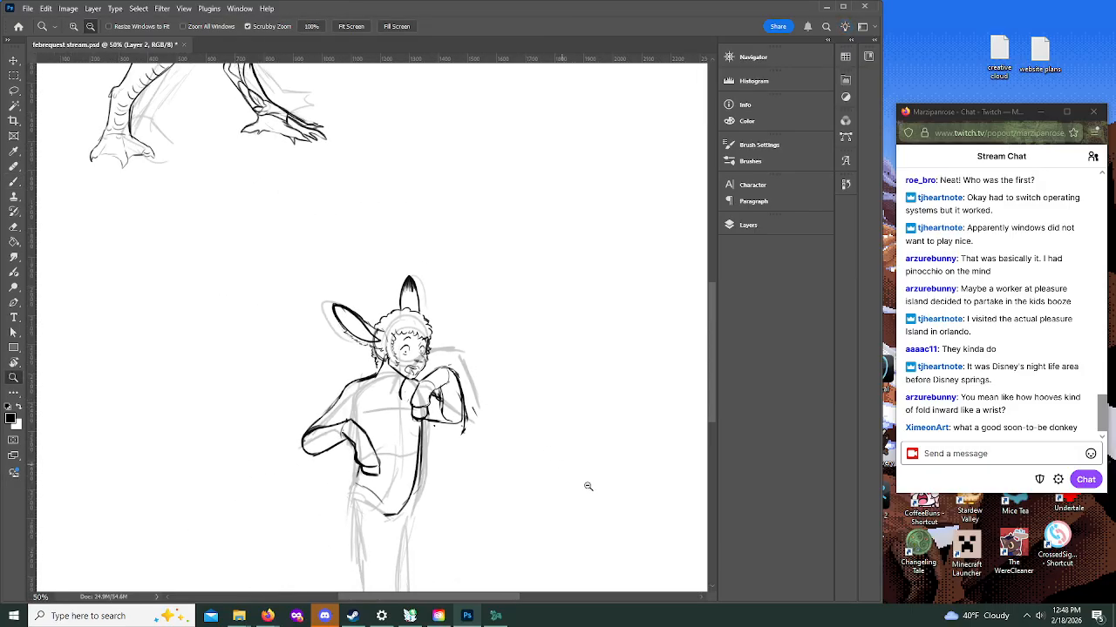
scroll(706, 327, down, 1)
scroll(713, 344, down, 2)
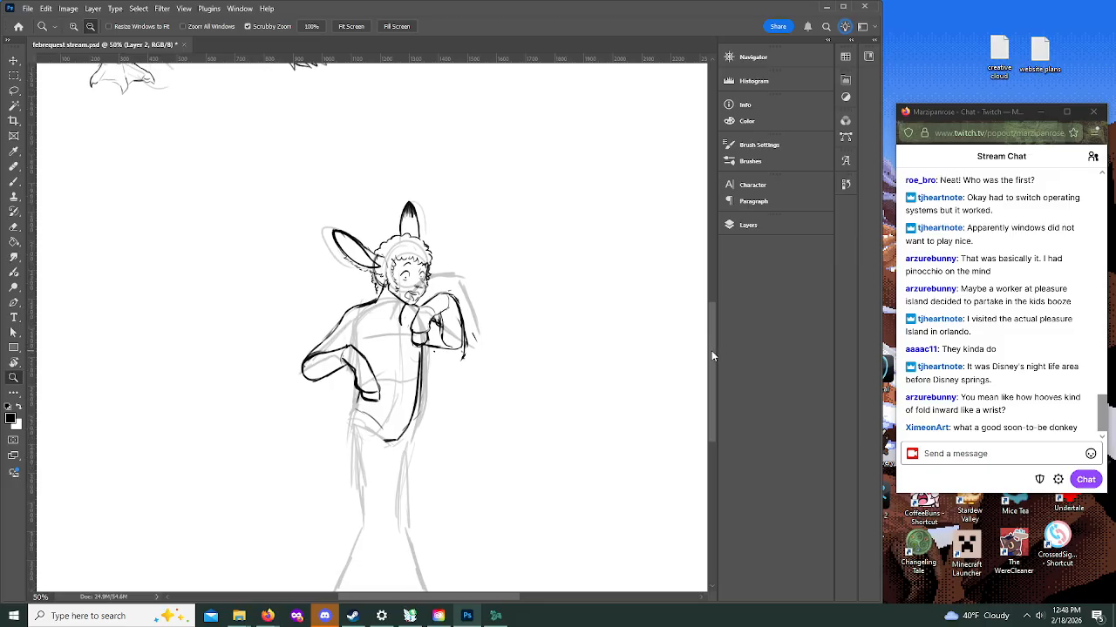
key(l)
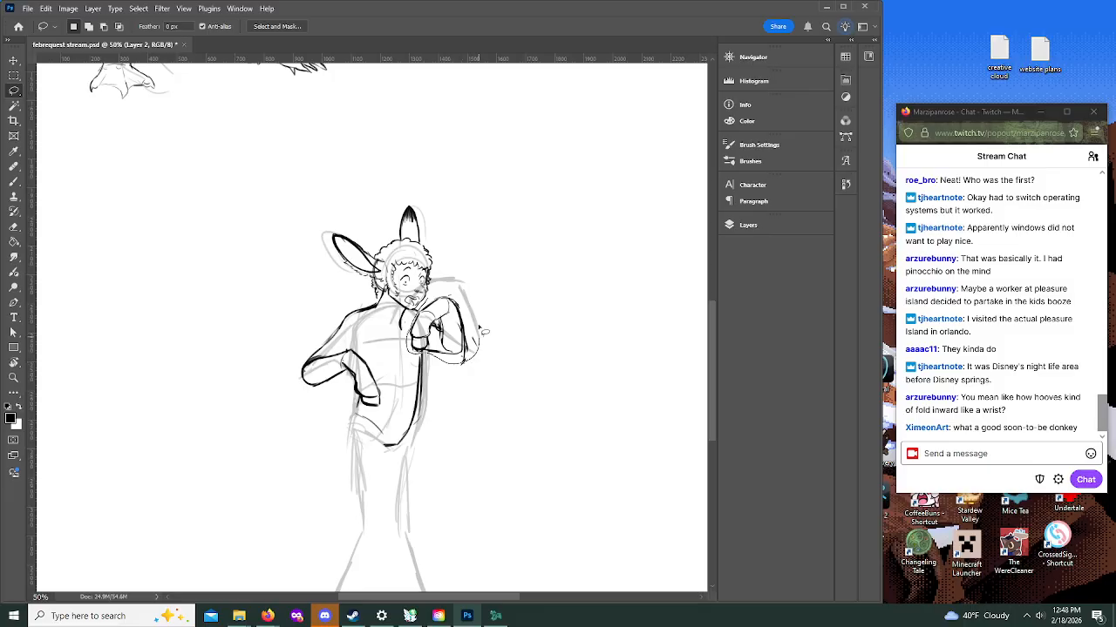
key(v)
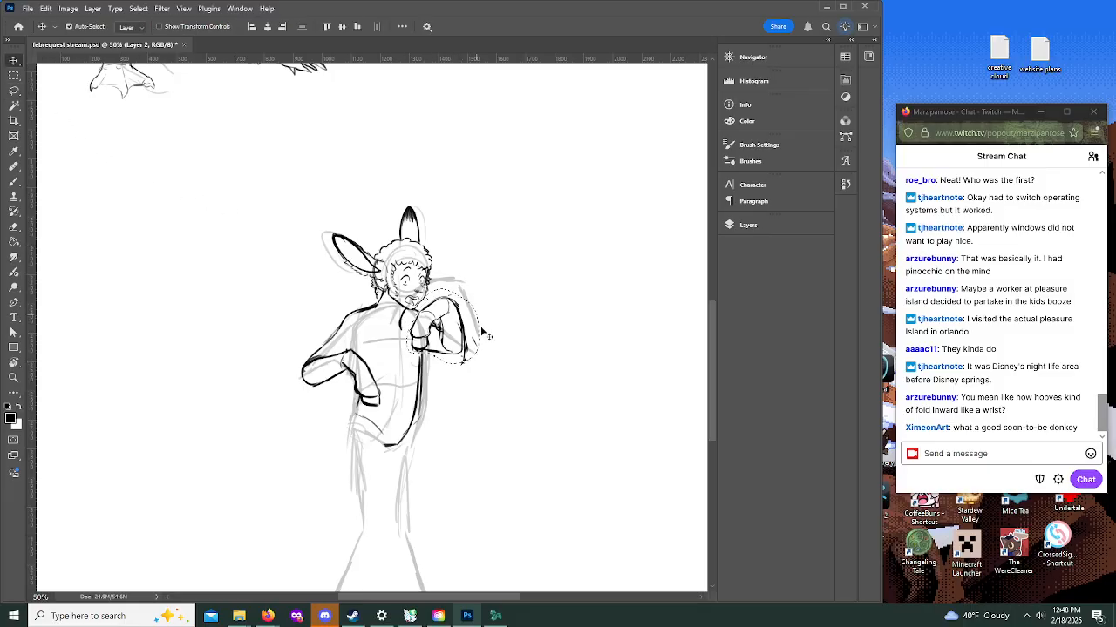
key(ctrl+t)
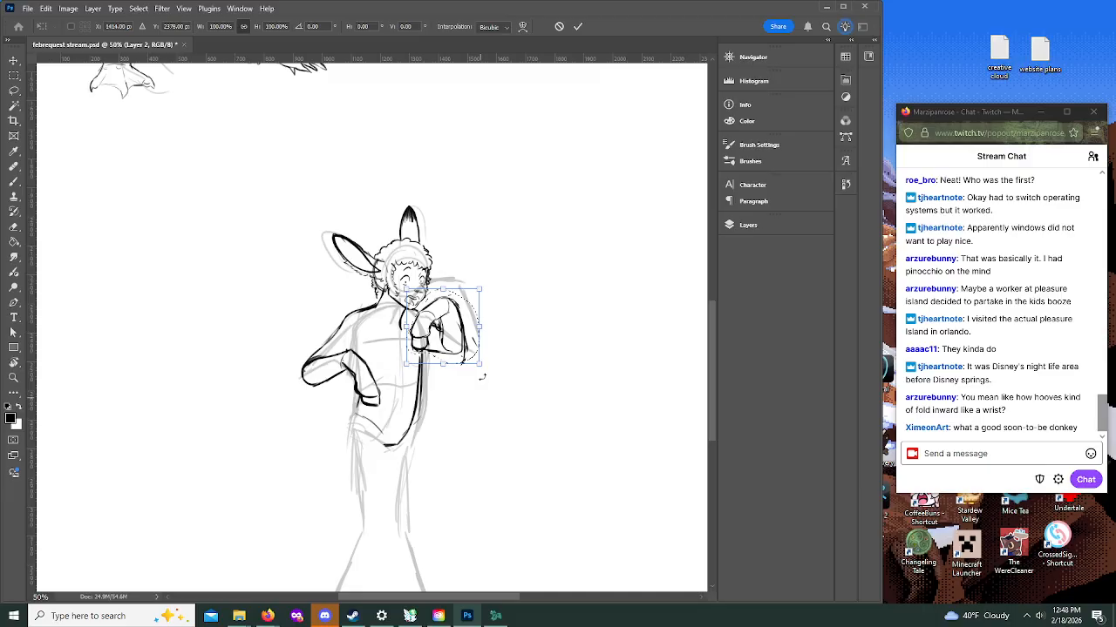
drag(482, 366, 482, 366)
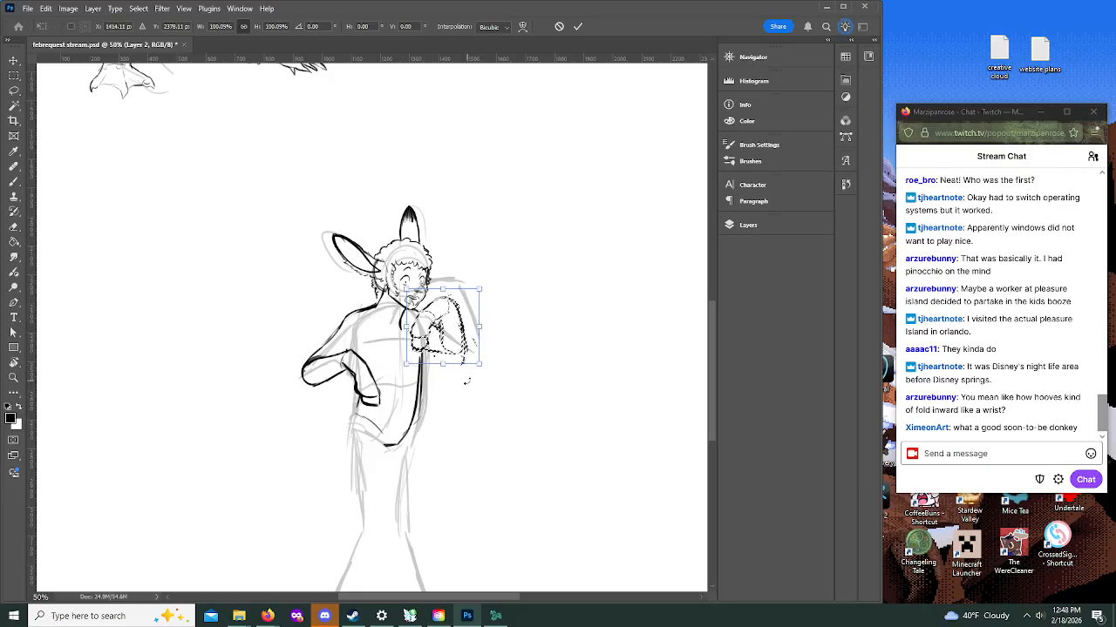
right_click(455, 336)
click(470, 339)
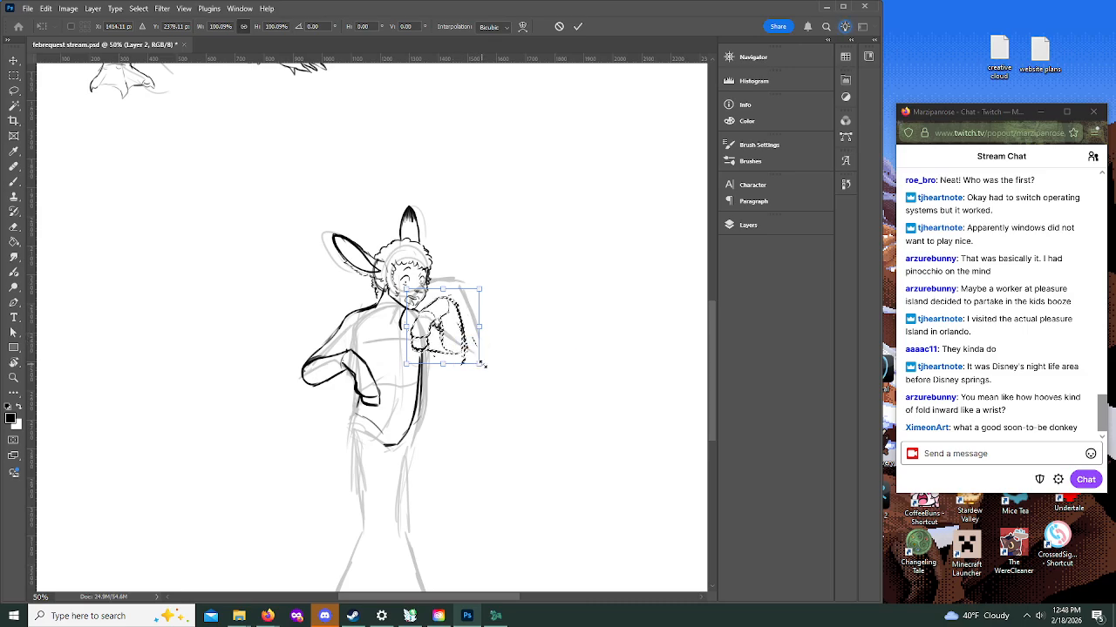
mouse_move(480, 365)
mouse_down()
mouse_move(475, 354)
mouse_move(482, 374)
mouse_up()
right_click(453, 333)
click(482, 385)
drag(404, 358, 407, 360)
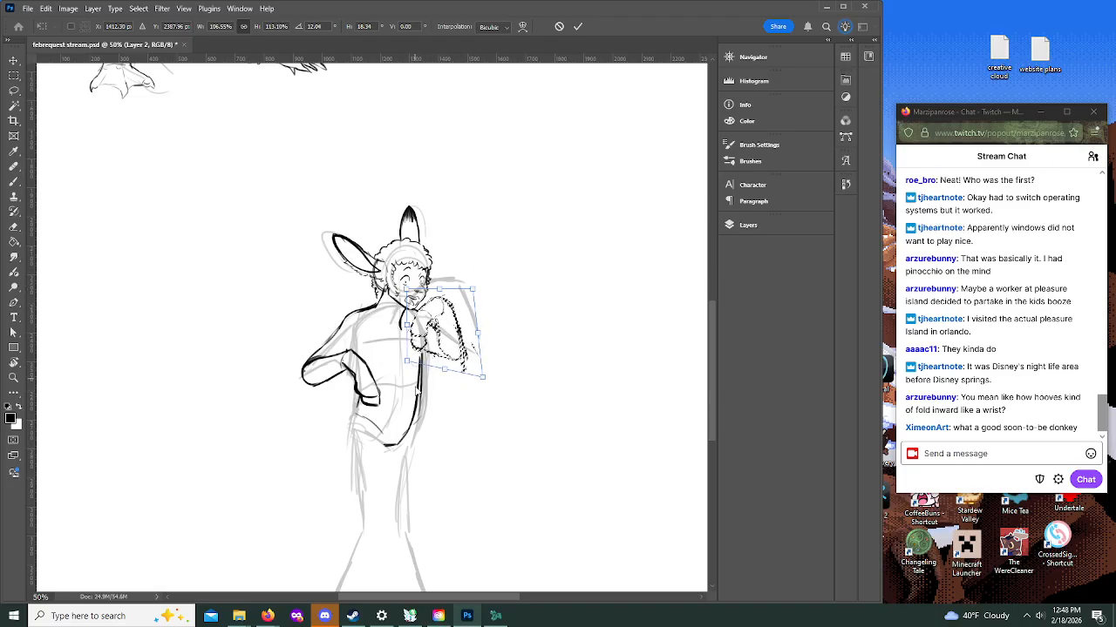
Step: Fine-tune the corners of the raised arm's transform, apply it, and deselect the arm
drag(445, 371, 444, 369)
drag(473, 294, 477, 291)
drag(481, 377, 483, 379)
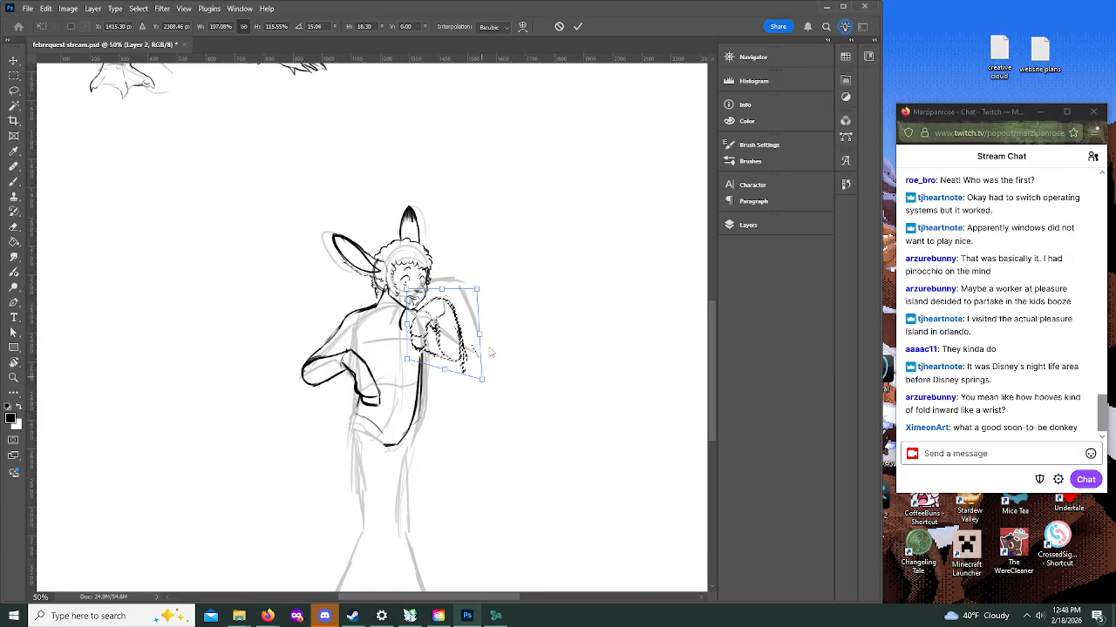
click(579, 27)
click(115, 9)
click(115, 9)
click(136, 9)
click(157, 31)
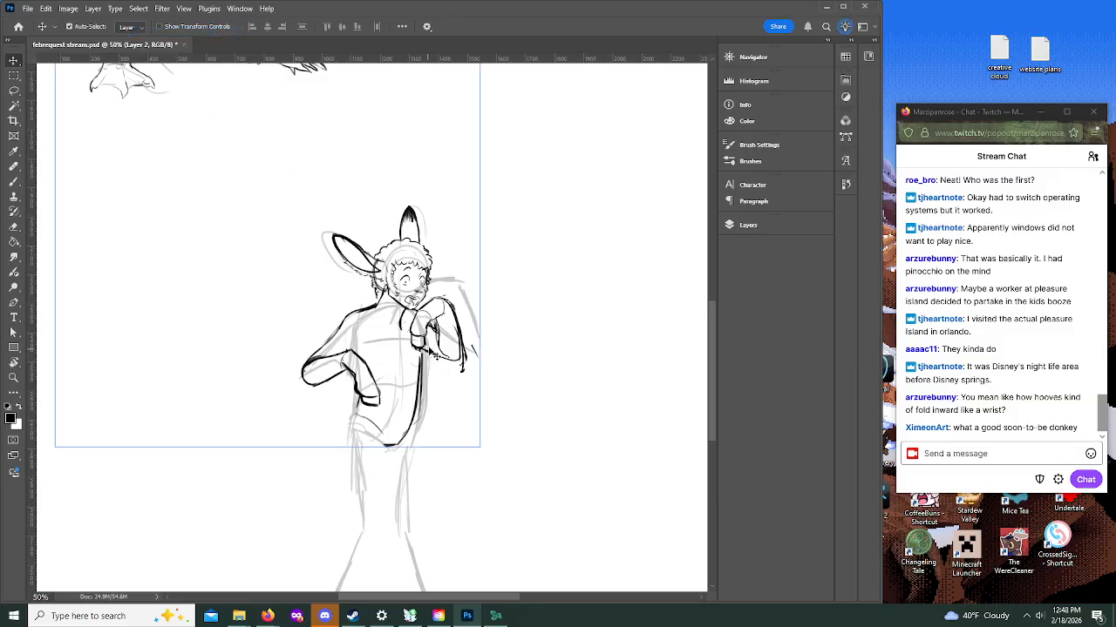
Step: Re-ink the transformed raised arm's underside and outer contour down to the elbow, and touch up the torso side and hoof edge
key(b)
drag(422, 338, 420, 379)
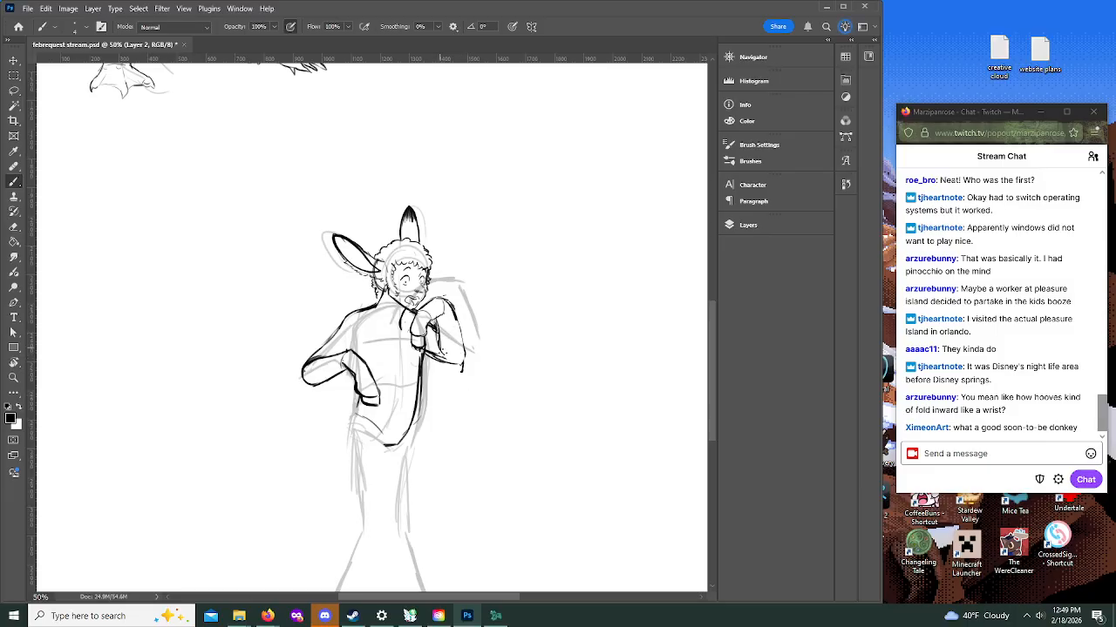
mouse_move(462, 319)
mouse_down()
mouse_move(466, 369)
mouse_move(426, 354)
mouse_up()
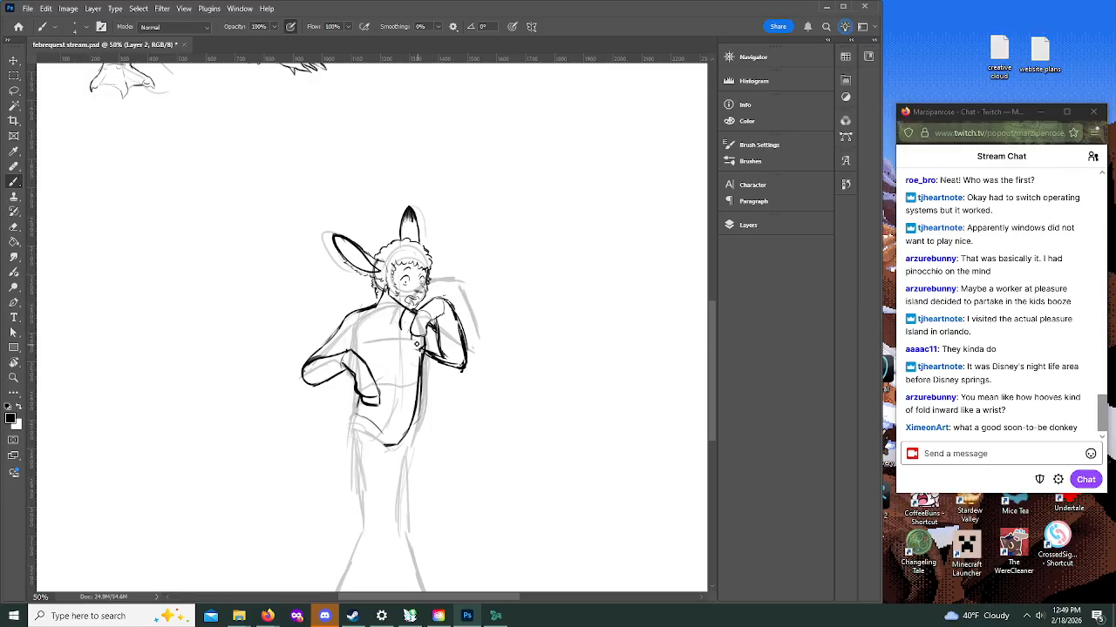
mouse_move(415, 340)
mouse_down()
mouse_move(430, 348)
mouse_move(420, 351)
mouse_up()
drag(417, 314, 408, 338)
Step: Erase the heavy lines at the tip of the raised hoof and redraw it with a cleaner squared outline below the wrist
key(z)
alt+click(433, 319)
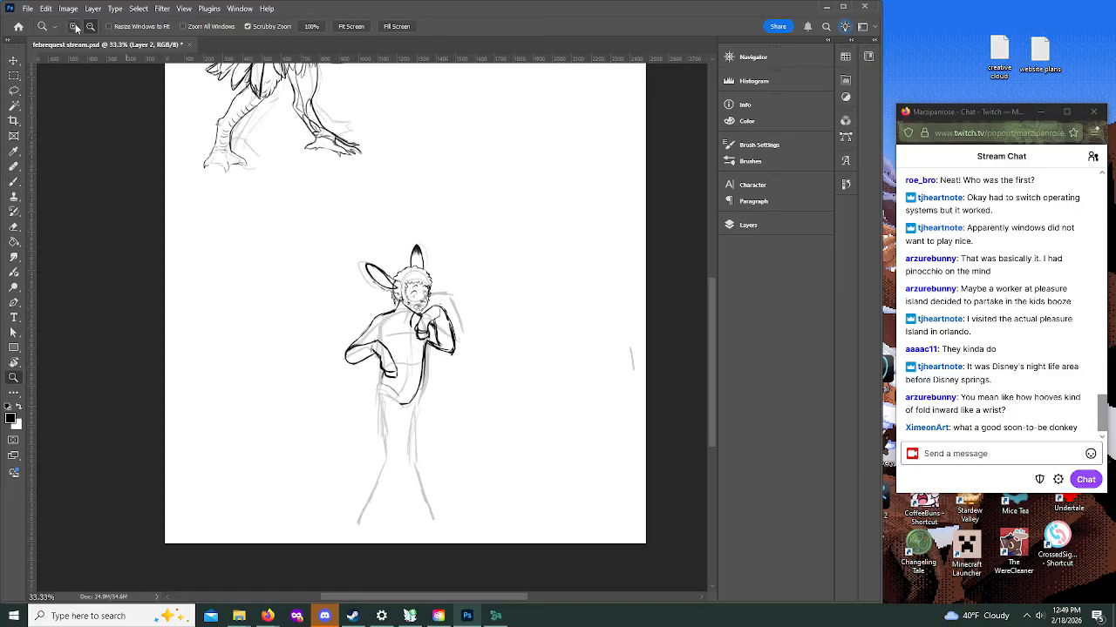
click(433, 319)
click(433, 319)
click(433, 319)
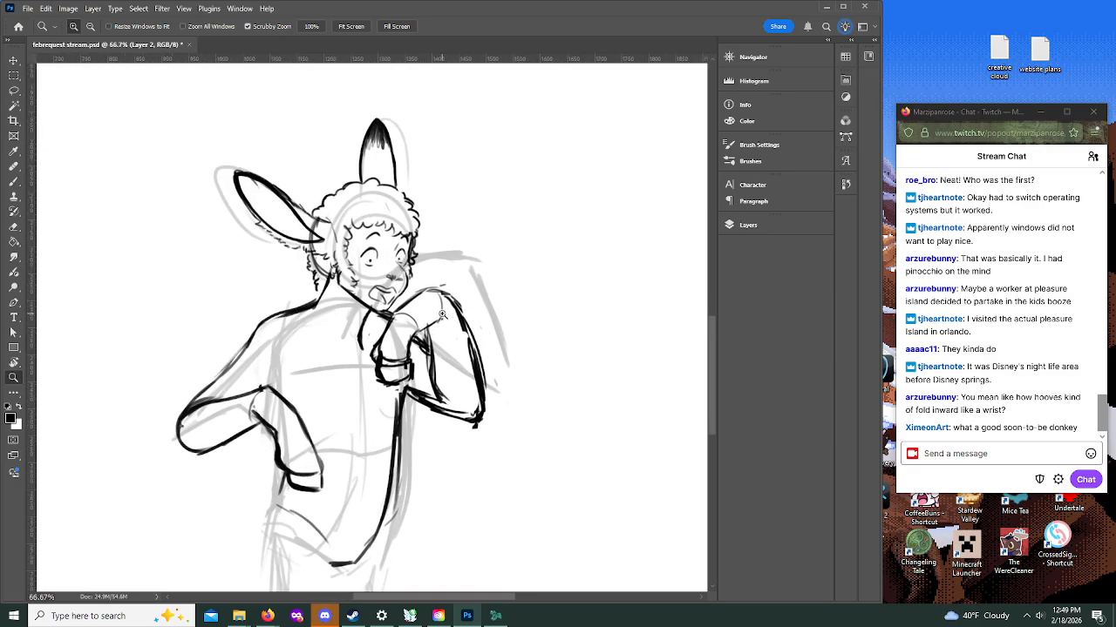
key(e)
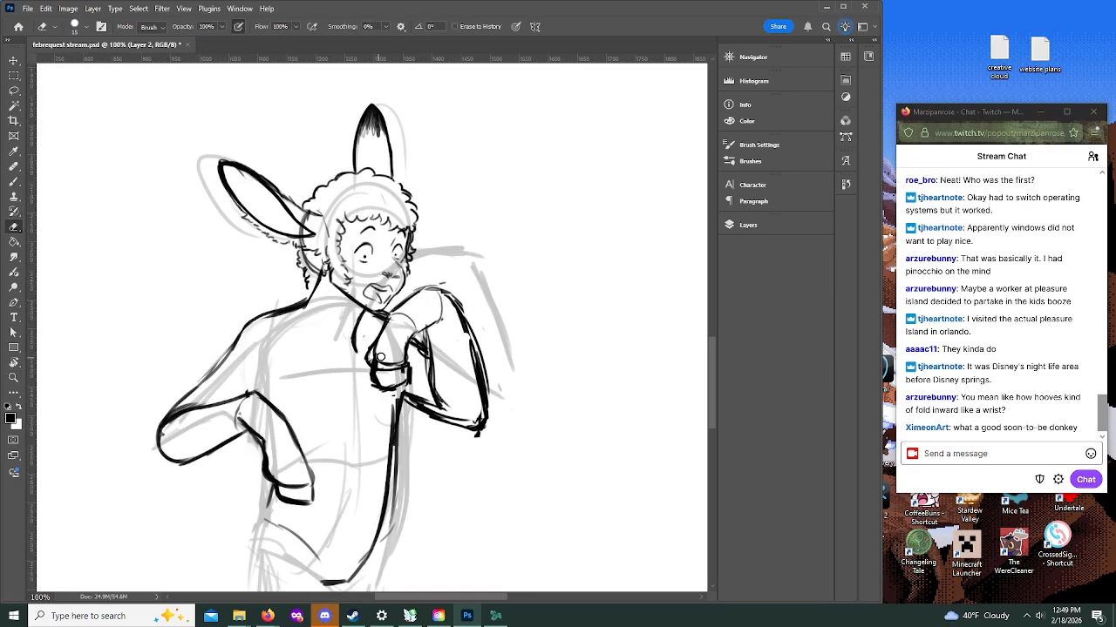
mouse_move(377, 359)
mouse_down()
mouse_move(377, 383)
mouse_move(392, 392)
mouse_move(412, 379)
mouse_move(392, 389)
mouse_up()
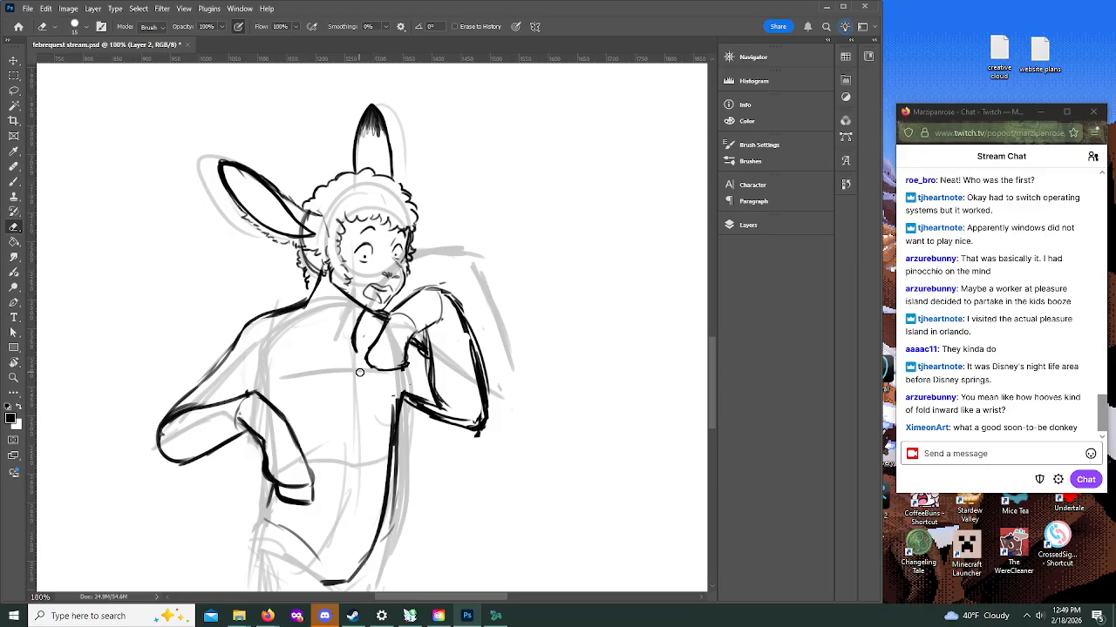
key(bracketleft)
click(13, 182)
mouse_move(366, 367)
mouse_down()
mouse_move(364, 388)
mouse_move(376, 396)
mouse_move(401, 384)
mouse_move(413, 333)
mouse_move(443, 315)
mouse_up()
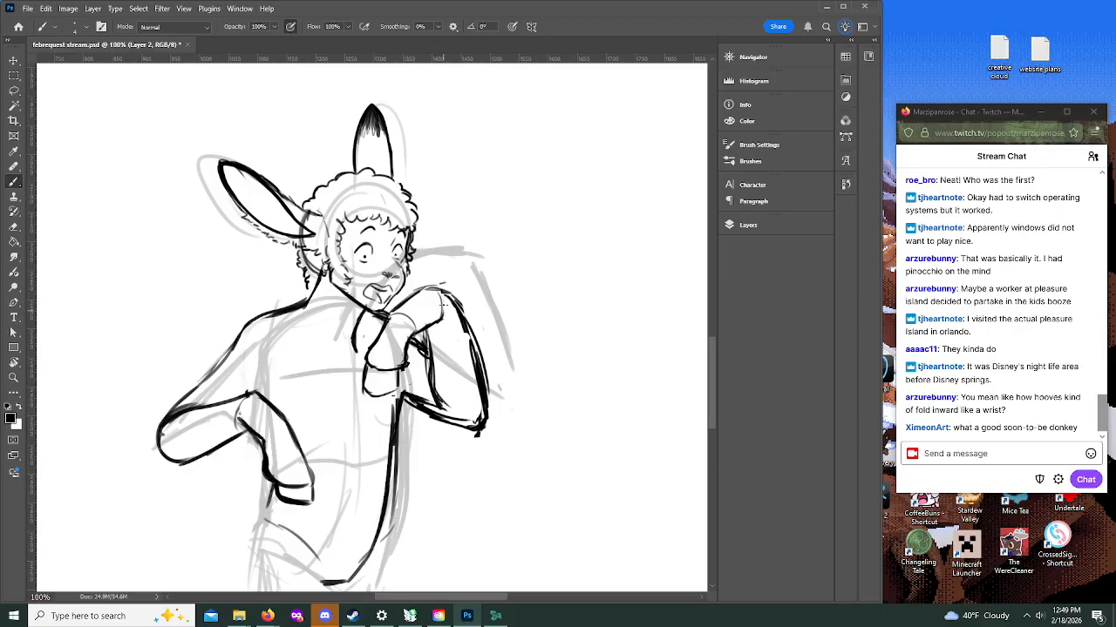
right_click(430, 347)
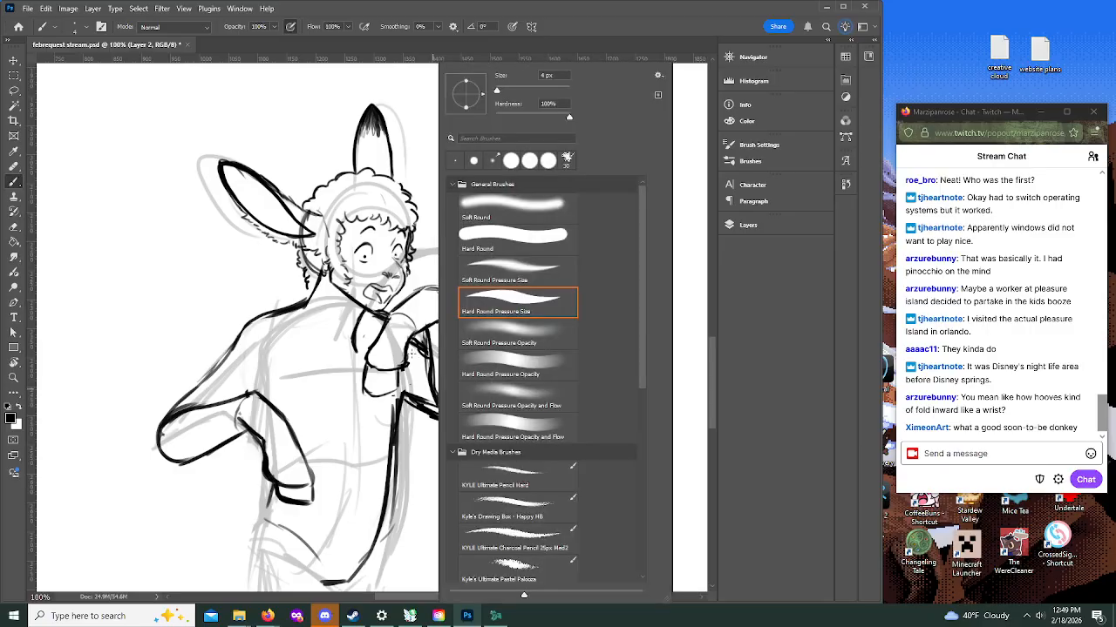
click(365, 425)
Step: Ink the hip contour from the waist beneath the lowered hand down to the upper outer thigh
key(z)
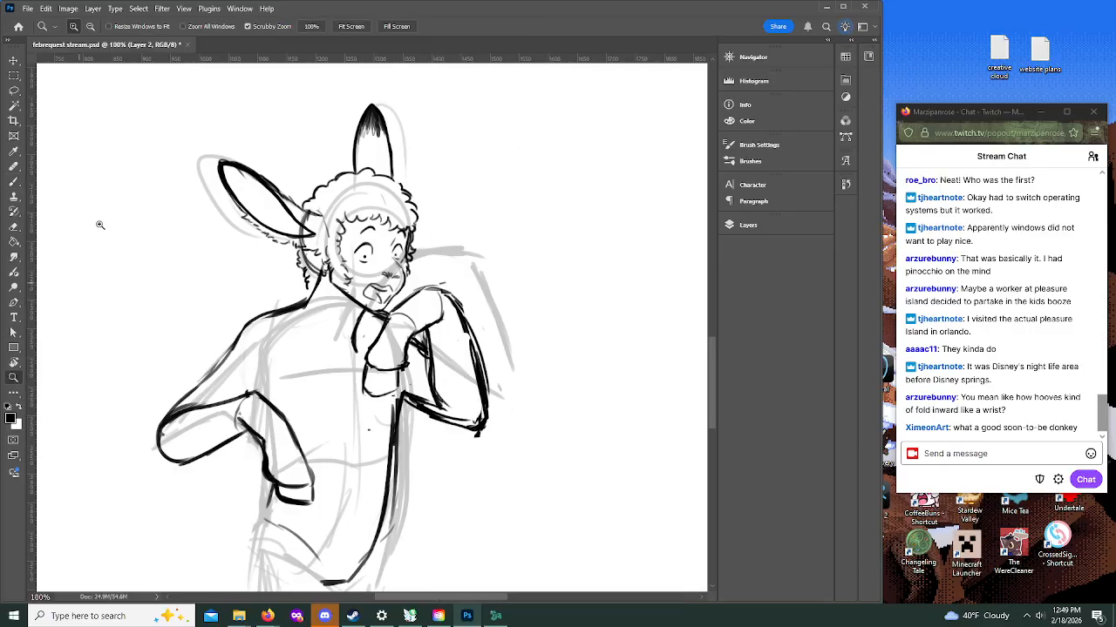
click(91, 27)
click(464, 359)
click(510, 405)
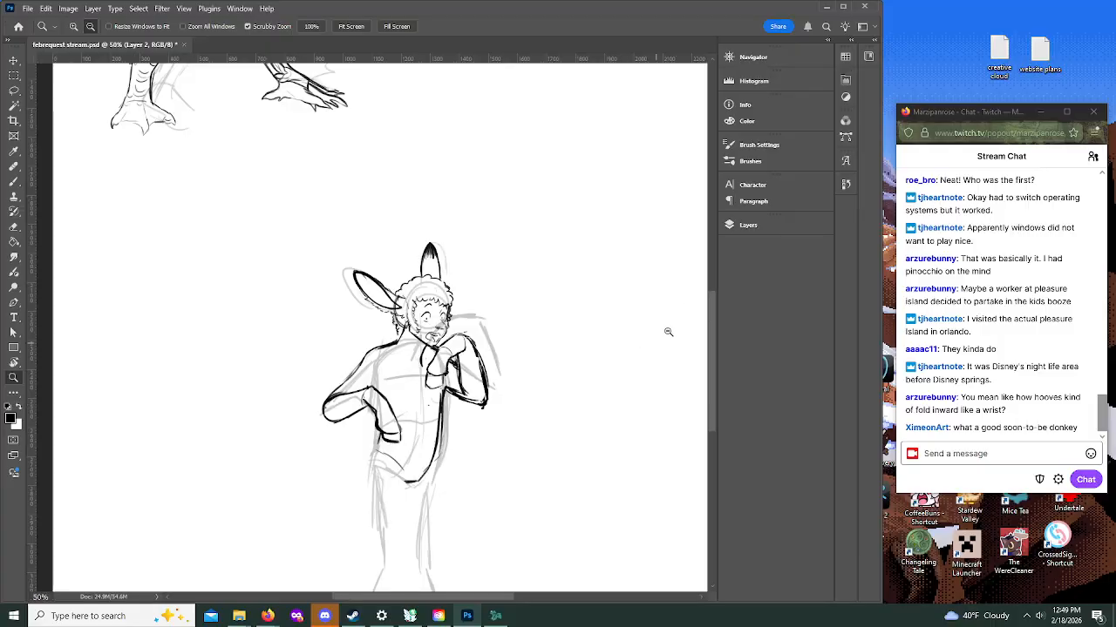
mouse_move(710, 331)
mouse_down()
mouse_move(710, 373)
mouse_move(708, 328)
mouse_up()
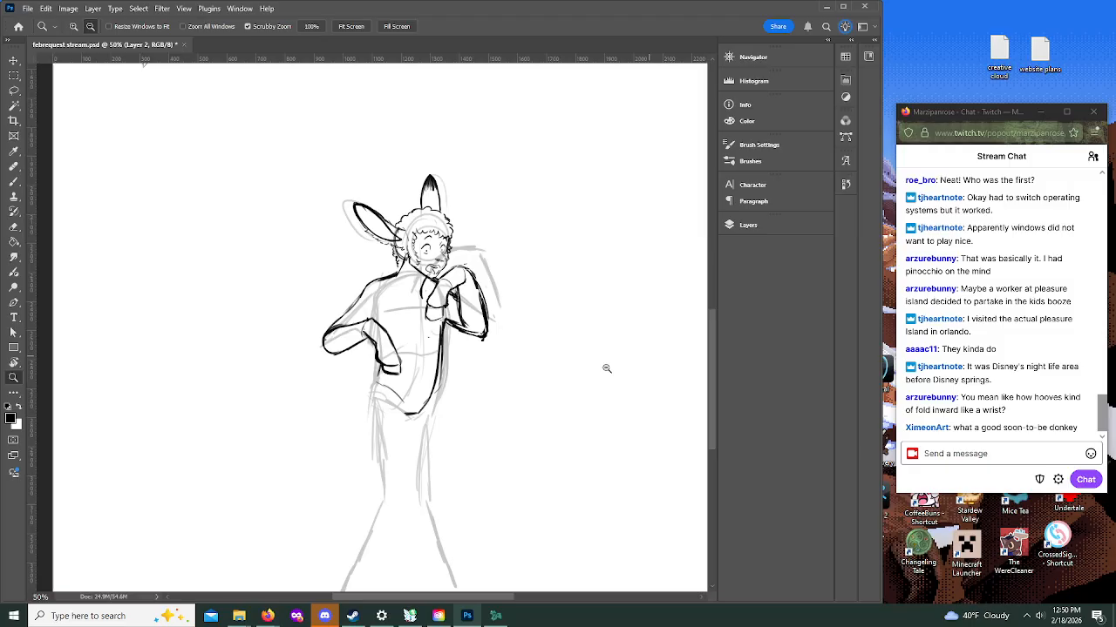
key(b)
drag(378, 375, 366, 420)
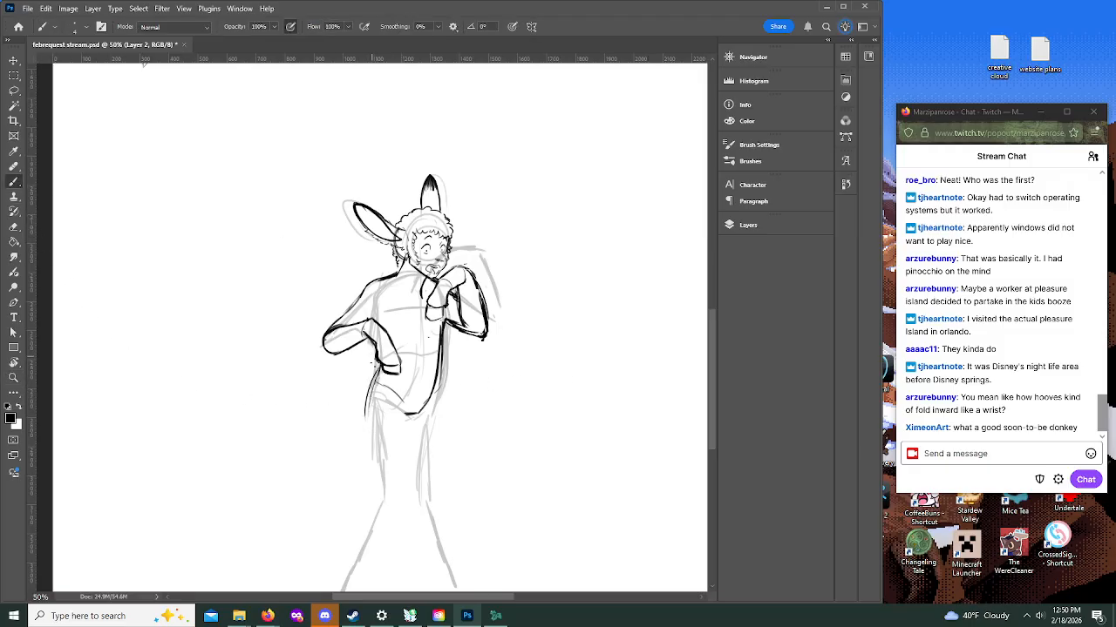
drag(376, 375, 366, 420)
Step: Ink both thighs down to rounded knees and sketch a light curve for the rear outside the hip
drag(440, 366, 439, 453)
drag(369, 390, 366, 467)
mouse_move(366, 427)
mouse_down()
mouse_move(375, 499)
mouse_move(400, 505)
mouse_move(410, 462)
mouse_up()
mouse_move(366, 383)
mouse_down()
mouse_move(373, 487)
mouse_move(403, 504)
mouse_move(407, 422)
mouse_up()
mouse_move(412, 500)
mouse_down()
mouse_move(427, 504)
mouse_move(440, 457)
mouse_move(436, 499)
mouse_move(444, 427)
mouse_up()
mouse_move(375, 389)
mouse_down()
mouse_move(354, 420)
mouse_move(361, 454)
mouse_up()
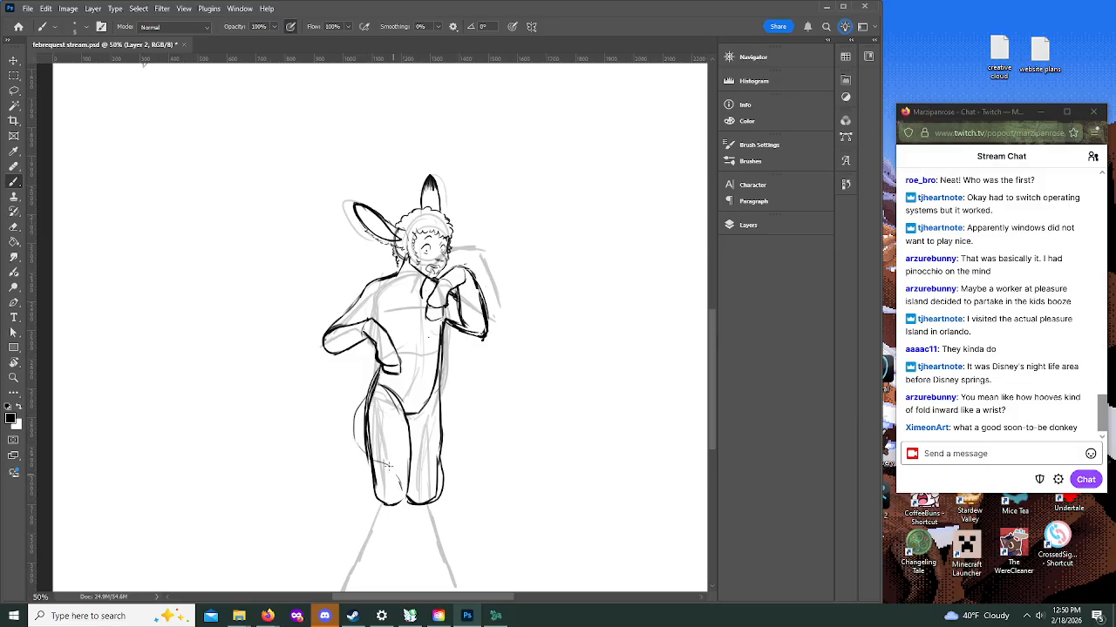
drag(365, 400, 368, 394)
Step: Ink the lower leg beneath the nearer thigh from the knee to the ankle, ending in a pointed foot
drag(708, 329, 710, 357)
mouse_move(373, 376)
mouse_down()
mouse_move(354, 432)
mouse_move(360, 406)
mouse_move(402, 411)
mouse_move(397, 419)
mouse_move(405, 393)
mouse_move(342, 450)
mouse_up()
drag(358, 405, 336, 477)
mouse_move(345, 440)
mouse_down()
mouse_move(322, 509)
mouse_move(345, 501)
mouse_up()
drag(379, 450, 351, 502)
drag(401, 410, 363, 479)
mouse_move(387, 436)
mouse_down()
mouse_move(356, 500)
mouse_move(322, 502)
mouse_move(317, 520)
mouse_move(372, 532)
mouse_move(383, 523)
mouse_up()
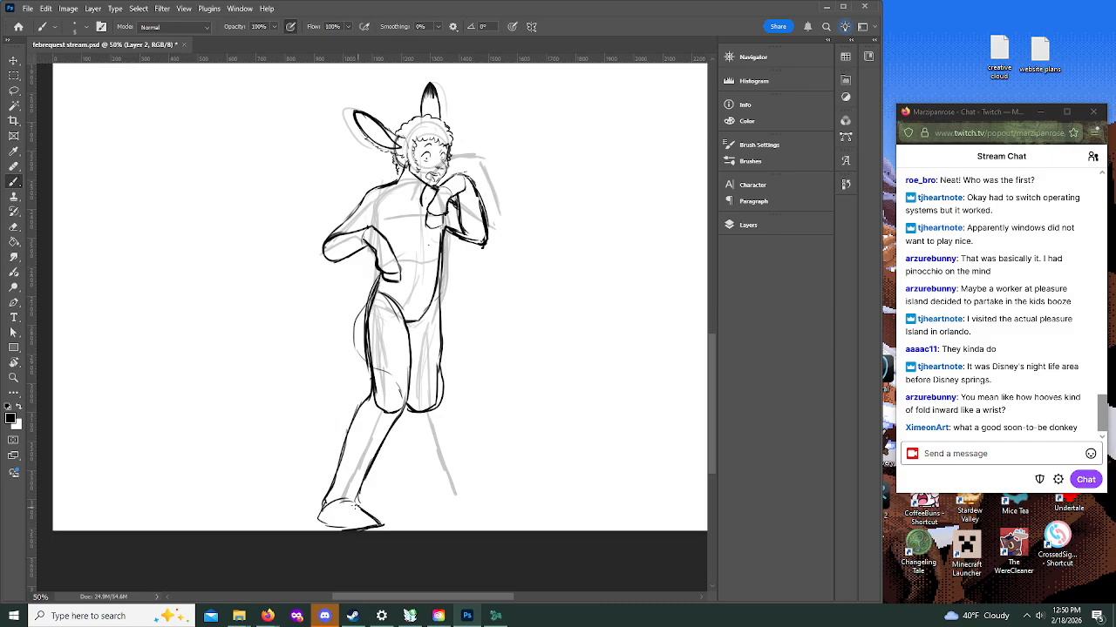
Step: Ink the other lower leg and its foot, and reinforce the crotch, inner thigh and hip lines
drag(407, 406, 442, 495)
drag(438, 376, 450, 431)
mouse_move(463, 492)
mouse_down()
mouse_move(439, 356)
mouse_move(416, 335)
mouse_up()
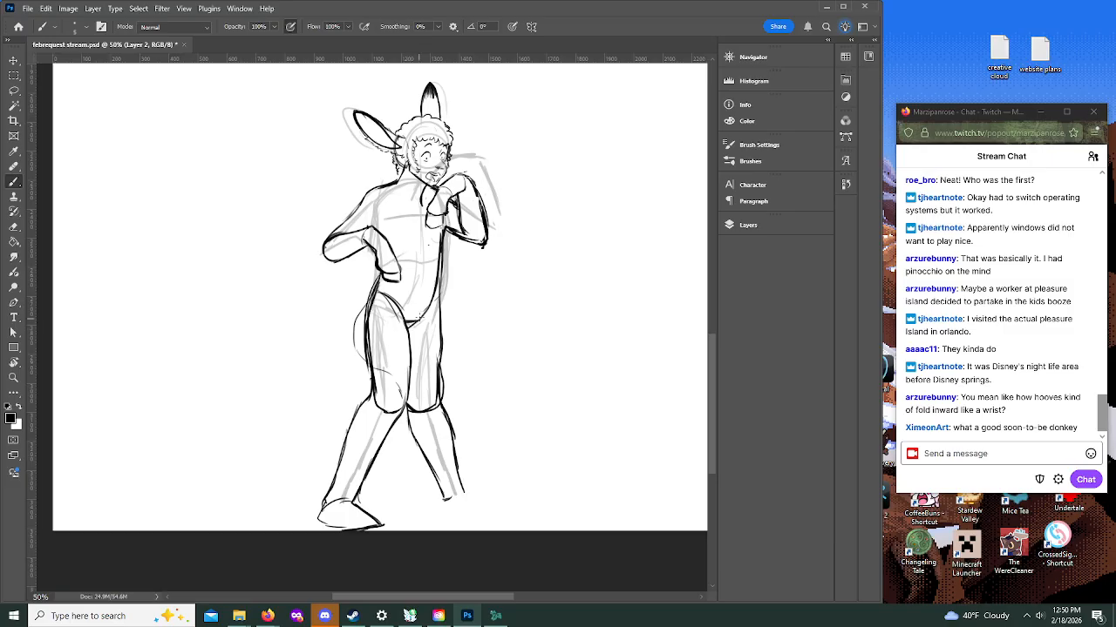
drag(384, 293, 410, 352)
mouse_move(462, 491)
mouse_down()
mouse_move(430, 525)
mouse_move(449, 530)
mouse_move(466, 526)
mouse_move(470, 496)
mouse_up()
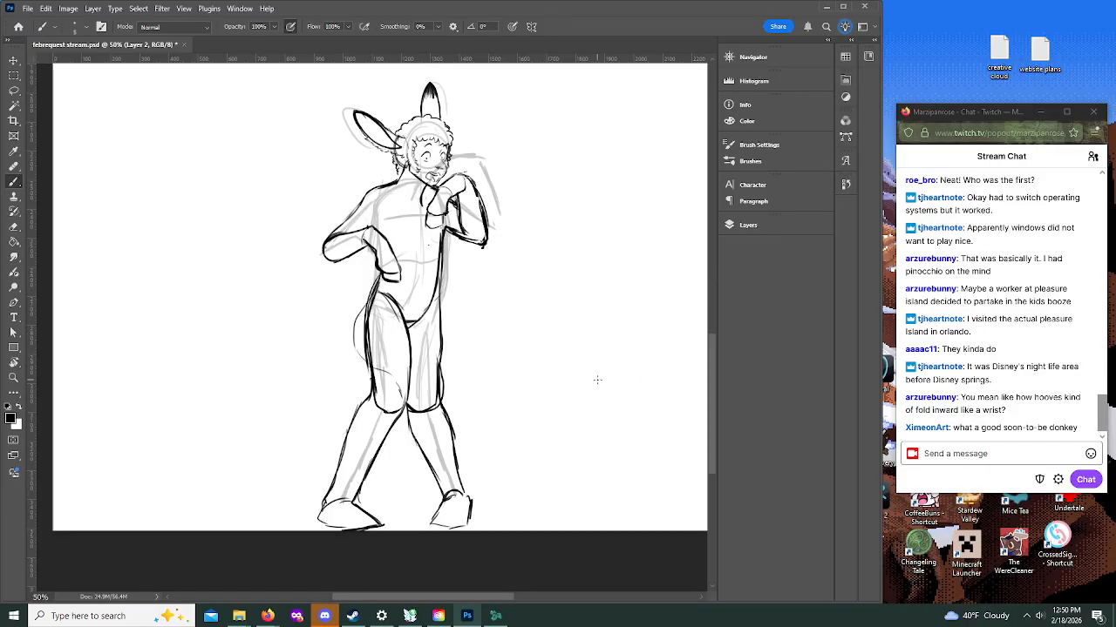
drag(434, 521, 447, 525)
drag(374, 283, 367, 302)
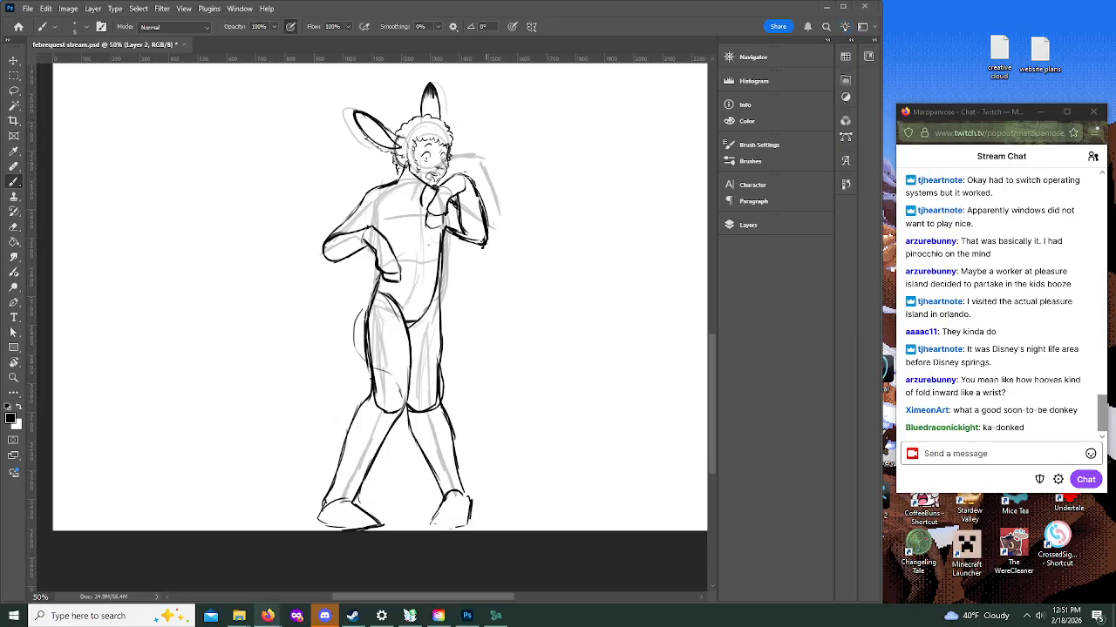
Step: Ink a V-shaped neckline ending in a dark fur tuft on the upper chest, and thicken the hair tufts at the nape
scroll(710, 346, up, 2)
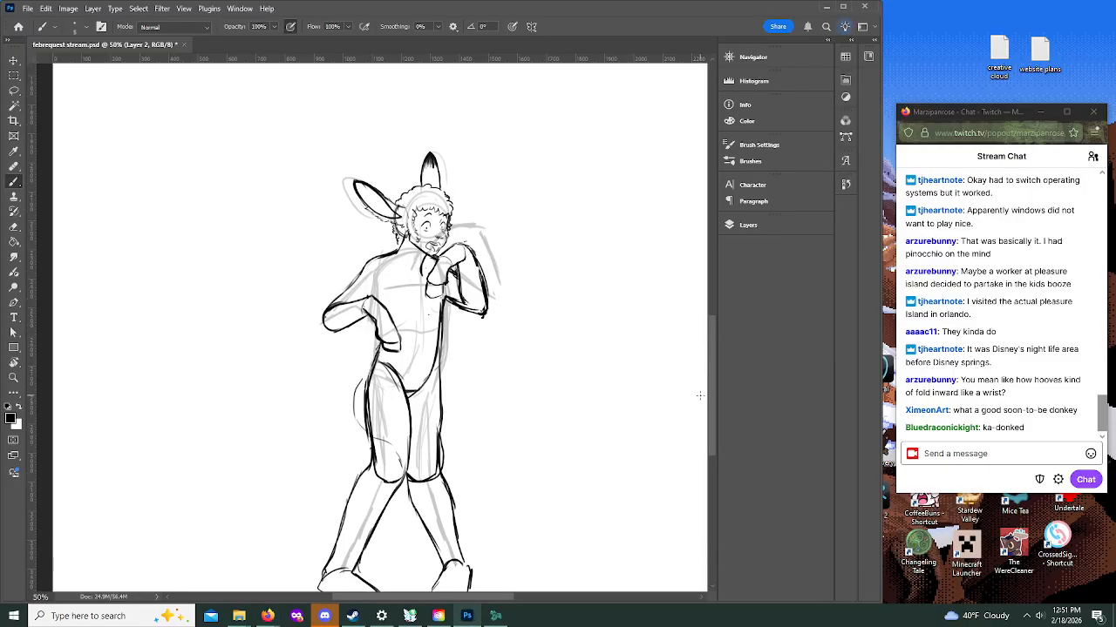
drag(398, 253, 415, 272)
click(13, 377)
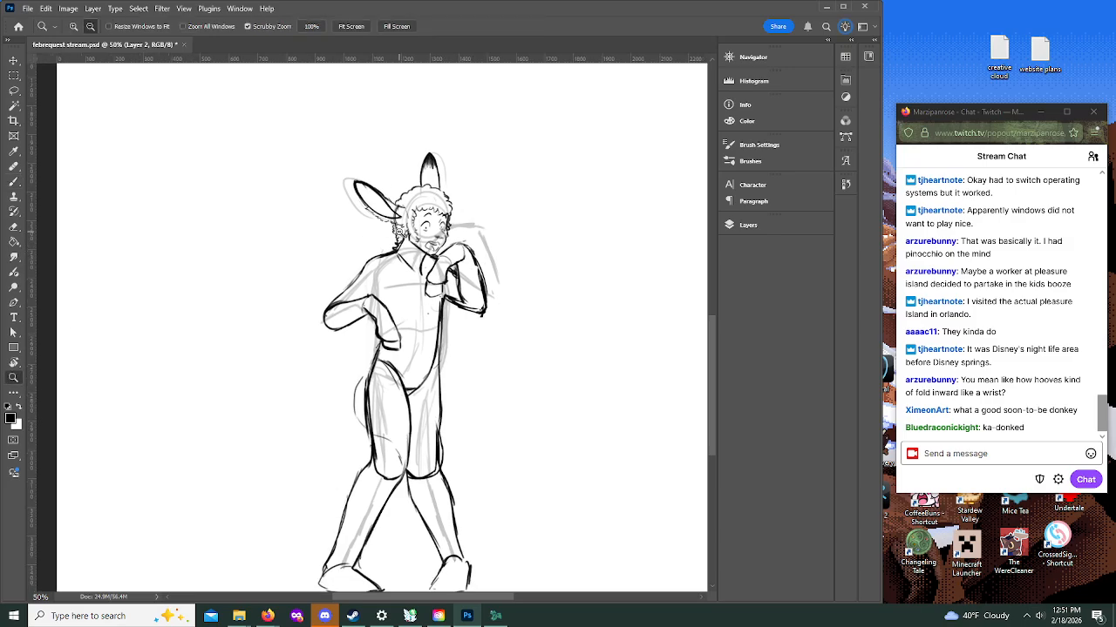
alt+click(409, 232)
click(74, 26)
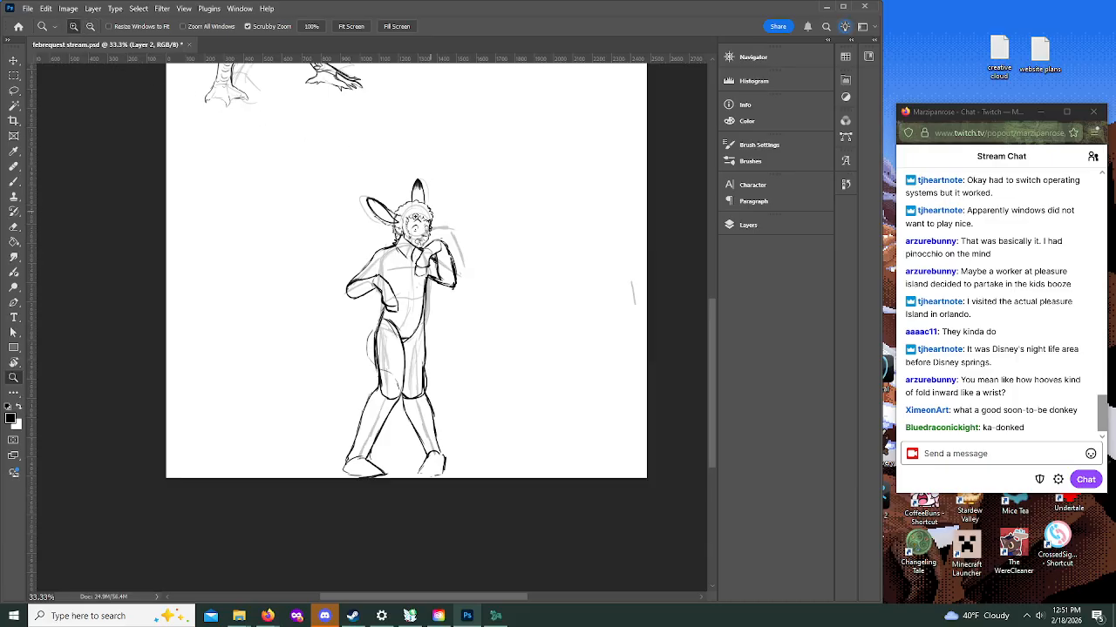
click(409, 218)
click(409, 217)
click(397, 215)
key(b)
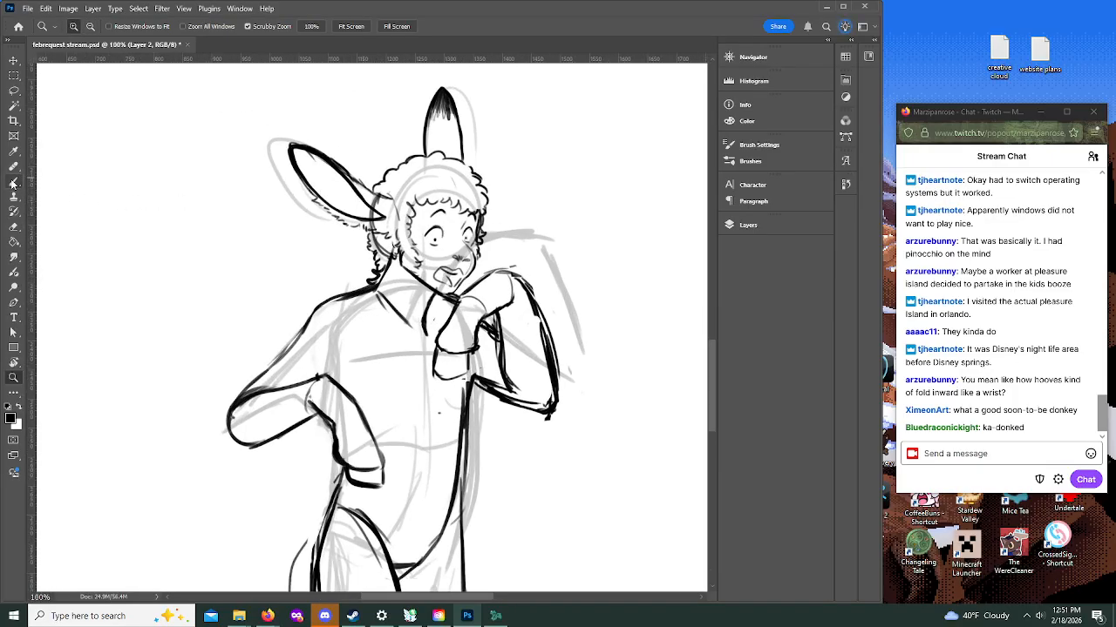
mouse_move(381, 273)
mouse_down()
mouse_move(363, 285)
mouse_move(377, 264)
mouse_up()
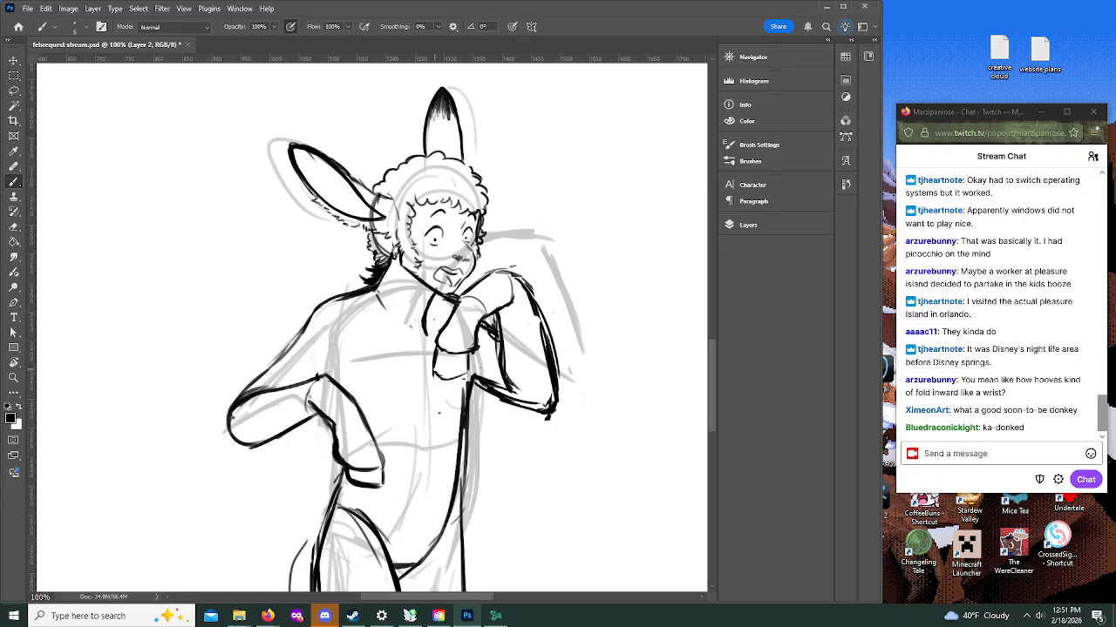
mouse_move(392, 289)
mouse_down()
mouse_move(376, 315)
mouse_move(398, 311)
mouse_move(429, 347)
mouse_move(424, 308)
mouse_move(380, 296)
mouse_up()
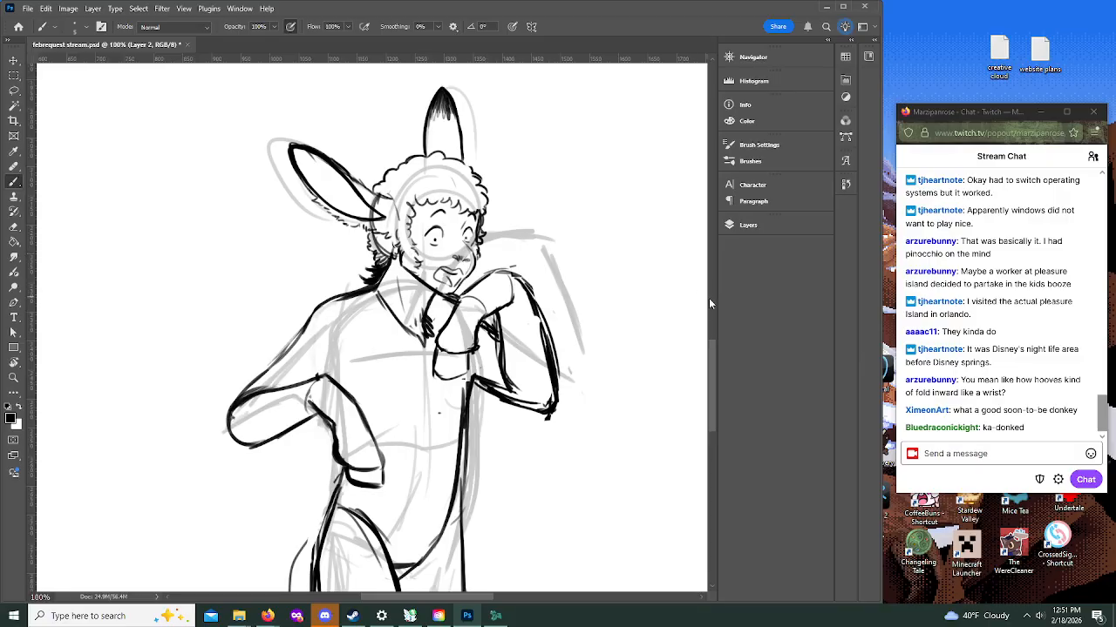
Step: Add a short stroke beneath the raised forearm, undo the last mark, and ink a curved line across the lower belly
drag(713, 354, 710, 381)
drag(495, 212, 504, 255)
mouse_move(500, 265)
mouse_down()
mouse_move(519, 284)
mouse_move(472, 259)
mouse_move(520, 287)
mouse_up()
key(ctrl+z)
mouse_move(338, 325)
mouse_down()
mouse_move(323, 369)
mouse_move(437, 350)
mouse_up()
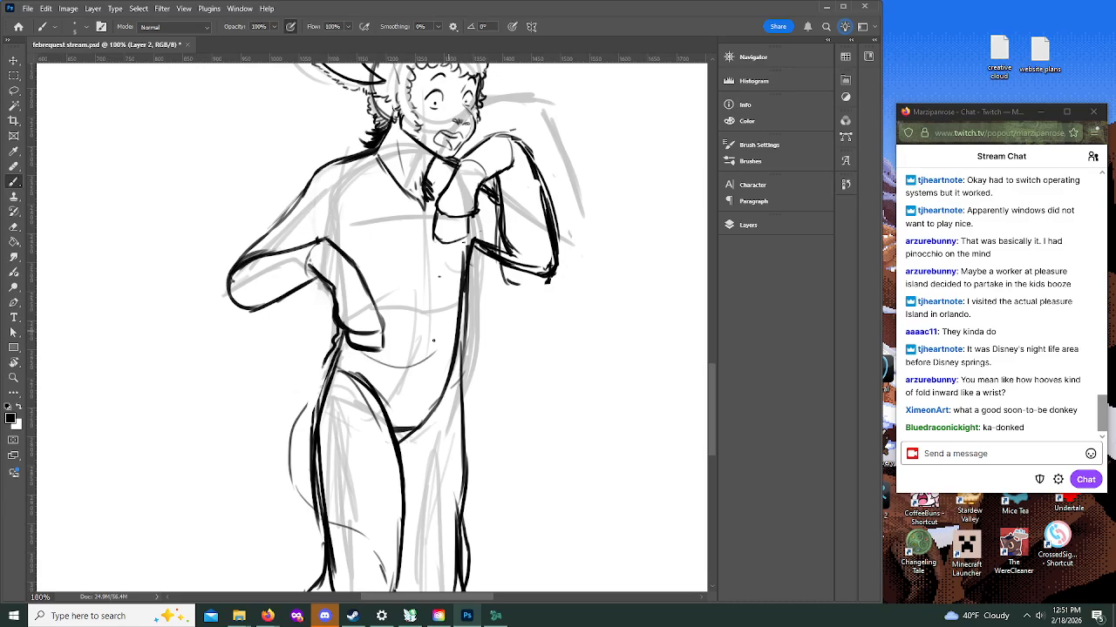
Step: Ink a T-shirt over the torso with a curved hem, loose side folds and short sleeve edges on both arms
drag(348, 358, 423, 349)
mouse_move(322, 353)
mouse_down()
mouse_move(336, 381)
mouse_move(427, 392)
mouse_move(467, 370)
mouse_up()
drag(477, 209, 447, 320)
mouse_move(448, 258)
mouse_down()
mouse_move(406, 328)
mouse_move(468, 319)
mouse_move(468, 384)
mouse_up()
mouse_move(276, 213)
mouse_down()
mouse_move(307, 242)
mouse_move(274, 226)
mouse_move(333, 159)
mouse_move(356, 225)
mouse_move(343, 253)
mouse_up()
mouse_move(475, 260)
mouse_down()
mouse_move(496, 278)
mouse_move(485, 233)
mouse_move(498, 213)
mouse_up()
mouse_move(472, 262)
mouse_down()
mouse_move(495, 236)
mouse_move(515, 280)
mouse_up()
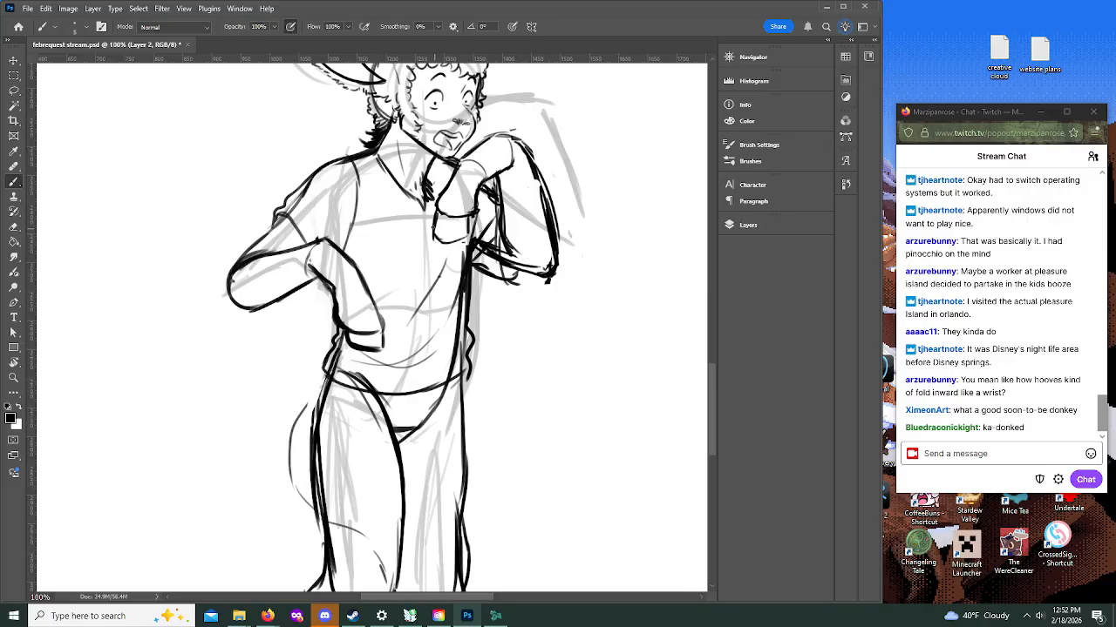
Step: Draw a circular emblem with concentric rings and short horizontal bars on the front of the shirt
mouse_move(422, 257)
mouse_down()
mouse_move(435, 272)
mouse_move(422, 259)
mouse_move(432, 229)
mouse_move(403, 265)
mouse_move(414, 249)
mouse_move(455, 255)
mouse_move(389, 263)
mouse_move(410, 258)
mouse_move(404, 283)
mouse_move(418, 323)
mouse_move(451, 289)
mouse_move(409, 300)
mouse_move(441, 305)
mouse_up()
mouse_move(436, 298)
mouse_down()
mouse_move(404, 291)
mouse_move(436, 301)
mouse_up()
mouse_move(436, 293)
mouse_down()
mouse_move(452, 283)
mouse_move(457, 302)
mouse_move(429, 323)
mouse_up()
mouse_move(712, 383)
mouse_down()
mouse_move(712, 393)
mouse_move(711, 375)
mouse_up()
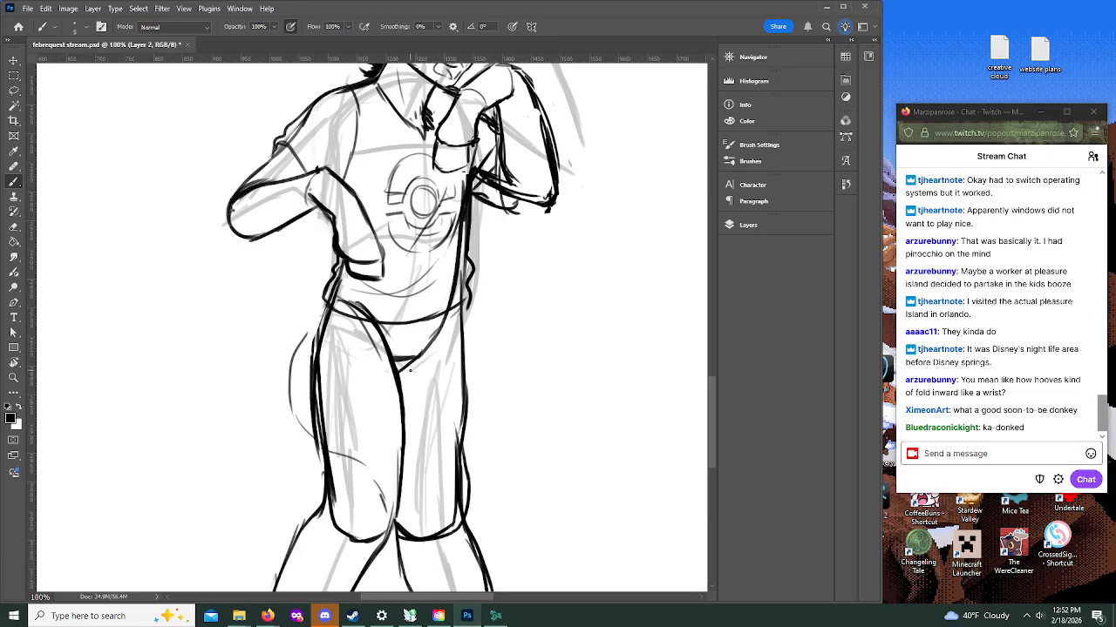
Step: Add the trousers' fly, button and waist creases, and erase the body lines overlapping the shirt above the hem
drag(712, 383, 713, 417)
mouse_move(416, 189)
mouse_down()
mouse_move(402, 253)
mouse_move(406, 229)
mouse_move(429, 228)
mouse_up()
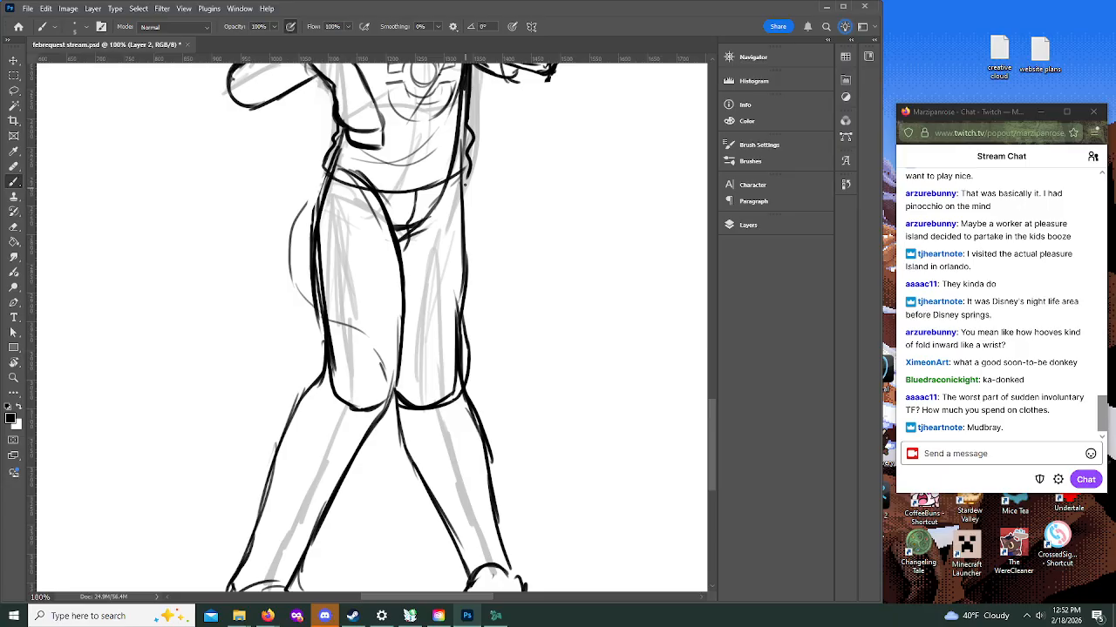
drag(436, 182, 463, 174)
drag(420, 196, 426, 210)
drag(441, 209, 424, 216)
mouse_move(340, 168)
mouse_down()
mouse_move(371, 178)
mouse_move(350, 178)
mouse_up()
drag(334, 170, 343, 135)
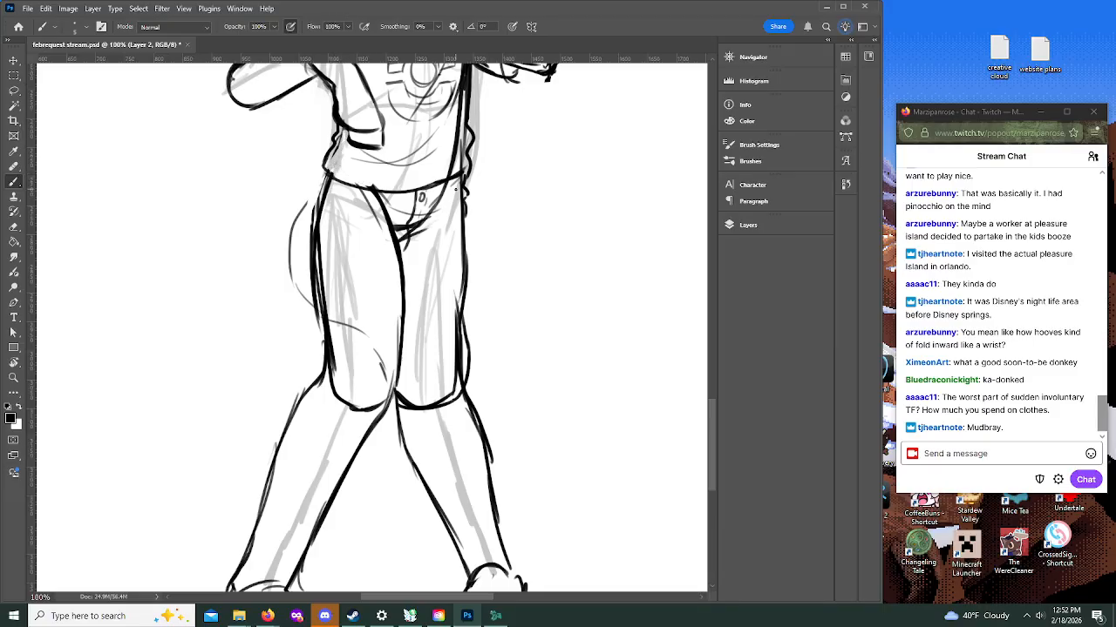
Step: Try a bulging seat curve behind the nearer thigh, removing the inner contour and adding fabric creases down to the knee
mouse_move(326, 177)
mouse_down()
mouse_move(298, 214)
mouse_move(302, 295)
mouse_move(322, 322)
mouse_move(360, 340)
mouse_up()
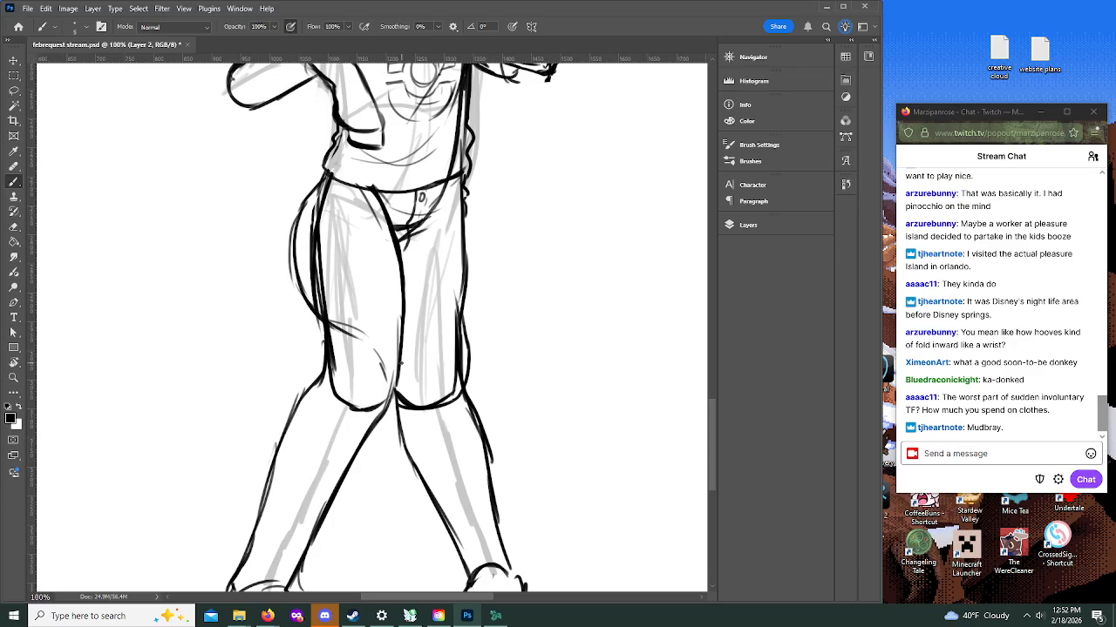
mouse_move(315, 250)
mouse_down()
mouse_move(324, 311)
mouse_move(377, 353)
mouse_up()
drag(319, 288, 312, 207)
drag(312, 207, 319, 288)
mouse_move(314, 264)
mouse_down()
mouse_move(315, 207)
mouse_move(326, 290)
mouse_move(317, 232)
mouse_move(321, 277)
mouse_move(331, 285)
mouse_move(341, 266)
mouse_move(323, 263)
mouse_move(368, 316)
mouse_move(318, 321)
mouse_move(324, 345)
mouse_move(360, 368)
mouse_up()
drag(330, 328, 363, 363)
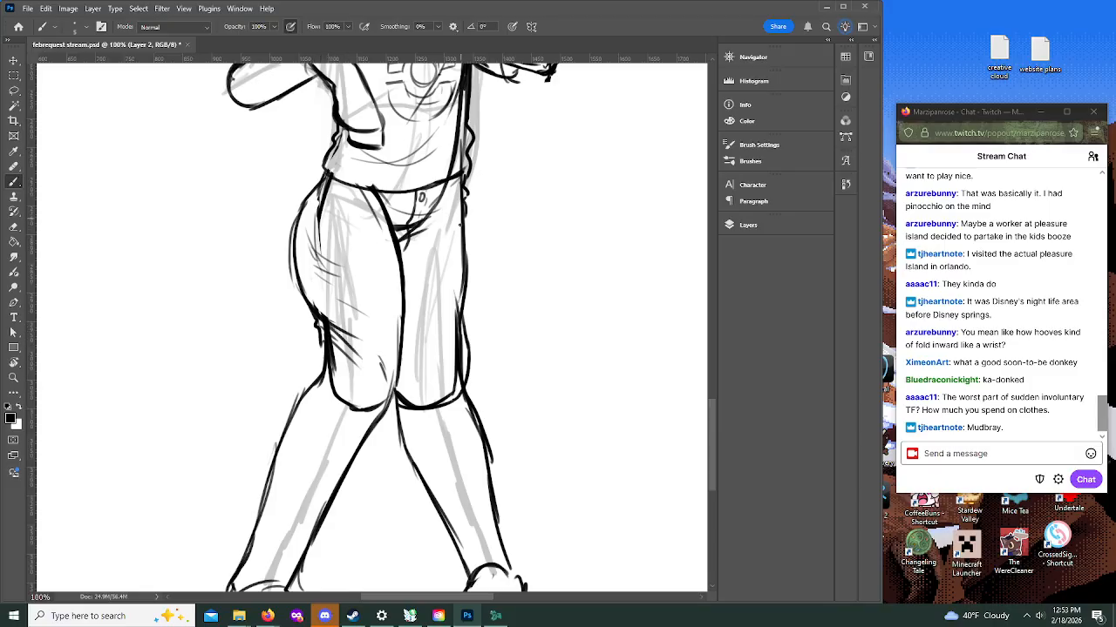
Step: Ink ruffled trouser folds behind the nearer knee and down the lower leg to the cuff, and touch up the other knee
drag(318, 335, 304, 385)
drag(317, 347, 328, 399)
drag(712, 416, 713, 435)
drag(312, 260, 248, 397)
drag(373, 305, 309, 375)
drag(311, 316, 310, 371)
mouse_move(376, 298)
mouse_down()
mouse_move(310, 440)
mouse_move(314, 476)
mouse_move(258, 458)
mouse_move(267, 466)
mouse_up()
drag(269, 329, 224, 484)
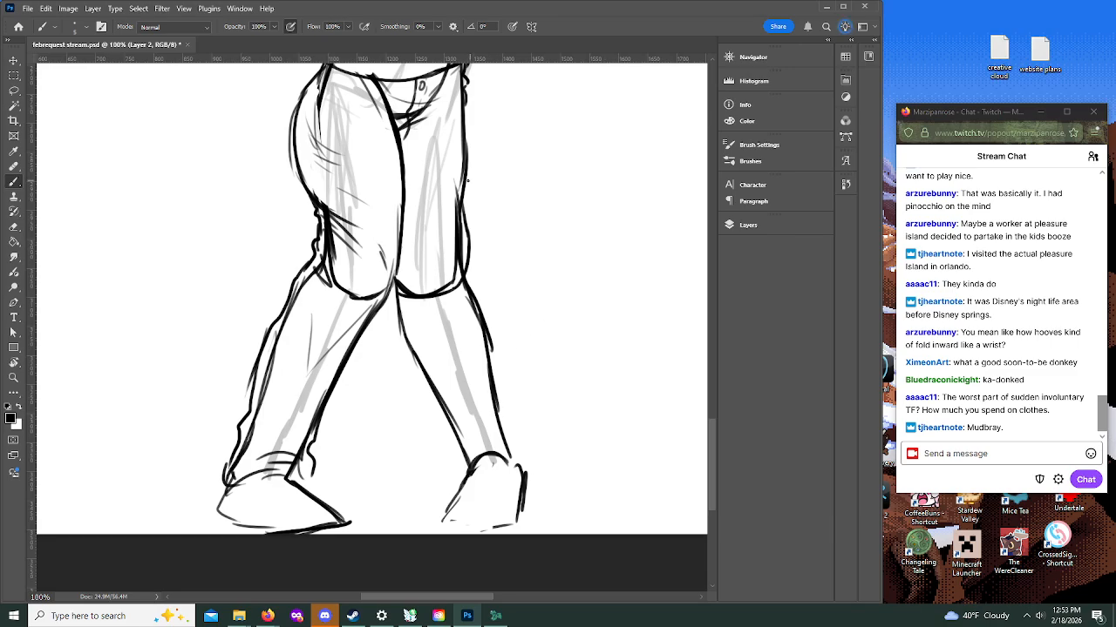
drag(466, 244, 468, 285)
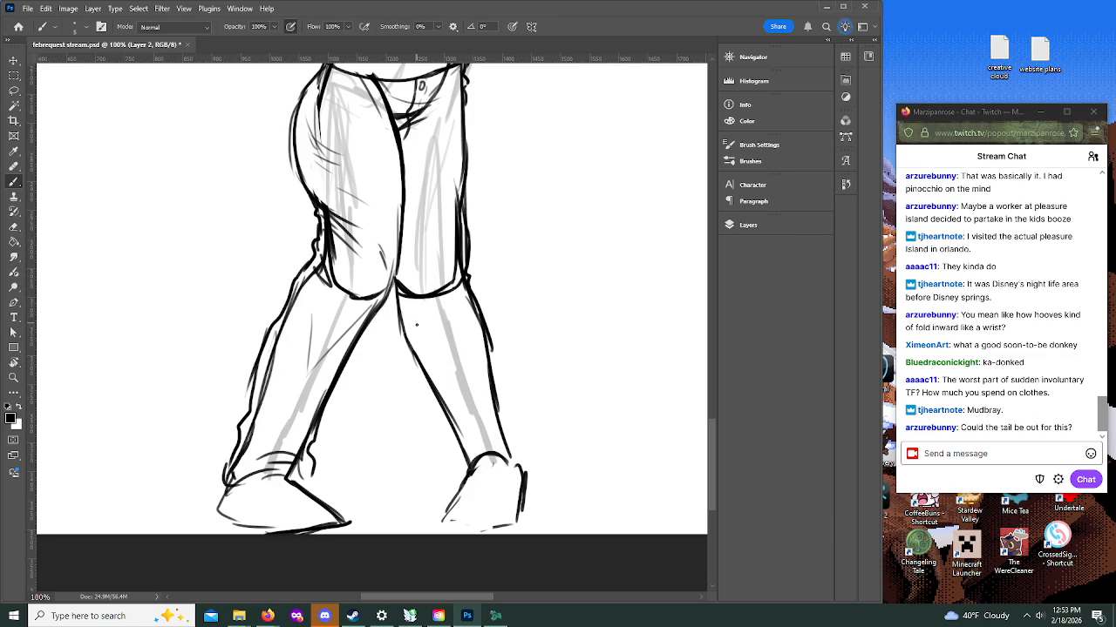
Step: Erase the seat curve and creases on the nearer thigh, and re-ink its outer edge straight from waist to knee
mouse_move(711, 428)
mouse_down()
mouse_move(710, 376)
mouse_move(716, 432)
mouse_up()
drag(313, 229, 300, 337)
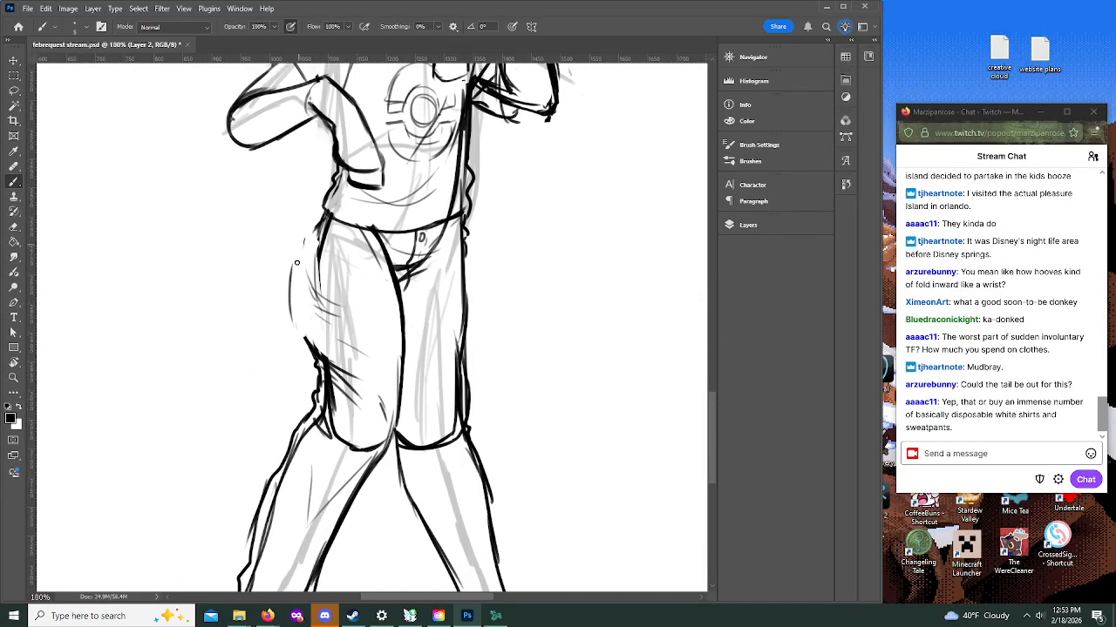
drag(298, 247, 308, 350)
drag(318, 227, 313, 322)
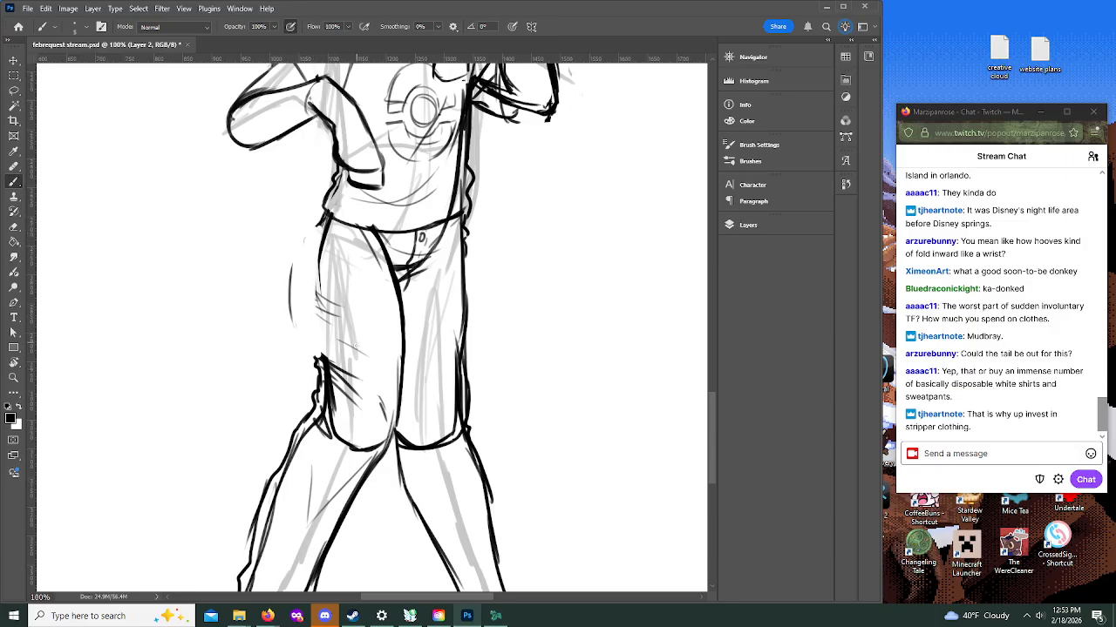
mouse_move(329, 364)
mouse_down()
mouse_move(332, 401)
mouse_move(356, 380)
mouse_up()
drag(334, 312, 319, 291)
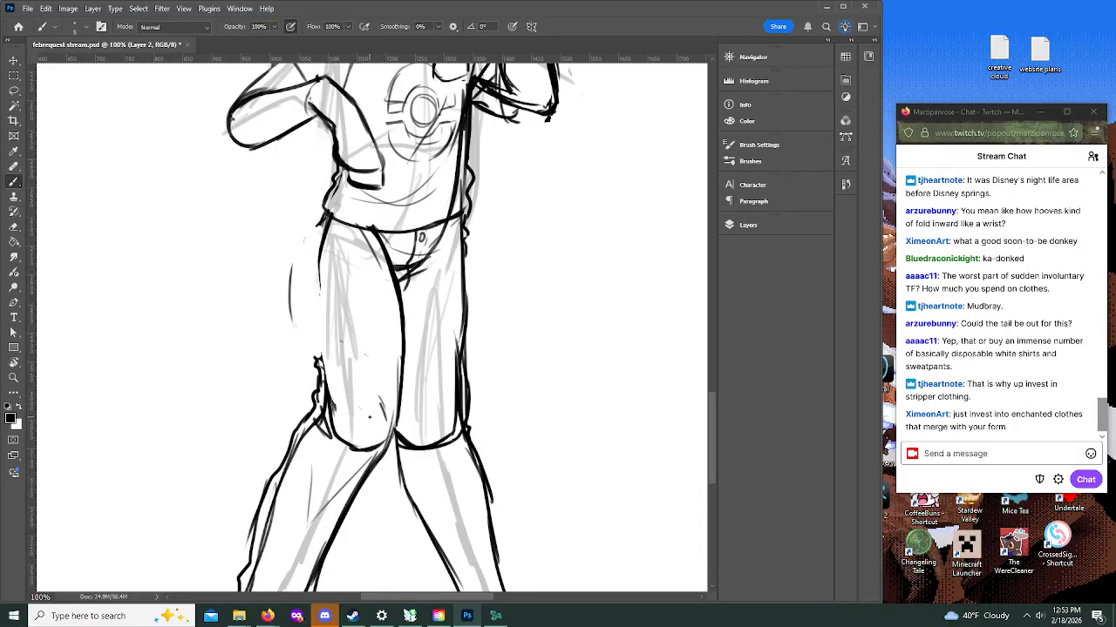
mouse_move(324, 215)
mouse_down()
mouse_move(318, 271)
mouse_move(350, 238)
mouse_move(302, 230)
mouse_move(192, 281)
mouse_up()
key(ctrl+z)
drag(317, 225, 319, 364)
Step: Draw the front pockets below the trouser waist, and add hip and crotch creases
mouse_move(319, 303)
mouse_down()
mouse_move(343, 403)
mouse_move(317, 361)
mouse_move(317, 232)
mouse_move(357, 228)
mouse_move(356, 283)
mouse_up()
drag(462, 234, 450, 243)
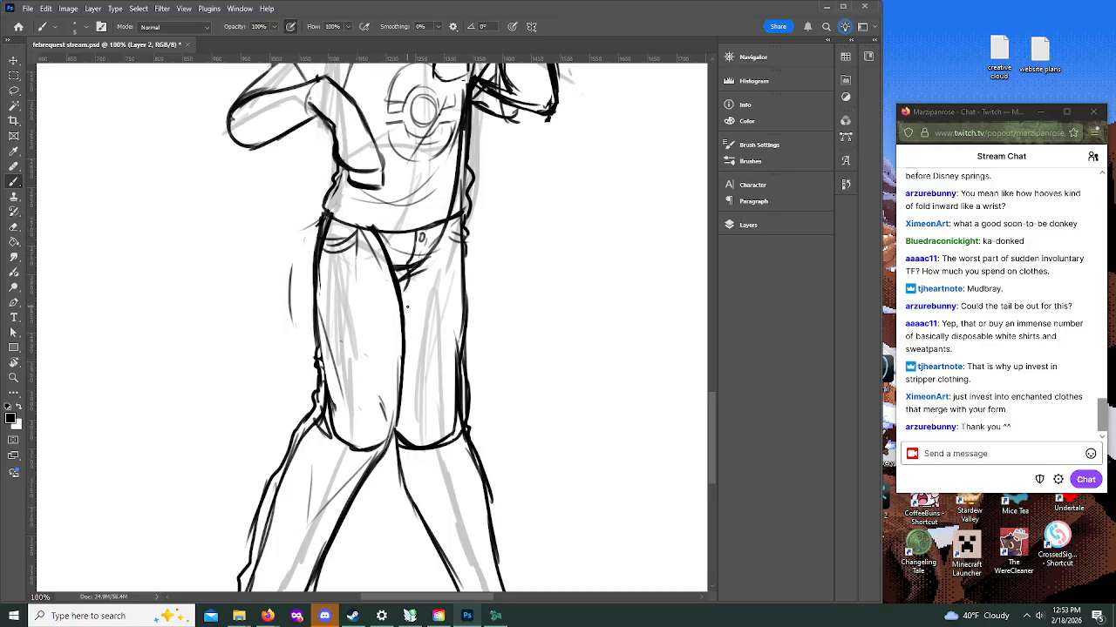
drag(405, 302, 438, 294)
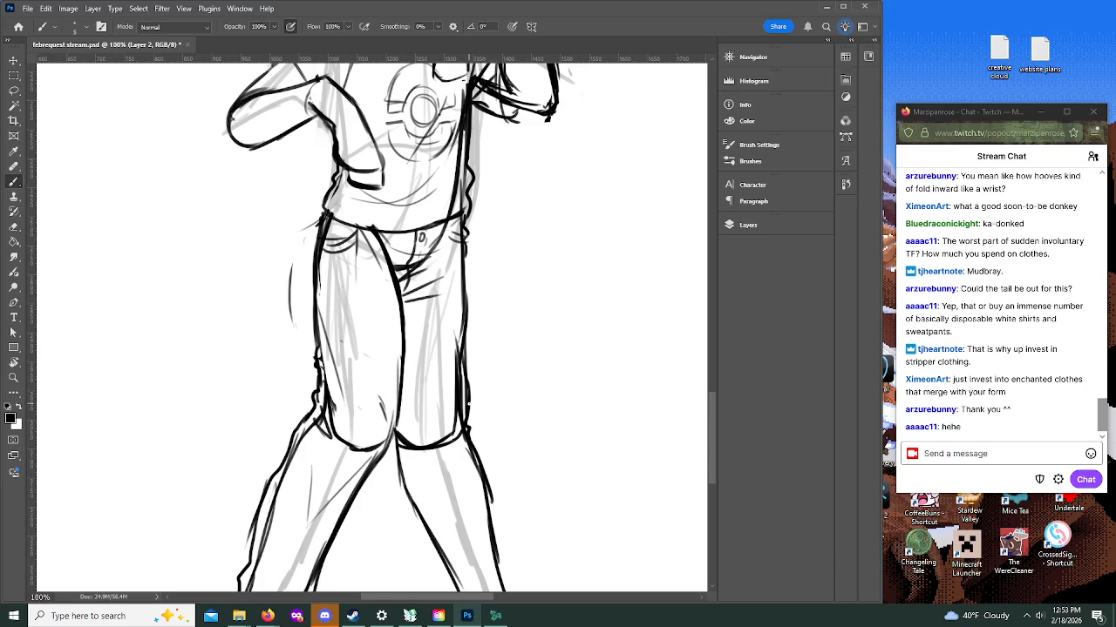
Step: Erase the nearer thigh's heavy upper inner outline and its rounded knee curve so the trouser leg runs continuously
drag(372, 229, 393, 302)
drag(389, 262, 399, 367)
mouse_move(331, 345)
mouse_down()
mouse_move(329, 427)
mouse_move(359, 448)
mouse_move(383, 443)
mouse_up()
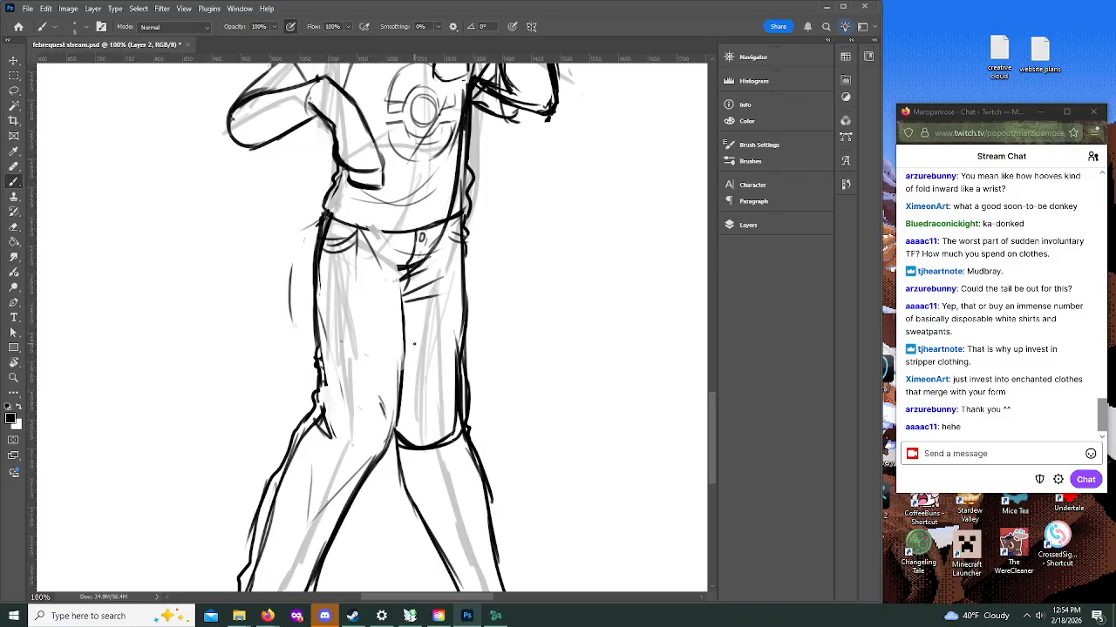
Step: Ink a long curved tail line sweeping from the back of the waist down behind the nearer thigh
mouse_move(712, 404)
mouse_down()
mouse_move(712, 368)
mouse_move(712, 384)
mouse_up()
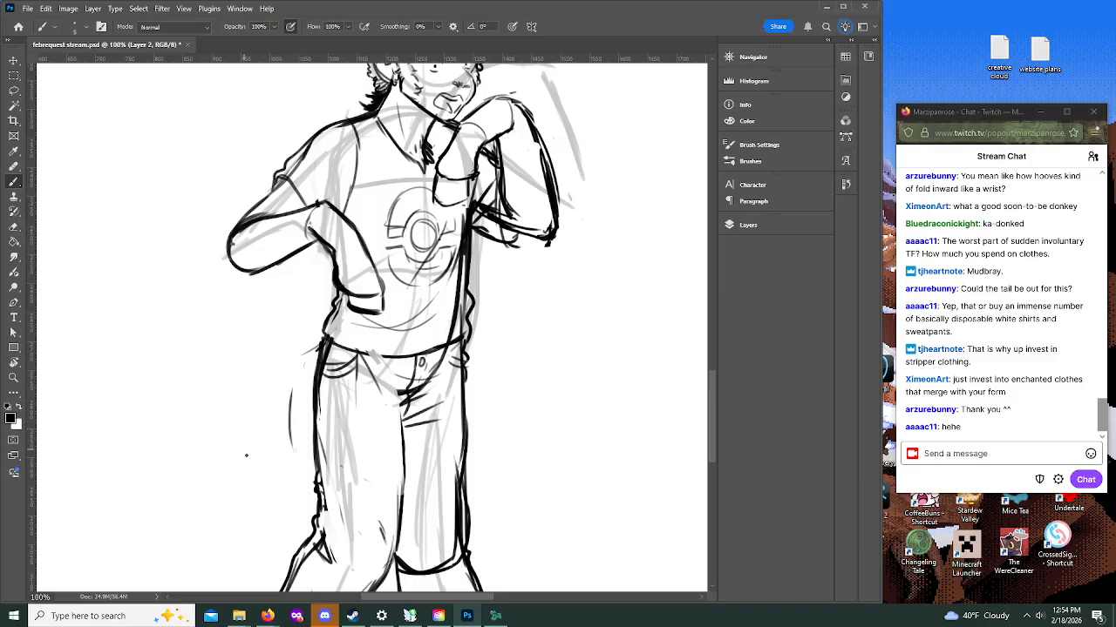
key(z)
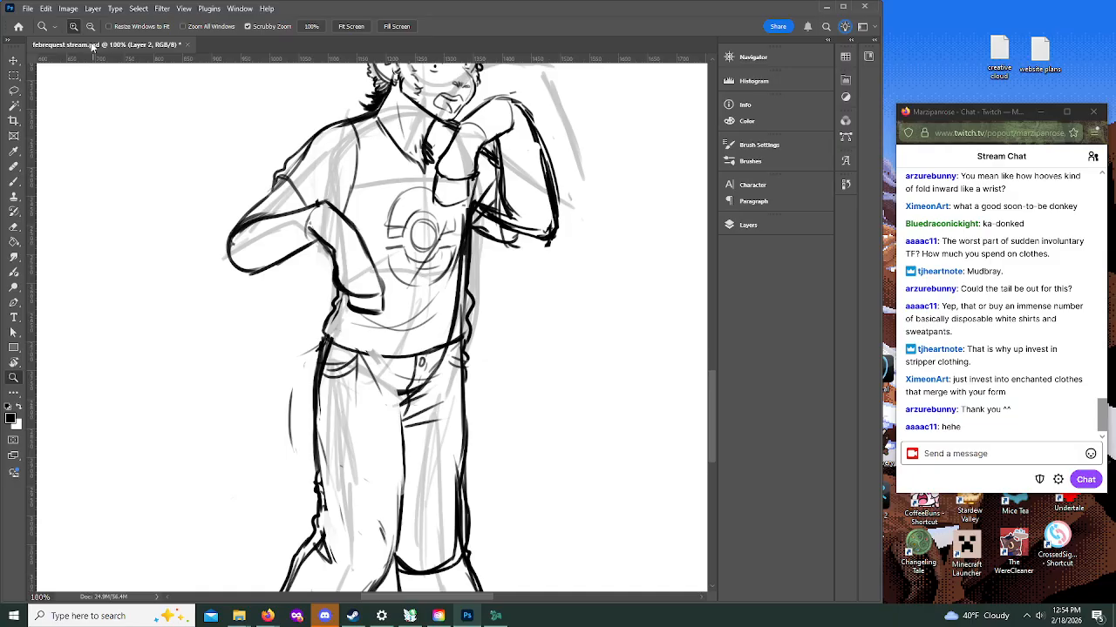
alt+click(526, 428)
click(537, 441)
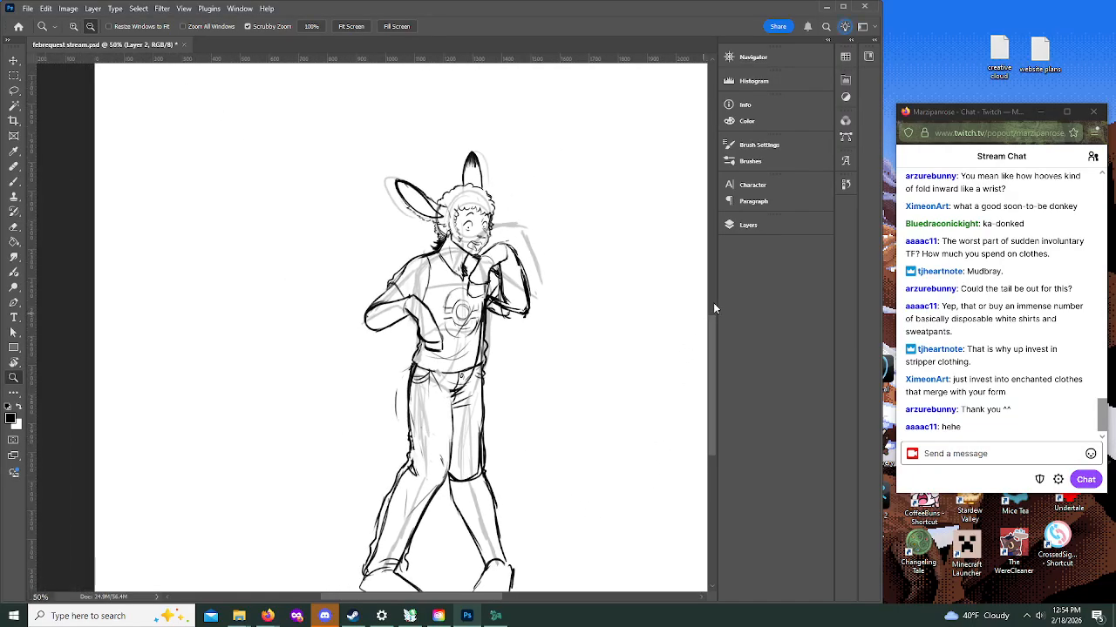
drag(707, 348, 711, 353)
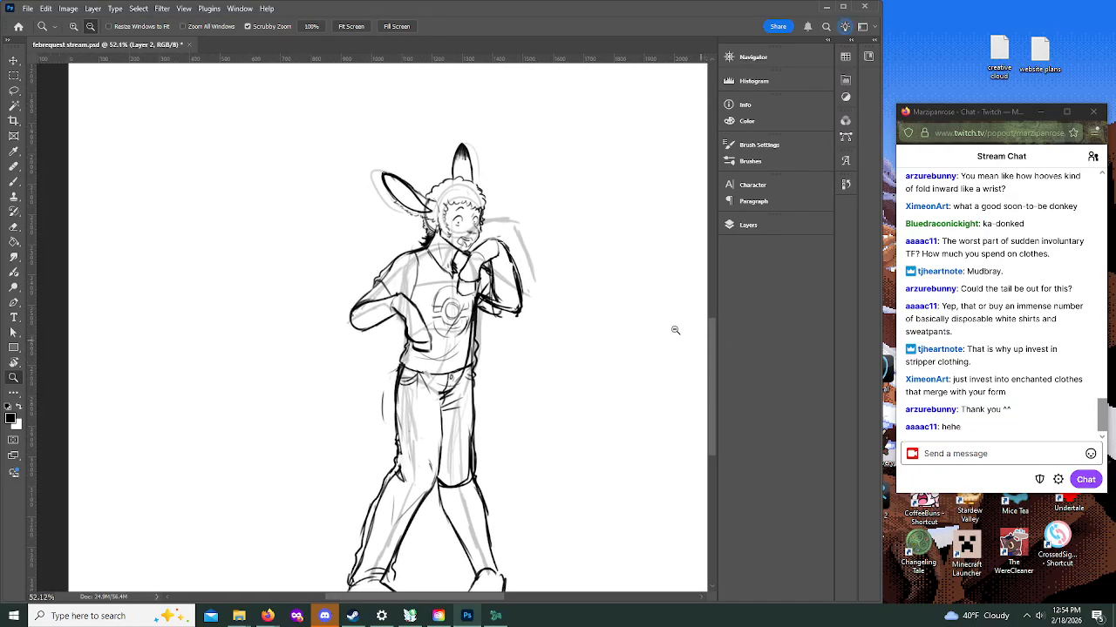
click(14, 183)
drag(388, 377, 359, 472)
mouse_move(406, 367)
mouse_down()
mouse_move(364, 414)
mouse_move(361, 478)
mouse_up()
drag(397, 376, 364, 422)
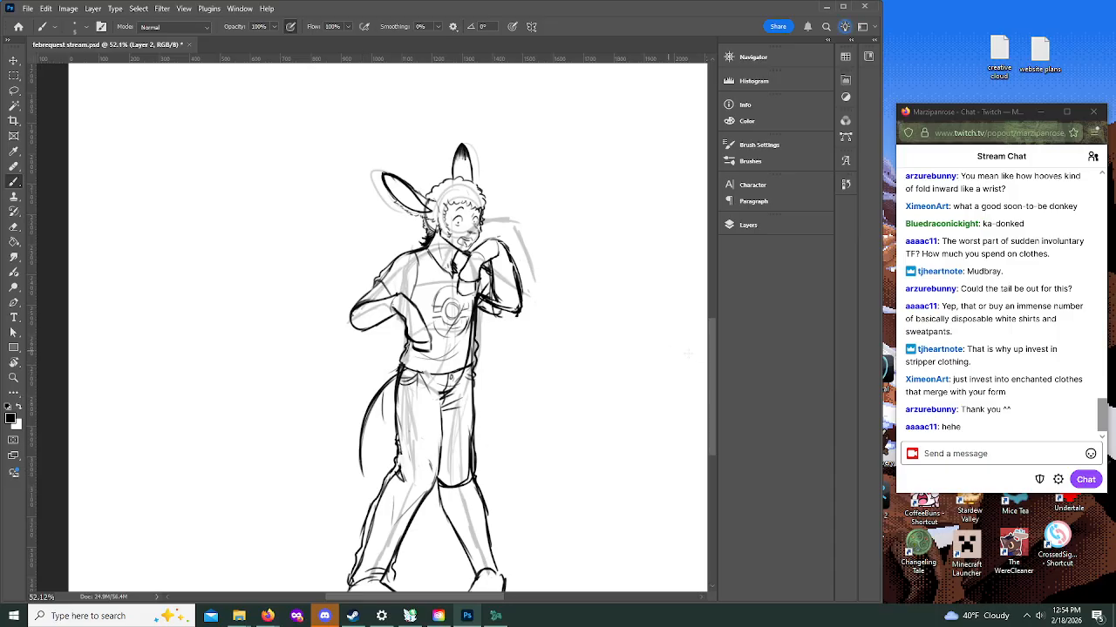
Step: Ink the farther lower trouser leg with knee creases, looser outer edges and a cuff over the foot
drag(711, 354, 713, 374)
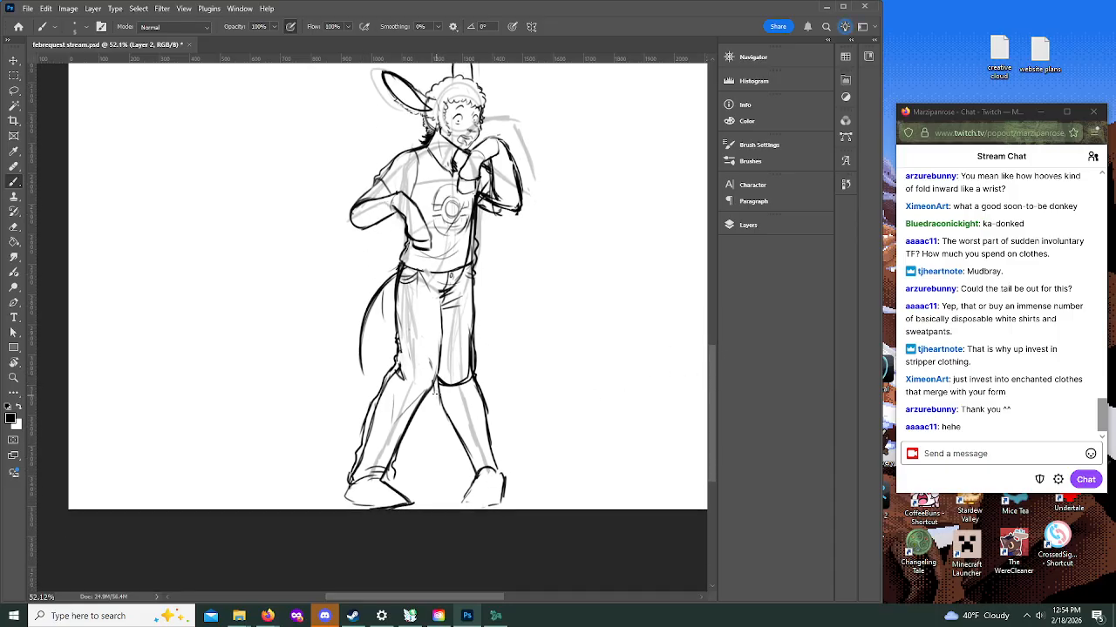
mouse_move(442, 390)
mouse_down()
mouse_move(463, 404)
mouse_move(470, 390)
mouse_up()
mouse_move(445, 389)
mouse_down()
mouse_move(468, 389)
mouse_move(438, 400)
mouse_move(466, 471)
mouse_move(475, 485)
mouse_move(502, 477)
mouse_up()
drag(484, 406, 509, 476)
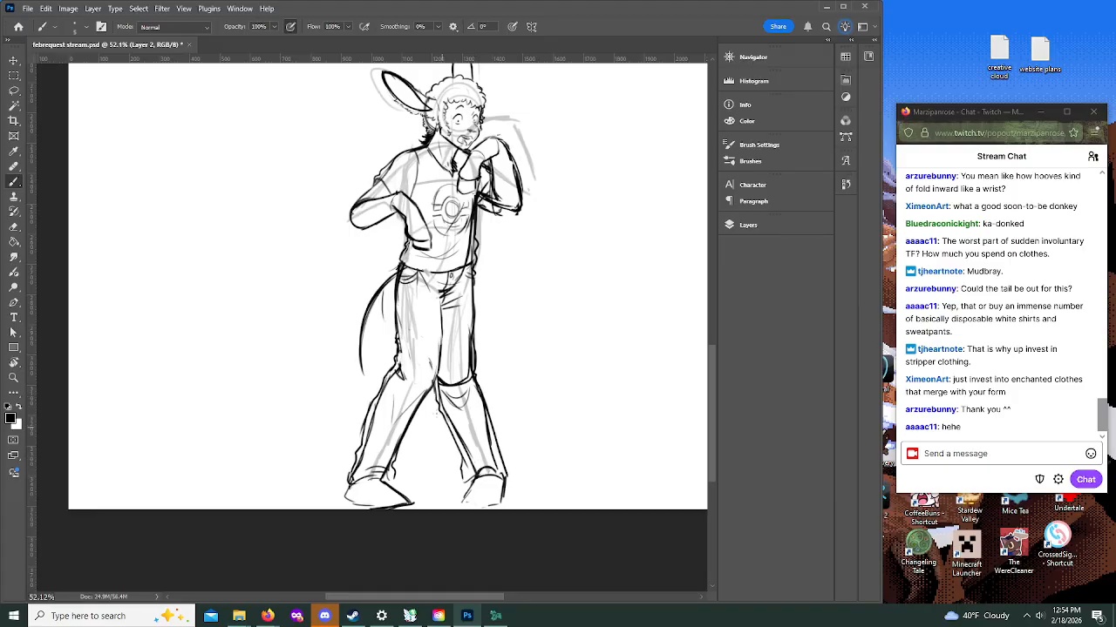
Step: Complete the tail with its inner edge and a hairy tuft, and add curved motion lines on both sides
mouse_move(366, 373)
mouse_down()
mouse_move(366, 331)
mouse_move(396, 282)
mouse_move(366, 344)
mouse_move(366, 374)
mouse_move(384, 377)
mouse_move(361, 373)
mouse_move(380, 393)
mouse_move(367, 375)
mouse_move(380, 382)
mouse_up()
key(ctrl+z)
drag(374, 385, 383, 390)
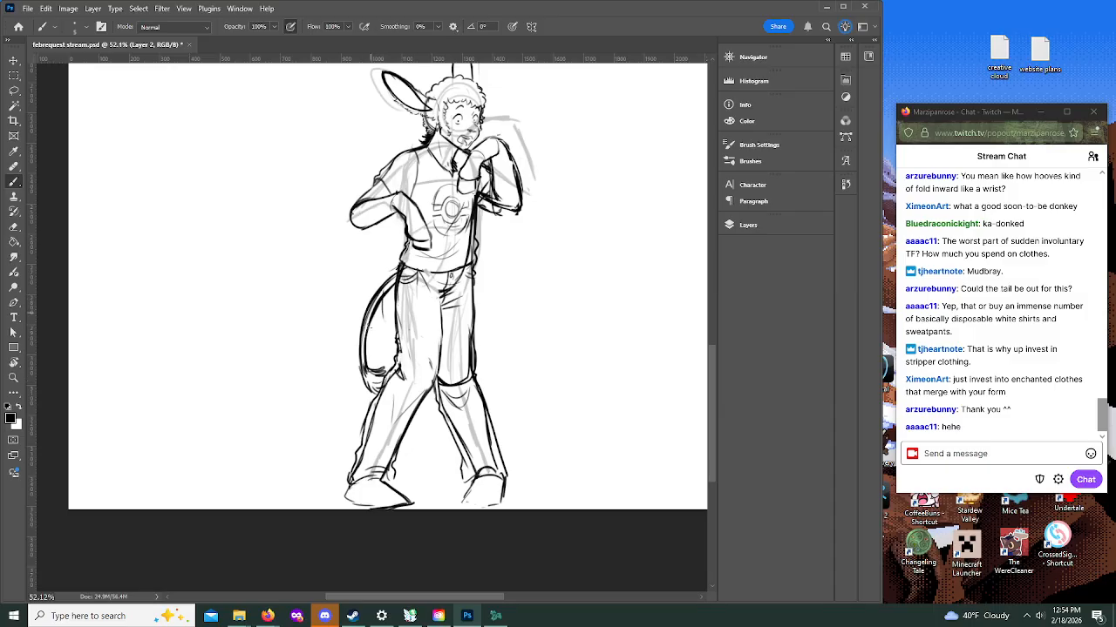
drag(363, 343, 366, 372)
drag(356, 287, 346, 342)
mouse_move(338, 304)
mouse_down()
mouse_move(335, 326)
mouse_move(375, 345)
mouse_up()
drag(381, 324, 380, 342)
Step: Ink shoes over both feet, with rounded outlines, soles and upper details beneath the trouser cuffs
drag(712, 382, 712, 359)
scroll(715, 370, down, 2)
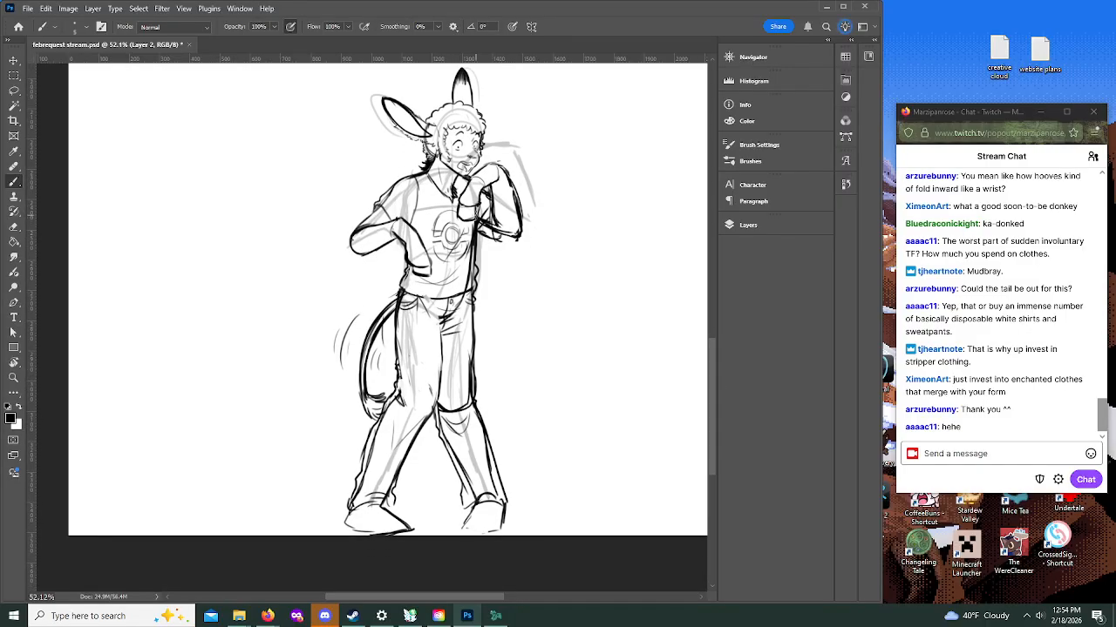
drag(349, 511, 389, 509)
drag(476, 504, 462, 534)
mouse_move(353, 508)
mouse_down()
mouse_move(350, 530)
mouse_move(406, 529)
mouse_move(350, 529)
mouse_move(405, 529)
mouse_move(378, 524)
mouse_move(387, 508)
mouse_move(395, 515)
mouse_up()
mouse_move(463, 529)
mouse_down()
mouse_move(492, 520)
mouse_move(503, 532)
mouse_move(490, 502)
mouse_up()
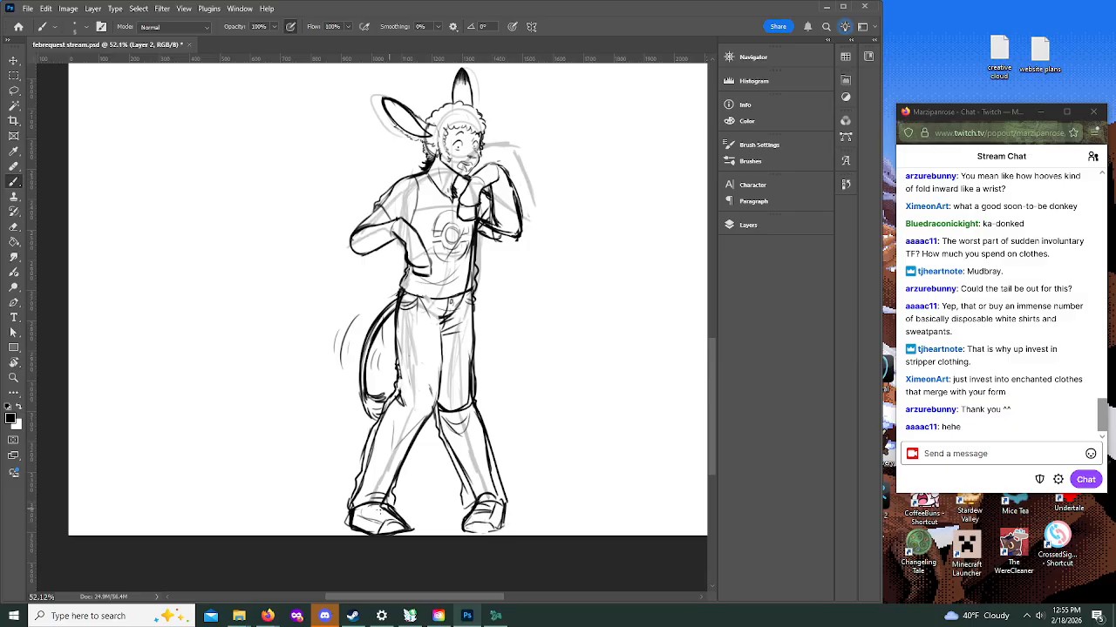
drag(373, 517, 389, 510)
Step: Handwrite the requester's nickname beside the figure's head, above the bent arm's shoulder
drag(711, 387, 713, 362)
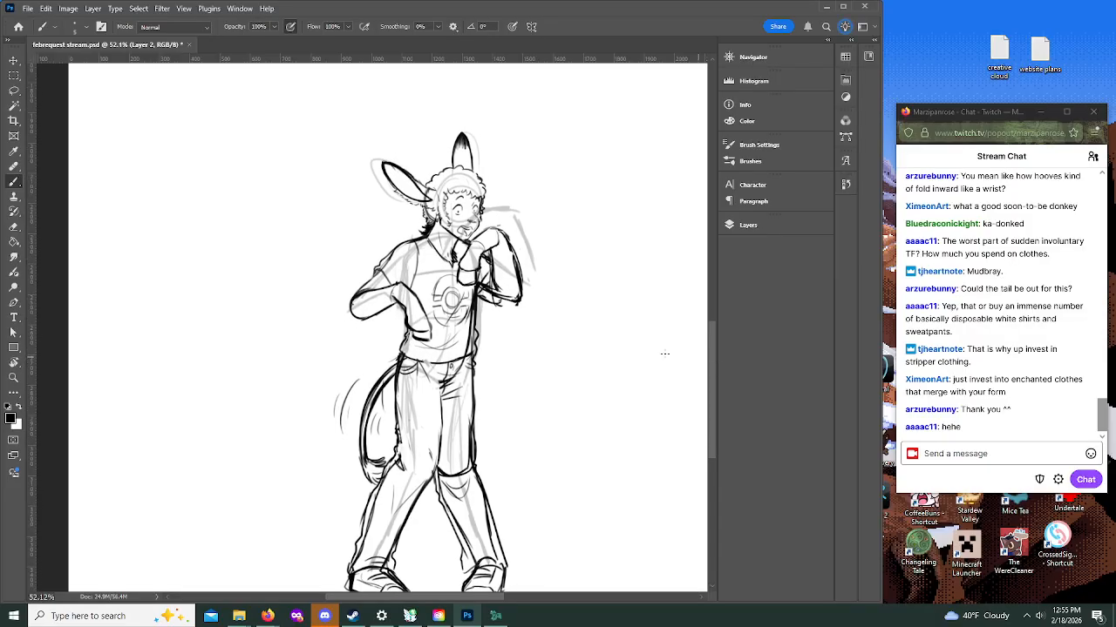
drag(340, 238, 383, 229)
drag(386, 227, 394, 232)
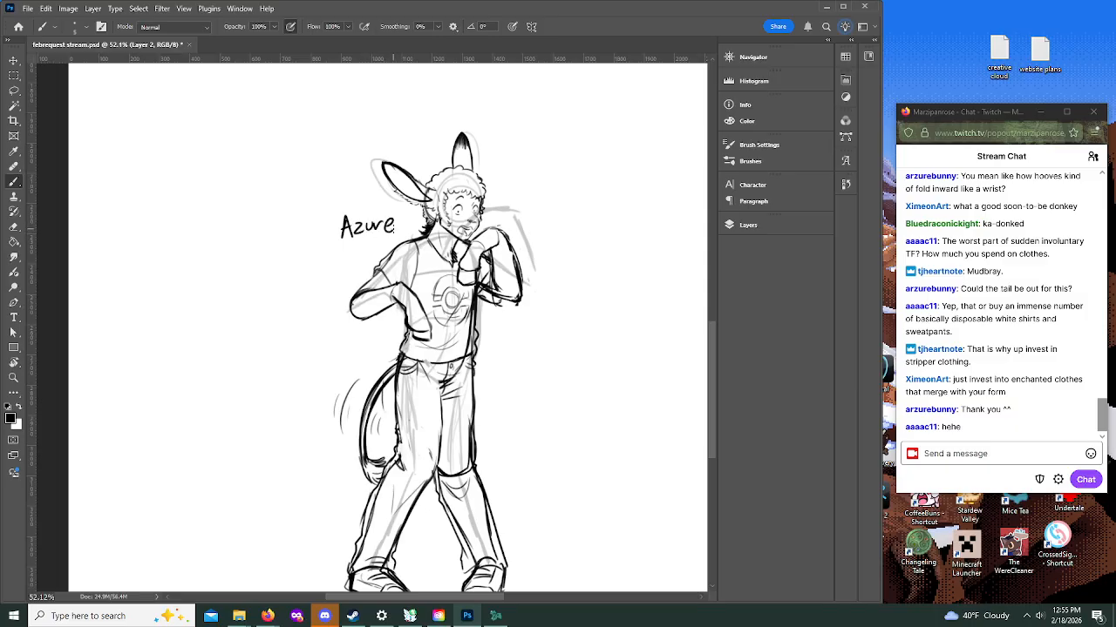
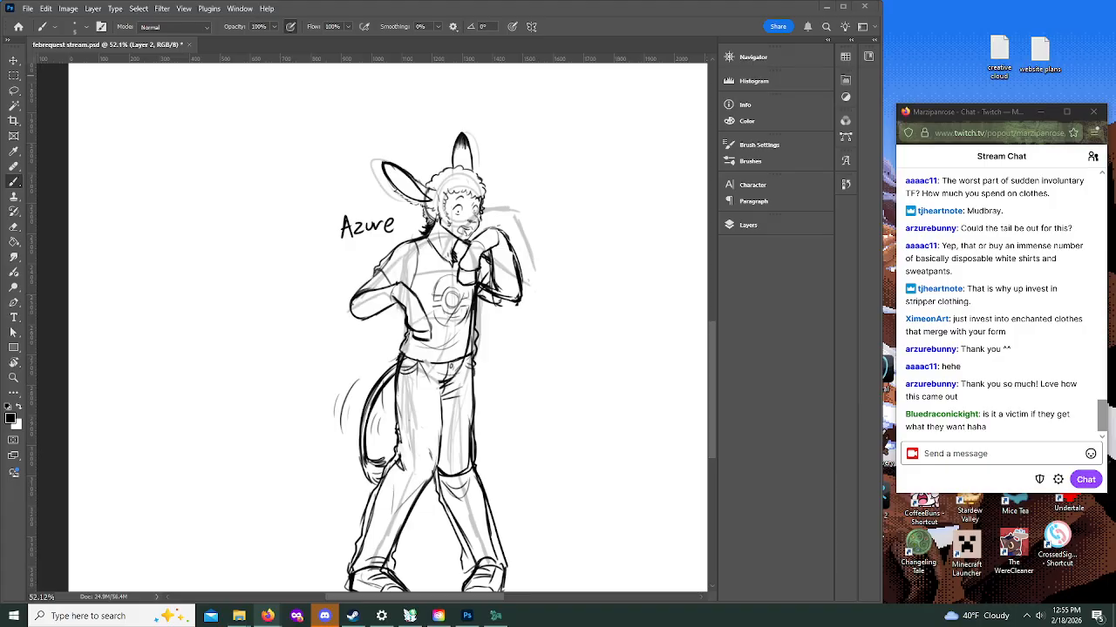
Step: Switch to the wheelofnames.com window in Firefox, spin the wheel for the next requester, remove the drawn entry and put the window away
drag(0, 157, 574, 77)
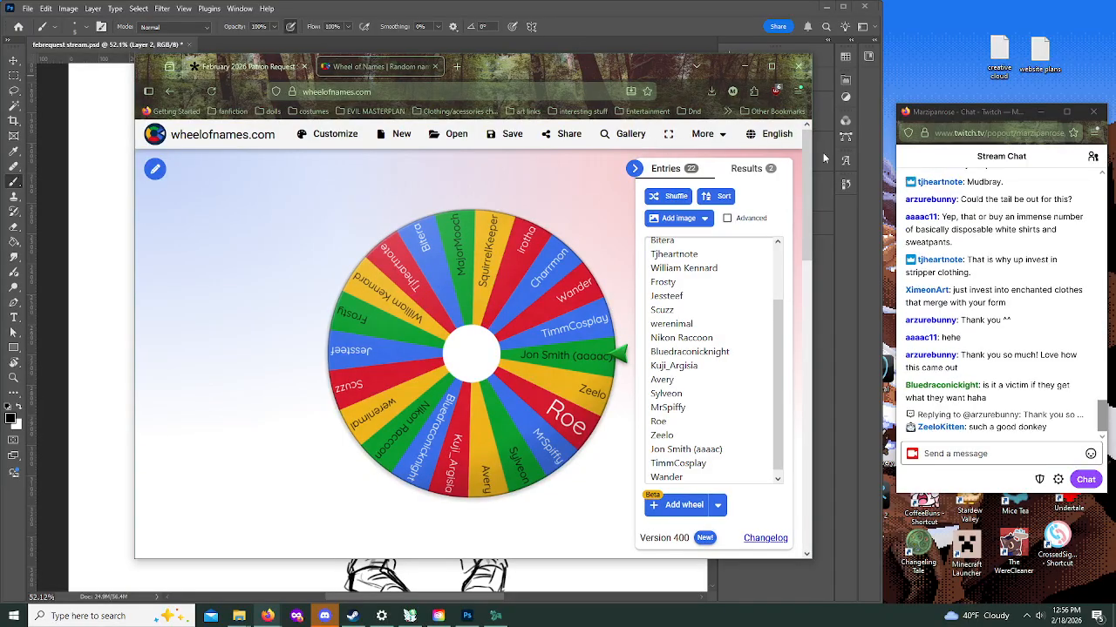
click(472, 347)
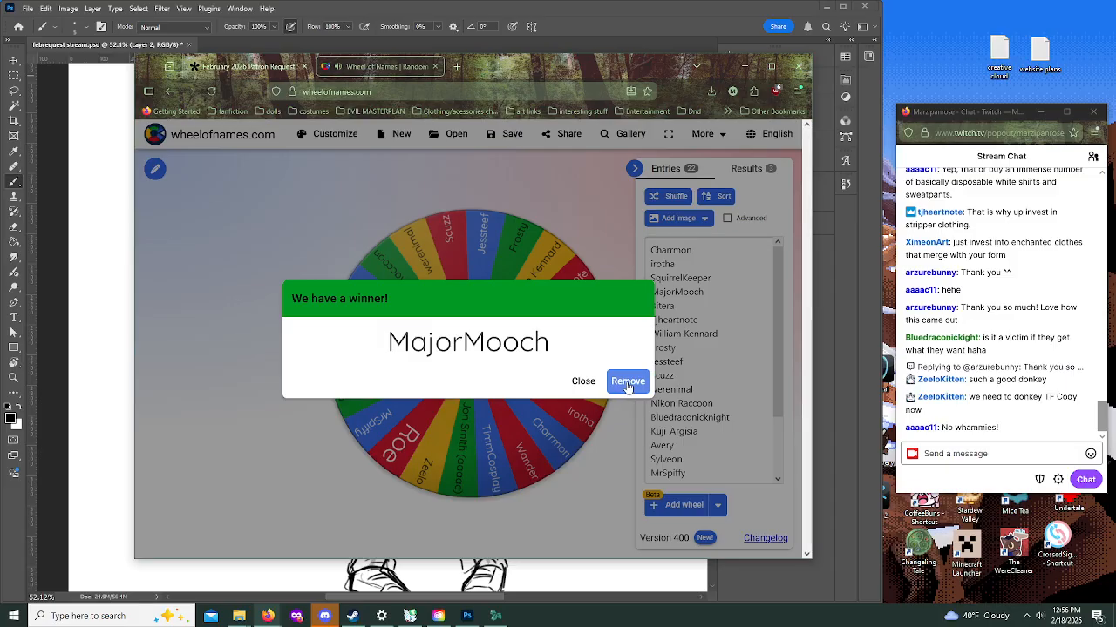
click(627, 381)
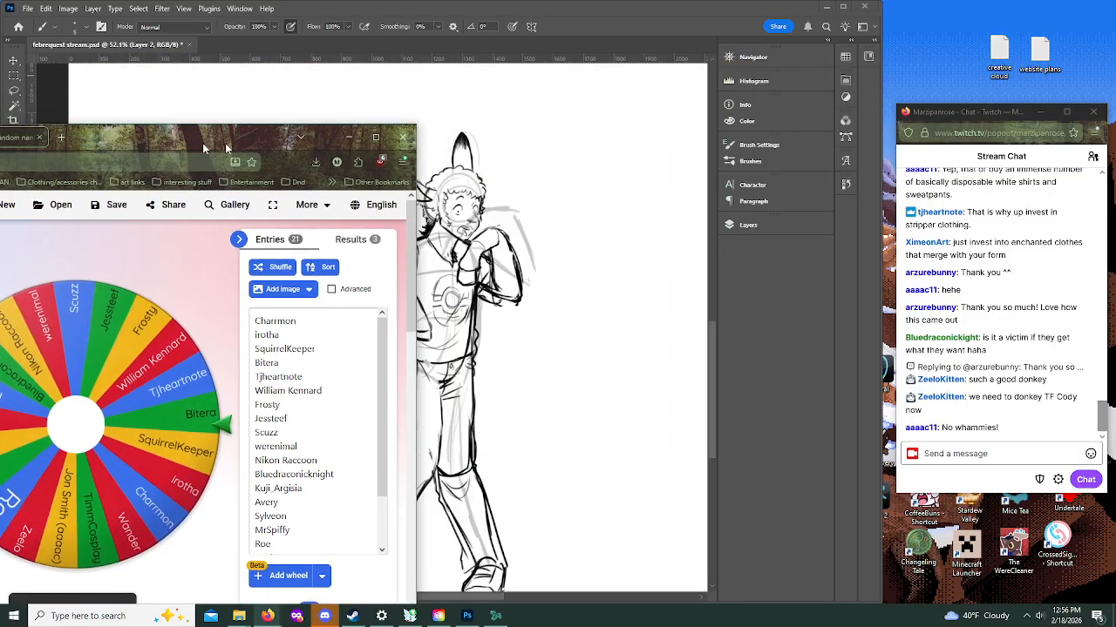
click(743, 66)
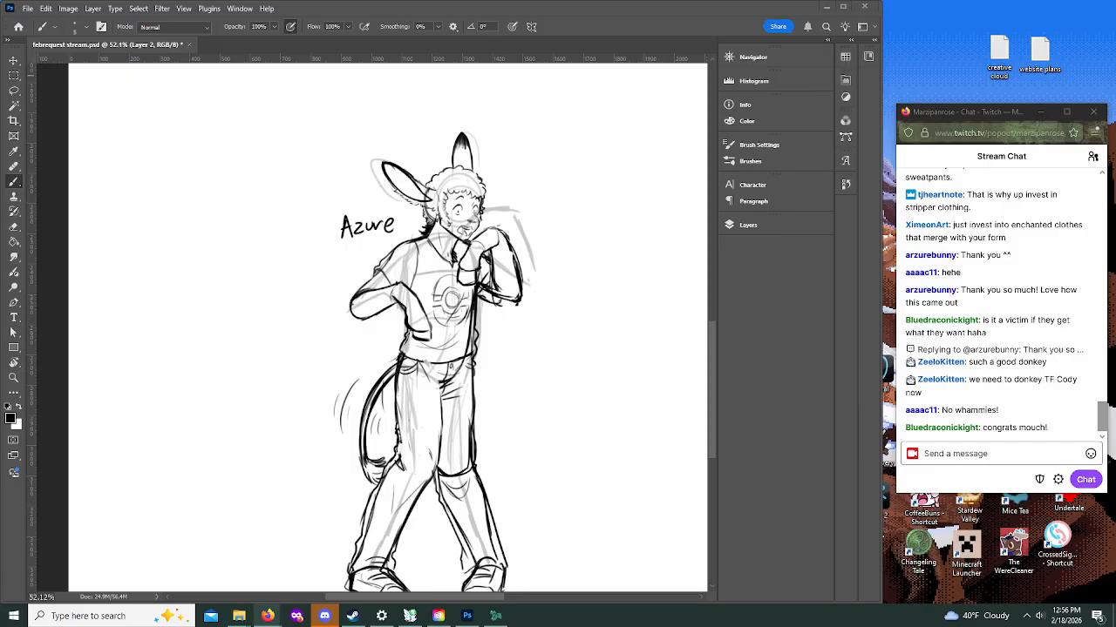
Step: Load the requester's character reference at furaffinity.net/view/63853400/ in a new browser window and look over the greyscale drawing
drag(0, 300, 370, 207)
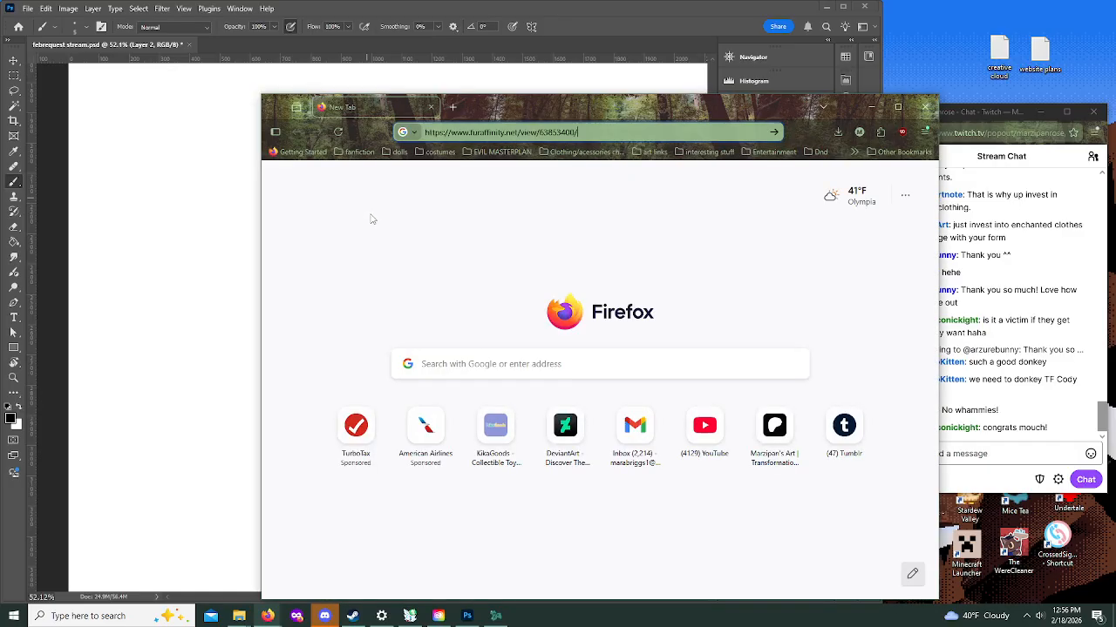
text(https://www.furaffinity.net/view/63853400/)
key(Return)
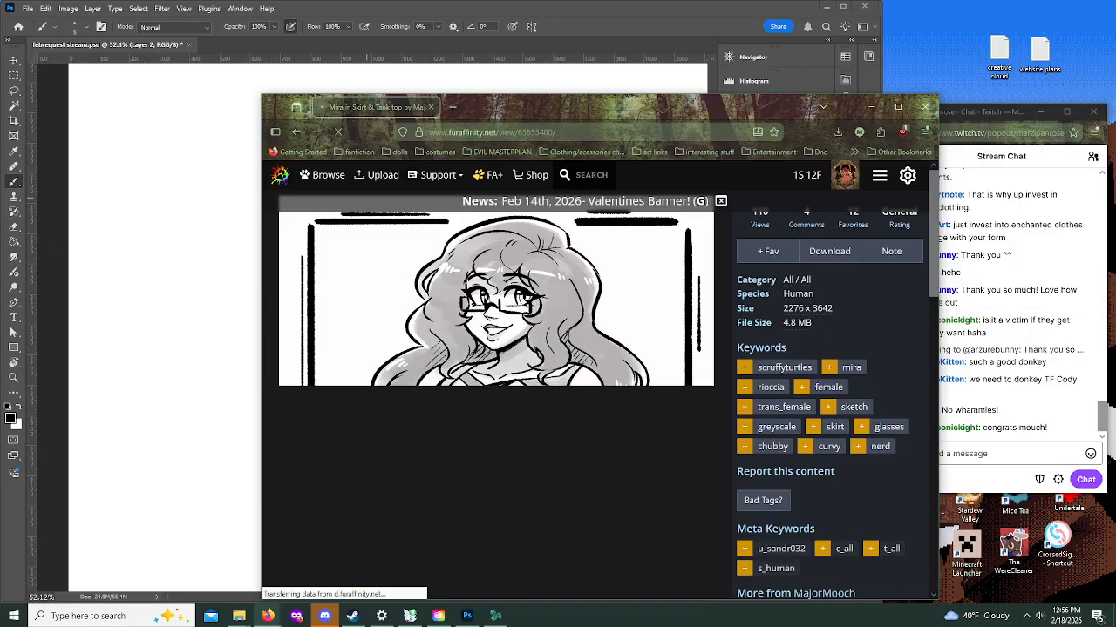
scroll(491, 412, down, 3)
scroll(490, 413, up, 3)
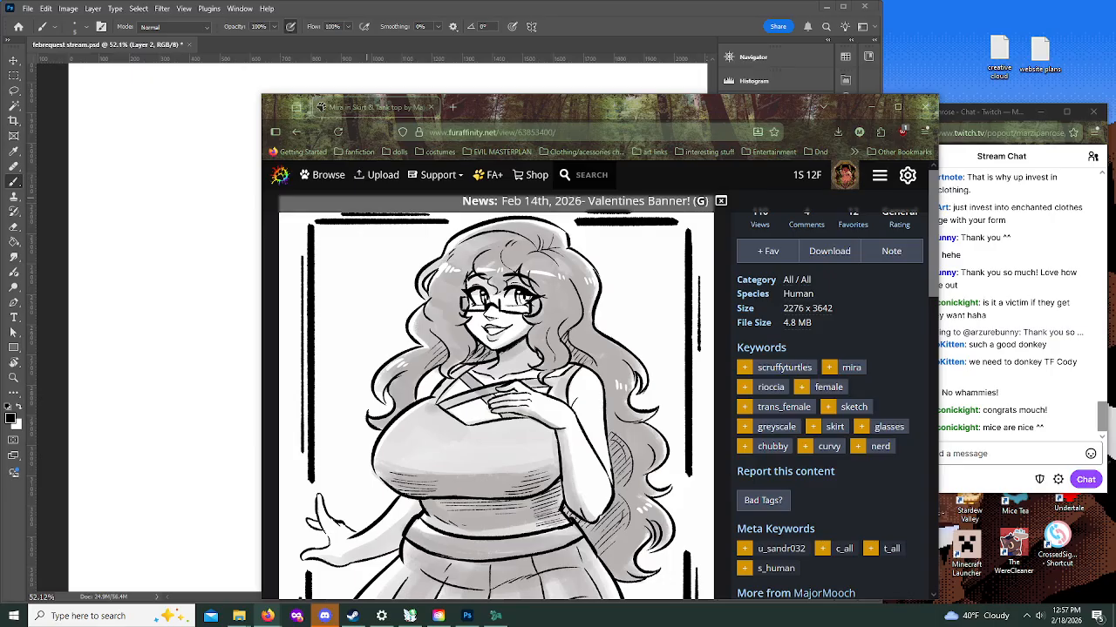
Step: Load furaffinity.net/view/63853536/ in another tab and examine the flat color reference's hair, glasses, sweater and jeans
click(452, 107)
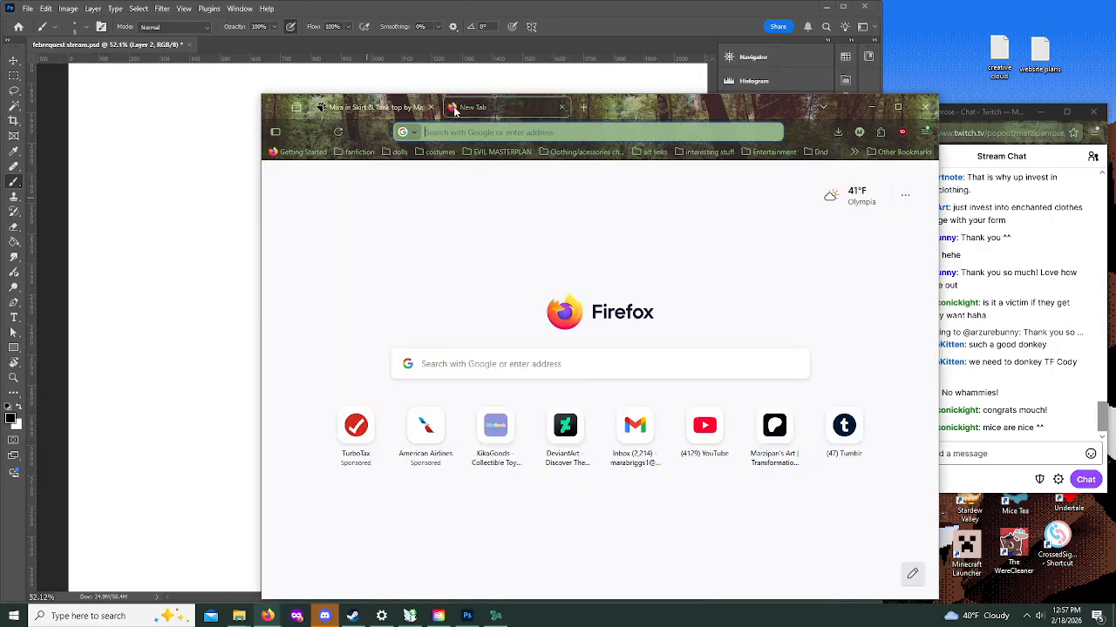
text(https://www.furaffinity.net/view/63853536/)
key(Return)
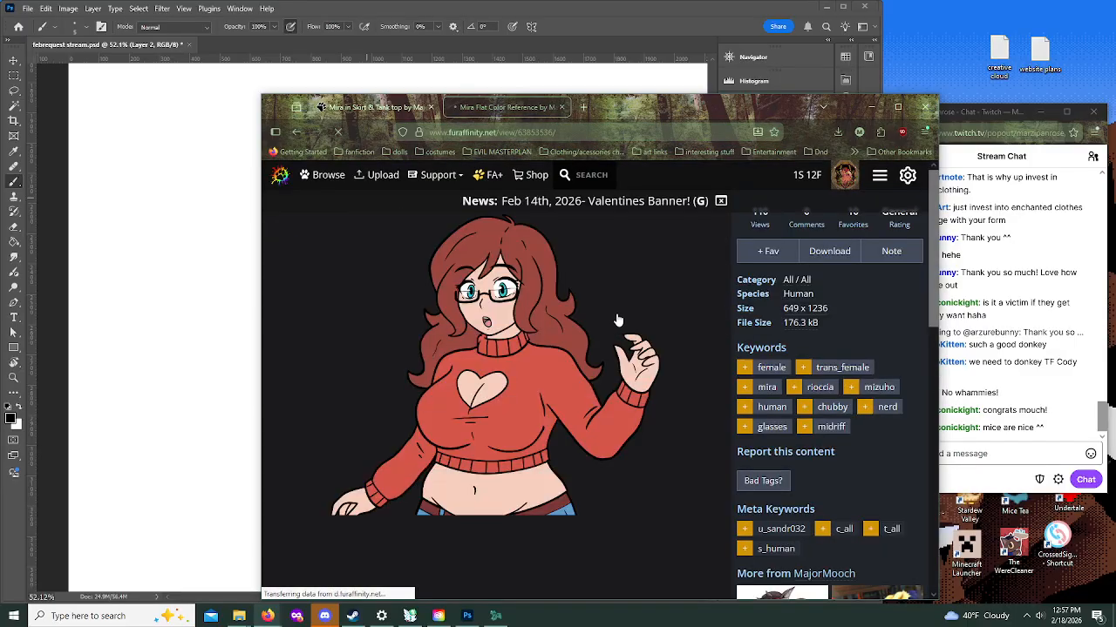
scroll(610, 317, down, 3)
scroll(608, 314, up, 3)
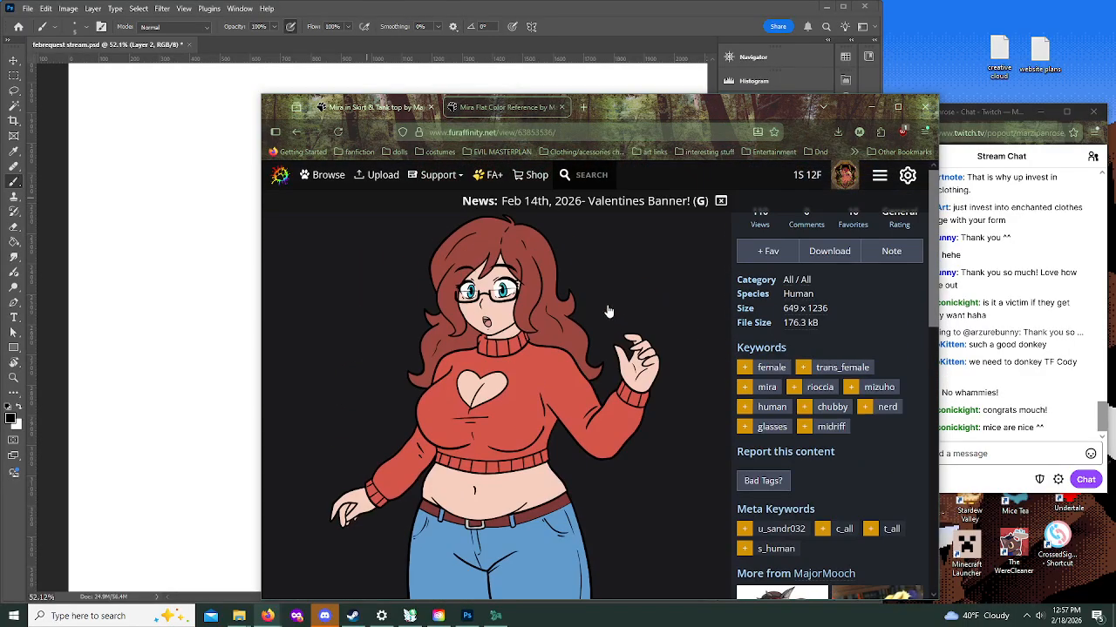
scroll(608, 312, down, 2)
scroll(611, 296, down, 3)
scroll(613, 289, up, 3)
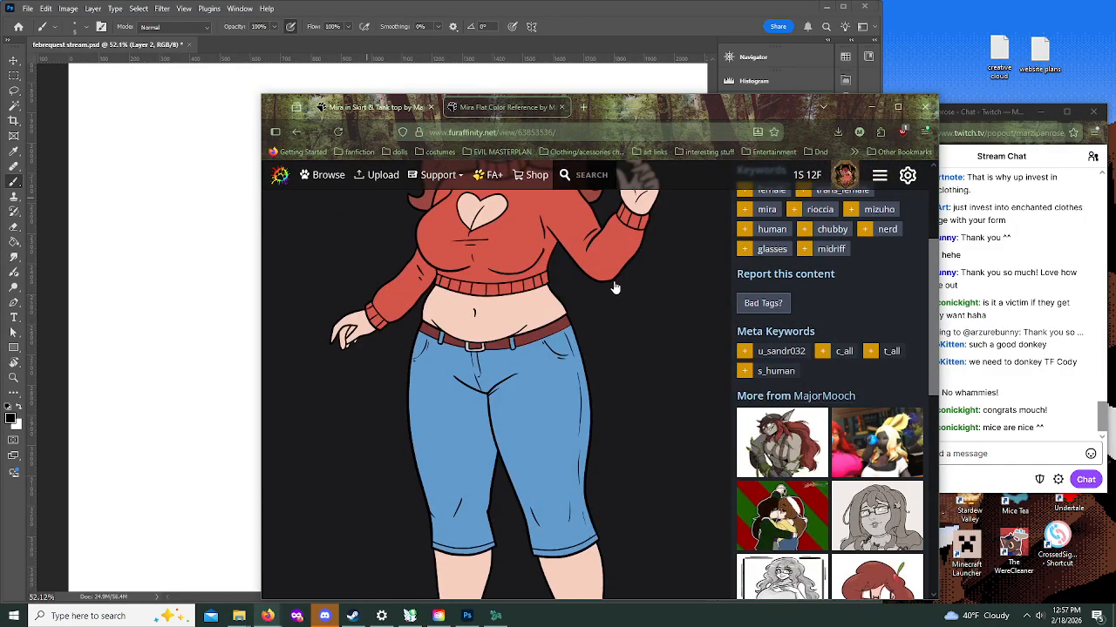
scroll(615, 288, up, 2)
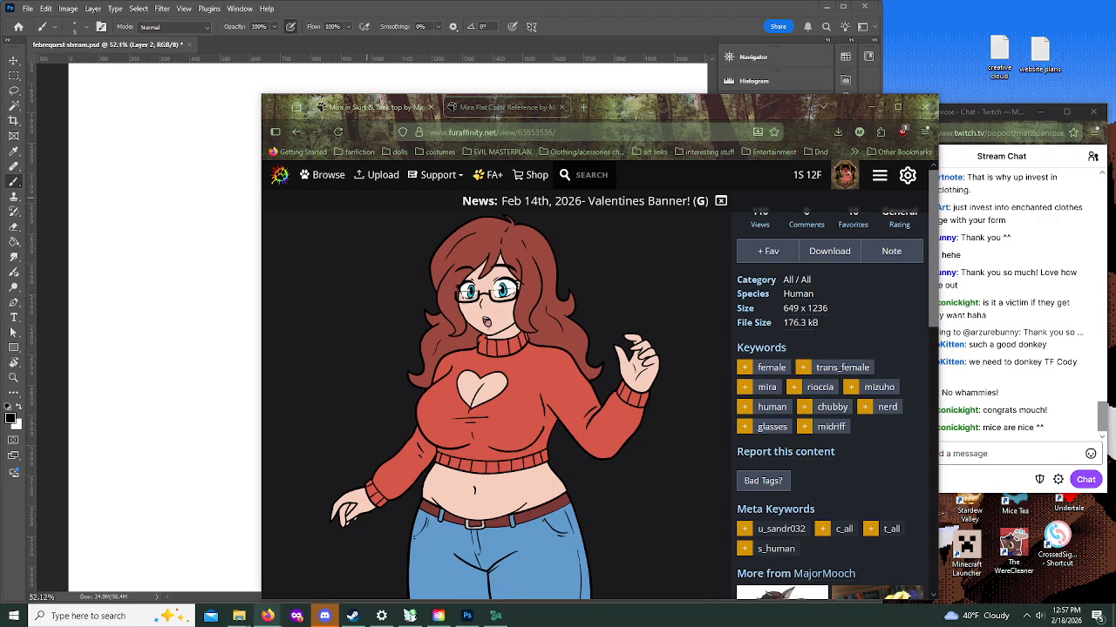
Step: Load furaffinity.net/view/63215880/ in another tab and examine the character's winter outfit
click(584, 108)
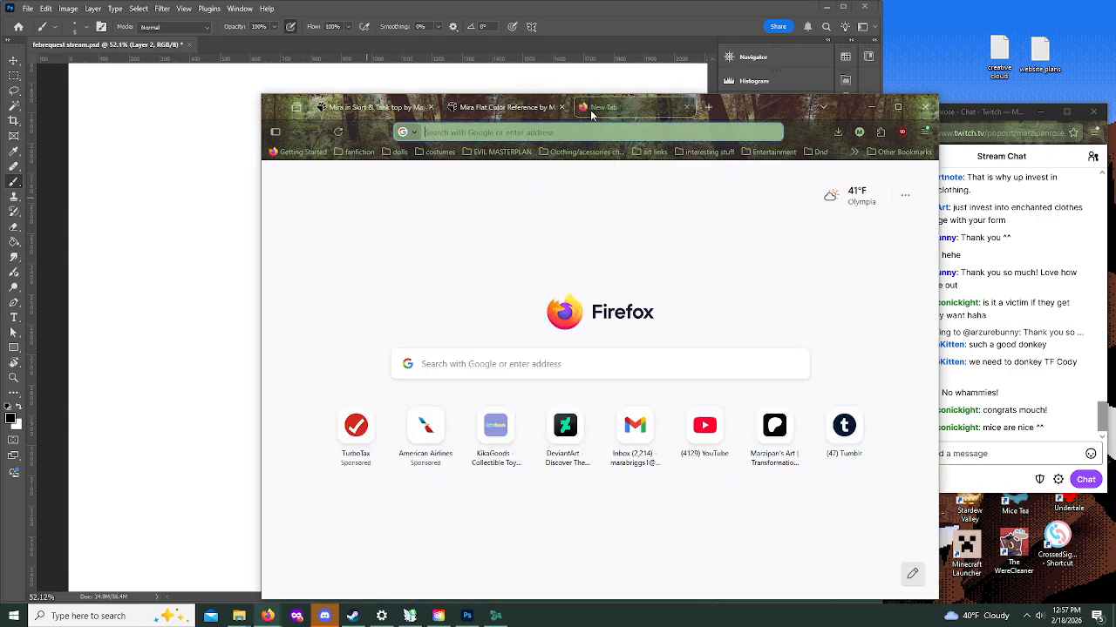
text(https://www.furaffinity.net/view/63215880/)
key(Return)
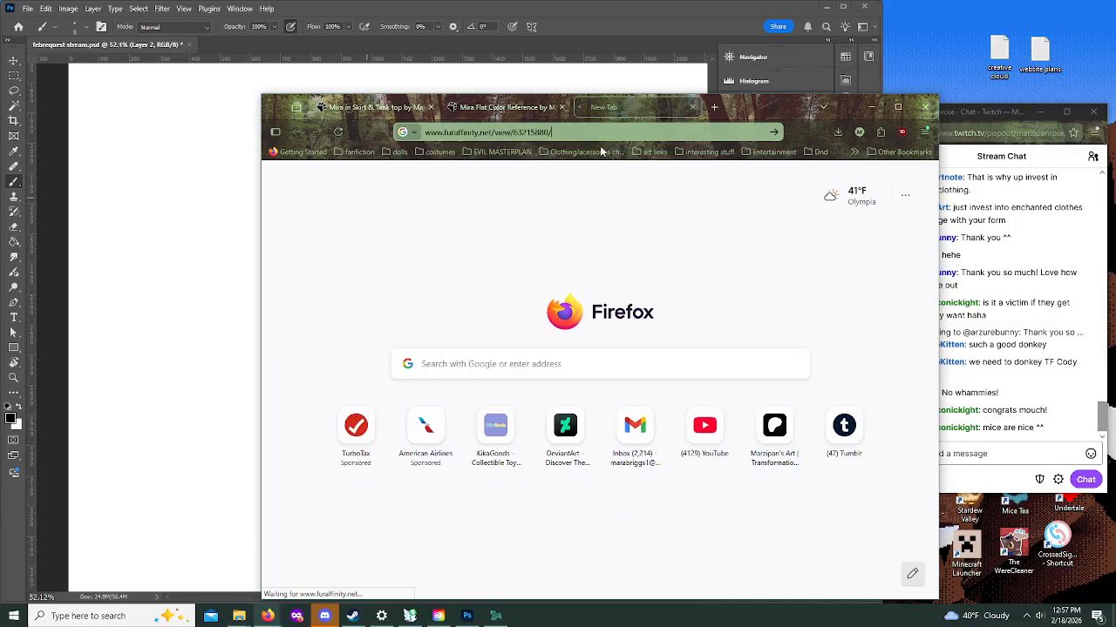
scroll(578, 337, down, 3)
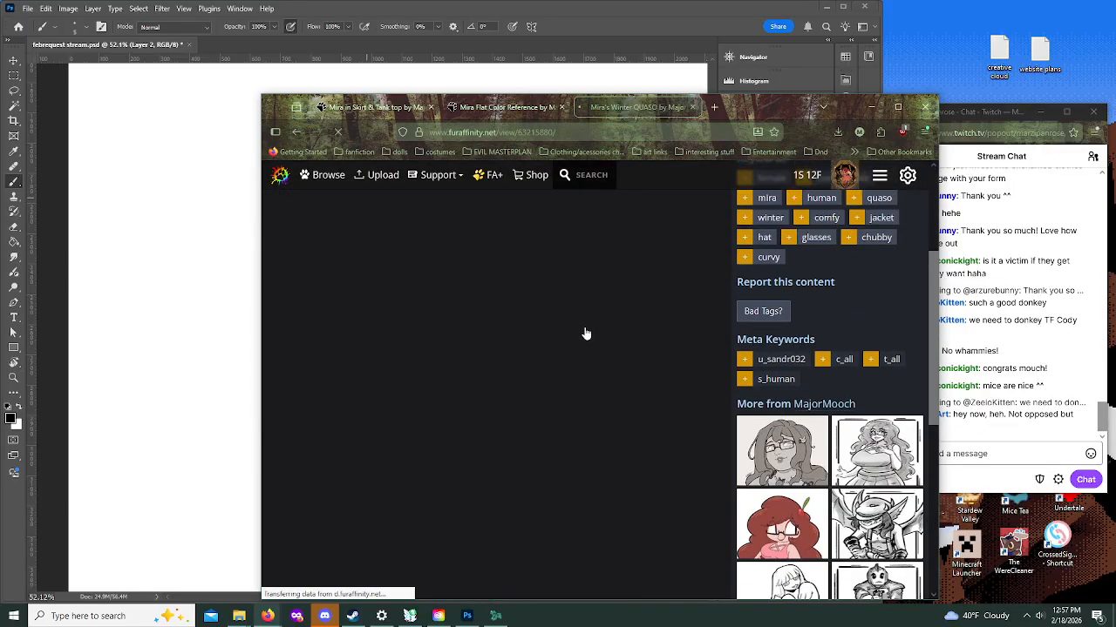
scroll(585, 334, up, 3)
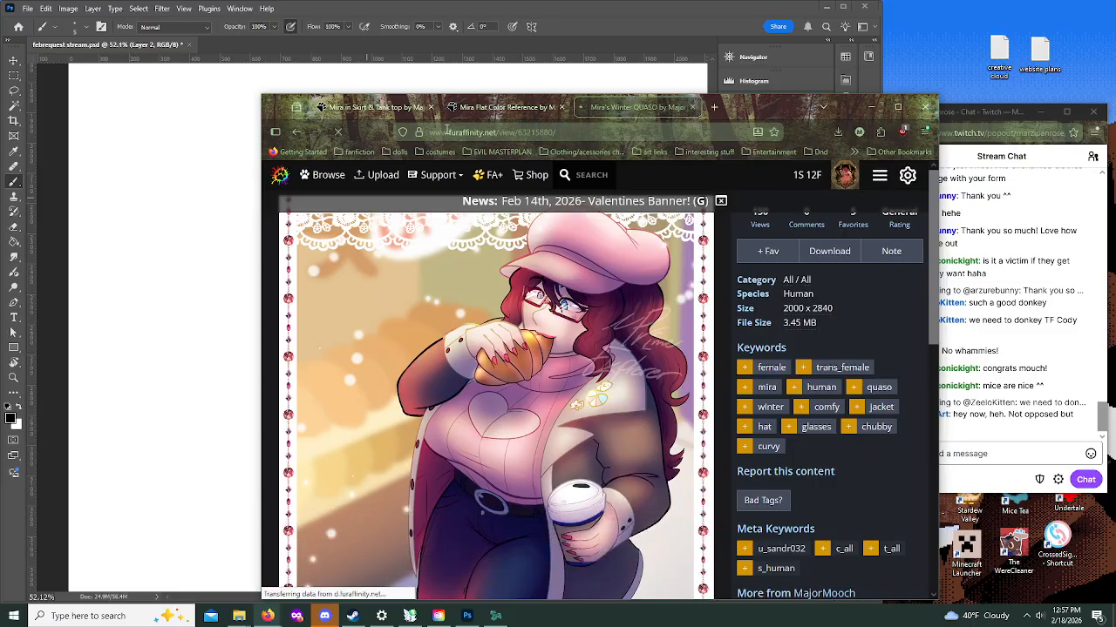
Step: Return to the flat color reference and move the browser window off the canvas
click(371, 108)
click(511, 108)
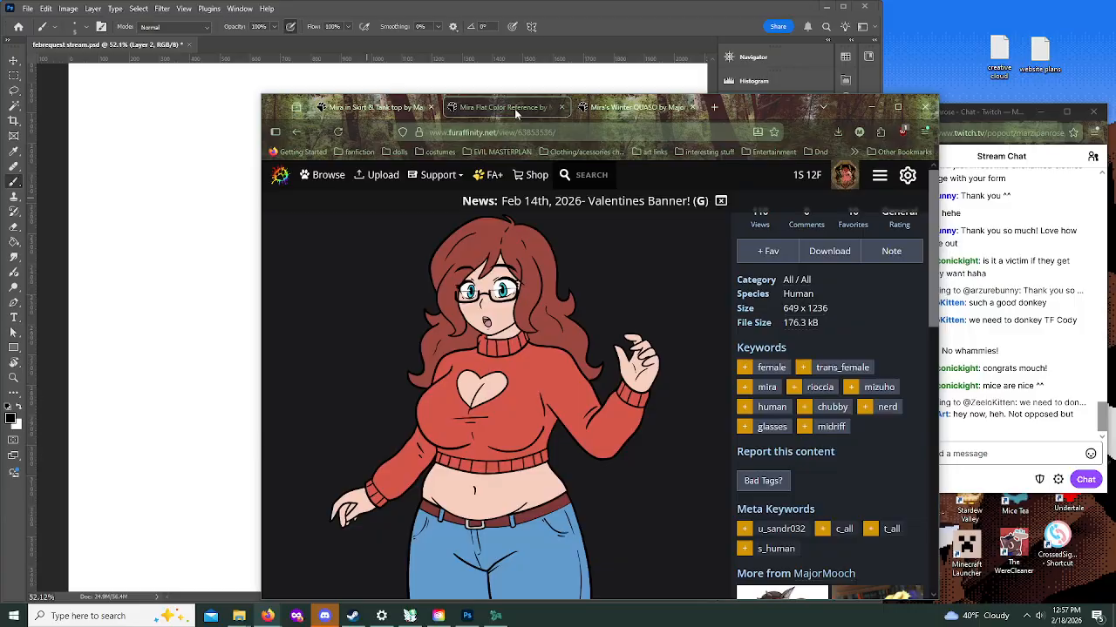
mouse_move(775, 110)
mouse_down()
mouse_move(355, 59)
mouse_move(0, 89)
mouse_up()
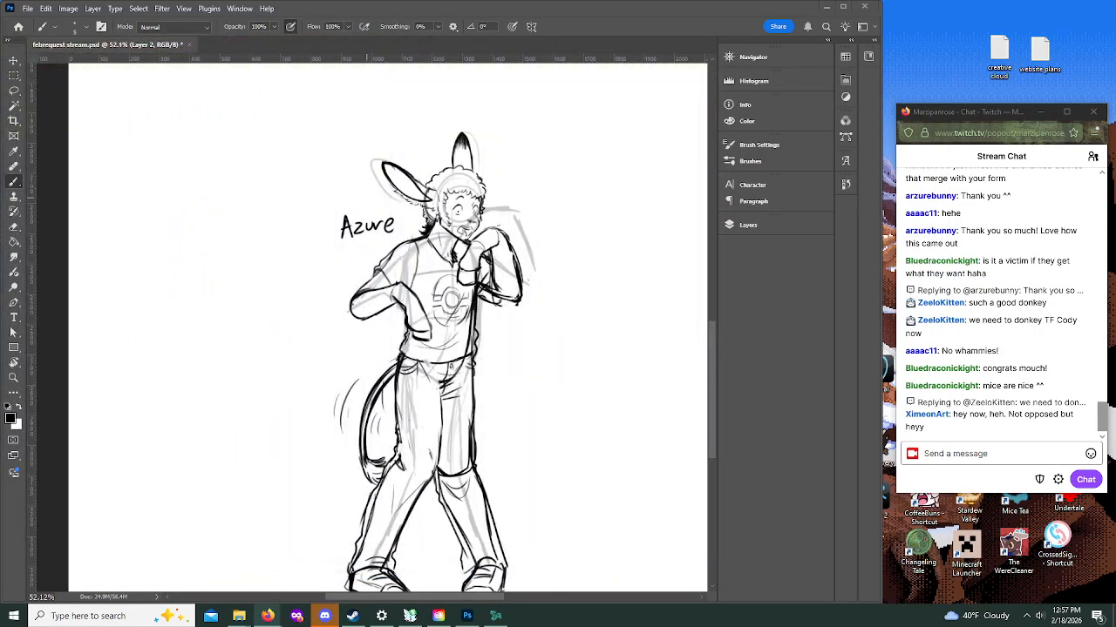
Step: In Photoshop, make Layer 1 active and choose the Brush tool for roughing in the blank area beside the winged figure
scroll(341, 259, up, 5)
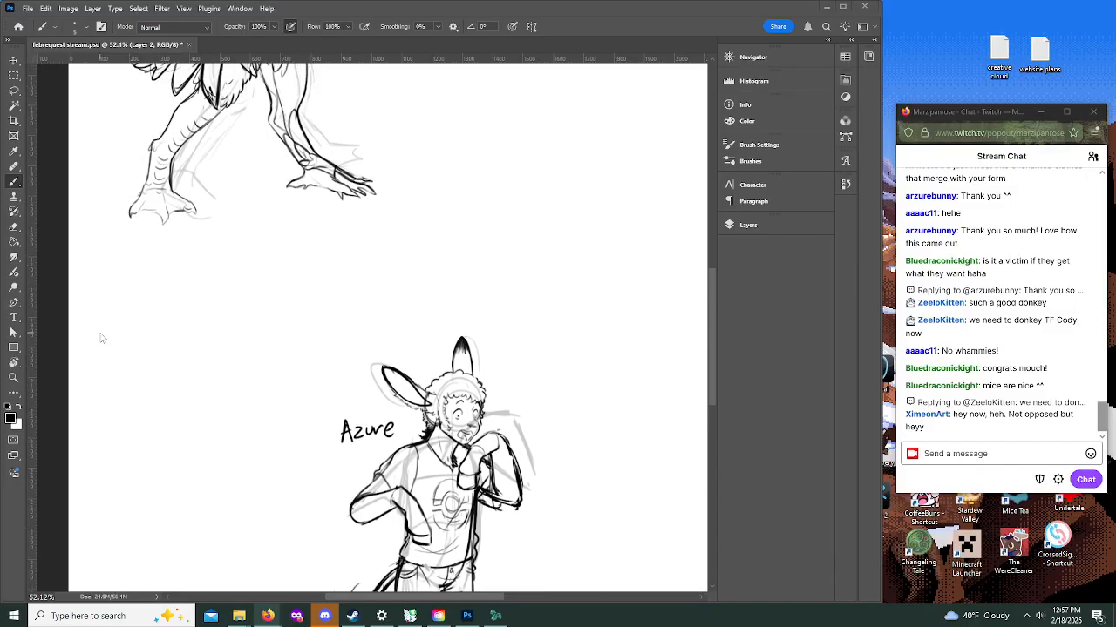
scroll(102, 338, up, 2)
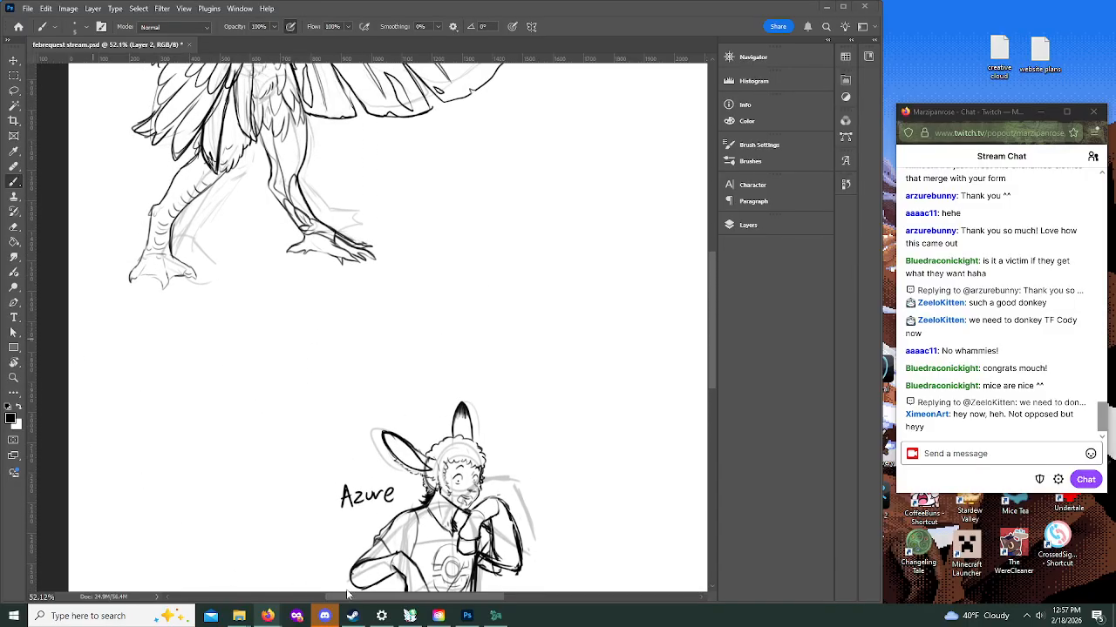
drag(406, 598, 476, 595)
scroll(468, 496, up, 2)
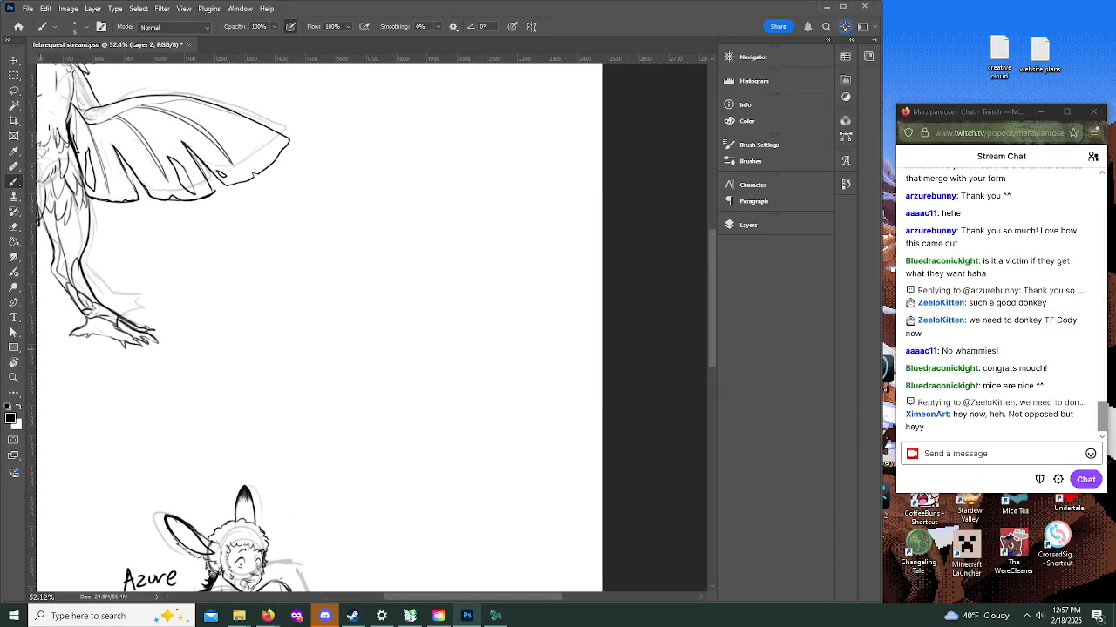
click(13, 377)
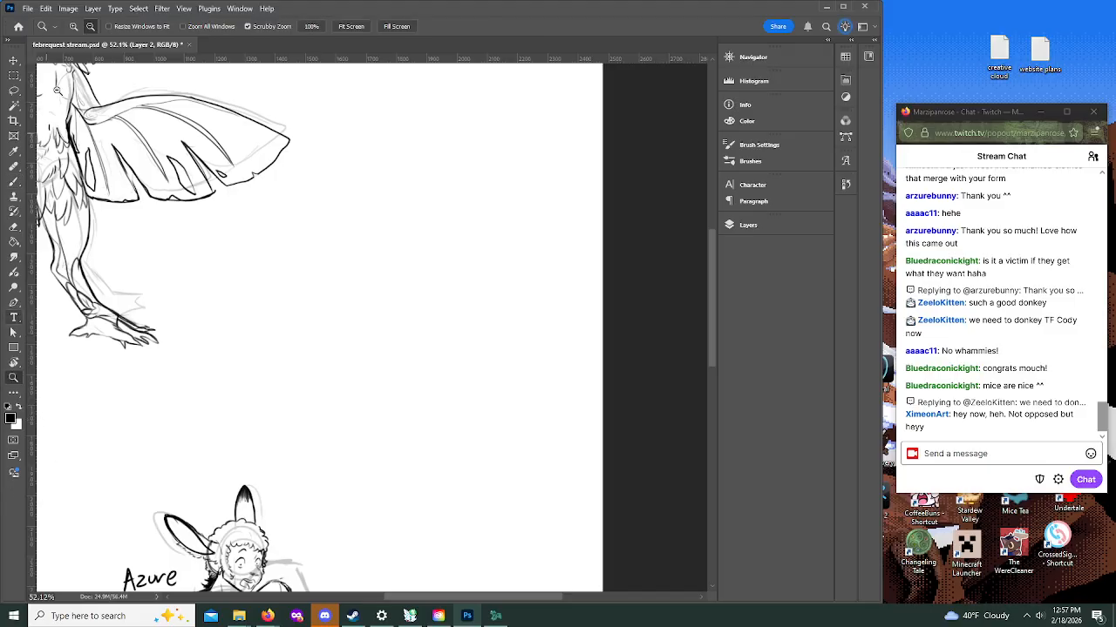
click(74, 26)
click(484, 265)
click(500, 269)
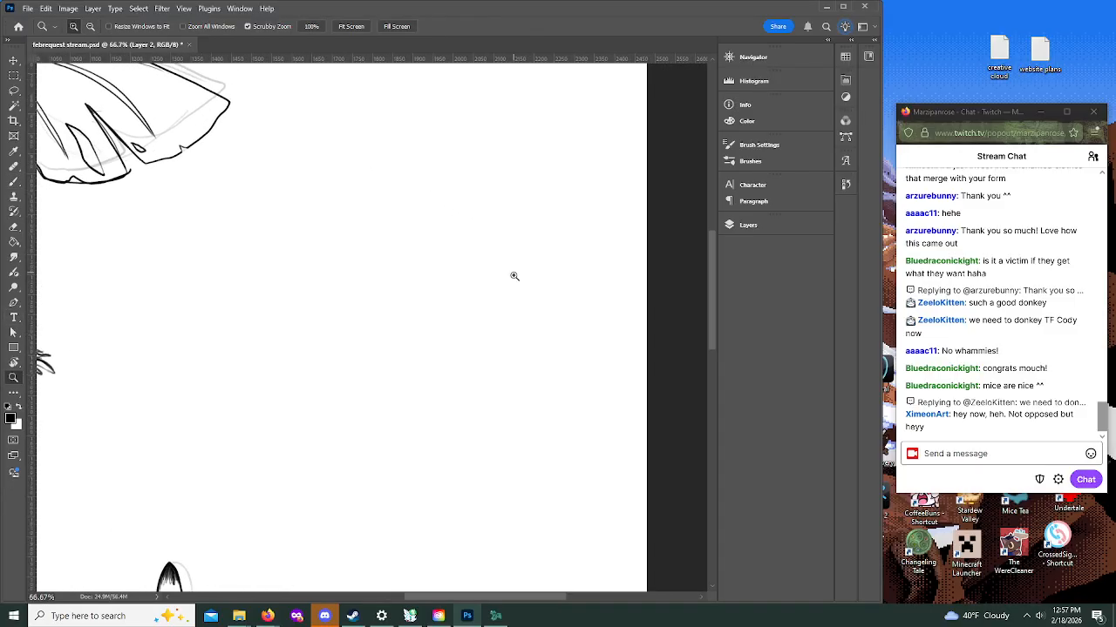
click(756, 225)
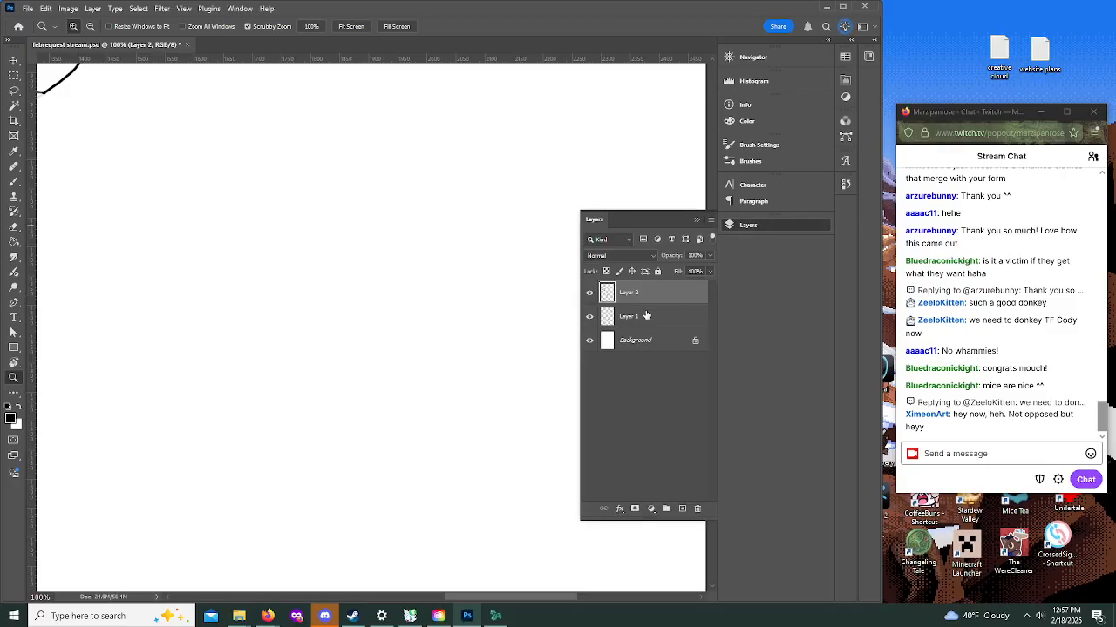
click(646, 315)
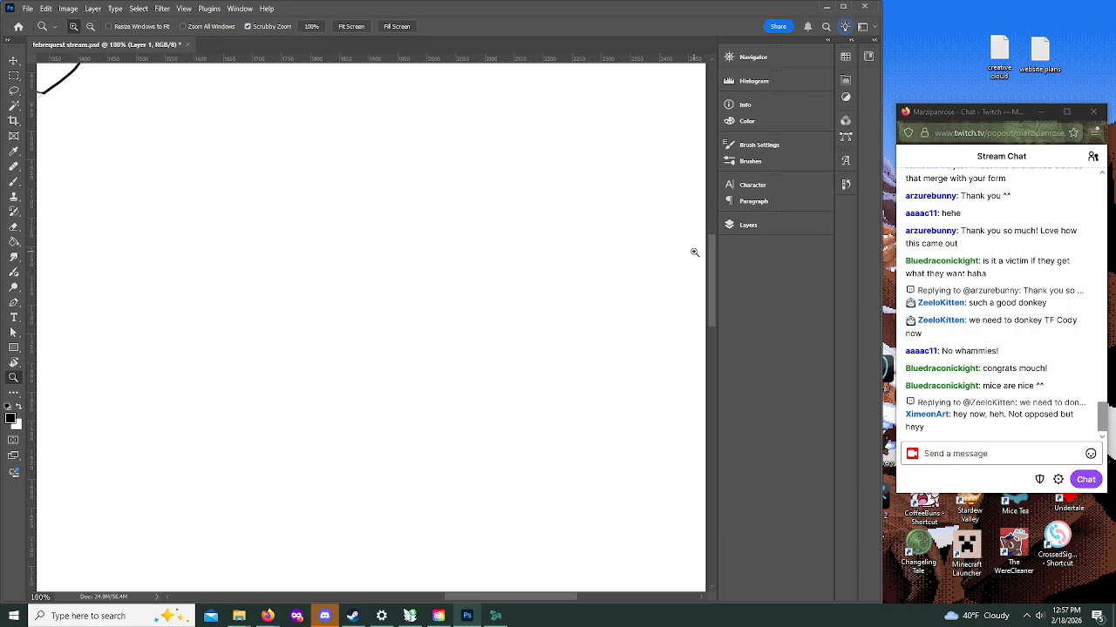
click(13, 181)
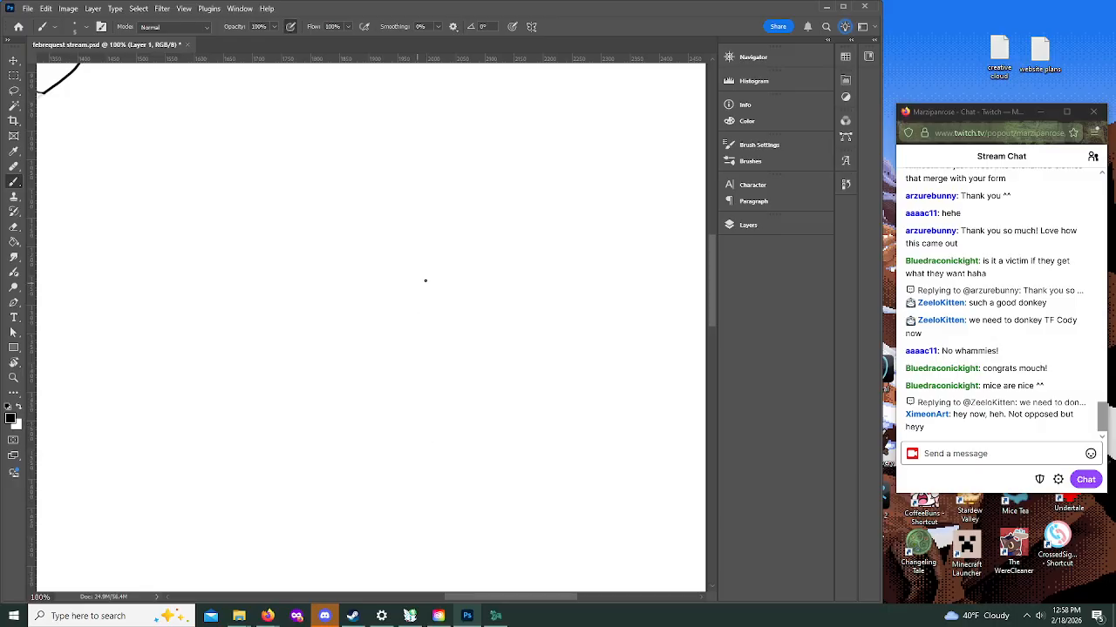
mouse_move(427, 305)
mouse_down()
mouse_move(435, 284)
mouse_move(402, 292)
mouse_move(427, 296)
mouse_up()
drag(406, 341, 453, 349)
mouse_move(401, 337)
mouse_down()
mouse_move(450, 341)
mouse_move(399, 343)
mouse_up()
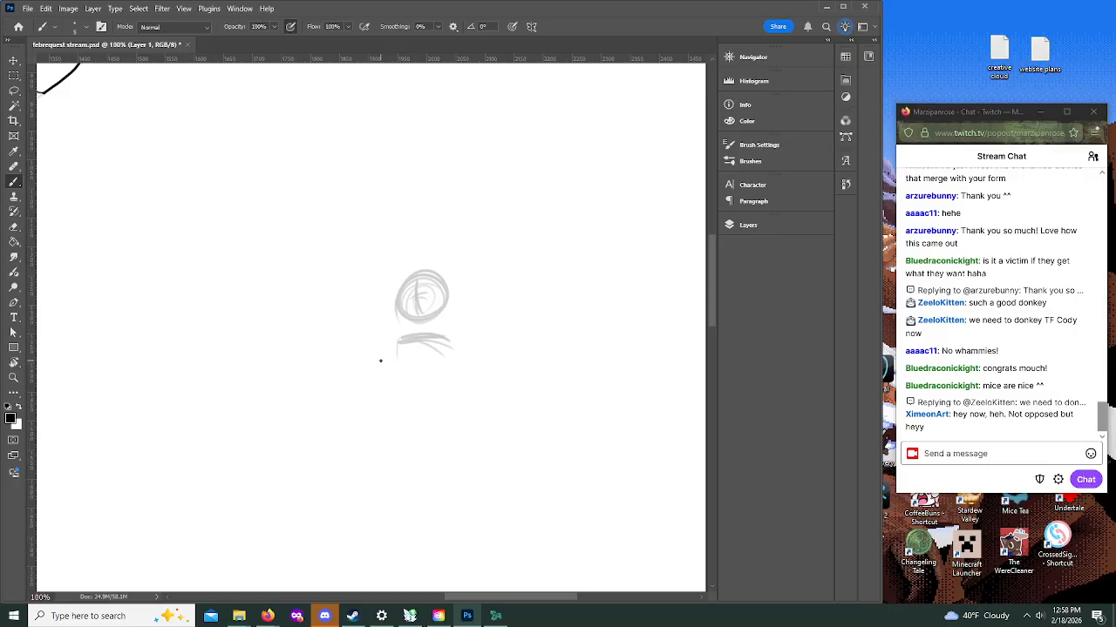
drag(396, 338, 385, 361)
drag(393, 340, 373, 366)
mouse_move(419, 332)
mouse_down()
mouse_move(450, 344)
mouse_move(385, 357)
mouse_move(451, 265)
mouse_move(427, 276)
mouse_move(421, 361)
mouse_up()
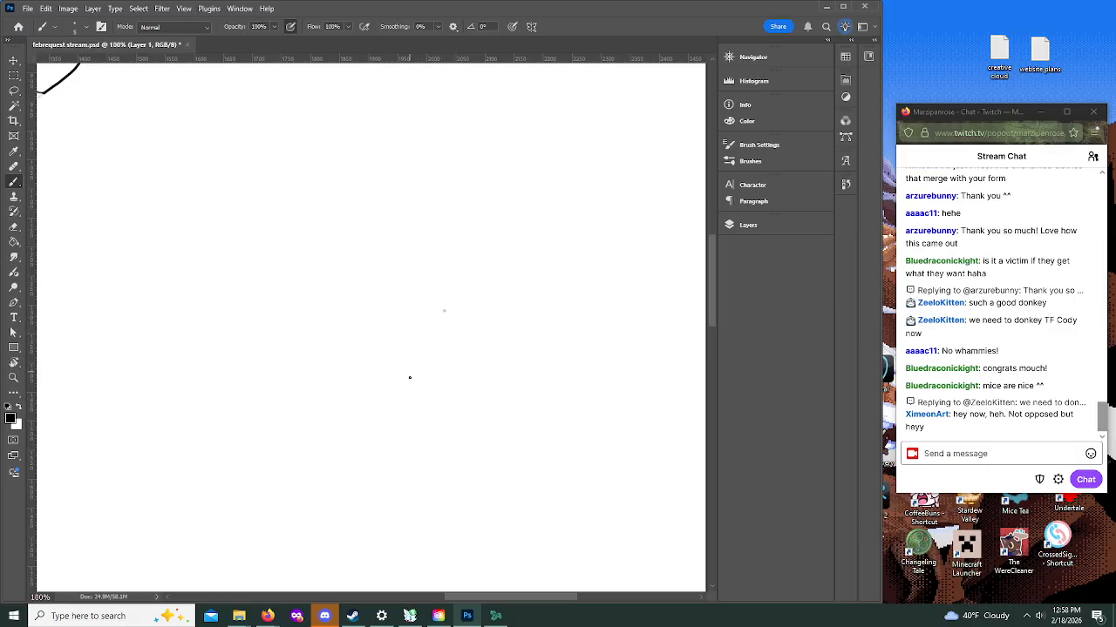
drag(413, 280, 425, 253)
mouse_move(395, 366)
mouse_down()
mouse_move(436, 370)
mouse_move(433, 347)
mouse_move(426, 378)
mouse_move(397, 353)
mouse_move(439, 355)
mouse_move(441, 402)
mouse_up()
mouse_move(392, 364)
mouse_down()
mouse_move(389, 385)
mouse_move(418, 426)
mouse_up()
drag(441, 370, 437, 422)
drag(393, 394, 413, 329)
mouse_move(413, 267)
mouse_down()
mouse_move(445, 248)
mouse_move(485, 259)
mouse_move(415, 319)
mouse_move(412, 277)
mouse_up()
mouse_move(434, 199)
mouse_down()
mouse_move(438, 239)
mouse_move(408, 216)
mouse_move(437, 180)
mouse_up()
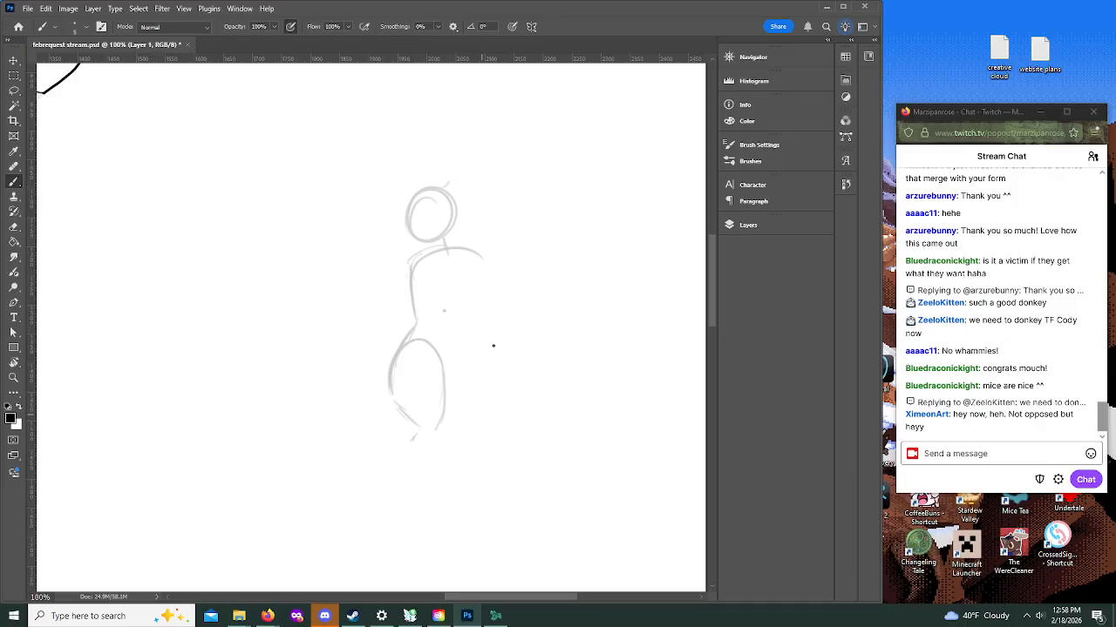
mouse_move(452, 277)
mouse_down()
mouse_move(442, 269)
mouse_move(398, 311)
mouse_up()
drag(406, 266, 415, 328)
mouse_move(388, 372)
mouse_down()
mouse_move(405, 442)
mouse_move(441, 443)
mouse_up()
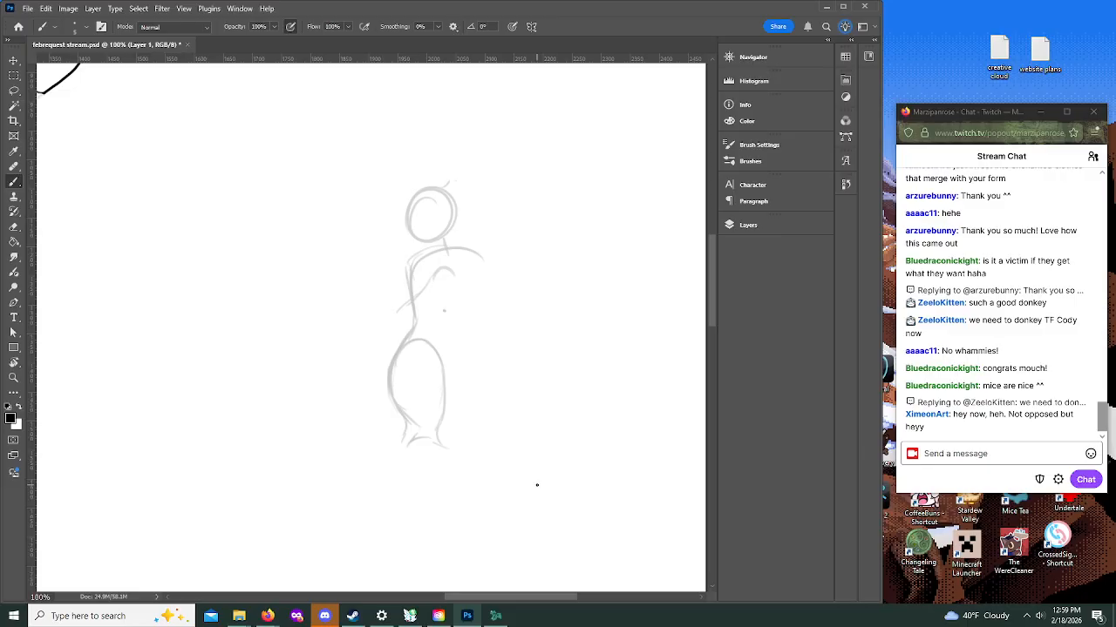
drag(484, 260, 494, 291)
key(bracketright)
key(bracketright)
key(bracketright)
key(bracketright)
key(bracketright)
key(bracketright)
key(bracketright)
key(bracketright)
key(bracketright)
key(bracketright)
key(bracketright)
key(bracketright)
key(bracketright)
key(bracketright)
mouse_move(450, 212)
mouse_down()
mouse_move(469, 254)
mouse_move(467, 362)
mouse_up()
key(bracketleft)
key(bracketleft)
key(bracketleft)
key(bracketleft)
key(bracketleft)
key(bracketleft)
key(bracketleft)
key(bracketleft)
key(bracketleft)
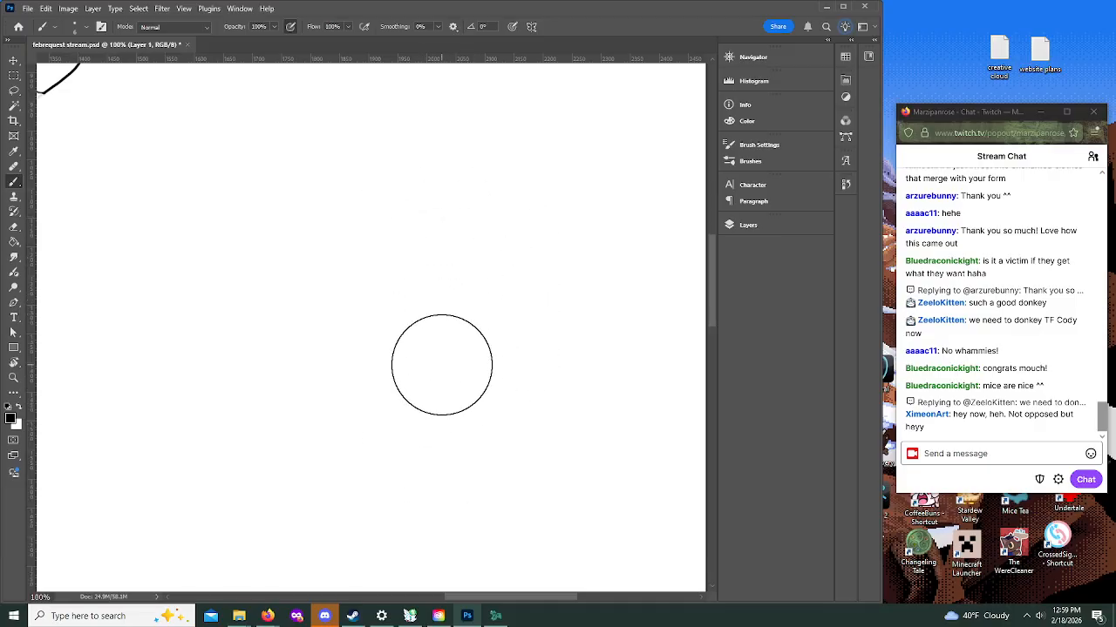
key(bracketleft)
key(bracketleft)
key(bracketleft)
key(bracketleft)
key(bracketleft)
key(bracketleft)
key(bracketleft)
key(bracketleft)
key(bracketleft)
key(bracketleft)
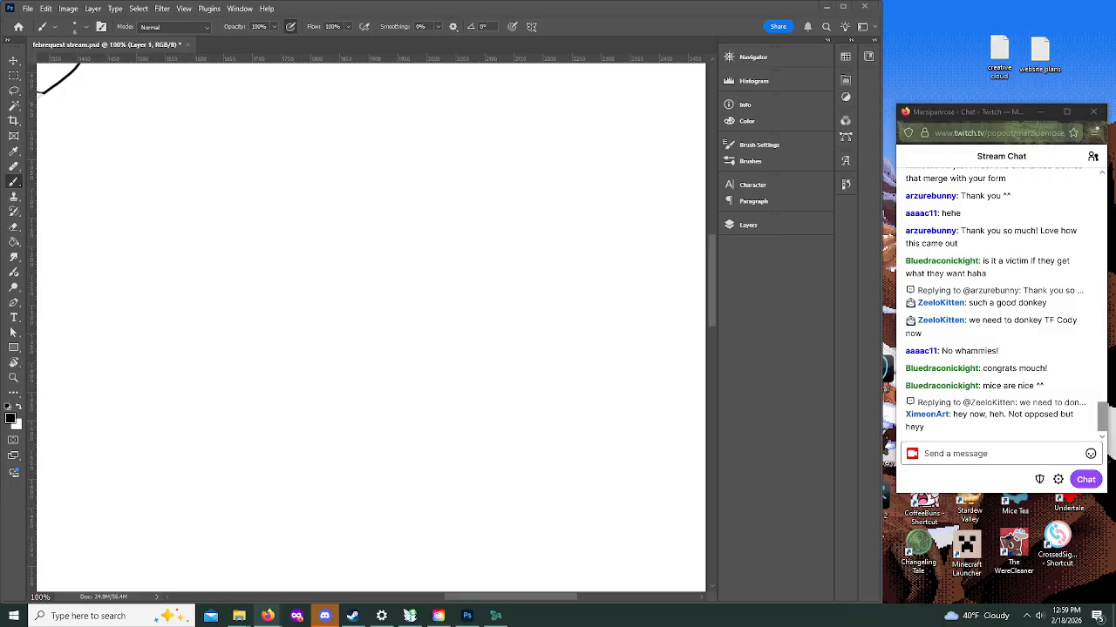
Step: Rough in a seated figure with faint strokes: shoulder arc, curved back, rounded hip and long low curves extending from the hip
click(454, 274)
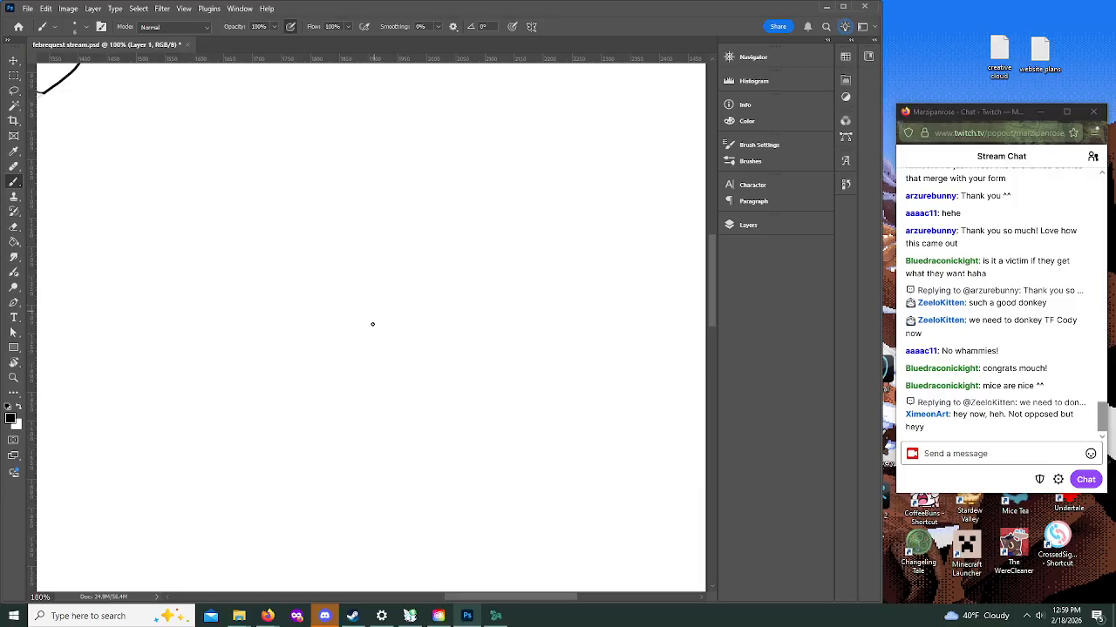
drag(436, 274, 417, 311)
mouse_move(420, 295)
mouse_down()
mouse_move(453, 269)
mouse_move(414, 303)
mouse_move(416, 331)
mouse_up()
drag(248, 391, 288, 391)
mouse_move(213, 405)
mouse_down()
mouse_move(301, 376)
mouse_move(460, 411)
mouse_up()
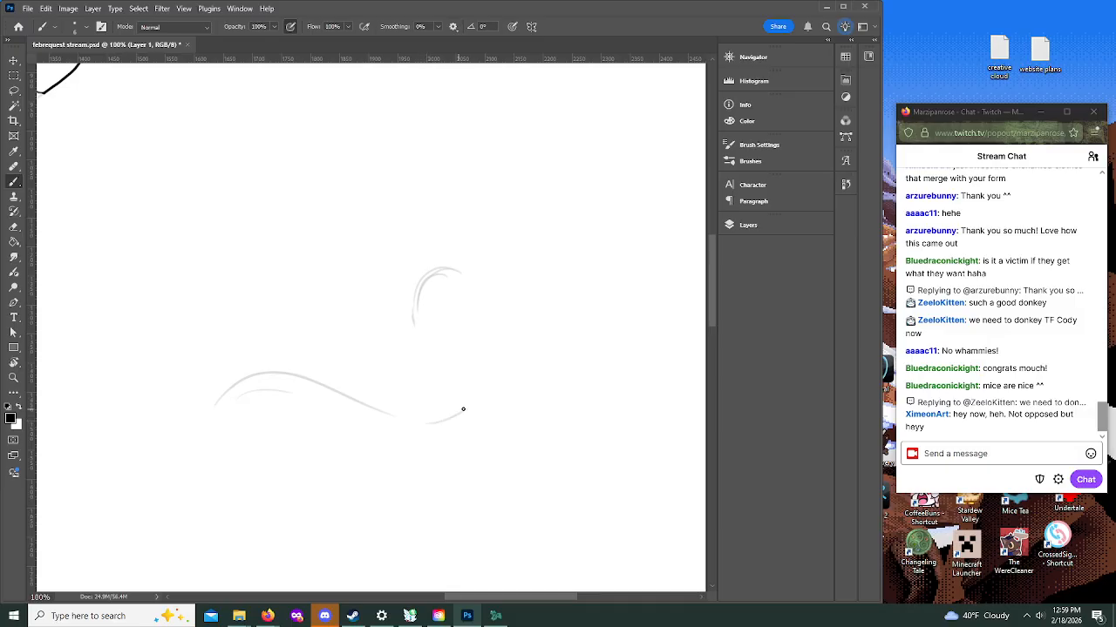
mouse_move(380, 370)
mouse_down()
mouse_move(435, 349)
mouse_move(419, 338)
mouse_move(387, 415)
mouse_move(429, 352)
mouse_up()
mouse_move(471, 401)
mouse_down()
mouse_move(490, 303)
mouse_move(493, 350)
mouse_move(467, 278)
mouse_move(492, 338)
mouse_move(493, 285)
mouse_move(451, 252)
mouse_move(462, 246)
mouse_move(510, 336)
mouse_up()
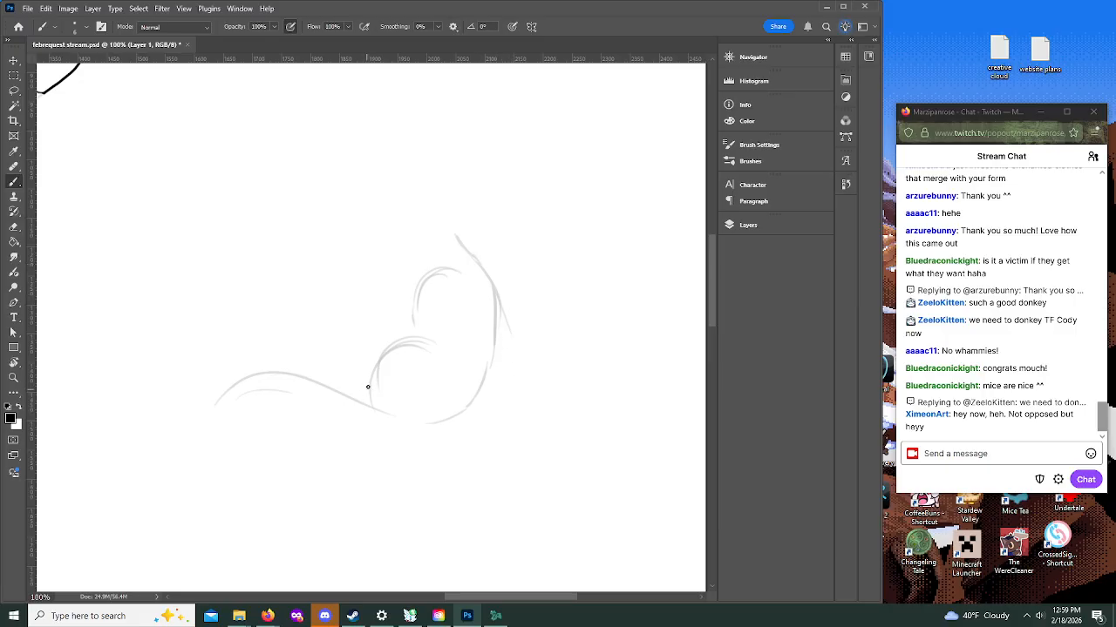
drag(357, 410, 290, 422)
Step: Sketch the figure's head in profile with a pointed muzzle and rounded ear, plus the neck and chest lines
mouse_move(424, 245)
mouse_down()
mouse_move(412, 185)
mouse_move(399, 216)
mouse_move(463, 217)
mouse_move(433, 182)
mouse_move(401, 228)
mouse_move(402, 201)
mouse_move(370, 233)
mouse_move(395, 207)
mouse_move(405, 247)
mouse_up()
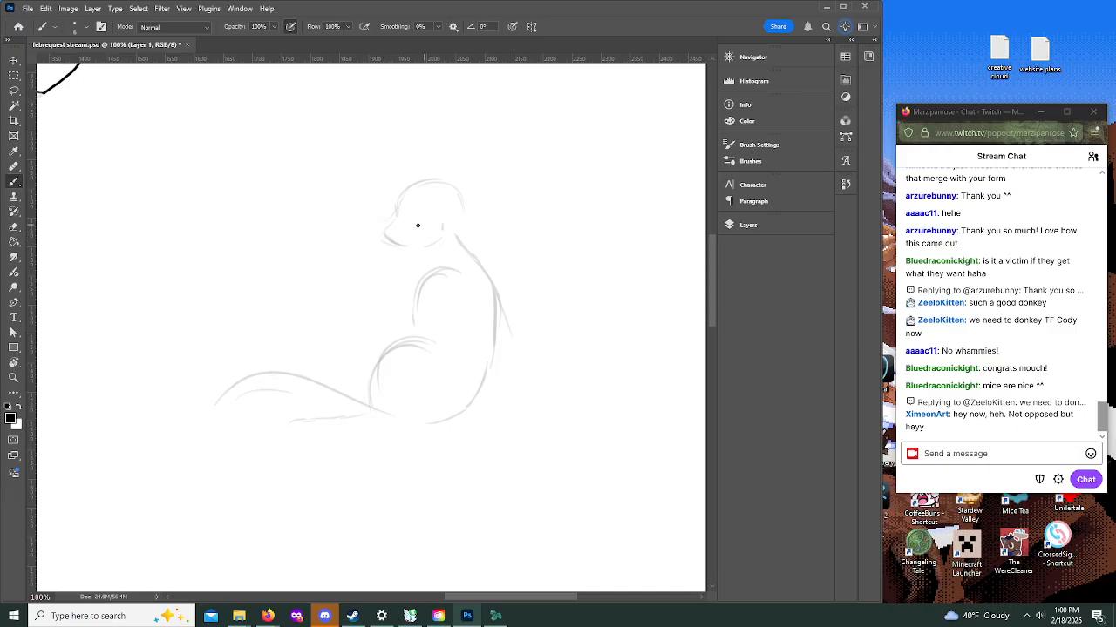
mouse_move(448, 202)
mouse_down()
mouse_move(497, 217)
mouse_move(446, 230)
mouse_move(494, 216)
mouse_up()
drag(438, 248, 425, 260)
drag(433, 255, 402, 283)
drag(404, 279, 396, 310)
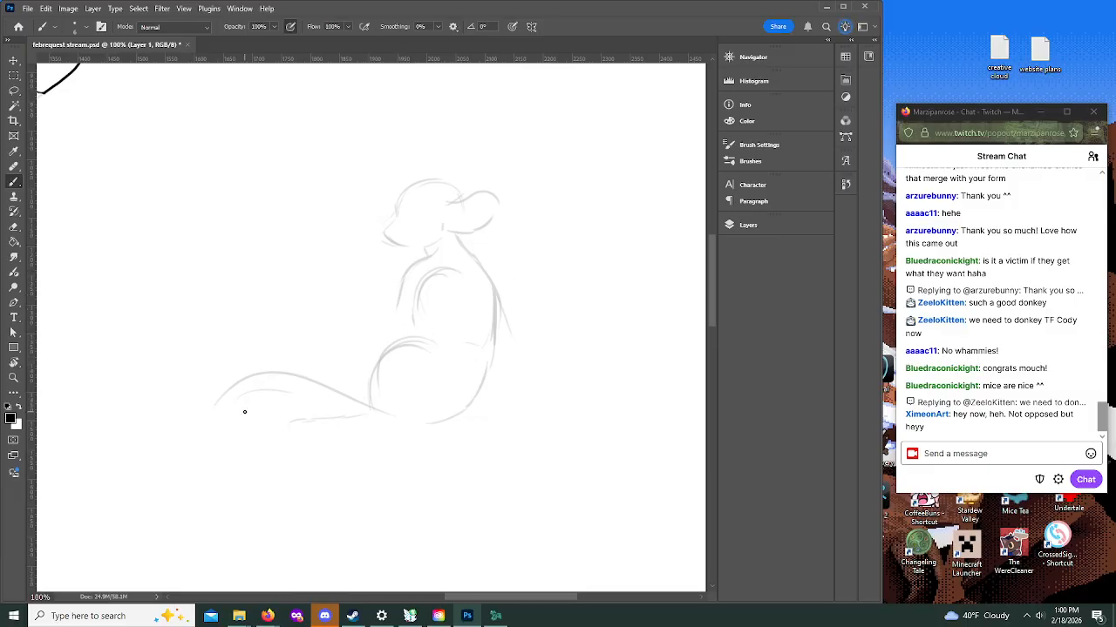
Step: Reinforce the long curve sweeping from the far end of the lower body to beneath the hip
drag(201, 419, 272, 374)
mouse_move(197, 419)
mouse_down()
mouse_move(232, 391)
mouse_move(218, 381)
mouse_move(323, 375)
mouse_move(378, 411)
mouse_move(435, 396)
mouse_move(306, 372)
mouse_move(194, 407)
mouse_move(312, 369)
mouse_up()
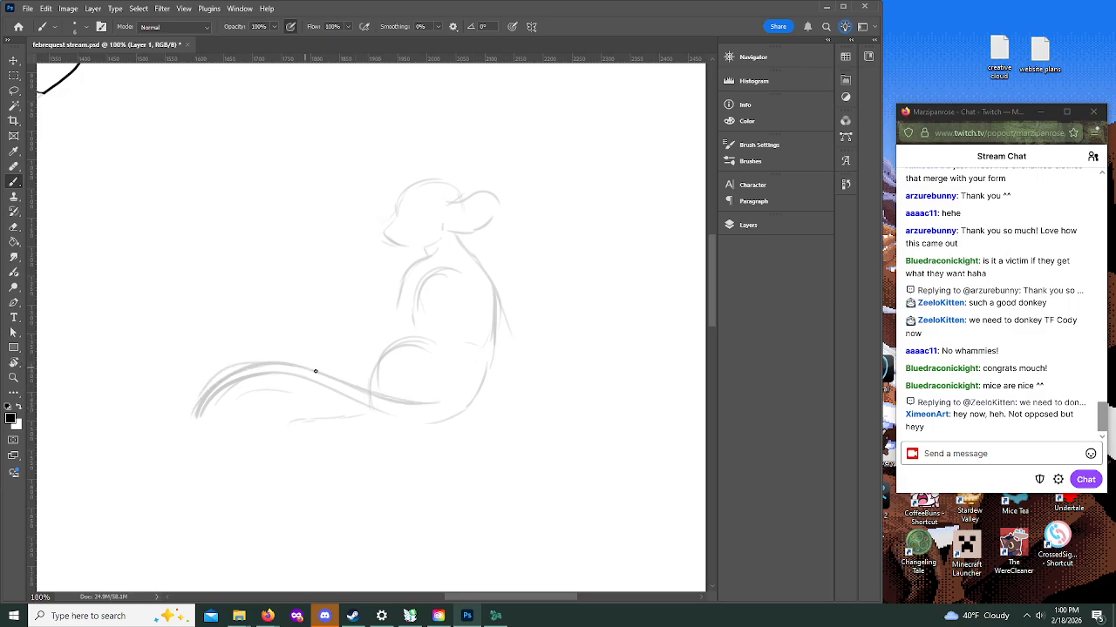
mouse_move(195, 417)
mouse_down()
mouse_move(249, 384)
mouse_move(316, 386)
mouse_move(393, 426)
mouse_move(467, 399)
mouse_up()
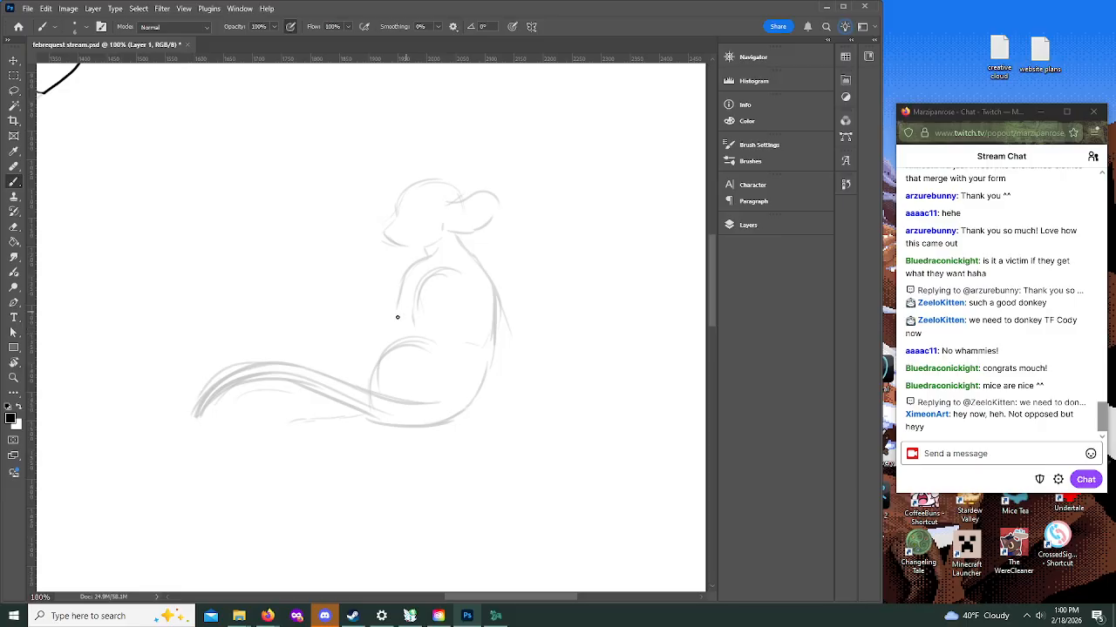
Step: Sketch the arm braced behind the back, the front arm over the thigh, and more leg and hip contours
mouse_move(498, 319)
mouse_down()
mouse_move(528, 381)
mouse_move(548, 390)
mouse_up()
mouse_move(480, 260)
mouse_down()
mouse_move(468, 291)
mouse_move(479, 283)
mouse_move(468, 368)
mouse_up()
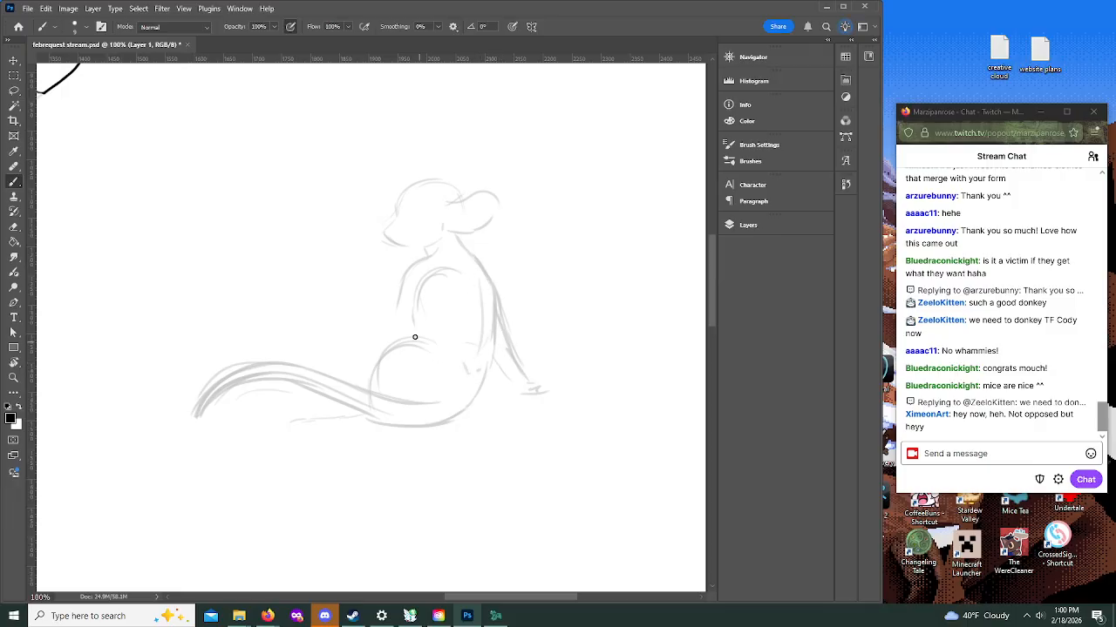
mouse_move(354, 378)
mouse_down()
mouse_move(399, 339)
mouse_move(353, 380)
mouse_move(390, 343)
mouse_move(421, 352)
mouse_up()
drag(338, 403, 228, 415)
drag(342, 347, 318, 355)
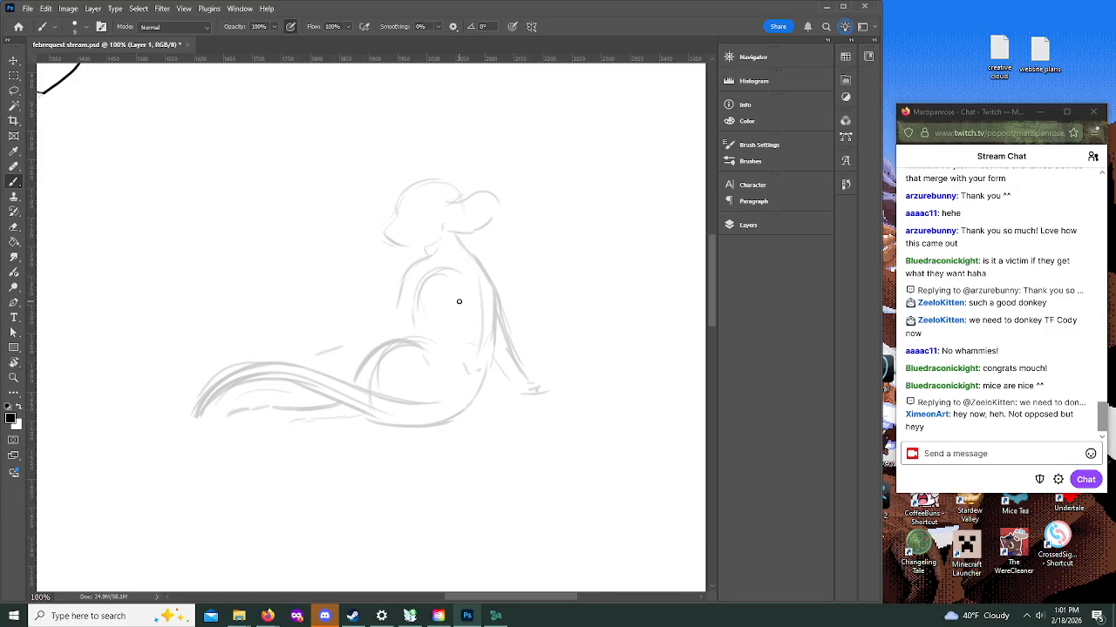
mouse_move(388, 314)
mouse_down()
mouse_move(353, 340)
mouse_move(401, 317)
mouse_move(343, 369)
mouse_up()
drag(182, 419, 203, 400)
Step: Make Layer 2 active for darker line work over the rough sketch and collapse the layer list
click(747, 225)
click(678, 293)
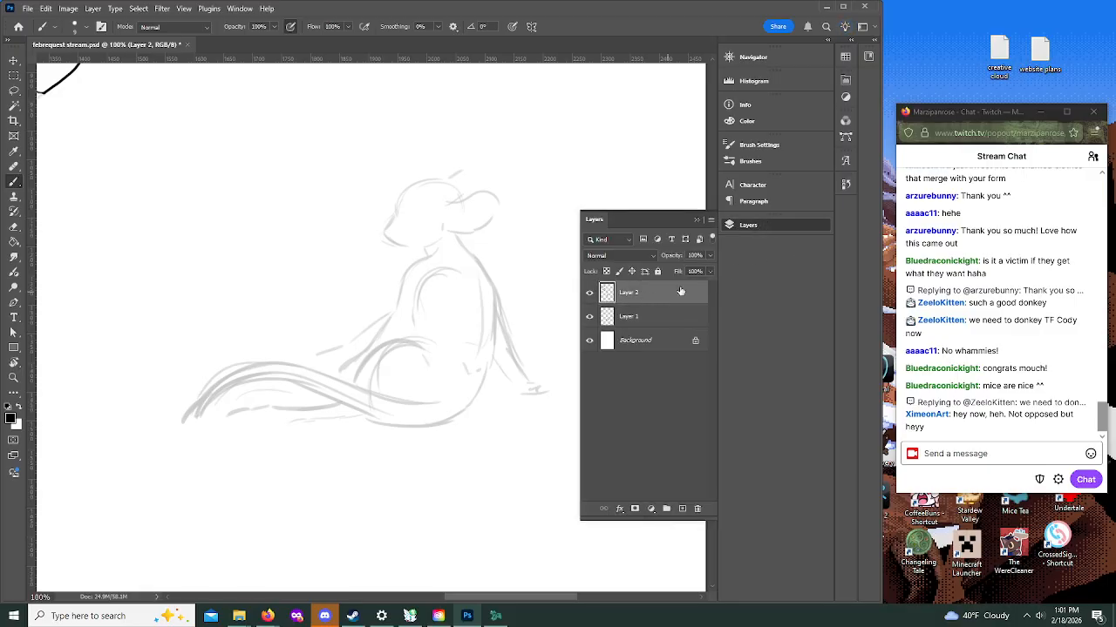
click(707, 223)
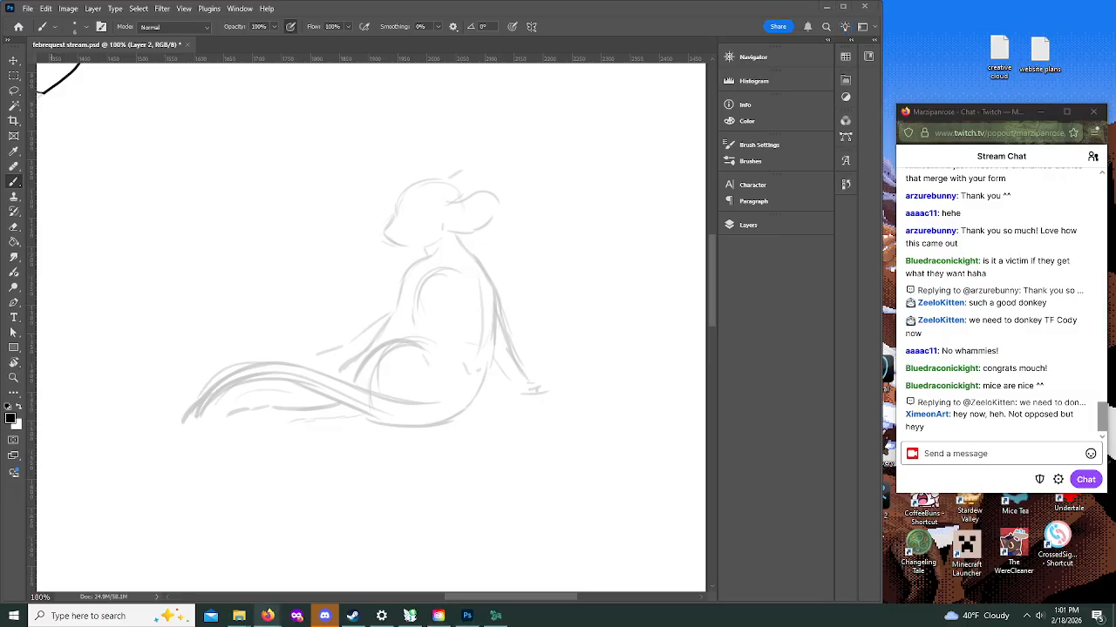
click(433, 249)
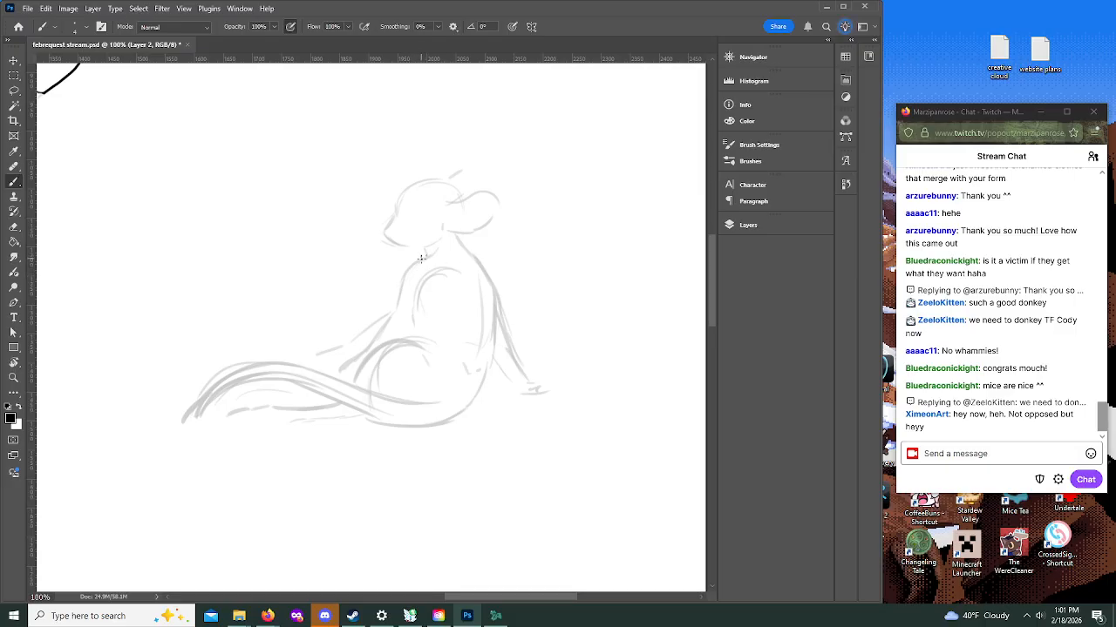
mouse_move(419, 258)
mouse_down()
mouse_move(465, 239)
mouse_move(417, 257)
mouse_move(467, 253)
mouse_move(421, 253)
mouse_up()
key(ctrl+z)
key(ctrl+z)
key(ctrl+z)
key(ctrl+z)
key(ctrl+z)
Step: Brush a dark line on Layer 2 along the figure's face, from the brow down to the nose
click(13, 377)
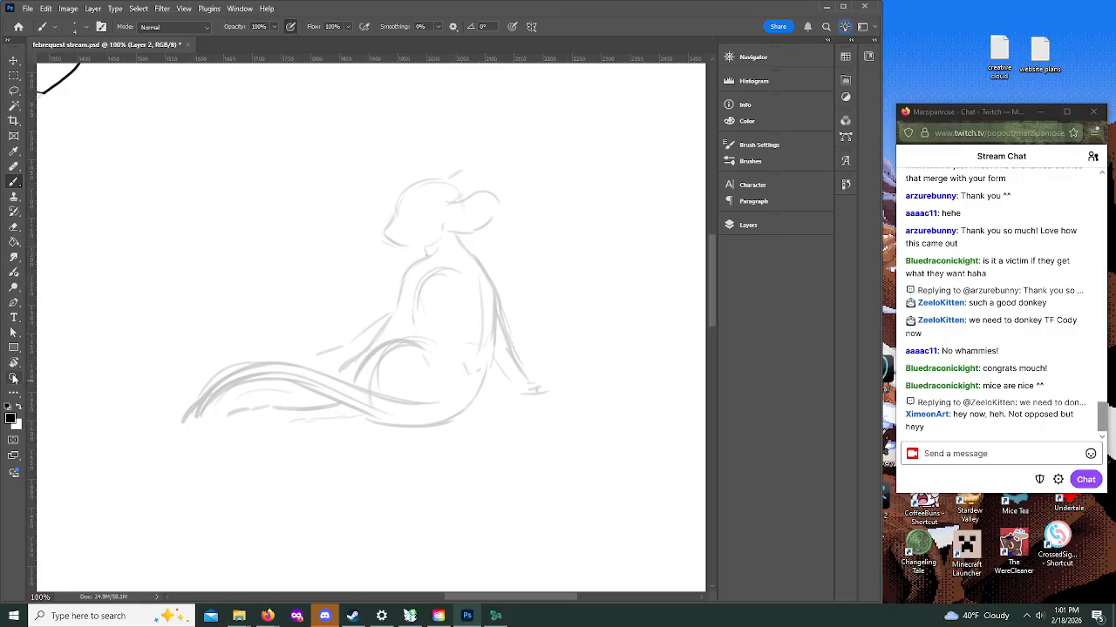
click(410, 218)
key(b)
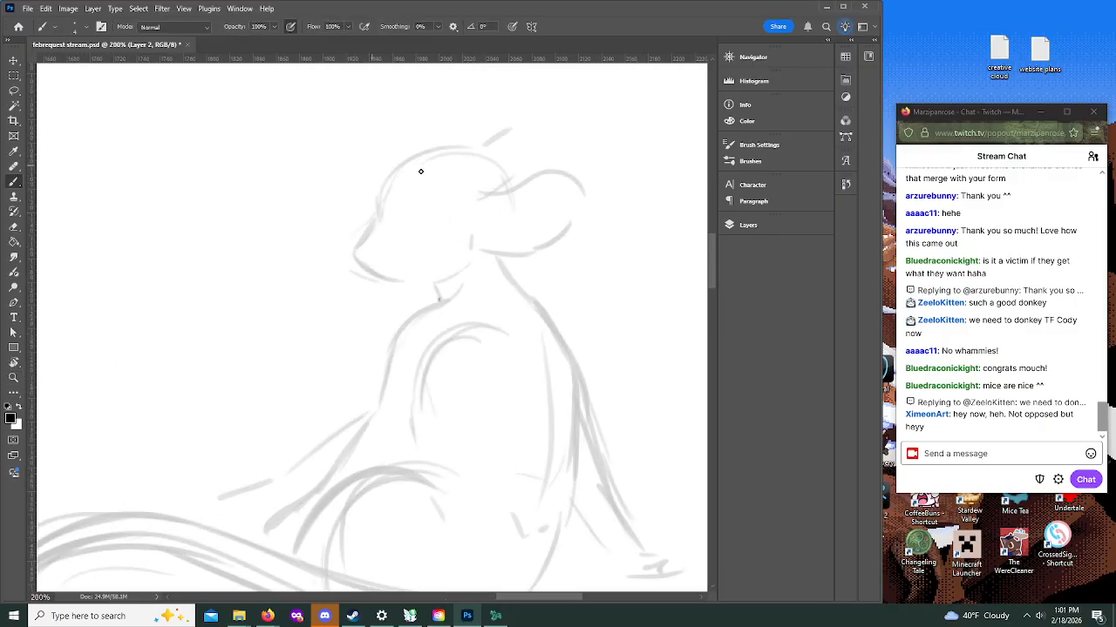
drag(708, 273, 709, 266)
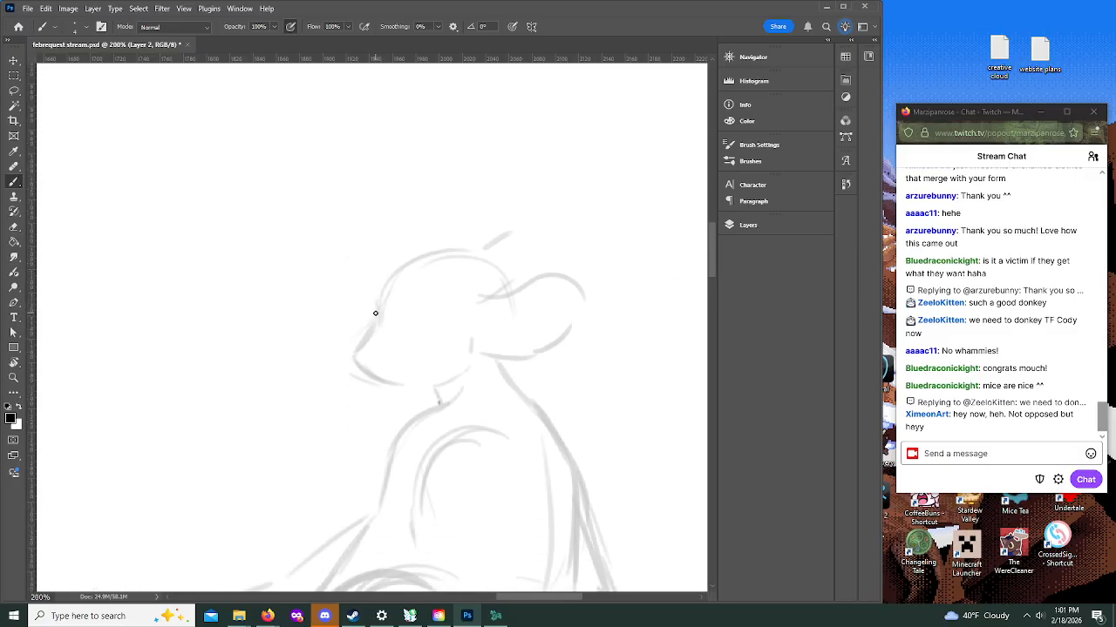
drag(377, 310, 368, 336)
mouse_move(364, 343)
mouse_down()
mouse_move(356, 352)
mouse_move(380, 307)
mouse_up()
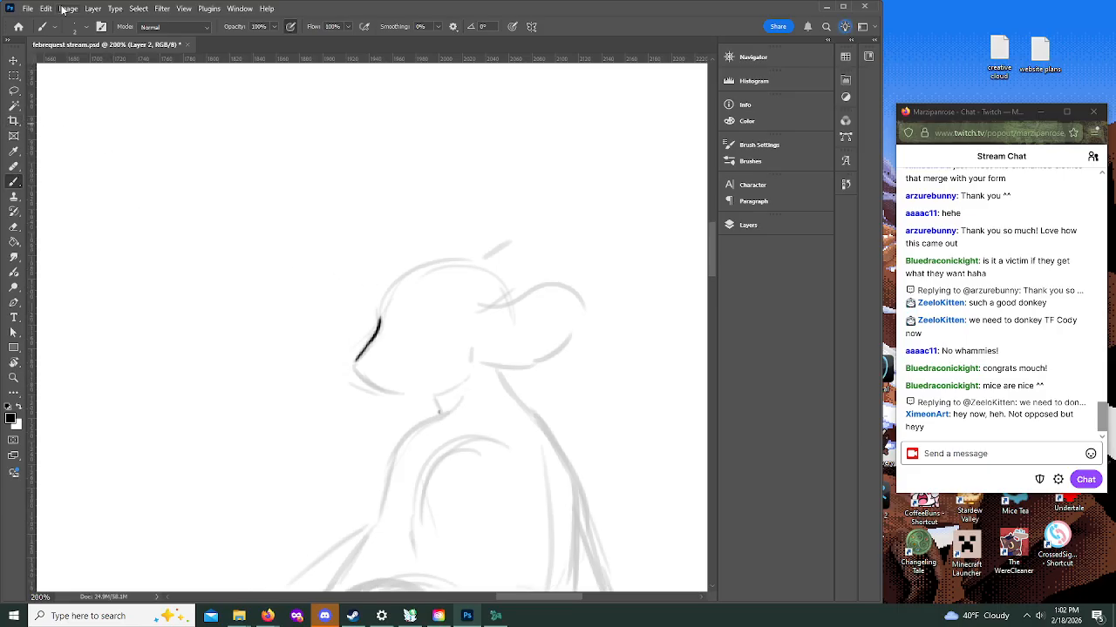
Step: Resample the image to 27 inches wide and 11 inches high with width and height unlinked
click(68, 9)
click(83, 94)
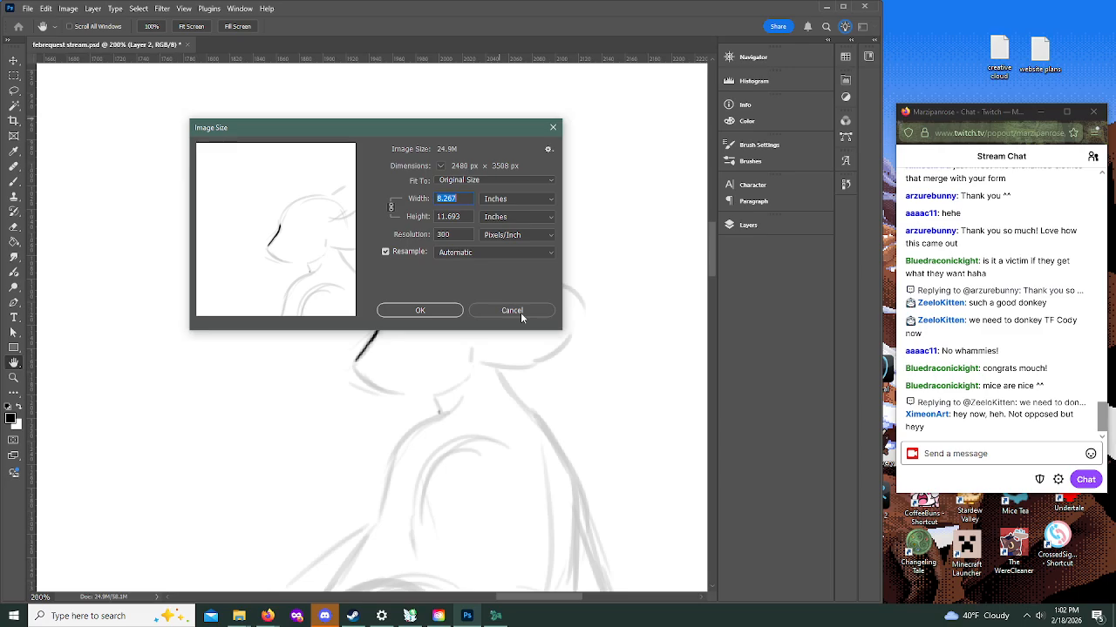
key(BackSpace)
text(27)
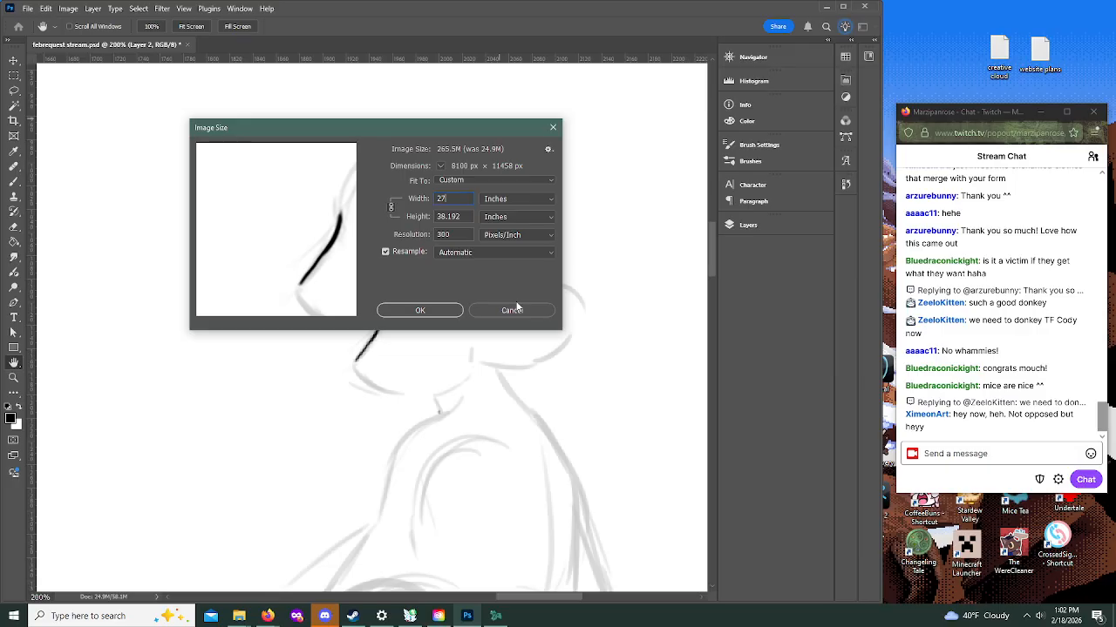
click(389, 208)
key(Tab)
key(BackSpace)
text(11)
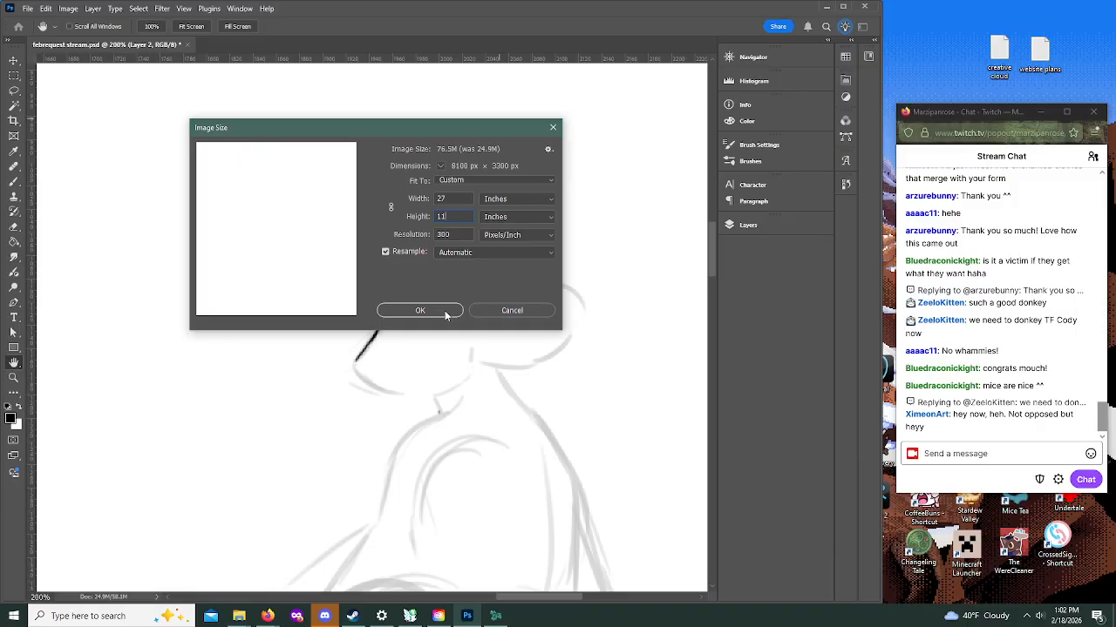
click(443, 312)
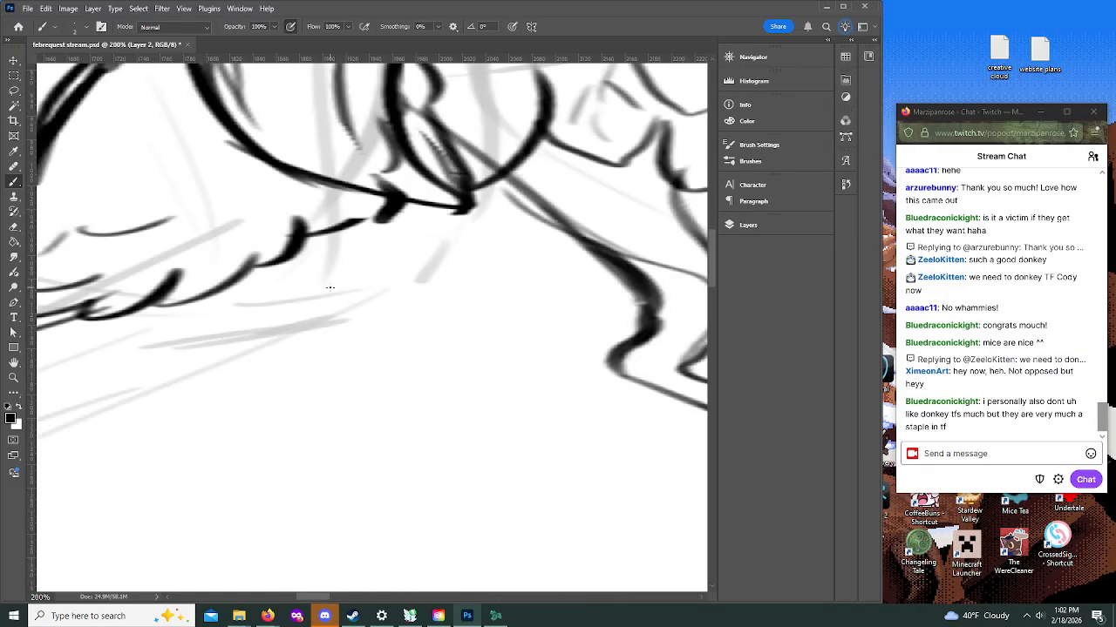
Step: Check the whole resized page and undo the image size change
click(14, 377)
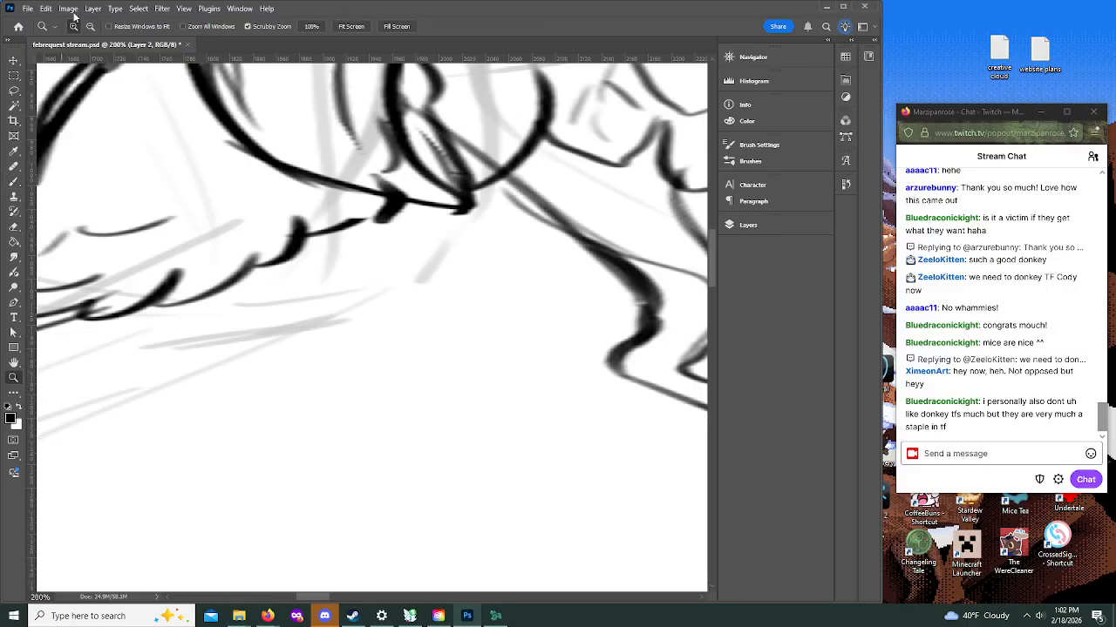
click(90, 27)
click(349, 328)
click(349, 329)
click(350, 328)
click(350, 328)
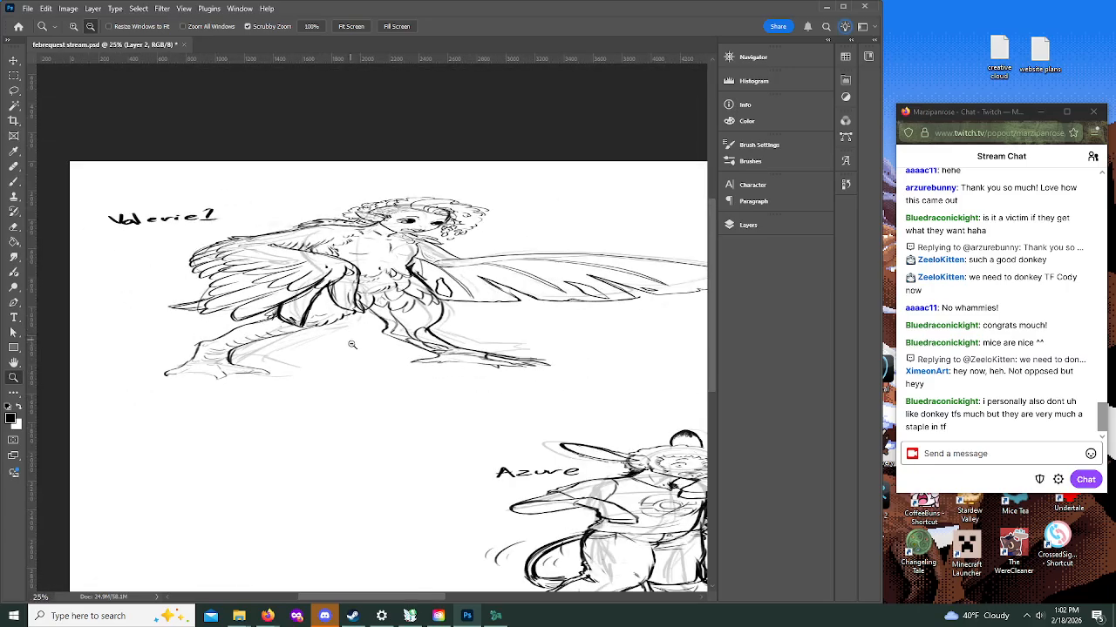
click(357, 353)
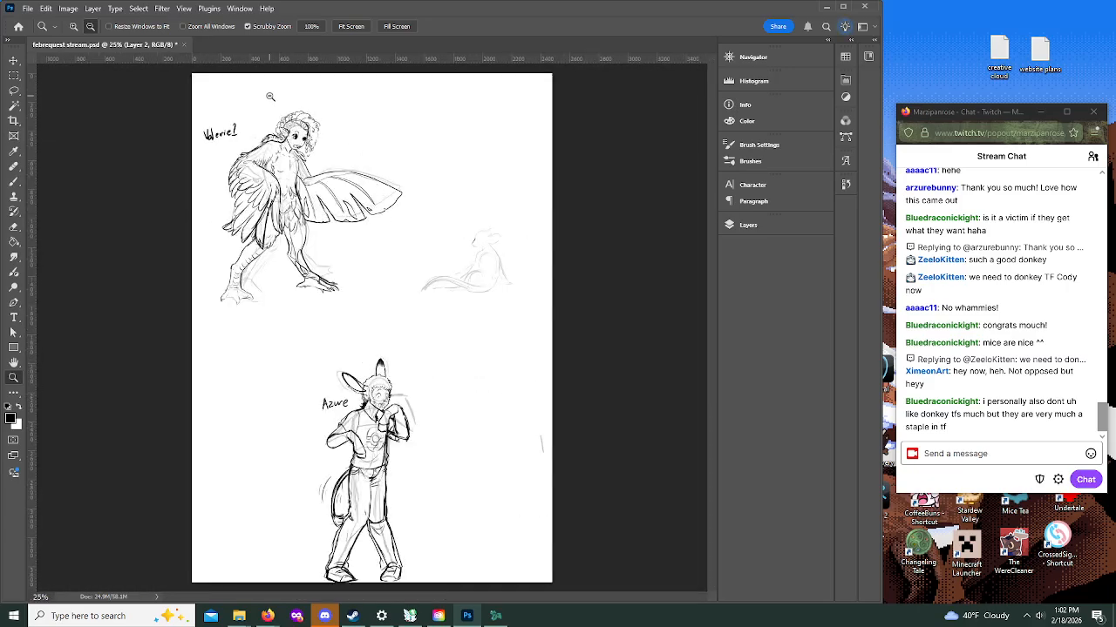
Step: Extend the canvas beyond the page's right edge with the Crop tool to almost double its width
click(13, 120)
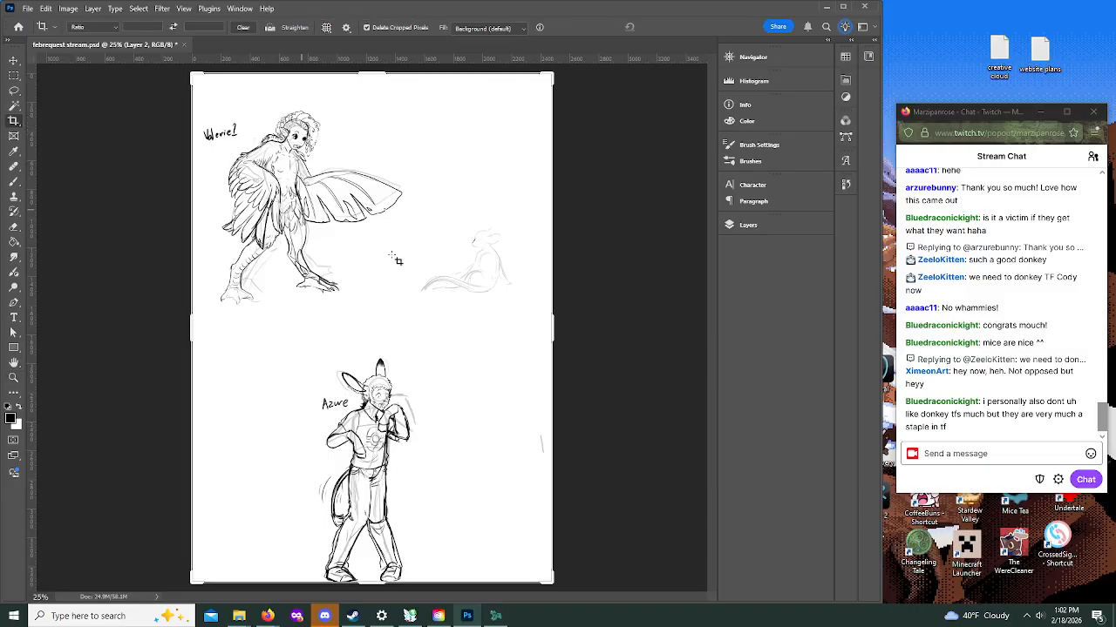
drag(551, 321, 701, 326)
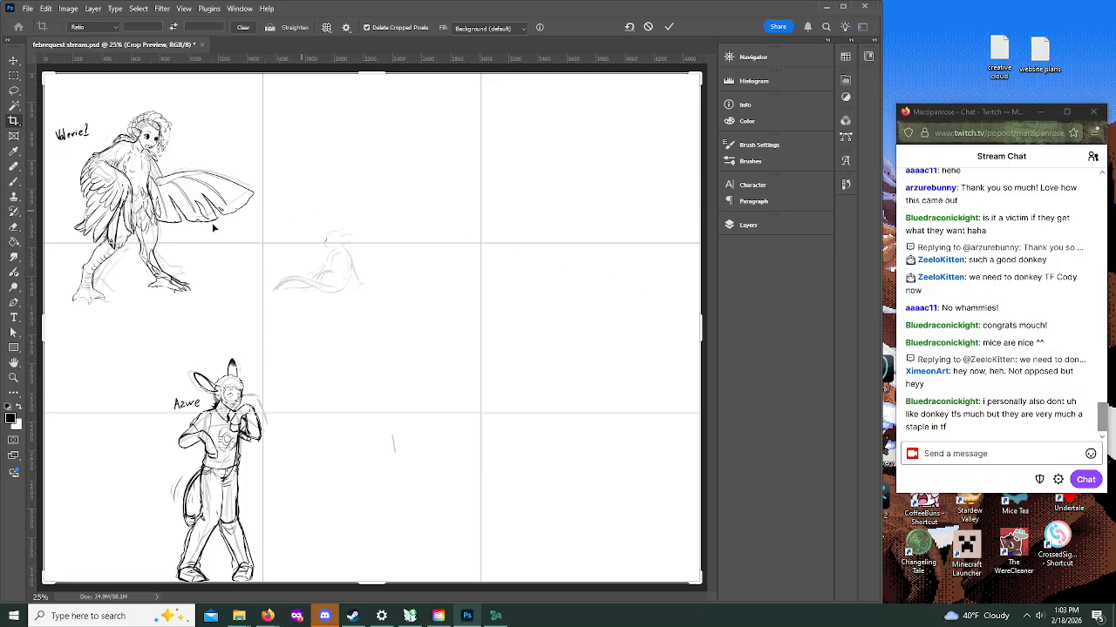
click(16, 380)
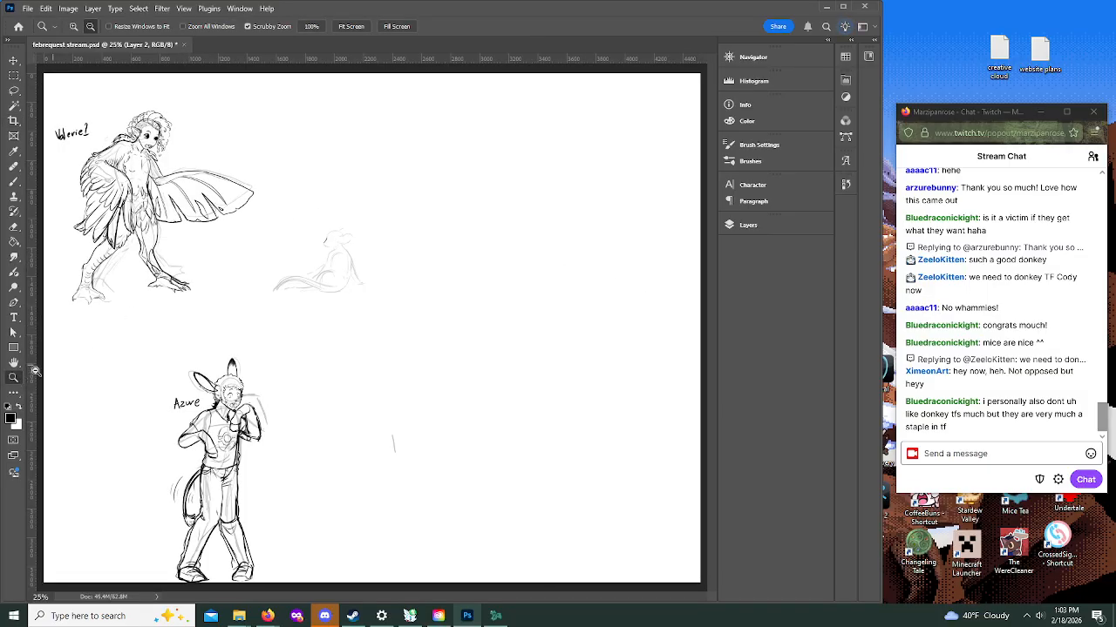
Step: Examine the widened page's layout, including the blank space around the three figures
alt+click(313, 238)
alt+click(313, 238)
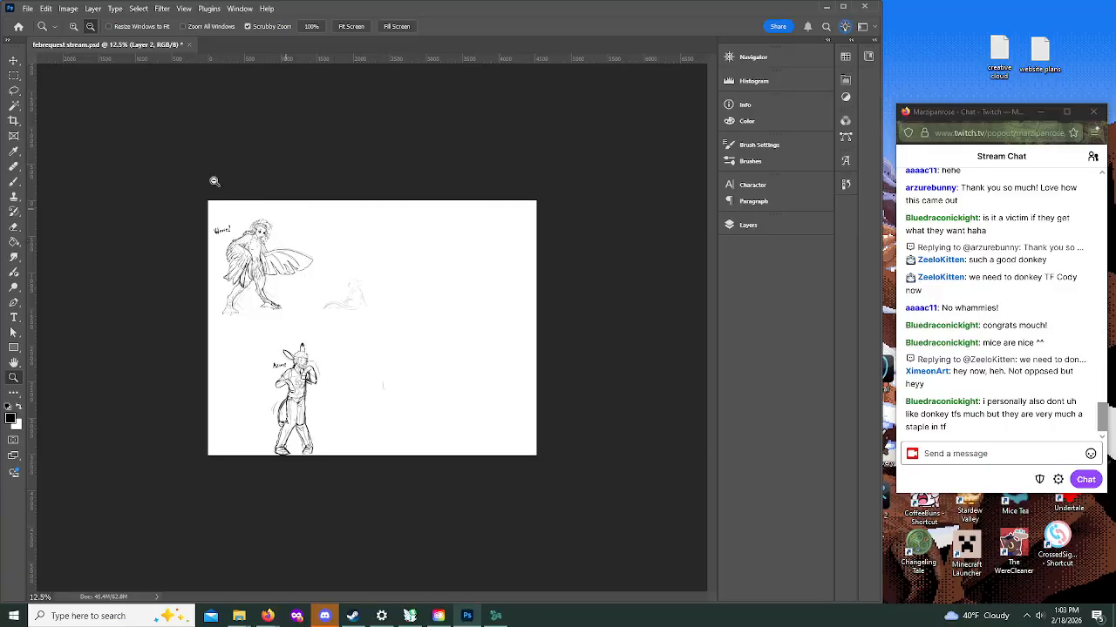
click(14, 91)
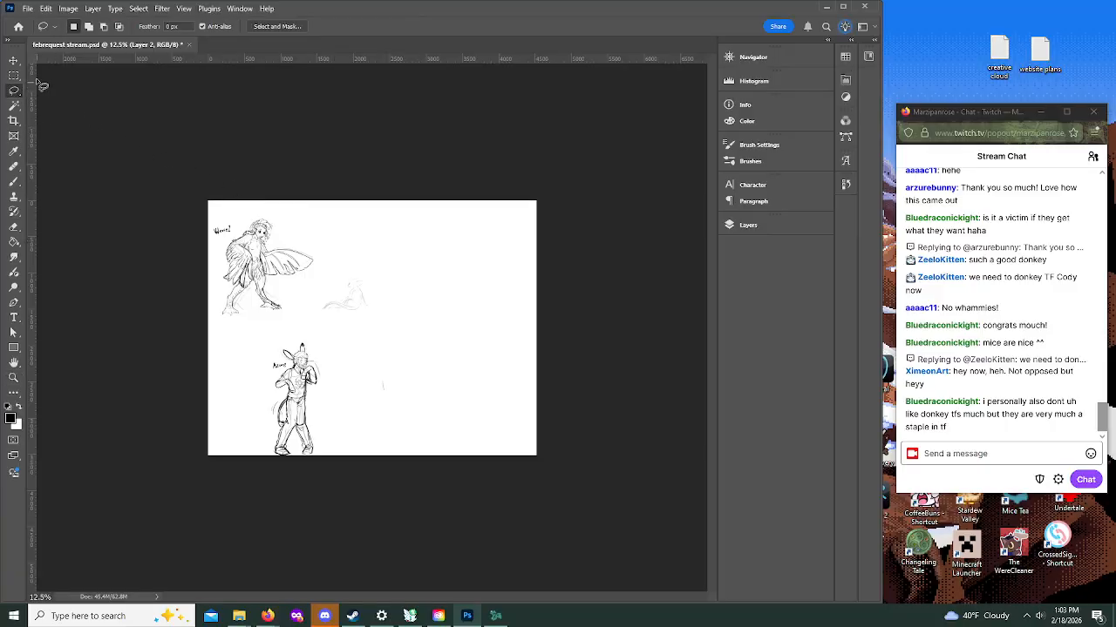
click(15, 379)
alt+click(340, 287)
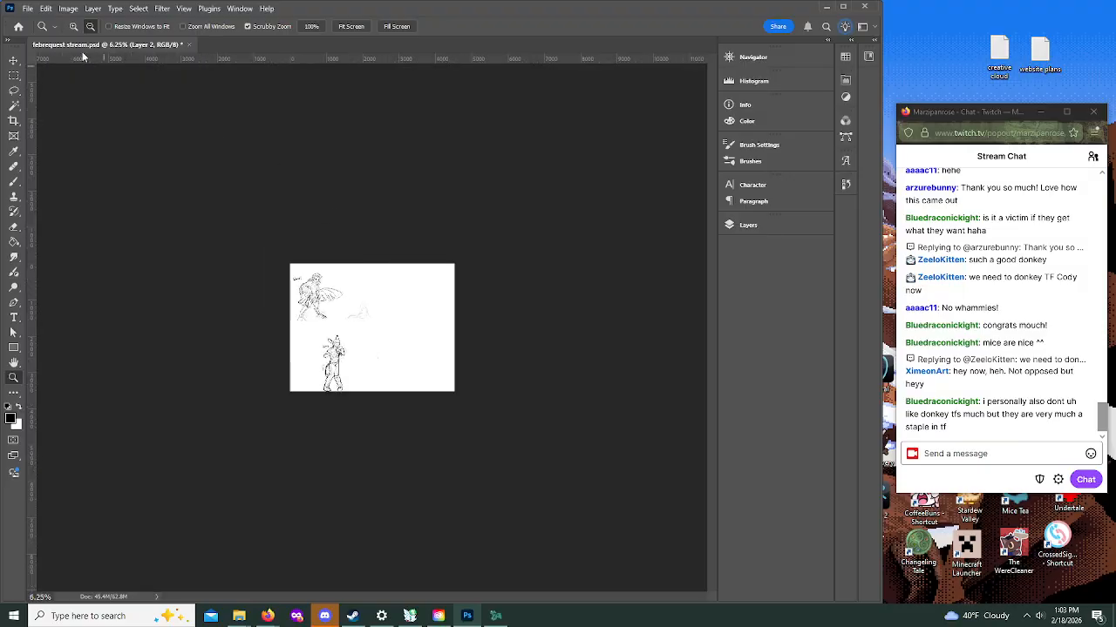
click(365, 309)
click(359, 308)
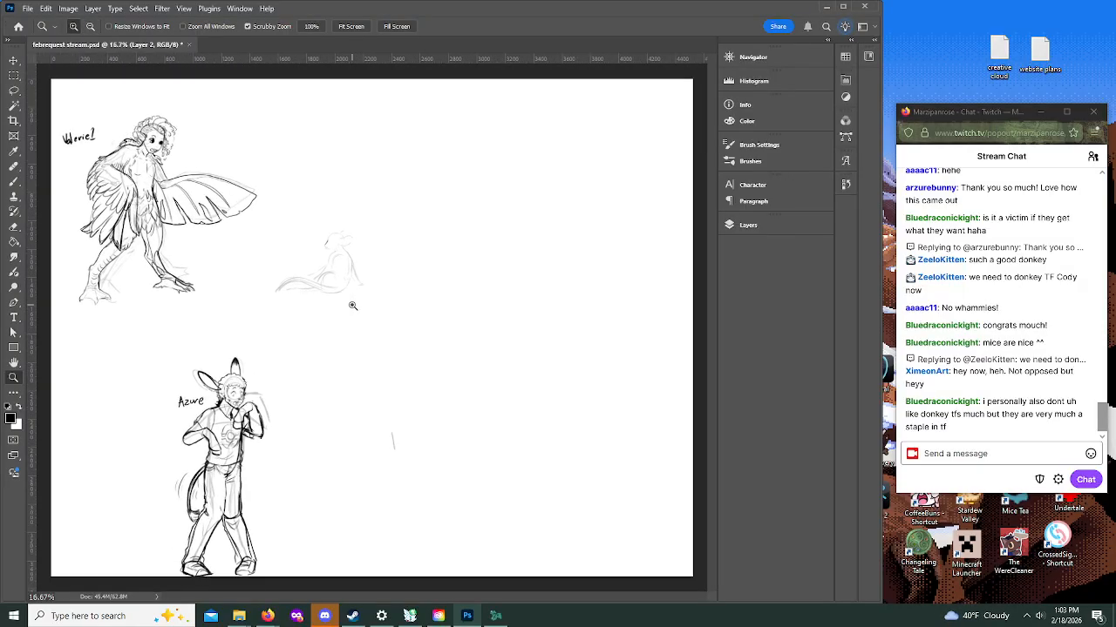
click(351, 305)
scroll(339, 423, down, 7)
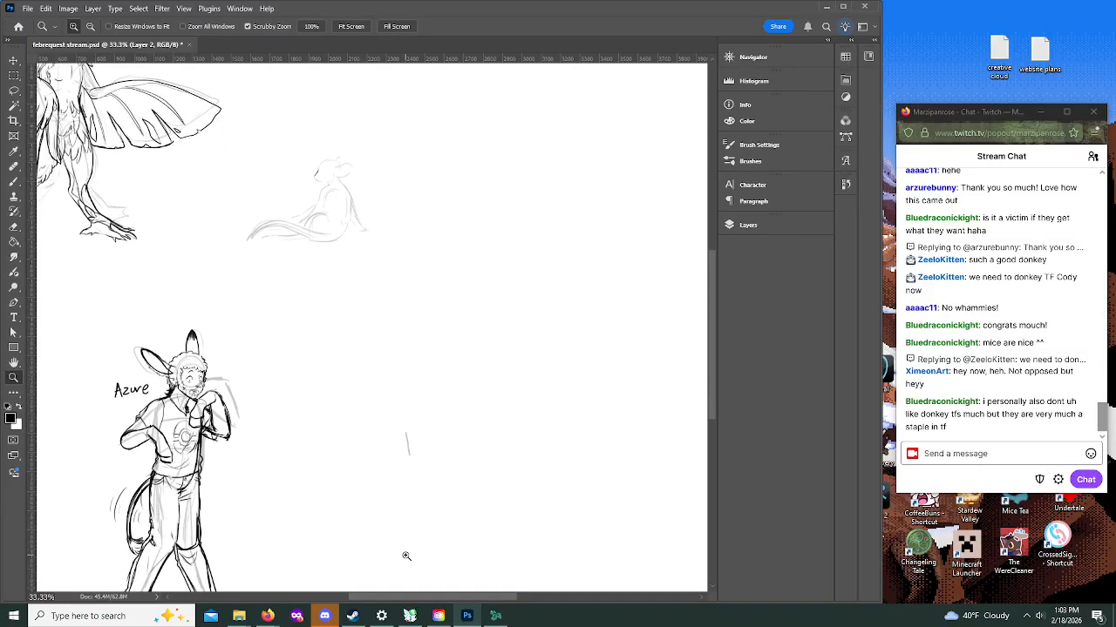
Step: Extend the seated figure's inked snout line upward into the forehead on Layer 2
click(291, 143)
scroll(308, 151, up, 7)
click(327, 244)
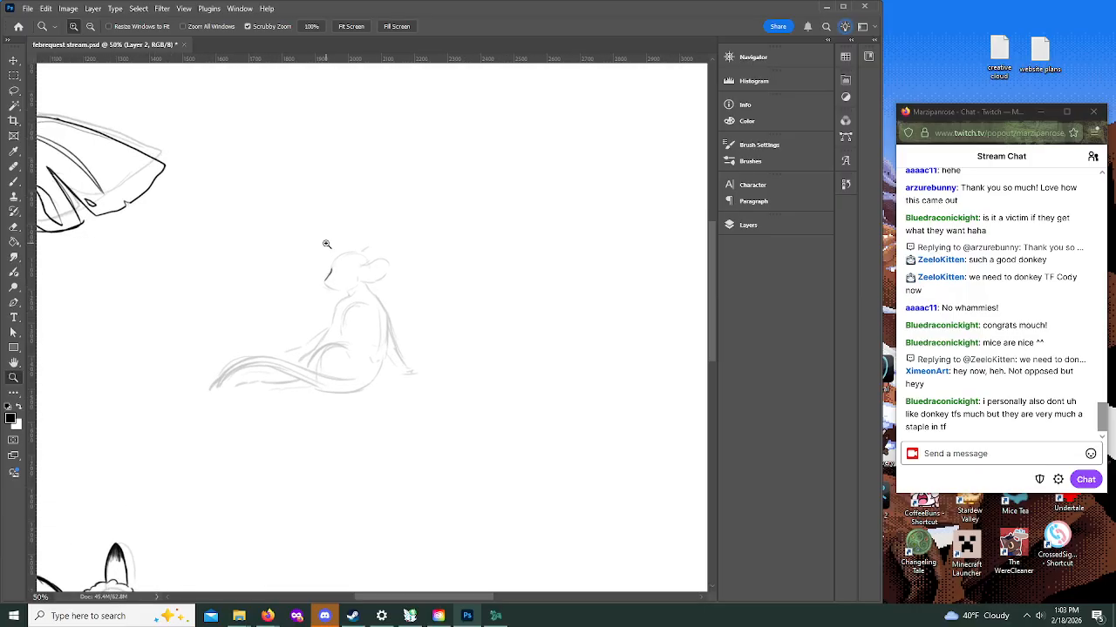
click(327, 244)
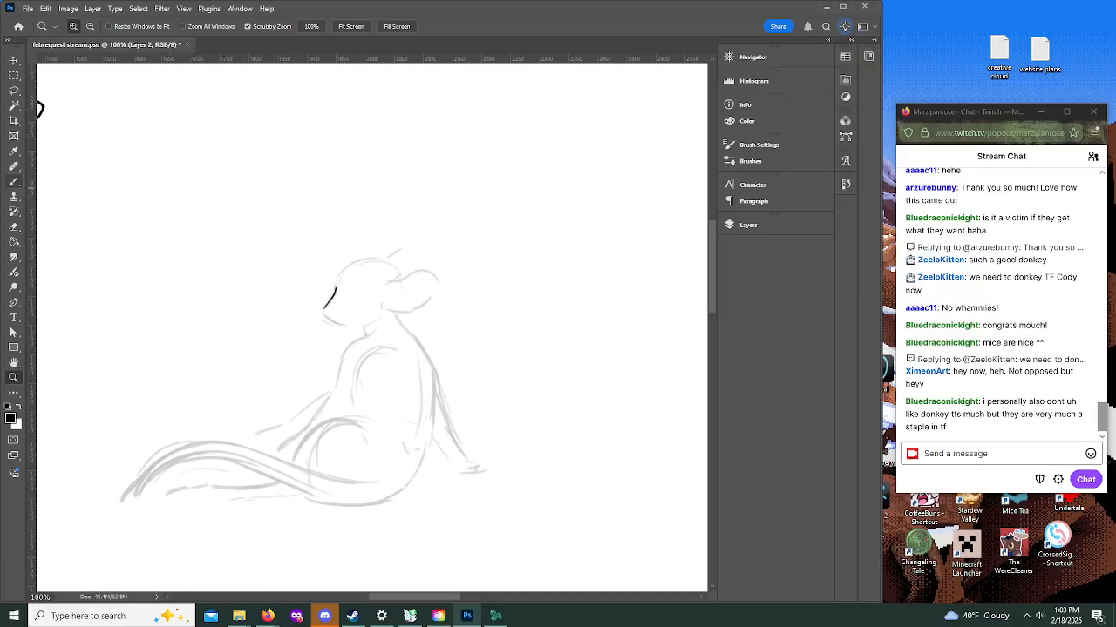
click(13, 181)
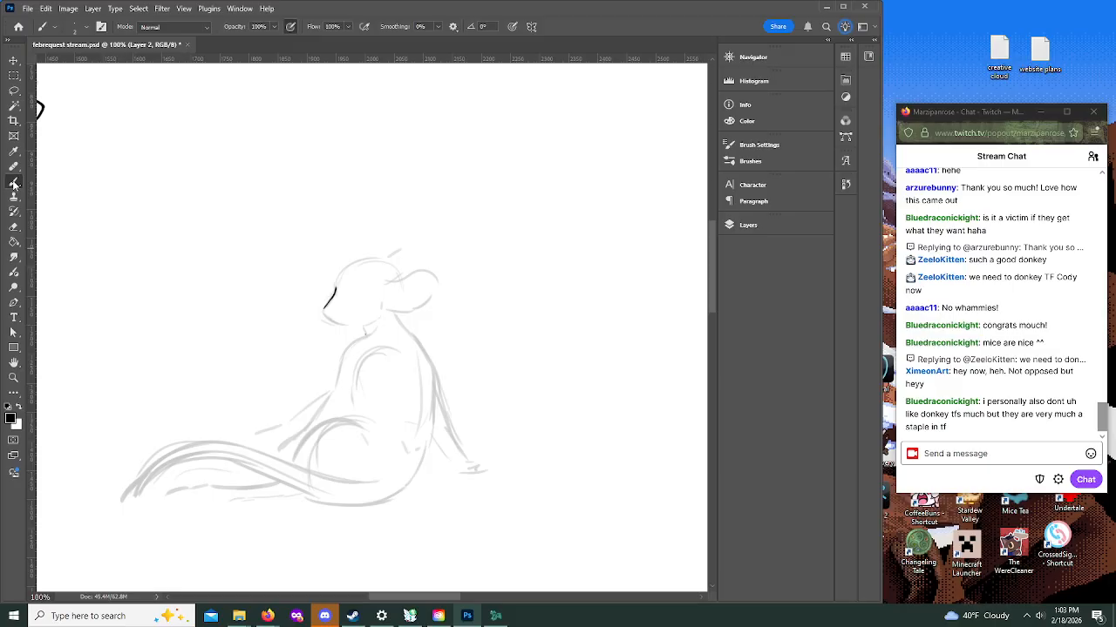
click(765, 230)
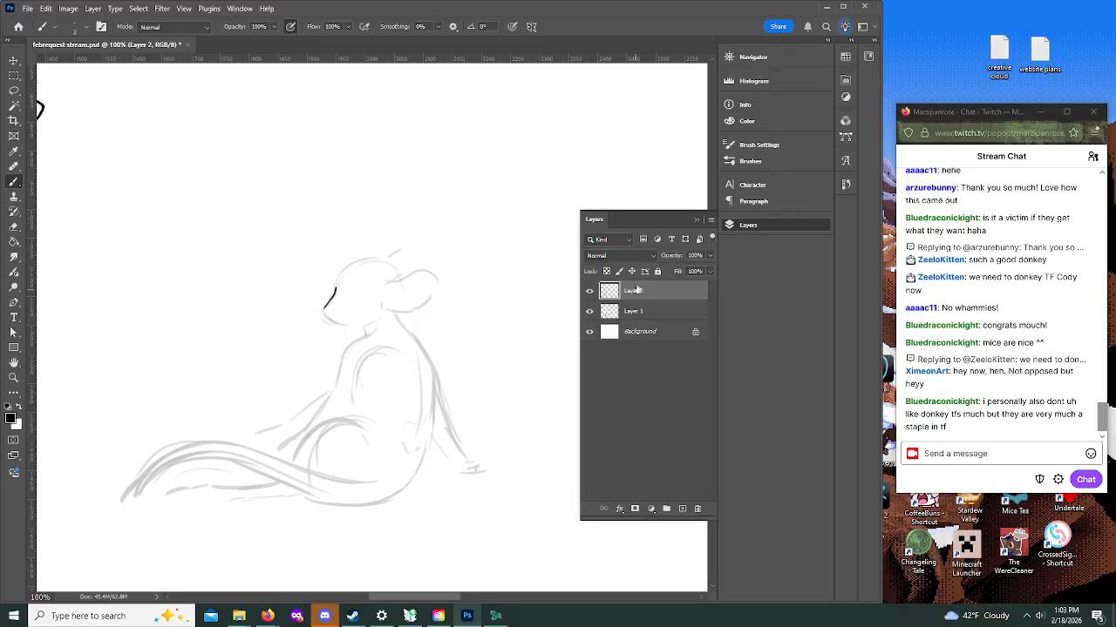
click(696, 219)
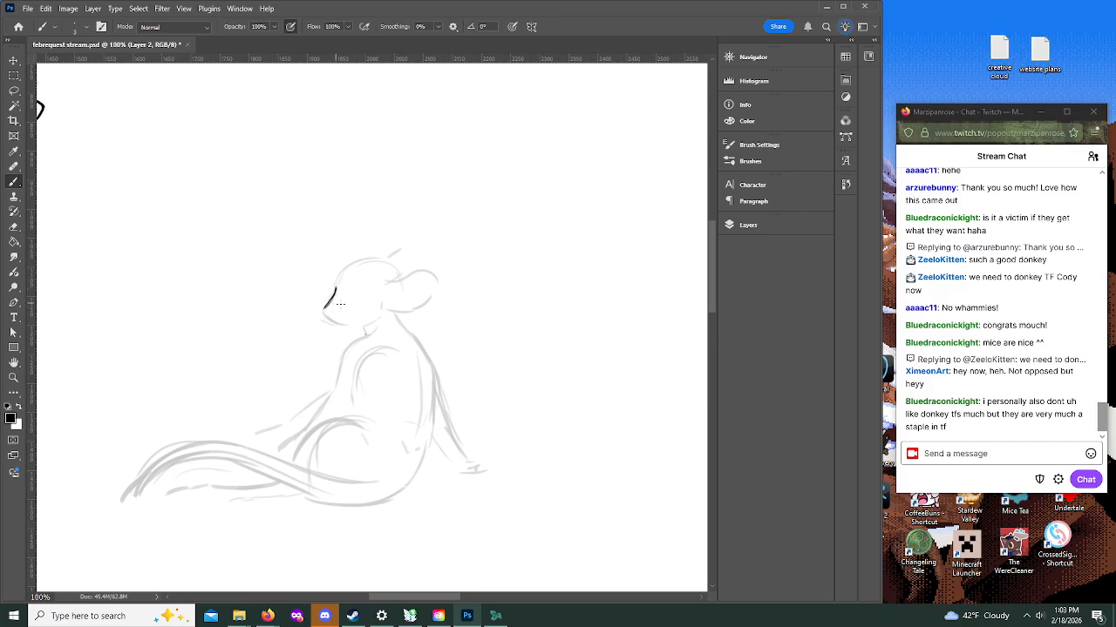
click(13, 377)
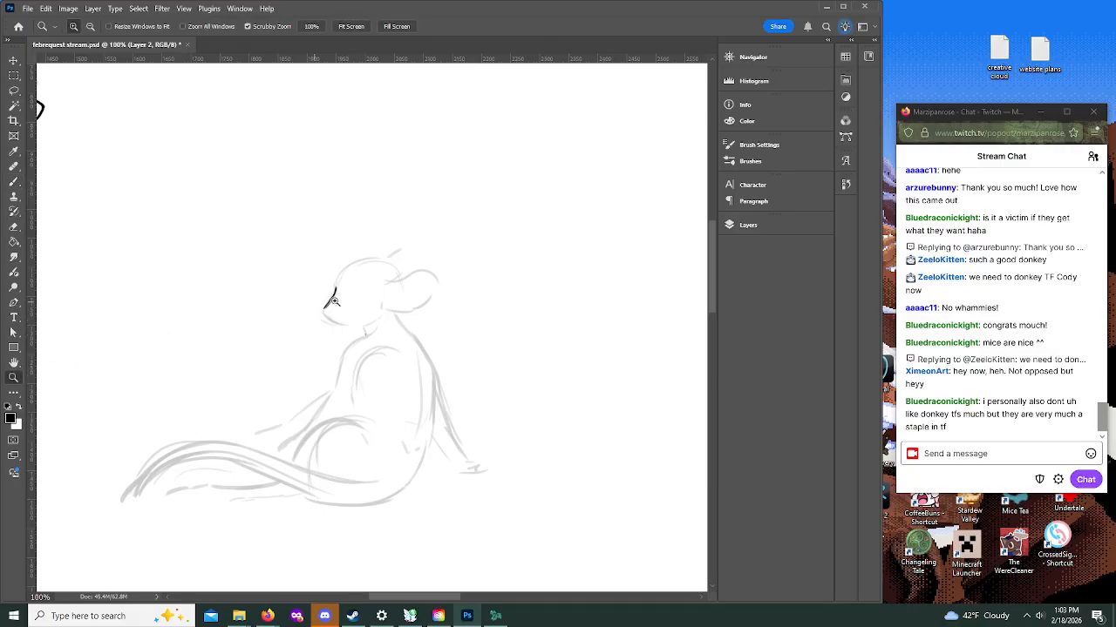
click(349, 305)
click(13, 181)
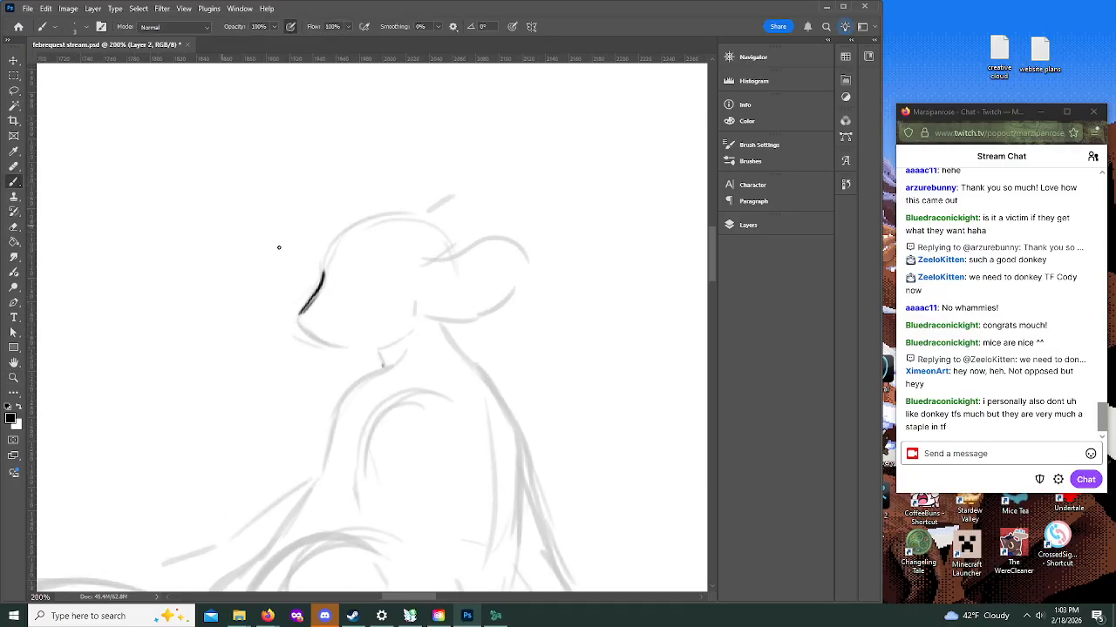
drag(320, 273, 326, 243)
Step: Erase the inked snout and forehead line of the seated figure on Layer 2
click(14, 378)
click(90, 26)
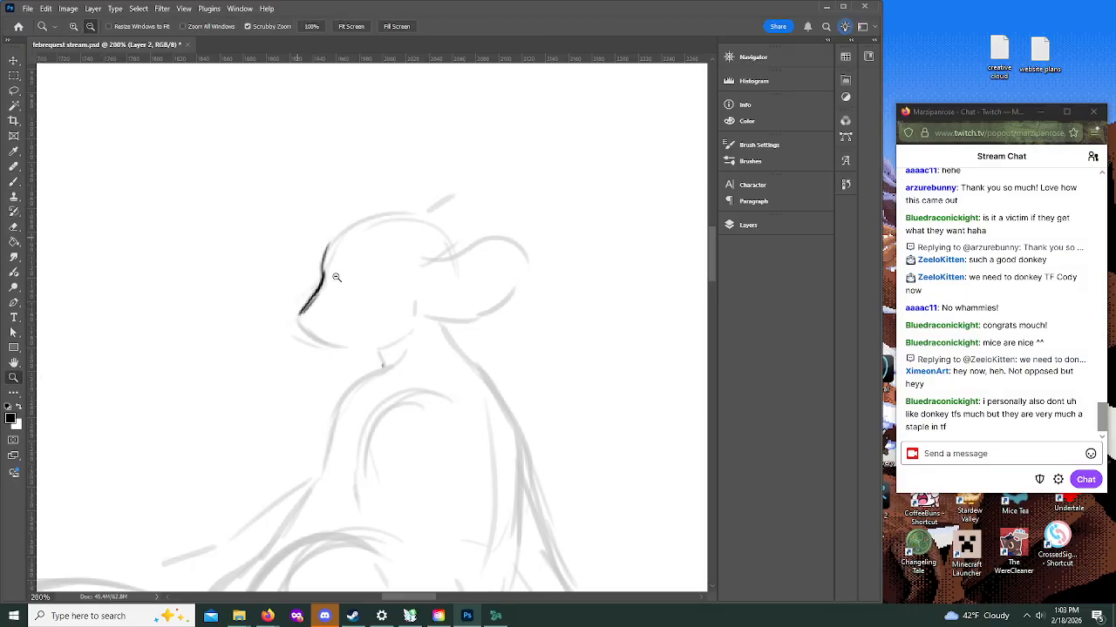
click(415, 339)
click(415, 339)
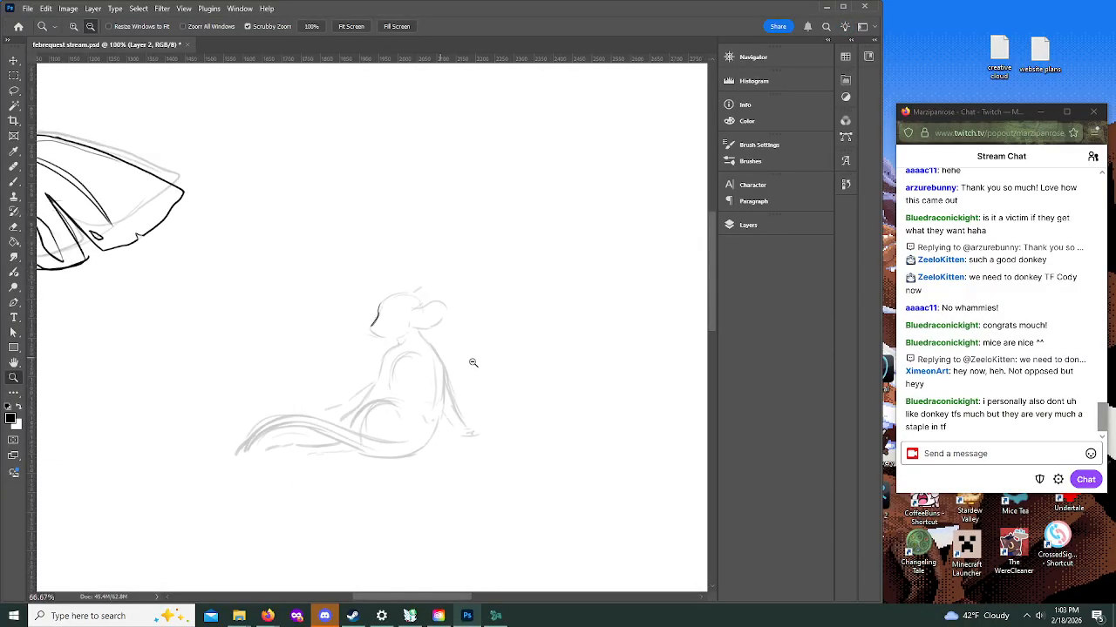
click(748, 225)
click(13, 227)
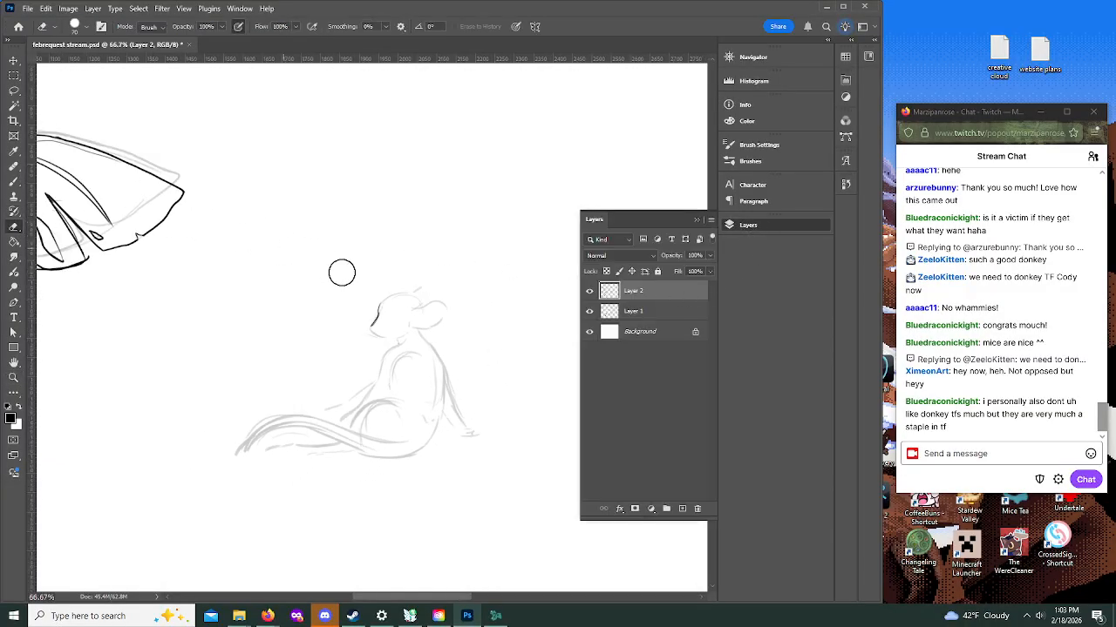
Step: Lasso the seated figure's rough sketch on Layer 1 and scale it proportionally to about 1.7 times its size, repositioning it beside the winged figure
click(636, 312)
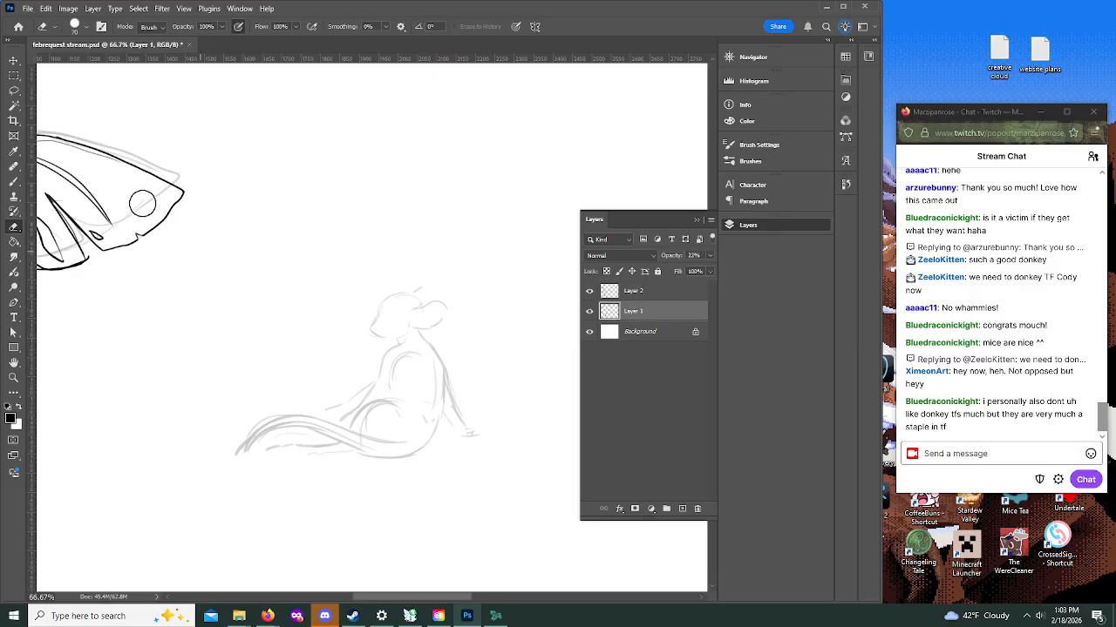
click(13, 90)
mouse_move(408, 272)
mouse_down()
mouse_move(362, 291)
mouse_move(262, 366)
mouse_move(196, 472)
mouse_move(367, 515)
mouse_move(499, 490)
mouse_move(502, 394)
mouse_move(460, 267)
mouse_move(386, 263)
mouse_up()
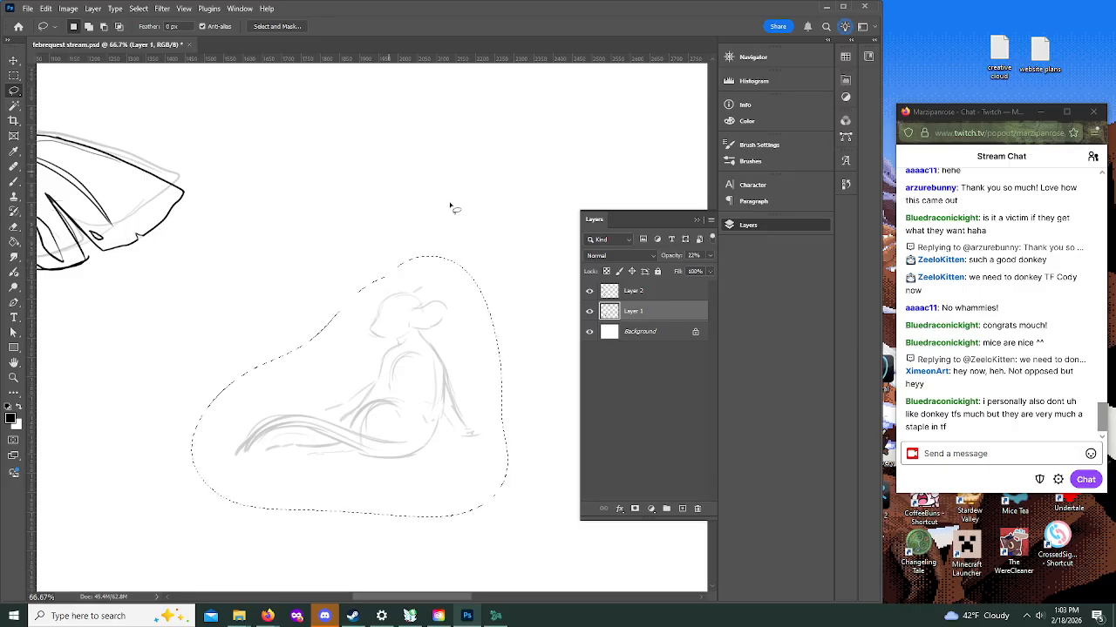
key(ctrl+t)
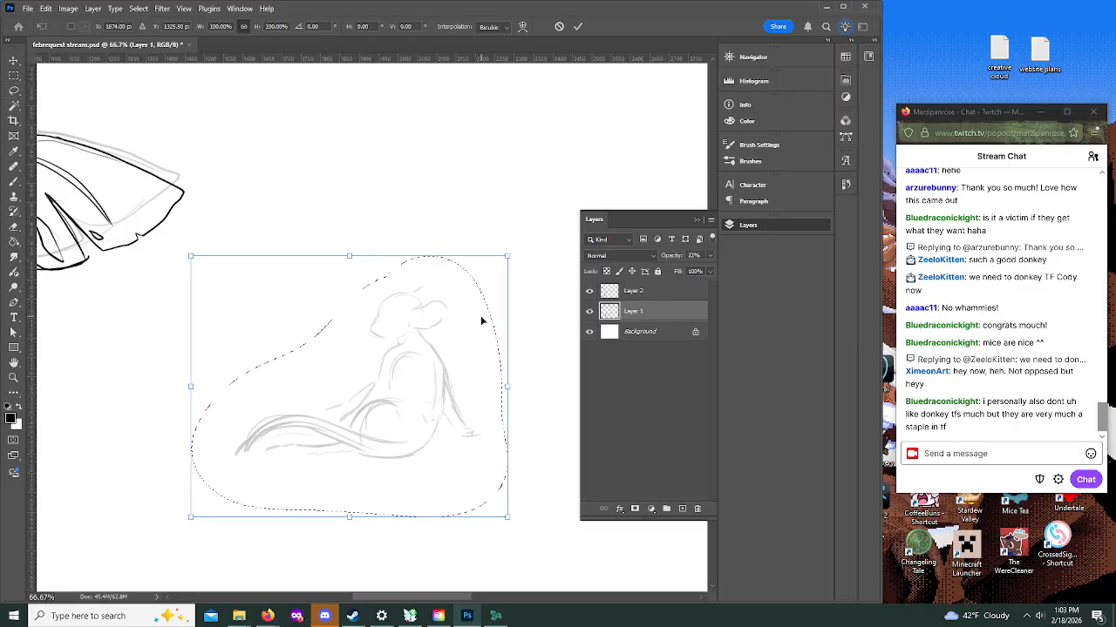
drag(506, 257, 699, 101)
mouse_move(511, 338)
mouse_down()
mouse_move(454, 378)
mouse_move(370, 399)
mouse_up()
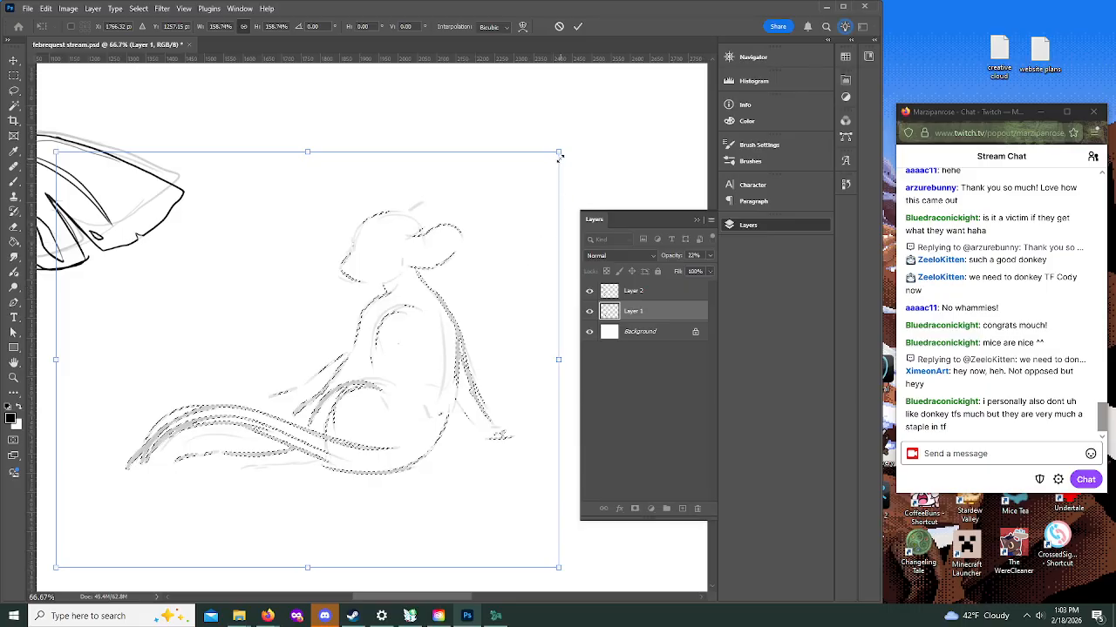
drag(562, 150, 593, 127)
key(Return)
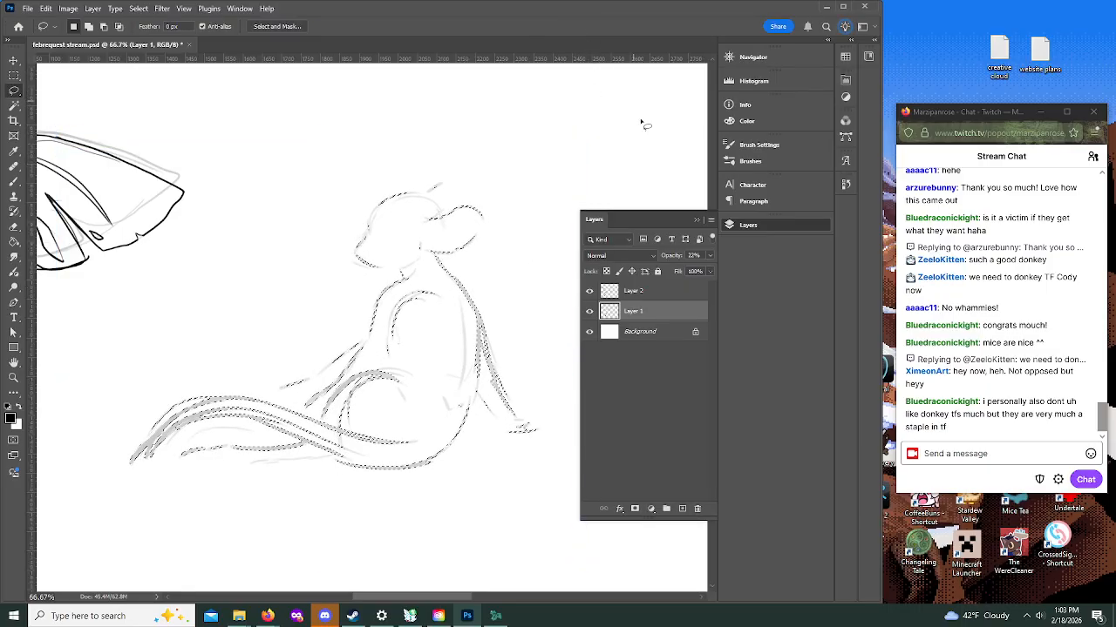
Step: Deselect the enlarged sketch and make Layer 2 the active layer
click(138, 8)
click(159, 32)
click(645, 291)
click(696, 220)
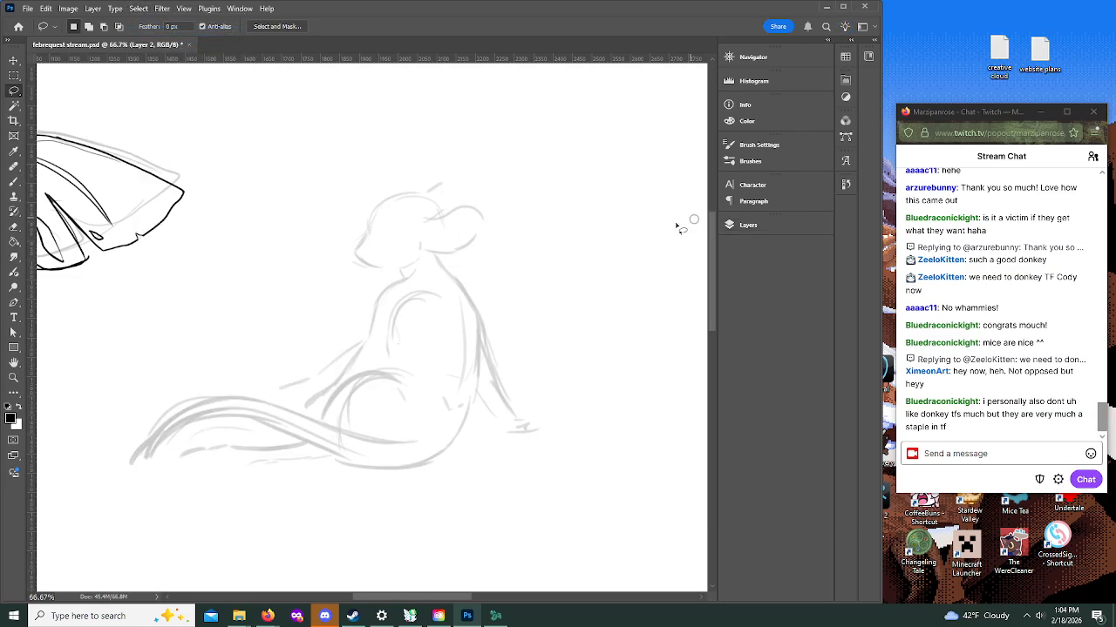
Step: Ink the bridge and rounded tip of the seated figure's snout over the enlarged sketch with the Brush
click(14, 377)
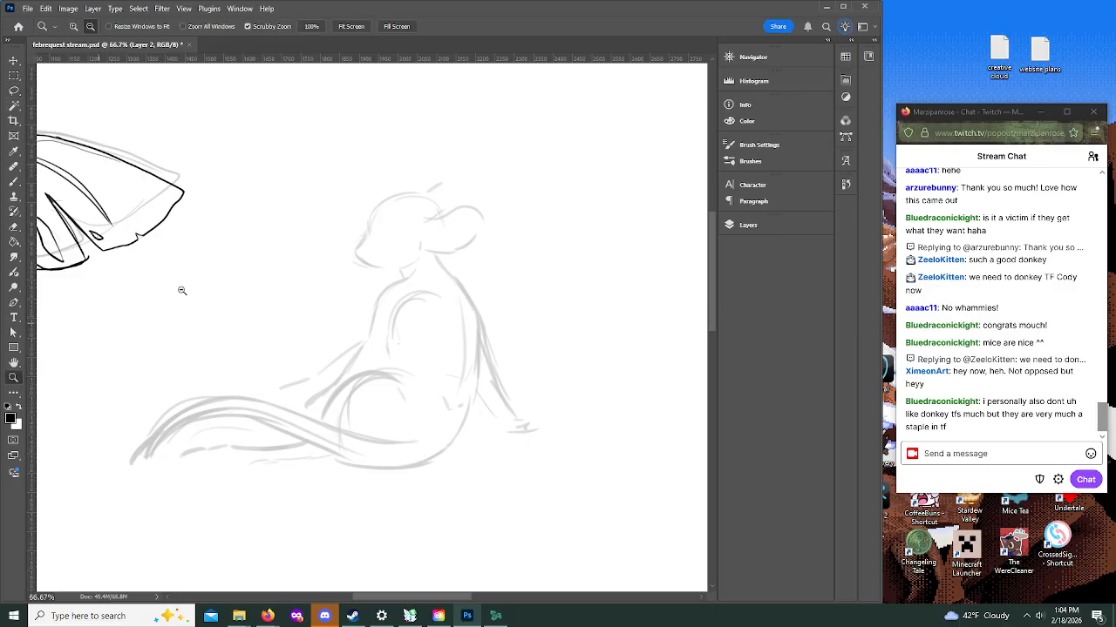
click(389, 213)
click(74, 26)
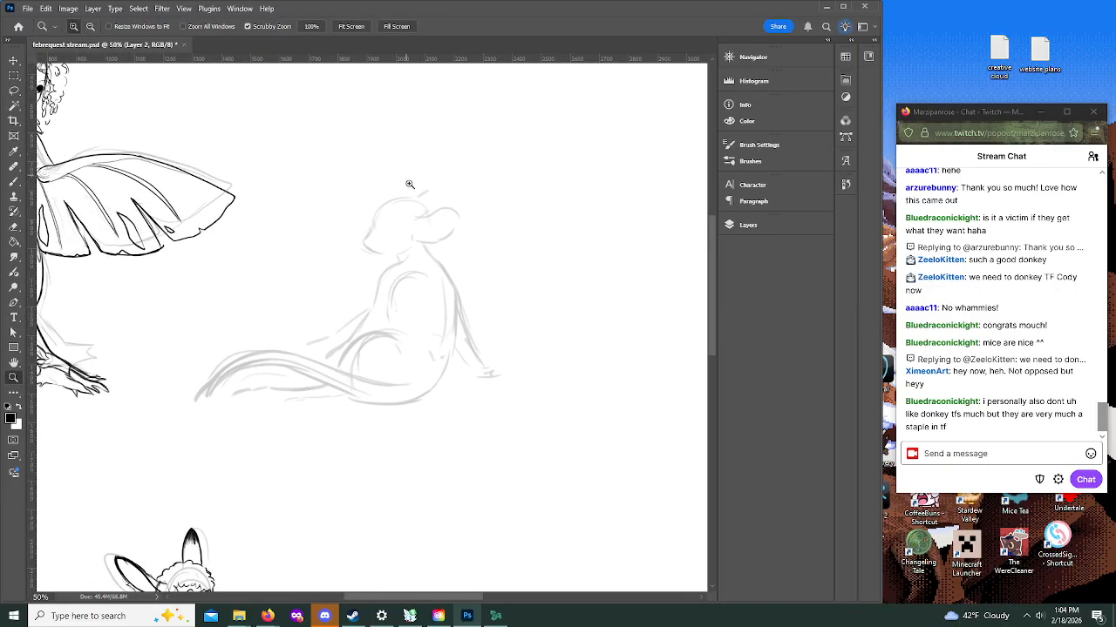
click(420, 199)
click(420, 199)
click(416, 200)
key(b)
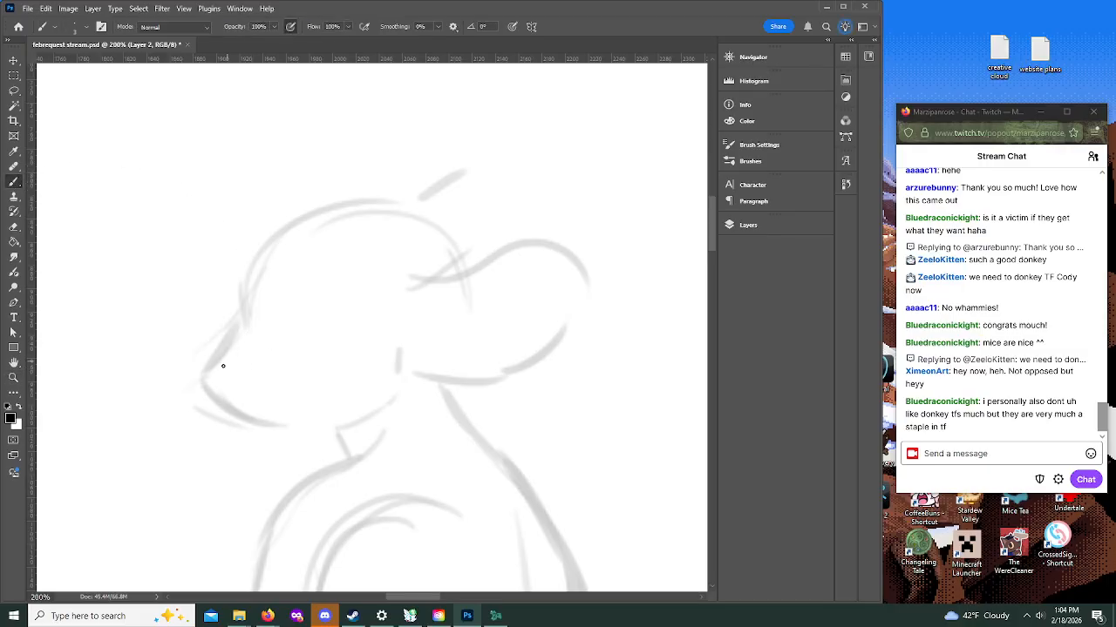
drag(204, 375, 244, 324)
drag(203, 375, 211, 393)
drag(210, 390, 232, 407)
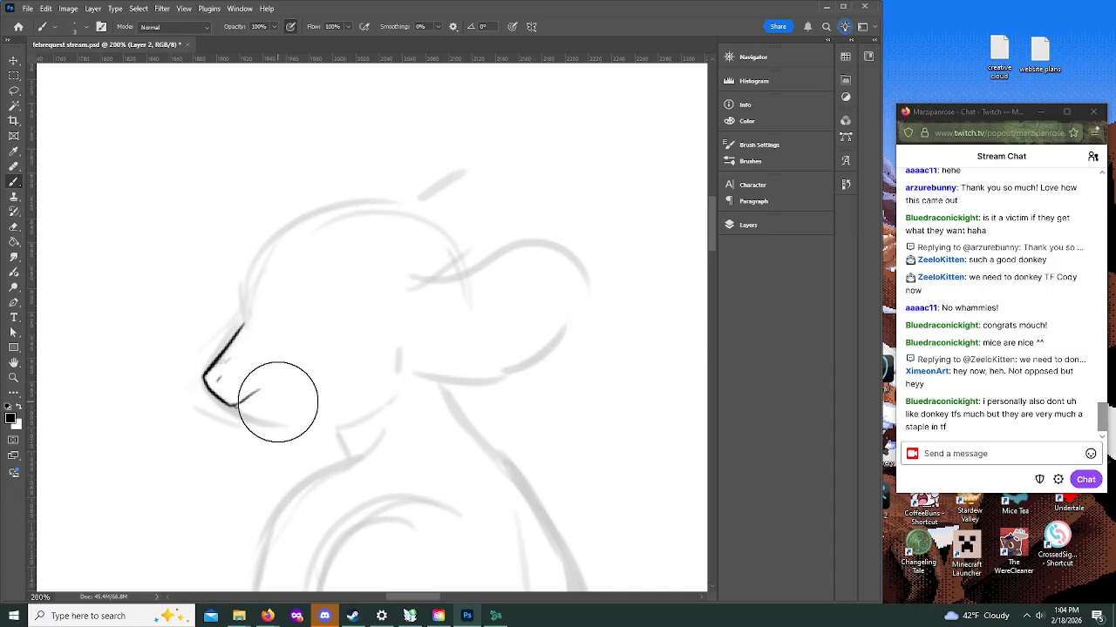
Step: Draw a small curled mouth on the snout and ink the jawline back toward the throat
key(bracketleft)
key(bracketleft)
key(bracketleft)
key(bracketleft)
key(bracketleft)
key(bracketleft)
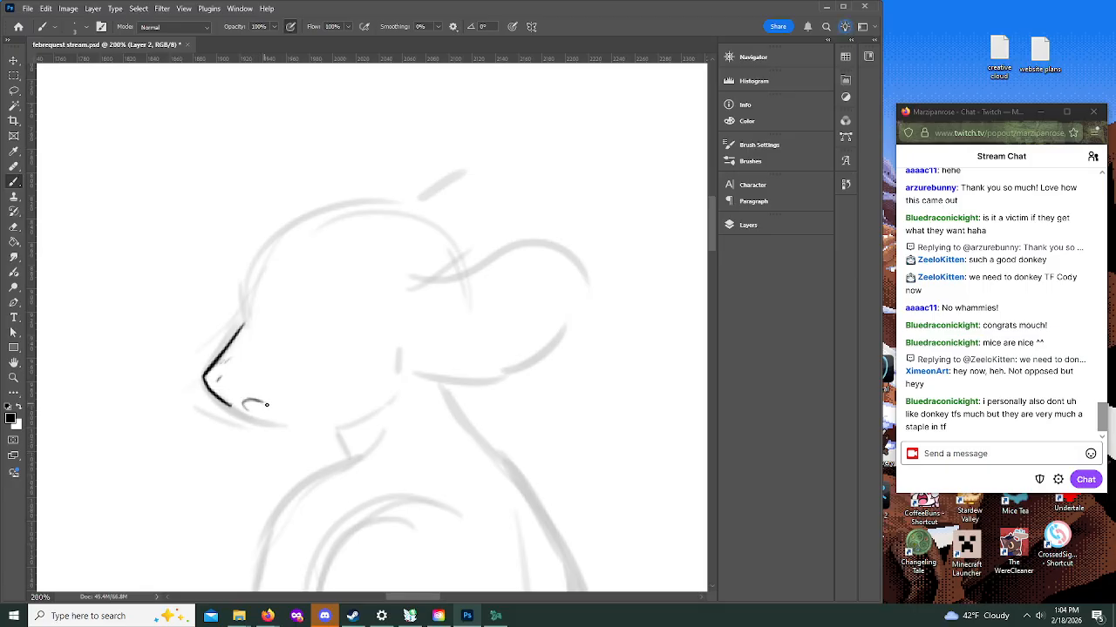
drag(244, 407, 264, 402)
drag(254, 406, 262, 419)
mouse_move(207, 389)
mouse_down()
mouse_move(256, 421)
mouse_move(327, 432)
mouse_up()
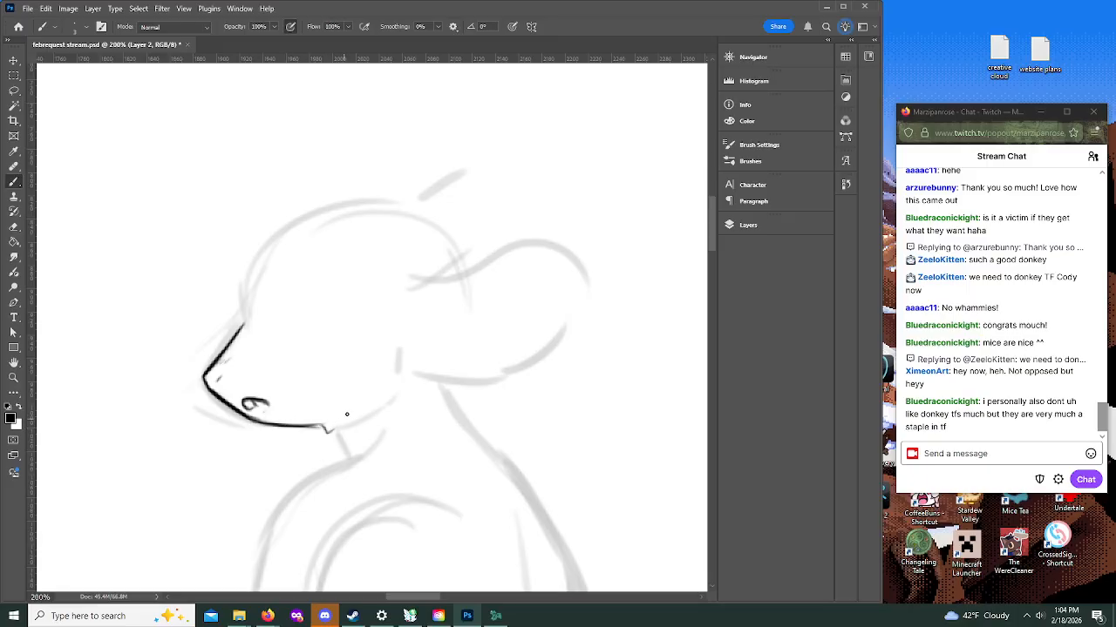
Step: Redo the jawline's rear end with short fur strokes and ink the forehead curve above the snout, darkening the nostril
key(ctrl+z)
mouse_move(314, 425)
mouse_down()
mouse_move(346, 430)
mouse_move(364, 416)
mouse_up()
mouse_move(243, 323)
mouse_down()
mouse_move(241, 291)
mouse_move(243, 300)
mouse_move(268, 242)
mouse_up()
mouse_move(217, 381)
mouse_down()
mouse_move(232, 357)
mouse_move(223, 403)
mouse_up()
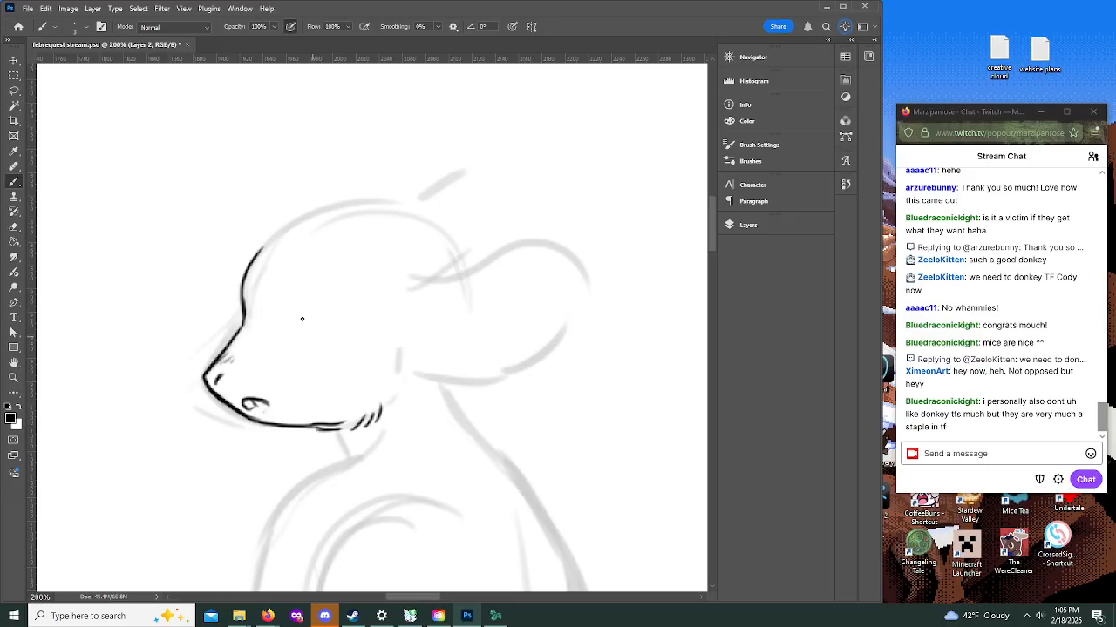
Step: Draw the eye's upper lid as a short thick arc and check it against the whole head
mouse_move(289, 329)
mouse_down()
mouse_move(326, 310)
mouse_move(302, 302)
mouse_move(273, 317)
mouse_move(302, 313)
mouse_move(279, 306)
mouse_move(302, 304)
mouse_move(280, 316)
mouse_move(318, 307)
mouse_move(284, 321)
mouse_up()
click(14, 377)
click(90, 26)
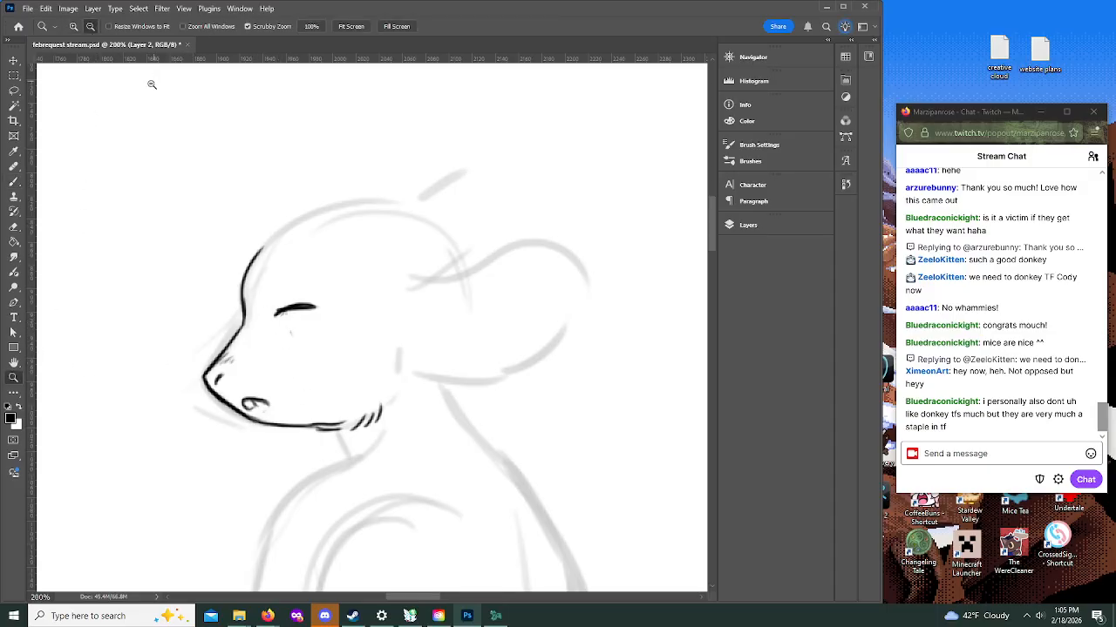
click(351, 358)
key(b)
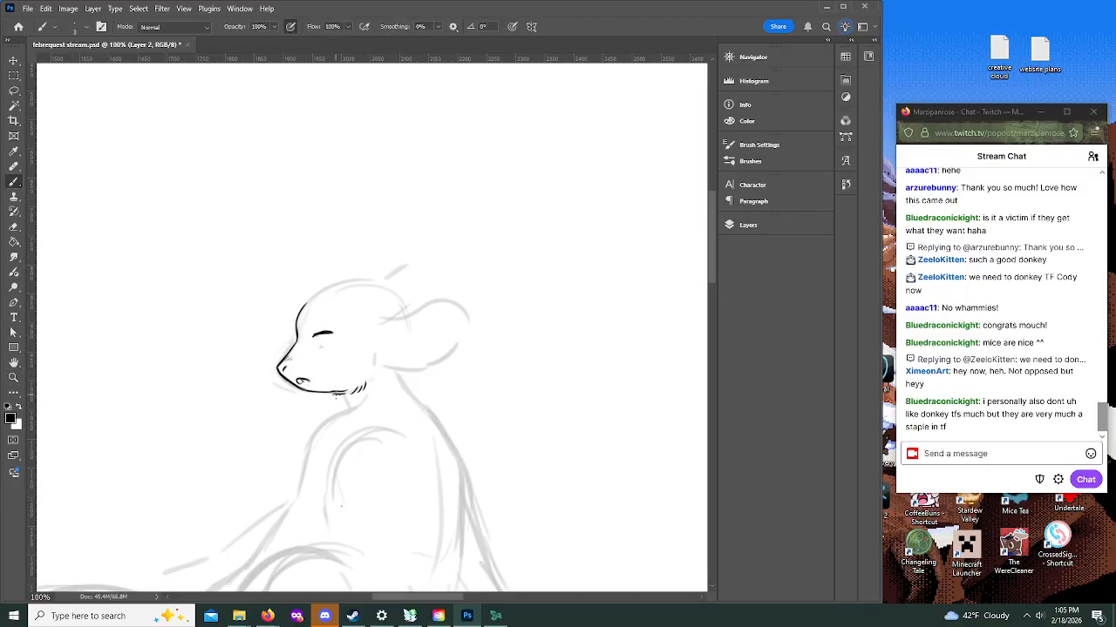
click(13, 377)
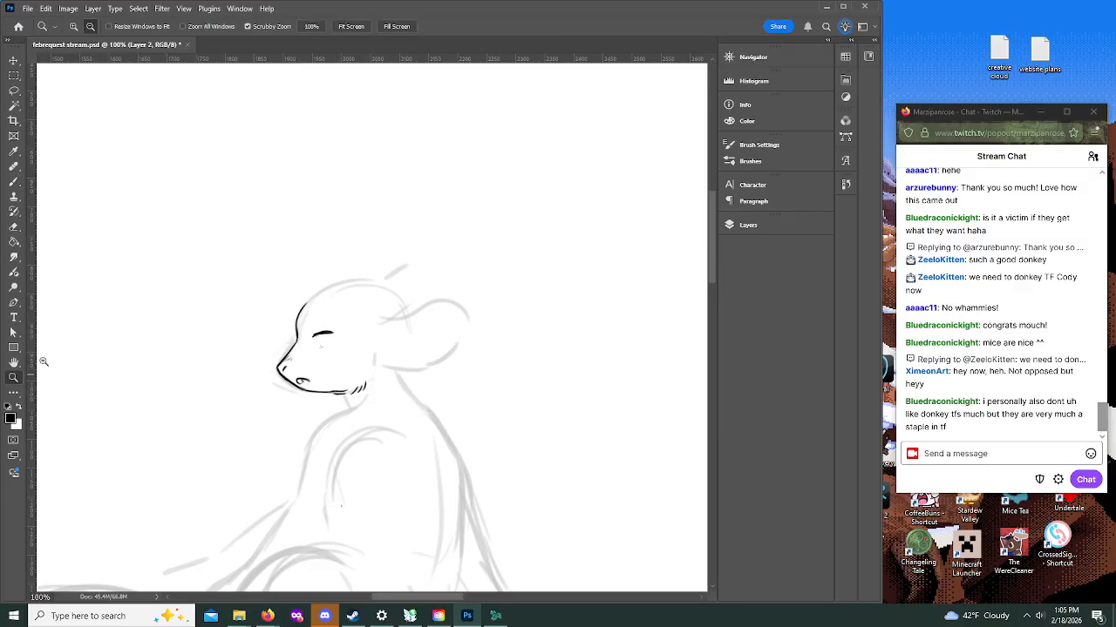
click(322, 317)
click(73, 26)
click(343, 341)
click(346, 345)
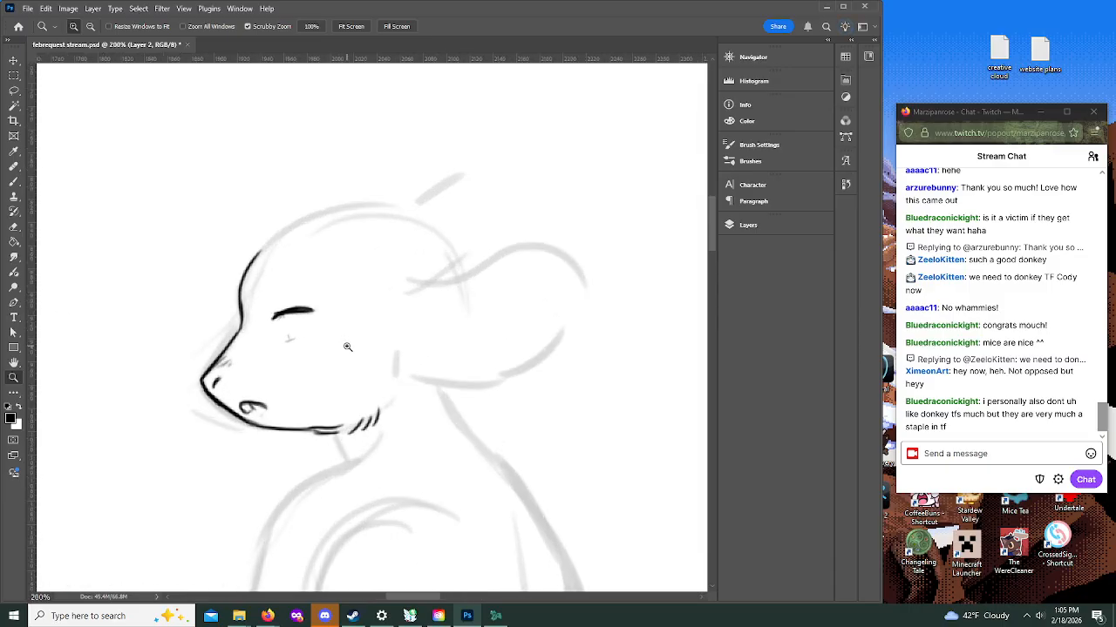
Step: Draw the iris beneath the upper lid and thicken the lid with pointed lashes at both ends
click(13, 181)
mouse_move(272, 318)
mouse_down()
mouse_move(324, 315)
mouse_move(281, 329)
mouse_move(306, 340)
mouse_move(308, 326)
mouse_move(291, 330)
mouse_up()
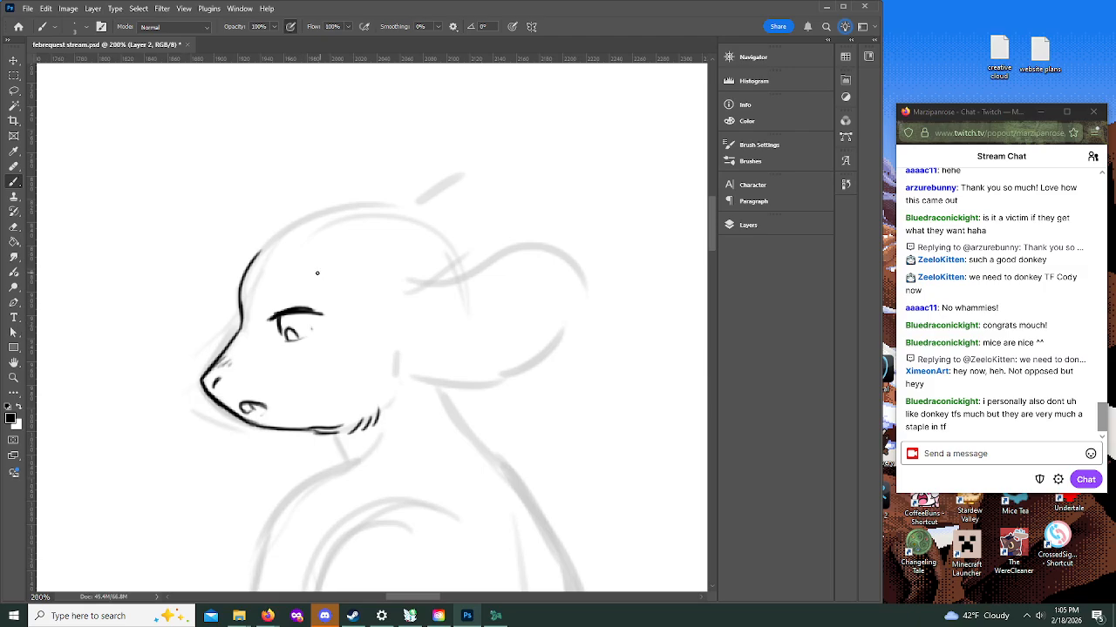
mouse_move(309, 308)
mouse_down()
mouse_move(321, 306)
mouse_move(275, 313)
mouse_up()
drag(283, 306, 323, 308)
mouse_move(276, 301)
mouse_down()
mouse_move(313, 309)
mouse_move(276, 312)
mouse_move(316, 328)
mouse_move(275, 319)
mouse_move(323, 325)
mouse_move(270, 322)
mouse_up()
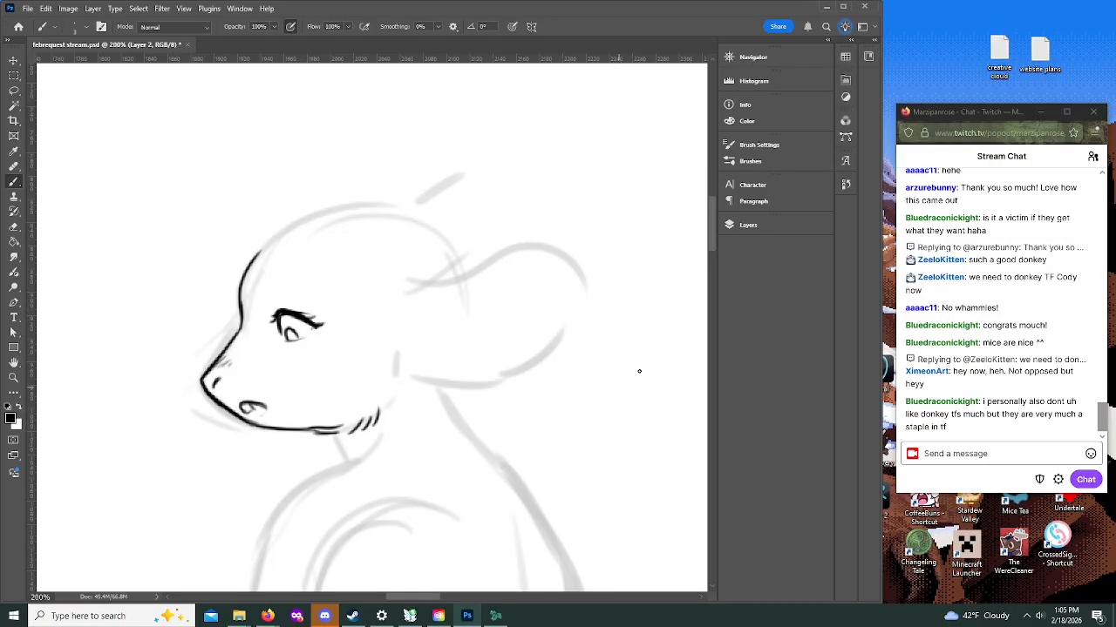
Step: Ink the bangs and jaw-length side locks around the face, with an outer arc of hair above the forehead
scroll(709, 246, up, 3)
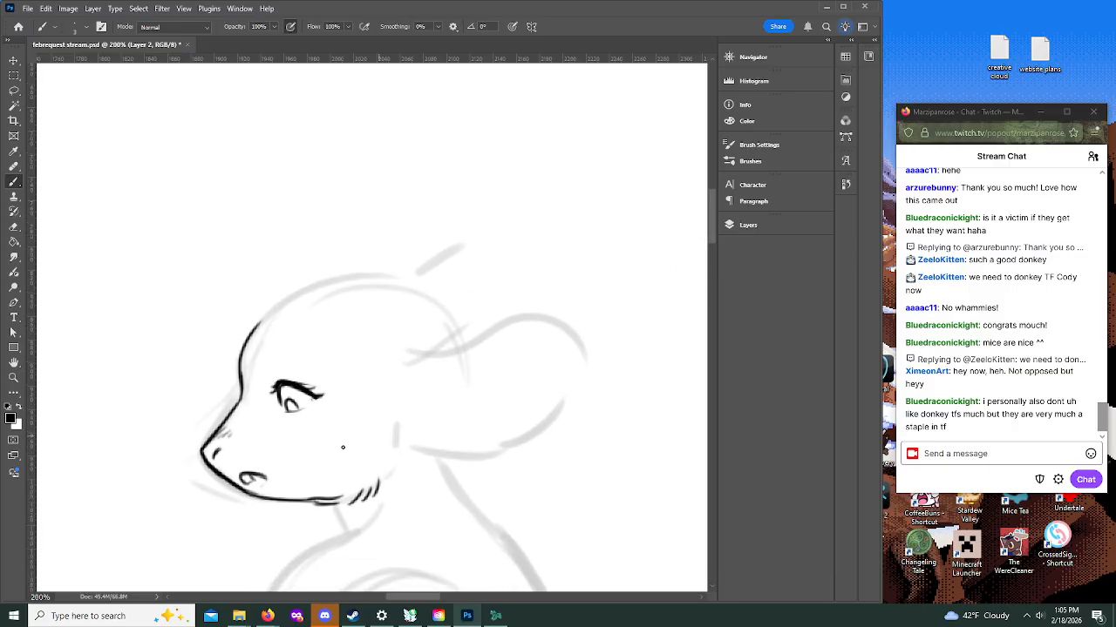
mouse_move(354, 314)
mouse_down()
mouse_move(335, 376)
mouse_move(353, 433)
mouse_up()
mouse_move(332, 334)
mouse_down()
mouse_move(343, 413)
mouse_move(371, 458)
mouse_move(346, 480)
mouse_up()
mouse_move(361, 429)
mouse_down()
mouse_move(377, 477)
mouse_move(366, 506)
mouse_move(384, 422)
mouse_move(395, 475)
mouse_move(392, 350)
mouse_up()
mouse_move(293, 319)
mouse_down()
mouse_move(303, 384)
mouse_move(322, 385)
mouse_up()
drag(331, 329, 319, 373)
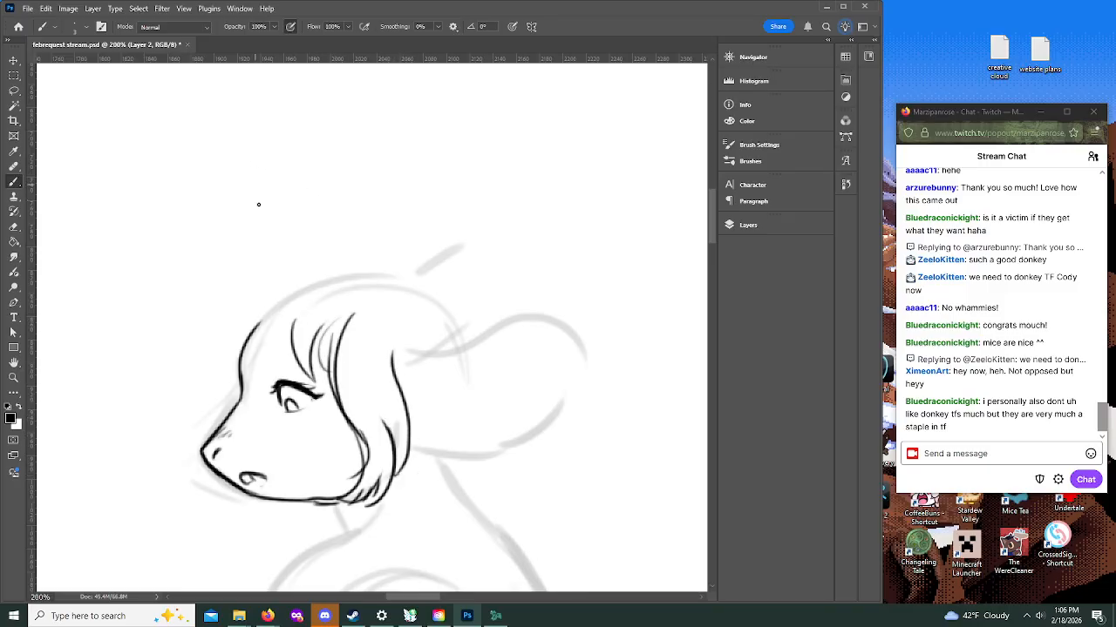
drag(352, 243, 225, 356)
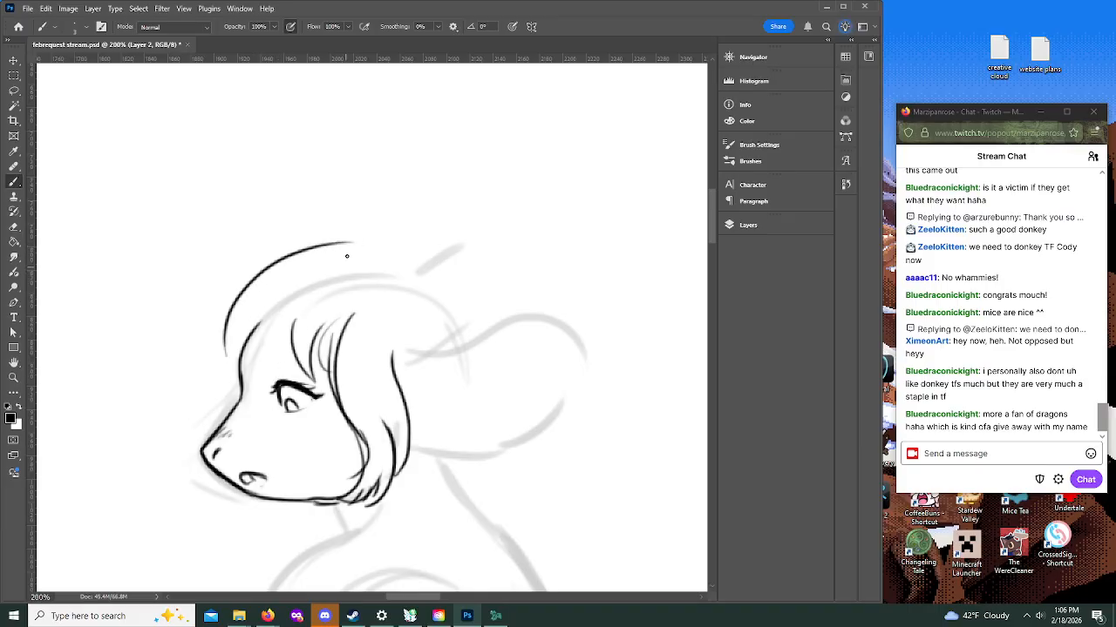
Step: Ink the large rounded ear behind the side hair, redrawing its upper edge and adding small fold strokes at its base
scroll(715, 241, down, 5)
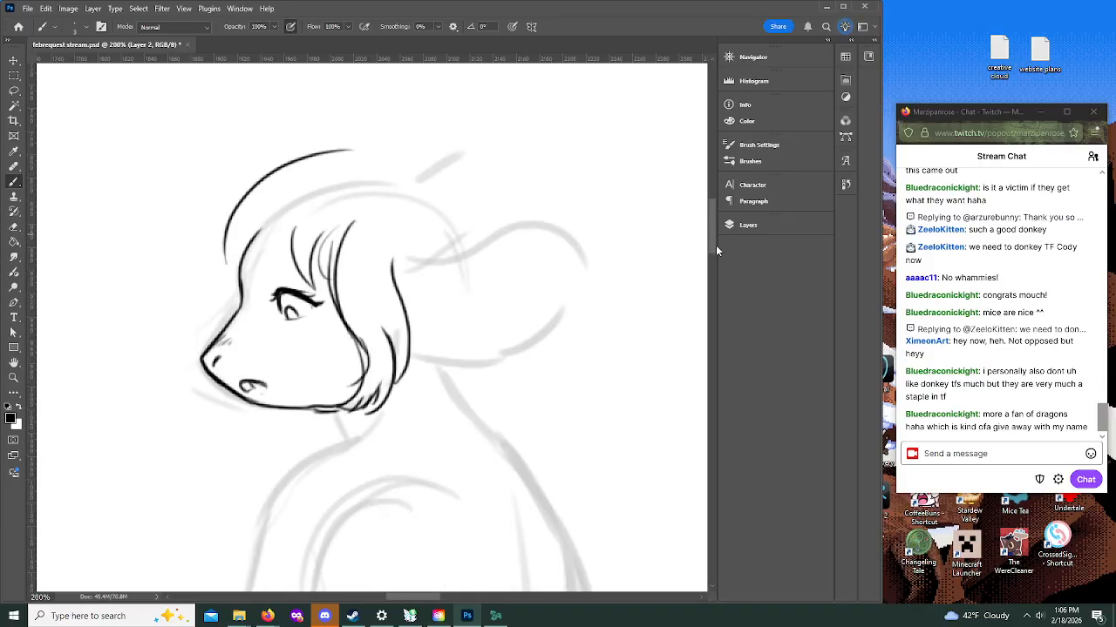
scroll(444, 263, up, 2)
mouse_move(404, 240)
mouse_down()
mouse_move(431, 246)
mouse_move(510, 218)
mouse_up()
key(ctrl+z)
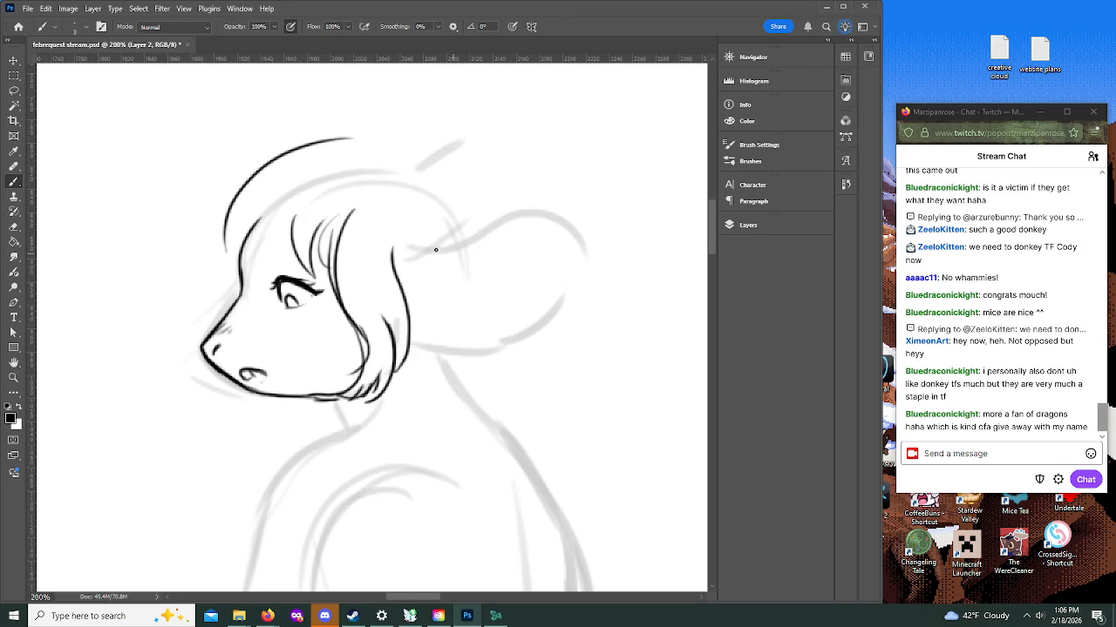
mouse_move(407, 239)
mouse_down()
mouse_move(504, 214)
mouse_move(539, 216)
mouse_move(557, 266)
mouse_move(539, 323)
mouse_move(485, 360)
mouse_move(433, 355)
mouse_move(529, 335)
mouse_move(573, 287)
mouse_move(564, 231)
mouse_move(518, 213)
mouse_move(462, 241)
mouse_up()
key(ctrl+z)
key(ctrl+z)
mouse_move(401, 283)
mouse_down()
mouse_move(455, 263)
mouse_move(461, 239)
mouse_move(542, 235)
mouse_move(542, 338)
mouse_move(434, 351)
mouse_move(507, 355)
mouse_up()
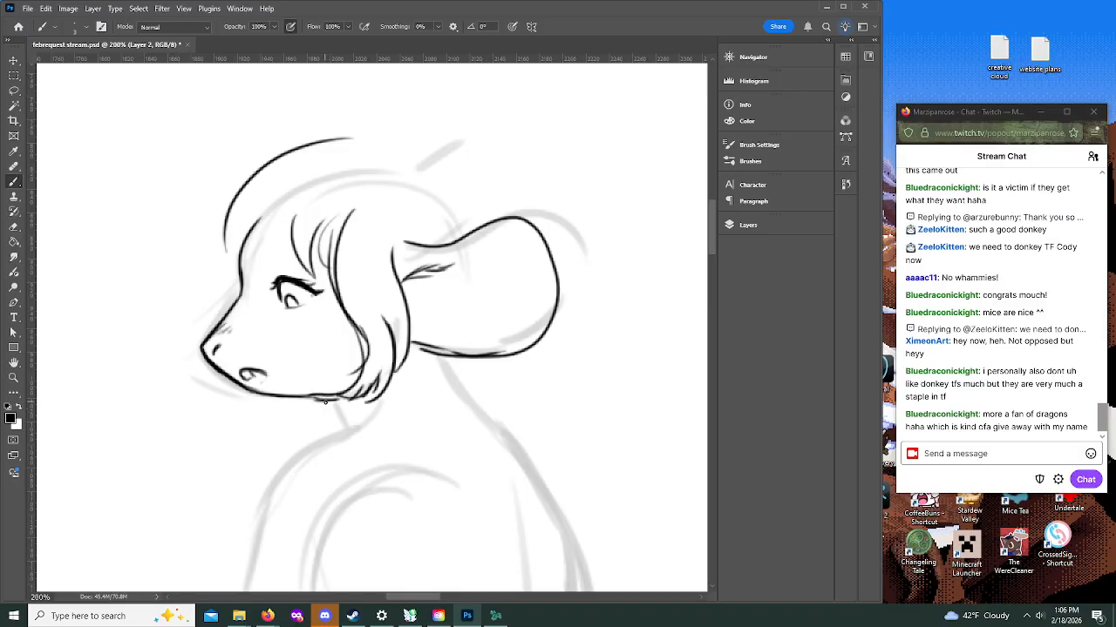
Step: Ink a short neck stroke beneath the jaw, replacing the first attempt, and check the head against the whole figure
mouse_move(327, 398)
mouse_down()
mouse_move(315, 397)
mouse_move(340, 409)
mouse_move(321, 440)
mouse_up()
key(ctrl+z)
key(ctrl+z)
key(ctrl+z)
key(z)
alt+click(446, 375)
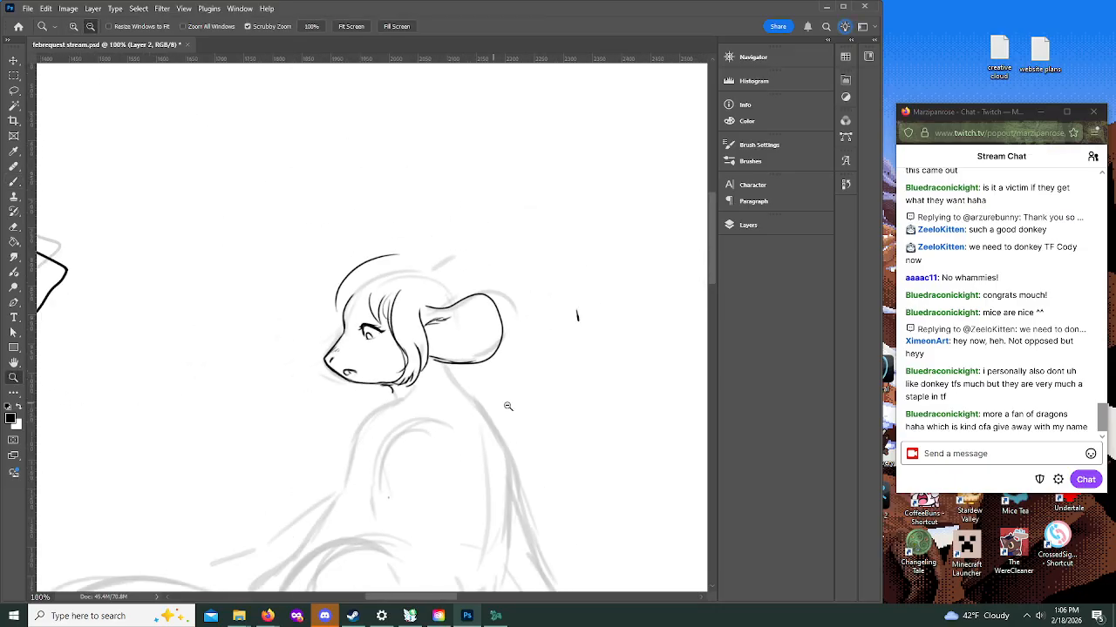
alt+click(502, 405)
click(13, 182)
key(z)
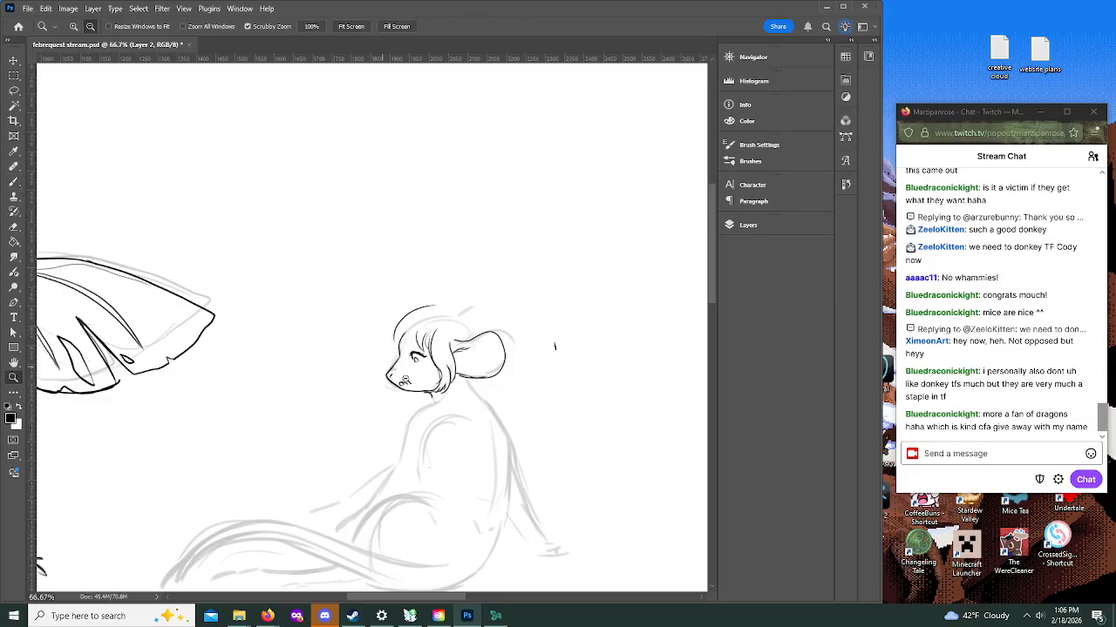
alt+click(422, 390)
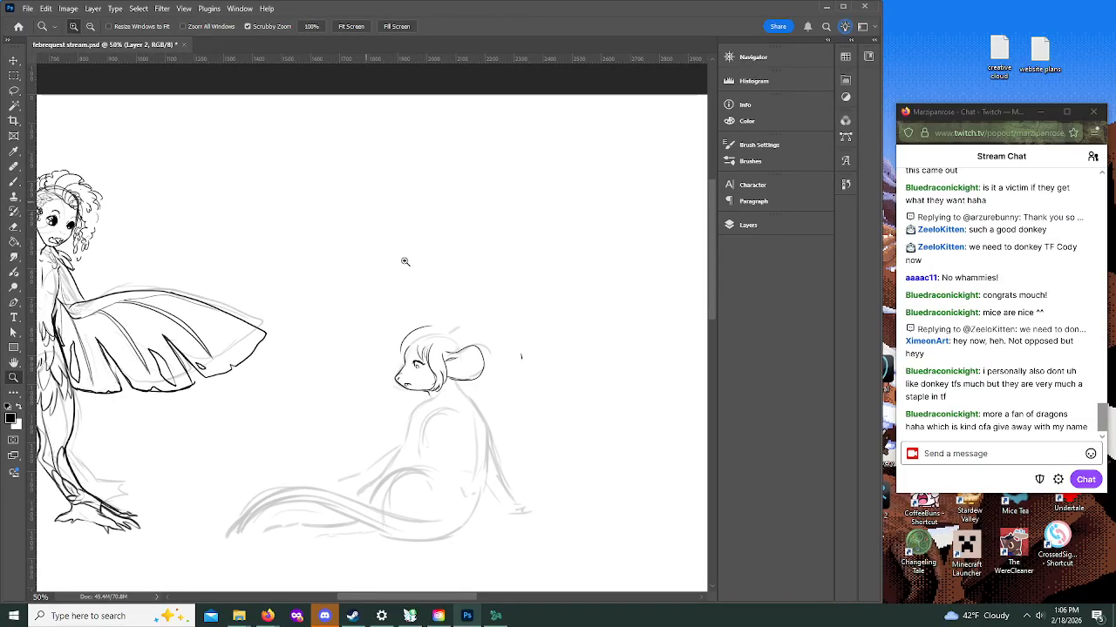
click(418, 381)
click(418, 381)
click(418, 381)
Step: Darken the small oval mouth on the muzzle, add detail lines inside it, and check the head at reduced size
key(b)
mouse_move(365, 402)
mouse_down()
mouse_move(359, 415)
mouse_move(352, 401)
mouse_up()
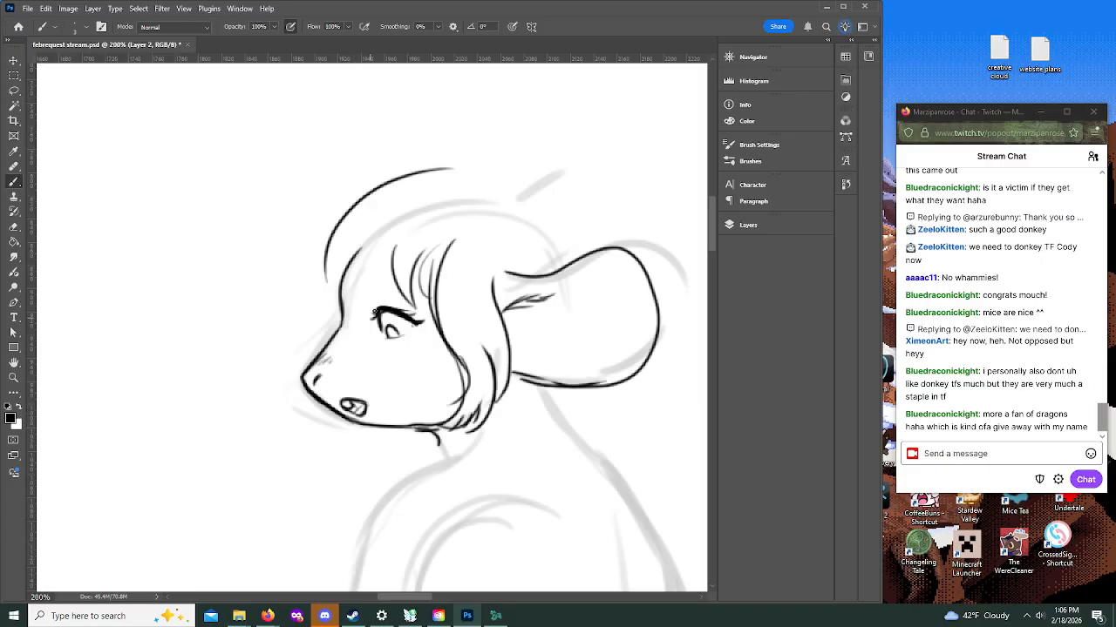
key(z)
click(435, 325)
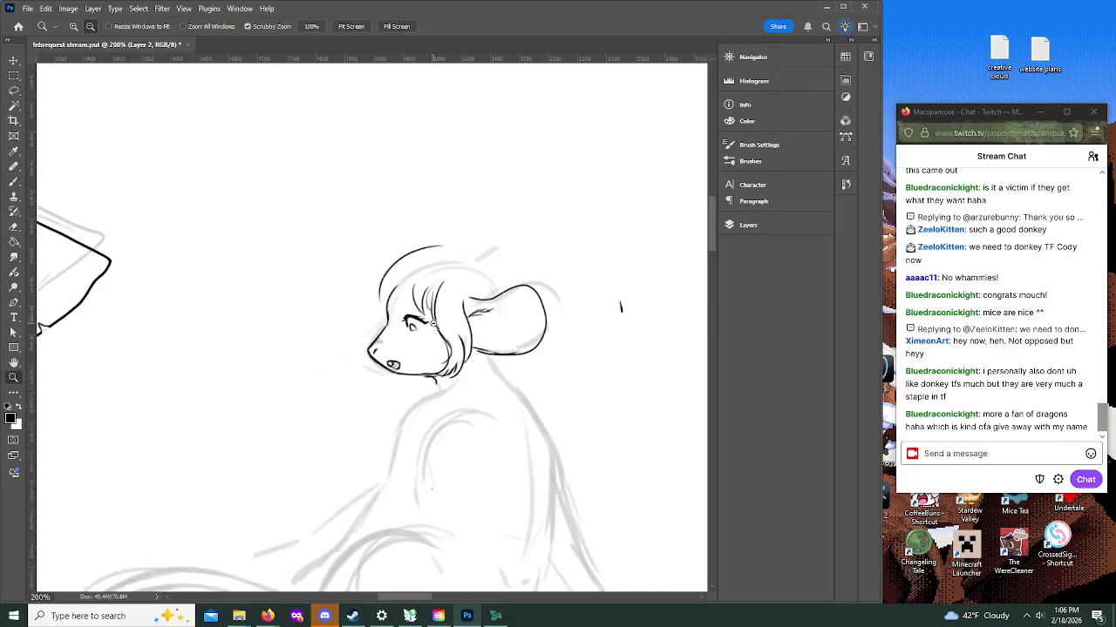
click(462, 364)
drag(366, 598, 384, 598)
Step: Ink the throat strokes and long hair locks hanging behind the ear, ending in pointed tips on the upper back
click(12, 183)
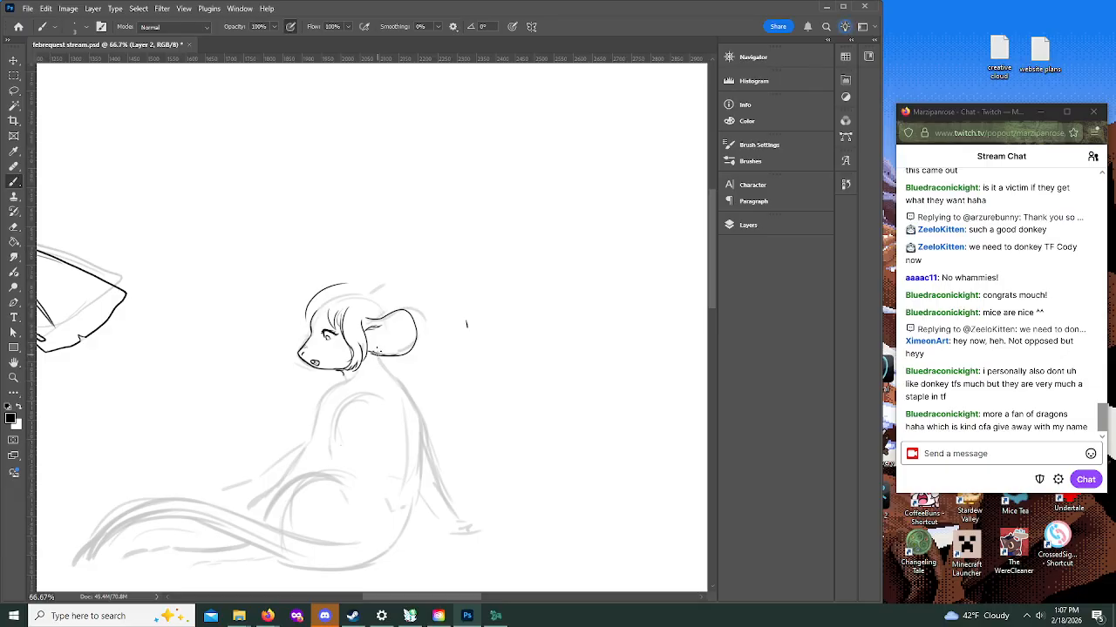
drag(371, 357, 372, 368)
drag(371, 369, 382, 399)
key(ctrl+z)
drag(337, 369, 324, 373)
drag(424, 366, 427, 401)
mouse_move(373, 368)
mouse_down()
mouse_move(360, 385)
mouse_move(367, 411)
mouse_move(435, 447)
mouse_move(429, 394)
mouse_move(448, 406)
mouse_move(427, 355)
mouse_up()
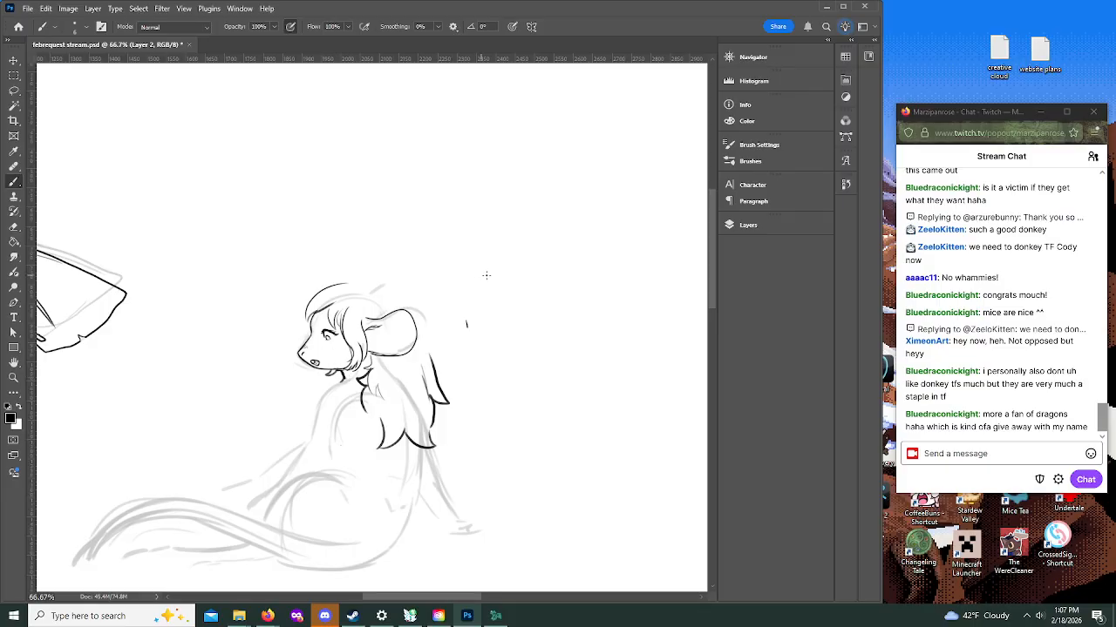
mouse_move(380, 286)
mouse_down()
mouse_move(352, 286)
mouse_move(387, 290)
mouse_move(403, 307)
mouse_up()
key(ctrl+z)
key(ctrl+z)
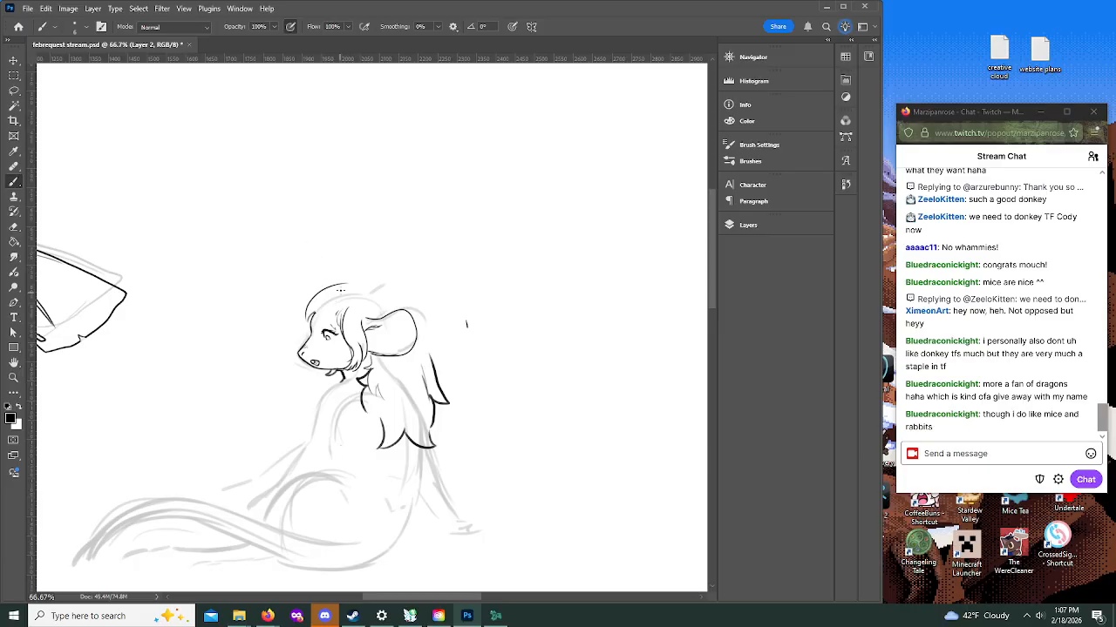
Step: Ink the rounded crown of hair from forehead to ear and the hair's outer back edge, undoing the strokes that cross the ear
mouse_move(330, 305)
mouse_down()
mouse_move(338, 327)
mouse_move(332, 305)
mouse_move(307, 328)
mouse_up()
mouse_move(378, 278)
mouse_down()
mouse_move(421, 315)
mouse_move(436, 359)
mouse_up()
mouse_move(321, 290)
mouse_down()
mouse_move(349, 275)
mouse_move(374, 285)
mouse_move(357, 289)
mouse_move(401, 305)
mouse_up()
mouse_move(359, 275)
mouse_down()
mouse_move(384, 289)
mouse_move(394, 313)
mouse_move(388, 305)
mouse_move(434, 354)
mouse_up()
mouse_move(392, 301)
mouse_down()
mouse_move(437, 365)
mouse_move(447, 392)
mouse_up()
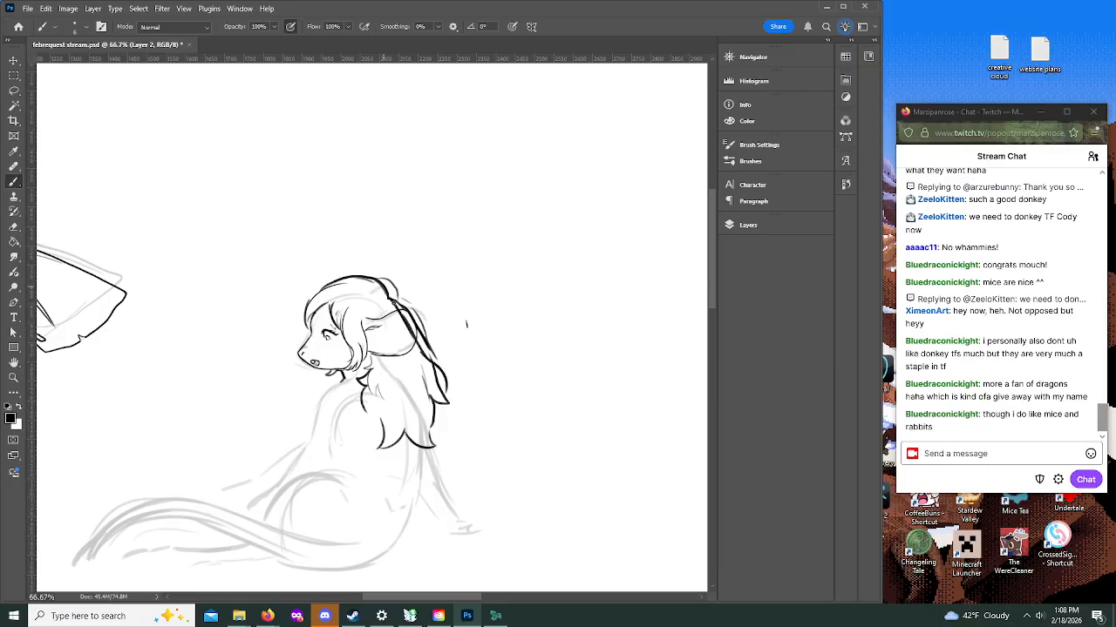
key(ctrl+z)
key(ctrl+z)
key(ctrl+z)
Step: Redraw the hair's front and lower edges on the back as a row of jagged, pointed tufts
mouse_move(366, 352)
mouse_down()
mouse_move(365, 378)
mouse_move(350, 384)
mouse_move(397, 499)
mouse_move(386, 519)
mouse_up()
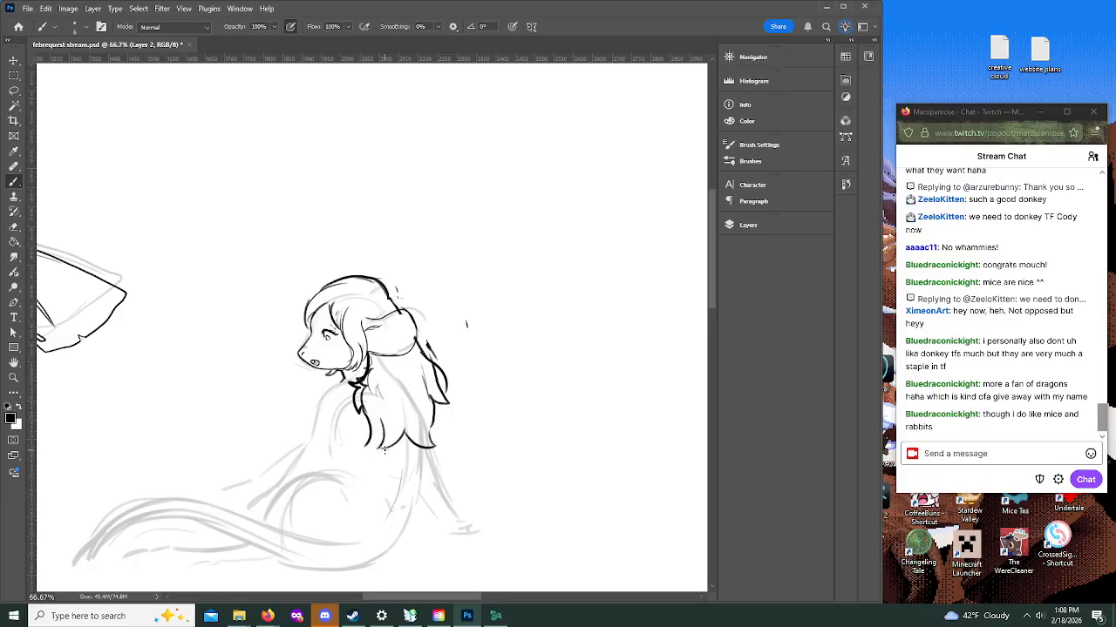
mouse_move(377, 427)
mouse_down()
mouse_move(368, 444)
mouse_move(390, 446)
mouse_move(391, 463)
mouse_move(400, 454)
mouse_up()
mouse_move(364, 386)
mouse_down()
mouse_move(364, 407)
mouse_move(372, 370)
mouse_move(378, 382)
mouse_move(368, 375)
mouse_up()
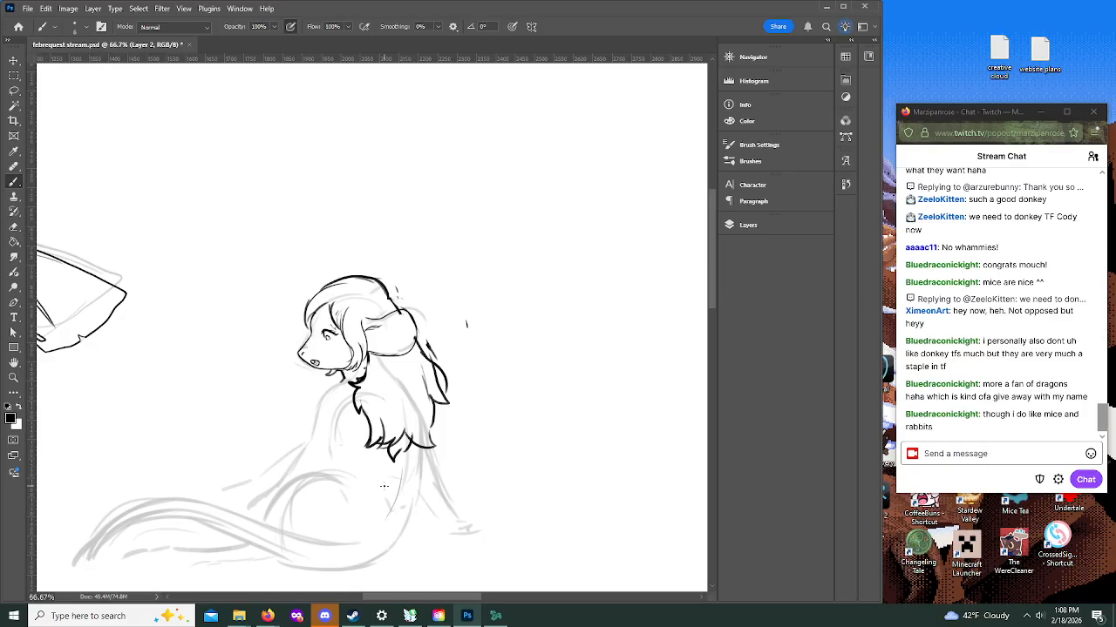
Step: Ink the near shoulder, the furry propping arm with its wrist, the forward arm's contour, and the thigh's upper edge
drag(711, 276, 712, 307)
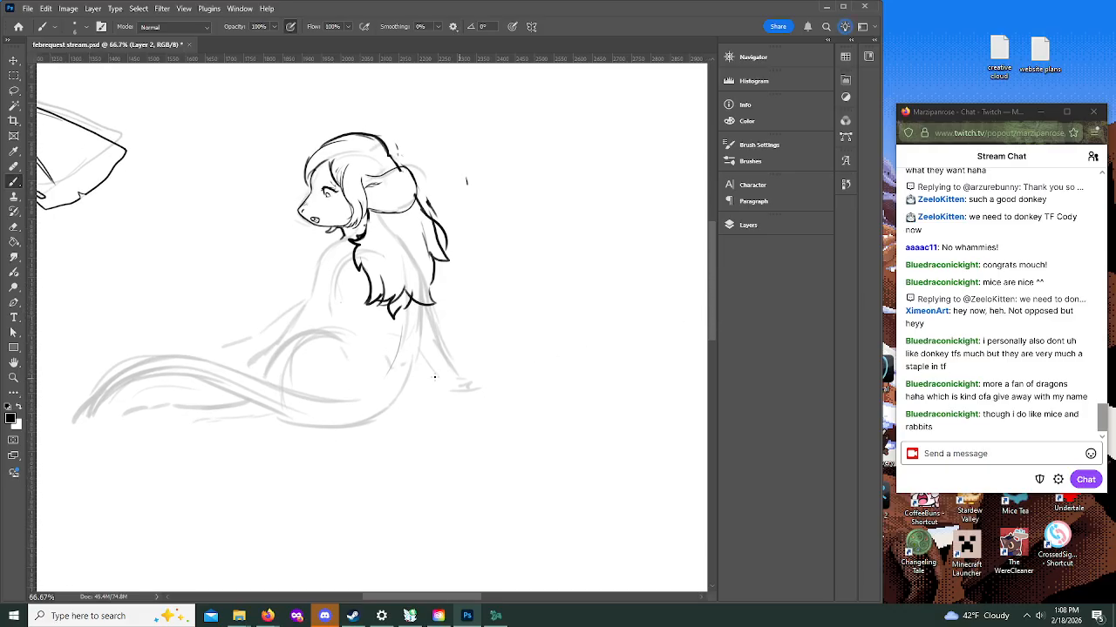
drag(406, 378, 423, 325)
drag(335, 240, 314, 276)
drag(315, 266, 303, 297)
mouse_move(419, 360)
mouse_down()
mouse_move(441, 389)
mouse_move(450, 359)
mouse_move(432, 303)
mouse_up()
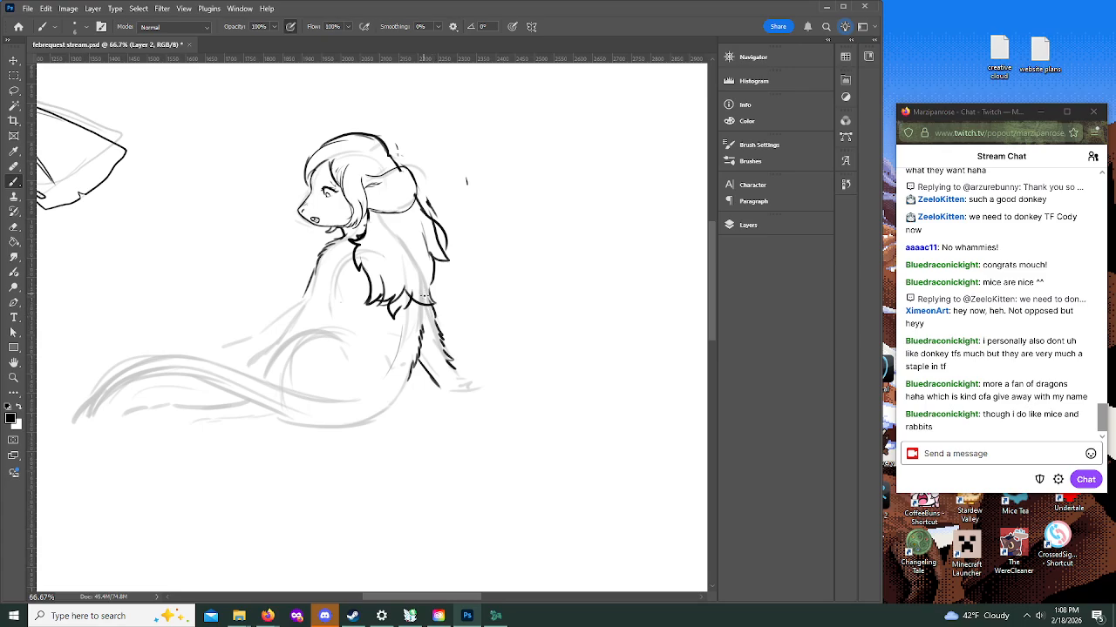
drag(454, 369, 479, 391)
drag(316, 279, 267, 349)
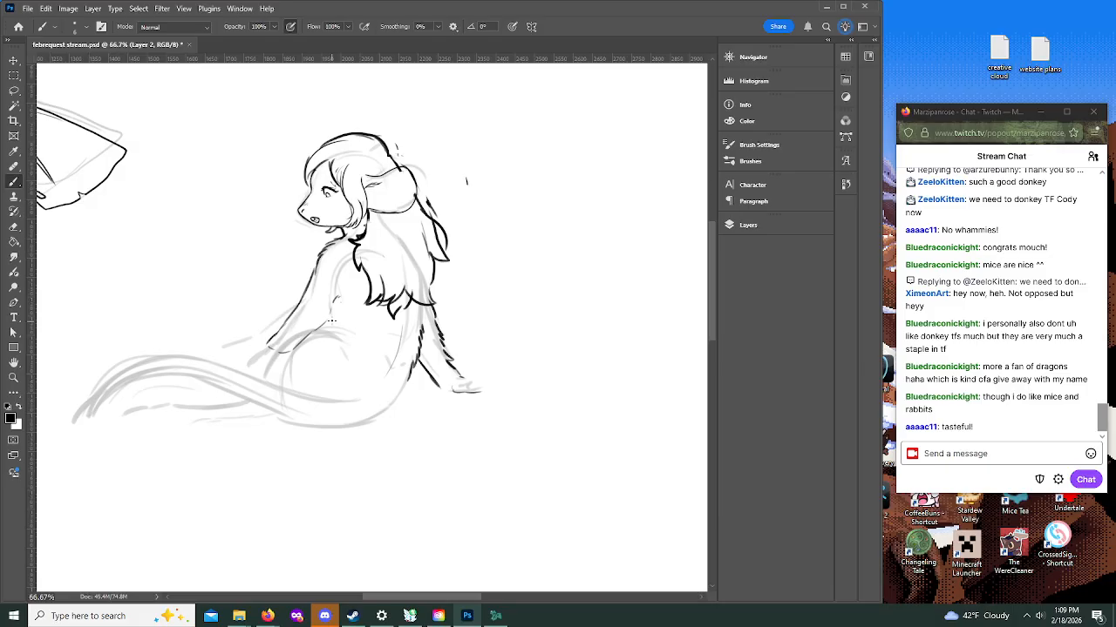
mouse_move(324, 328)
mouse_down()
mouse_move(296, 330)
mouse_move(257, 364)
mouse_up()
Step: Draw an oversized pair of glasses behind the character, with a rectangular lens, a nose pad and two hooked temples
mouse_move(444, 296)
mouse_down()
mouse_move(447, 334)
mouse_move(474, 341)
mouse_up()
mouse_move(440, 296)
mouse_down()
mouse_move(503, 299)
mouse_move(512, 335)
mouse_move(495, 341)
mouse_move(558, 286)
mouse_move(600, 278)
mouse_up()
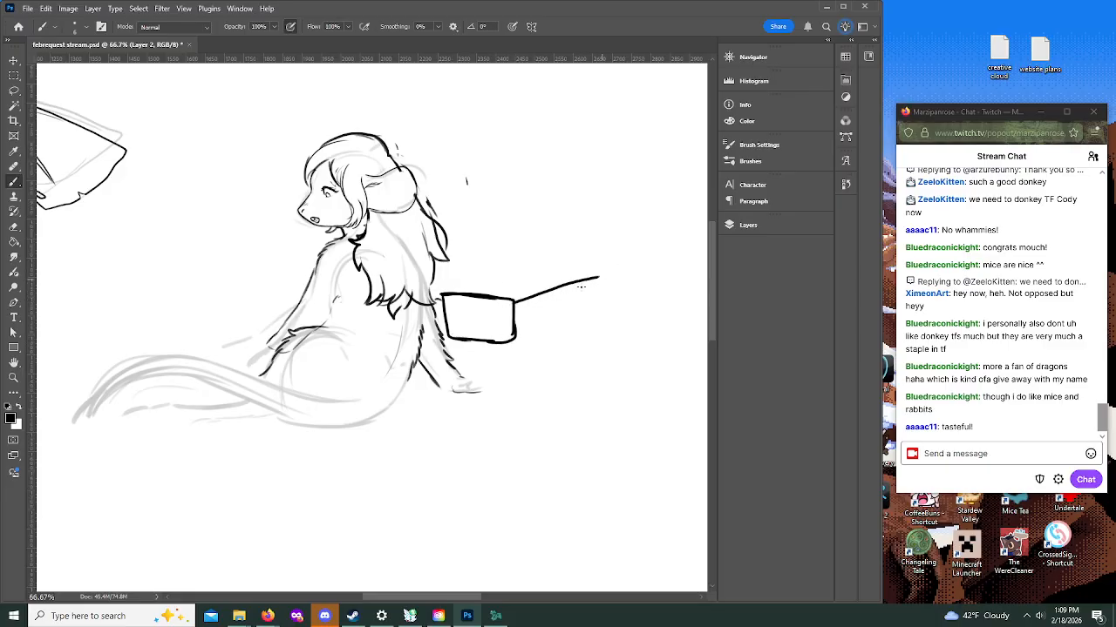
mouse_move(507, 301)
mouse_down()
mouse_move(582, 278)
mouse_move(603, 300)
mouse_up()
drag(432, 303, 448, 321)
mouse_move(441, 255)
mouse_down()
mouse_move(488, 242)
mouse_move(502, 249)
mouse_up()
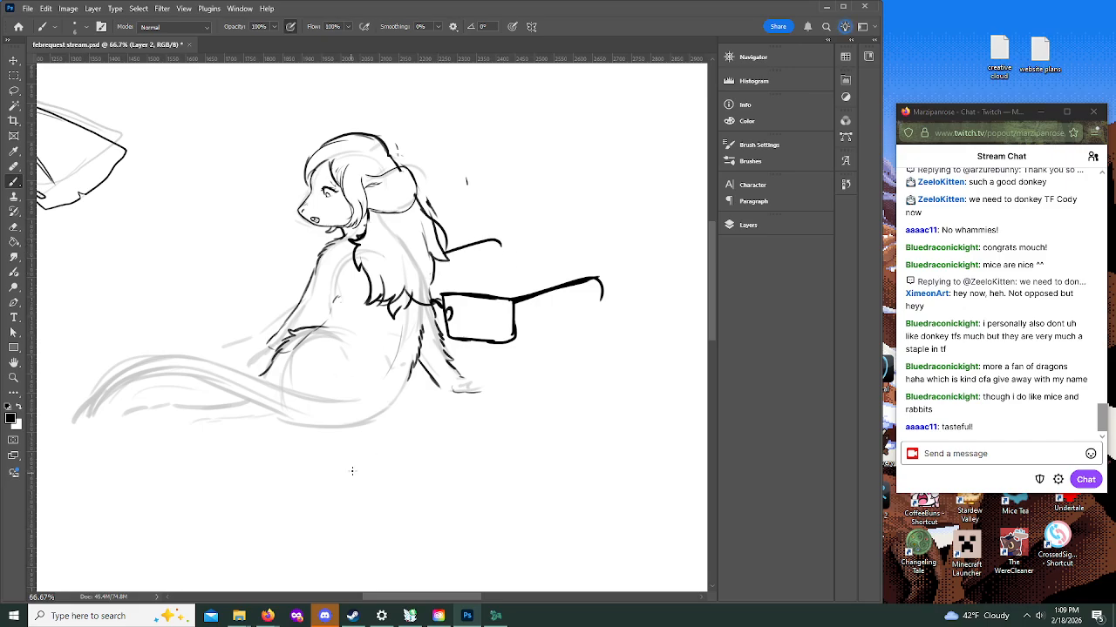
Step: Outline the propping hand's fingers and ink short contour strokes on the lower legs, hip, back and thigh
mouse_move(445, 389)
mouse_down()
mouse_move(463, 379)
mouse_move(454, 397)
mouse_move(481, 397)
mouse_move(471, 384)
mouse_move(497, 396)
mouse_move(483, 382)
mouse_up()
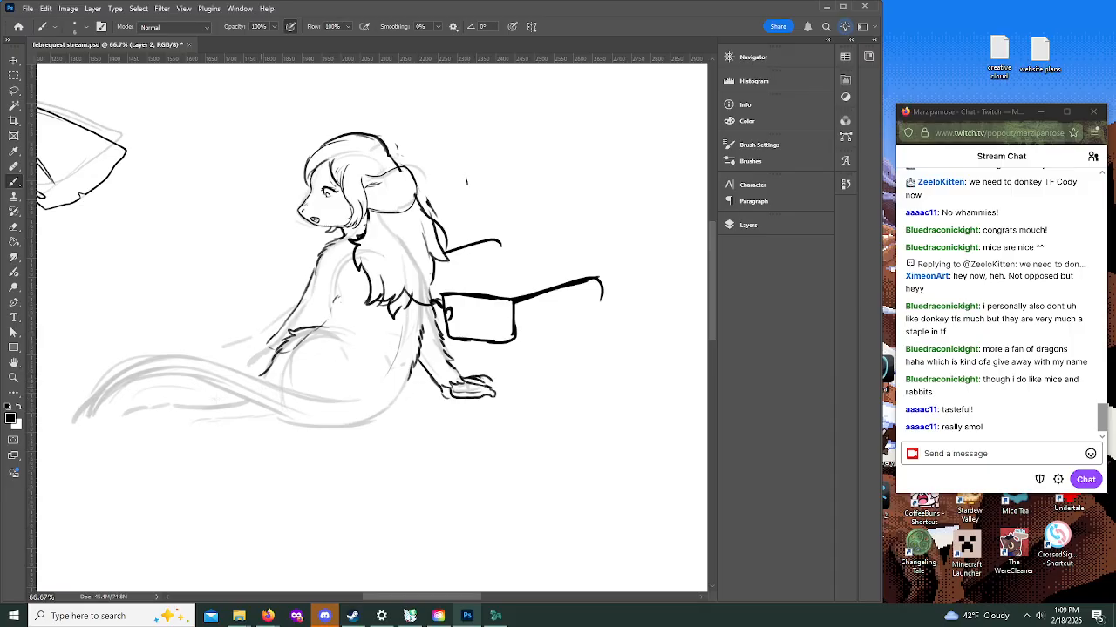
mouse_move(229, 393)
mouse_down()
mouse_move(213, 402)
mouse_move(266, 420)
mouse_up()
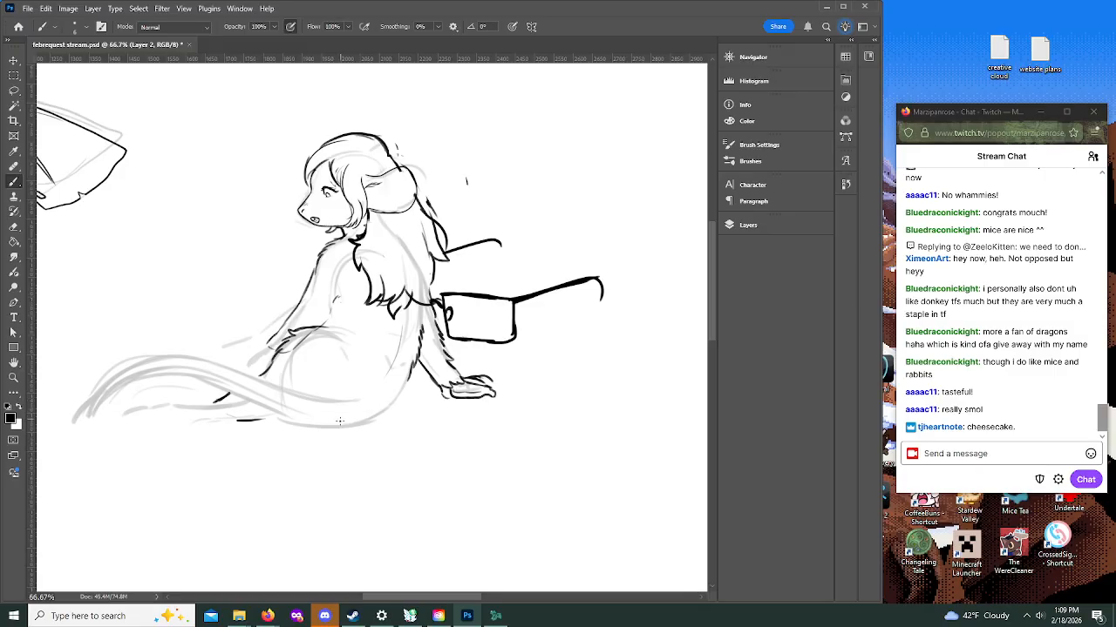
drag(358, 397, 387, 411)
drag(401, 321, 394, 357)
mouse_move(329, 320)
mouse_down()
mouse_move(349, 352)
mouse_move(349, 329)
mouse_up()
key(alt+Tab)
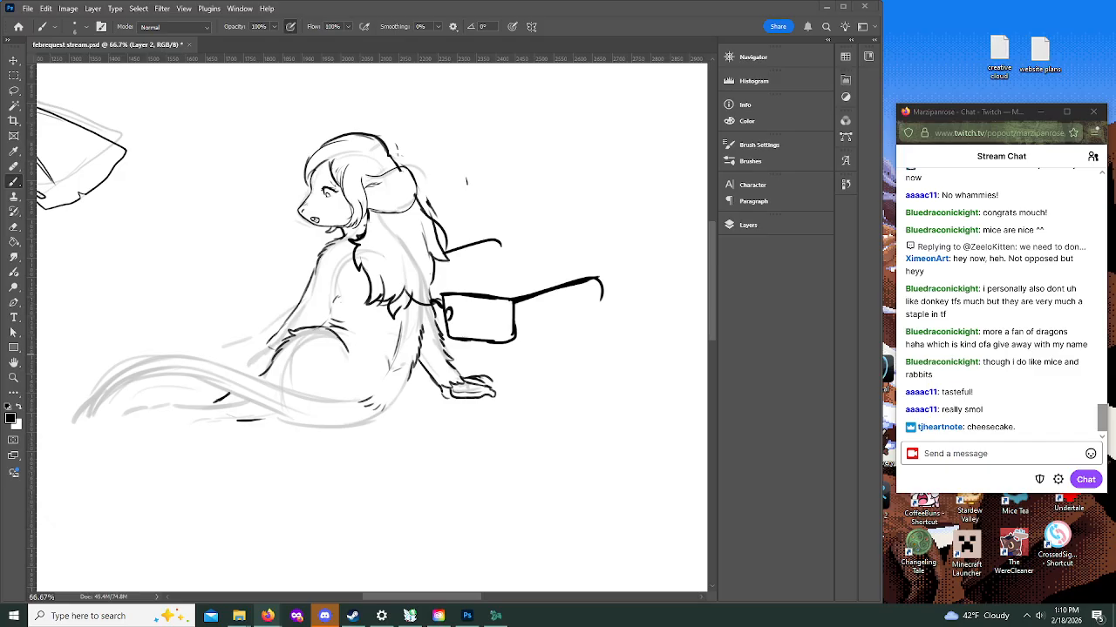
key(alt+Tab)
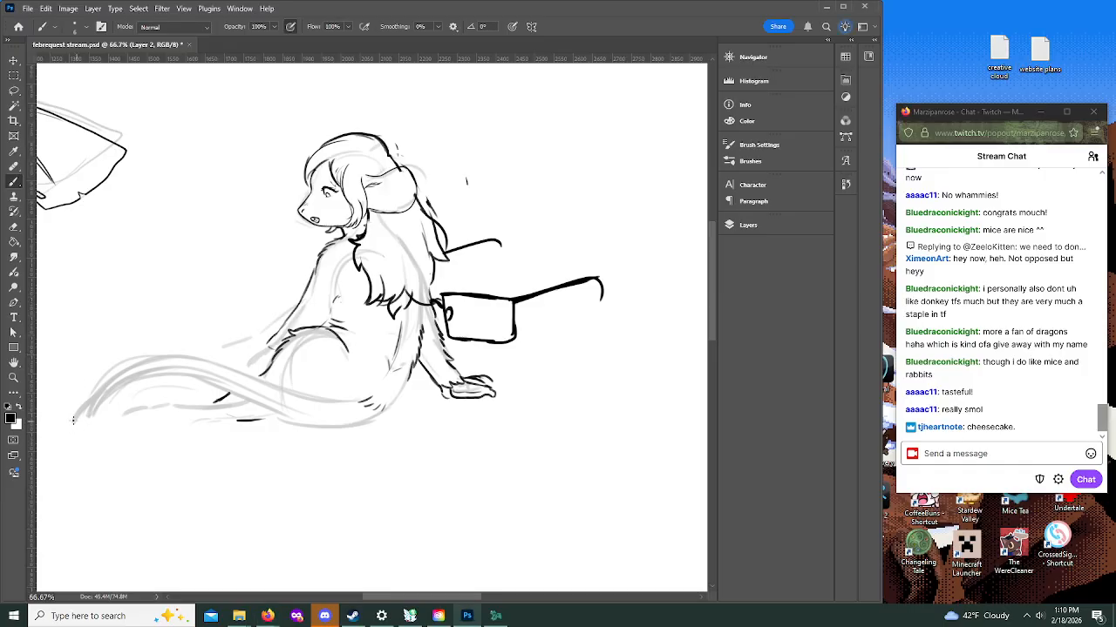
Step: Ink both edges of the long, curved, tapering tail using a rotated canvas view, and restore the upright view
mouse_move(68, 425)
mouse_down()
mouse_move(128, 362)
mouse_move(184, 358)
mouse_move(312, 417)
mouse_up()
key(ctrl+z)
key(r)
mouse_move(258, 292)
mouse_down()
mouse_move(296, 242)
mouse_move(348, 218)
mouse_up()
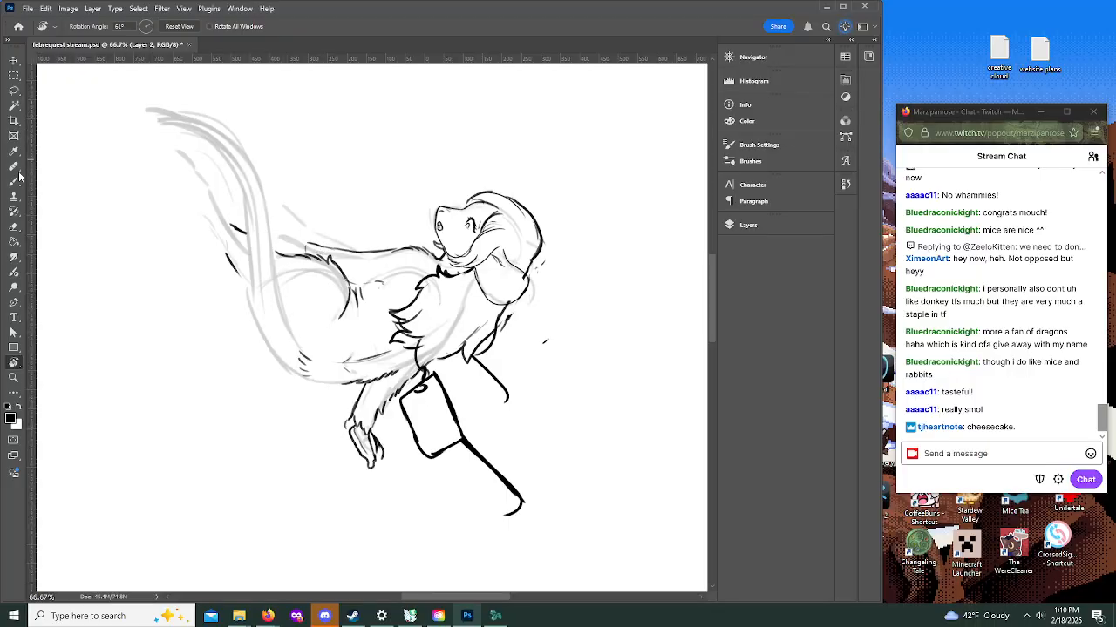
key(b)
mouse_move(147, 108)
mouse_down()
mouse_move(176, 105)
mouse_move(217, 125)
mouse_move(247, 159)
mouse_move(291, 330)
mouse_move(312, 361)
mouse_up()
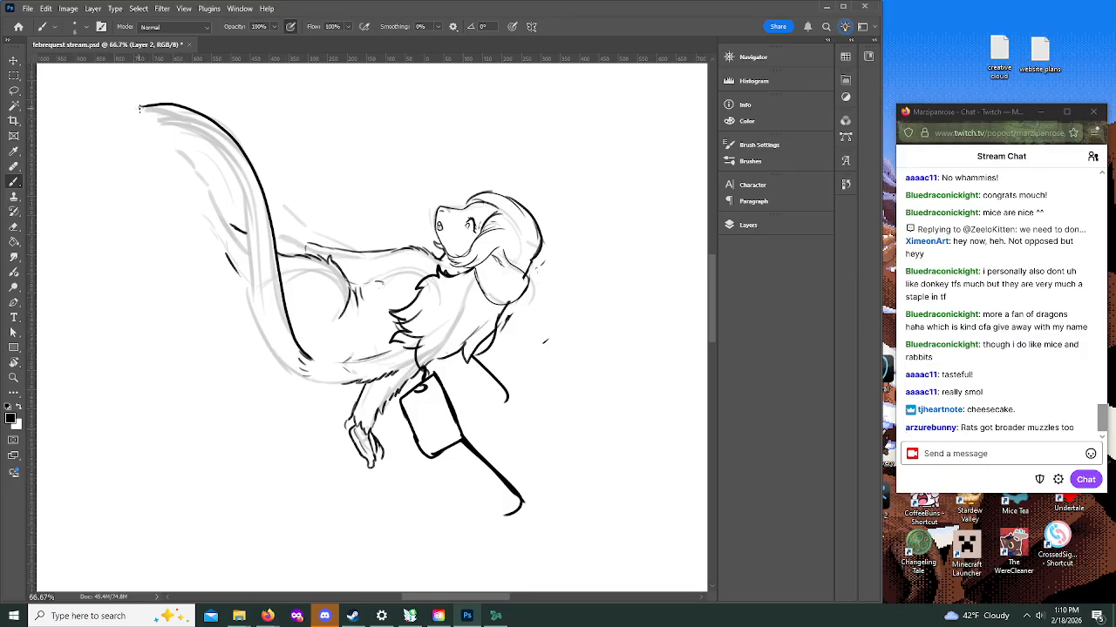
drag(140, 109, 213, 142)
key(ctrl+z)
mouse_move(142, 107)
mouse_down()
mouse_move(208, 134)
mouse_move(167, 116)
mouse_move(213, 141)
mouse_move(243, 206)
mouse_move(263, 300)
mouse_move(301, 373)
mouse_move(310, 359)
mouse_up()
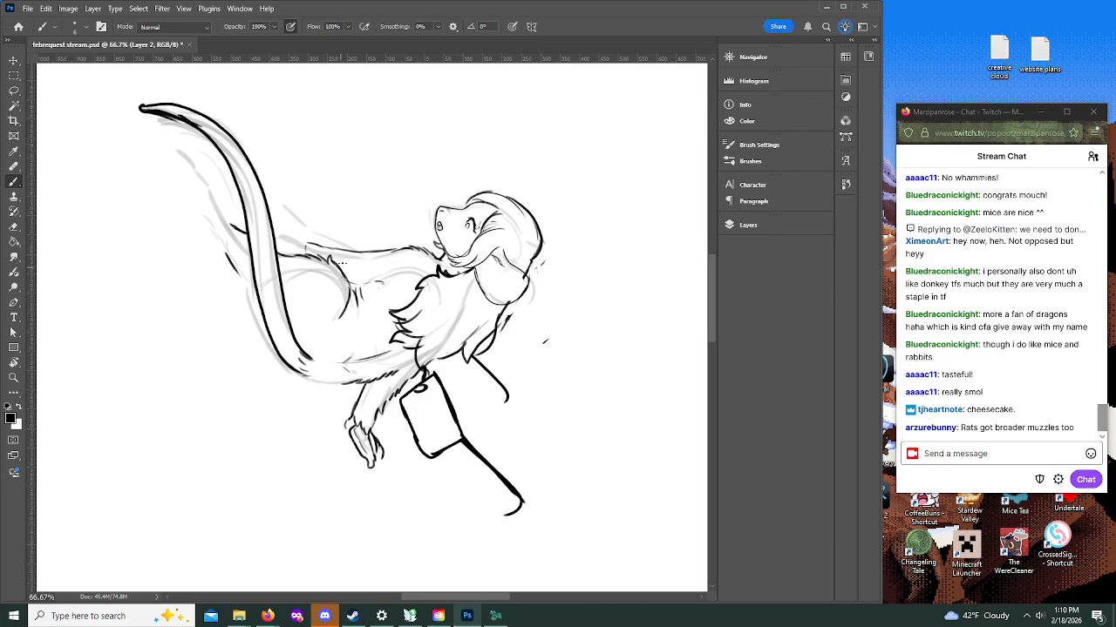
mouse_move(254, 294)
mouse_down()
mouse_move(272, 343)
mouse_move(297, 373)
mouse_up()
key(r)
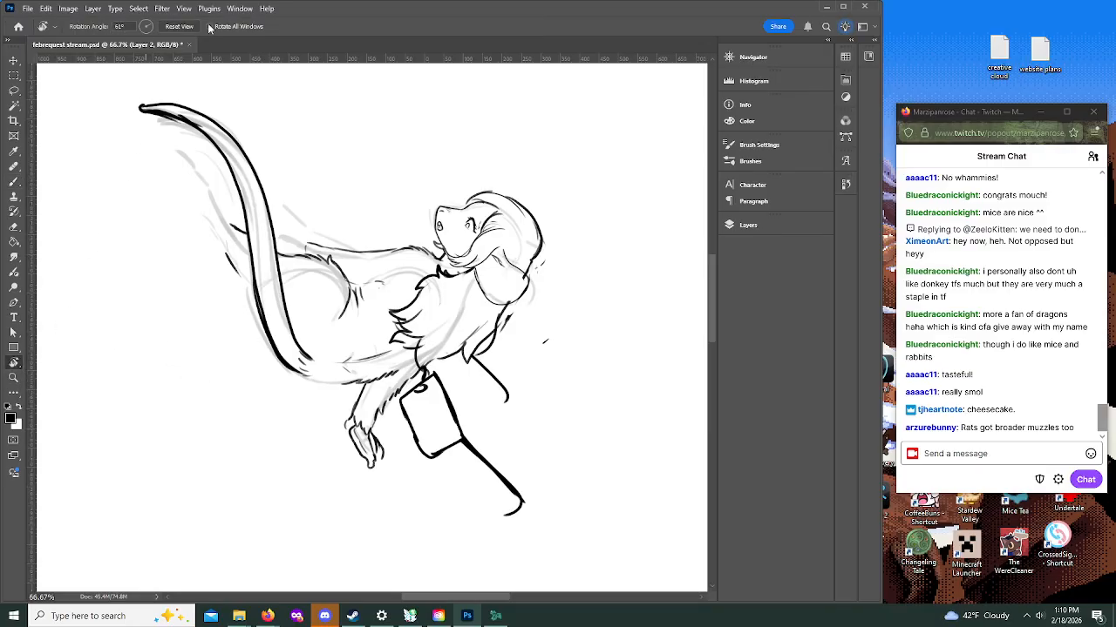
click(181, 27)
Step: Ink the rump at the tail's base, the underside of the legs, and the foot with its clawed toes
key(b)
drag(373, 418, 408, 381)
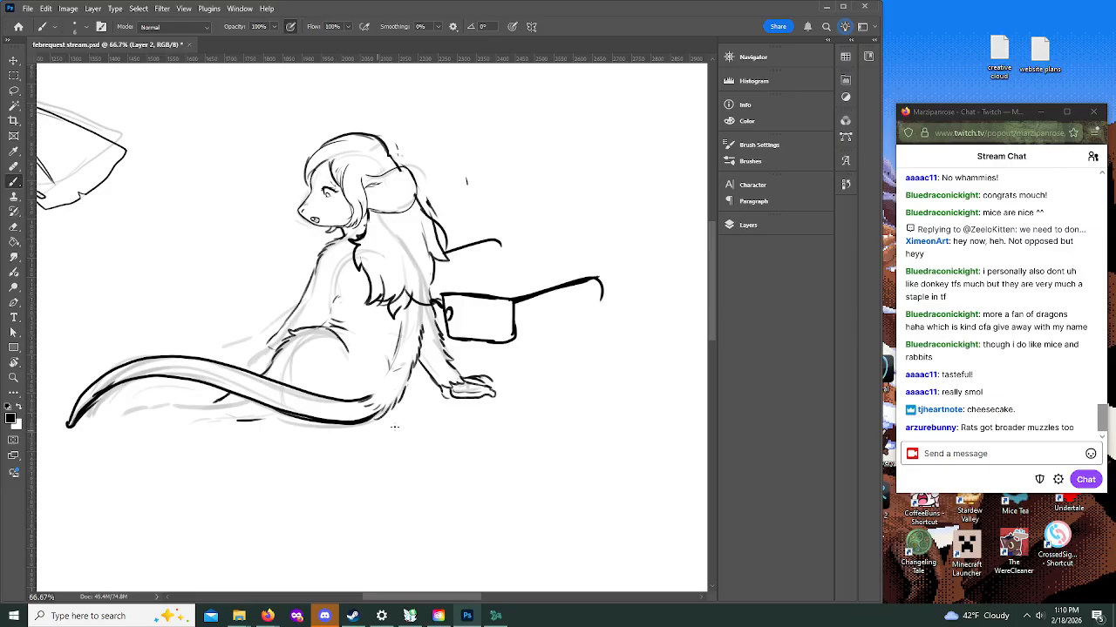
mouse_move(322, 424)
mouse_down()
mouse_move(366, 428)
mouse_move(388, 416)
mouse_up()
mouse_move(132, 399)
mouse_down()
mouse_move(144, 424)
mouse_move(240, 425)
mouse_up()
mouse_move(138, 393)
mouse_down()
mouse_move(252, 398)
mouse_move(127, 394)
mouse_move(144, 405)
mouse_move(121, 404)
mouse_move(143, 409)
mouse_move(123, 416)
mouse_move(150, 418)
mouse_move(132, 431)
mouse_move(152, 421)
mouse_move(146, 393)
mouse_move(152, 402)
mouse_up()
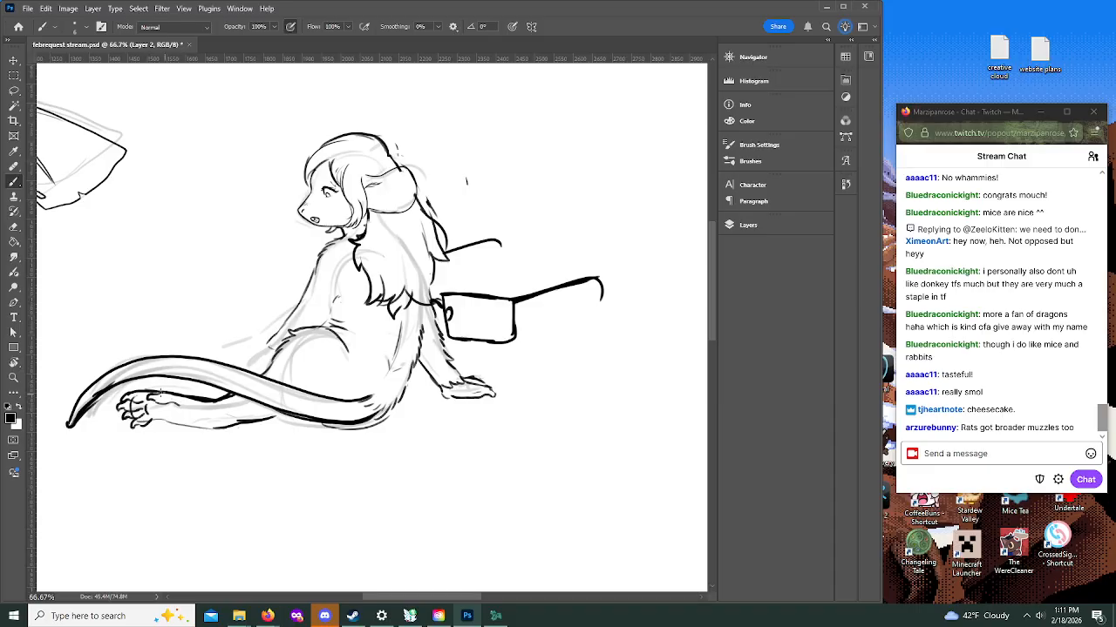
mouse_move(150, 418)
mouse_down()
mouse_move(220, 434)
mouse_move(258, 423)
mouse_move(277, 434)
mouse_move(292, 420)
mouse_move(340, 432)
mouse_up()
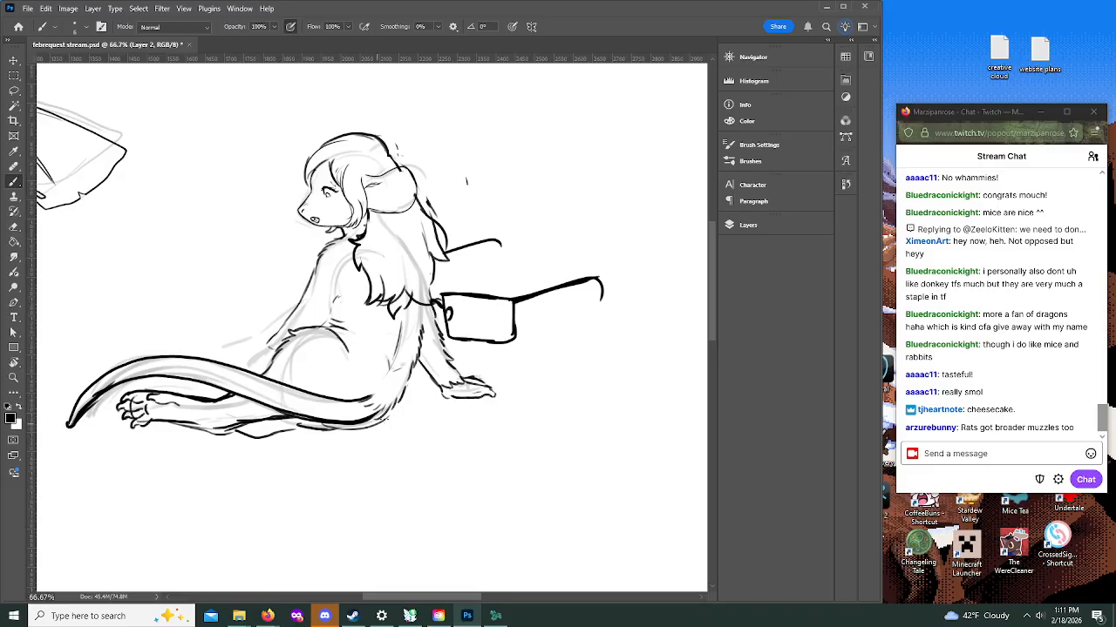
Step: Ink the second leg between the tail and foot and add short fur strokes along the lower legs
mouse_move(155, 378)
mouse_down()
mouse_move(187, 383)
mouse_move(153, 381)
mouse_move(225, 358)
mouse_move(217, 382)
mouse_move(188, 386)
mouse_move(219, 389)
mouse_up()
right_click(296, 366)
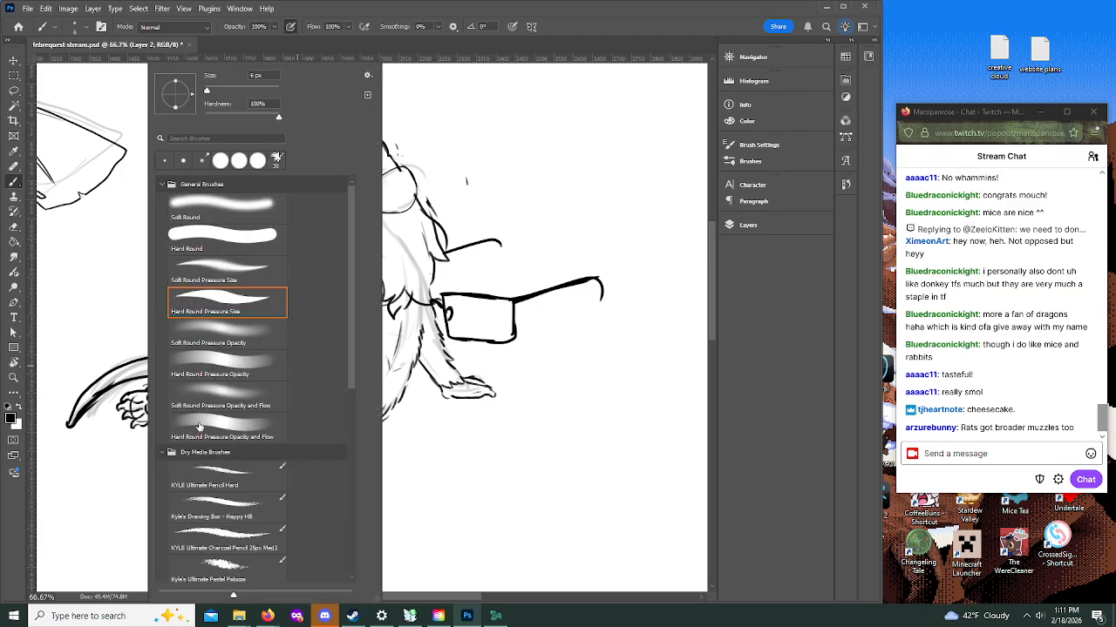
click(546, 7)
mouse_move(186, 427)
mouse_down()
mouse_move(248, 426)
mouse_move(223, 418)
mouse_move(220, 402)
mouse_move(234, 395)
mouse_move(233, 417)
mouse_up()
mouse_move(229, 417)
mouse_down()
mouse_move(242, 423)
mouse_move(225, 406)
mouse_up()
drag(220, 404, 241, 391)
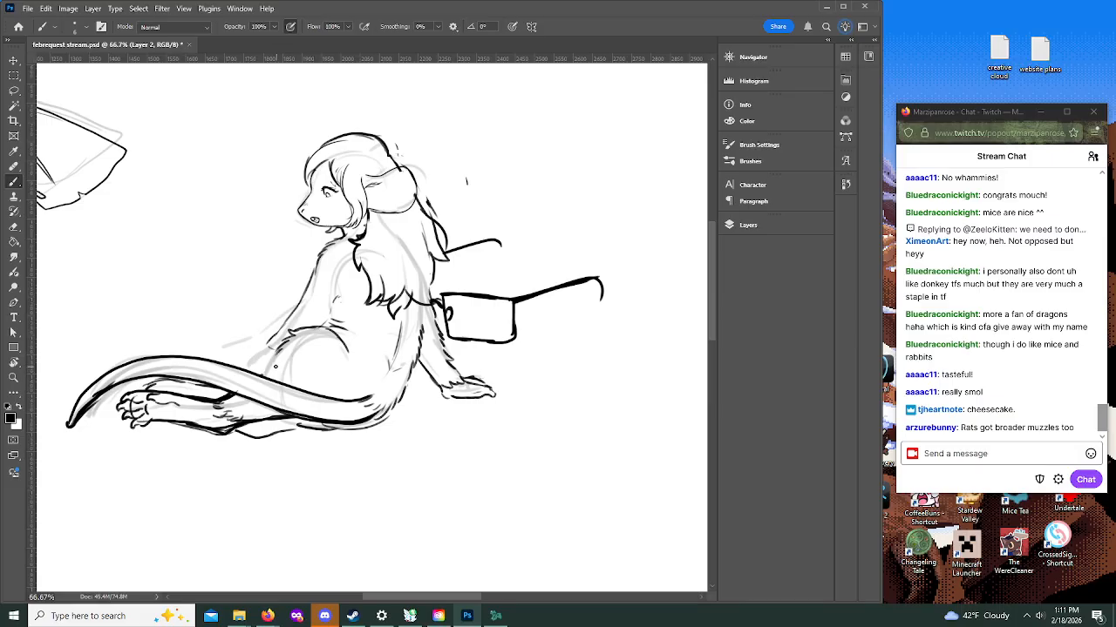
Step: Add short fur strokes along the knee and forearm over the thigh, and undo the most recent ones
drag(261, 364, 252, 375)
drag(264, 356, 258, 361)
mouse_move(271, 348)
mouse_down()
mouse_move(264, 356)
mouse_move(277, 347)
mouse_up()
drag(268, 338, 243, 353)
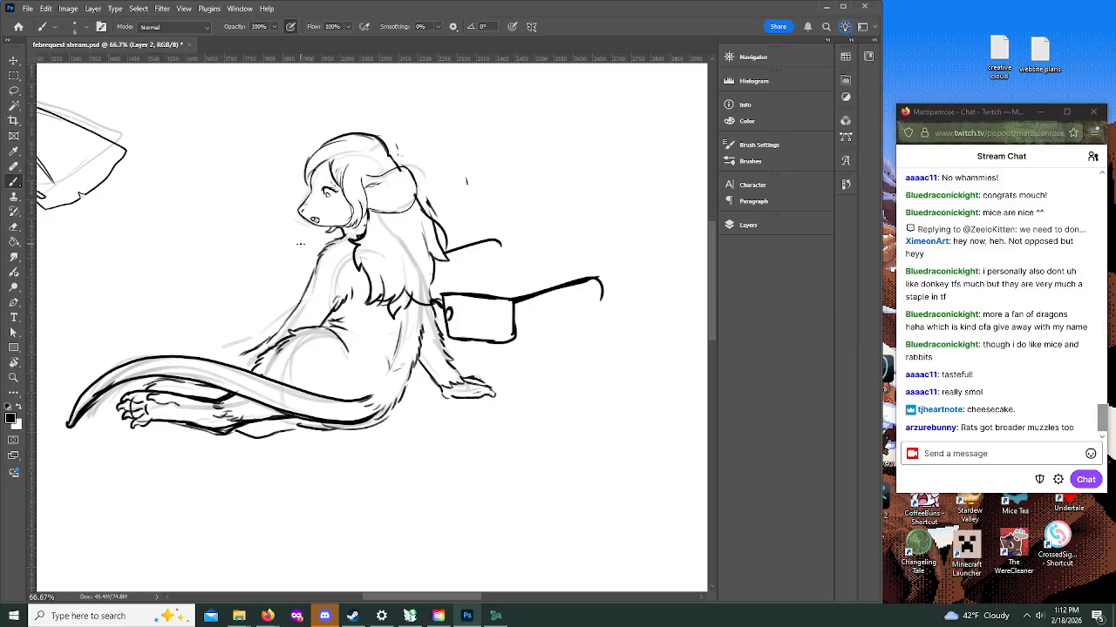
key(ctrl+z)
key(ctrl+z)
key(ctrl+z)
Step: Ink the forward forearm resting across the leg, with a fingered hand over the tail and furry upper edges
mouse_move(199, 361)
mouse_down()
mouse_move(220, 351)
mouse_move(244, 351)
mouse_move(224, 370)
mouse_move(255, 360)
mouse_move(241, 341)
mouse_move(315, 309)
mouse_up()
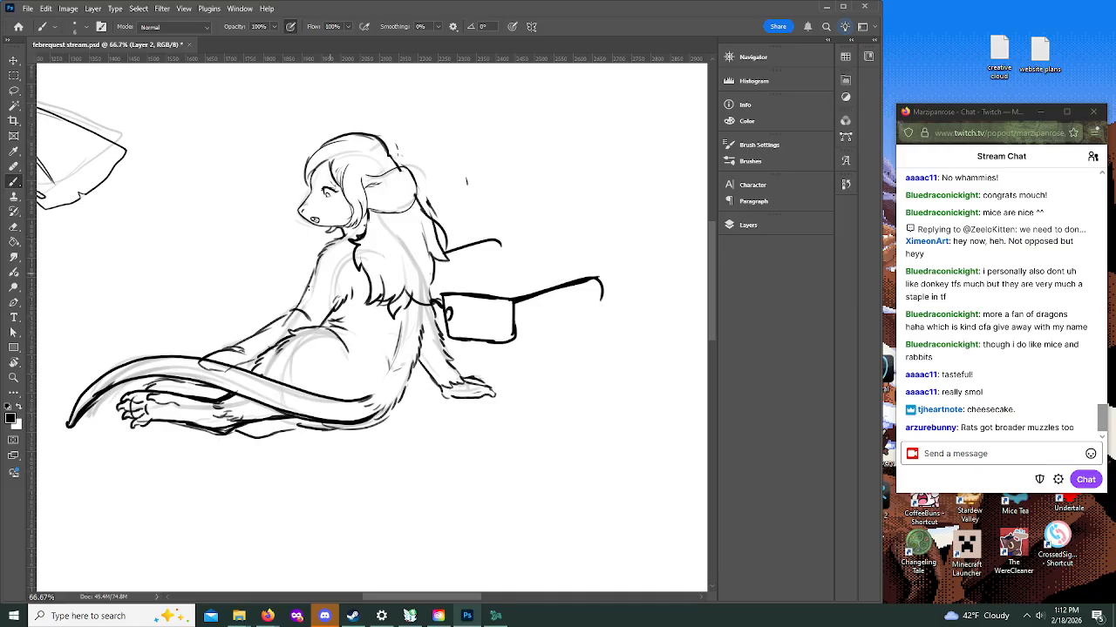
mouse_move(296, 307)
mouse_down()
mouse_move(273, 318)
mouse_move(300, 306)
mouse_up()
mouse_move(321, 260)
mouse_down()
mouse_move(273, 315)
mouse_move(244, 326)
mouse_move(244, 350)
mouse_move(209, 363)
mouse_move(249, 358)
mouse_move(223, 363)
mouse_move(240, 405)
mouse_move(209, 363)
mouse_move(230, 368)
mouse_move(204, 369)
mouse_move(234, 358)
mouse_move(224, 374)
mouse_move(256, 357)
mouse_up()
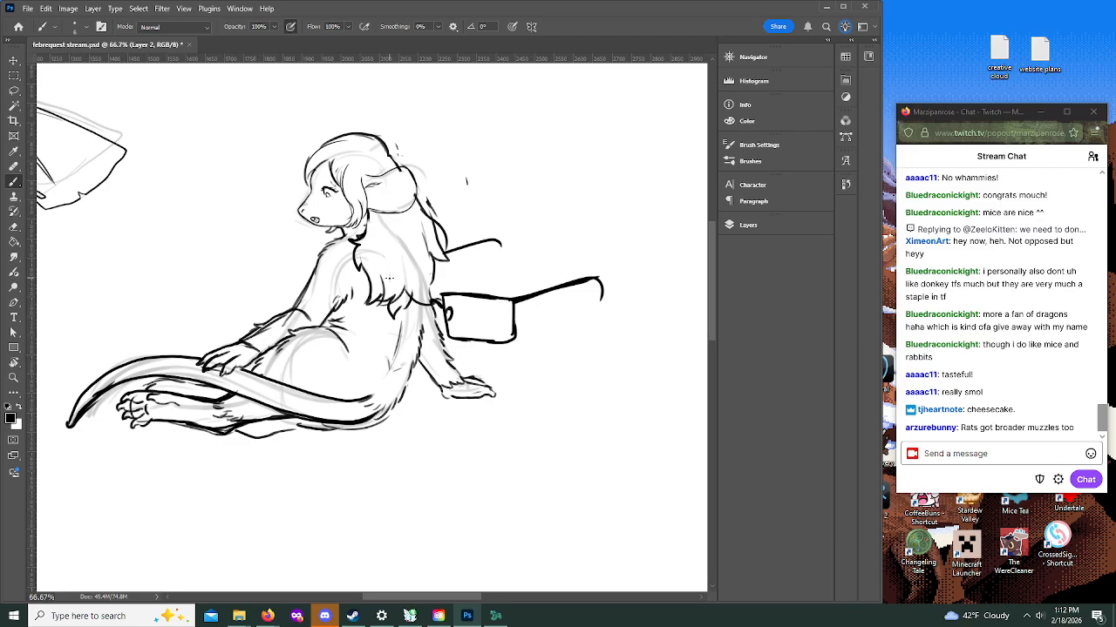
Step: Thicken the fur strokes at the waist and touch up the hair, foot, forward arm and shoulder lines
mouse_move(335, 316)
mouse_down()
mouse_move(329, 325)
mouse_move(351, 300)
mouse_move(340, 307)
mouse_up()
mouse_move(412, 307)
mouse_down()
mouse_move(438, 294)
mouse_move(432, 272)
mouse_up()
mouse_move(138, 385)
mouse_down()
mouse_move(158, 379)
mouse_move(157, 391)
mouse_move(178, 390)
mouse_up()
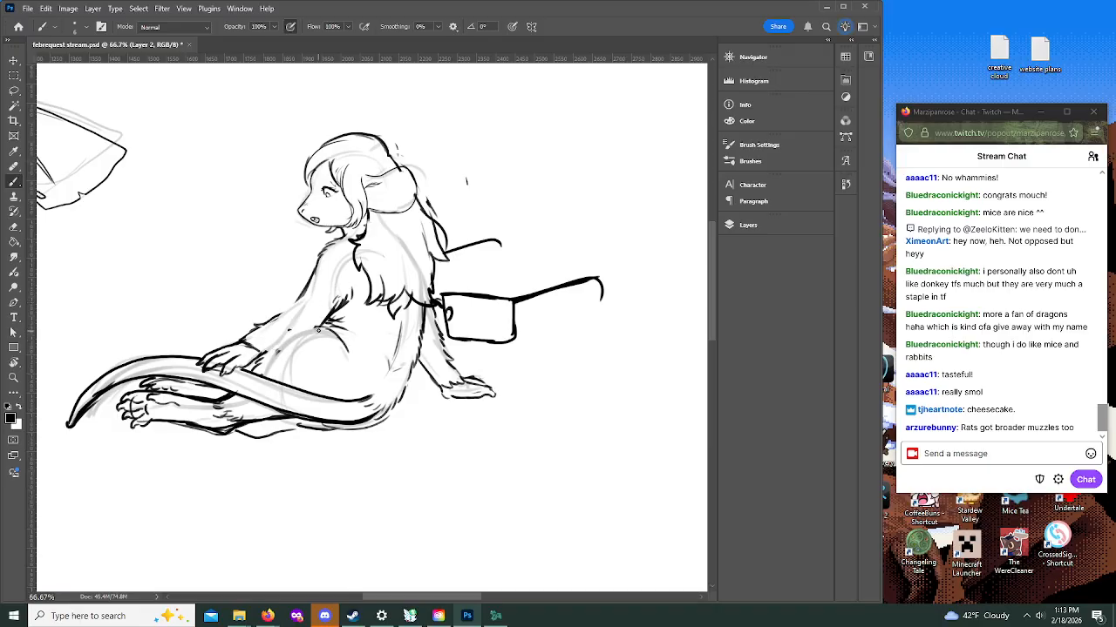
mouse_move(261, 359)
mouse_down()
mouse_move(321, 325)
mouse_move(303, 292)
mouse_up()
drag(307, 281, 315, 266)
Step: Touch up the lines beneath the jaw and along the cheek beside the side hair, undoing one jaw stroke
mouse_move(349, 228)
mouse_down()
mouse_move(335, 235)
mouse_move(361, 204)
mouse_move(356, 214)
mouse_up()
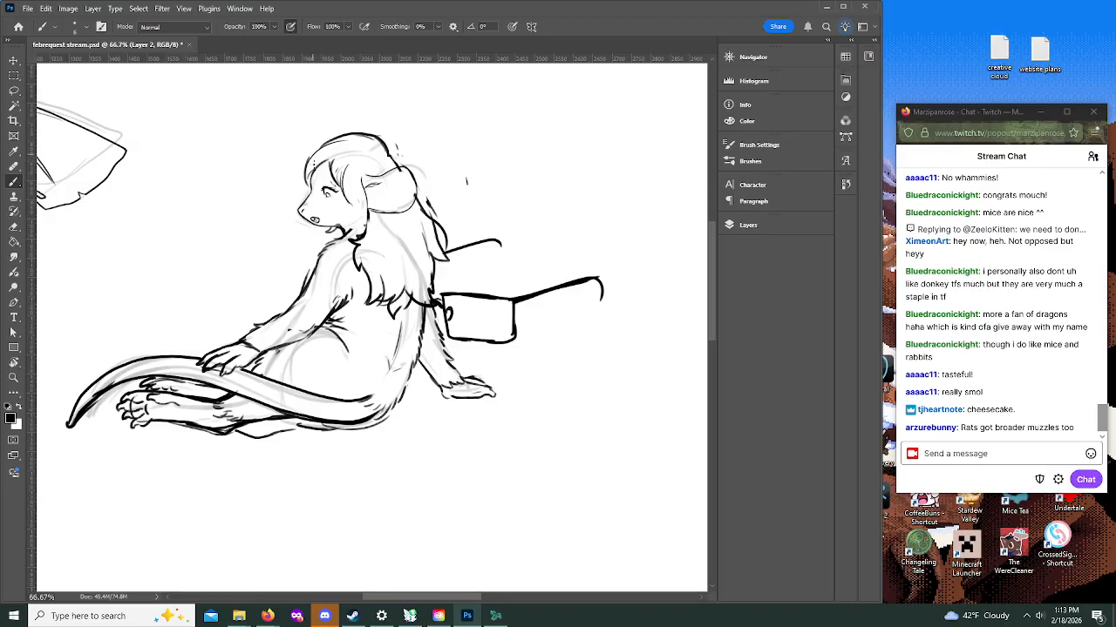
drag(325, 227, 347, 228)
key(ctrl+z)
drag(350, 201, 353, 214)
click(13, 377)
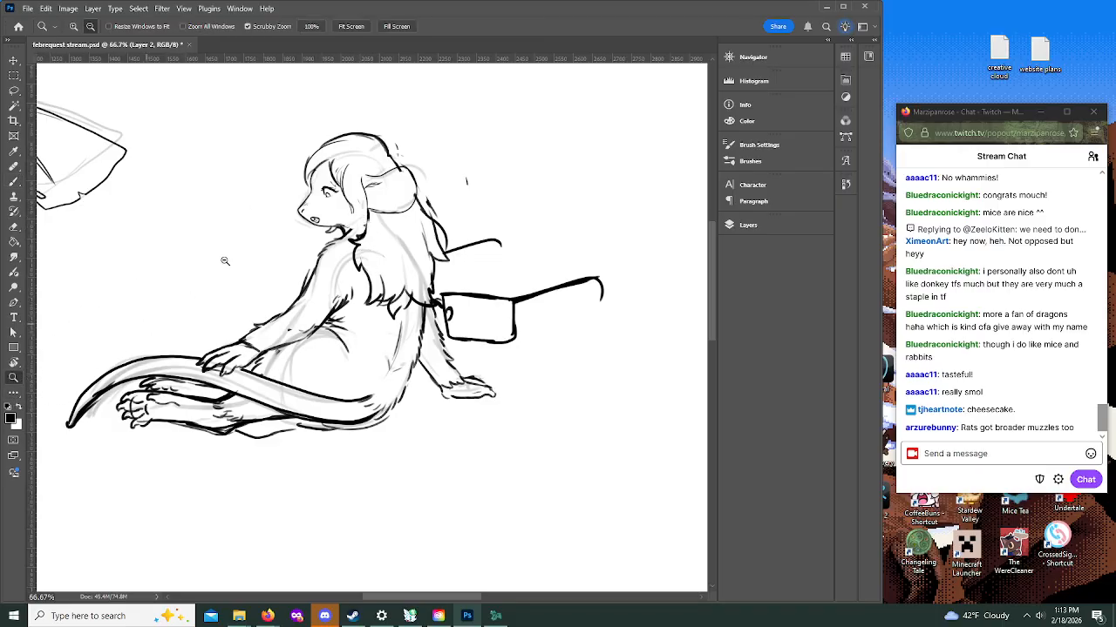
Step: Ink the pointed ends of the side hair lock beside the cheek and the fur strokes beneath the jaw
click(347, 197)
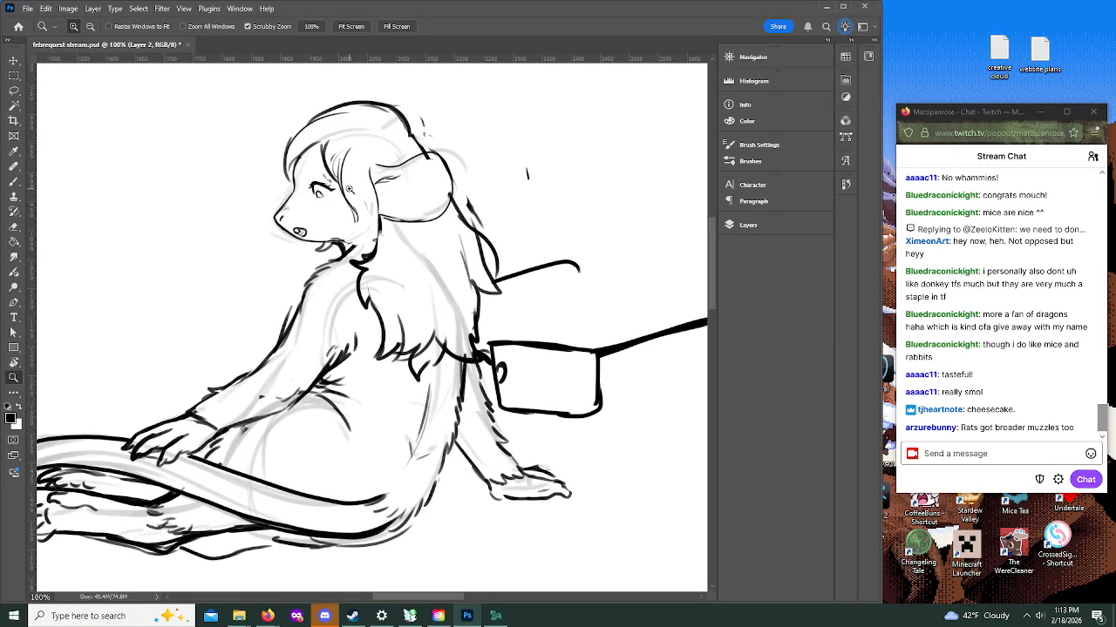
key(b)
mouse_move(276, 101)
mouse_down()
mouse_move(200, 249)
mouse_move(219, 272)
mouse_move(305, 298)
mouse_move(379, 263)
mouse_up()
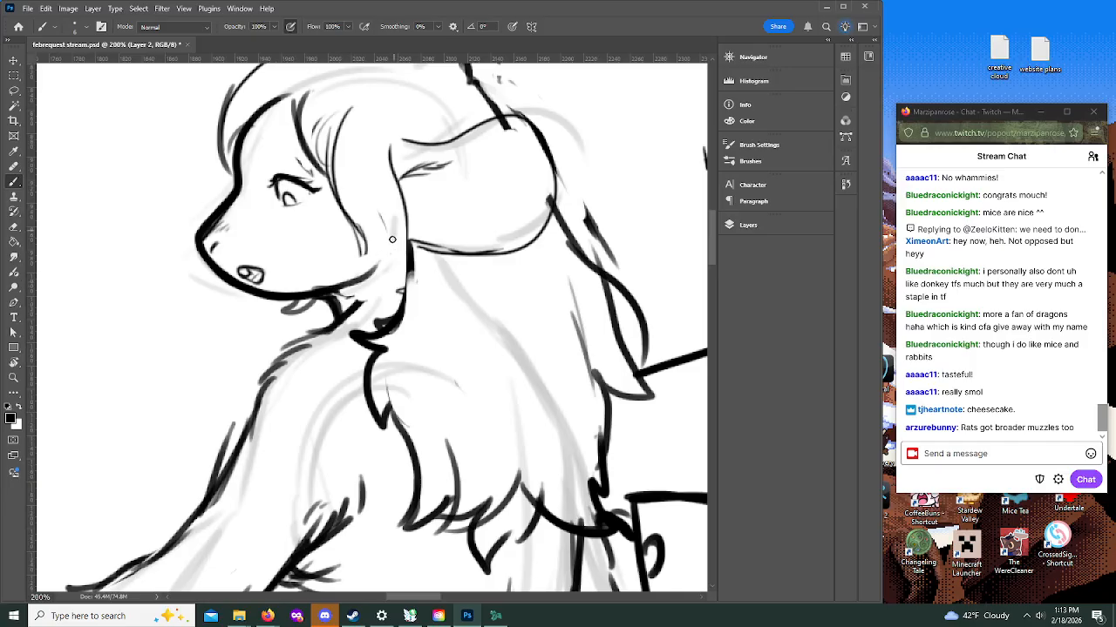
mouse_move(361, 309)
mouse_down()
mouse_move(381, 259)
mouse_move(366, 301)
mouse_move(329, 320)
mouse_move(374, 201)
mouse_move(326, 328)
mouse_up()
mouse_move(360, 225)
mouse_down()
mouse_move(381, 273)
mouse_move(373, 315)
mouse_up()
mouse_move(373, 314)
mouse_down()
mouse_move(409, 251)
mouse_move(407, 226)
mouse_up()
mouse_move(344, 205)
mouse_down()
mouse_move(356, 264)
mouse_move(372, 250)
mouse_up()
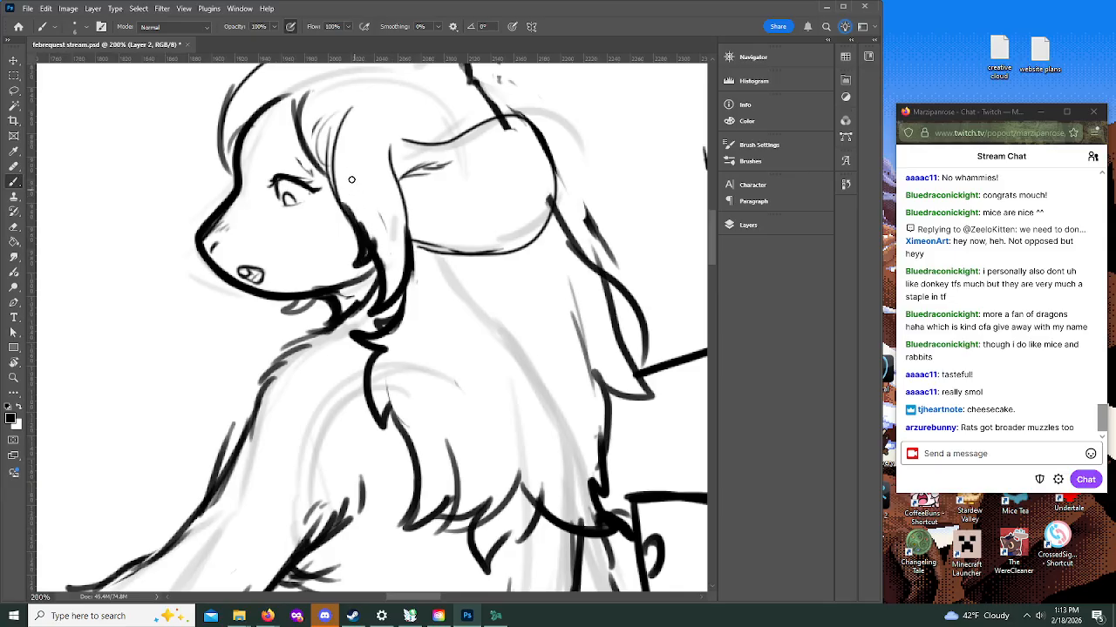
Step: Rework the outline of the mouse's rump, carrying the lower back down to the base of the tail
click(13, 376)
click(89, 27)
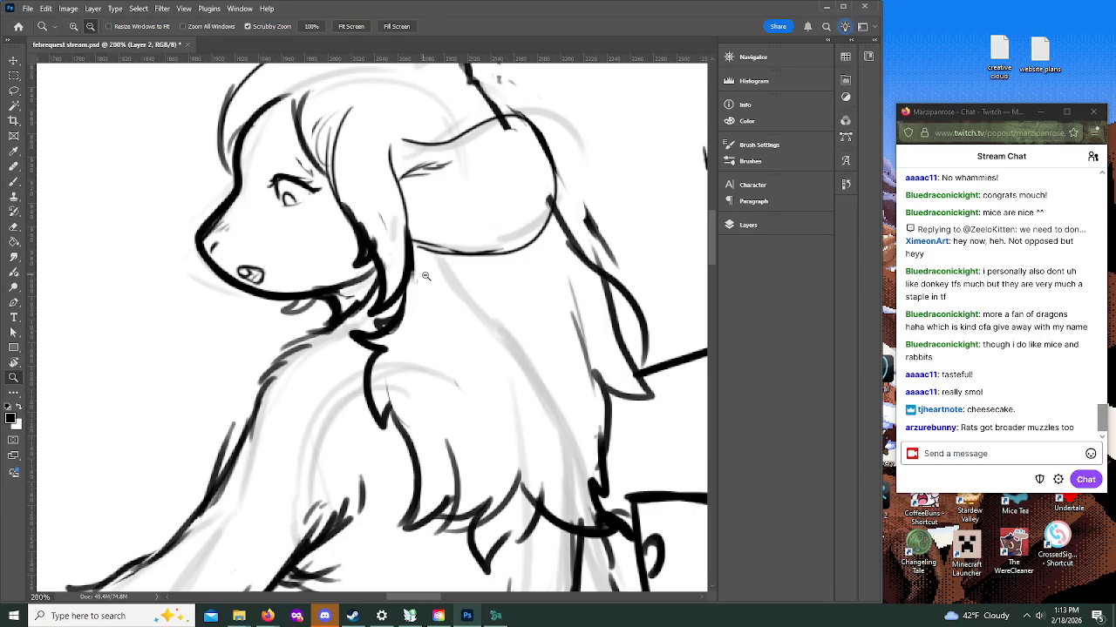
click(436, 274)
click(496, 310)
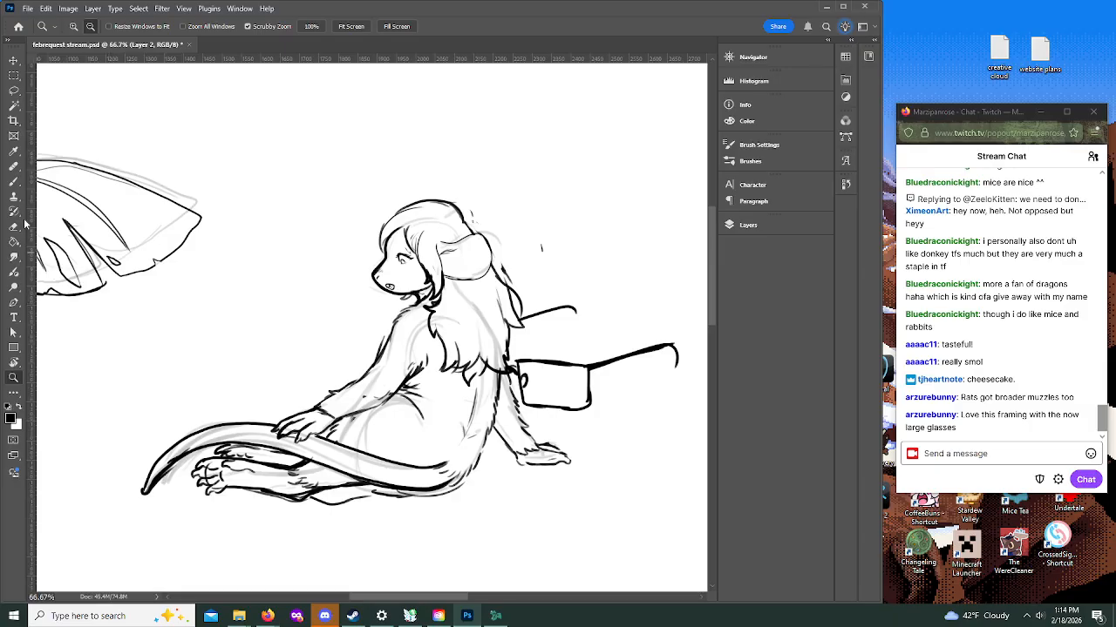
key(b)
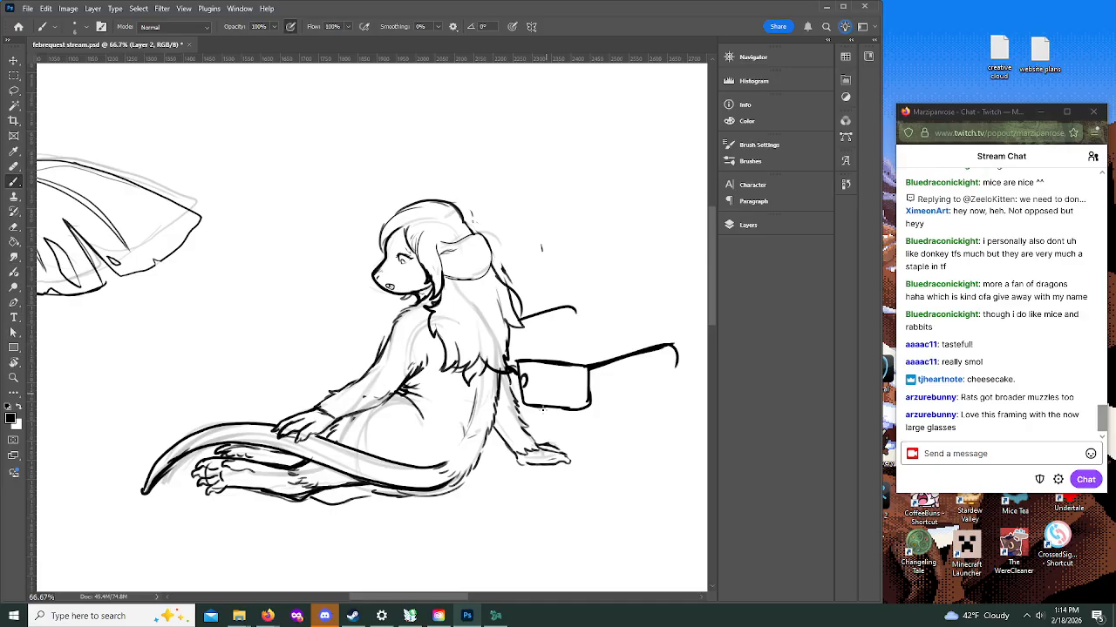
mouse_move(409, 495)
mouse_down()
mouse_move(466, 491)
mouse_move(485, 449)
mouse_up()
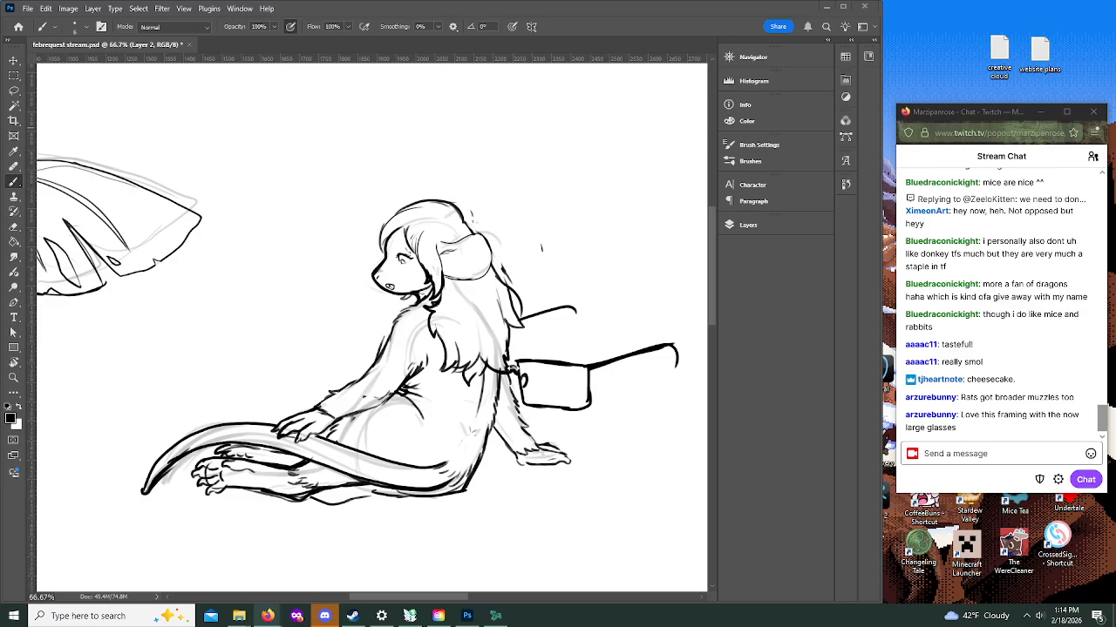
Step: Try erasing and redrawing the rear hair outline closer to the back from behind the ear, and undo the attempt
click(15, 183)
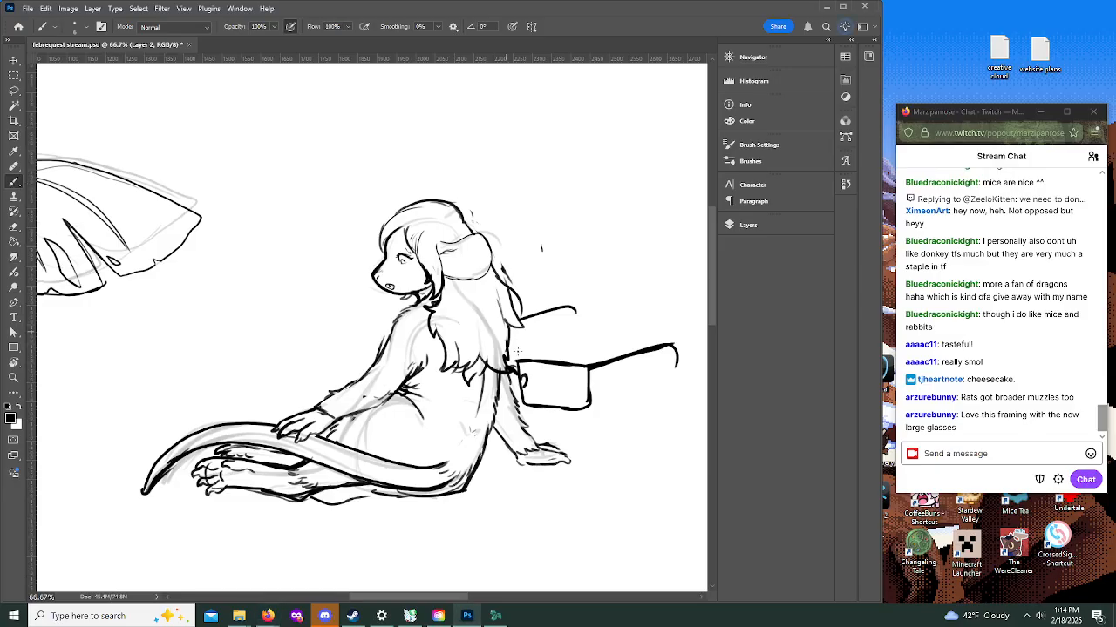
mouse_move(514, 363)
mouse_down()
mouse_move(519, 394)
mouse_move(549, 406)
mouse_up()
drag(495, 276, 520, 305)
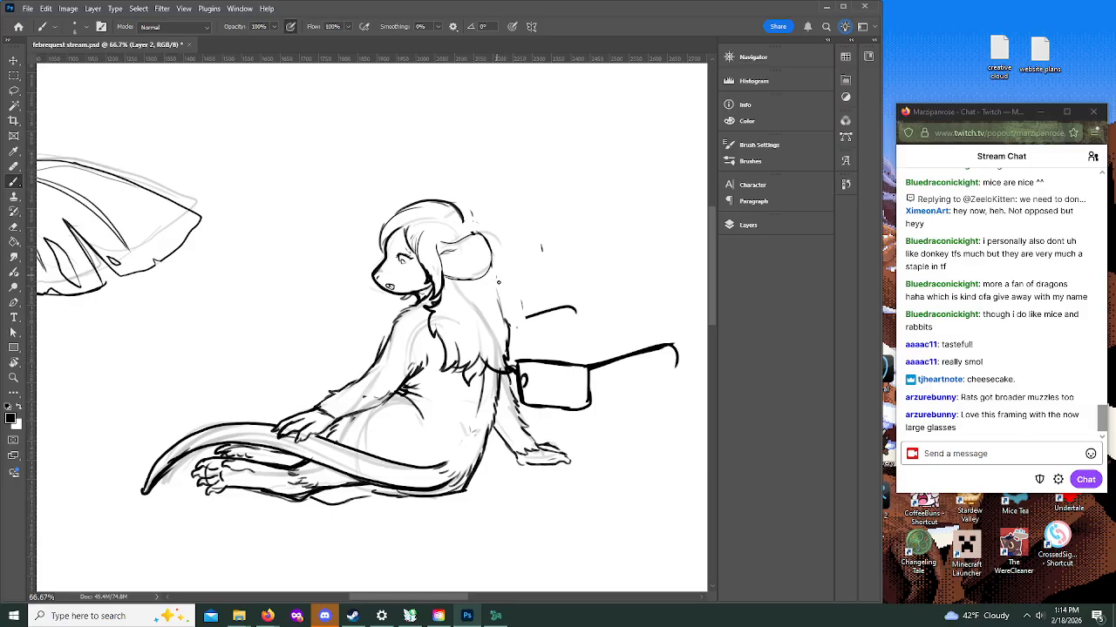
drag(432, 203, 458, 229)
mouse_move(478, 277)
mouse_down()
mouse_move(497, 307)
mouse_move(500, 350)
mouse_up()
drag(478, 274, 504, 316)
drag(421, 201, 487, 240)
key(ctrl+z)
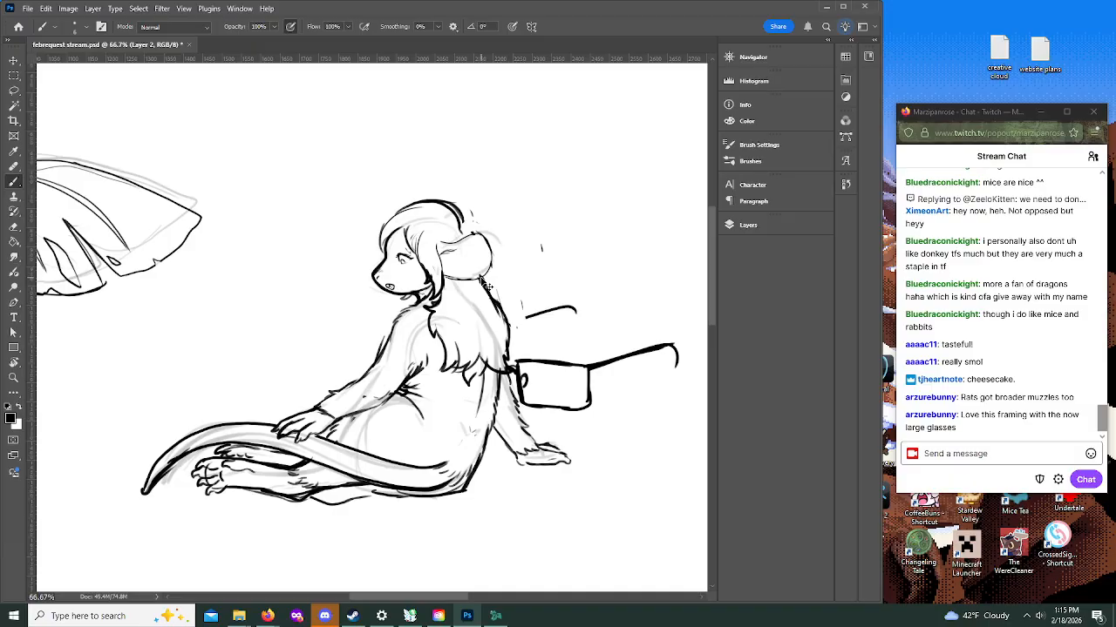
drag(493, 263, 523, 328)
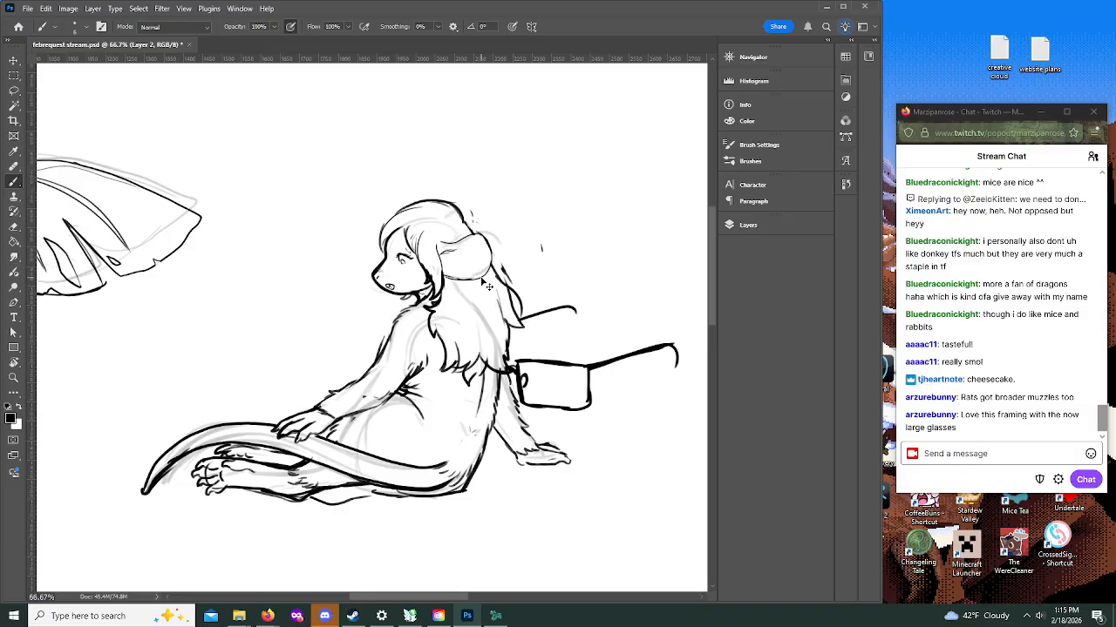
Step: Replace the rear hair outline with a smoother curve from behind the ear to the glasses arm, and clean up the hair beside the neck
drag(498, 290, 504, 323)
drag(503, 266, 513, 311)
mouse_move(449, 275)
mouse_down()
mouse_move(437, 321)
mouse_move(460, 333)
mouse_move(445, 275)
mouse_move(429, 308)
mouse_up()
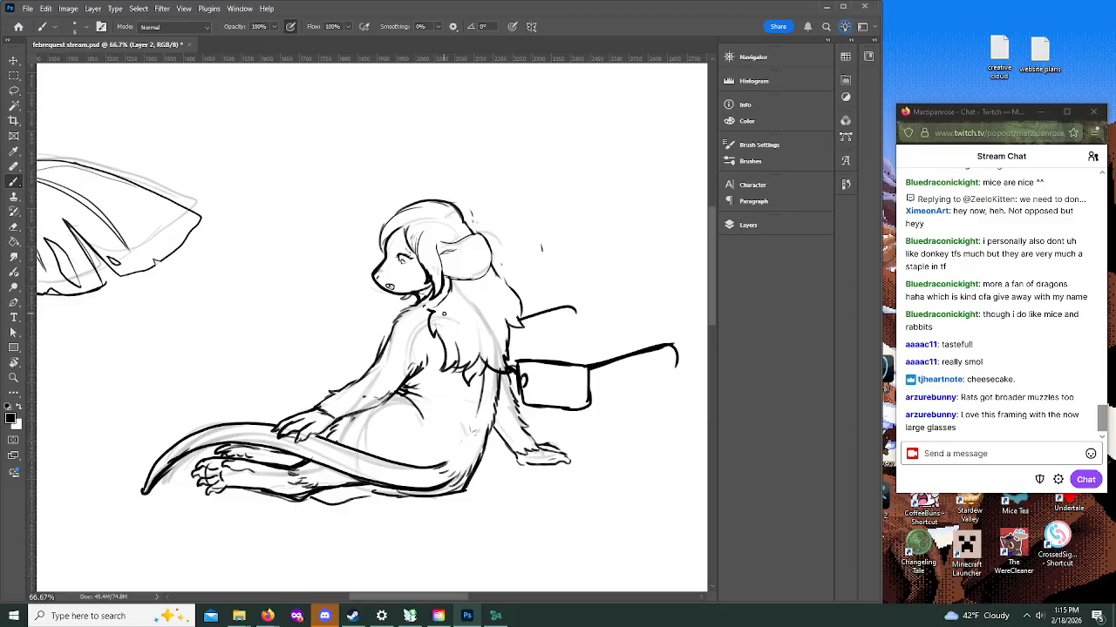
Step: Erase the ragged hair tips over the shoulder and ink long wavy locks flowing down the back
mouse_move(428, 330)
mouse_down()
mouse_move(448, 370)
mouse_move(481, 364)
mouse_up()
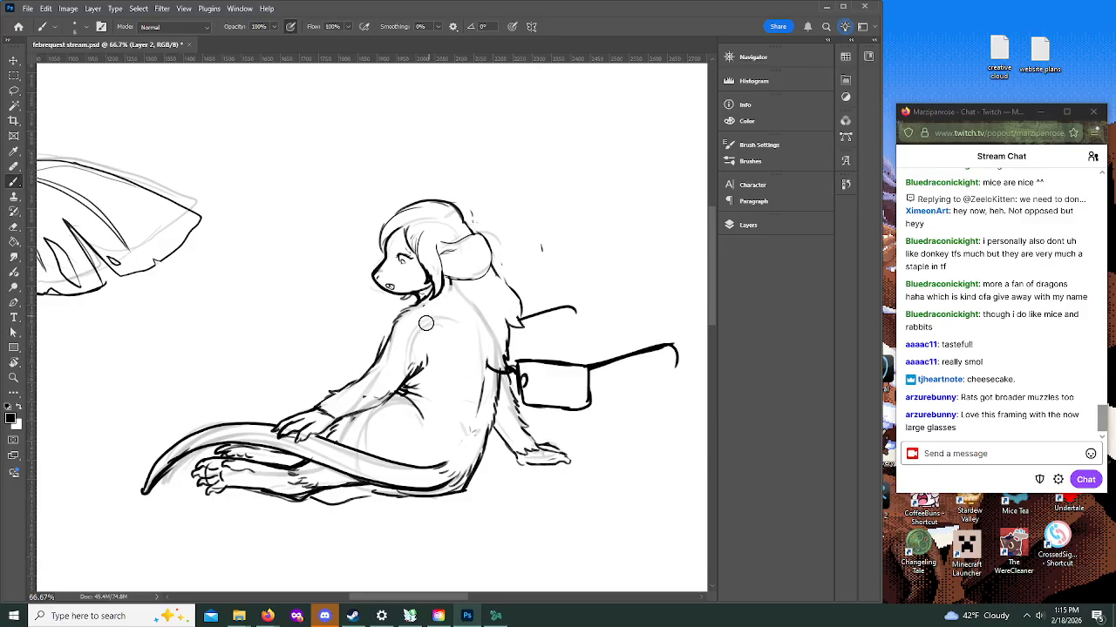
mouse_move(448, 278)
mouse_down()
mouse_move(445, 333)
mouse_move(477, 403)
mouse_move(495, 394)
mouse_up()
mouse_move(447, 283)
mouse_down()
mouse_move(452, 307)
mouse_move(457, 280)
mouse_move(493, 265)
mouse_move(522, 316)
mouse_up()
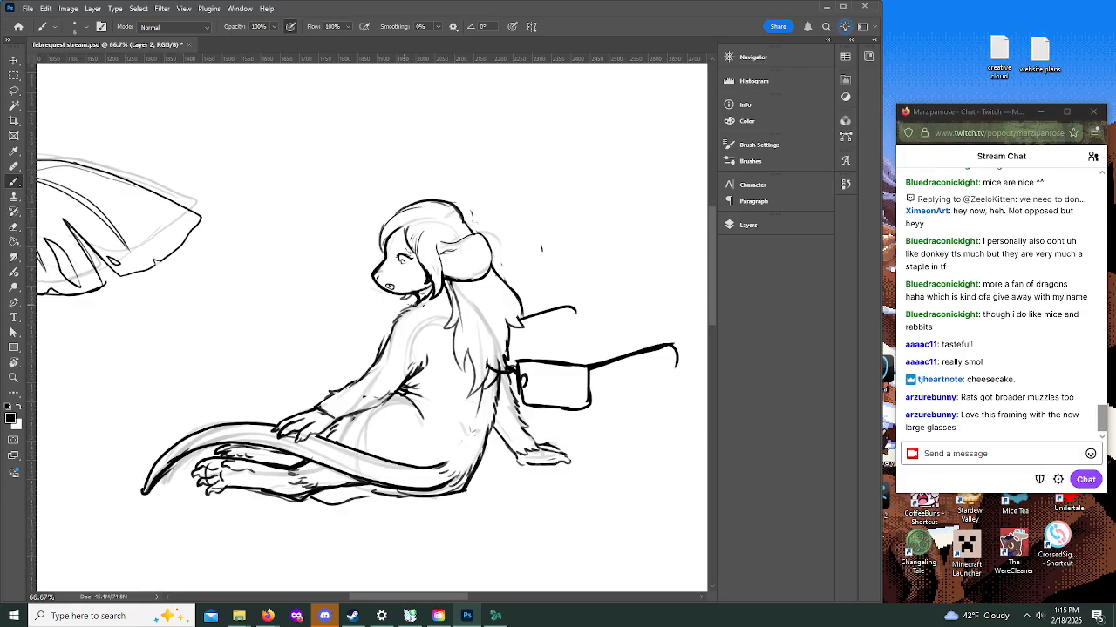
mouse_move(450, 298)
mouse_down()
mouse_move(448, 335)
mouse_move(458, 359)
mouse_move(465, 321)
mouse_move(461, 375)
mouse_move(473, 387)
mouse_up()
mouse_move(475, 336)
mouse_down()
mouse_move(471, 393)
mouse_move(502, 371)
mouse_up()
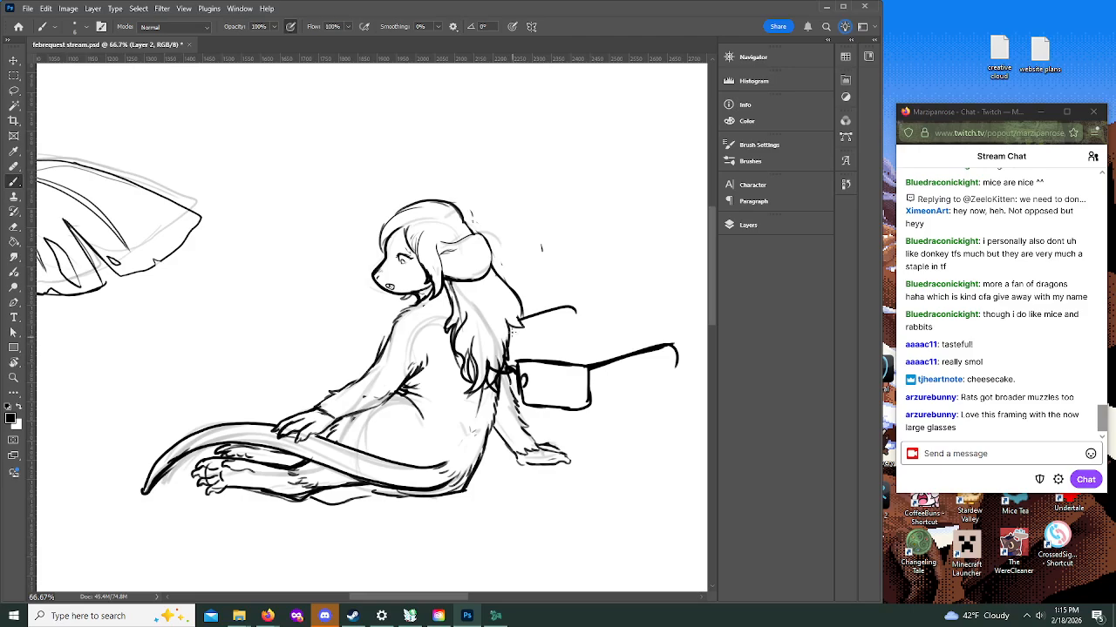
drag(515, 333, 505, 370)
mouse_move(492, 269)
mouse_down()
mouse_move(522, 326)
mouse_move(518, 346)
mouse_up()
Step: Add loose hair strands hanging beneath the jaw in front of the neck, undoing the most recent strokes
drag(394, 294, 391, 310)
drag(387, 305, 396, 330)
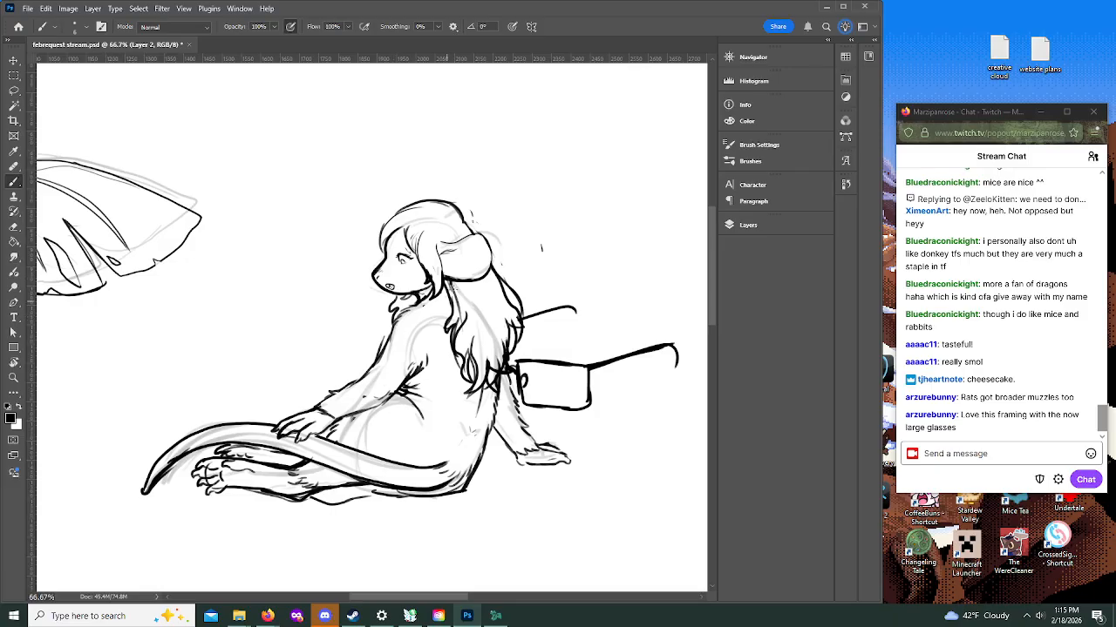
mouse_move(398, 291)
mouse_down()
mouse_move(378, 319)
mouse_move(386, 339)
mouse_up()
mouse_move(394, 300)
mouse_down()
mouse_move(387, 319)
mouse_move(400, 310)
mouse_up()
key(ctrl+z)
key(ctrl+z)
Step: Thicken the glasses' lens frame and square off its lower outer corner, undoing the stray strokes made along the way
key(ctrl+z)
key(ctrl+z)
key(ctrl+z)
key(ctrl+z)
mouse_move(517, 365)
mouse_down()
mouse_move(555, 409)
mouse_move(597, 410)
mouse_up()
mouse_move(593, 377)
mouse_down()
mouse_move(593, 408)
mouse_move(552, 412)
mouse_move(586, 411)
mouse_up()
drag(370, 345, 369, 369)
key(ctrl+z)
key(ctrl+z)
key(ctrl+z)
key(ctrl+z)
mouse_move(519, 401)
mouse_down()
mouse_move(593, 407)
mouse_move(592, 383)
mouse_up()
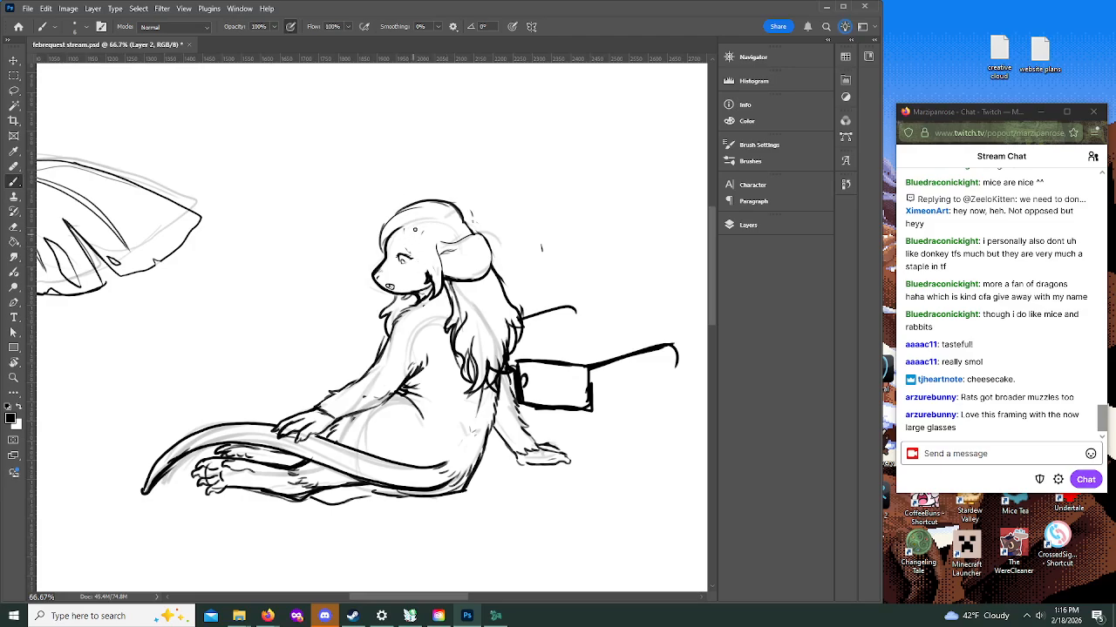
Step: Draw long whiskers in front of the muzzle, and touch up the forehead hair and the line between torso and rear arm
mouse_move(422, 232)
mouse_down()
mouse_move(431, 279)
mouse_move(420, 232)
mouse_move(425, 252)
mouse_move(407, 247)
mouse_up()
mouse_move(362, 269)
mouse_down()
mouse_move(322, 271)
mouse_move(327, 293)
mouse_up()
drag(366, 282, 337, 319)
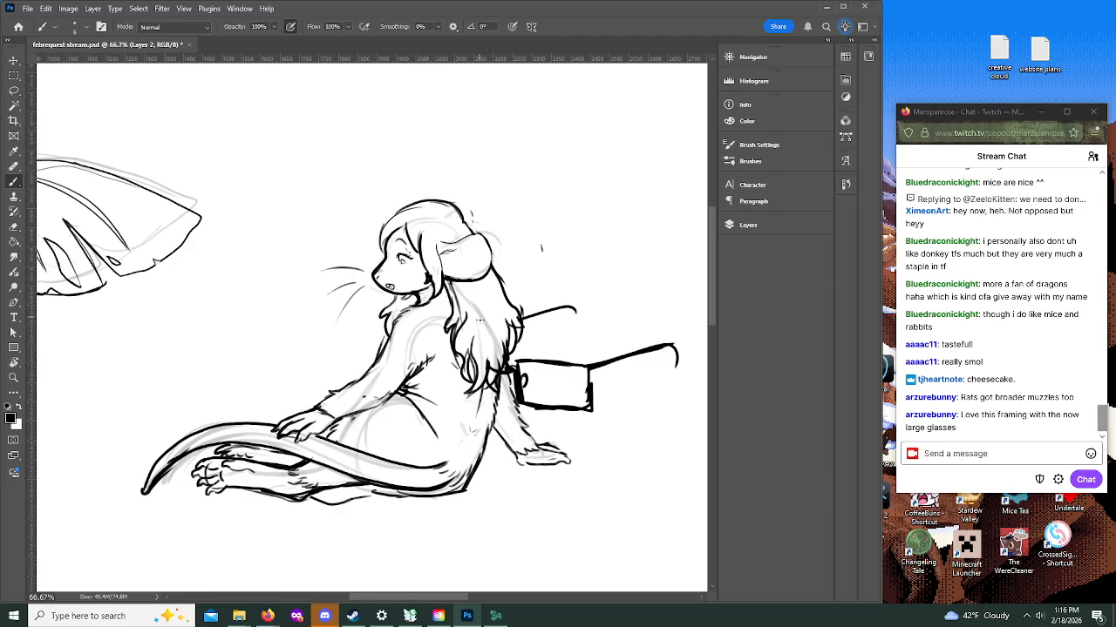
drag(501, 378, 496, 429)
Step: Handwrite the patron's name in two lines beside the mouse, in the empty space above the tail
click(14, 377)
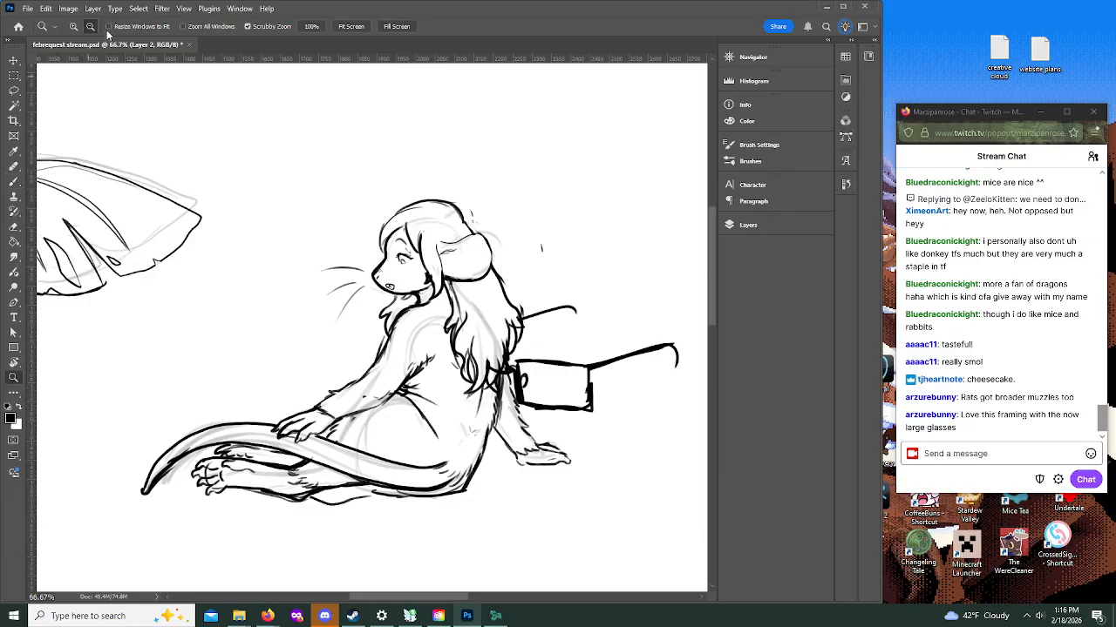
alt+click(401, 218)
alt+click(403, 220)
alt+click(403, 220)
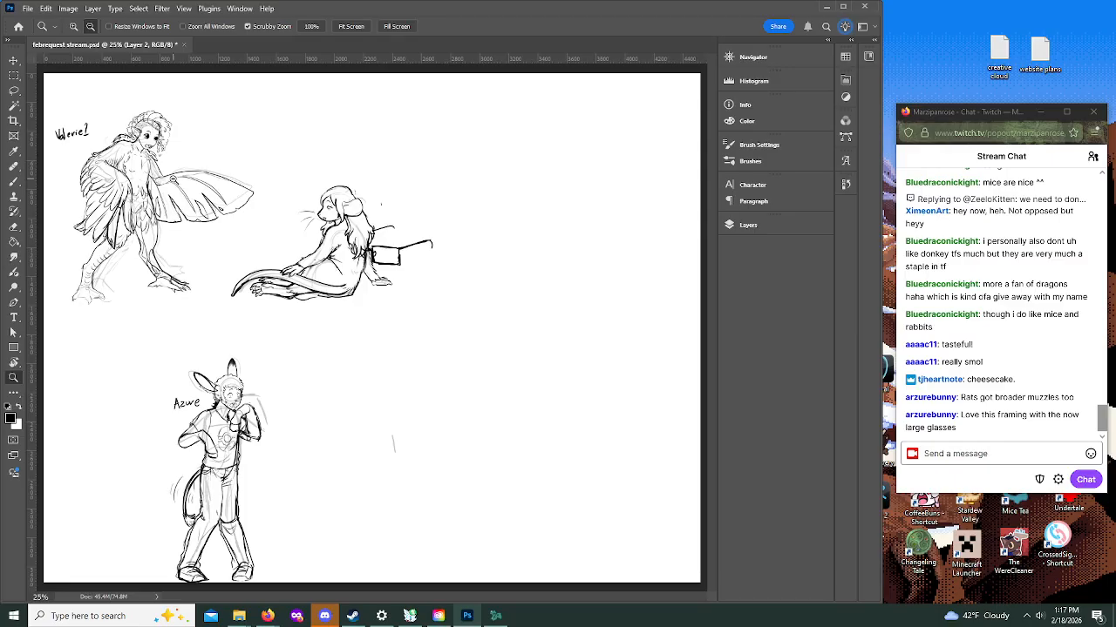
click(74, 26)
click(323, 174)
click(244, 164)
click(229, 162)
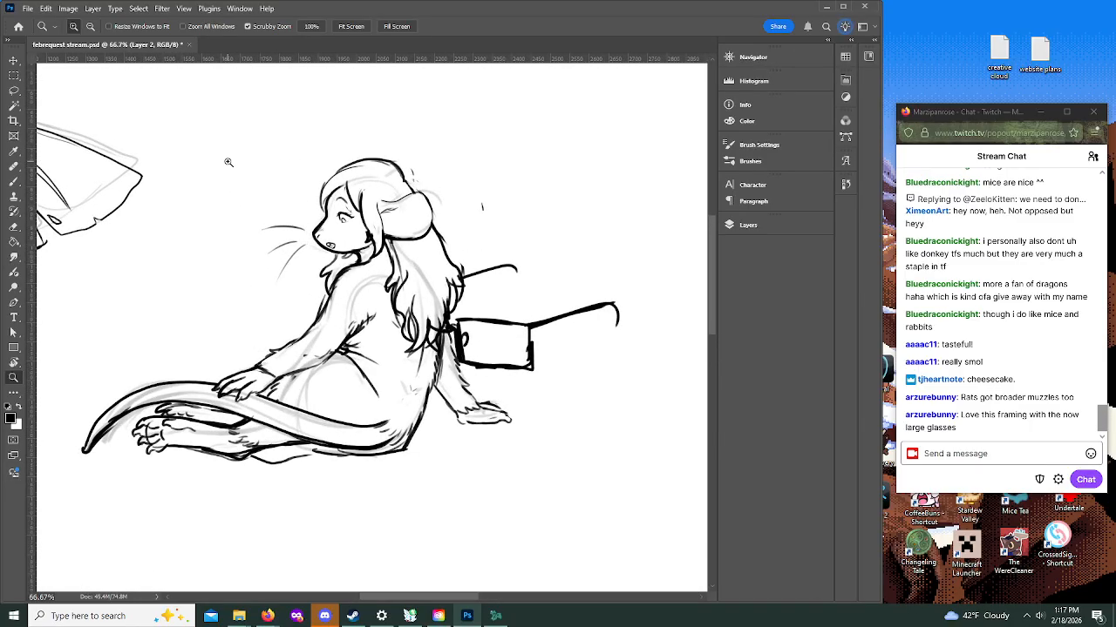
click(14, 181)
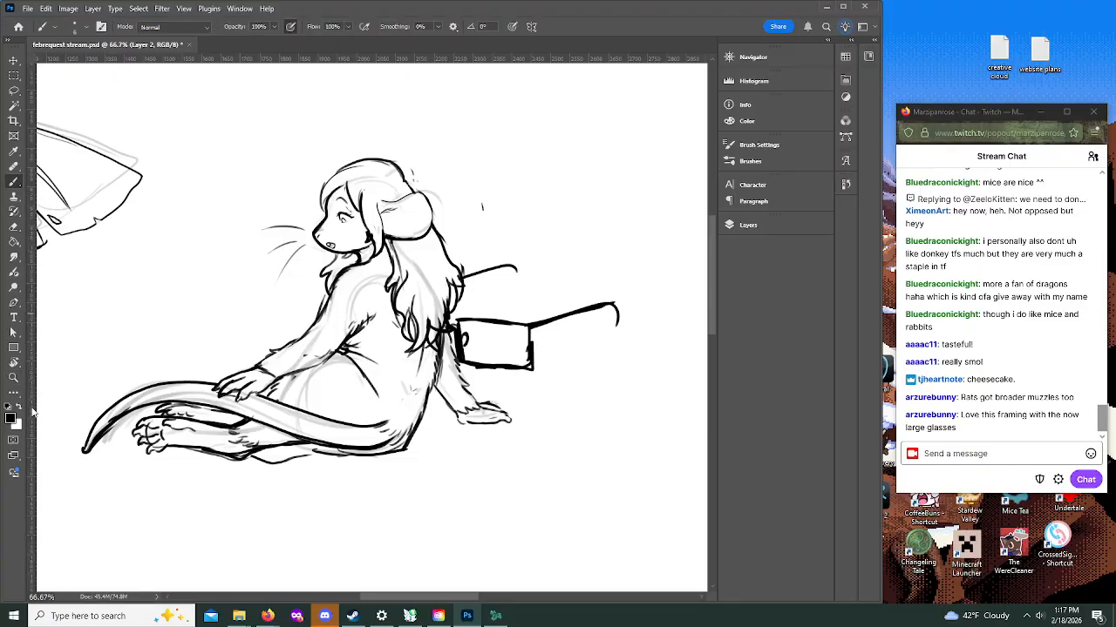
mouse_move(151, 283)
mouse_down()
mouse_move(150, 305)
mouse_move(183, 307)
mouse_move(179, 315)
mouse_move(215, 288)
mouse_up()
click(185, 283)
mouse_move(149, 328)
mouse_down()
mouse_move(169, 348)
mouse_move(198, 341)
mouse_move(218, 320)
mouse_move(218, 350)
mouse_up()
mouse_move(221, 315)
mouse_down()
mouse_move(220, 351)
mouse_move(235, 350)
mouse_up()
click(239, 346)
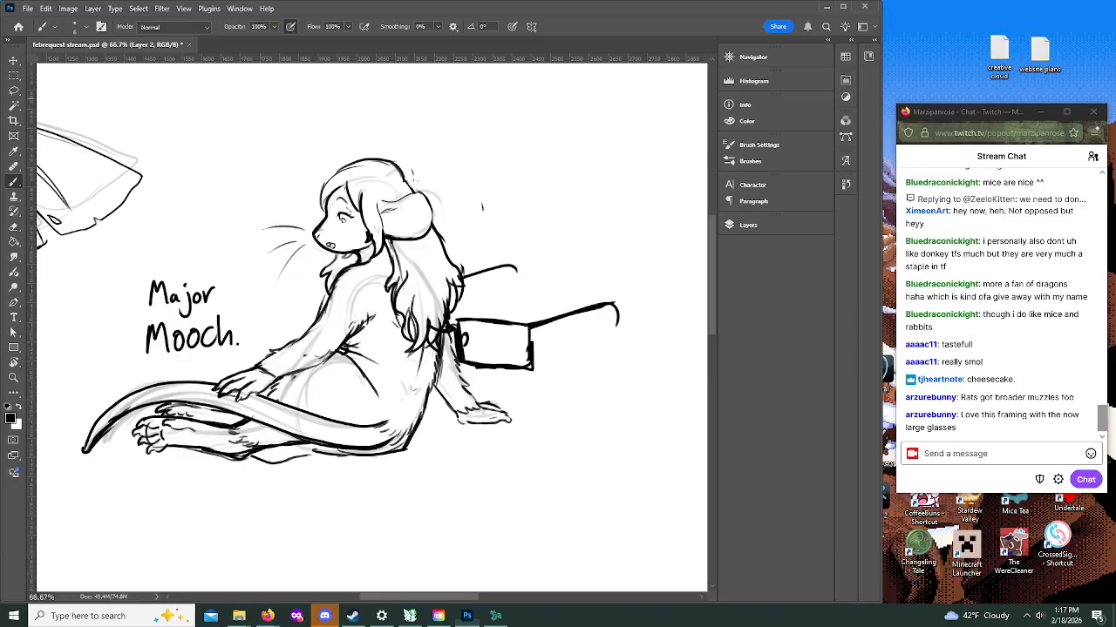
Step: Bring up the Wheel of Names browser window, spin for the next patron, remove the winner from the entries, and move the window away
drag(0, 126, 450, 53)
click(303, 48)
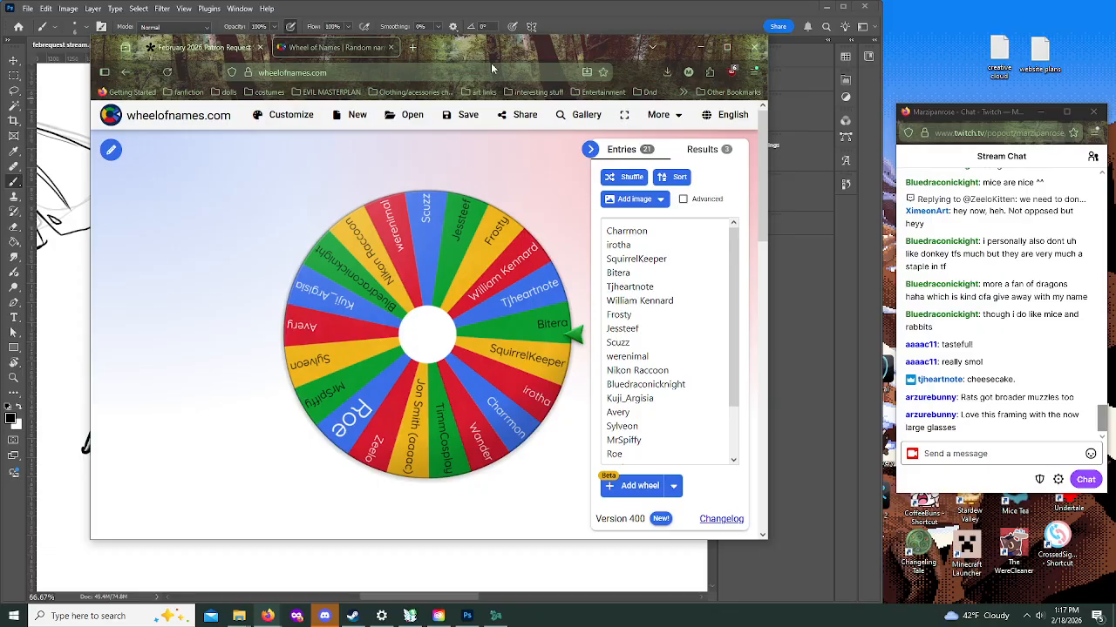
drag(510, 52, 0, 54)
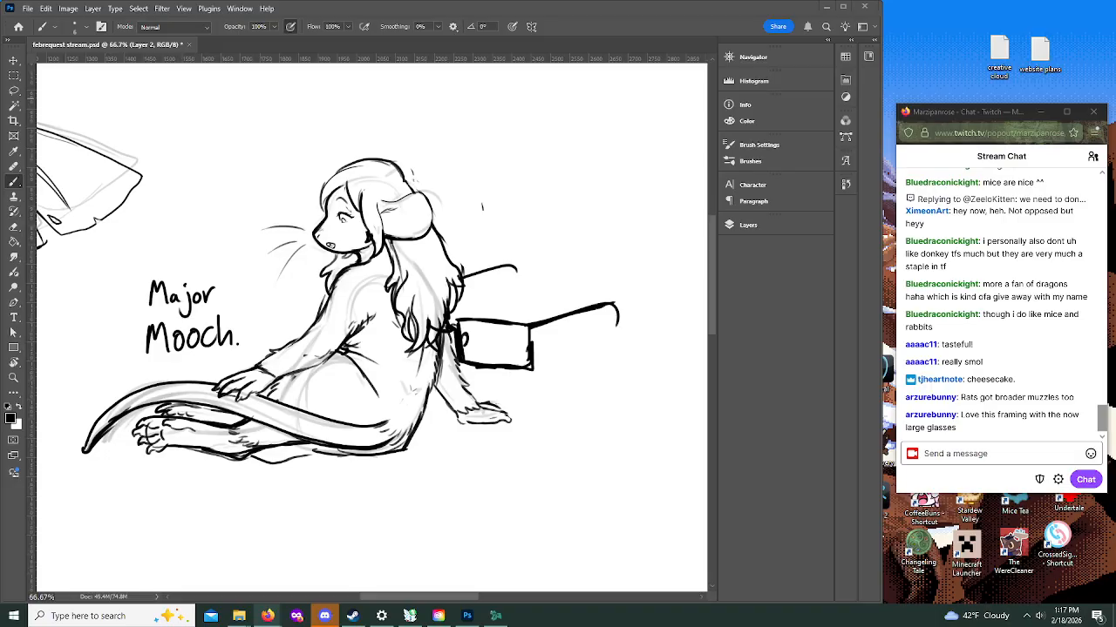
drag(0, 175, 585, 61)
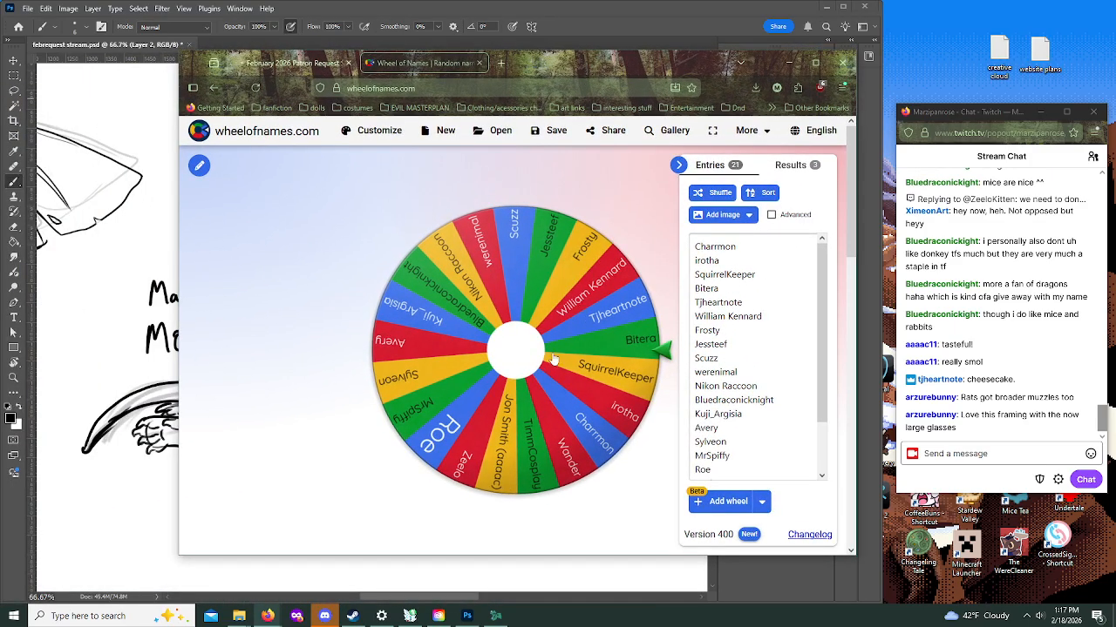
click(509, 349)
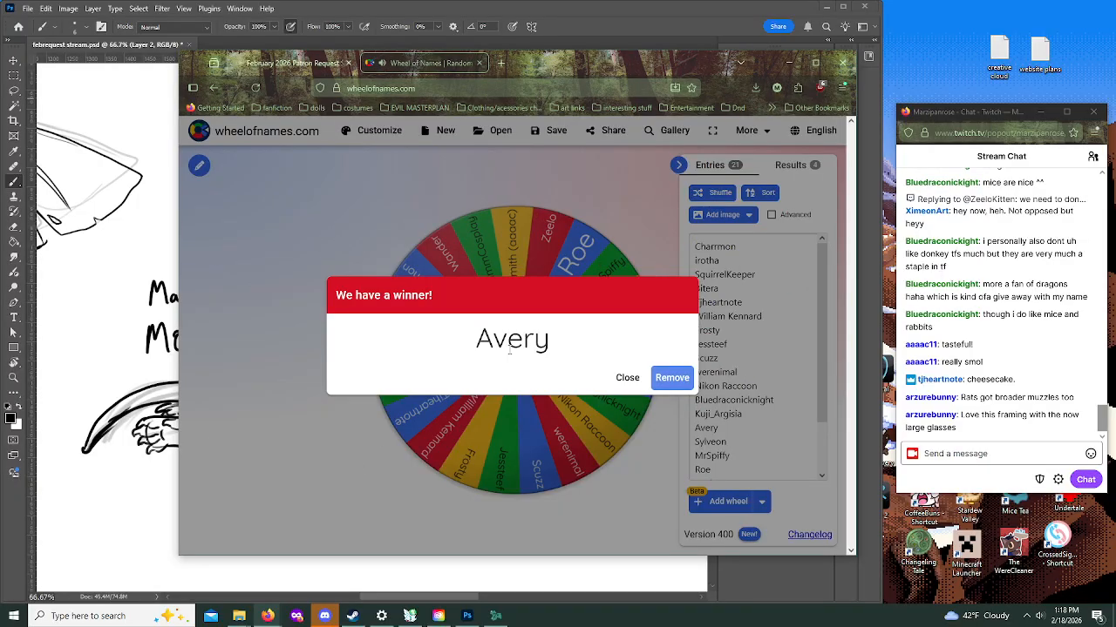
click(664, 379)
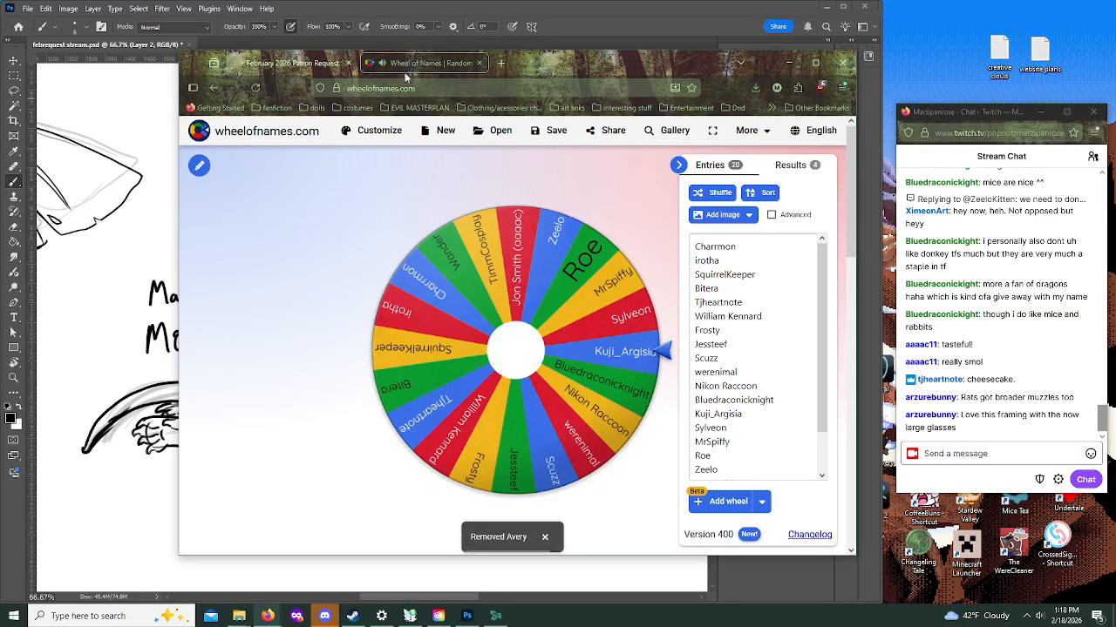
drag(610, 68, 0, 82)
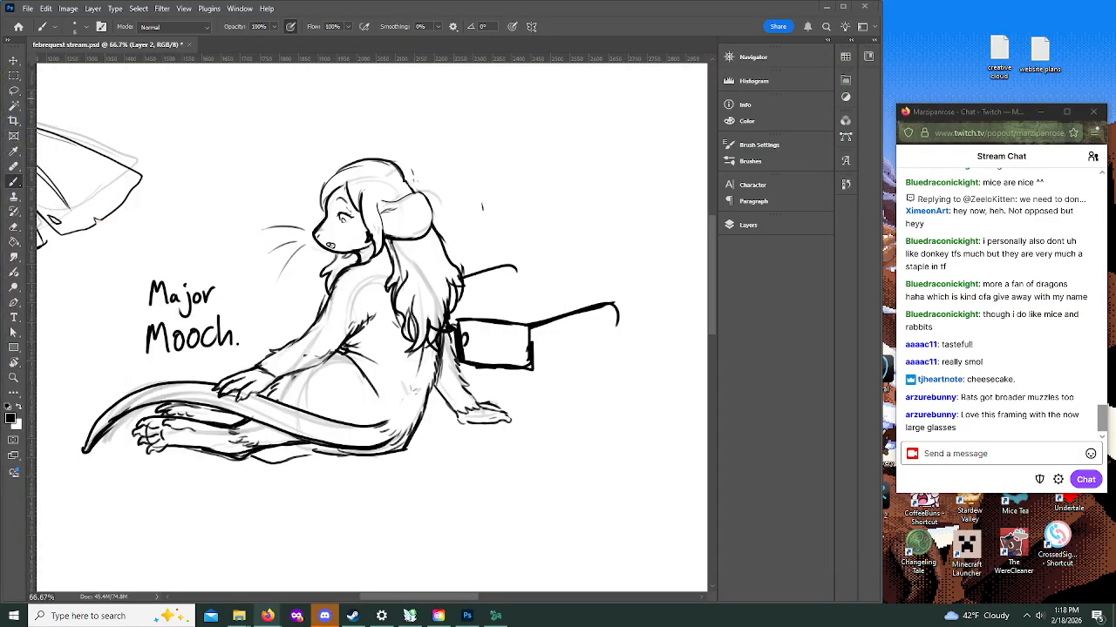
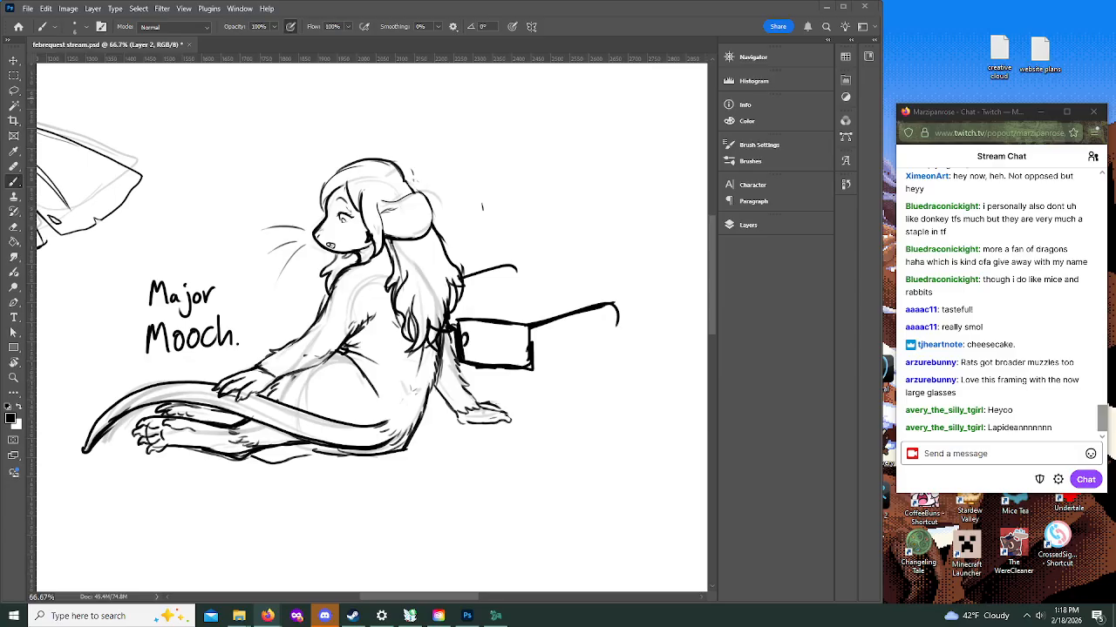
Step: Bring an empty browser window over the canvas and open the Lapidean golem reference at furaffinity.net/view/59736976
drag(0, 186, 660, 175)
drag(760, 106, 506, 70)
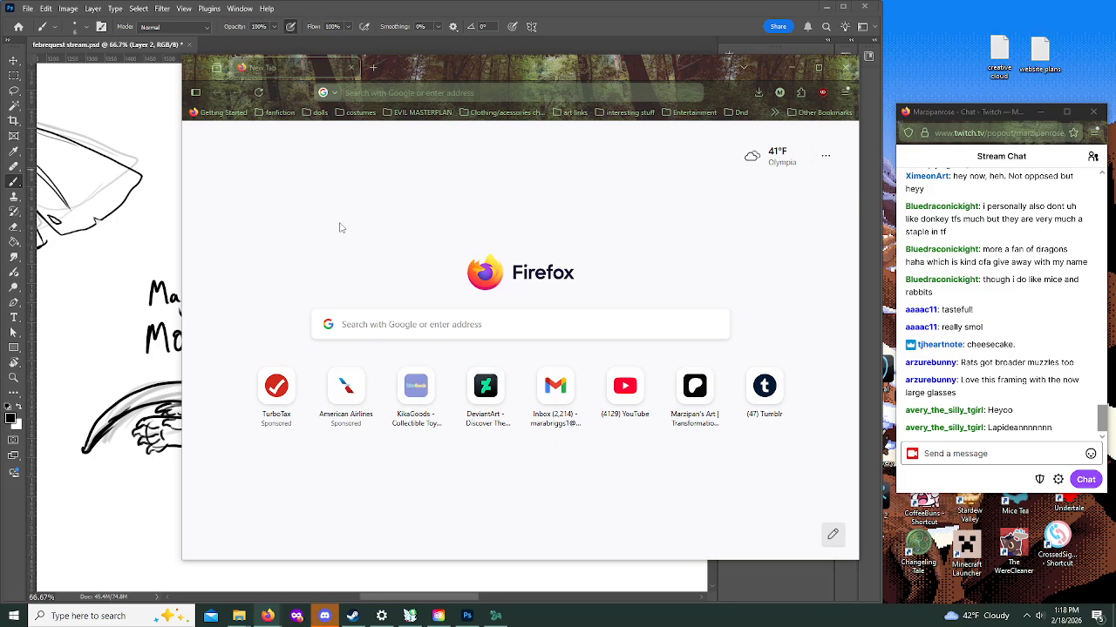
click(356, 93)
text(https://www.furaffinity.net/view/59736976/)
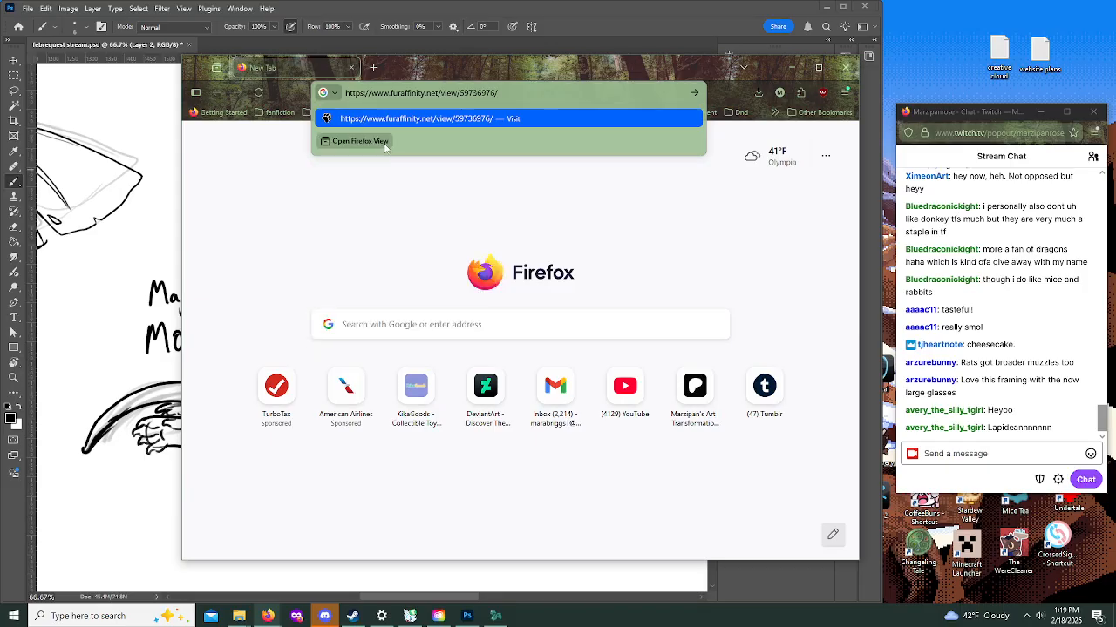
key(Return)
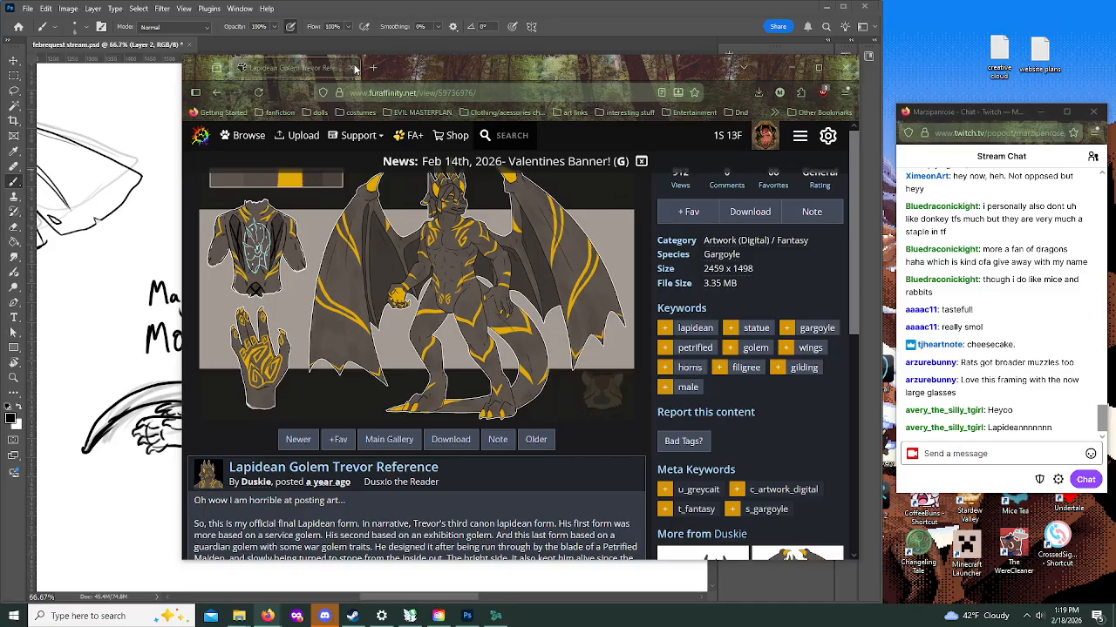
Step: Open the Lapidean Study page at furaffinity.net/view/58780621 and the Bluesky gargoyle comic post in separate new tabs
click(372, 71)
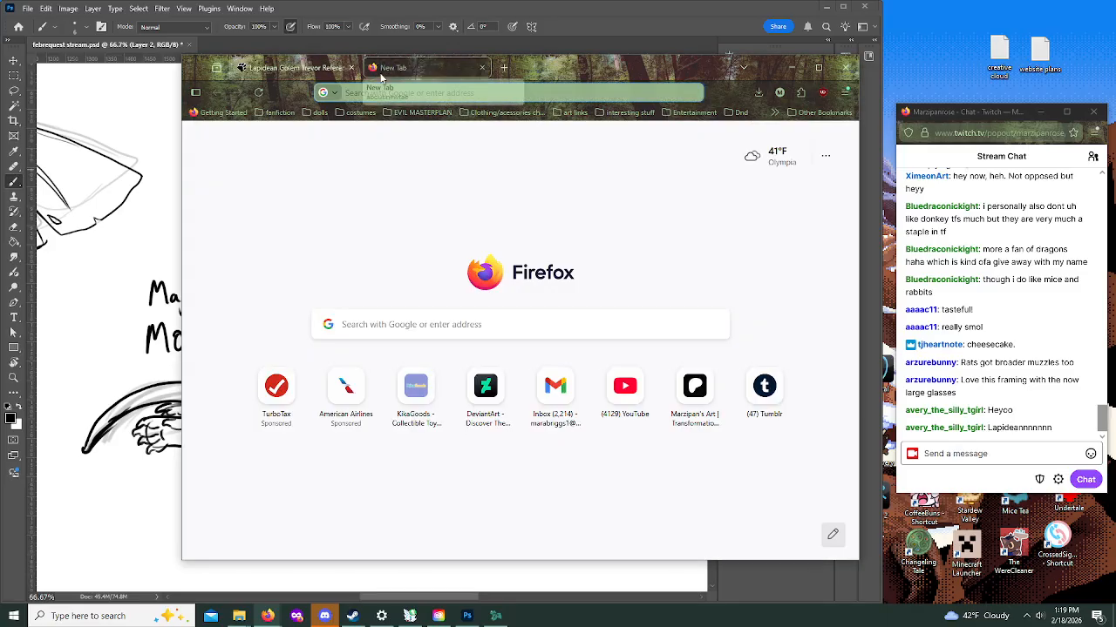
text(https://www.furaffinity.net/view/58780621/)
key(Return)
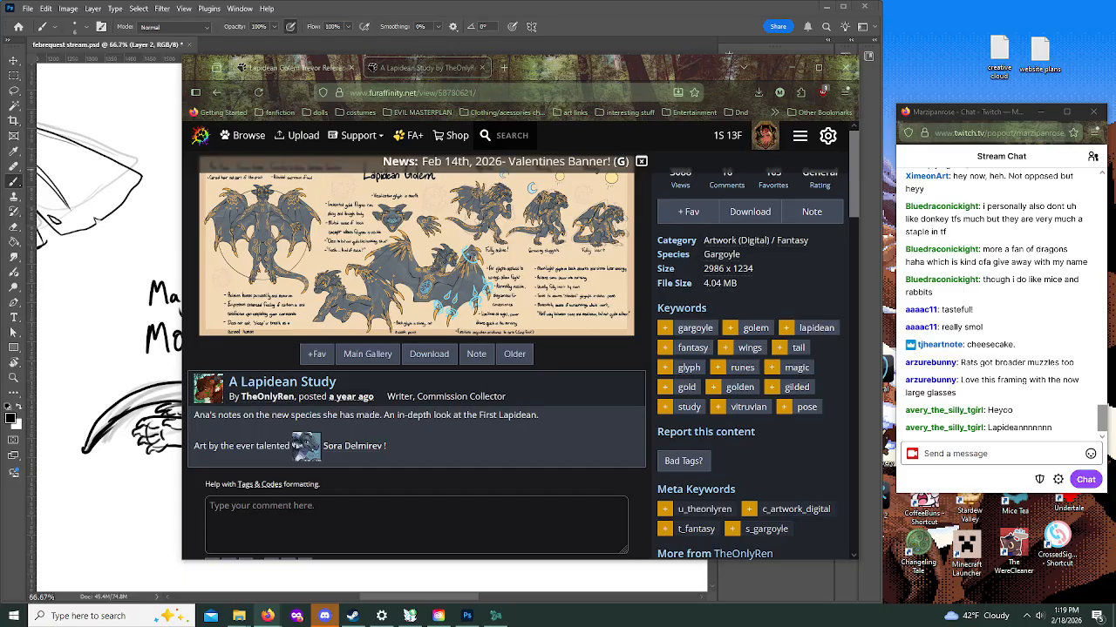
click(503, 67)
text(https://bsky.app/profile/midnite-flowersnax.bsky.social/post/3lepbkmiry27)
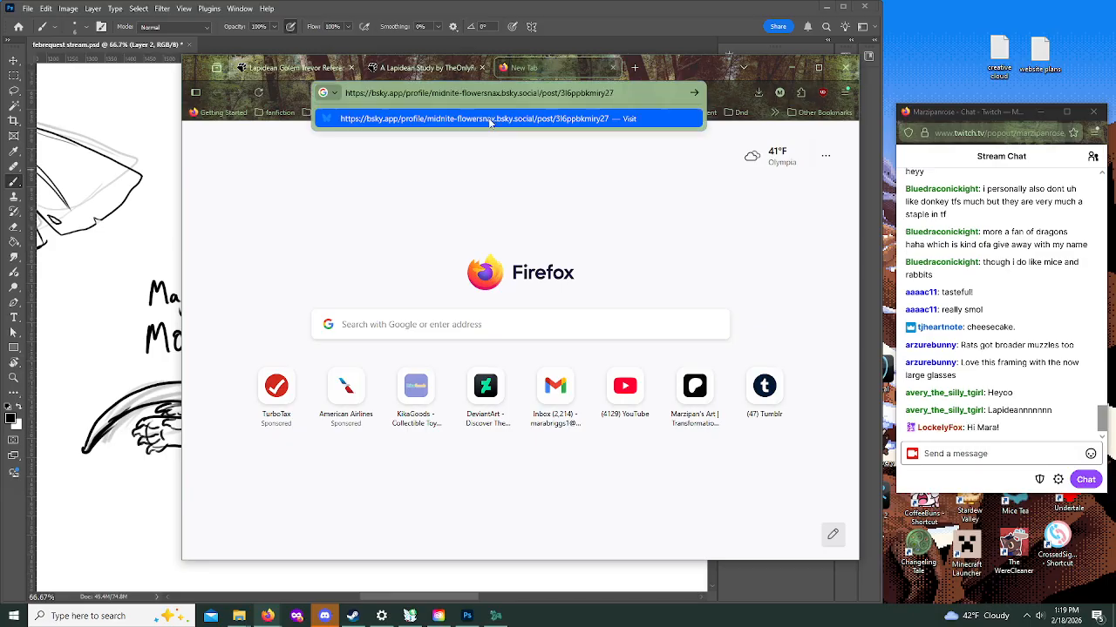
key(Return)
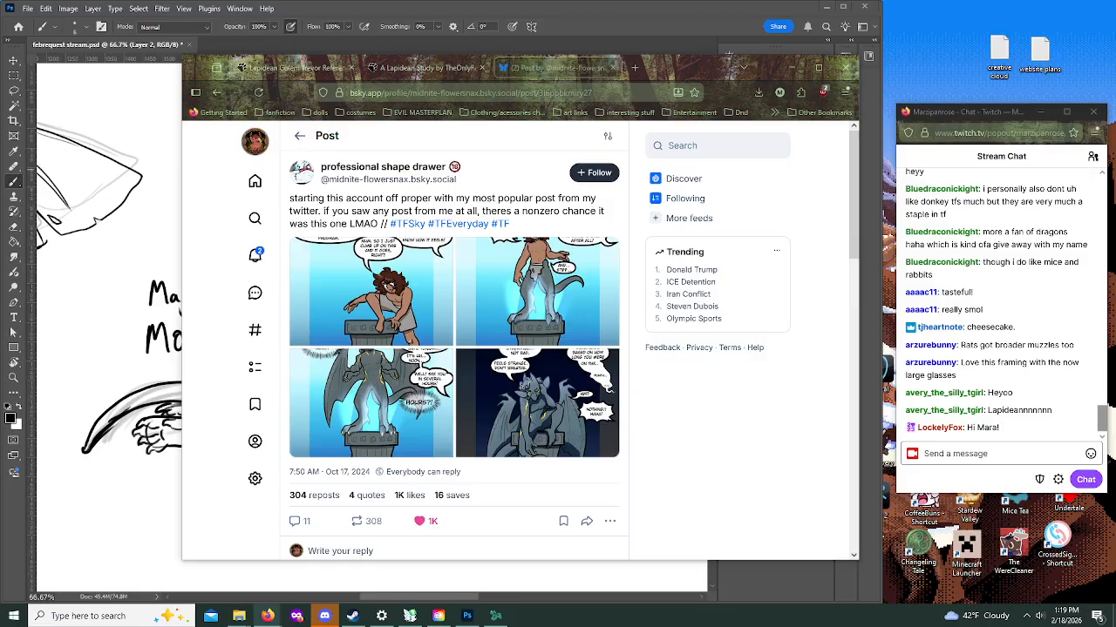
Step: Open the Imgur album imgur.com/a/RUERqVz in another new tab and look over the winged, antlered character's reference sheet
click(634, 68)
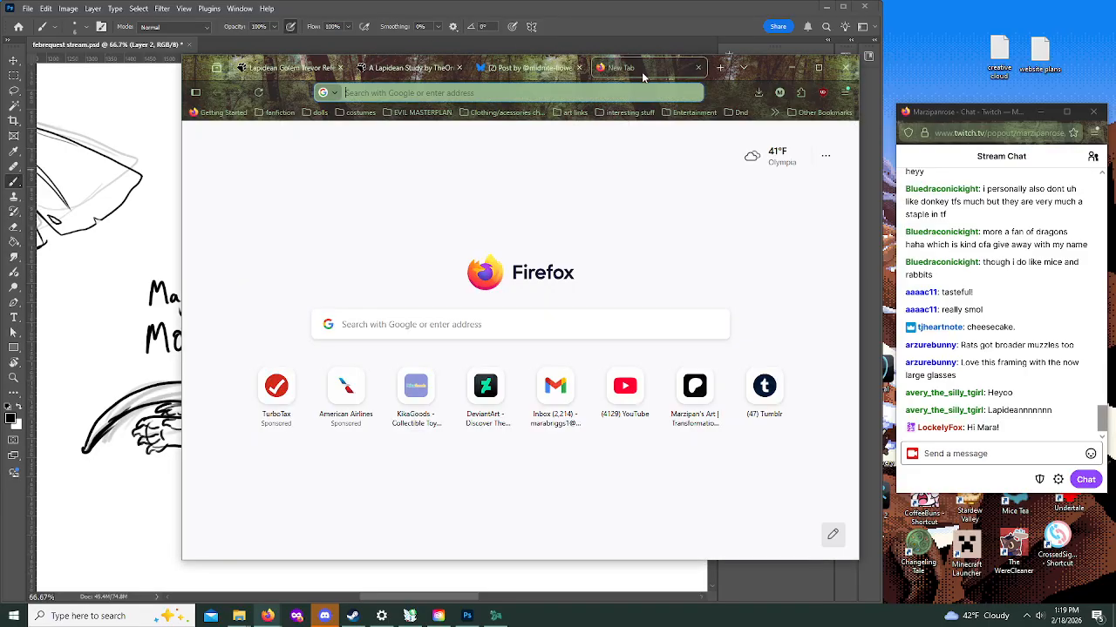
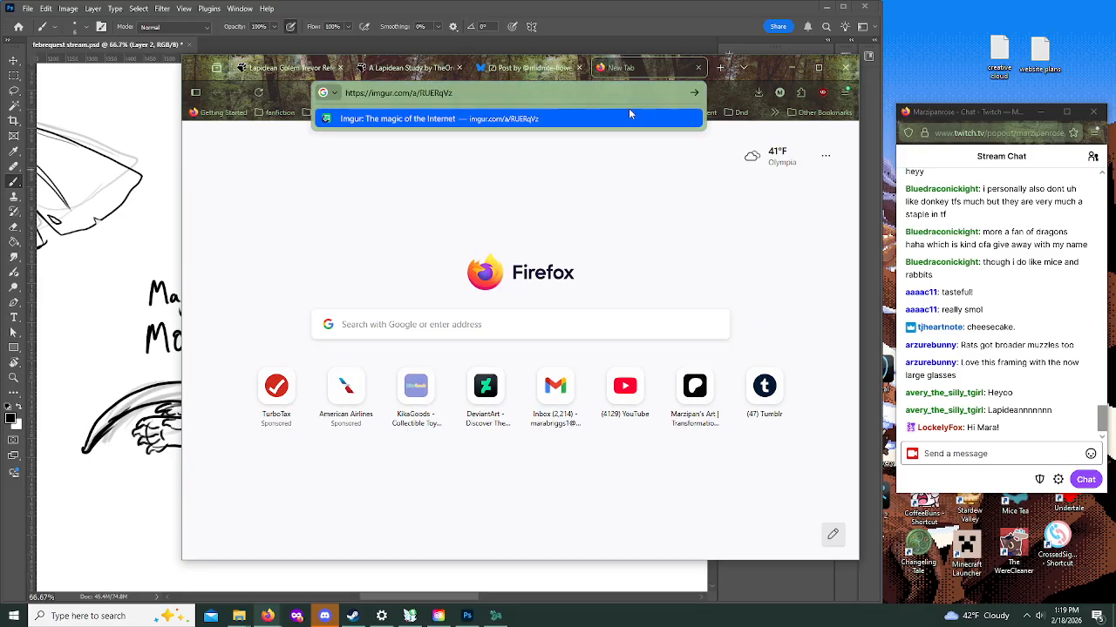
click(625, 119)
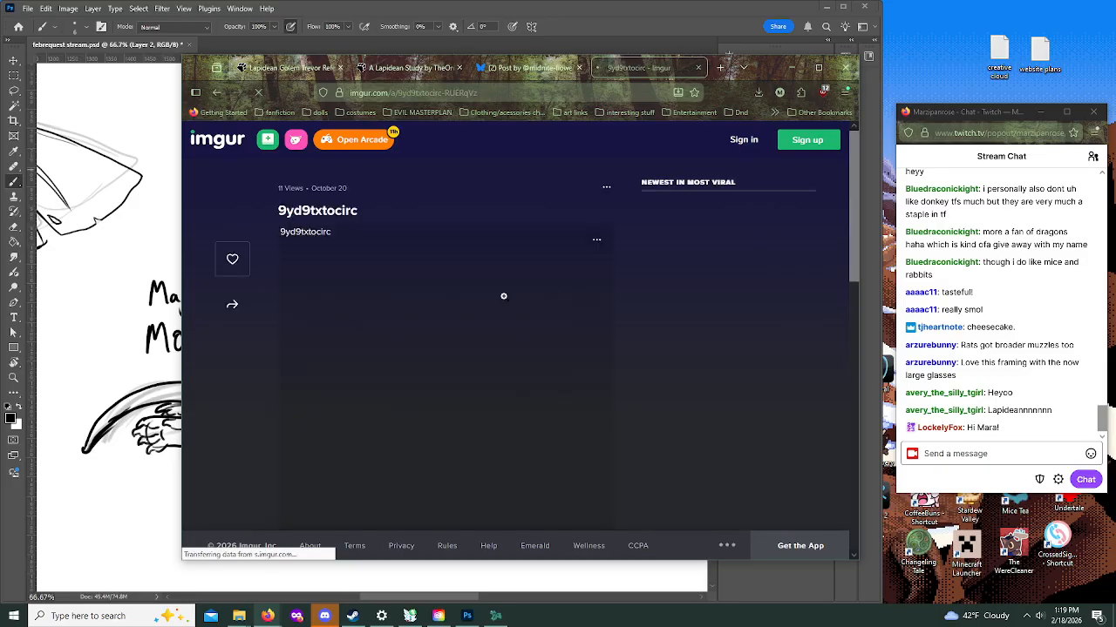
scroll(432, 297, down, 2)
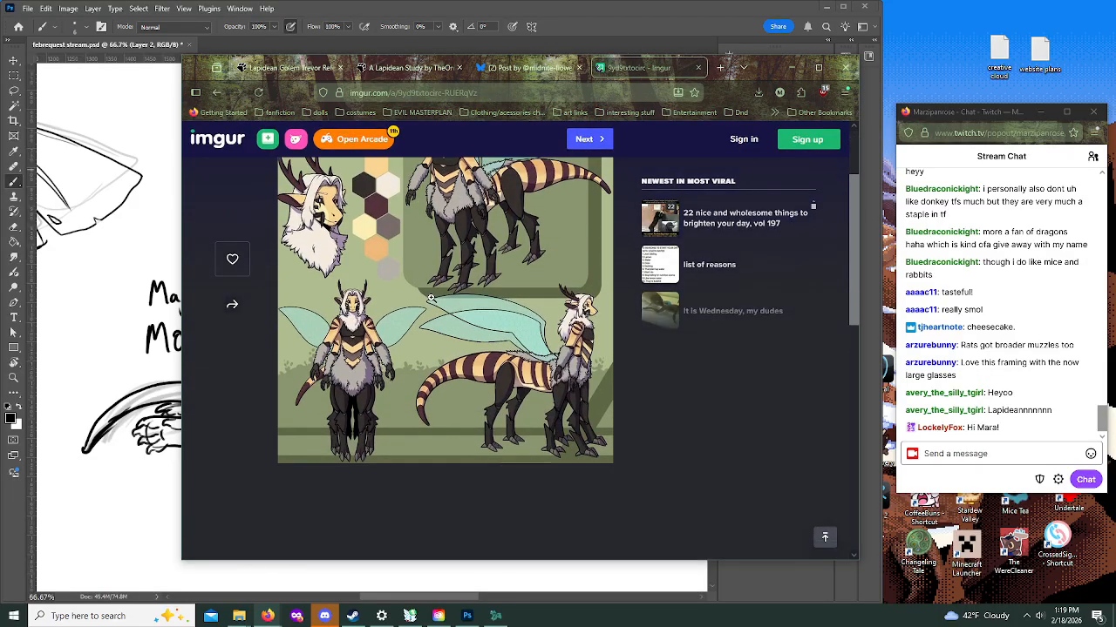
scroll(432, 297, up, 1)
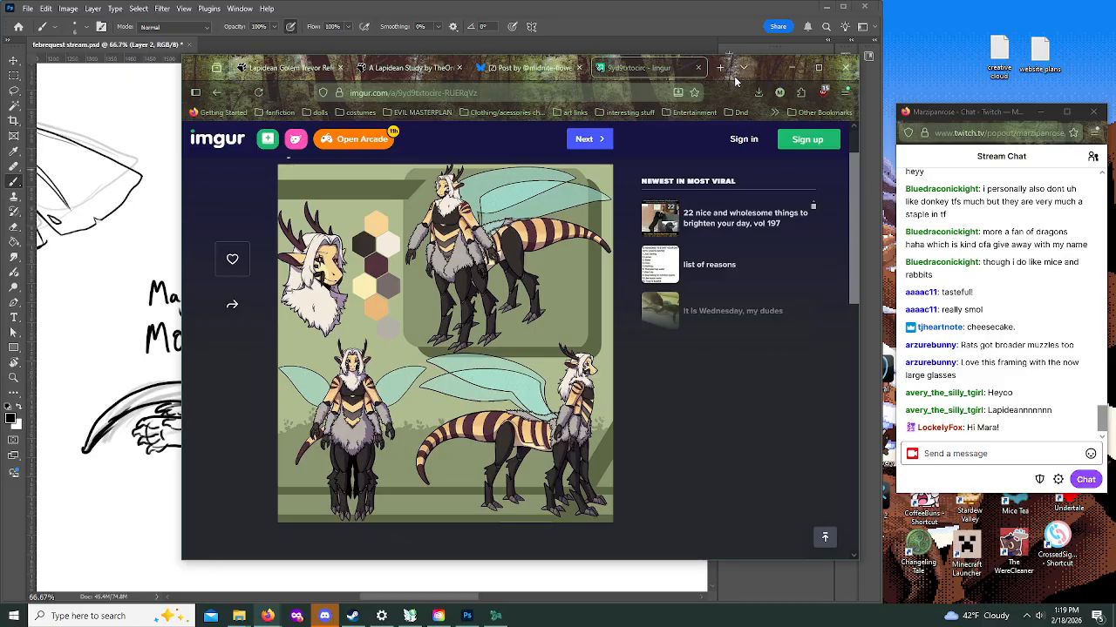
Step: Compare the gargoyle comic and the two Lapidean references across the open tabs, and move the browser window off the canvas
click(565, 70)
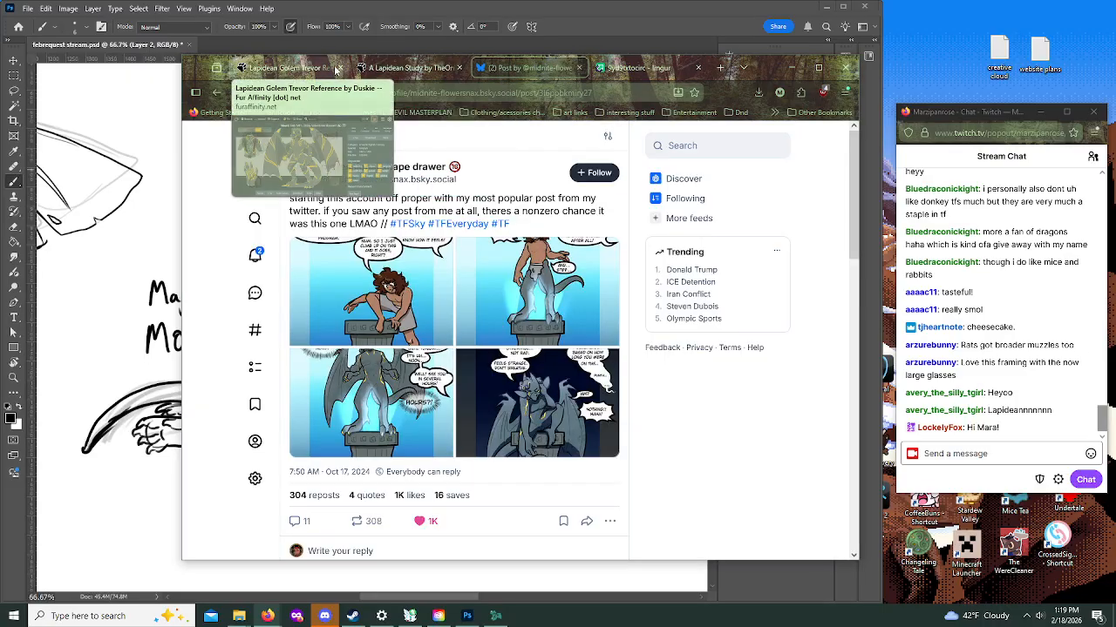
click(379, 69)
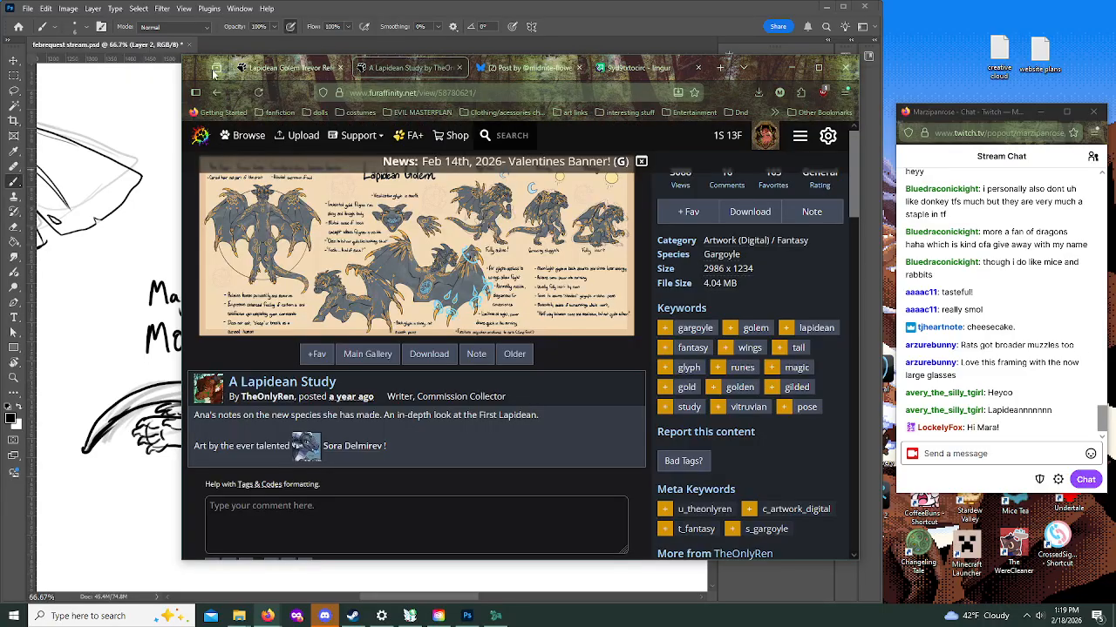
click(270, 74)
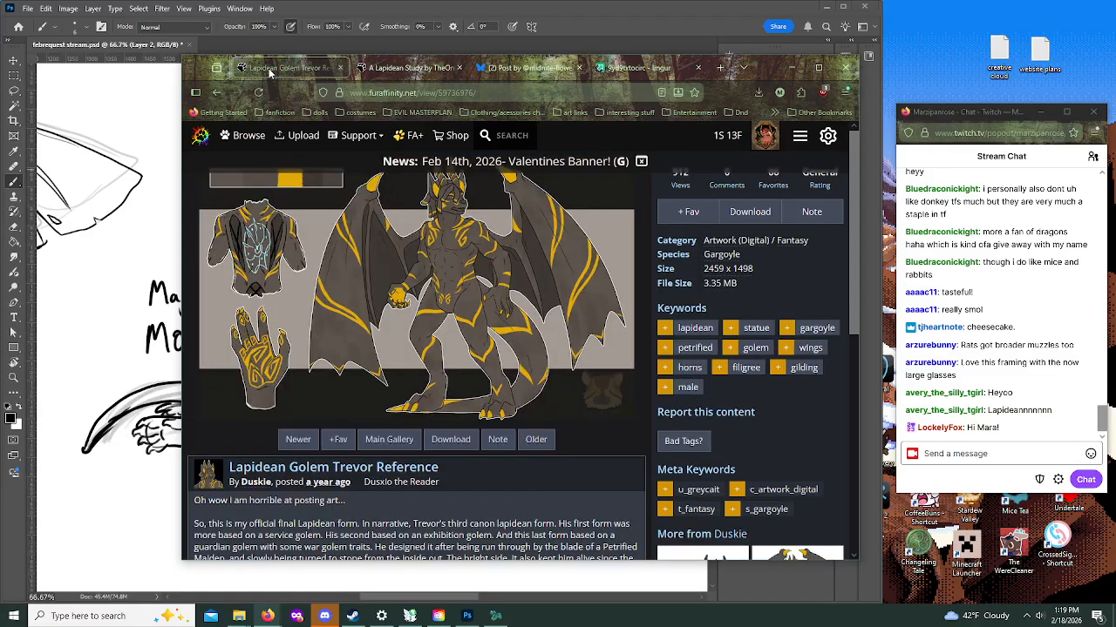
click(389, 72)
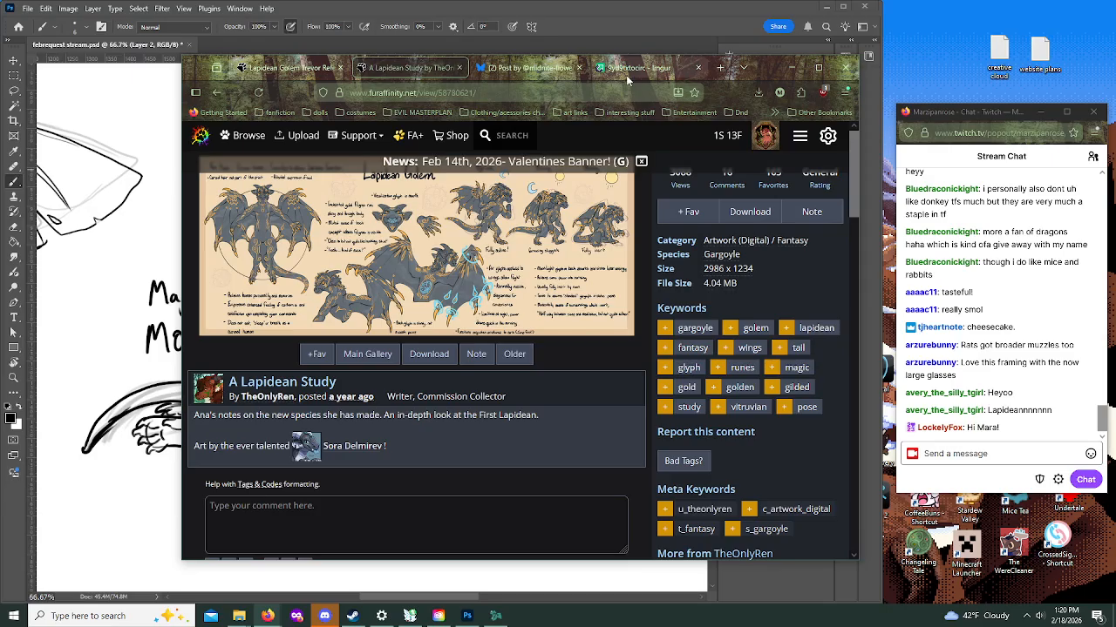
drag(600, 70, 0, 71)
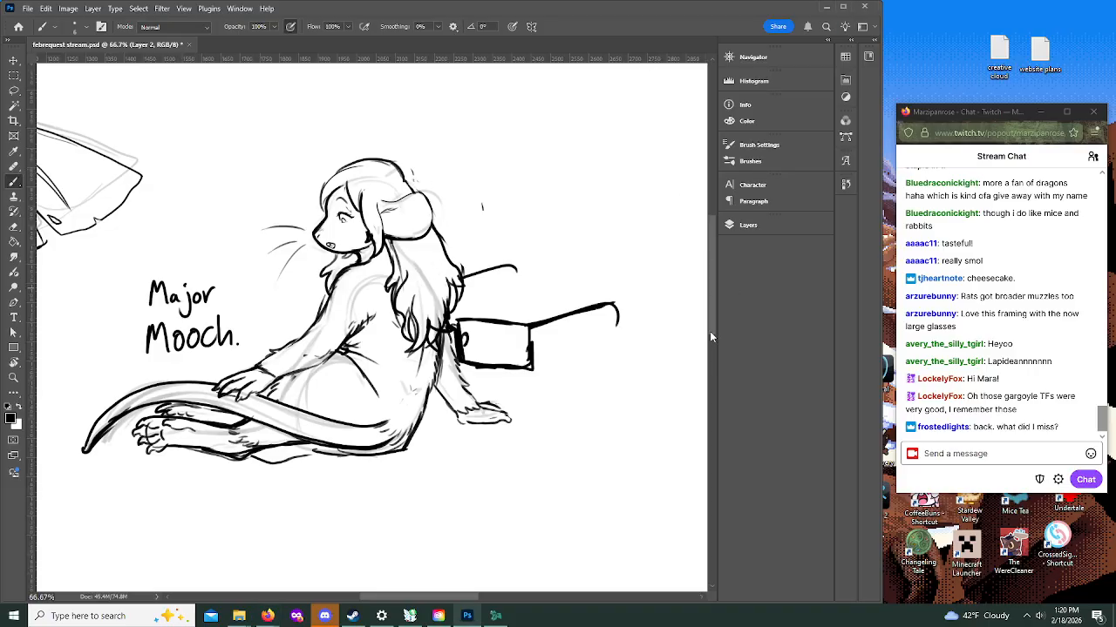
Step: Make Layer 1 the active layer for rough sketching in the empty area below the mouse
drag(712, 295, 736, 429)
mouse_move(414, 600)
mouse_down()
mouse_move(464, 599)
mouse_move(436, 600)
mouse_up()
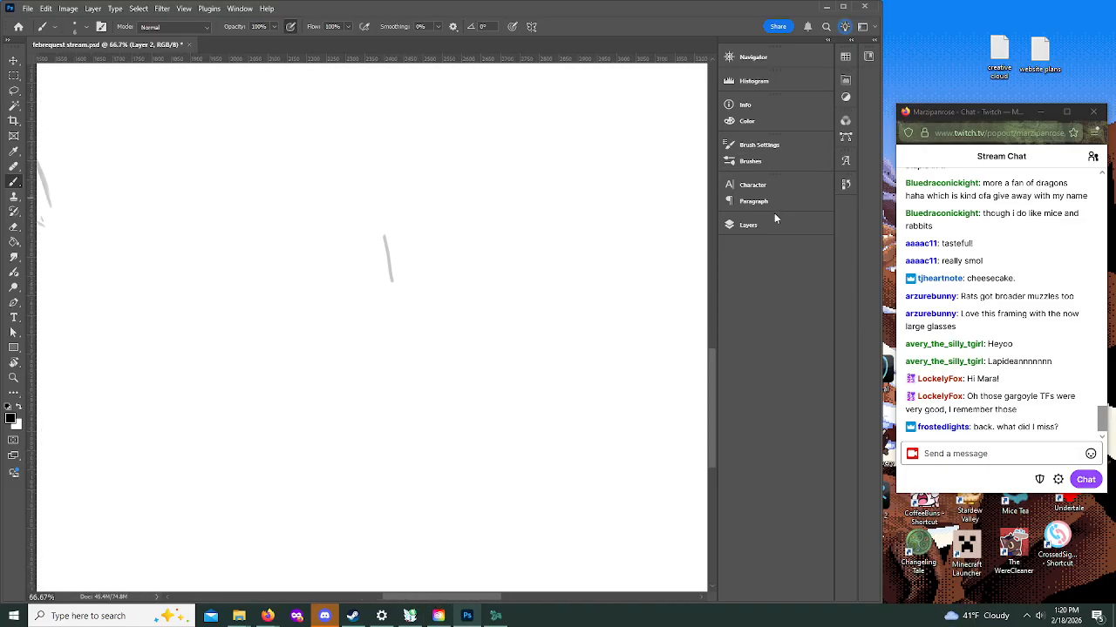
click(747, 225)
click(621, 315)
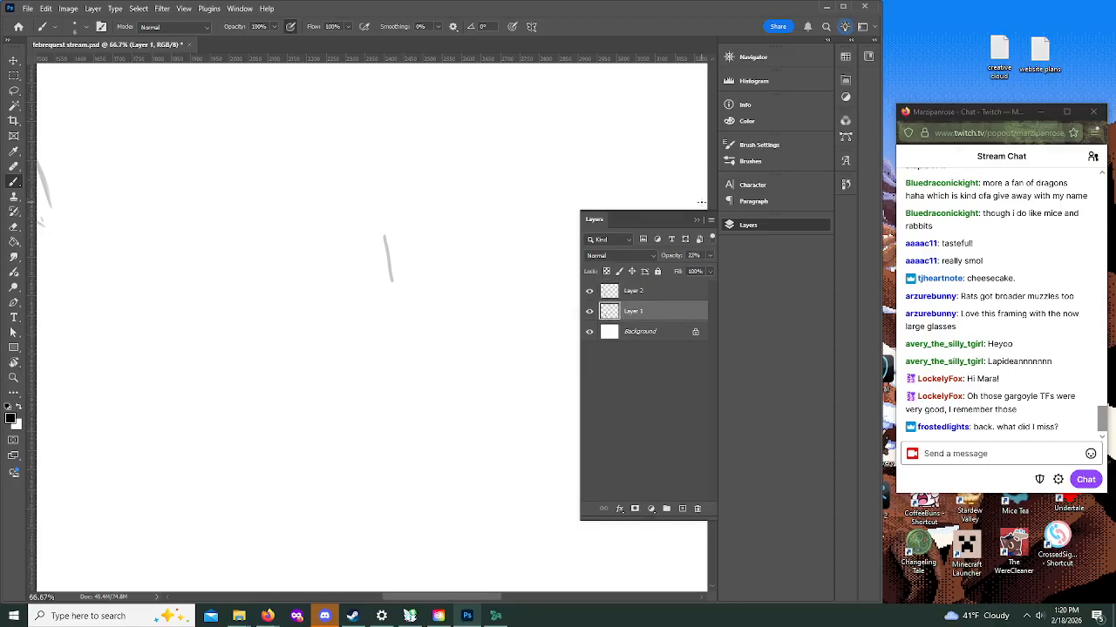
click(696, 219)
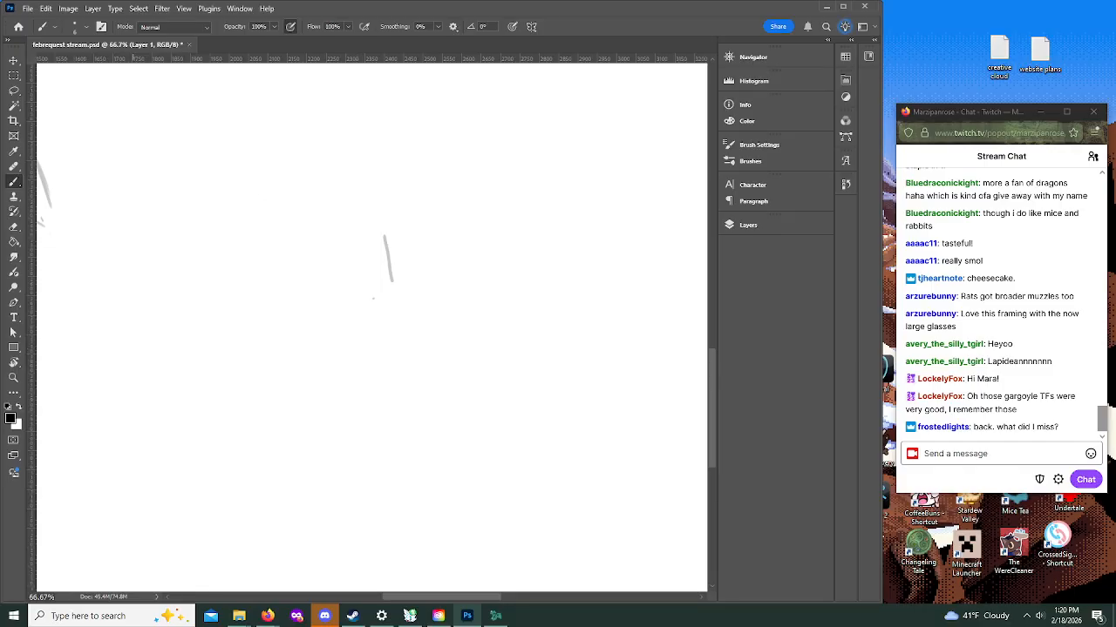
Step: Bring the reference window back, review the character sheet against the Lapidean references, and minimize the window
drag(0, 236, 899, 58)
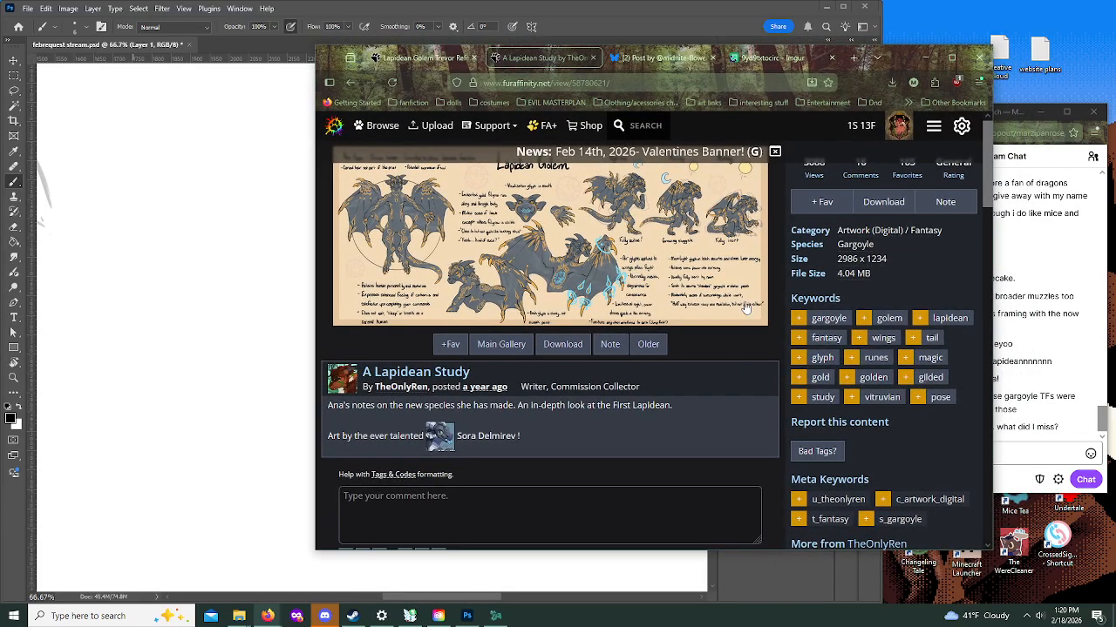
click(749, 58)
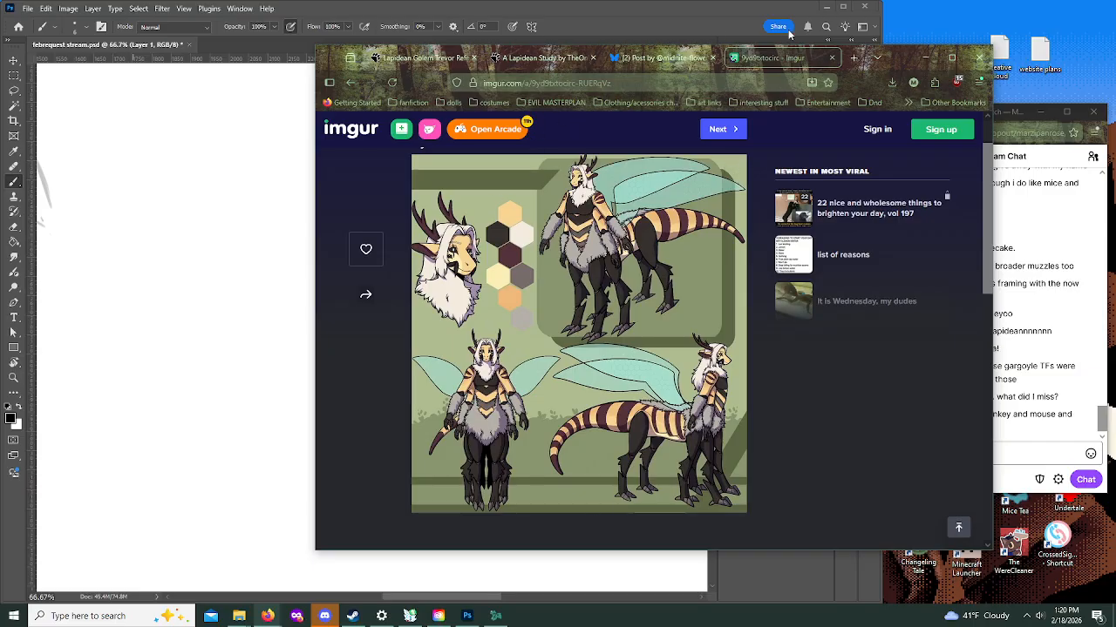
click(663, 58)
click(516, 61)
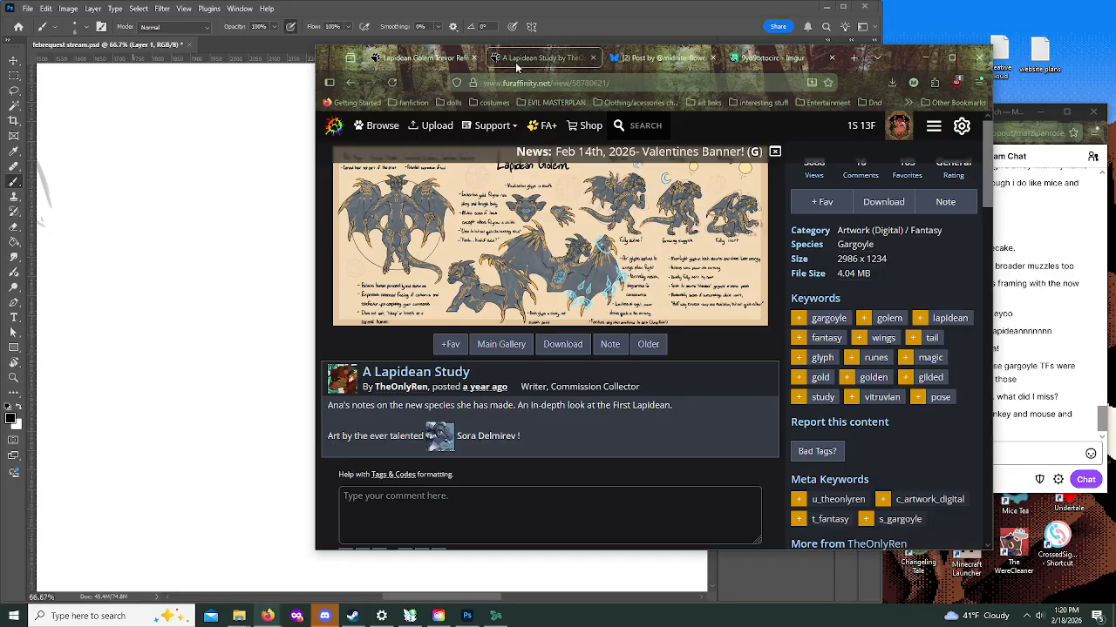
click(387, 58)
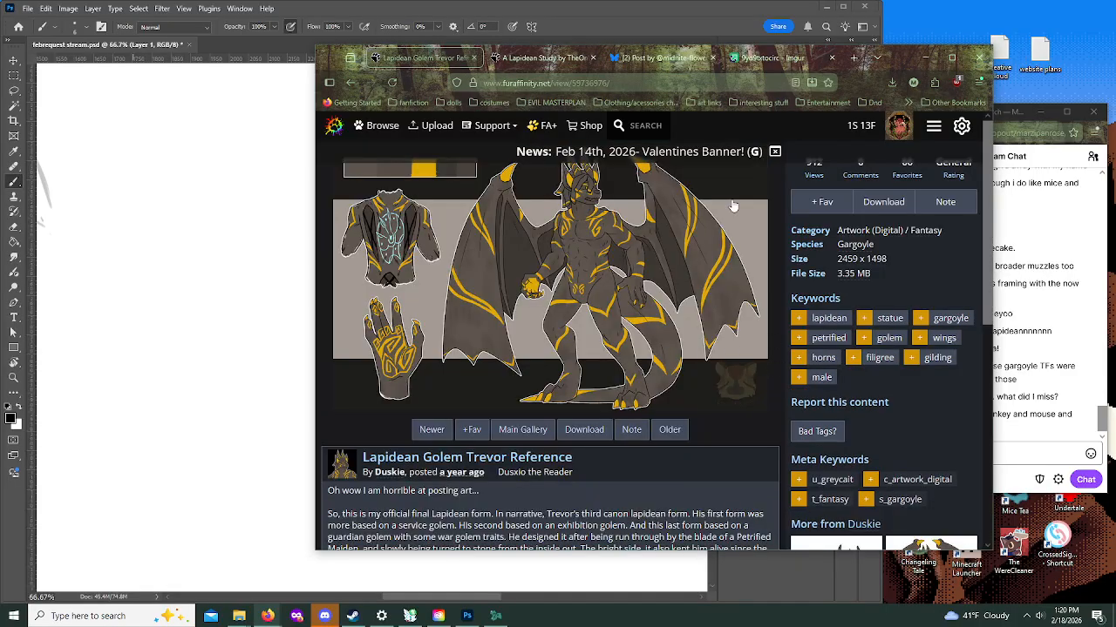
click(771, 58)
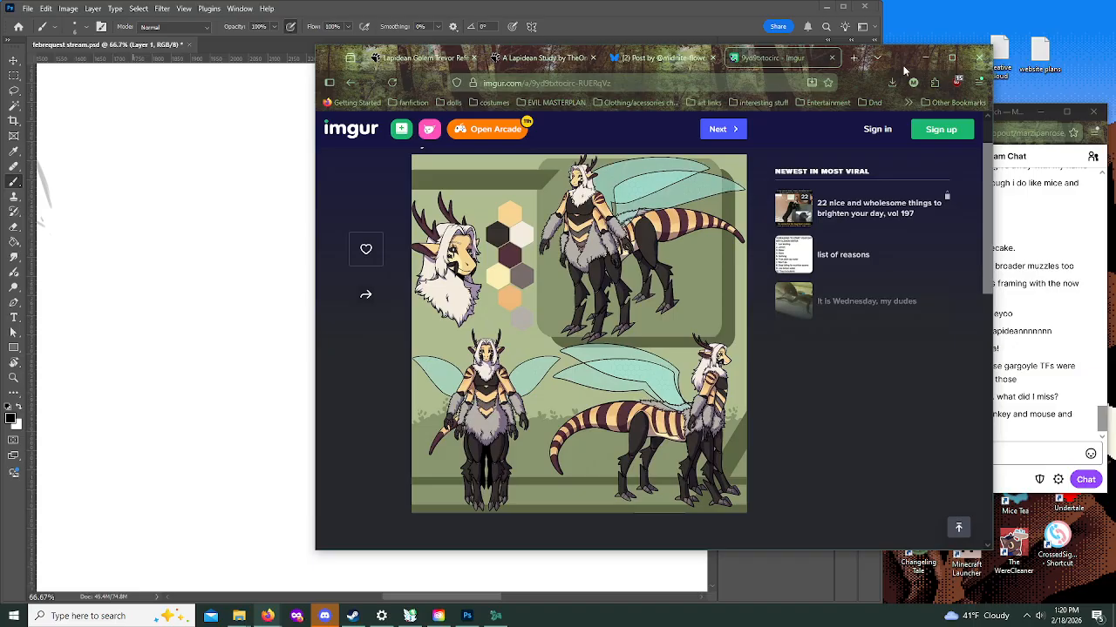
click(925, 57)
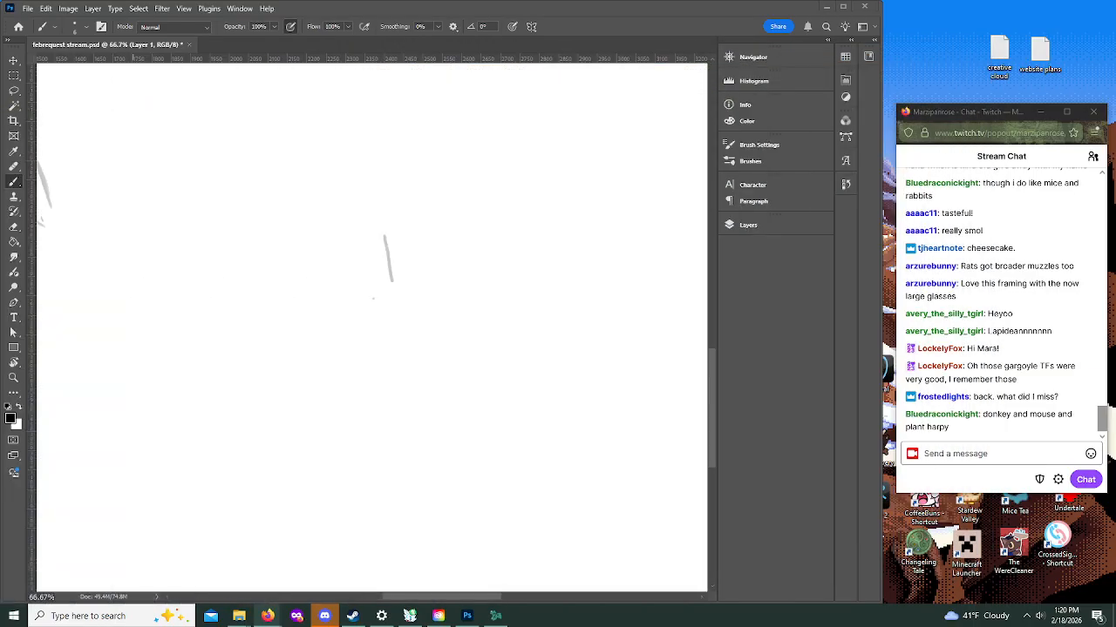
click(748, 225)
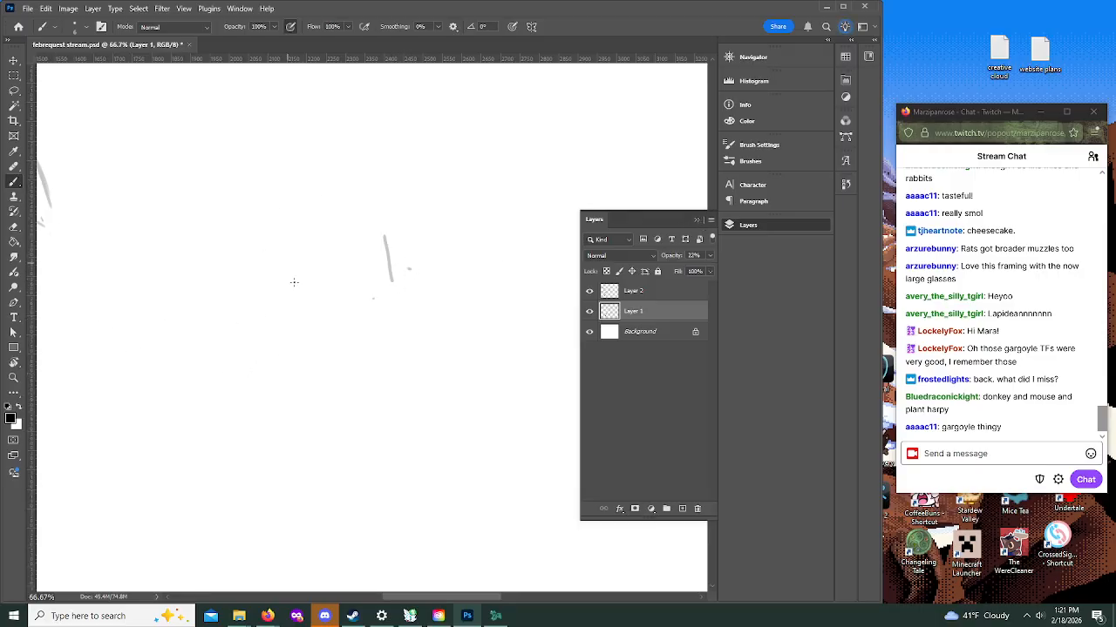
drag(376, 201, 337, 248)
click(697, 220)
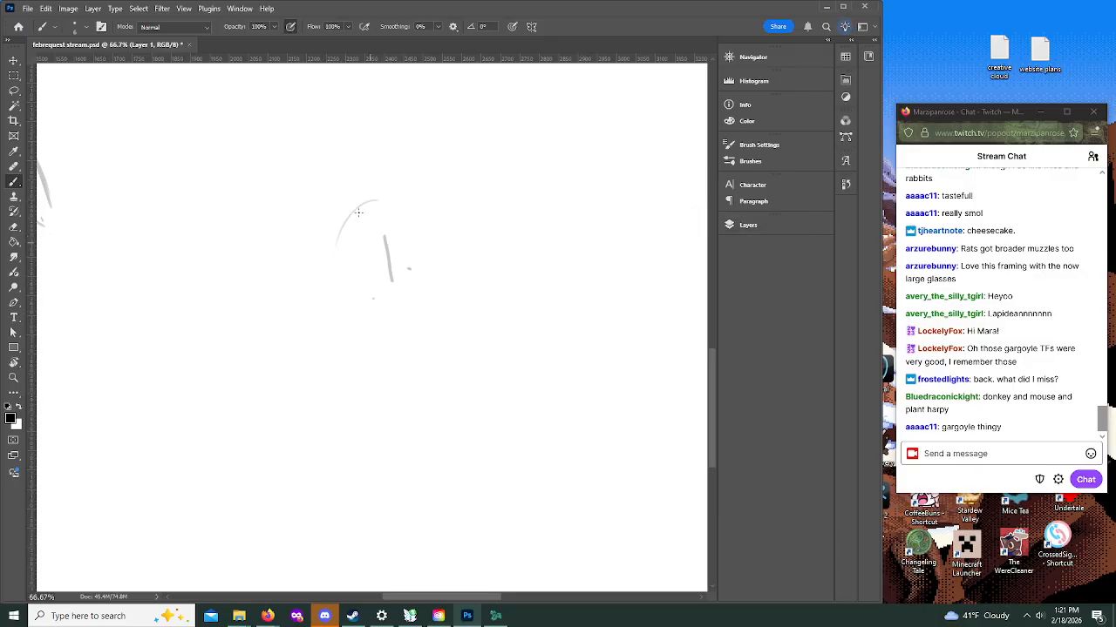
mouse_move(339, 233)
mouse_down()
mouse_move(364, 307)
mouse_move(407, 301)
mouse_up()
key(ctrl+z)
key(ctrl+z)
key(ctrl+z)
key(ctrl+z)
key(ctrl+z)
Step: Rough in the new figure's rounded torso, the angled limb lines on both sides, and a head circle on a short neck
mouse_move(382, 235)
mouse_down()
mouse_move(420, 228)
mouse_move(372, 237)
mouse_move(379, 308)
mouse_move(403, 318)
mouse_move(461, 306)
mouse_move(404, 310)
mouse_move(450, 309)
mouse_move(471, 283)
mouse_move(418, 223)
mouse_up()
mouse_move(374, 257)
mouse_down()
mouse_move(402, 230)
mouse_move(385, 322)
mouse_up()
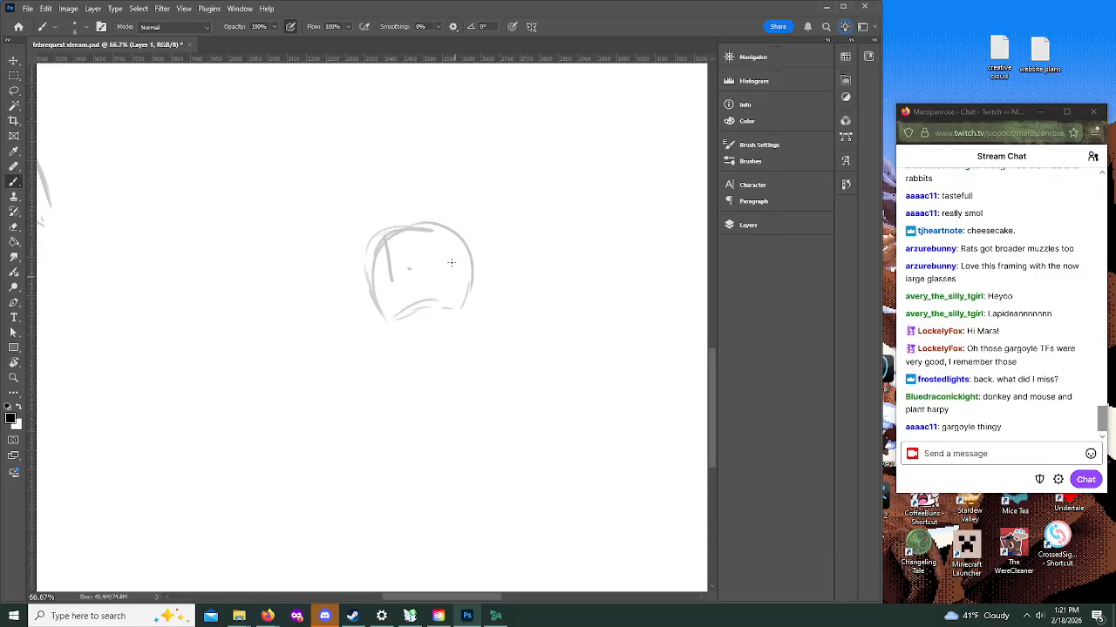
drag(385, 234, 321, 303)
drag(381, 299, 363, 393)
drag(474, 297, 504, 338)
drag(471, 249, 530, 310)
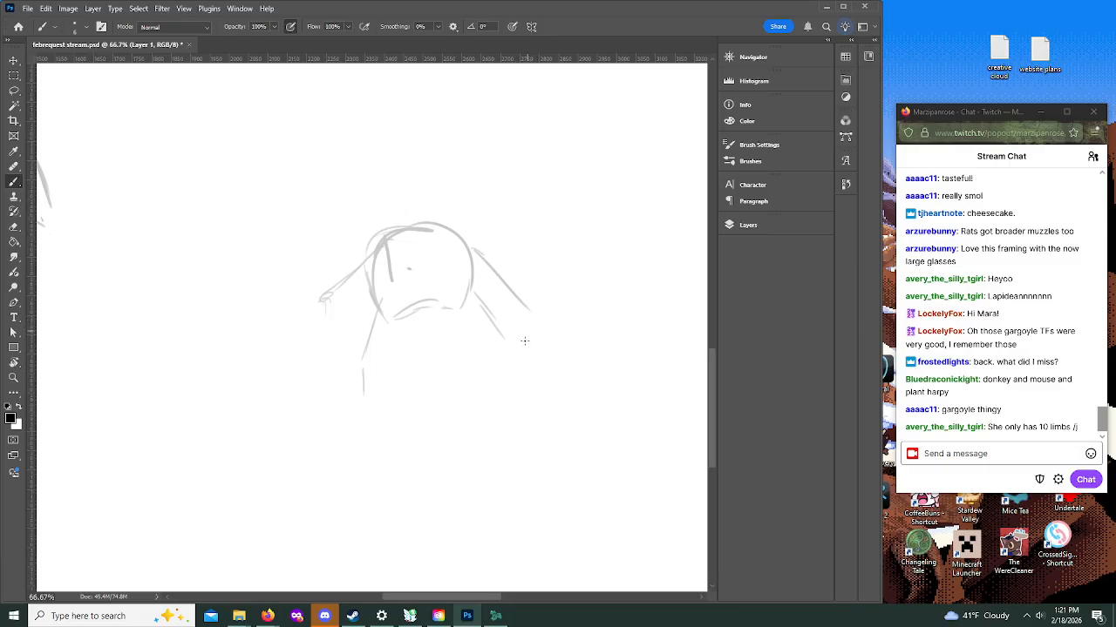
mouse_move(433, 189)
mouse_down()
mouse_move(462, 174)
mouse_move(425, 208)
mouse_up()
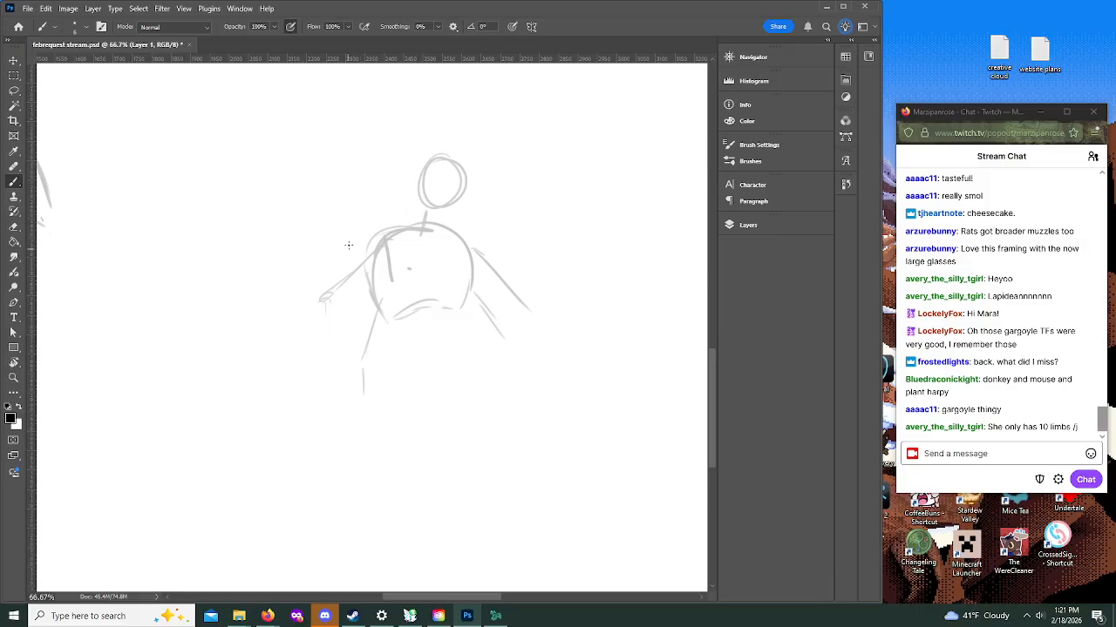
Step: Sketch large arched wing outlines sweeping out and down from both shoulders of the new figure
mouse_move(377, 237)
mouse_down()
mouse_move(298, 149)
mouse_move(234, 180)
mouse_move(108, 394)
mouse_up()
mouse_move(100, 455)
mouse_down()
mouse_move(111, 372)
mouse_move(236, 188)
mouse_move(300, 150)
mouse_up()
mouse_move(308, 152)
mouse_down()
mouse_move(318, 188)
mouse_move(380, 237)
mouse_up()
mouse_move(468, 216)
mouse_down()
mouse_move(509, 163)
mouse_move(604, 382)
mouse_up()
Step: Zoom out to 25% to check the rough winged figure's placement among the other sketches on the canvas
click(712, 286)
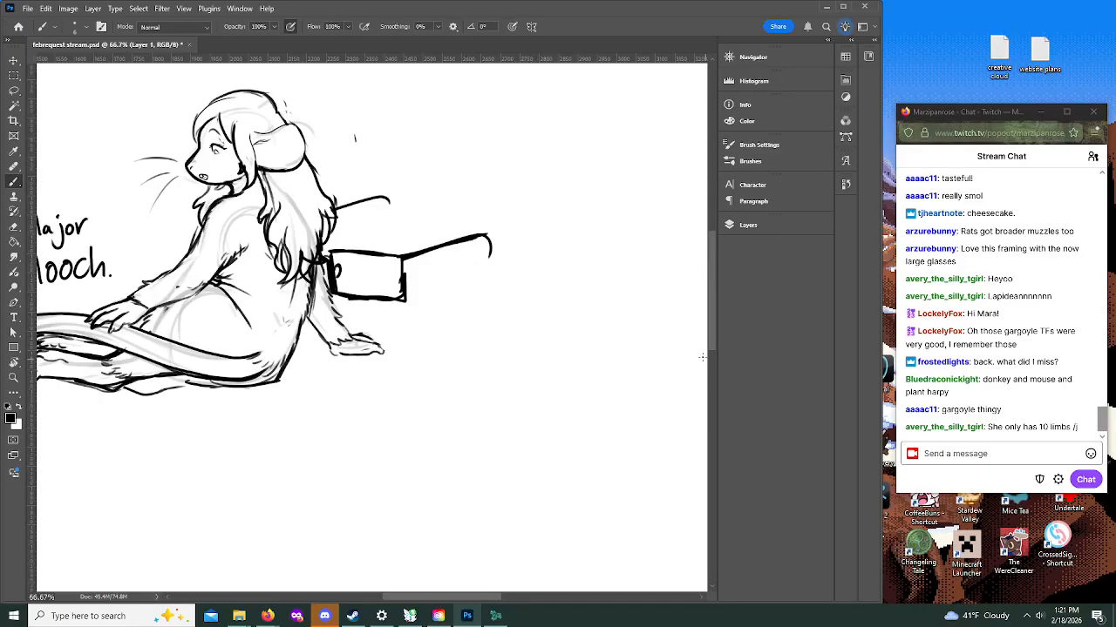
drag(444, 601, 474, 602)
key(z)
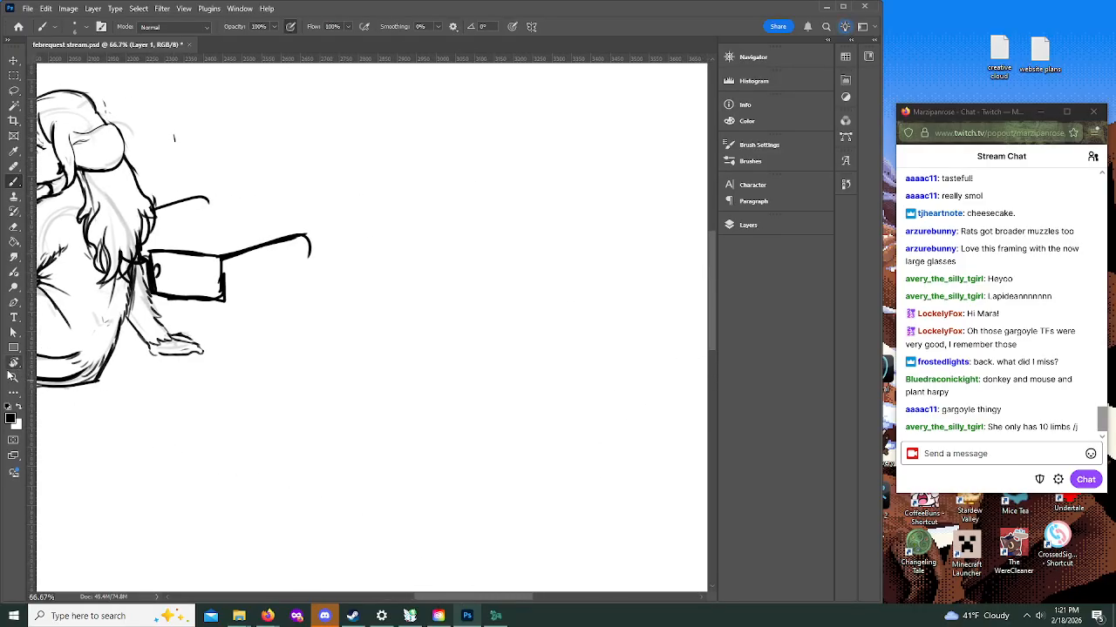
click(348, 317)
click(350, 319)
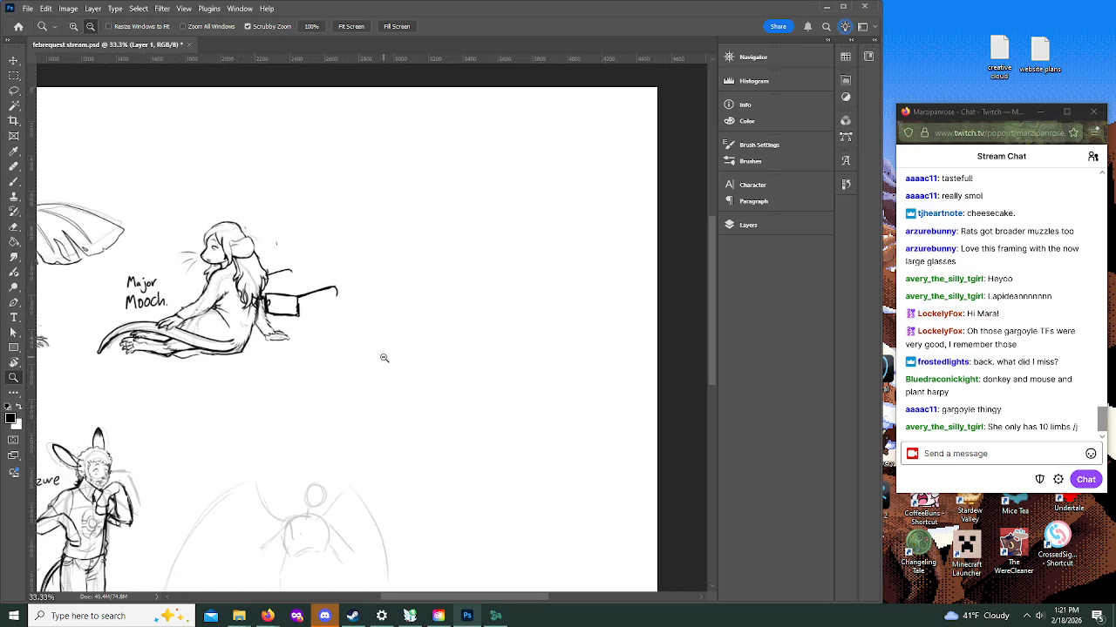
click(383, 358)
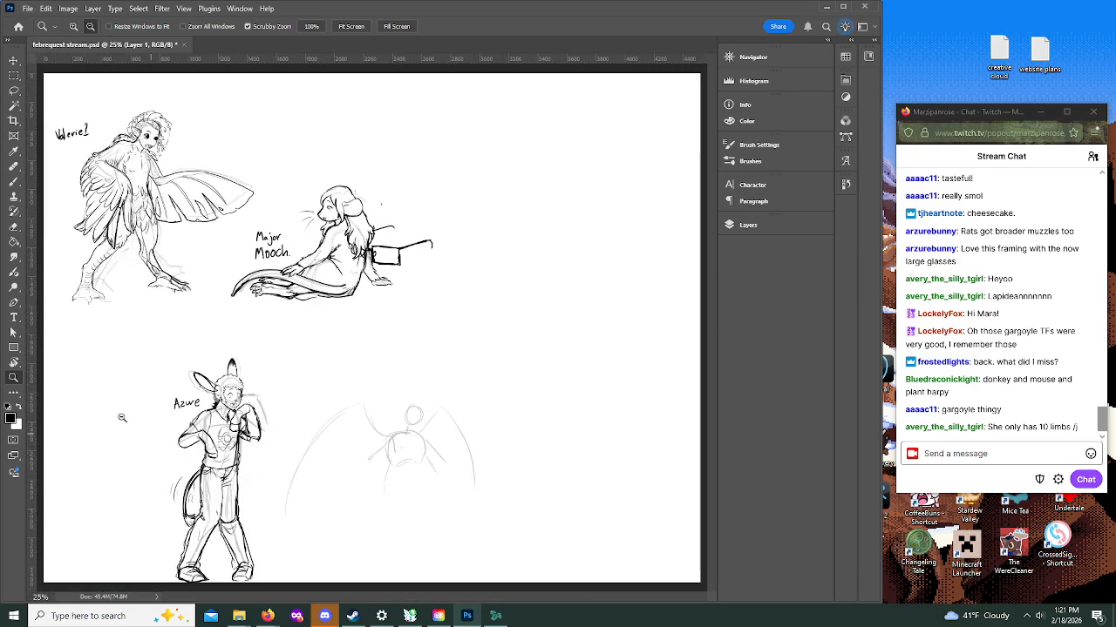
Step: Rough in the waist and hip lines below the winged figure's torso and a long tail curve sweeping out from the hips
click(74, 27)
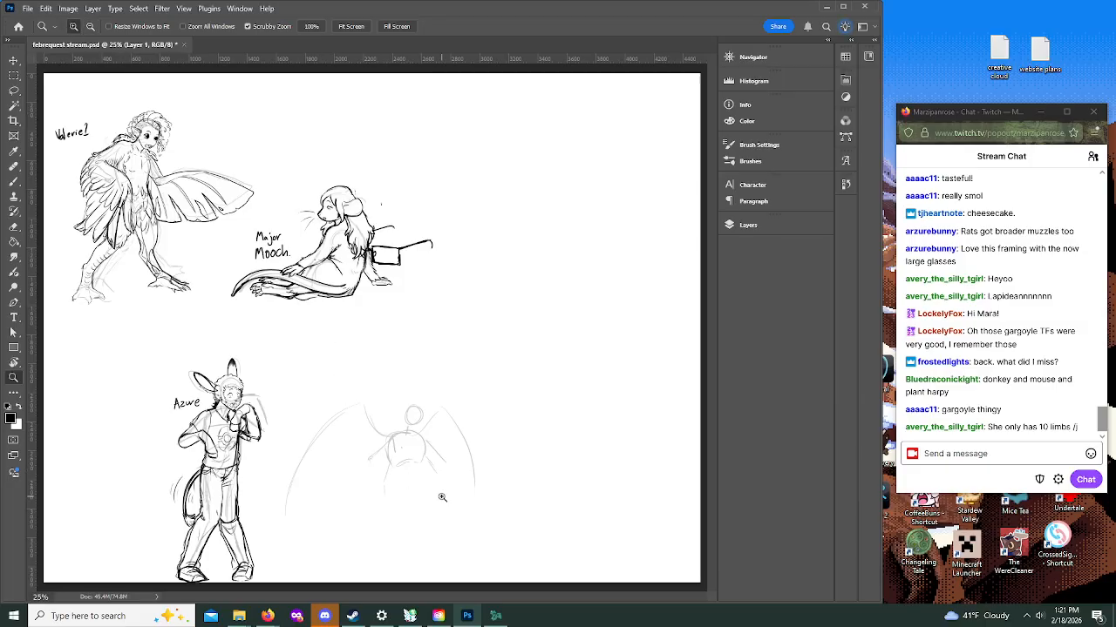
click(466, 482)
click(490, 467)
drag(711, 309, 711, 335)
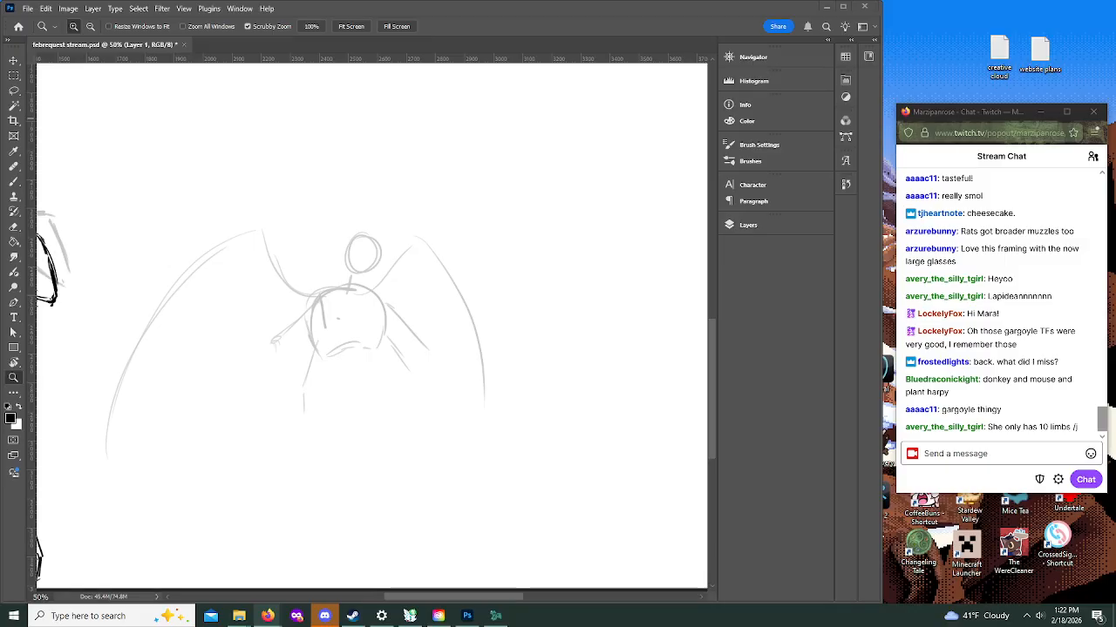
click(354, 350)
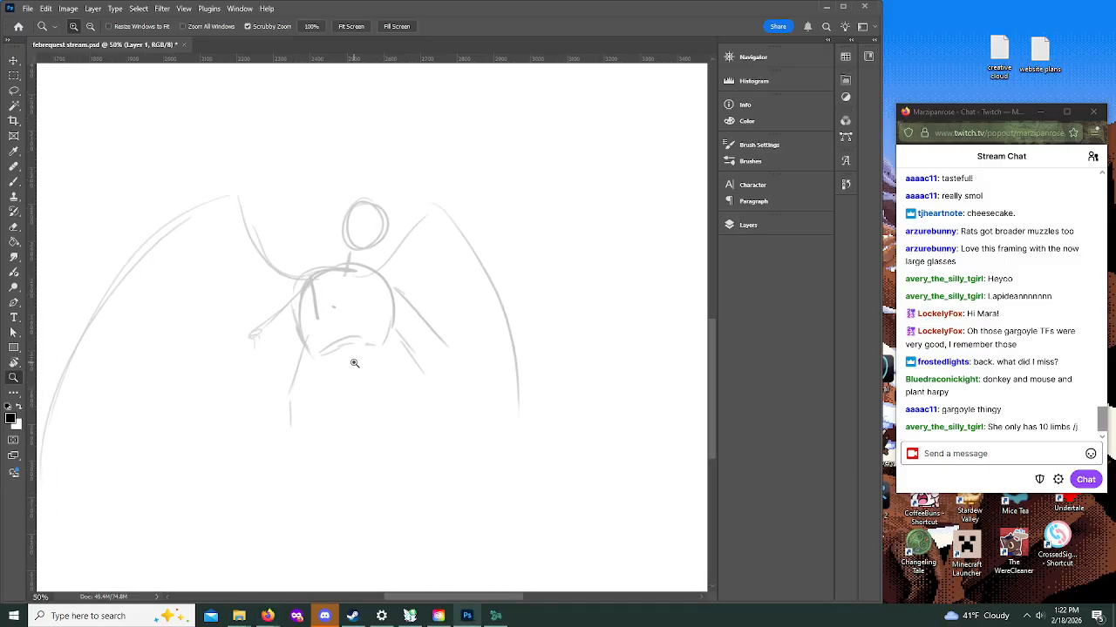
click(89, 26)
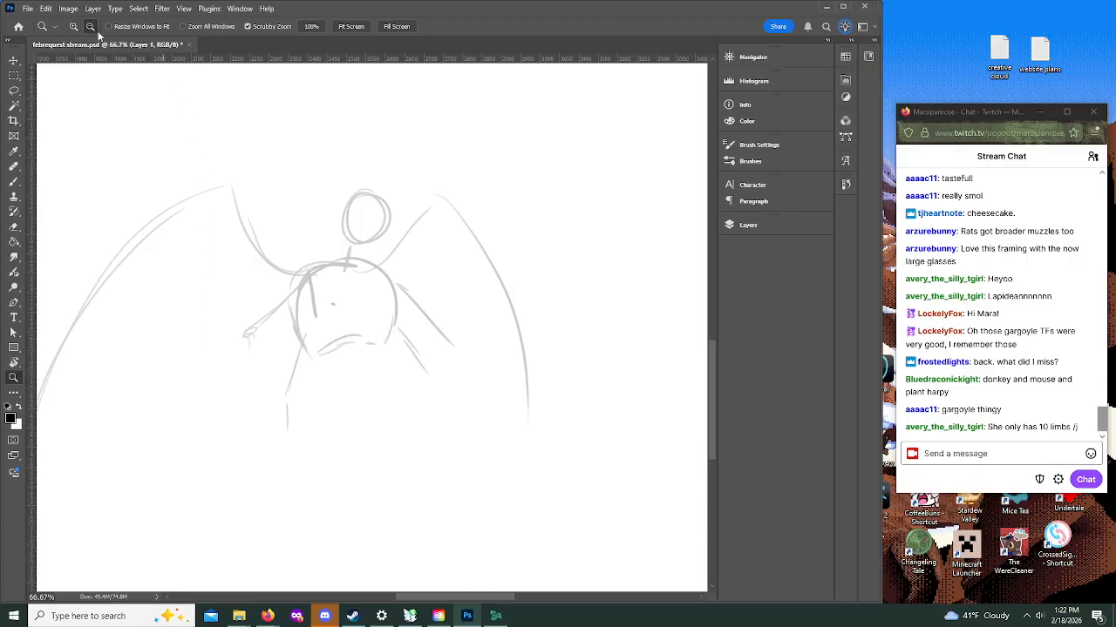
click(406, 328)
click(12, 183)
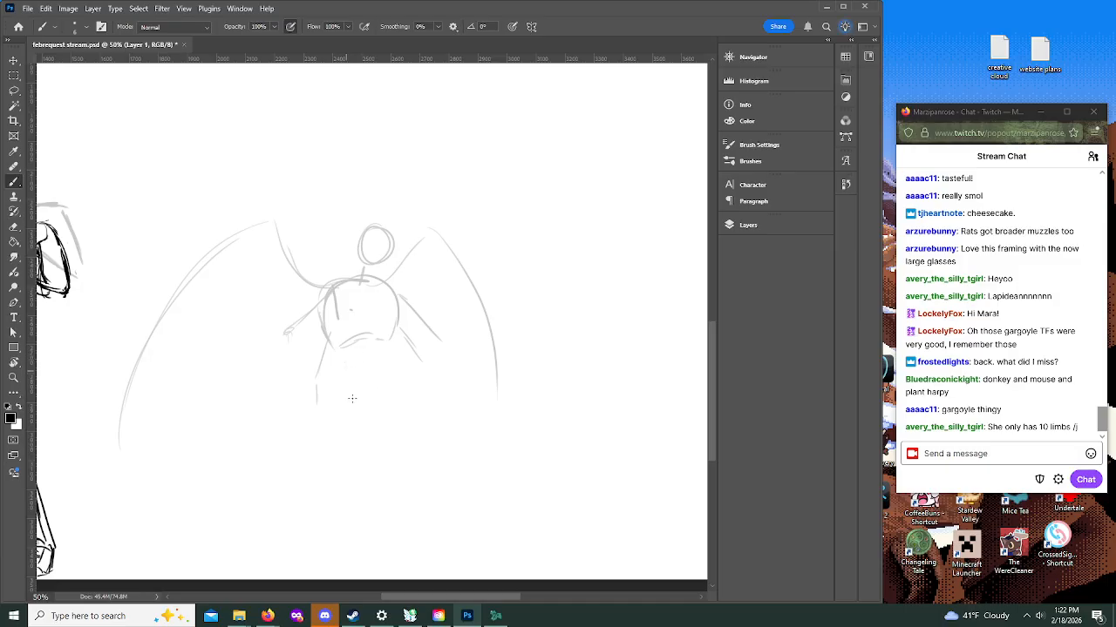
drag(346, 378, 370, 404)
drag(394, 324, 397, 378)
drag(393, 310, 396, 385)
drag(349, 356, 334, 377)
drag(715, 346, 712, 355)
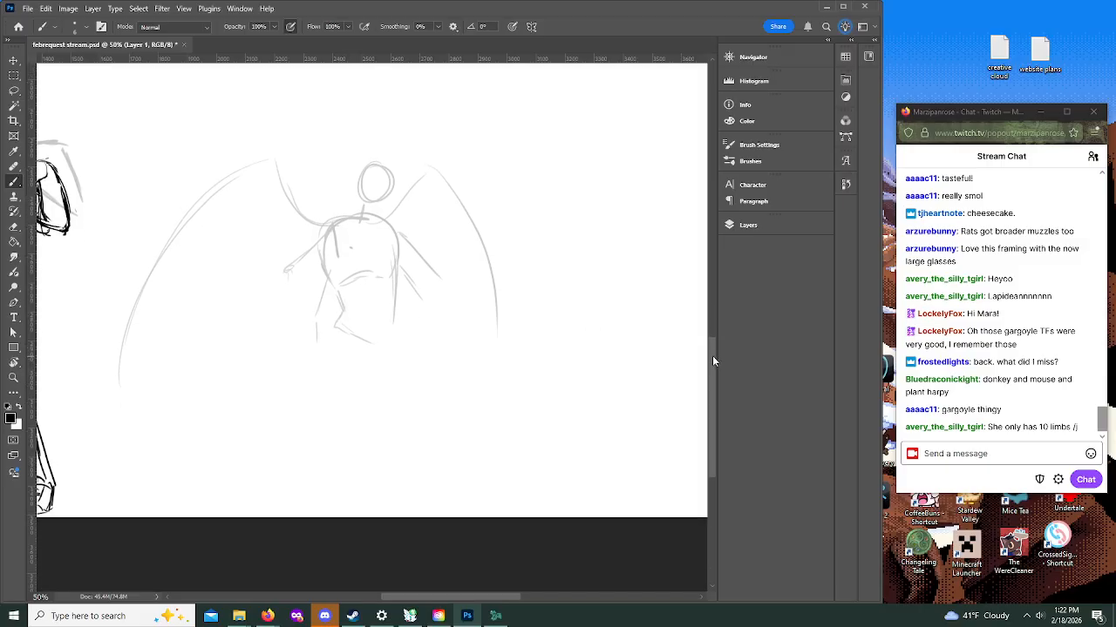
mouse_move(325, 333)
mouse_down()
mouse_move(384, 473)
mouse_move(551, 428)
mouse_up()
Step: Select the rough winged figure with the Lasso and move it higher on the canvas
key(l)
mouse_move(357, 109)
mouse_down()
mouse_move(215, 126)
mouse_move(102, 313)
mouse_move(170, 478)
mouse_move(392, 499)
mouse_move(631, 467)
mouse_move(563, 246)
mouse_move(389, 112)
mouse_move(329, 120)
mouse_up()
key(v)
mouse_move(389, 226)
mouse_down()
mouse_move(383, 149)
mouse_move(393, 153)
mouse_up()
mouse_move(713, 355)
mouse_down()
mouse_move(713, 285)
mouse_move(714, 315)
mouse_up()
mouse_move(398, 322)
mouse_down()
mouse_move(388, 276)
mouse_move(366, 281)
mouse_up()
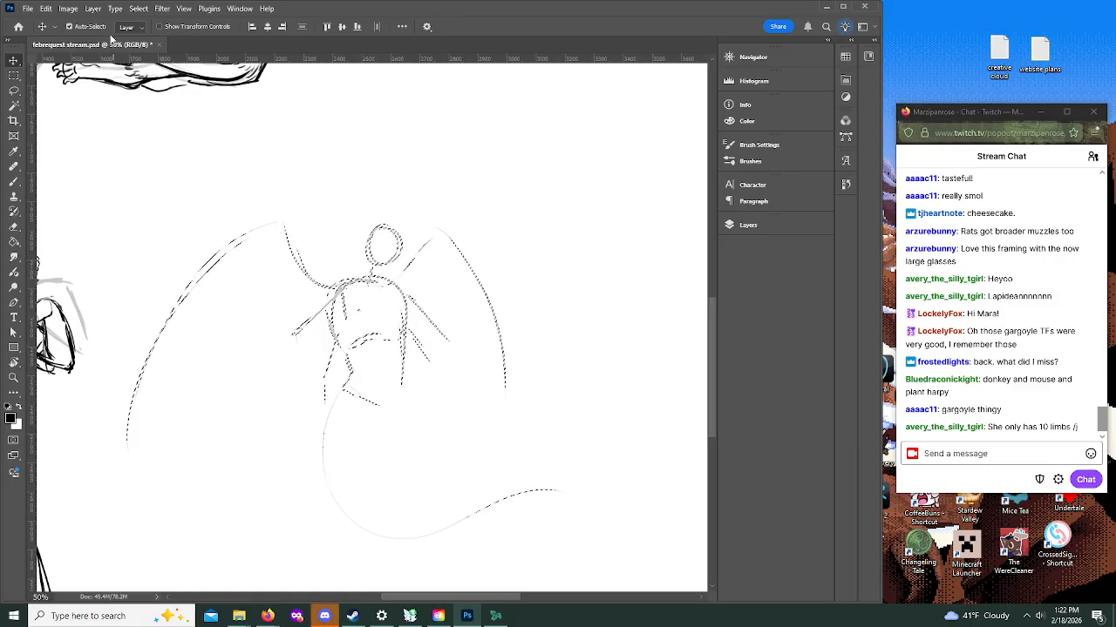
click(67, 10)
mouse_move(45, 8)
click(78, 21)
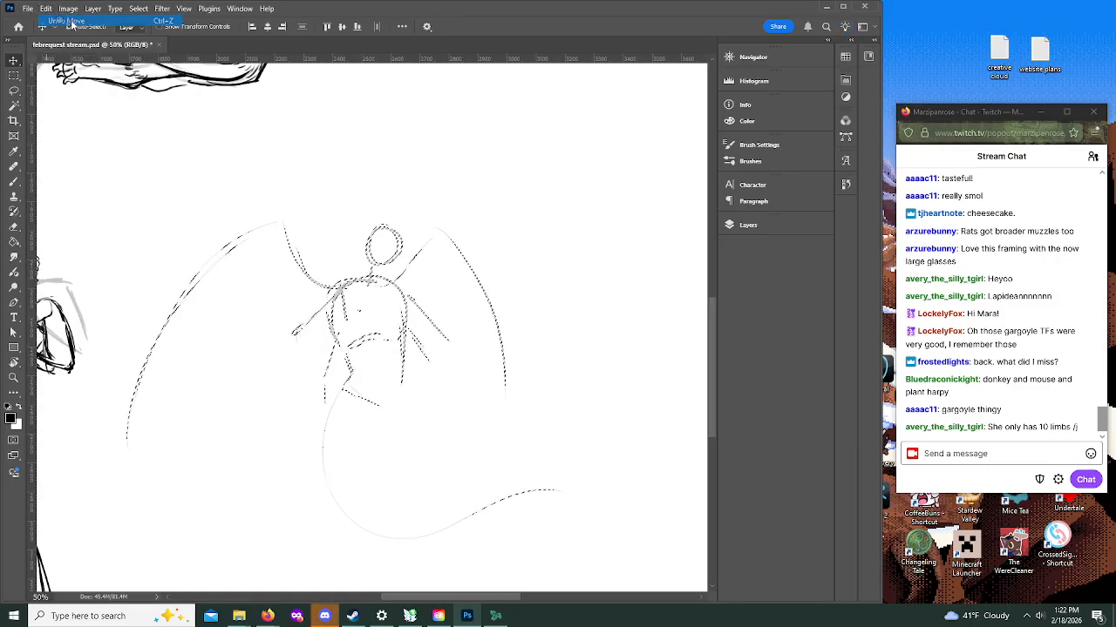
drag(335, 307, 341, 299)
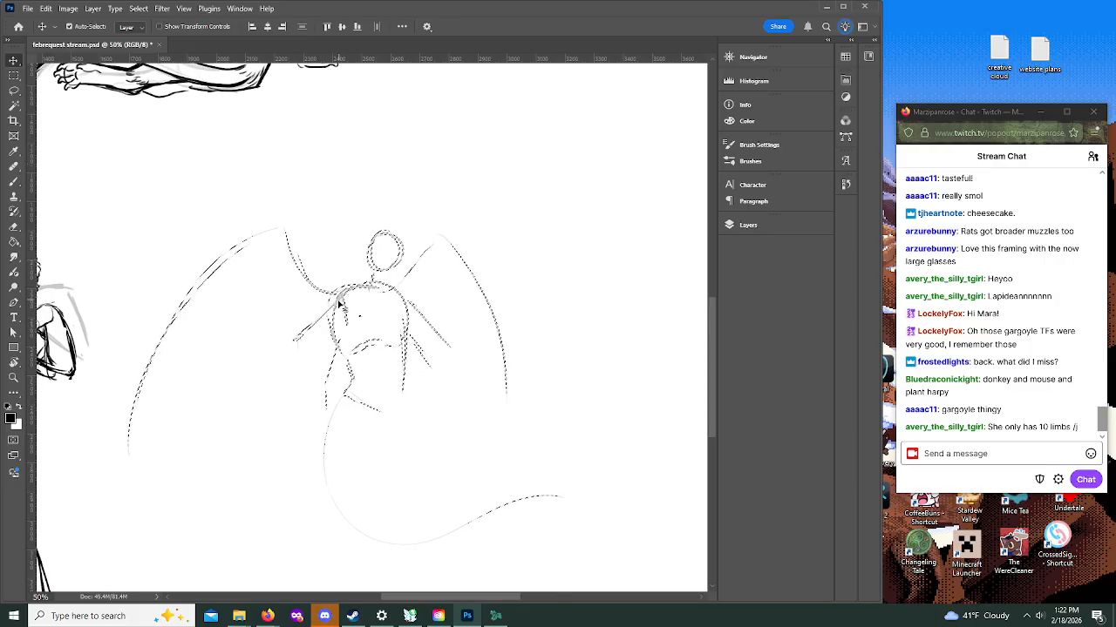
key(ctrl+z)
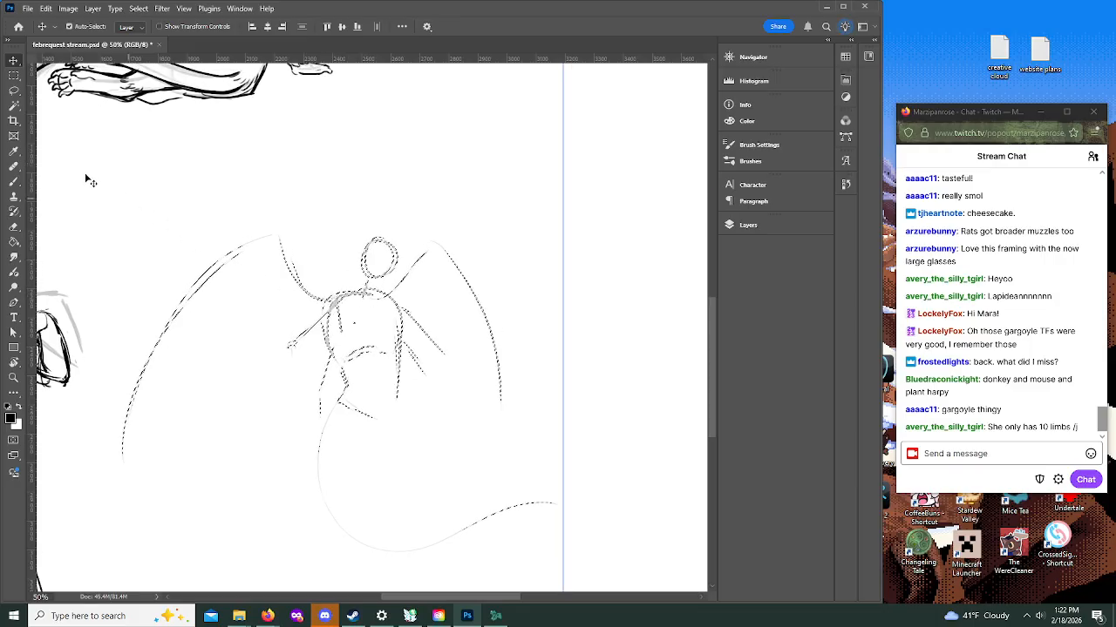
Step: Return to the Brush tool, clear the selection, and make Layer 1 the active layer
click(13, 181)
click(138, 8)
click(150, 29)
drag(714, 323, 715, 347)
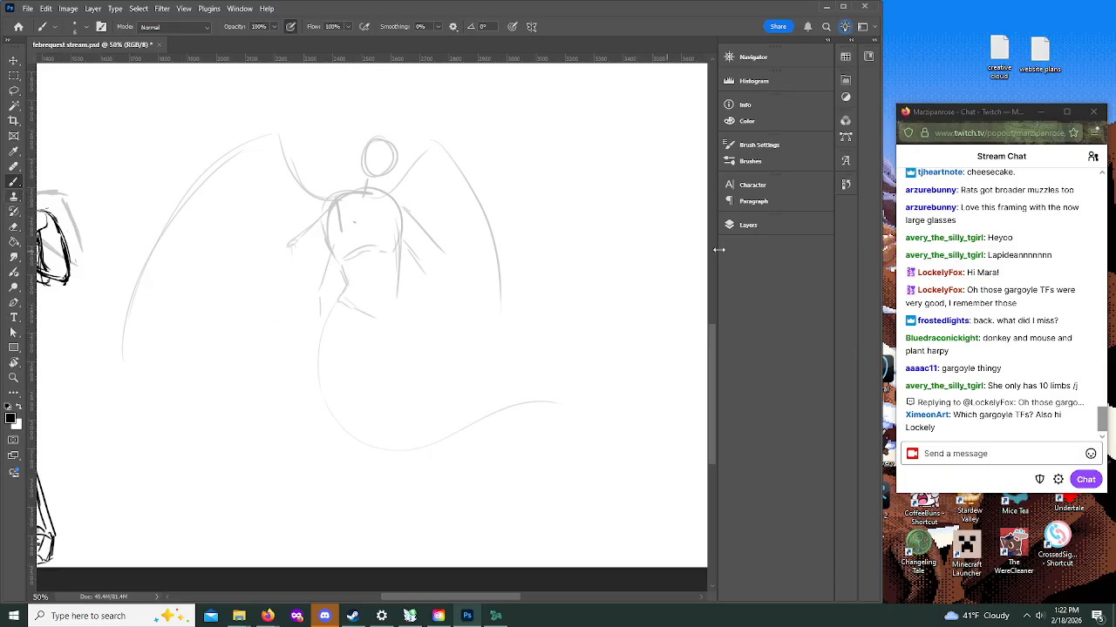
click(747, 225)
click(639, 318)
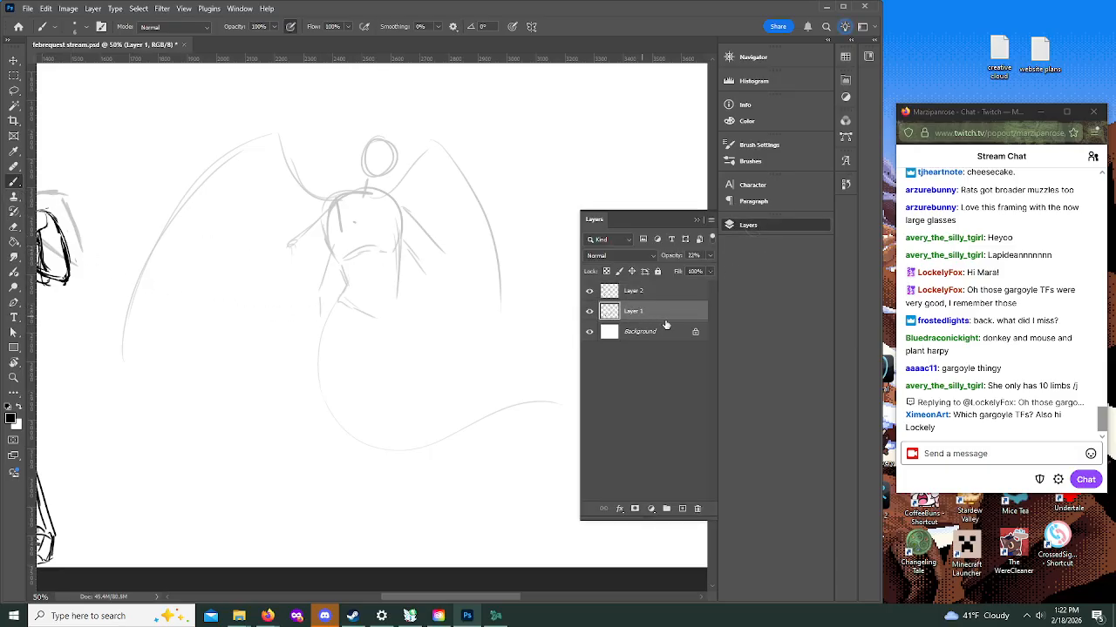
click(757, 225)
Step: Rough in both bent legs from the hips down to the feet and redraw the tail as a wider curve behind them
drag(400, 325, 415, 384)
drag(409, 426, 414, 400)
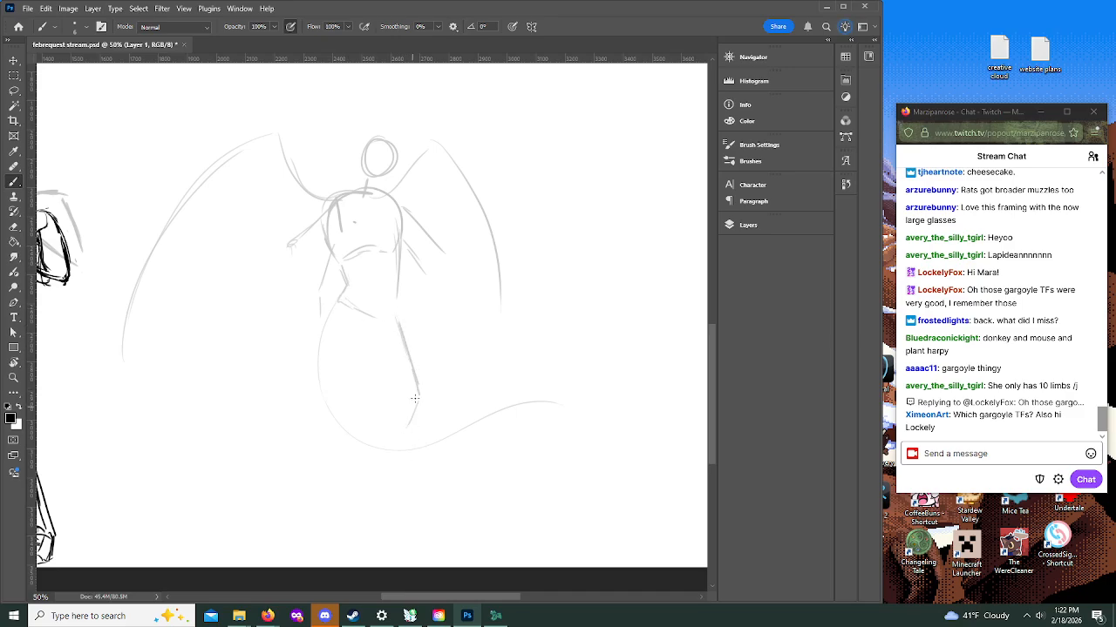
mouse_move(396, 323)
mouse_down()
mouse_move(409, 393)
mouse_move(384, 455)
mouse_up()
mouse_move(411, 403)
mouse_down()
mouse_move(392, 443)
mouse_move(398, 509)
mouse_move(431, 540)
mouse_up()
drag(335, 308, 344, 375)
drag(340, 420, 289, 534)
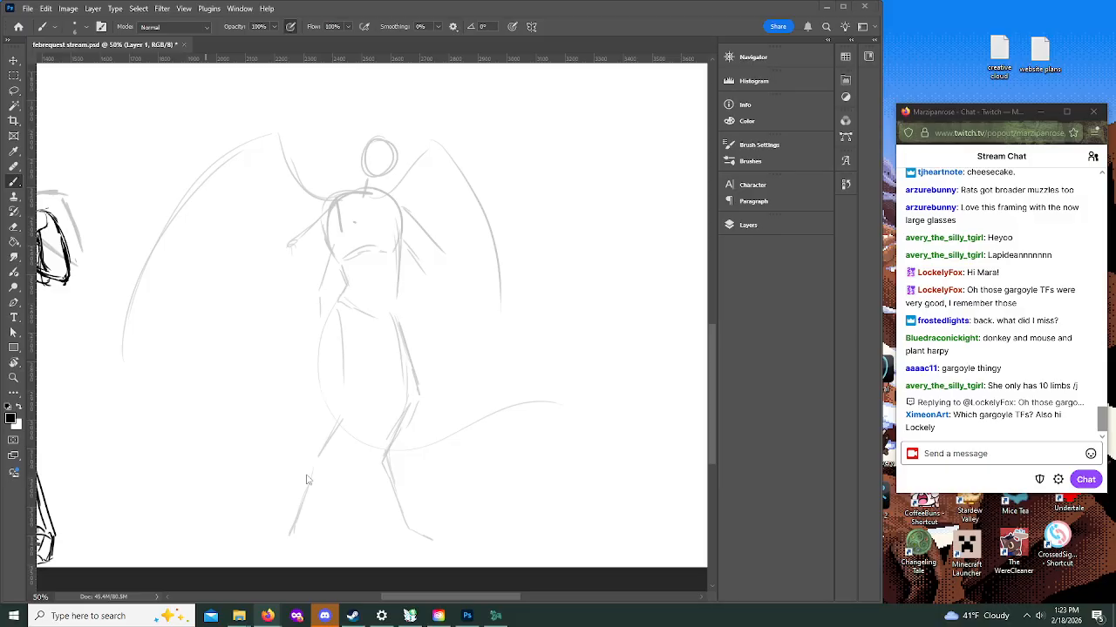
mouse_move(306, 475)
mouse_down()
mouse_move(349, 417)
mouse_move(343, 292)
mouse_move(332, 342)
mouse_move(336, 306)
mouse_move(298, 375)
mouse_up()
mouse_move(339, 307)
mouse_down()
mouse_move(305, 464)
mouse_move(517, 421)
mouse_move(446, 457)
mouse_up()
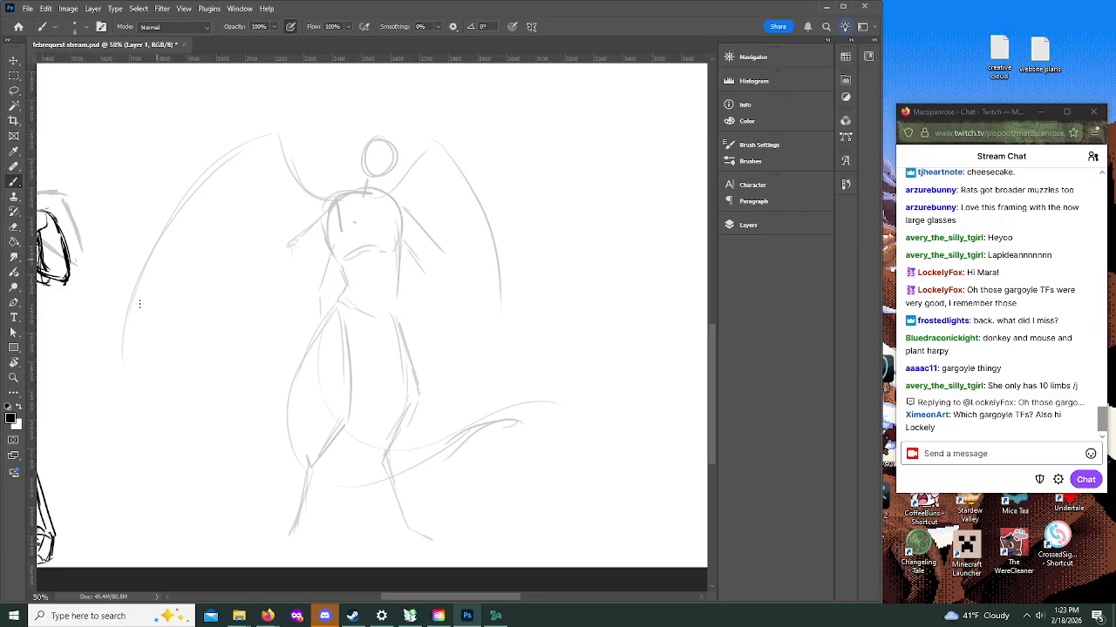
Step: Sketch the lower membrane edges and thicker arches of both wings, and add two horn lines to the head
mouse_move(125, 322)
mouse_down()
mouse_move(203, 298)
mouse_move(233, 267)
mouse_move(227, 281)
mouse_move(250, 267)
mouse_move(317, 271)
mouse_up()
mouse_move(328, 204)
mouse_down()
mouse_move(271, 151)
mouse_move(118, 421)
mouse_move(192, 289)
mouse_up()
mouse_move(381, 192)
mouse_down()
mouse_move(443, 144)
mouse_move(471, 170)
mouse_move(524, 336)
mouse_up()
drag(397, 298, 471, 307)
mouse_move(361, 152)
mouse_down()
mouse_move(359, 167)
mouse_move(389, 193)
mouse_up()
mouse_move(368, 144)
mouse_down()
mouse_move(350, 115)
mouse_move(386, 121)
mouse_move(389, 153)
mouse_up()
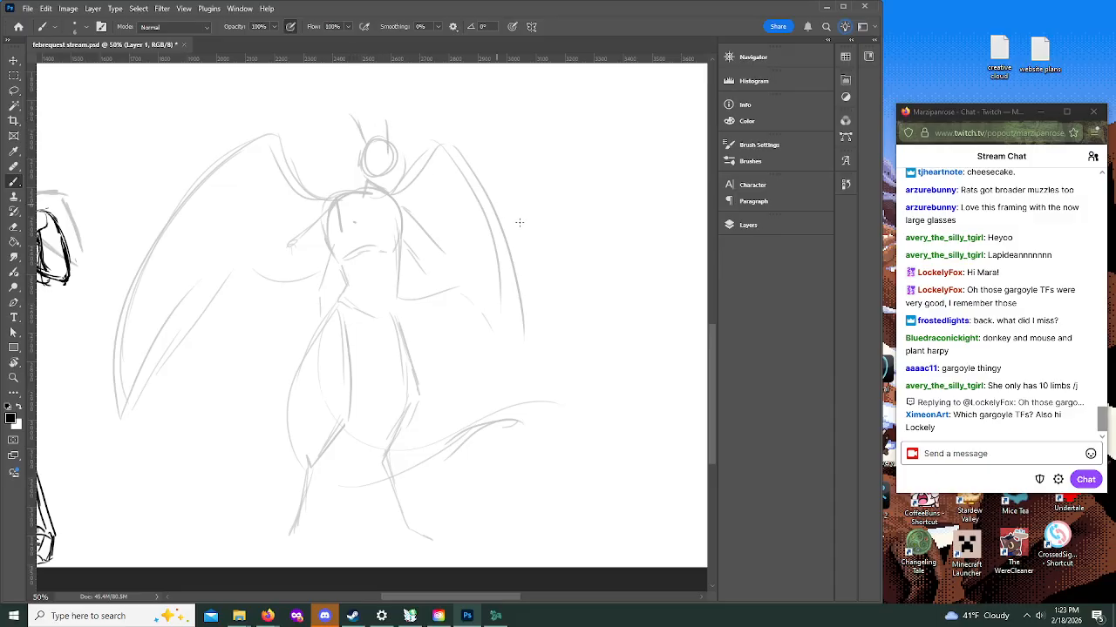
Step: Make Layer 2 active and ink a short curved line under the figure's chest
click(747, 225)
click(658, 296)
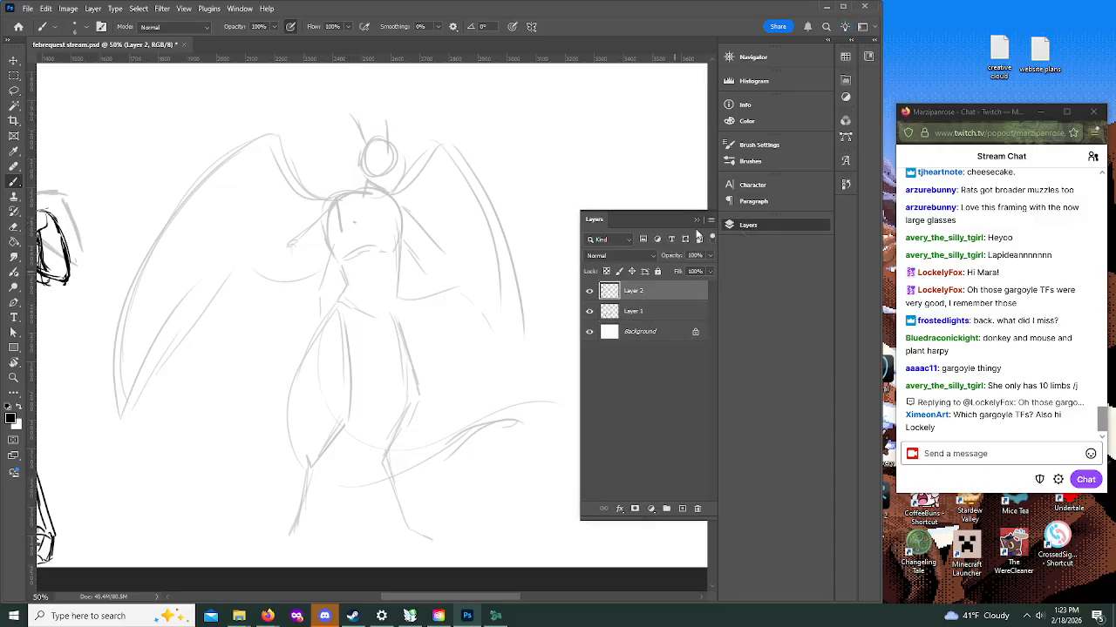
drag(708, 346, 673, 311)
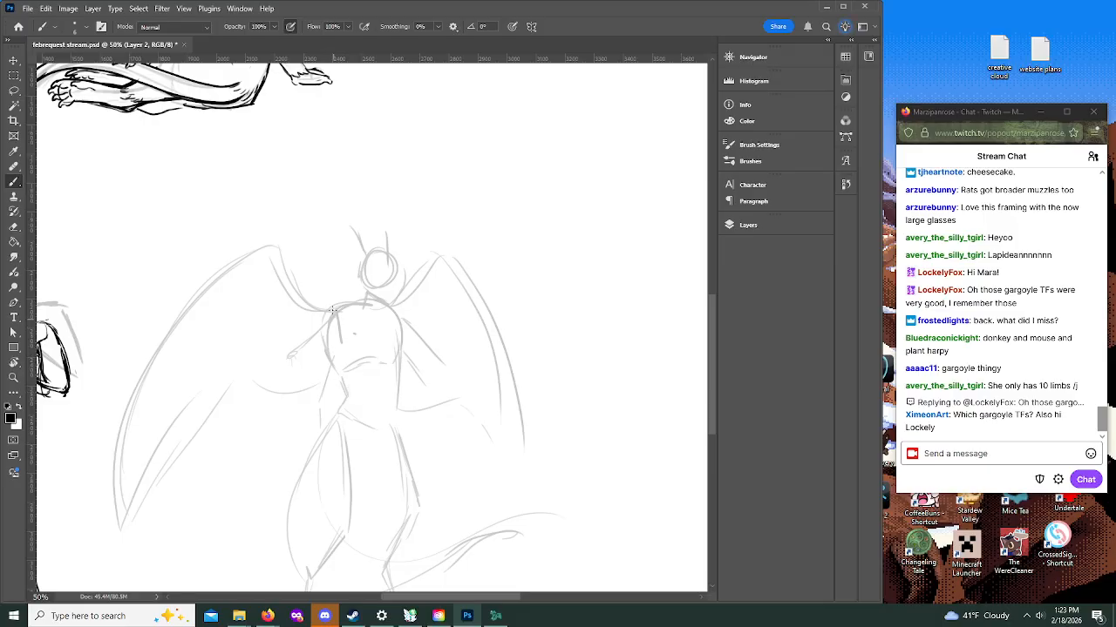
drag(335, 335, 353, 358)
Step: Zoom in to 100% and ink the shoulder, upper arm and forearm outline of the figure's upper arm beside the chest
key(z)
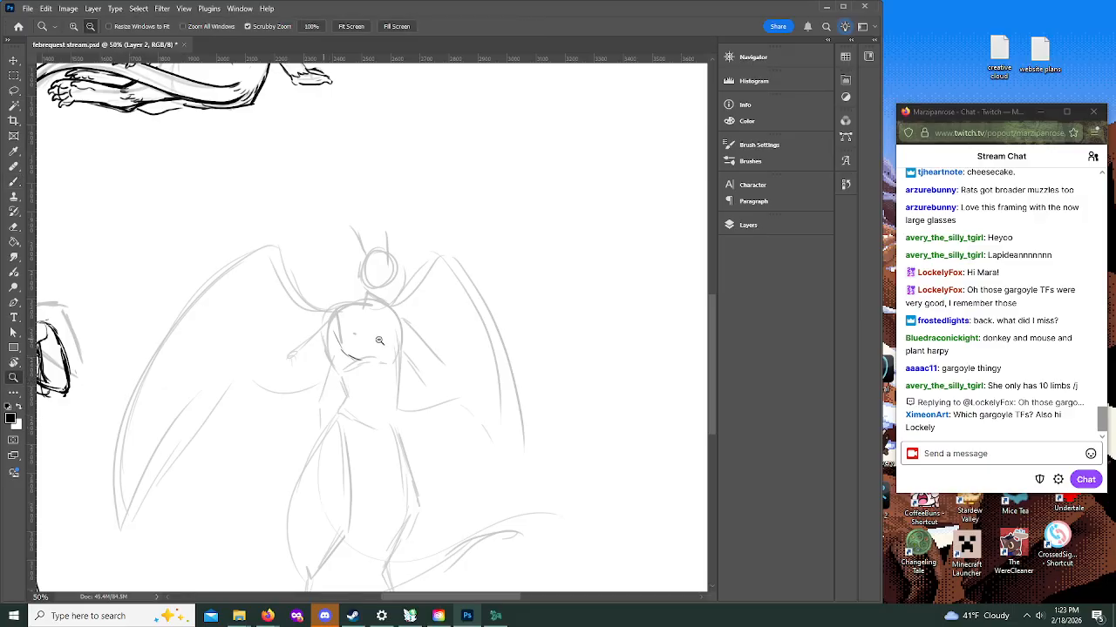
alt+click(373, 339)
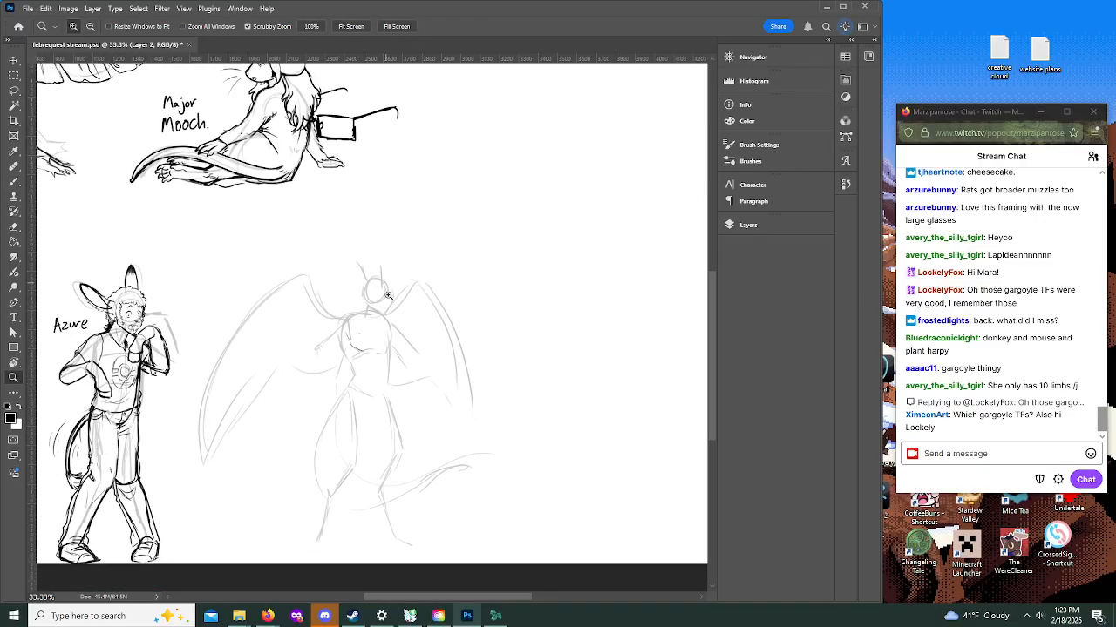
click(385, 339)
click(391, 334)
click(391, 335)
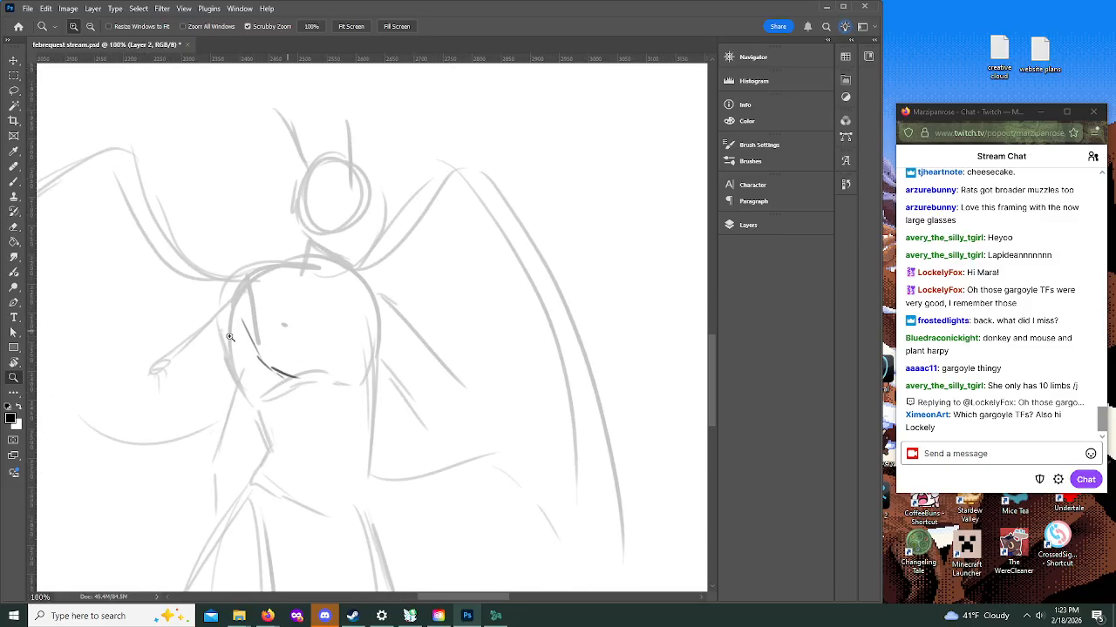
key(b)
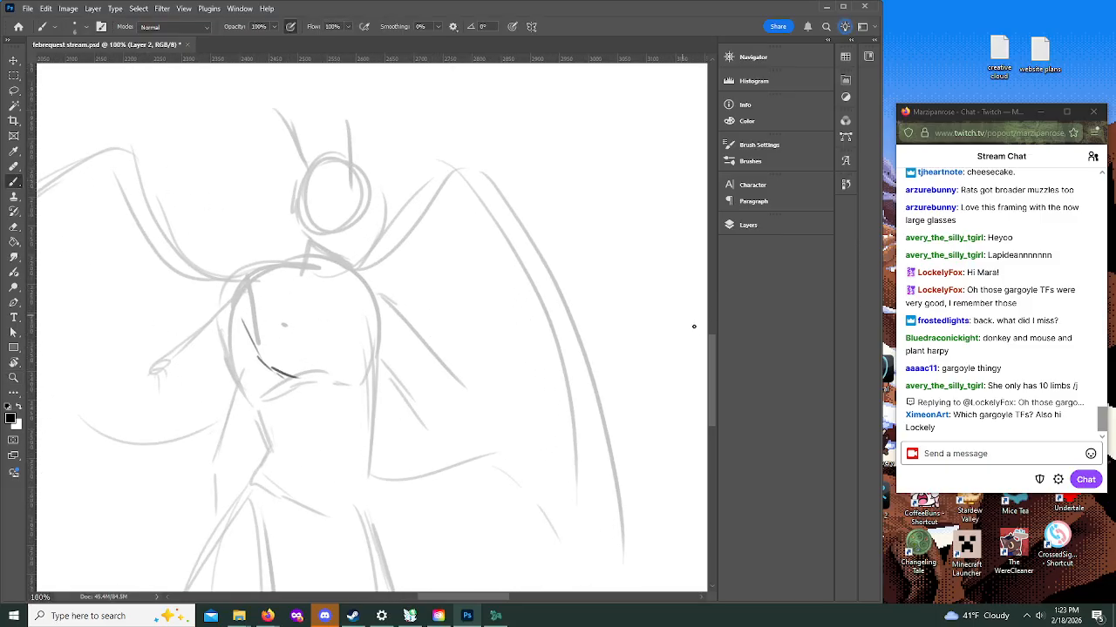
scroll(715, 363, down, 3)
drag(504, 600, 487, 603)
mouse_move(349, 180)
mouse_down()
mouse_move(254, 260)
mouse_move(239, 307)
mouse_move(277, 301)
mouse_move(227, 294)
mouse_move(239, 274)
mouse_move(229, 306)
mouse_up()
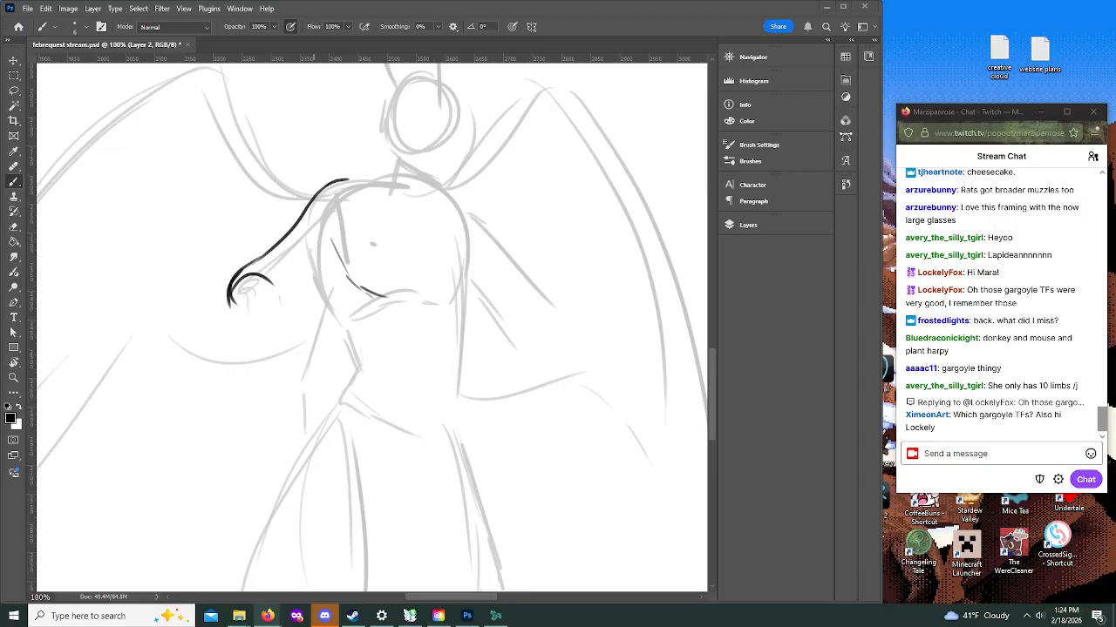
click(13, 183)
mouse_move(288, 295)
mouse_down()
mouse_move(338, 253)
mouse_move(320, 267)
mouse_up()
mouse_move(229, 296)
mouse_down()
mouse_move(282, 301)
mouse_move(243, 338)
mouse_move(267, 361)
mouse_move(284, 312)
mouse_move(279, 281)
mouse_move(259, 278)
mouse_move(278, 296)
mouse_up()
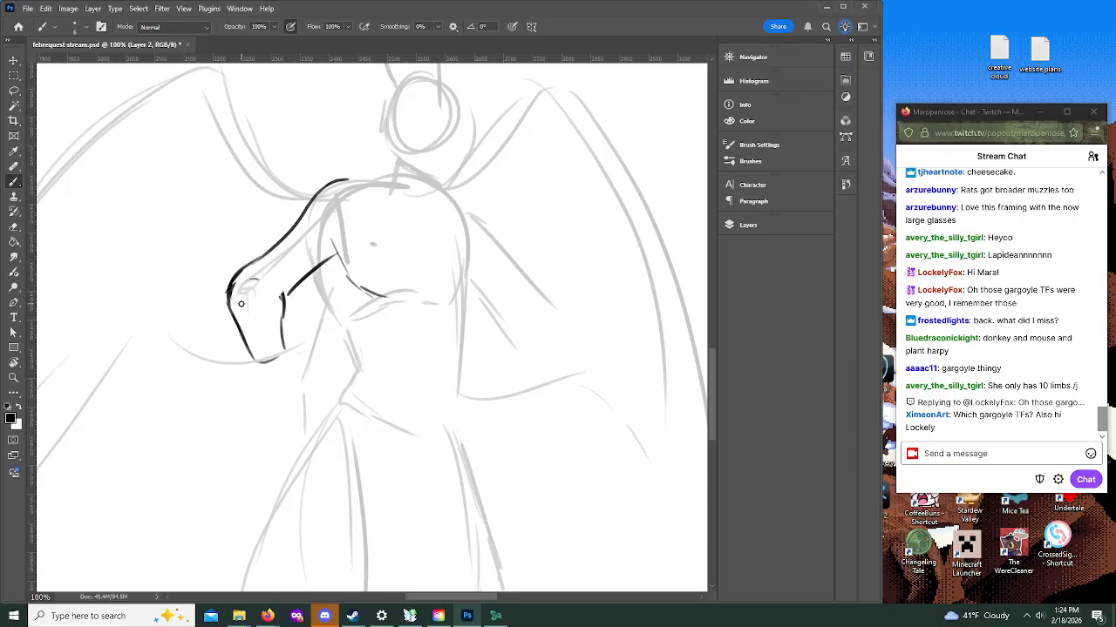
Step: Refine the bent arm's elbow, forearm and wrist, and ink the start of a second arm between it and the torso
mouse_move(346, 180)
mouse_down()
mouse_move(257, 258)
mouse_move(250, 347)
mouse_move(237, 284)
mouse_move(266, 359)
mouse_move(230, 260)
mouse_move(239, 317)
mouse_move(235, 307)
mouse_move(250, 305)
mouse_move(254, 360)
mouse_up()
mouse_move(244, 272)
mouse_down()
mouse_move(284, 275)
mouse_move(291, 305)
mouse_move(286, 319)
mouse_move(237, 290)
mouse_move(247, 346)
mouse_move(272, 359)
mouse_move(290, 308)
mouse_move(287, 331)
mouse_move(253, 364)
mouse_move(279, 370)
mouse_move(289, 336)
mouse_up()
drag(314, 285, 294, 336)
mouse_move(309, 286)
mouse_down()
mouse_move(319, 272)
mouse_move(347, 319)
mouse_move(323, 347)
mouse_up()
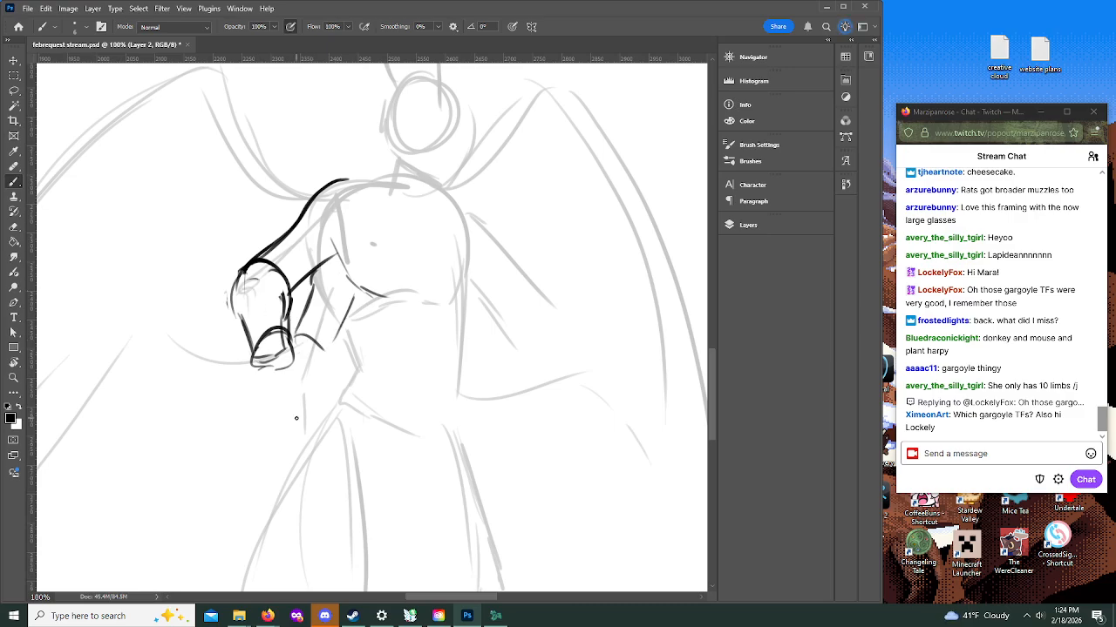
drag(353, 299, 329, 347)
Step: Darken the curved contour under the chest and ink a small rounded detail at the shoulder
drag(330, 253, 394, 298)
drag(352, 260, 401, 299)
mouse_move(307, 225)
mouse_down()
mouse_move(334, 207)
mouse_move(324, 206)
mouse_move(342, 221)
mouse_move(347, 193)
mouse_move(338, 228)
mouse_move(346, 196)
mouse_up()
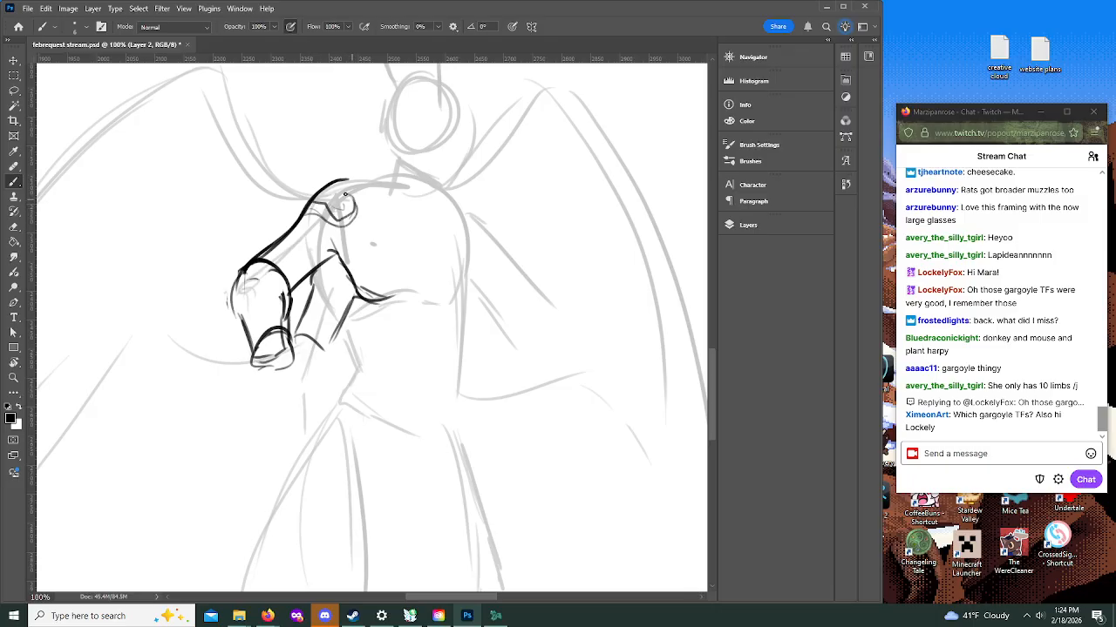
drag(367, 336, 411, 336)
mouse_move(345, 325)
mouse_down()
mouse_move(377, 350)
mouse_move(407, 341)
mouse_up()
drag(341, 319, 361, 368)
key(ctrl+z)
key(ctrl+z)
key(ctrl+z)
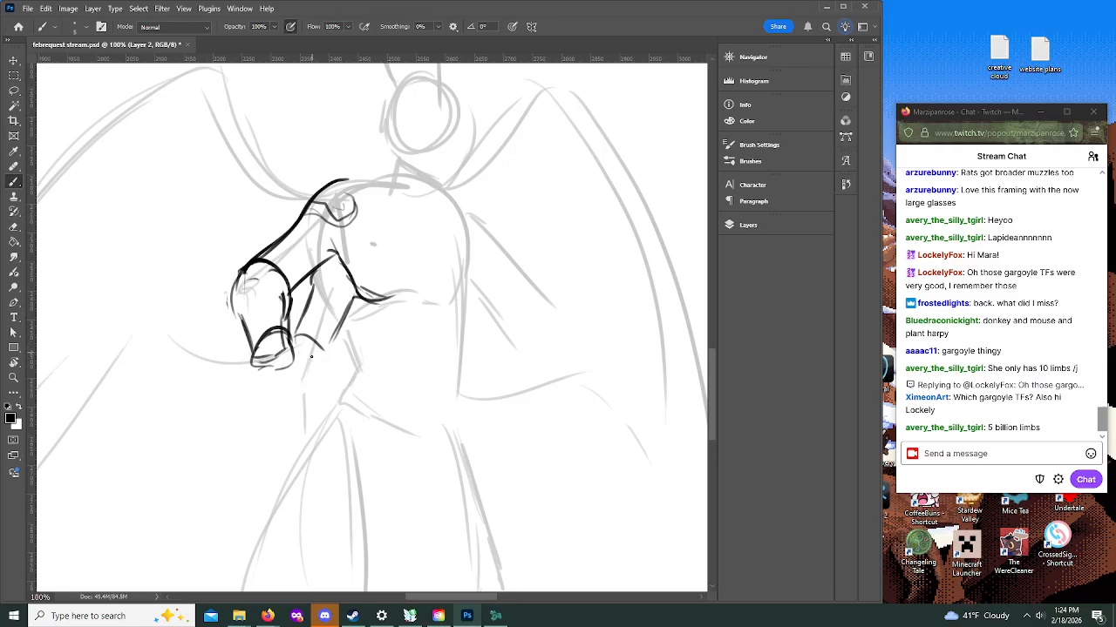
Step: Ink the second arm's forearm down to the wrist and short finger lines on the first arm's hand
mouse_move(291, 332)
mouse_down()
mouse_move(293, 417)
mouse_move(339, 401)
mouse_move(323, 401)
mouse_move(322, 413)
mouse_move(336, 321)
mouse_up()
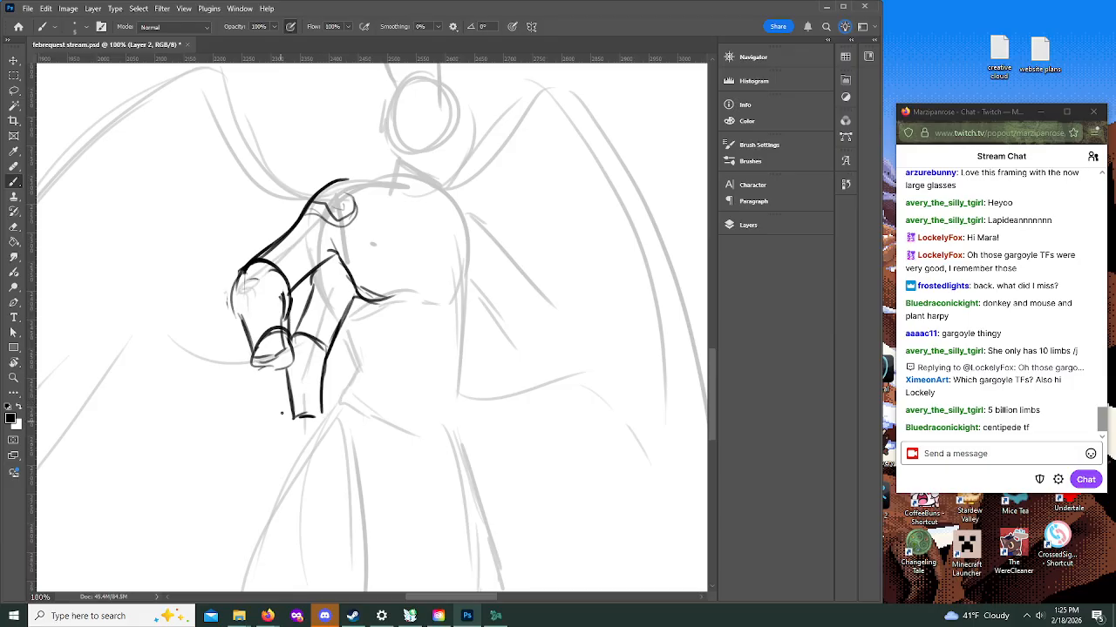
drag(255, 347, 240, 387)
mouse_move(281, 352)
mouse_down()
mouse_move(249, 363)
mouse_move(259, 396)
mouse_move(307, 355)
mouse_move(294, 354)
mouse_up()
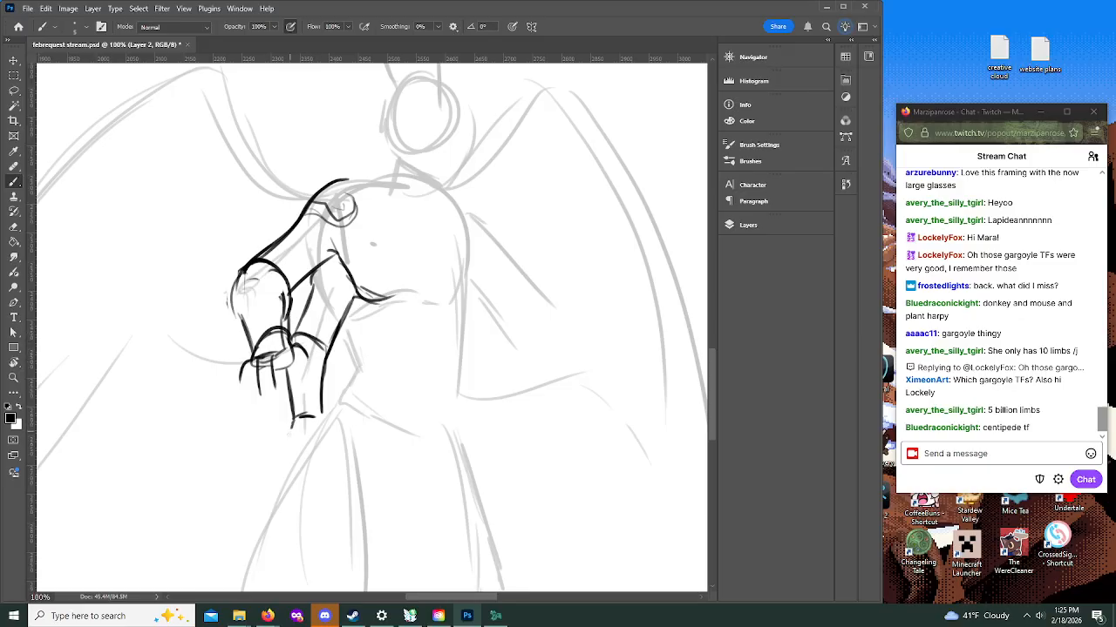
Step: Ink the neck and collar lines, and outline both sides of the torso down to the hips
mouse_move(711, 356)
mouse_down()
mouse_move(712, 325)
mouse_move(714, 334)
mouse_up()
mouse_move(334, 343)
mouse_down()
mouse_move(378, 329)
mouse_move(361, 334)
mouse_move(398, 350)
mouse_move(400, 313)
mouse_move(383, 332)
mouse_move(385, 304)
mouse_move(387, 330)
mouse_move(417, 373)
mouse_up()
mouse_move(384, 306)
mouse_down()
mouse_move(375, 333)
mouse_move(350, 341)
mouse_up()
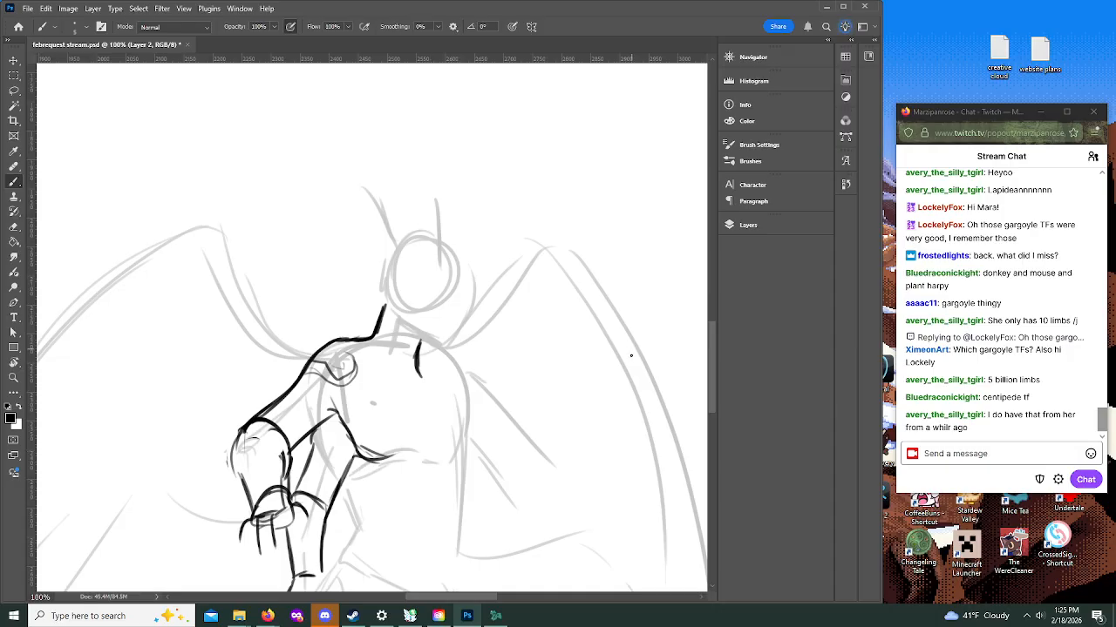
drag(711, 343, 714, 376)
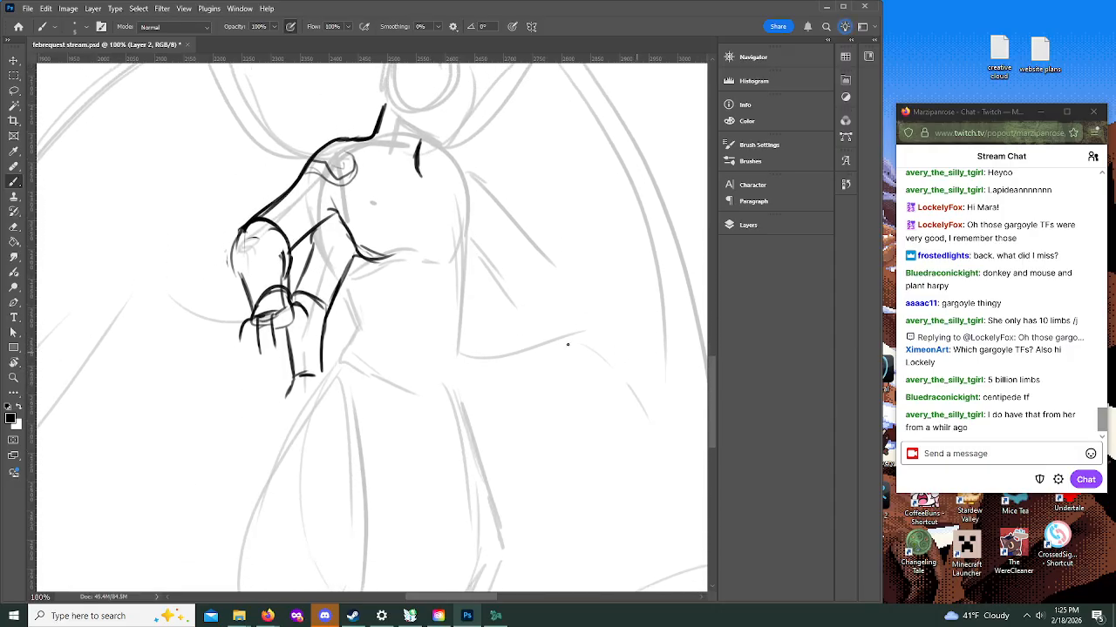
mouse_move(344, 277)
mouse_down()
mouse_move(352, 355)
mouse_move(388, 388)
mouse_move(432, 399)
mouse_move(460, 360)
mouse_up()
mouse_move(460, 166)
mouse_down()
mouse_move(455, 349)
mouse_move(462, 306)
mouse_move(467, 376)
mouse_up()
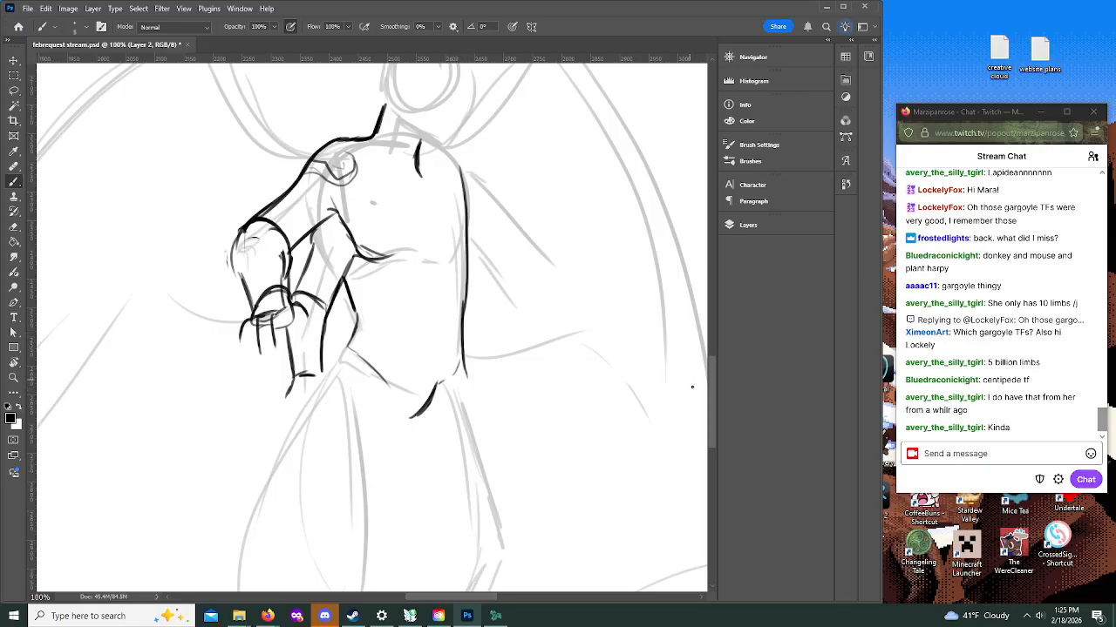
Step: Ink the front leg's thigh, knee and backward-angled lower leg over the rough sketch
drag(712, 406, 712, 437)
mouse_move(343, 160)
mouse_down()
mouse_move(319, 229)
mouse_move(322, 301)
mouse_up()
mouse_move(316, 253)
mouse_down()
mouse_move(324, 375)
mouse_move(340, 405)
mouse_move(386, 382)
mouse_move(393, 259)
mouse_move(381, 186)
mouse_move(385, 380)
mouse_up()
drag(711, 399, 711, 409)
mouse_move(323, 331)
mouse_down()
mouse_move(299, 349)
mouse_move(268, 425)
mouse_move(277, 447)
mouse_move(360, 371)
mouse_move(289, 449)
mouse_move(248, 418)
mouse_move(240, 507)
mouse_up()
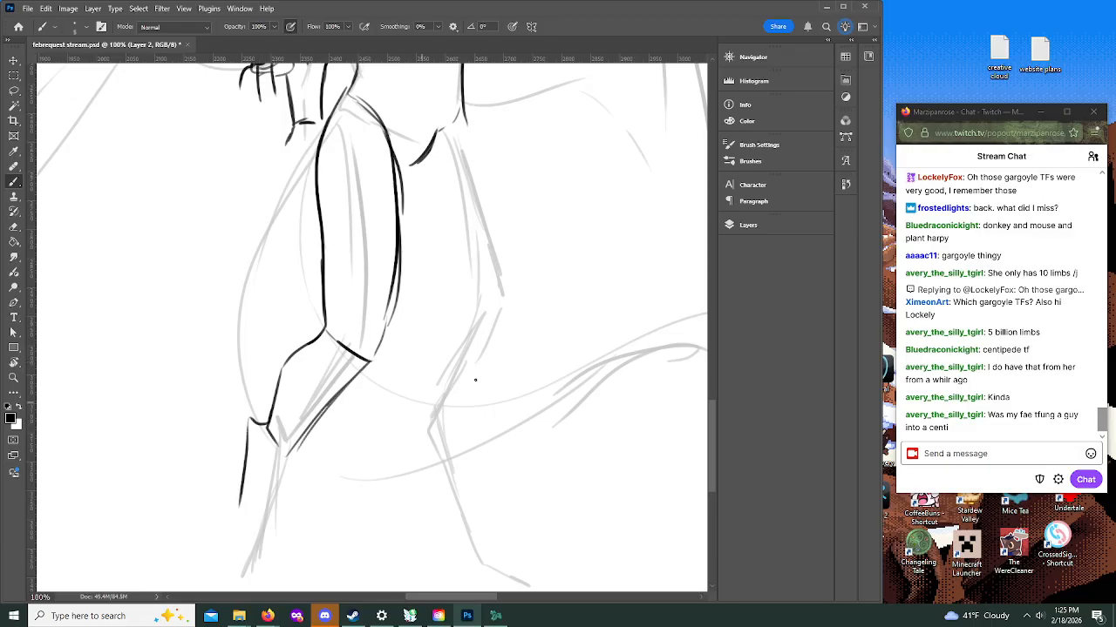
Step: Ink both sides of the front leg's shank down to the ankle and rough in two toes
scroll(695, 366, down, 5)
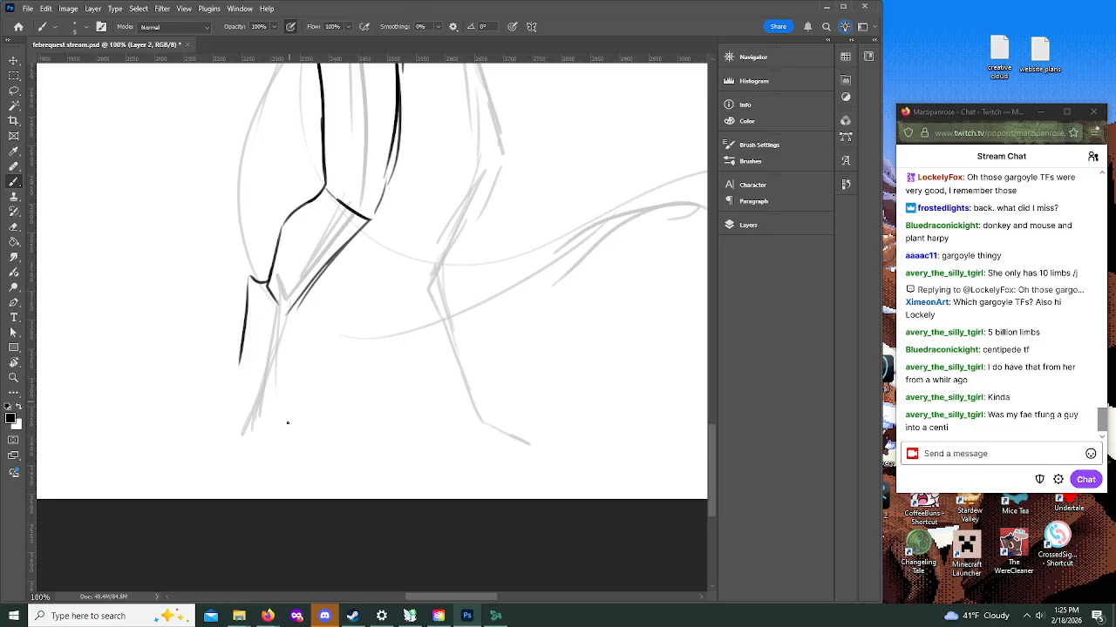
drag(292, 306, 286, 435)
mouse_move(238, 358)
mouse_down()
mouse_move(231, 436)
mouse_move(253, 445)
mouse_move(218, 468)
mouse_move(265, 462)
mouse_move(227, 438)
mouse_move(232, 485)
mouse_move(260, 449)
mouse_move(234, 436)
mouse_move(294, 434)
mouse_move(303, 449)
mouse_up()
drag(263, 456, 310, 472)
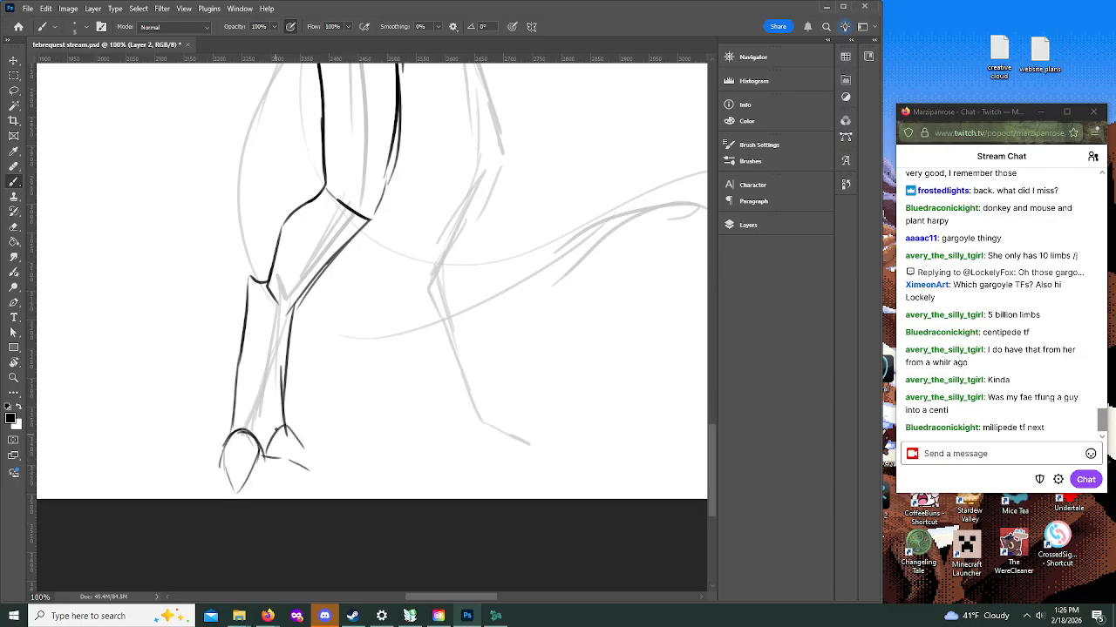
Step: Firm up the front foot's pointed toe outlines and rework the contour below the knee into a jagged edge
mouse_move(271, 433)
mouse_down()
mouse_move(310, 454)
mouse_move(276, 458)
mouse_move(325, 472)
mouse_up()
drag(242, 493, 262, 455)
mouse_move(244, 493)
mouse_down()
mouse_move(226, 455)
mouse_move(225, 479)
mouse_move(234, 380)
mouse_up()
mouse_move(267, 280)
mouse_down()
mouse_move(273, 220)
mouse_move(284, 218)
mouse_move(278, 236)
mouse_move(284, 227)
mouse_move(271, 224)
mouse_move(301, 203)
mouse_up()
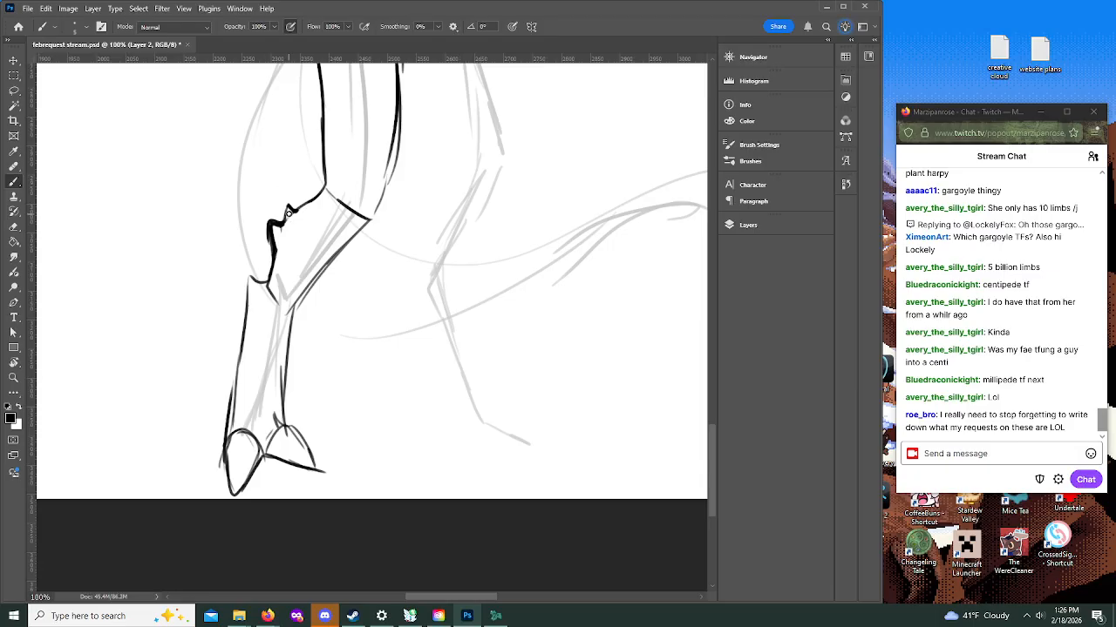
drag(264, 223, 269, 254)
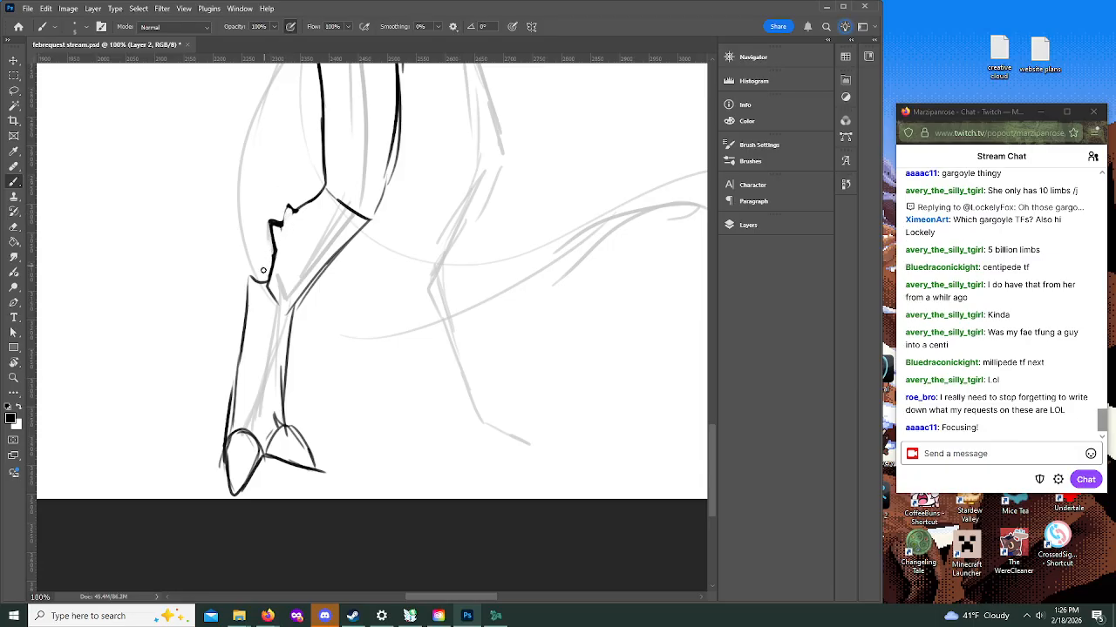
Step: Ink the other leg's thigh with a rounded knee and darken the inner contour of the front thigh
scroll(713, 429, up, 3)
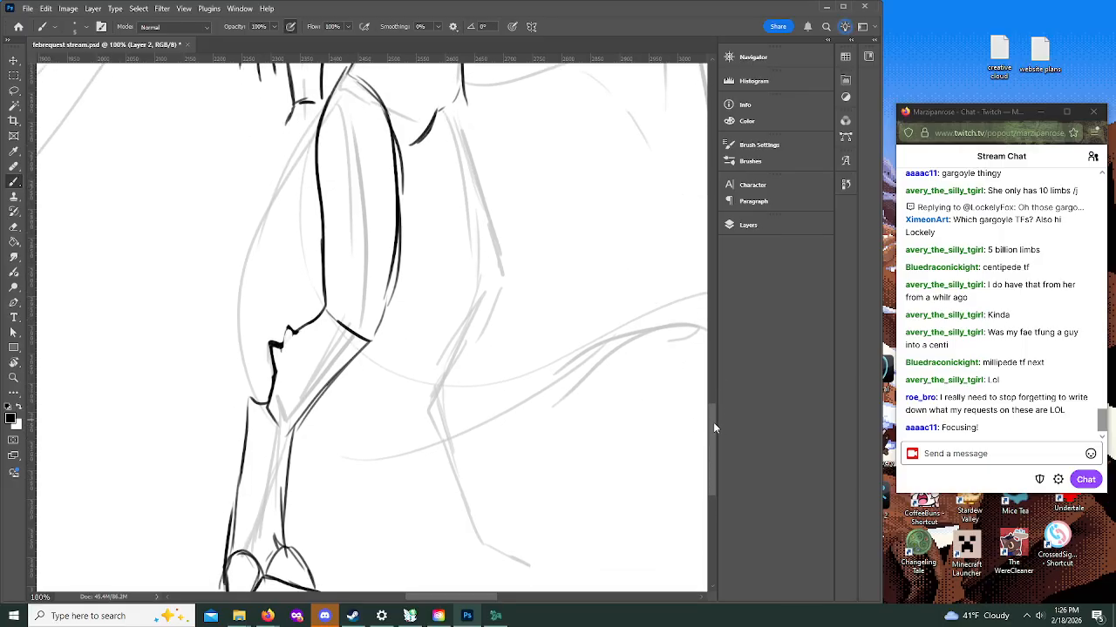
scroll(713, 428, up, 3)
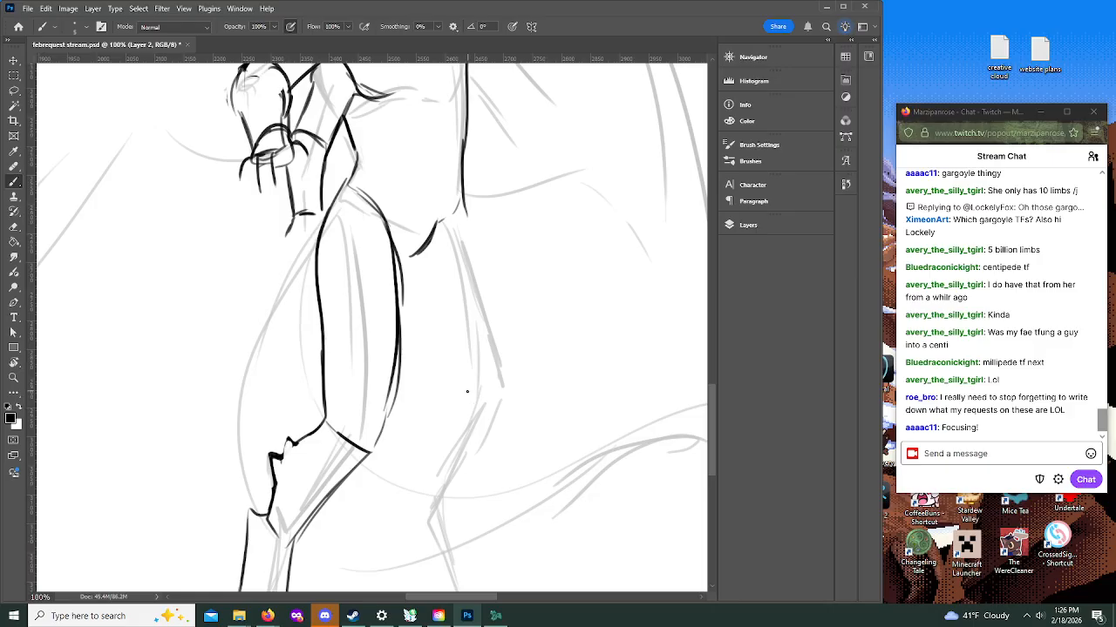
drag(462, 198, 500, 352)
drag(485, 300, 501, 376)
mouse_move(399, 336)
mouse_down()
mouse_move(429, 397)
mouse_move(469, 423)
mouse_move(501, 379)
mouse_up()
drag(485, 312, 501, 394)
drag(483, 302, 498, 403)
drag(398, 392, 372, 453)
drag(400, 364, 390, 418)
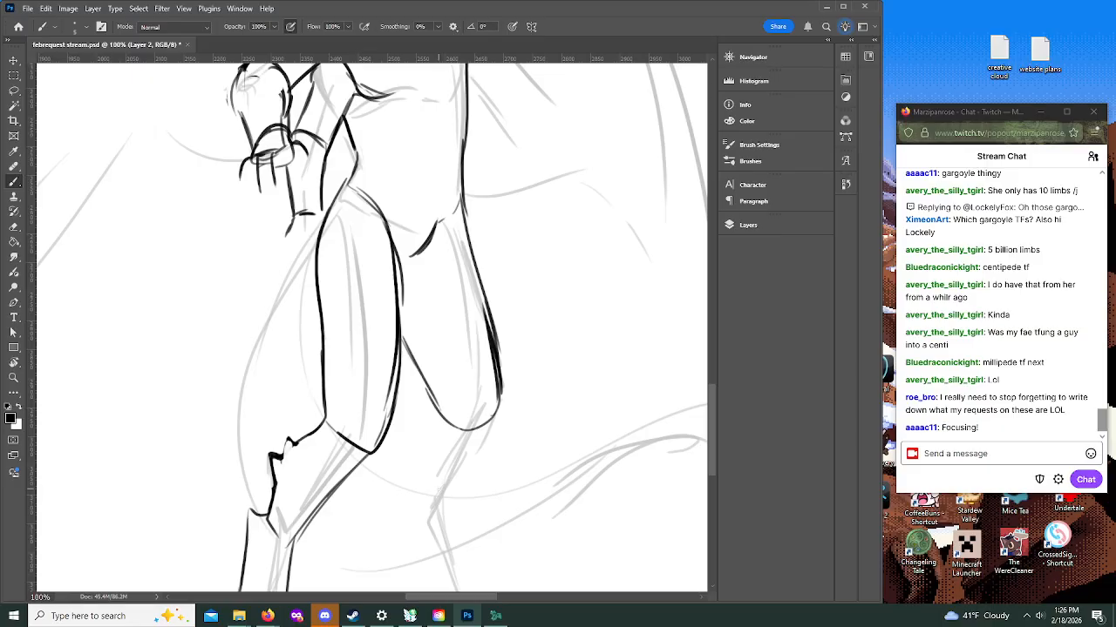
Step: Sharpen the other leg's knee and ink its backward-angled lower leg with a jagged front edge
scroll(707, 392, down, 4)
scroll(713, 408, up, 2)
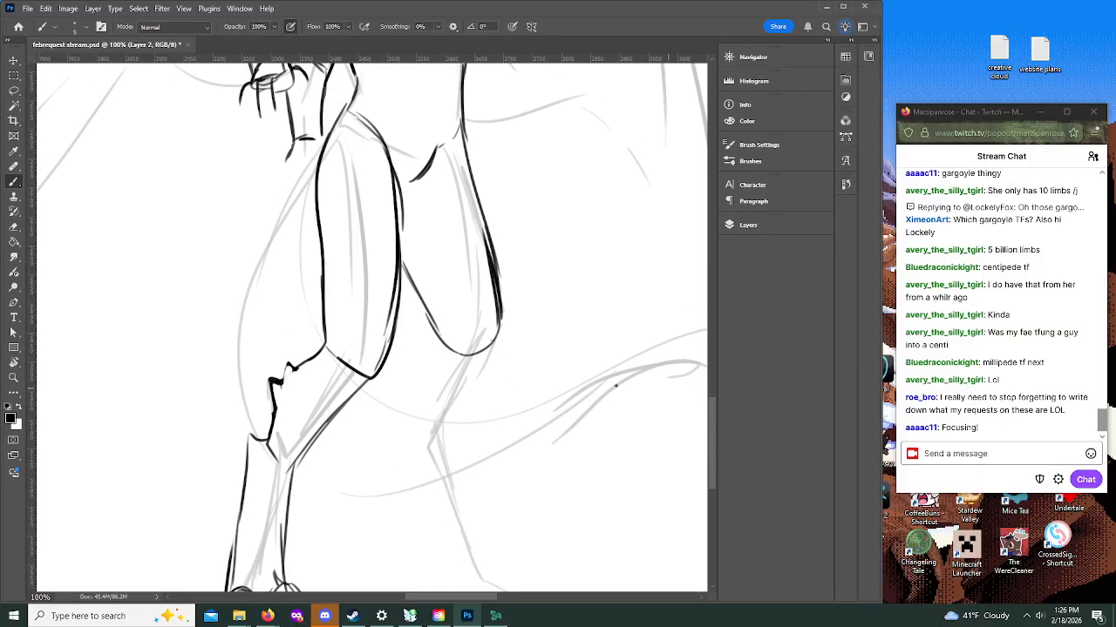
mouse_move(439, 334)
mouse_down()
mouse_move(406, 444)
mouse_move(428, 474)
mouse_move(494, 340)
mouse_up()
drag(470, 383, 500, 319)
drag(474, 380, 441, 468)
mouse_move(408, 397)
mouse_down()
mouse_move(401, 452)
mouse_move(400, 384)
mouse_move(427, 356)
mouse_move(407, 389)
mouse_move(402, 435)
mouse_up()
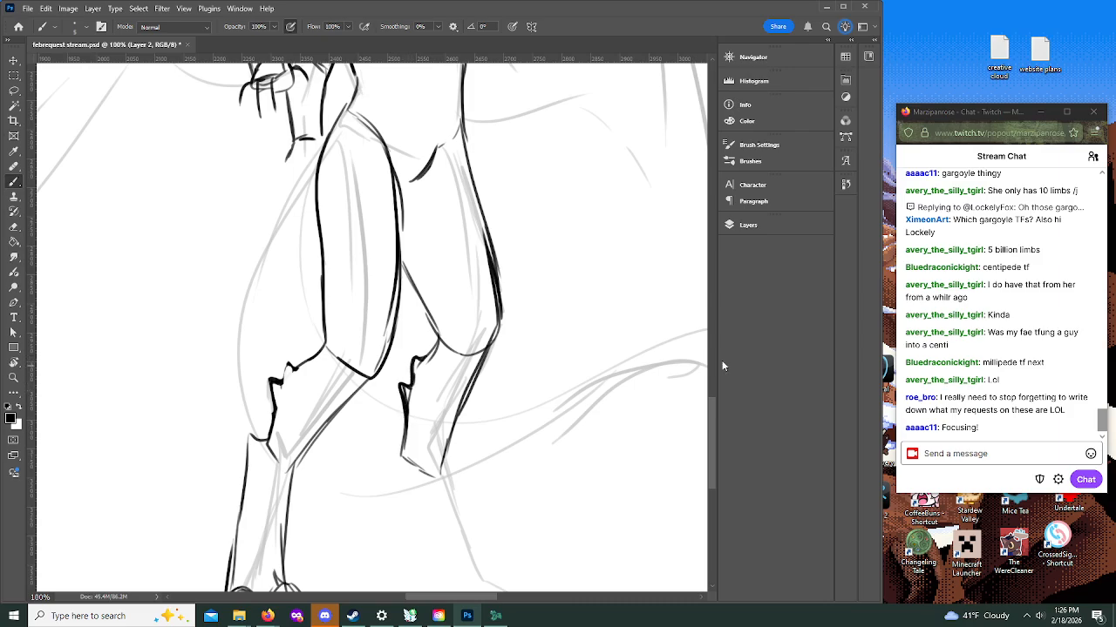
Step: Ink the other leg's shank from the hock down to a flat foot with pointed claws
scroll(707, 420, down, 5)
mouse_move(403, 313)
mouse_down()
mouse_move(403, 342)
mouse_move(385, 340)
mouse_move(391, 371)
mouse_move(430, 454)
mouse_up()
drag(440, 355, 472, 443)
mouse_move(408, 415)
mouse_down()
mouse_move(449, 475)
mouse_move(512, 472)
mouse_move(493, 477)
mouse_move(512, 488)
mouse_up()
mouse_move(509, 465)
mouse_down()
mouse_move(512, 486)
mouse_move(455, 442)
mouse_move(441, 480)
mouse_move(513, 493)
mouse_up()
mouse_move(466, 431)
mouse_down()
mouse_move(525, 475)
mouse_move(514, 480)
mouse_up()
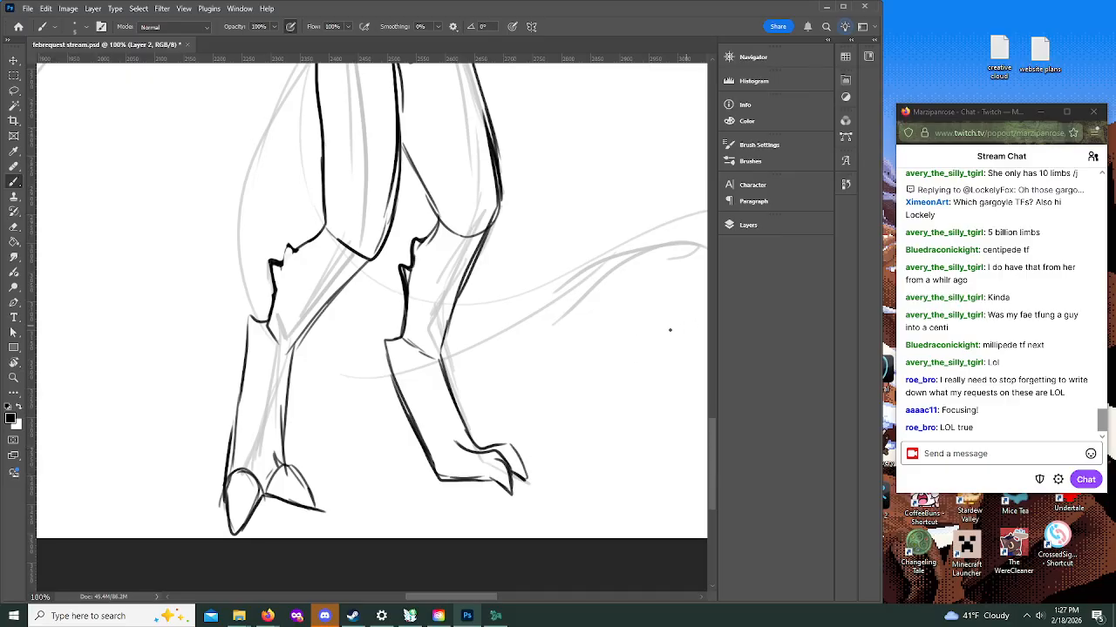
Step: Thicken the front leg's shank outline and add inner contour lines along both legs' shanks
mouse_move(255, 456)
mouse_down()
mouse_move(261, 493)
mouse_move(235, 454)
mouse_up()
drag(282, 407, 285, 464)
drag(285, 384, 279, 443)
drag(294, 347, 287, 397)
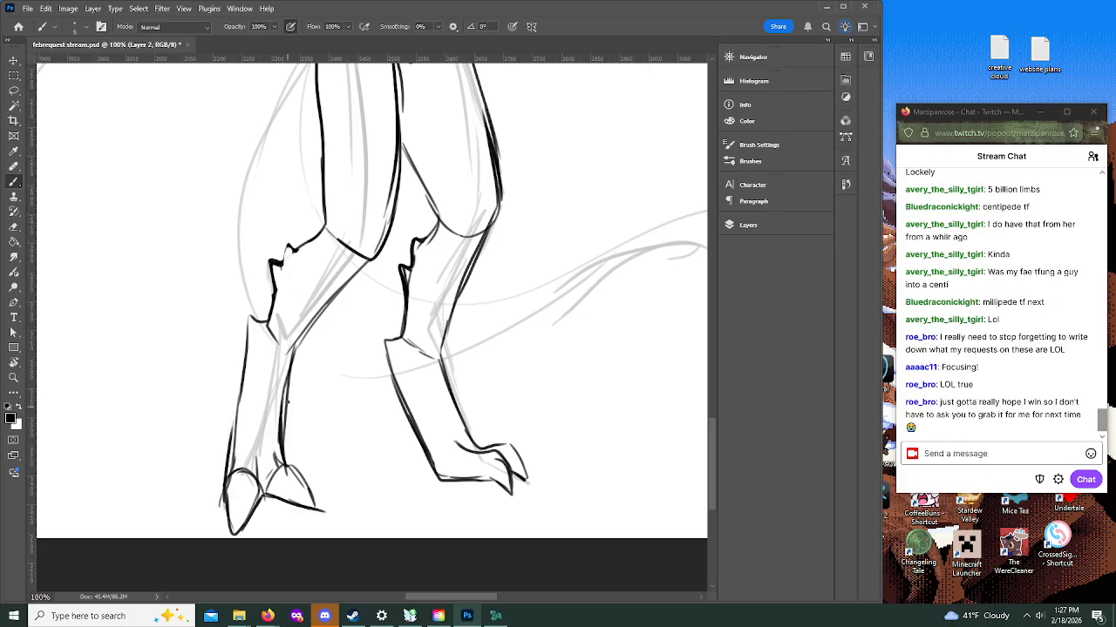
mouse_move(268, 324)
mouse_down()
mouse_move(291, 351)
mouse_move(262, 330)
mouse_move(283, 375)
mouse_move(260, 433)
mouse_up()
key(ctrl+z)
drag(263, 328, 260, 445)
mouse_move(275, 364)
mouse_down()
mouse_move(266, 449)
mouse_move(276, 452)
mouse_move(273, 389)
mouse_up()
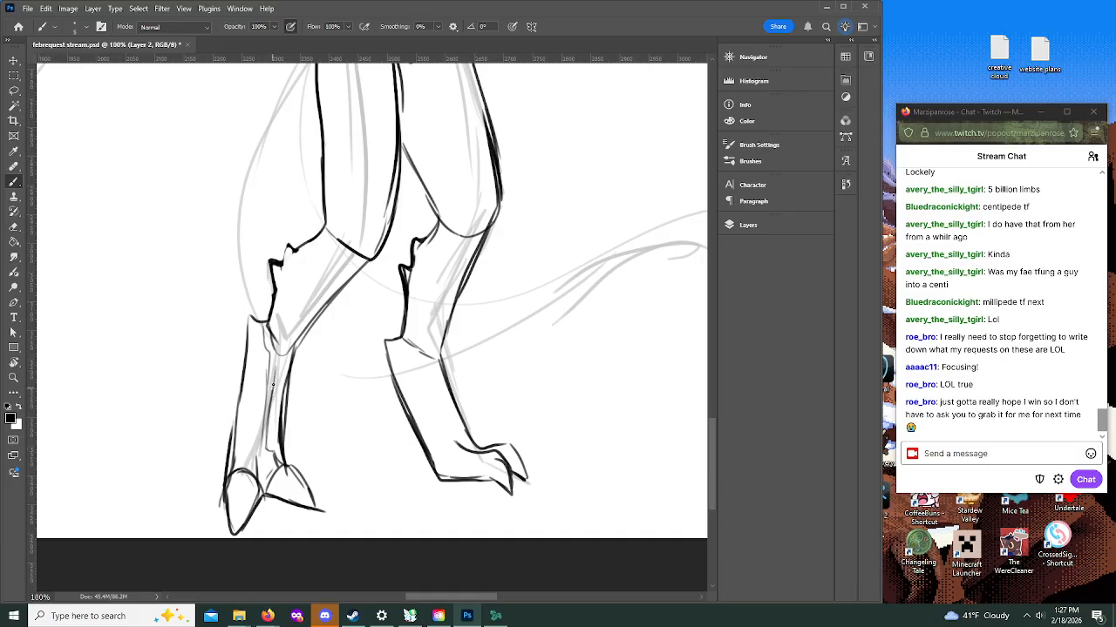
mouse_move(400, 344)
mouse_down()
mouse_move(471, 446)
mouse_move(412, 353)
mouse_move(440, 362)
mouse_move(461, 414)
mouse_up()
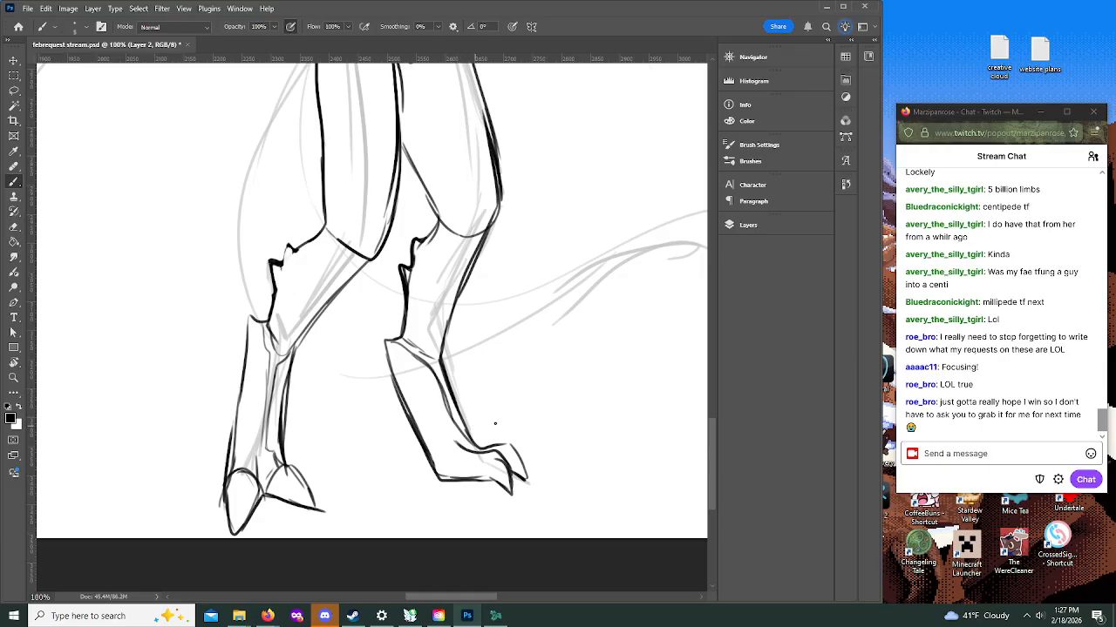
Step: Ink the curved lower edge of the chest and a first V-shaped line across the abdomen
drag(714, 430, 708, 370)
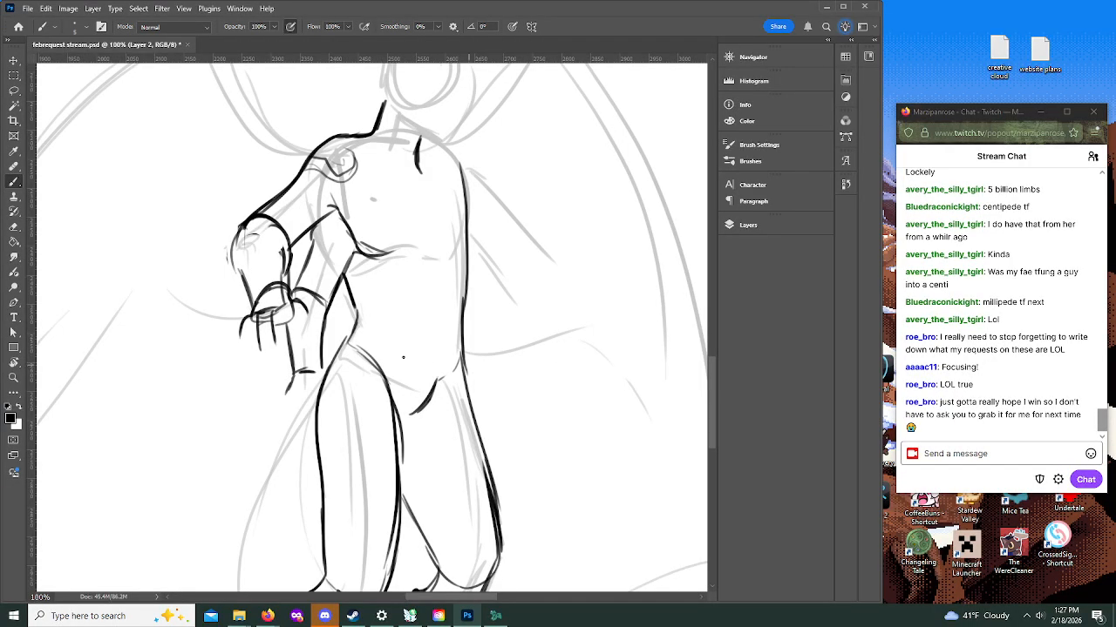
drag(352, 322, 320, 392)
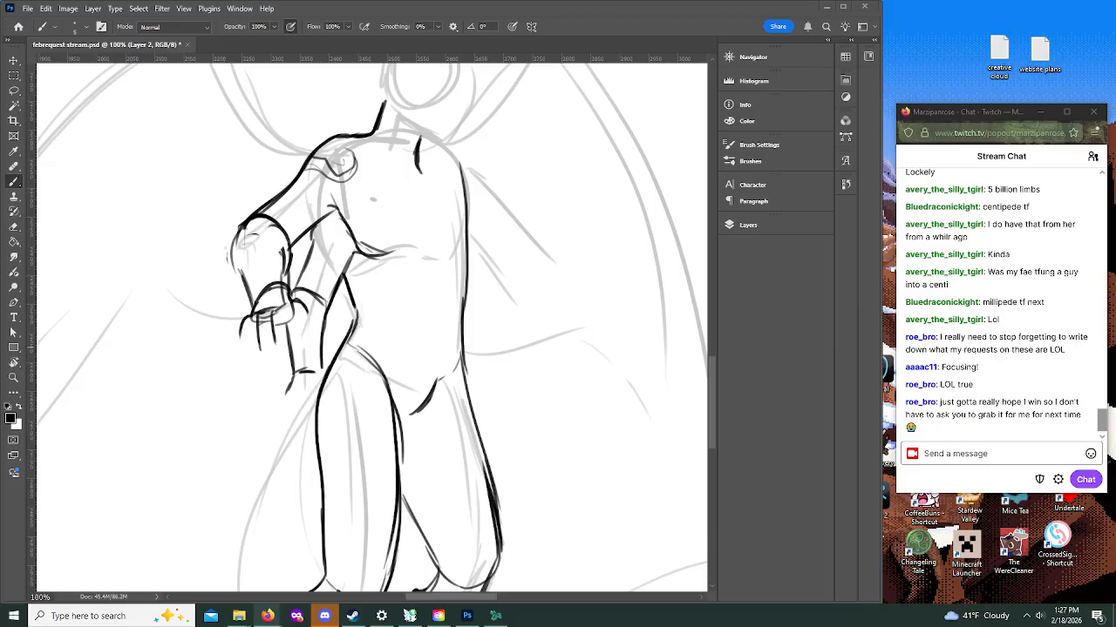
scroll(707, 353, up, 3)
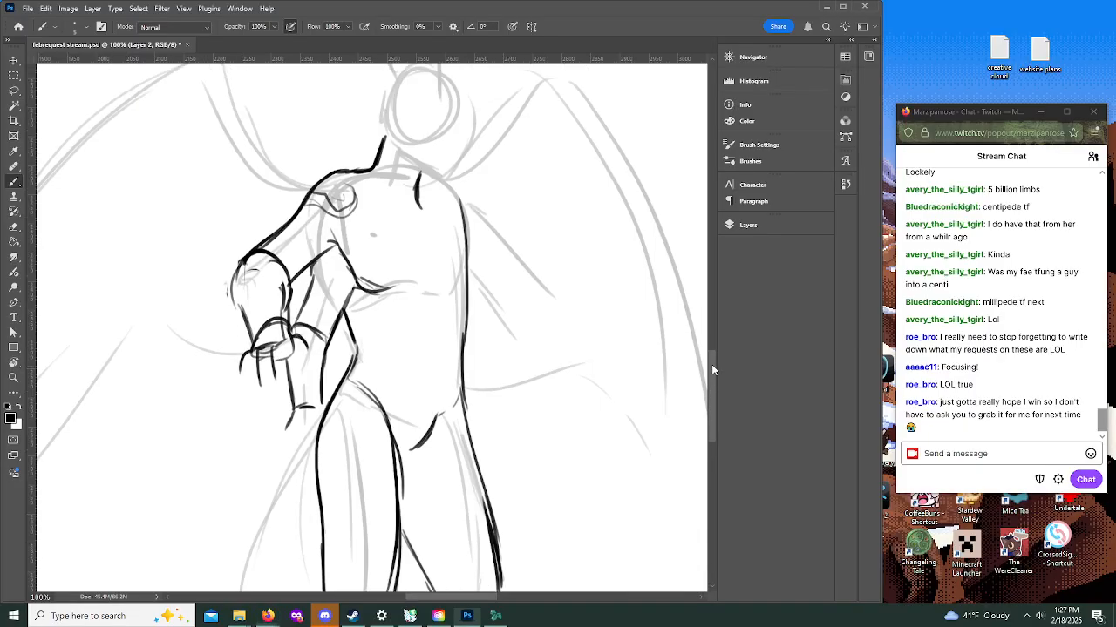
mouse_move(425, 367)
mouse_down()
mouse_move(462, 353)
mouse_move(467, 333)
mouse_up()
drag(356, 359, 389, 366)
mouse_move(352, 404)
mouse_down()
mouse_move(429, 443)
mouse_move(464, 385)
mouse_up()
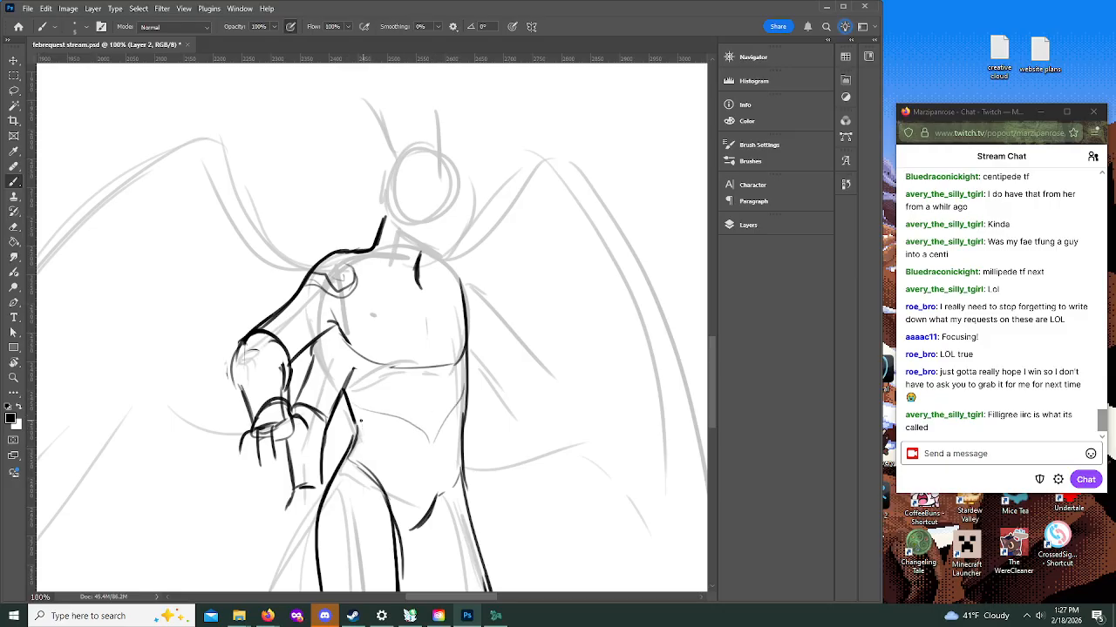
Step: Fill the abdomen with curved filigree lines converging toward its centre
mouse_move(352, 418)
mouse_down()
mouse_move(412, 446)
mouse_move(414, 475)
mouse_up()
mouse_move(356, 437)
mouse_down()
mouse_move(399, 457)
mouse_move(414, 483)
mouse_move(357, 439)
mouse_move(372, 423)
mouse_move(419, 446)
mouse_move(431, 477)
mouse_up()
mouse_move(346, 388)
mouse_down()
mouse_move(406, 413)
mouse_move(428, 448)
mouse_move(467, 362)
mouse_up()
mouse_move(432, 444)
mouse_down()
mouse_move(467, 391)
mouse_move(438, 467)
mouse_move(445, 455)
mouse_up()
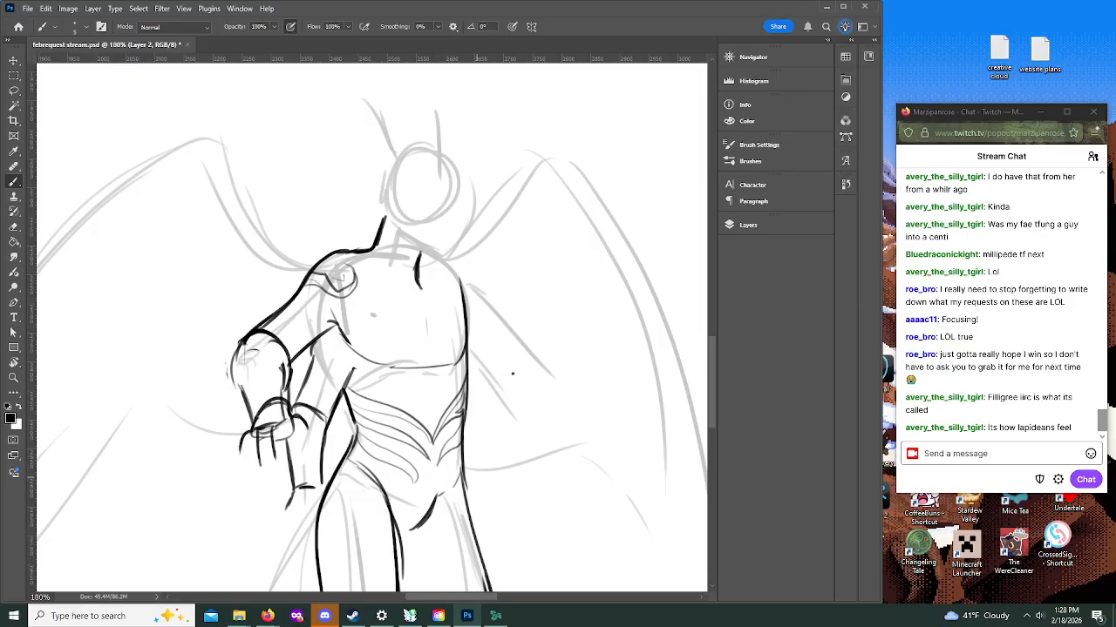
drag(457, 470, 463, 456)
mouse_move(357, 436)
mouse_down()
mouse_move(404, 464)
mouse_move(390, 453)
mouse_move(464, 457)
mouse_move(460, 436)
mouse_up()
Step: Ink a large outer curve from the hip to the front leg's hock, and darken the thigh, crotch and hip lines
scroll(713, 371, down, 5)
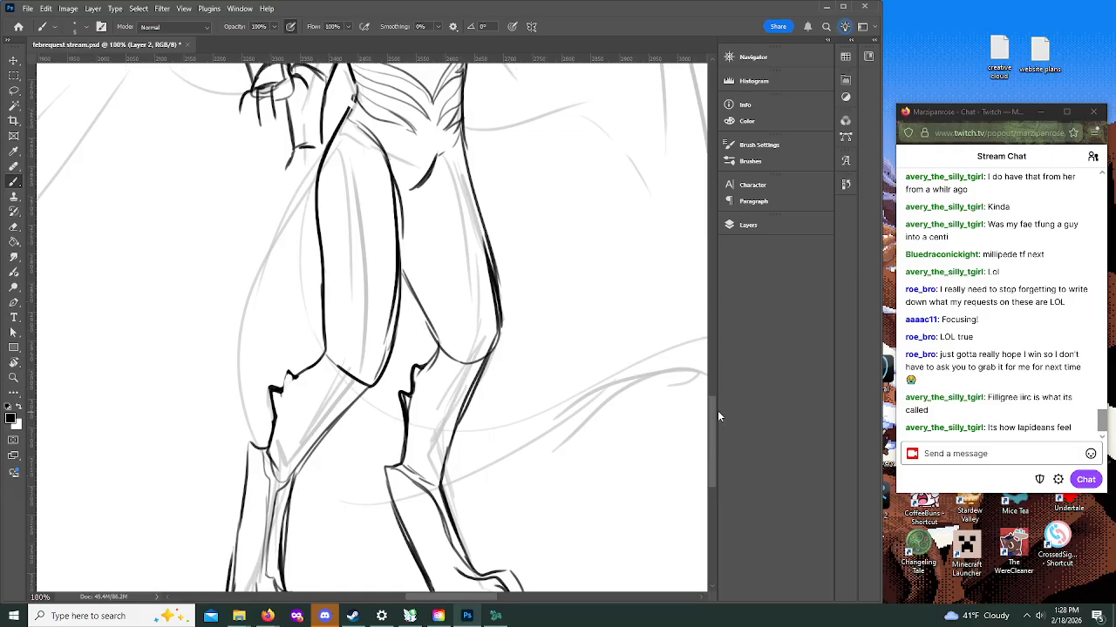
mouse_move(338, 256)
mouse_down()
mouse_move(270, 365)
mouse_move(233, 501)
mouse_move(276, 586)
mouse_up()
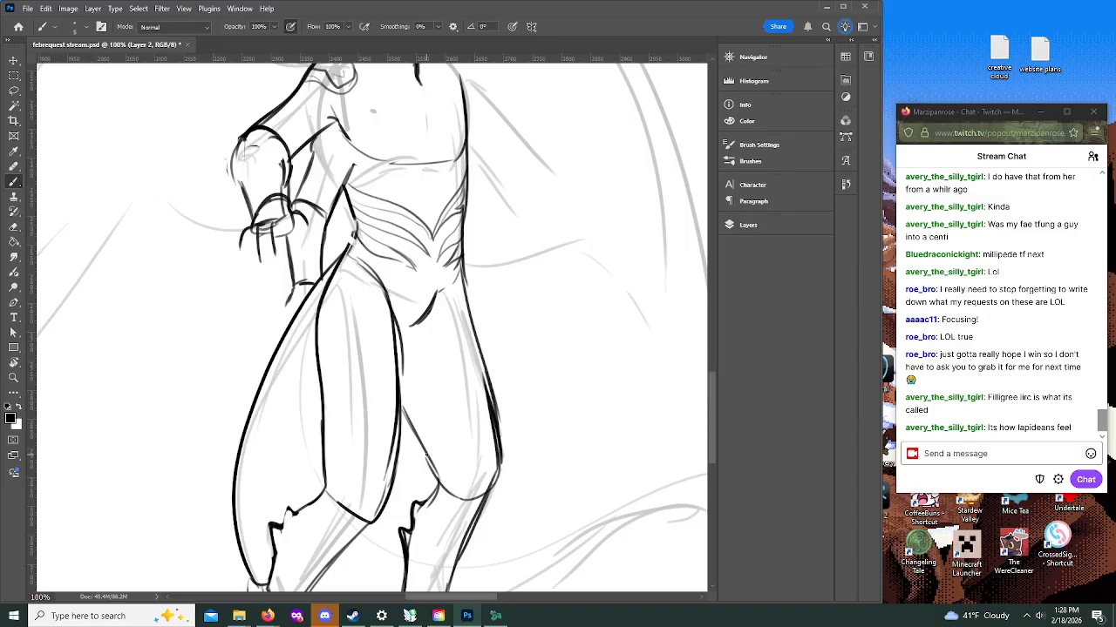
mouse_move(363, 264)
mouse_down()
mouse_move(395, 320)
mouse_move(380, 287)
mouse_move(397, 395)
mouse_up()
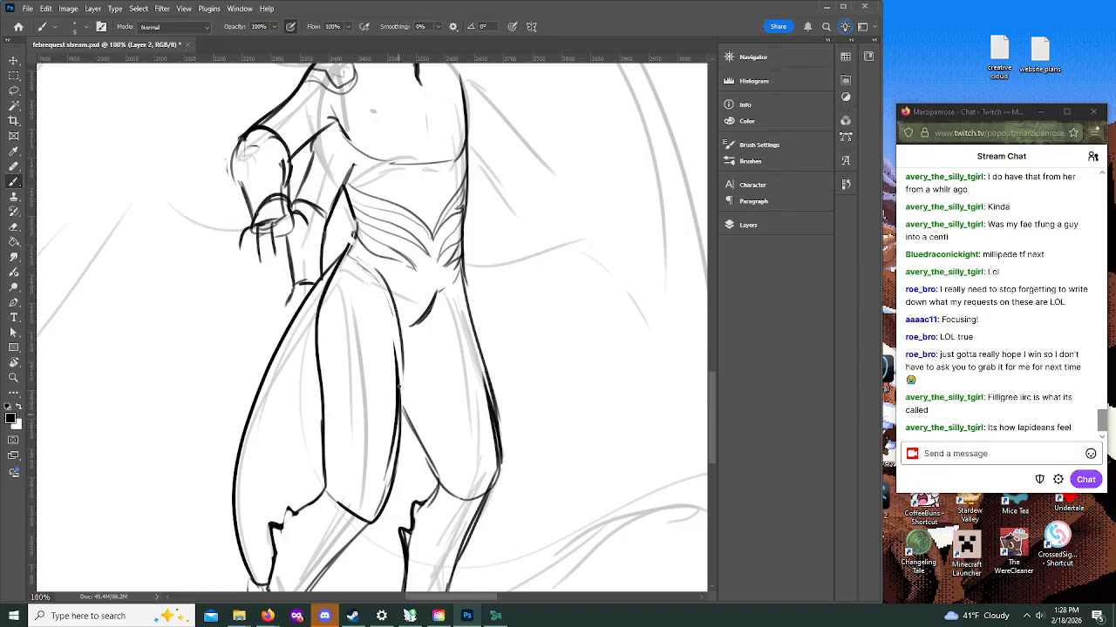
mouse_move(394, 312)
mouse_down()
mouse_move(401, 443)
mouse_move(400, 335)
mouse_move(446, 306)
mouse_up()
drag(461, 262, 471, 317)
key(ctrl+z)
key(ctrl+z)
drag(458, 245, 481, 343)
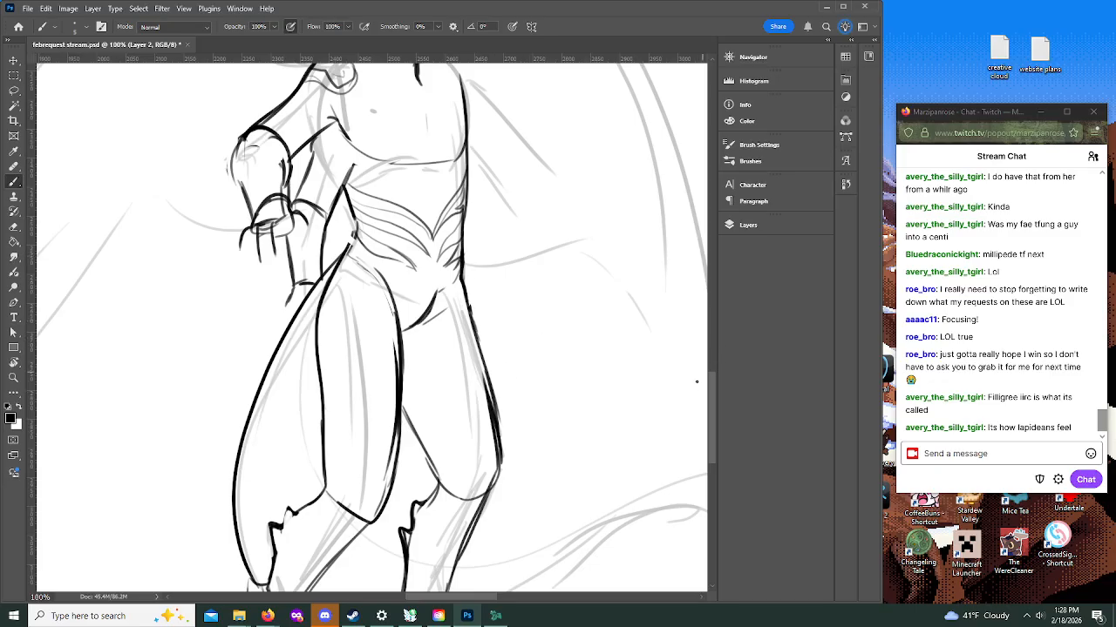
Step: Ink the tail's contours passing between the legs and its long lower edge extending behind the figure
drag(712, 394, 714, 416)
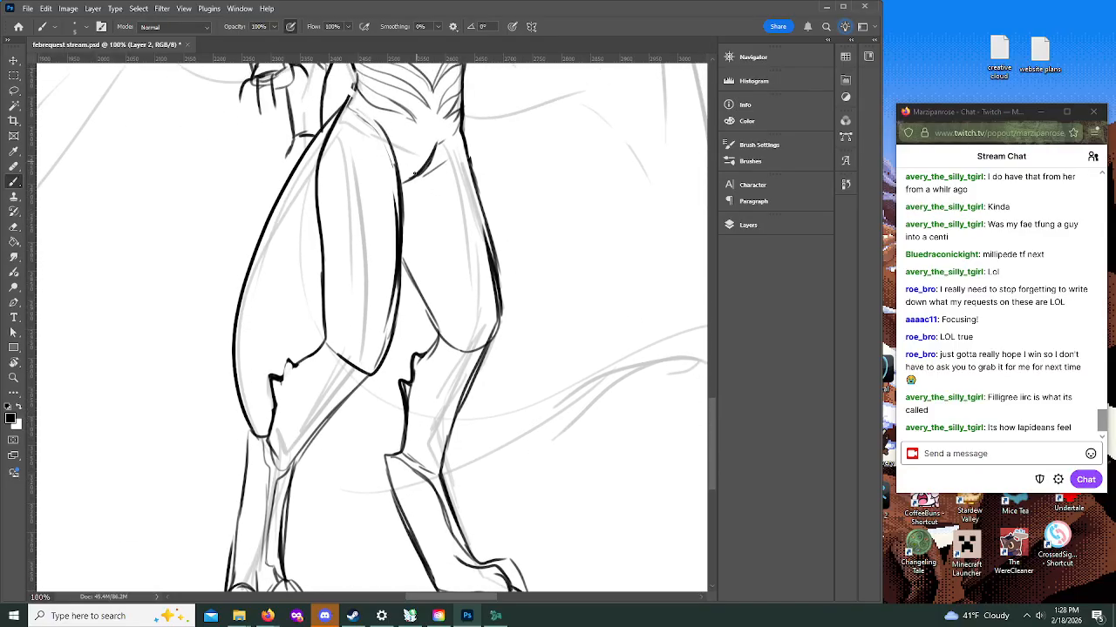
mouse_move(325, 295)
mouse_down()
mouse_move(312, 351)
mouse_move(311, 326)
mouse_up()
mouse_move(294, 459)
mouse_down()
mouse_move(313, 474)
mouse_move(376, 483)
mouse_up()
drag(294, 464, 377, 490)
drag(445, 475, 675, 373)
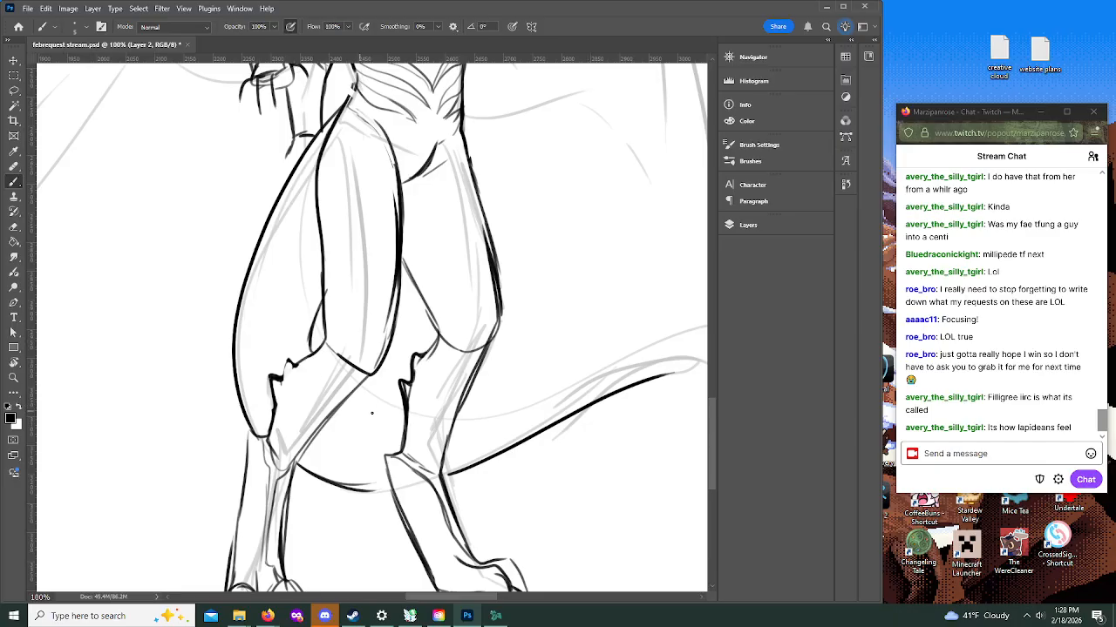
drag(353, 397, 399, 414)
Step: Ink the tail's upper edge out to its curved end and strengthen the lower edge
drag(427, 599, 465, 598)
mouse_move(178, 411)
mouse_down()
mouse_move(334, 358)
mouse_move(500, 377)
mouse_up()
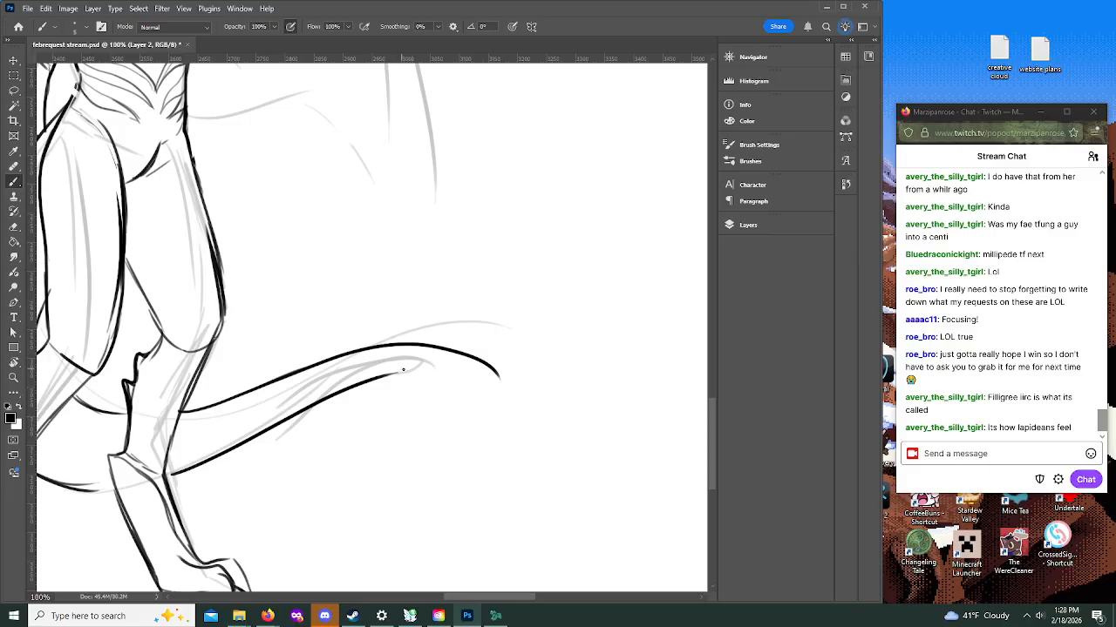
mouse_move(396, 373)
mouse_down()
mouse_move(487, 433)
mouse_move(453, 356)
mouse_move(406, 341)
mouse_up()
drag(165, 477, 195, 465)
mouse_move(380, 375)
mouse_down()
mouse_move(431, 377)
mouse_move(488, 427)
mouse_move(377, 353)
mouse_up()
Step: Add curved stripes across the large tail loop beside the front thigh
drag(489, 598, 433, 597)
mouse_move(414, 184)
mouse_down()
mouse_move(434, 217)
mouse_move(425, 162)
mouse_up()
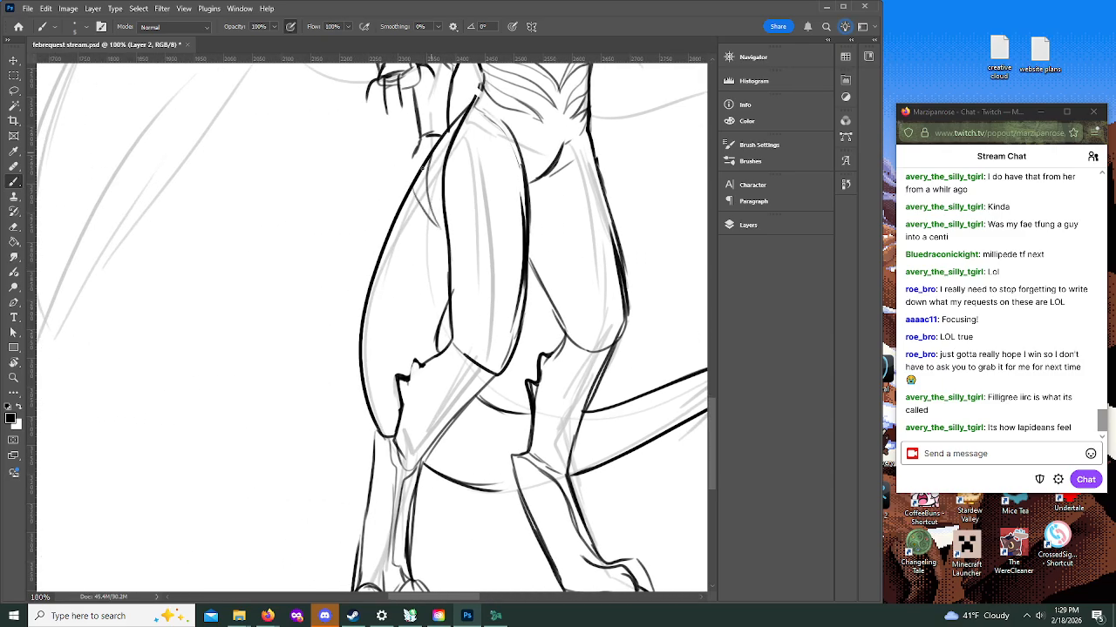
mouse_move(387, 248)
mouse_down()
mouse_move(437, 302)
mouse_move(403, 204)
mouse_up()
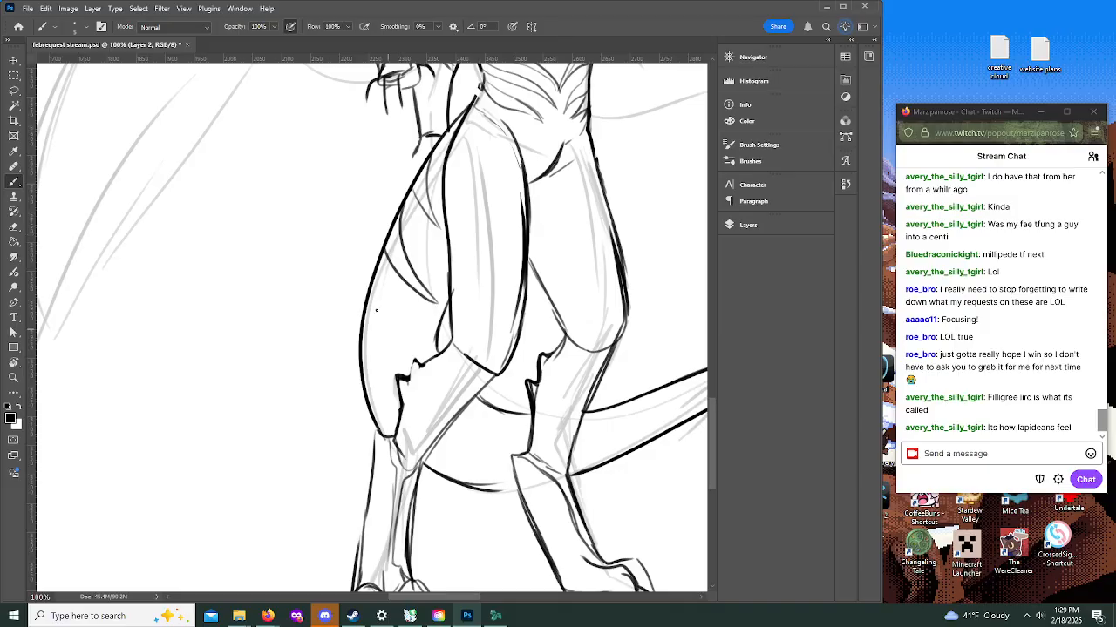
mouse_move(372, 301)
mouse_down()
mouse_move(396, 316)
mouse_move(390, 252)
mouse_up()
drag(441, 318, 427, 342)
Step: Ink the far shoulder and upper arm down to a rounded elbow
drag(710, 411, 713, 280)
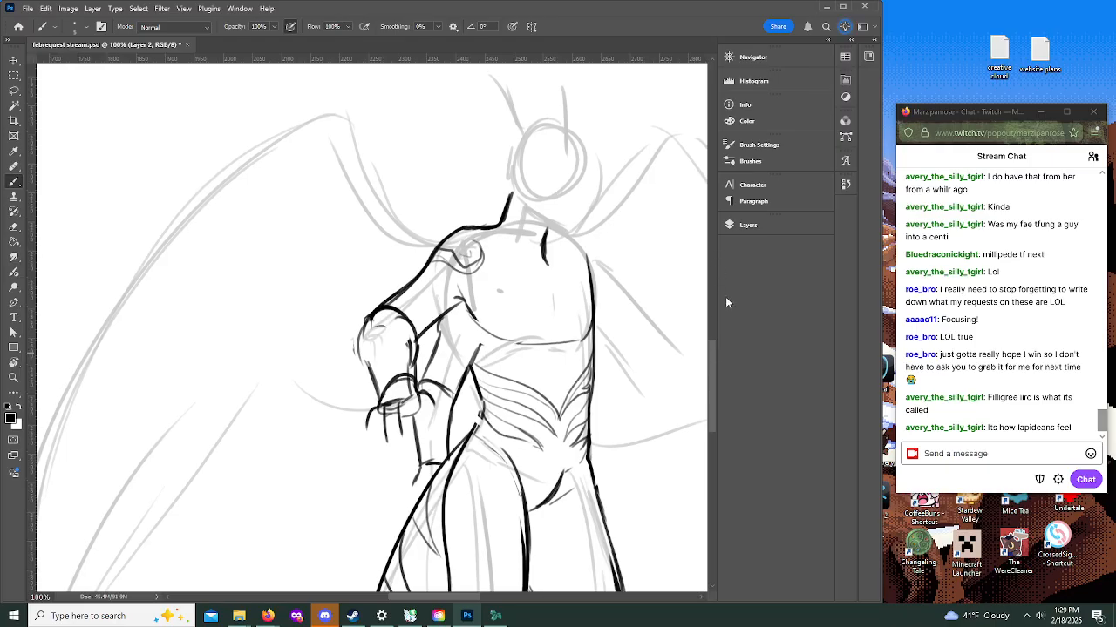
drag(417, 598, 440, 598)
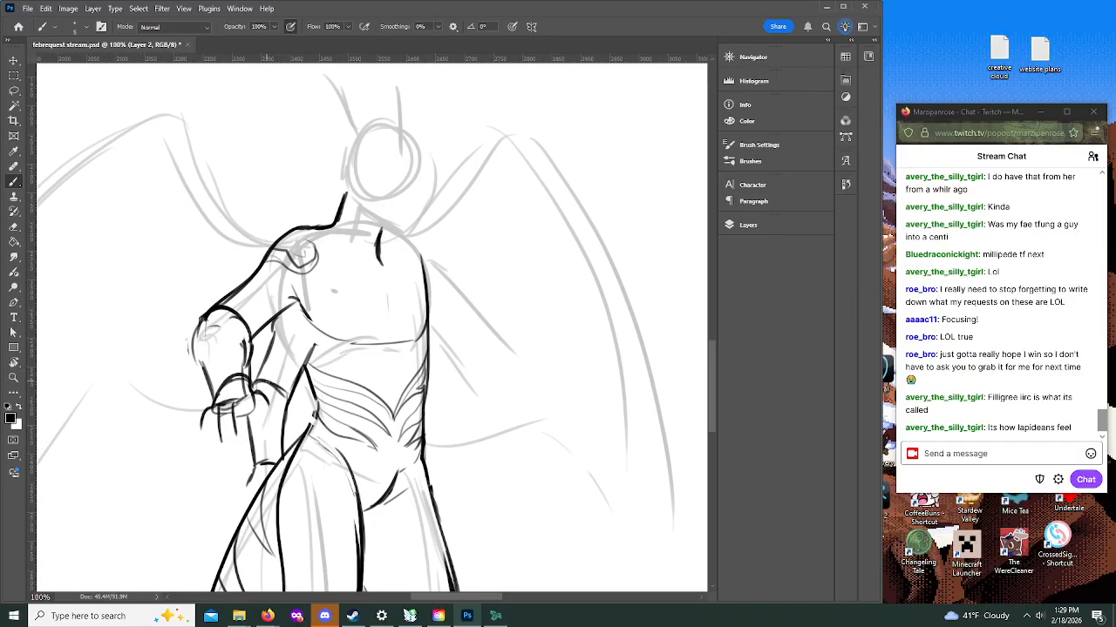
mouse_move(405, 233)
mouse_down()
mouse_move(440, 269)
mouse_move(451, 334)
mouse_move(491, 338)
mouse_up()
mouse_move(429, 316)
mouse_down()
mouse_move(484, 319)
mouse_move(425, 248)
mouse_up()
drag(473, 339, 464, 347)
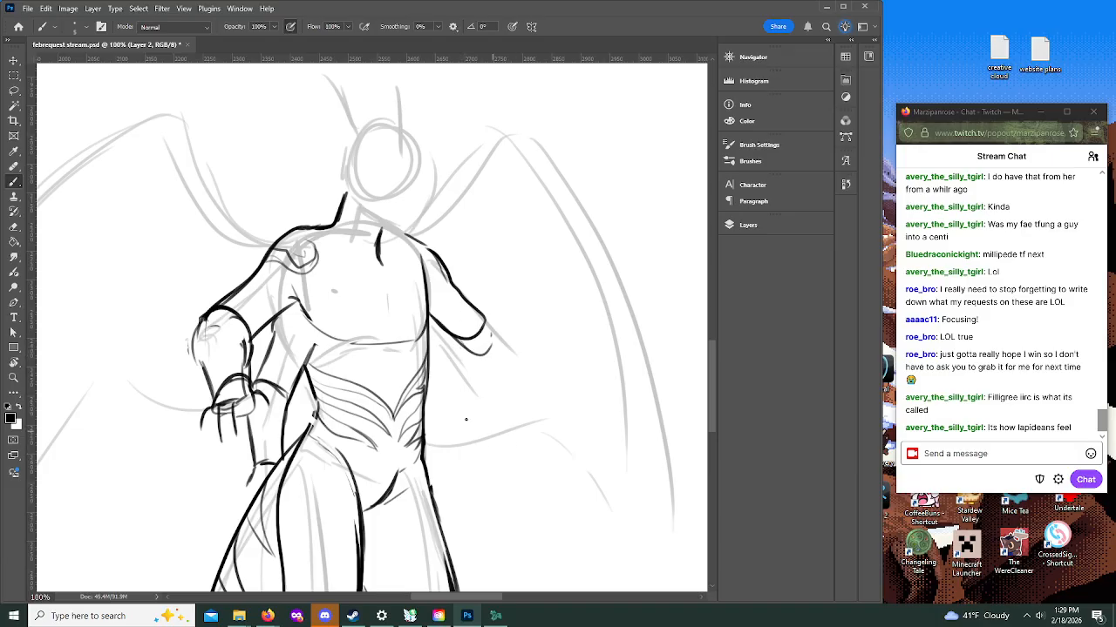
Step: Ink the lower far arm's forearm beside the hip and rework the second near arm's forearm without its hand
click(14, 377)
click(466, 311)
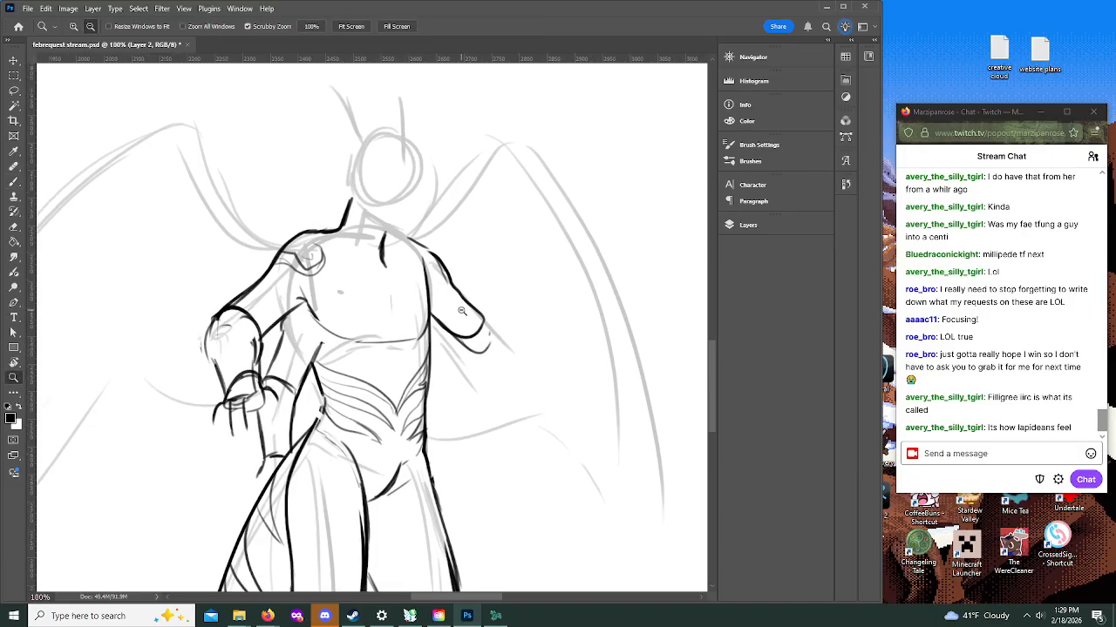
click(469, 314)
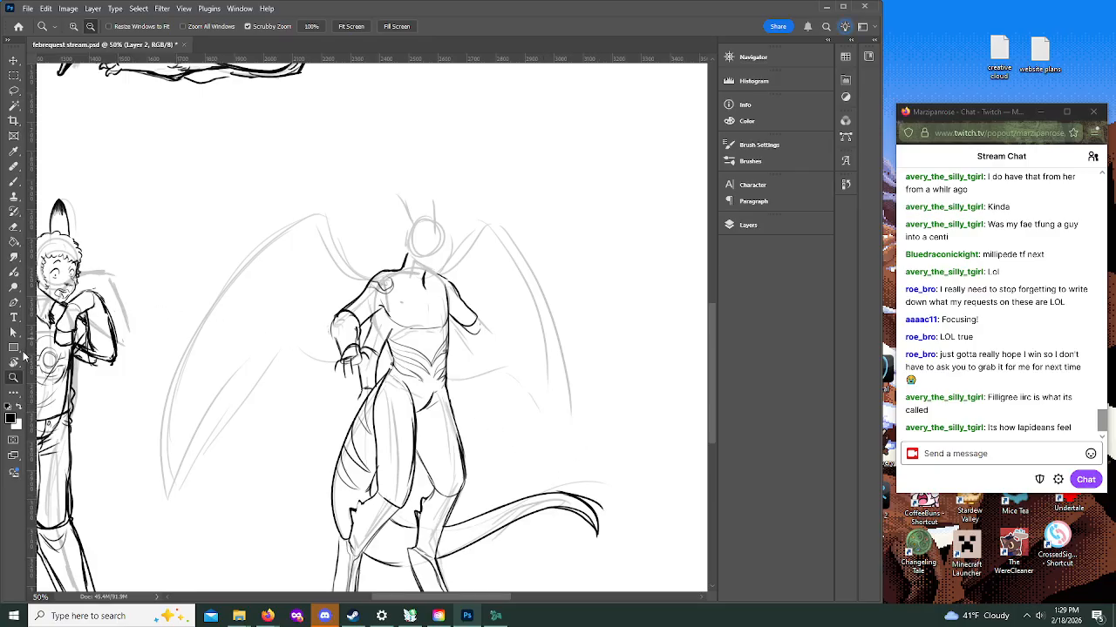
click(13, 182)
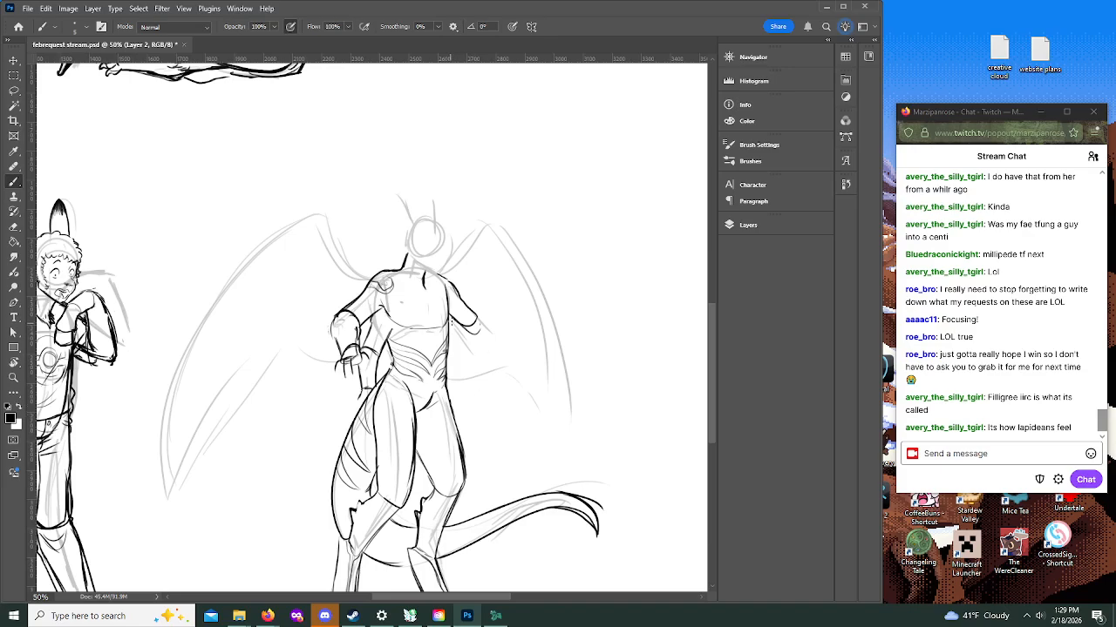
mouse_move(452, 358)
mouse_down()
mouse_move(447, 389)
mouse_move(476, 412)
mouse_move(472, 376)
mouse_move(480, 408)
mouse_up()
mouse_move(371, 363)
mouse_down()
mouse_move(377, 387)
mouse_move(363, 397)
mouse_up()
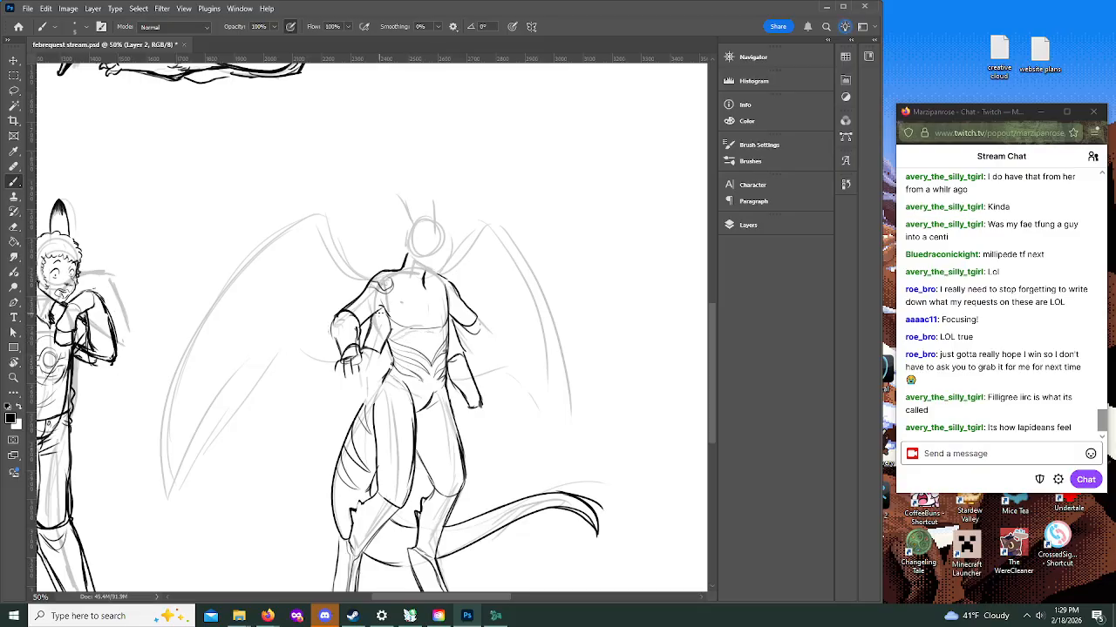
Step: Rework the lines under the chest and clear the filigree from the abdomen
drag(419, 344, 380, 305)
mouse_move(402, 325)
mouse_down()
mouse_move(418, 341)
mouse_move(448, 316)
mouse_up()
drag(454, 321, 446, 338)
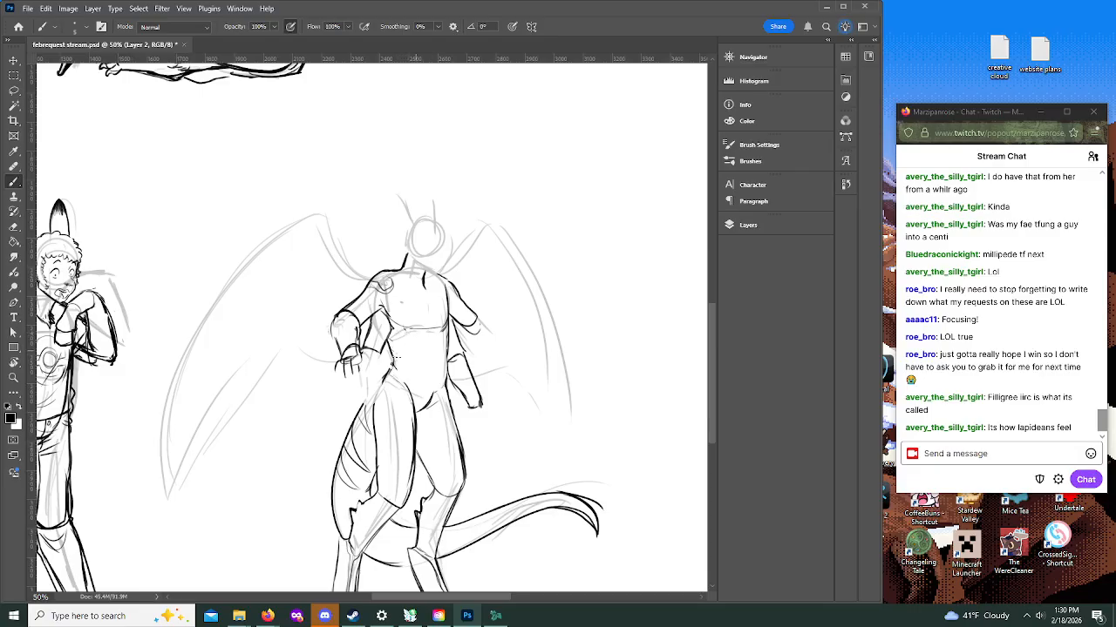
Step: Ink the second near arm's forearm down to the wrist and the upper far arm's outstretched forearm
mouse_move(356, 375)
mouse_down()
mouse_move(366, 411)
mouse_move(382, 361)
mouse_move(379, 383)
mouse_up()
mouse_move(355, 361)
mouse_down()
mouse_move(359, 405)
mouse_move(378, 410)
mouse_move(378, 361)
mouse_up()
mouse_move(462, 324)
mouse_down()
mouse_move(497, 363)
mouse_move(514, 349)
mouse_move(518, 366)
mouse_up()
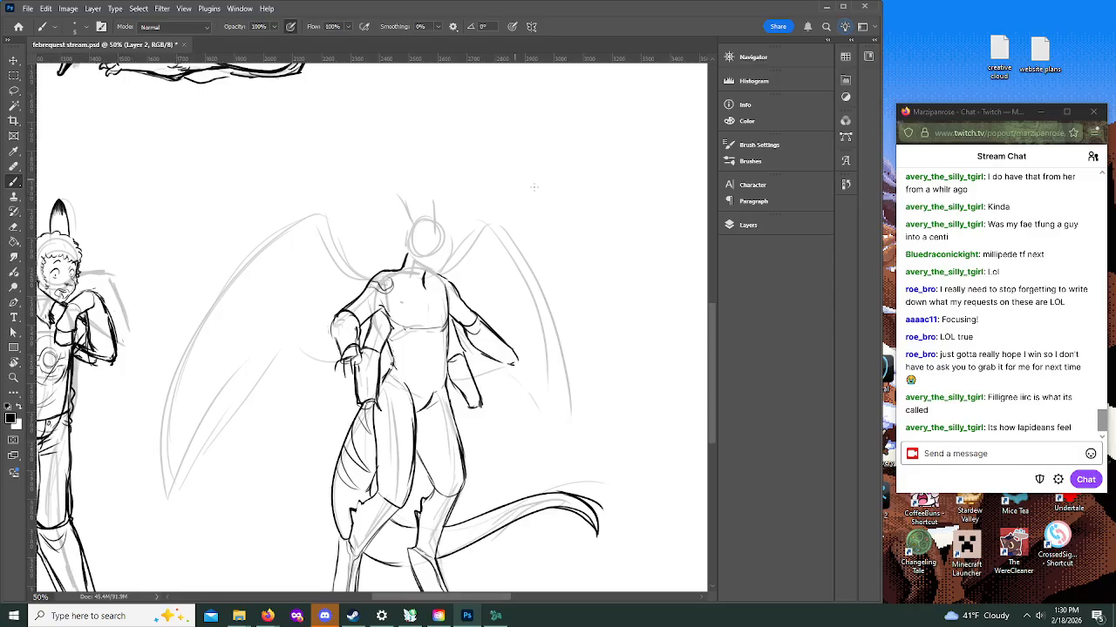
Step: Ink the near wing's arm with a hooked claw at its joint and the long outer edge down to the wing tip
mouse_move(711, 360)
mouse_down()
mouse_move(714, 399)
mouse_move(709, 352)
mouse_up()
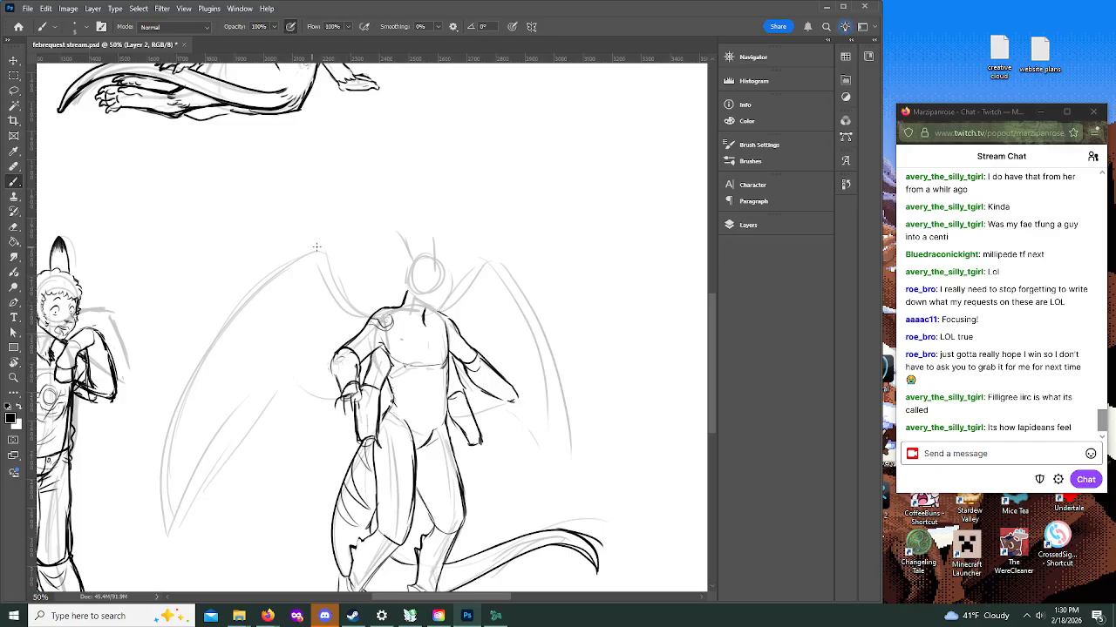
mouse_move(324, 250)
mouse_down()
mouse_move(306, 243)
mouse_move(341, 299)
mouse_up()
mouse_move(315, 260)
mouse_down()
mouse_move(335, 325)
mouse_move(379, 310)
mouse_move(333, 292)
mouse_up()
drag(347, 331, 365, 325)
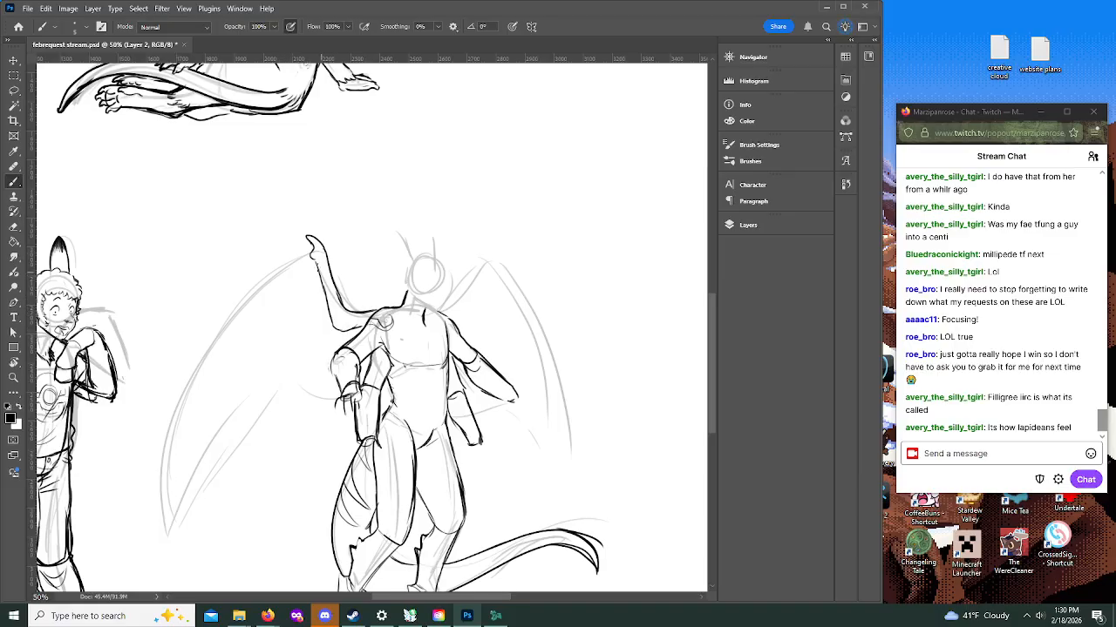
mouse_move(312, 254)
mouse_down()
mouse_move(250, 290)
mouse_move(179, 395)
mouse_move(160, 520)
mouse_move(169, 548)
mouse_move(180, 427)
mouse_up()
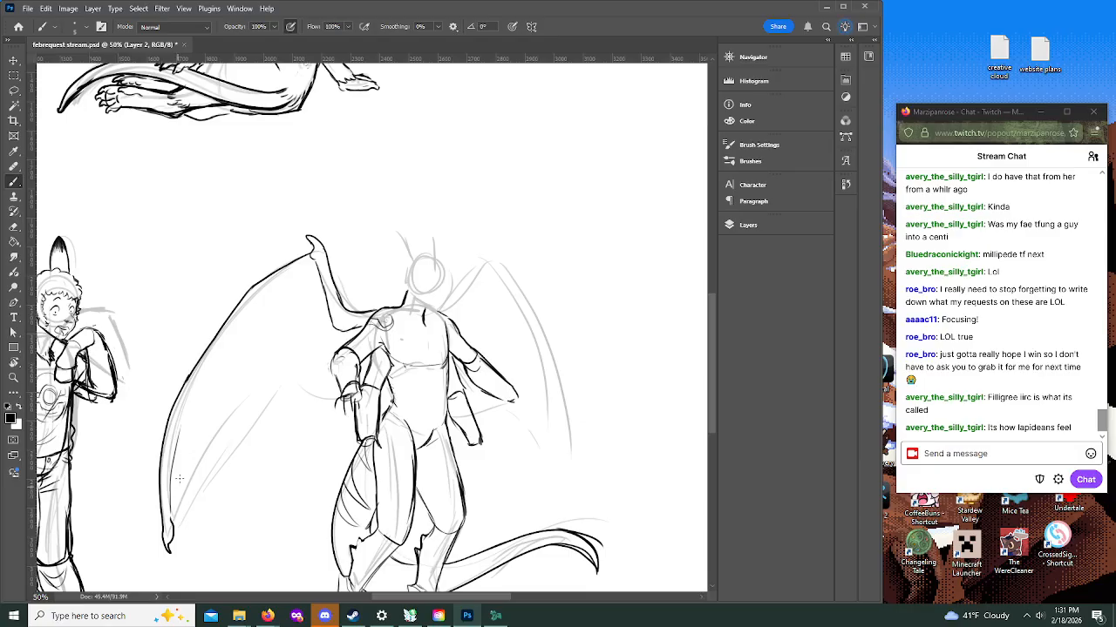
Step: Ink the inner edge of the near wing's long finger bone from the tip up to the clawed joint, thickening its lower stretch
key(ctrl+z)
mouse_move(169, 523)
mouse_down()
mouse_move(189, 376)
mouse_move(176, 408)
mouse_move(188, 376)
mouse_move(165, 519)
mouse_up()
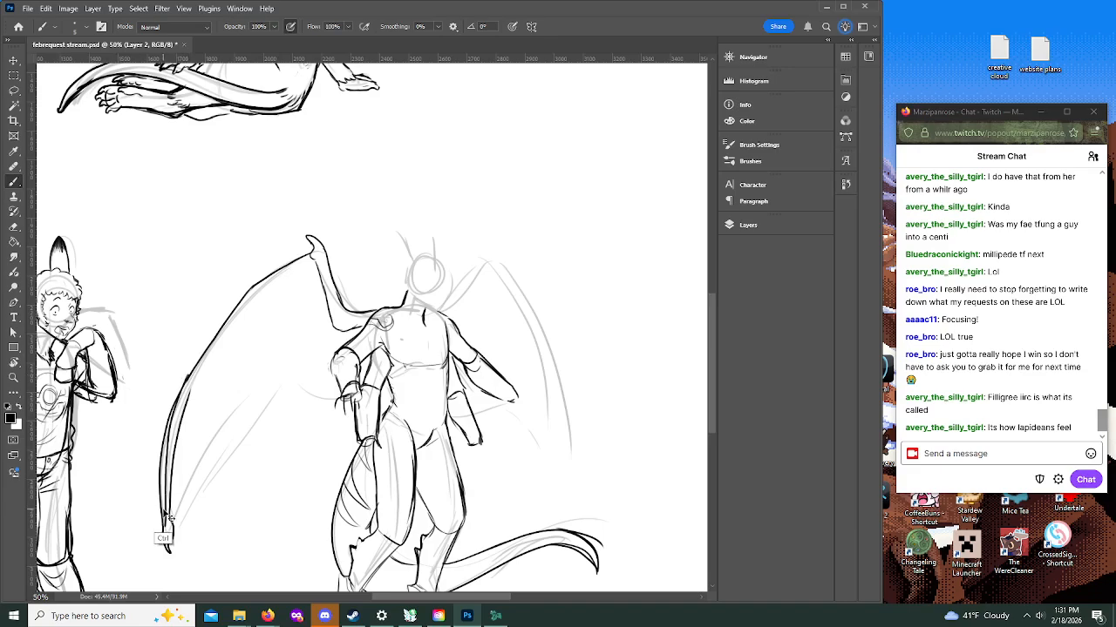
key(ctrl+z)
mouse_move(163, 526)
mouse_down()
mouse_move(170, 408)
mouse_move(162, 528)
mouse_up()
key(ctrl+z)
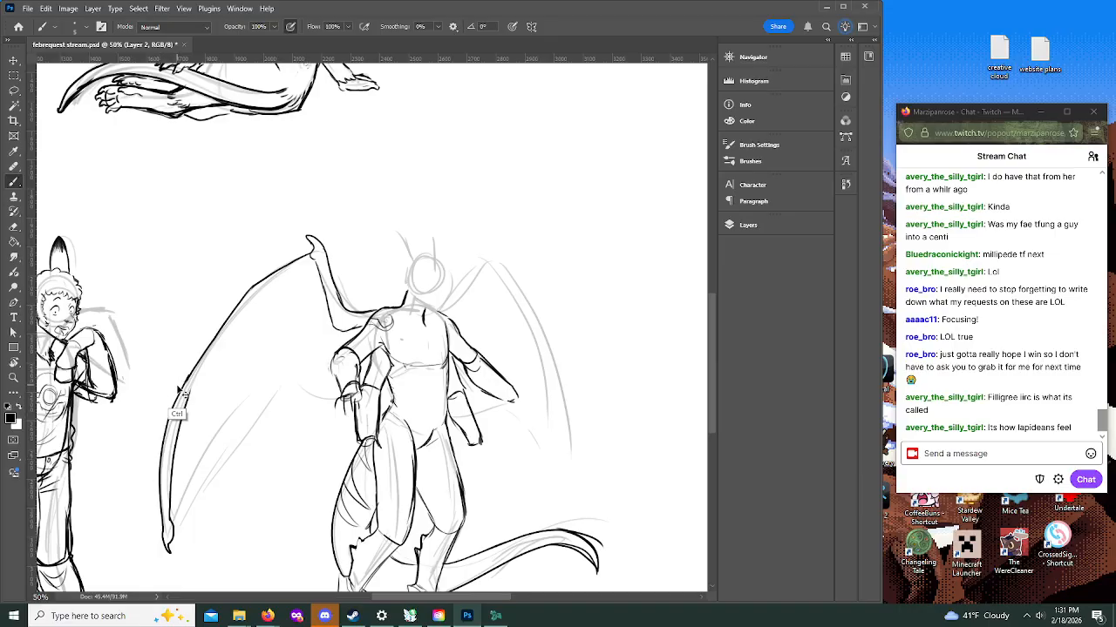
drag(181, 394, 161, 518)
drag(167, 420, 162, 528)
drag(161, 527, 164, 448)
drag(179, 402, 165, 441)
drag(177, 399, 223, 315)
drag(186, 374, 246, 291)
mouse_move(182, 413)
mouse_down()
mouse_move(170, 488)
mouse_move(188, 390)
mouse_move(242, 308)
mouse_move(219, 329)
mouse_move(253, 297)
mouse_move(185, 395)
mouse_move(242, 308)
mouse_up()
mouse_move(264, 289)
mouse_down()
mouse_move(311, 261)
mouse_move(318, 272)
mouse_up()
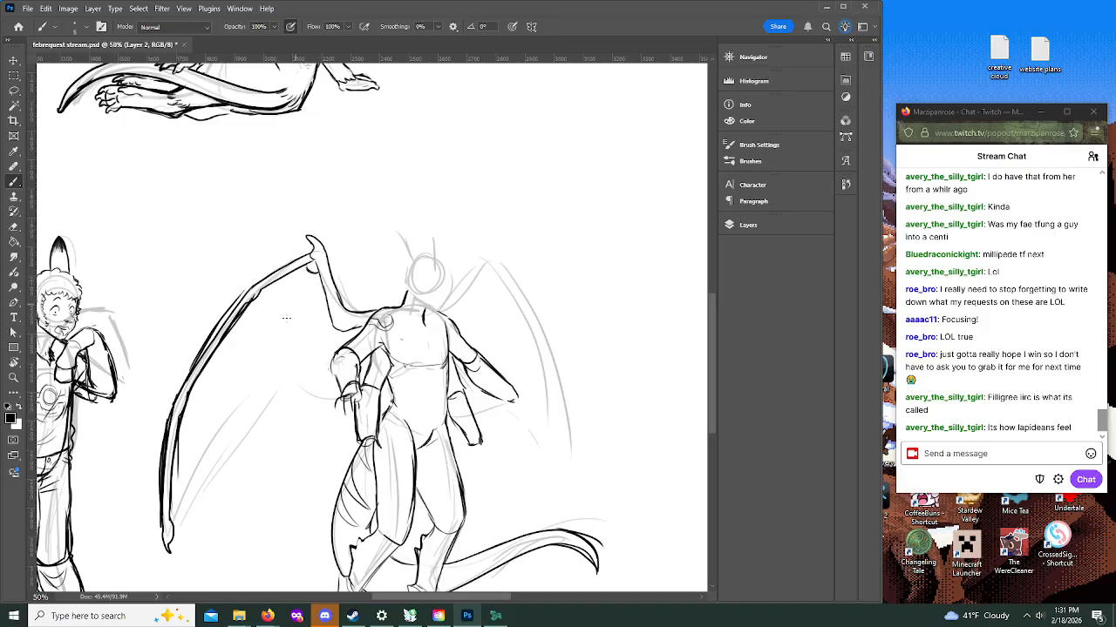
Step: Ink the near wing membrane's lower edge from the tip through a sharp point to the arm, and join the wing to the shoulder
drag(172, 529, 263, 403)
key(ctrl+z)
drag(169, 537, 274, 387)
key(ctrl+z)
mouse_move(172, 529)
mouse_down()
mouse_move(287, 358)
mouse_move(280, 389)
mouse_move(294, 368)
mouse_move(299, 385)
mouse_move(341, 398)
mouse_up()
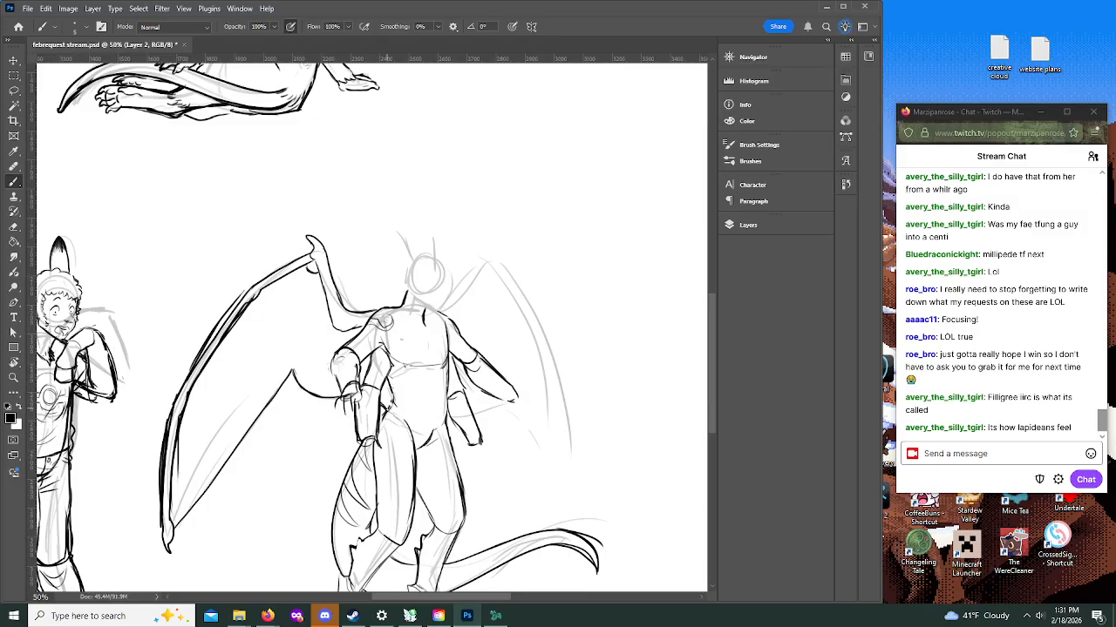
drag(343, 329, 358, 333)
Step: Ink the far wing's upper edge with its hooked claw and the outer edge down to a small clawed tip
mouse_move(443, 307)
mouse_down()
mouse_move(507, 249)
mouse_move(491, 267)
mouse_move(500, 253)
mouse_move(571, 417)
mouse_move(575, 475)
mouse_move(558, 481)
mouse_move(562, 494)
mouse_move(570, 475)
mouse_move(565, 484)
mouse_up()
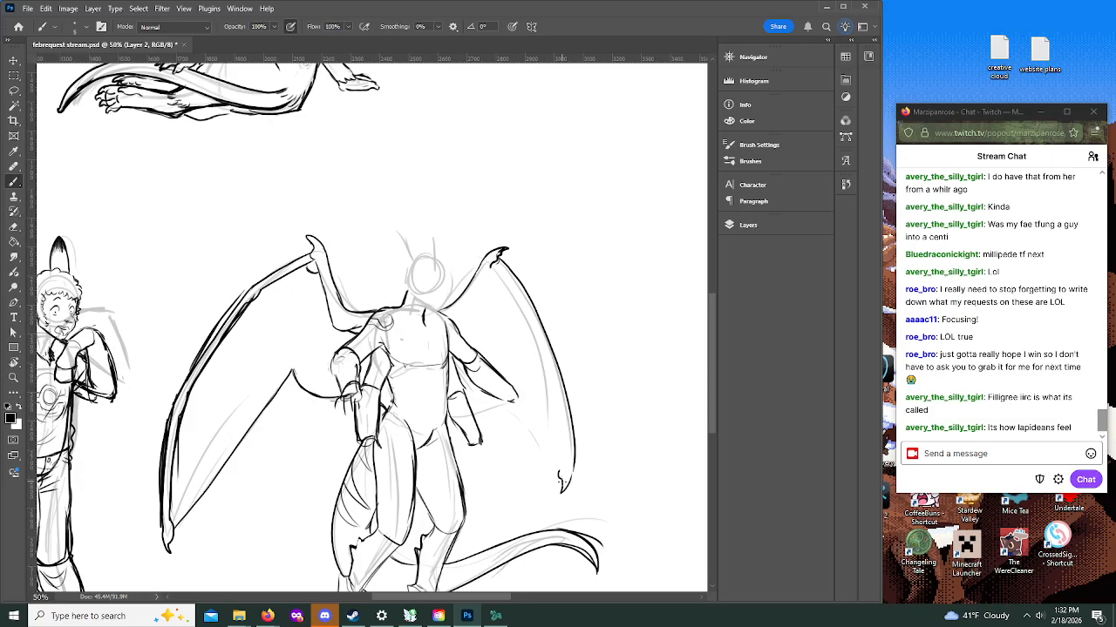
key(ctrl+z)
key(ctrl+z)
mouse_move(562, 469)
mouse_down()
mouse_move(562, 496)
mouse_move(560, 400)
mouse_move(565, 473)
mouse_up()
drag(573, 422, 570, 479)
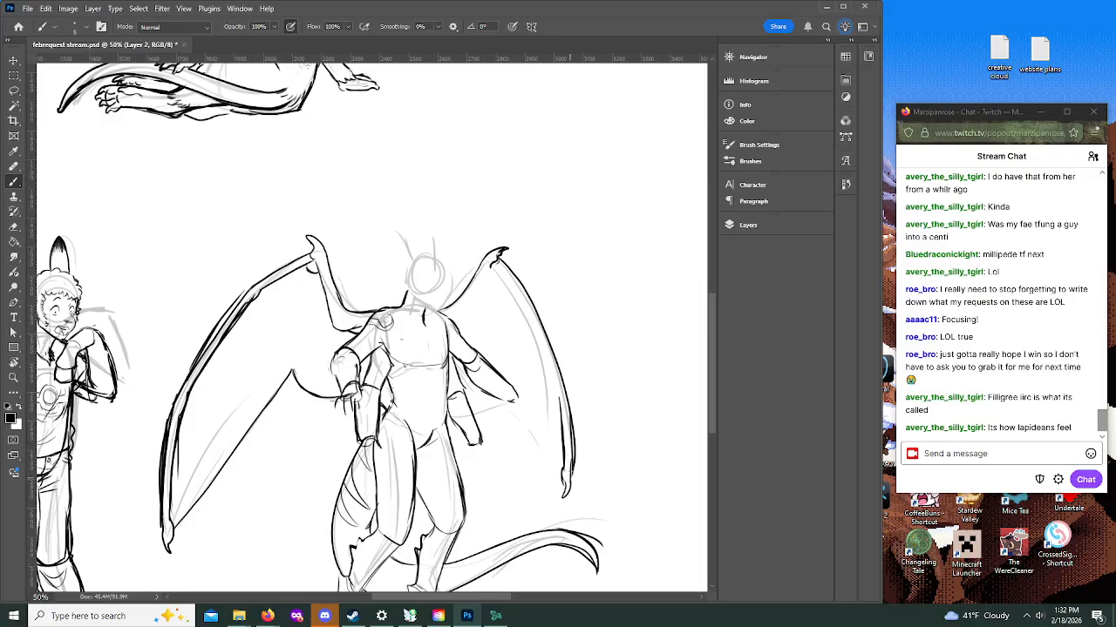
Step: Ink the underside of the far wing's arm and the inner edge of its long finger bone
drag(558, 403, 554, 371)
mouse_move(458, 332)
mouse_down()
mouse_move(497, 271)
mouse_move(434, 315)
mouse_move(470, 281)
mouse_move(462, 297)
mouse_move(485, 256)
mouse_up()
key(ctrl+z)
mouse_move(458, 336)
mouse_down()
mouse_move(492, 274)
mouse_move(535, 338)
mouse_up()
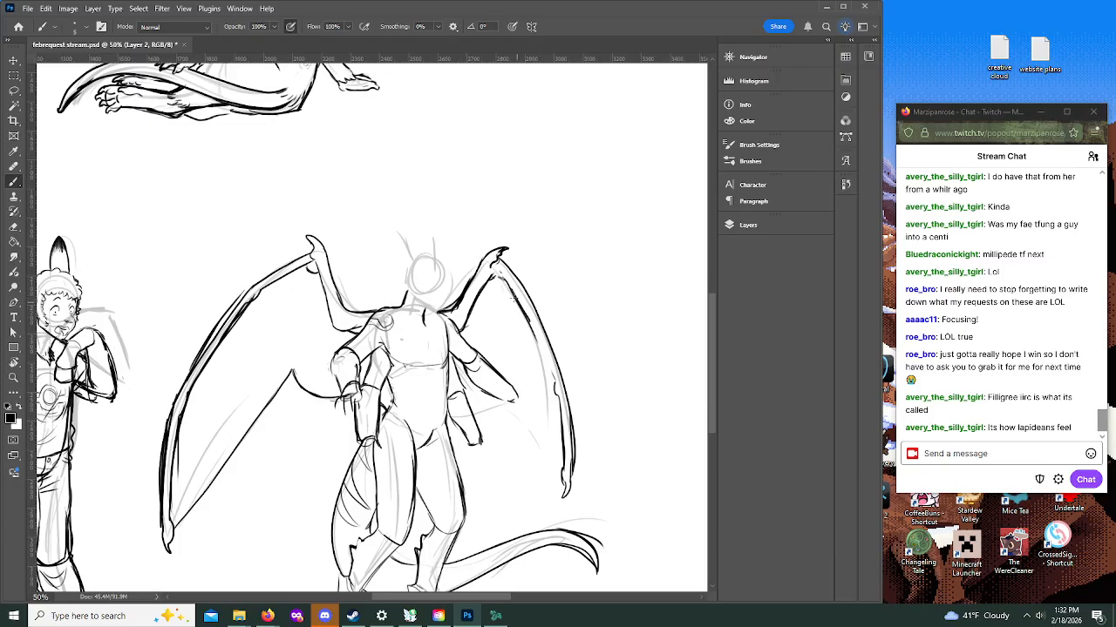
drag(512, 295, 545, 365)
Step: Ink open hands with separate fingers on the upper far arm and the lower far arm beside the hip
mouse_move(527, 319)
mouse_down()
mouse_move(553, 374)
mouse_move(510, 413)
mouse_move(510, 427)
mouse_move(532, 436)
mouse_move(542, 425)
mouse_up()
drag(468, 442, 474, 464)
click(13, 378)
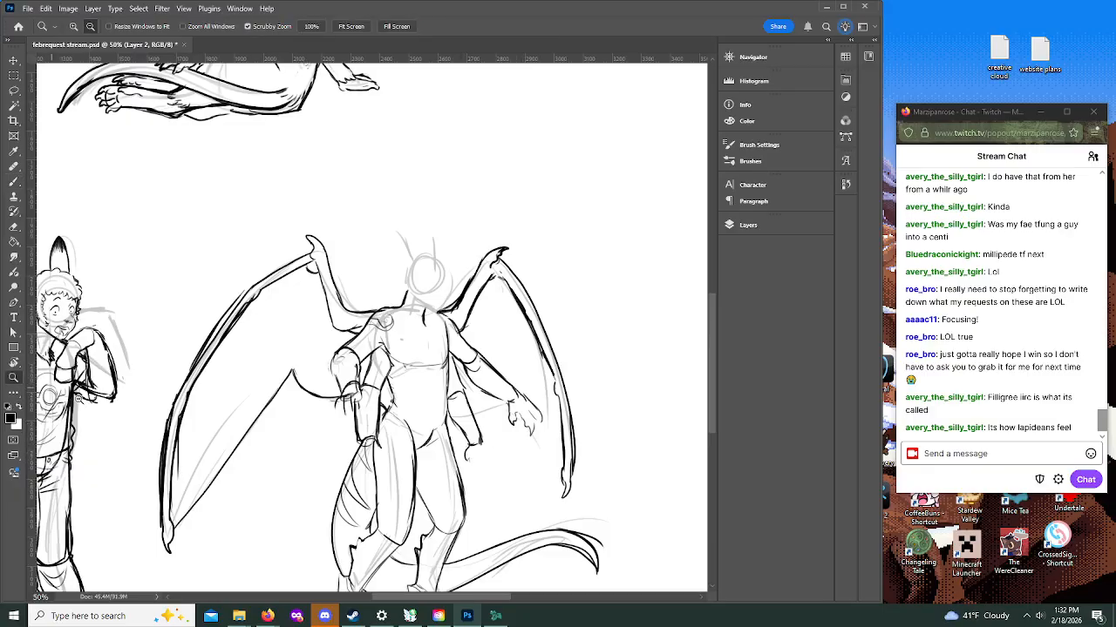
alt+click(473, 447)
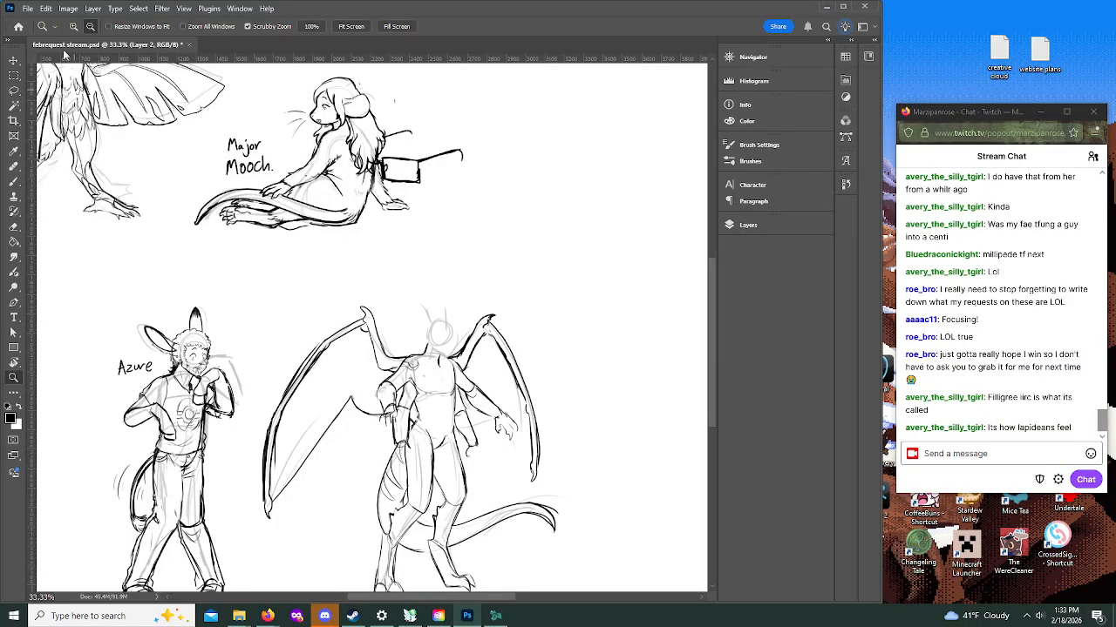
click(46, 27)
alt+click(481, 455)
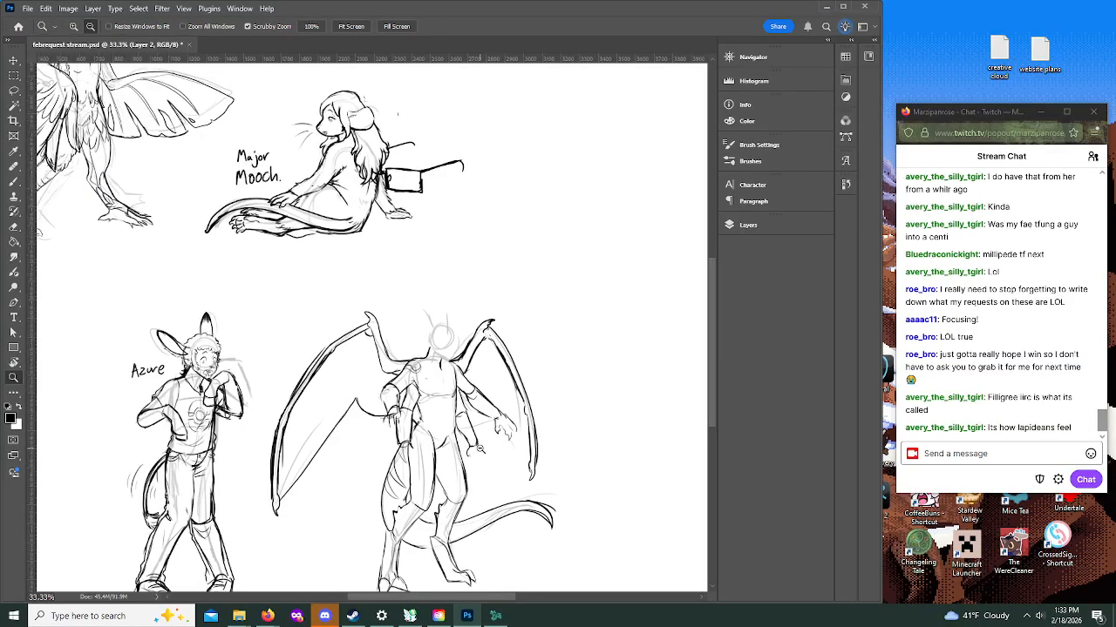
alt+click(472, 436)
click(90, 29)
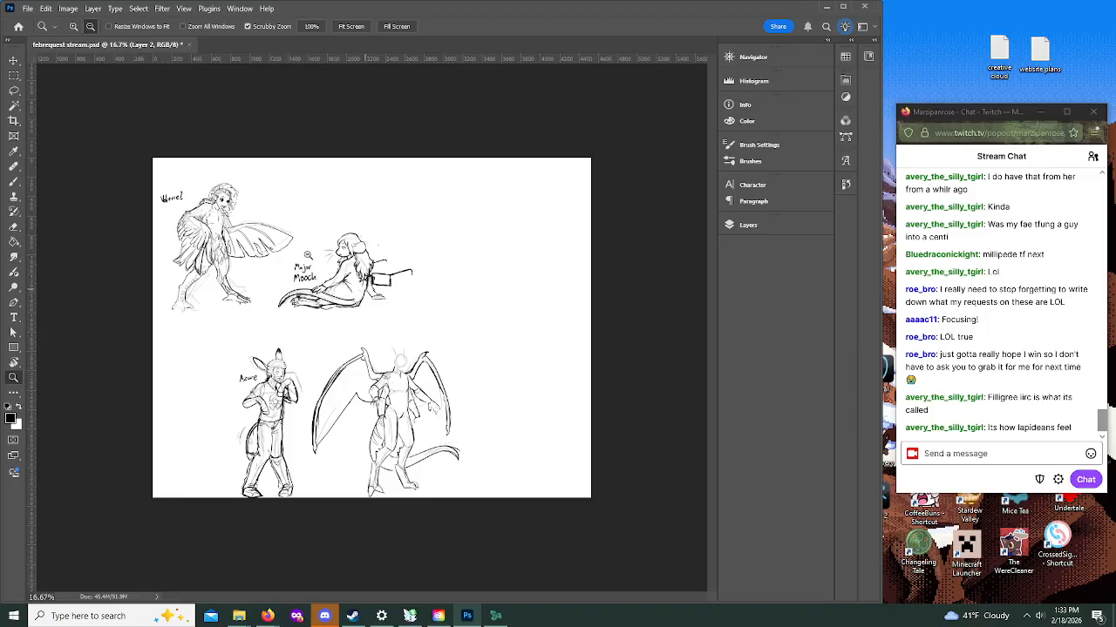
click(74, 26)
click(427, 423)
click(478, 457)
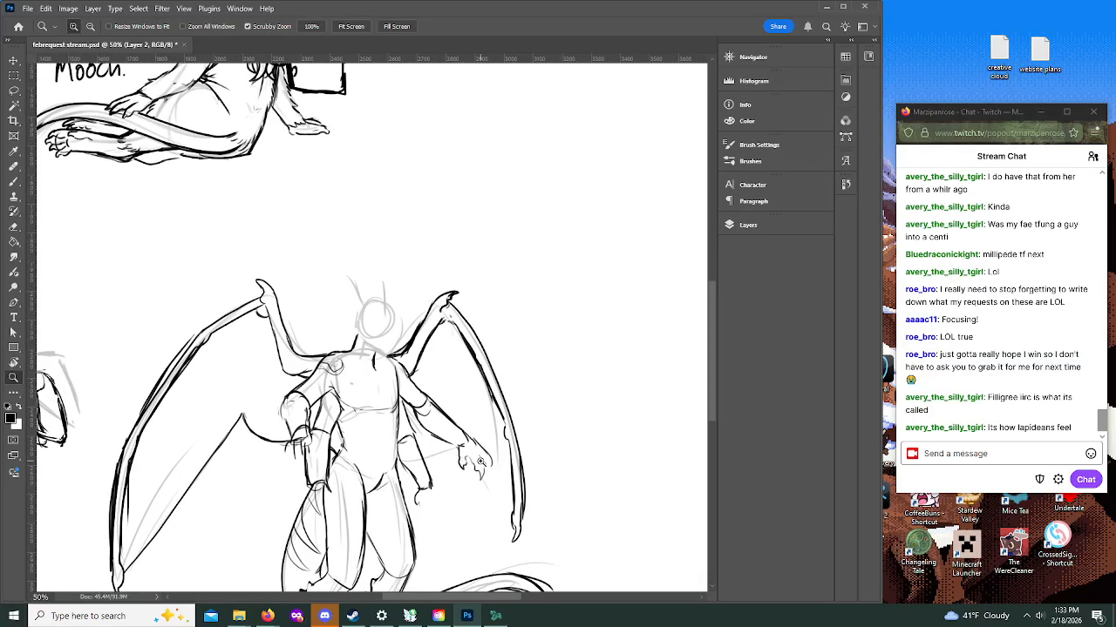
drag(708, 330, 714, 348)
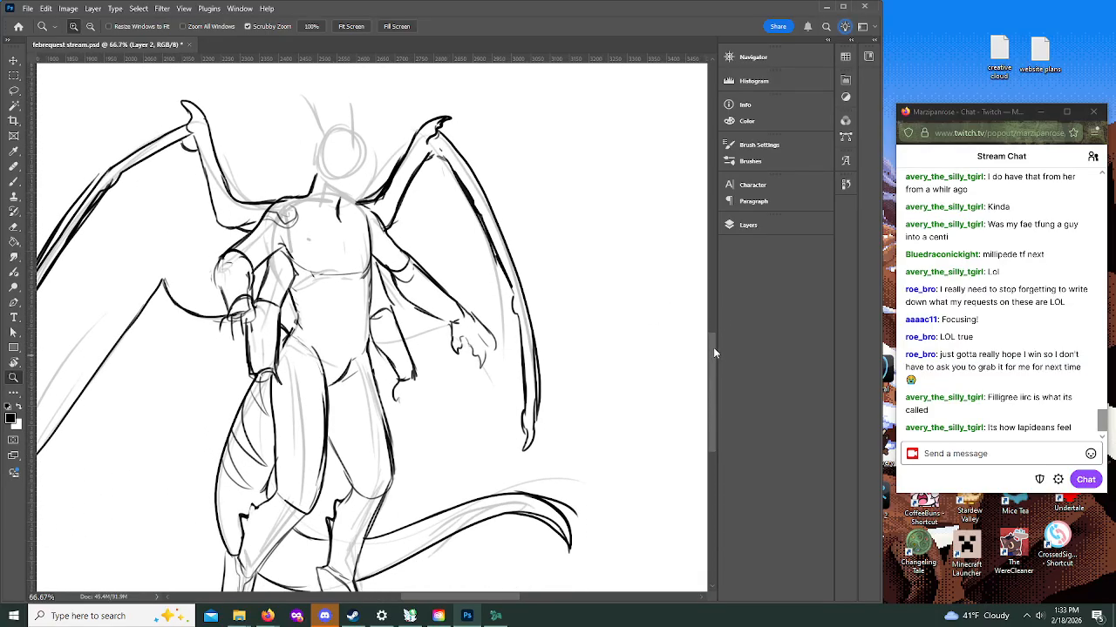
click(14, 183)
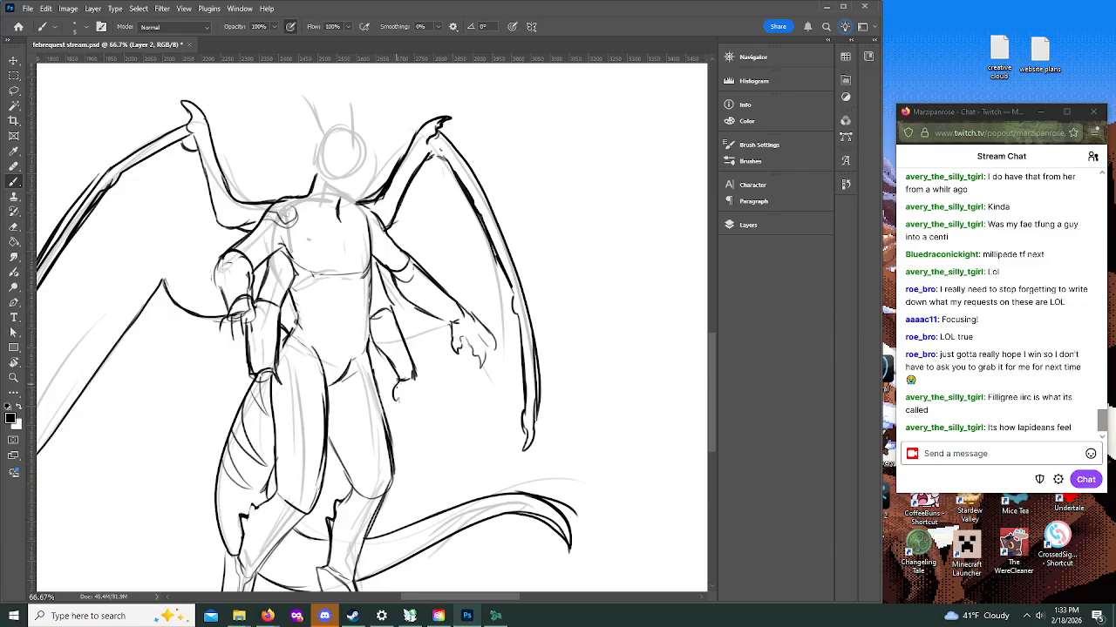
mouse_move(396, 399)
mouse_down()
mouse_move(426, 413)
mouse_move(407, 410)
mouse_move(410, 427)
mouse_move(417, 401)
mouse_move(404, 407)
mouse_move(426, 401)
mouse_move(423, 429)
mouse_up()
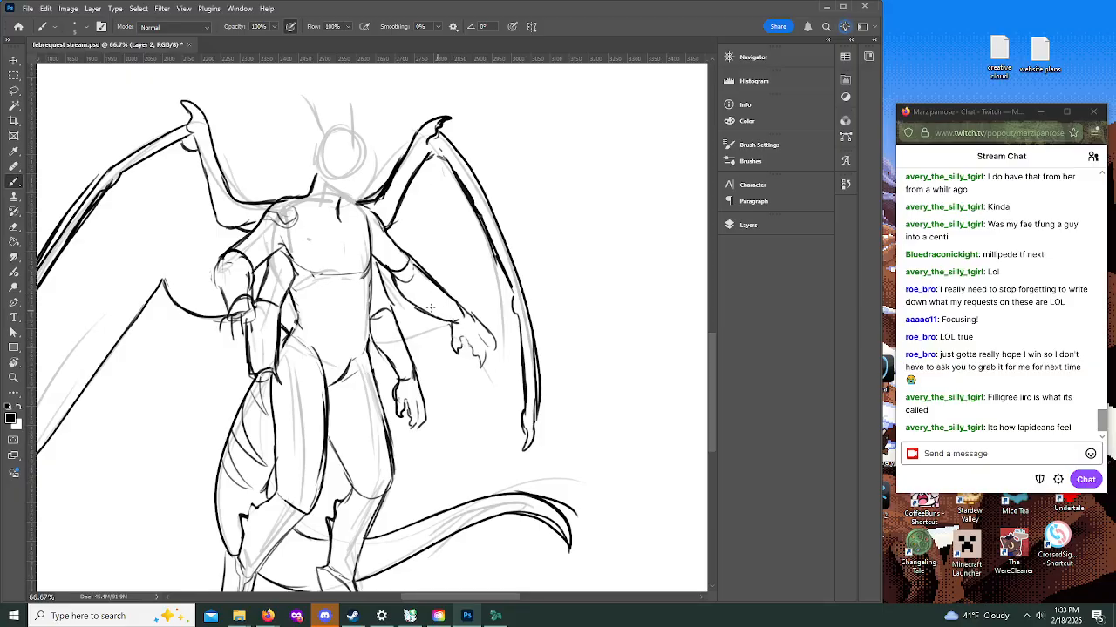
Step: Strengthen the upper far forearm and hand outlines, and ink the second near arm's hand resting over the thigh
mouse_move(388, 271)
mouse_down()
mouse_move(410, 301)
mouse_move(490, 346)
mouse_move(486, 369)
mouse_up()
drag(486, 324, 491, 347)
mouse_move(256, 375)
mouse_down()
mouse_move(256, 404)
mouse_move(286, 395)
mouse_move(265, 413)
mouse_move(277, 409)
mouse_up()
drag(280, 404, 290, 413)
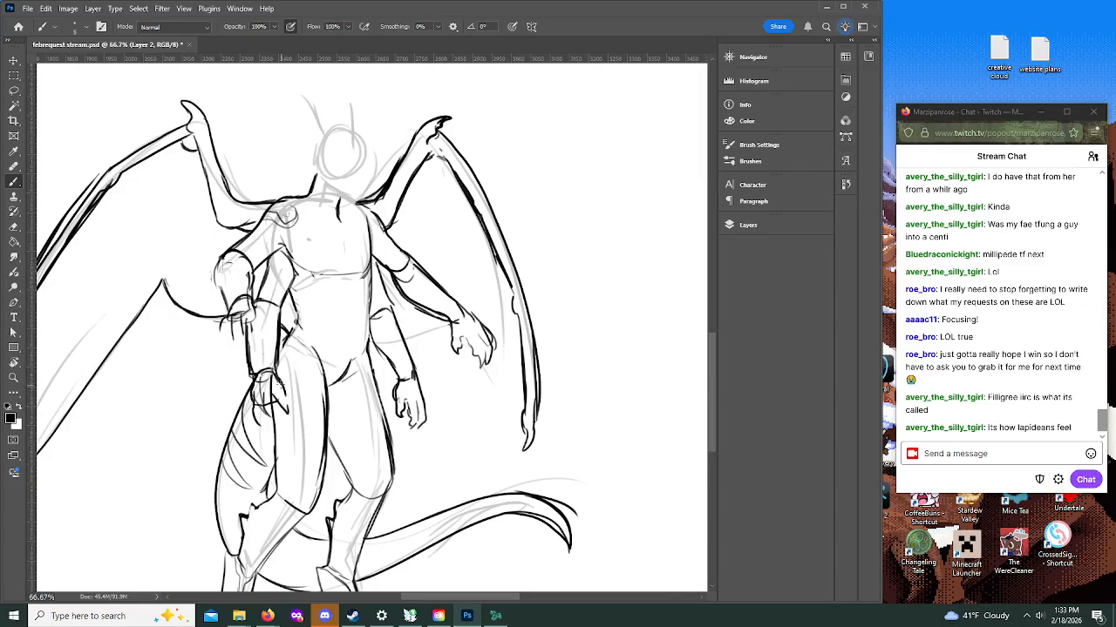
mouse_move(276, 376)
mouse_down()
mouse_move(286, 406)
mouse_move(285, 394)
mouse_move(297, 396)
mouse_move(271, 420)
mouse_up()
drag(265, 409, 281, 421)
Step: Reinforce the lines at the far shoulder and ink the far wing membrane's curved lower edge out to the wing tip
drag(375, 260, 388, 271)
drag(359, 203, 376, 206)
mouse_move(415, 307)
mouse_down()
mouse_move(441, 354)
mouse_move(517, 415)
mouse_move(421, 313)
mouse_move(406, 319)
mouse_move(415, 307)
mouse_up()
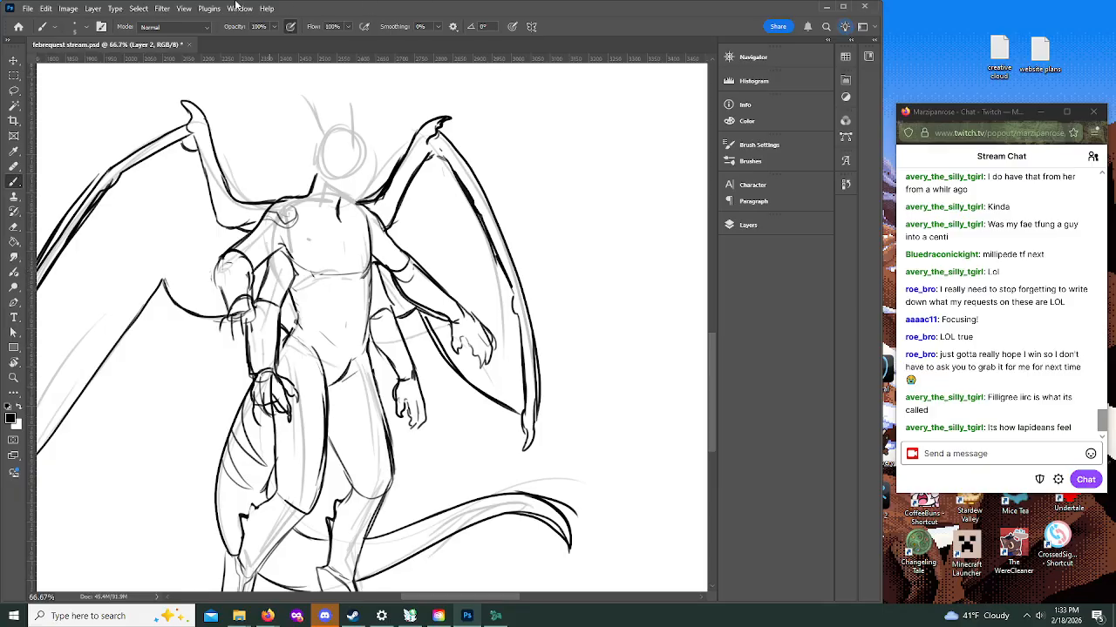
Step: Ink the back of the neck and the jawline slanting down to the chin below the head circle
click(13, 377)
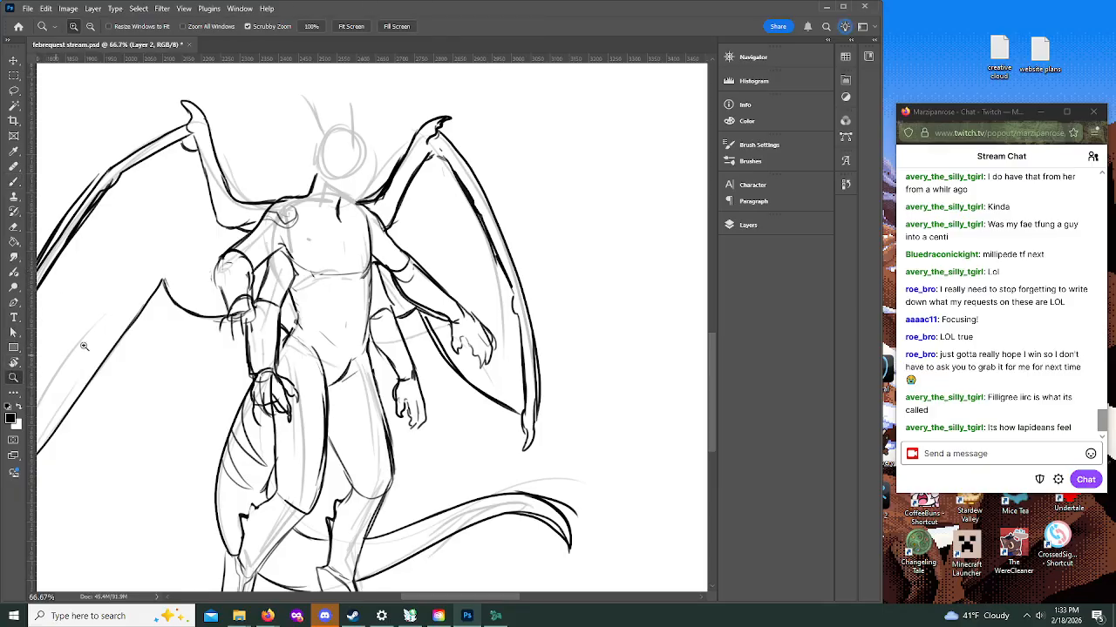
click(331, 145)
scroll(486, 339, up, 3)
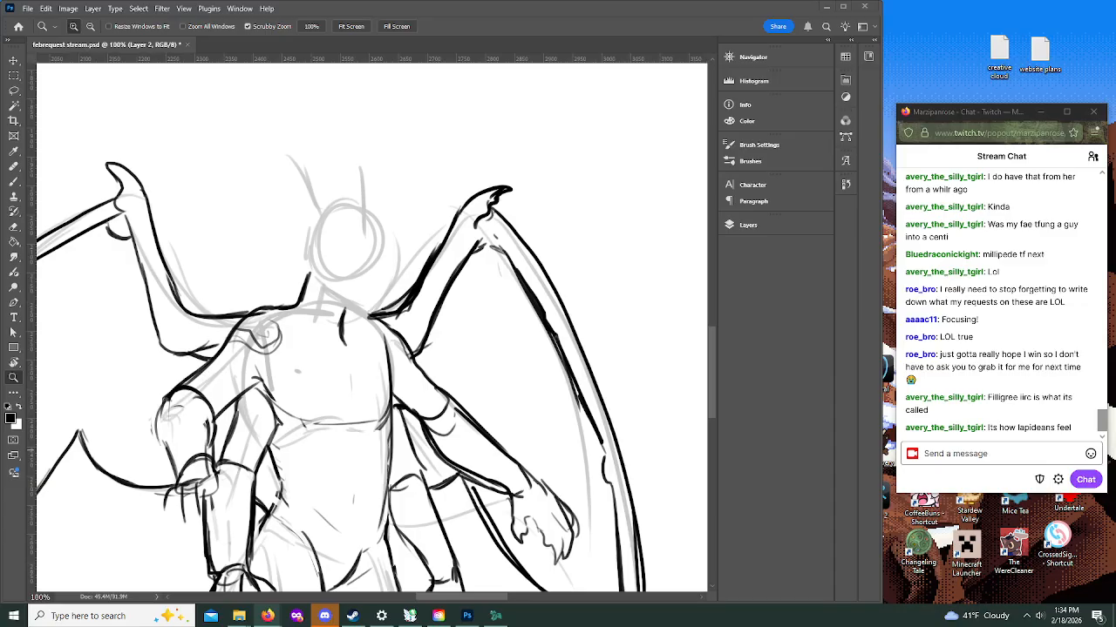
click(312, 283)
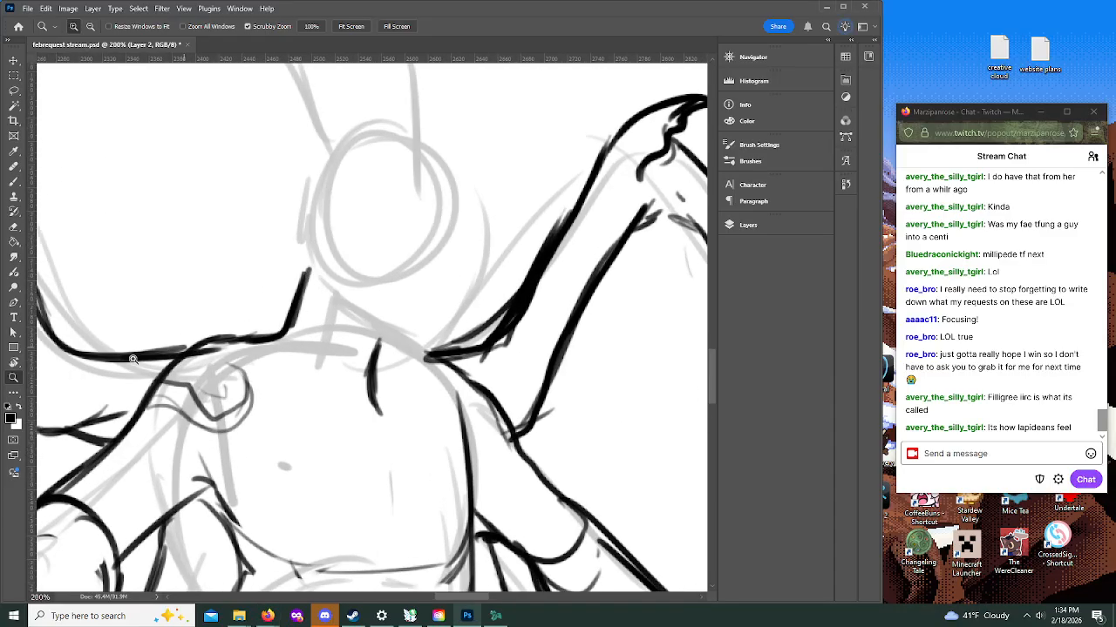
click(89, 28)
drag(711, 362, 711, 350)
key(b)
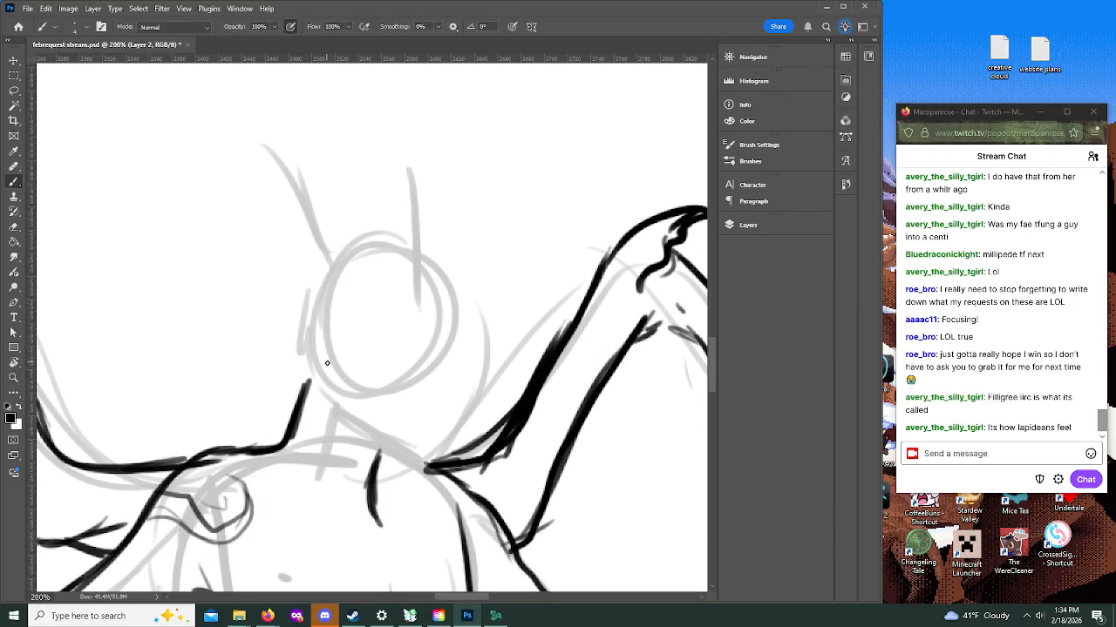
mouse_move(312, 356)
mouse_down()
mouse_move(309, 384)
mouse_move(383, 452)
mouse_up()
mouse_move(317, 389)
mouse_down()
mouse_move(397, 462)
mouse_move(395, 451)
mouse_move(399, 467)
mouse_move(455, 431)
mouse_up()
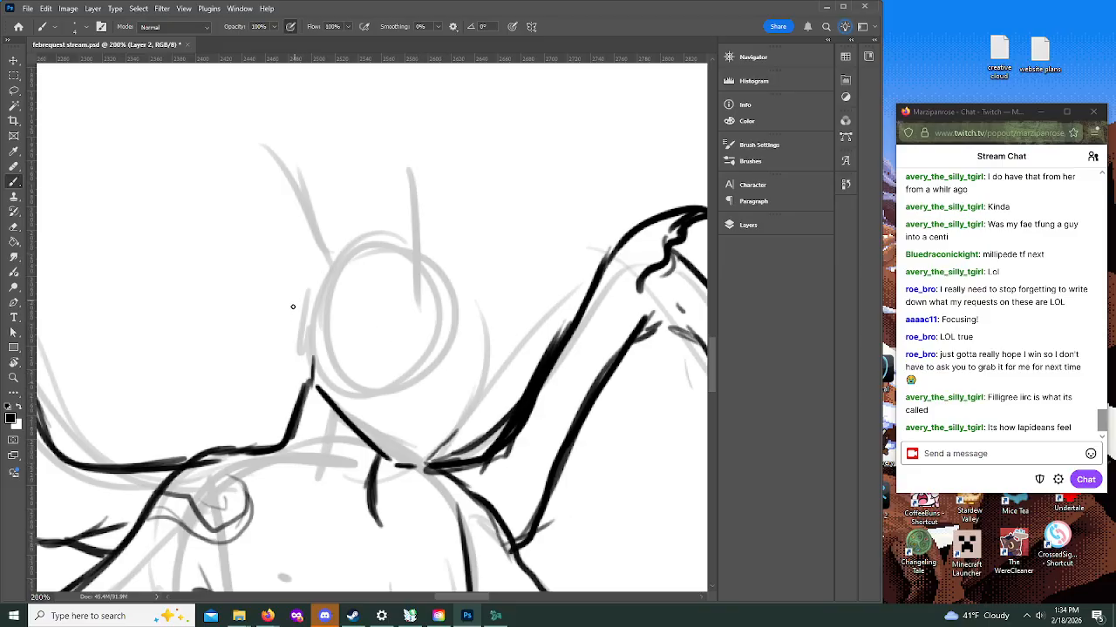
Step: Ink the rounded crown of the head and a large pointed ear on the near side
mouse_move(326, 250)
mouse_down()
mouse_move(403, 241)
mouse_move(428, 257)
mouse_up()
mouse_move(346, 234)
mouse_down()
mouse_move(305, 284)
mouse_move(203, 282)
mouse_move(225, 327)
mouse_up()
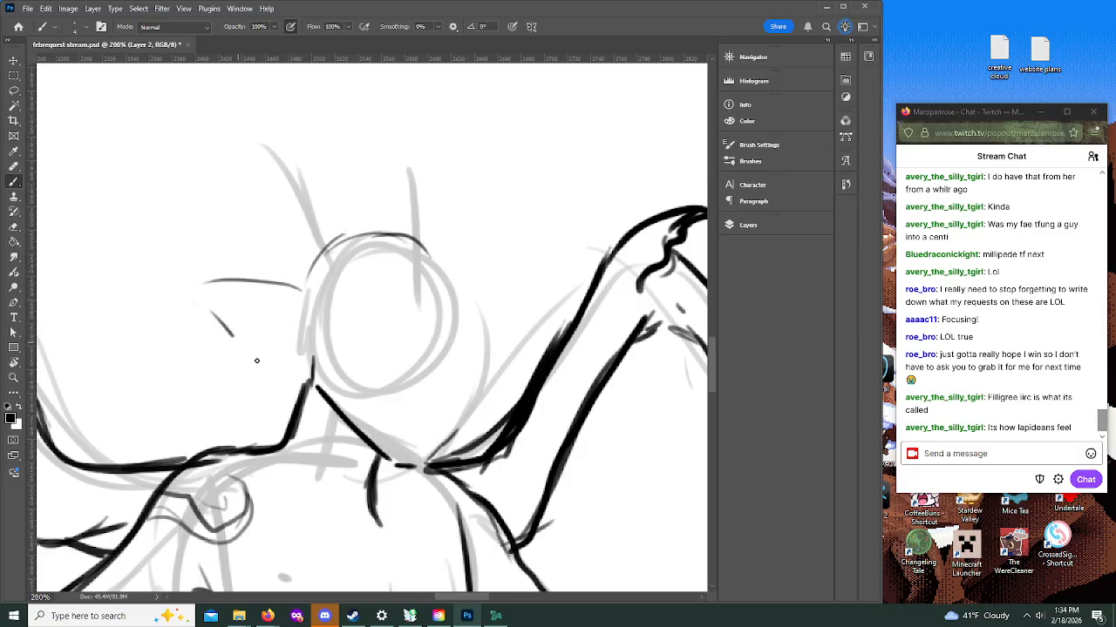
mouse_move(311, 378)
mouse_down()
mouse_move(266, 369)
mouse_move(195, 296)
mouse_move(261, 279)
mouse_move(299, 286)
mouse_up()
mouse_move(345, 237)
mouse_down()
mouse_move(390, 230)
mouse_move(455, 272)
mouse_up()
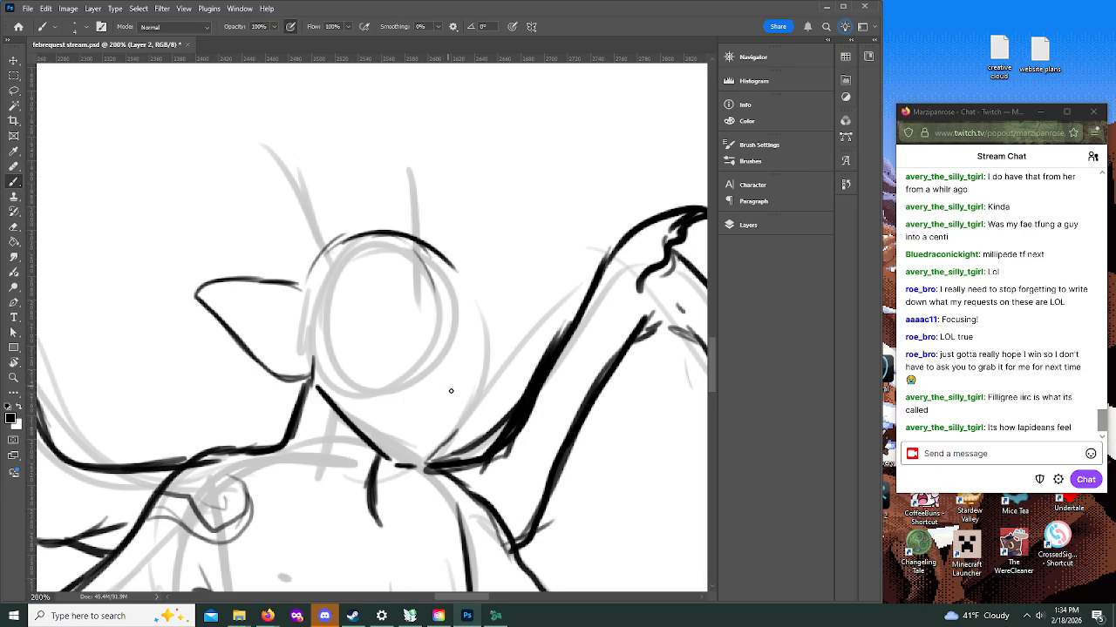
Step: Ink the far side of the muzzle, extend the forehead curve downward and add the smaller far ear
mouse_move(449, 327)
mouse_down()
mouse_move(441, 347)
mouse_move(467, 425)
mouse_up()
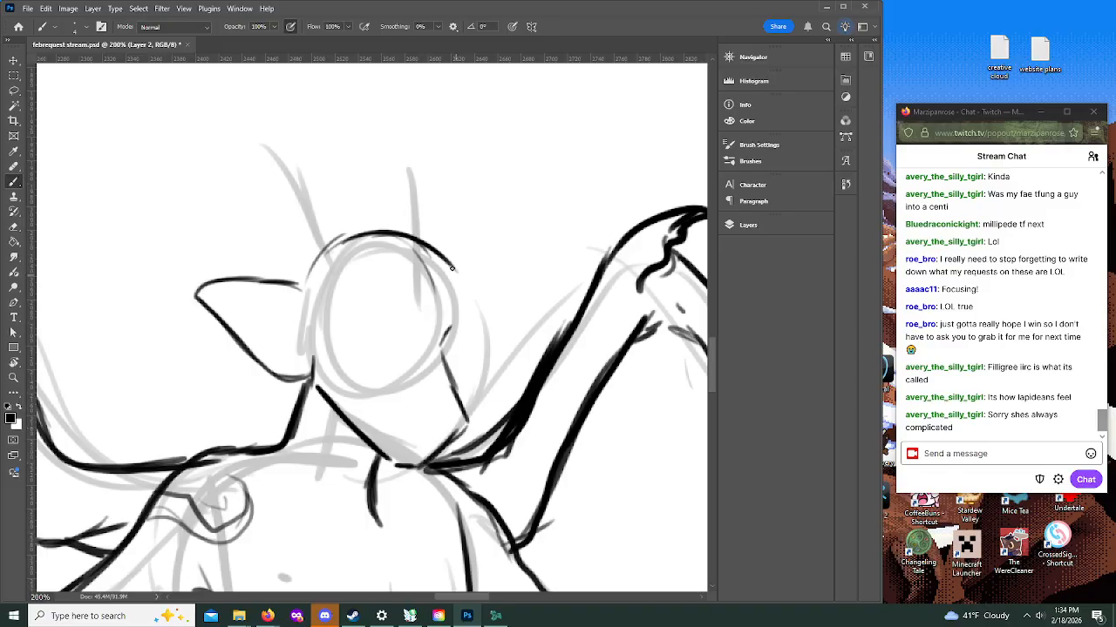
mouse_move(454, 277)
mouse_down()
mouse_move(472, 304)
mouse_move(460, 383)
mouse_up()
mouse_move(478, 324)
mouse_down()
mouse_move(512, 311)
mouse_move(504, 342)
mouse_move(521, 309)
mouse_move(471, 376)
mouse_up()
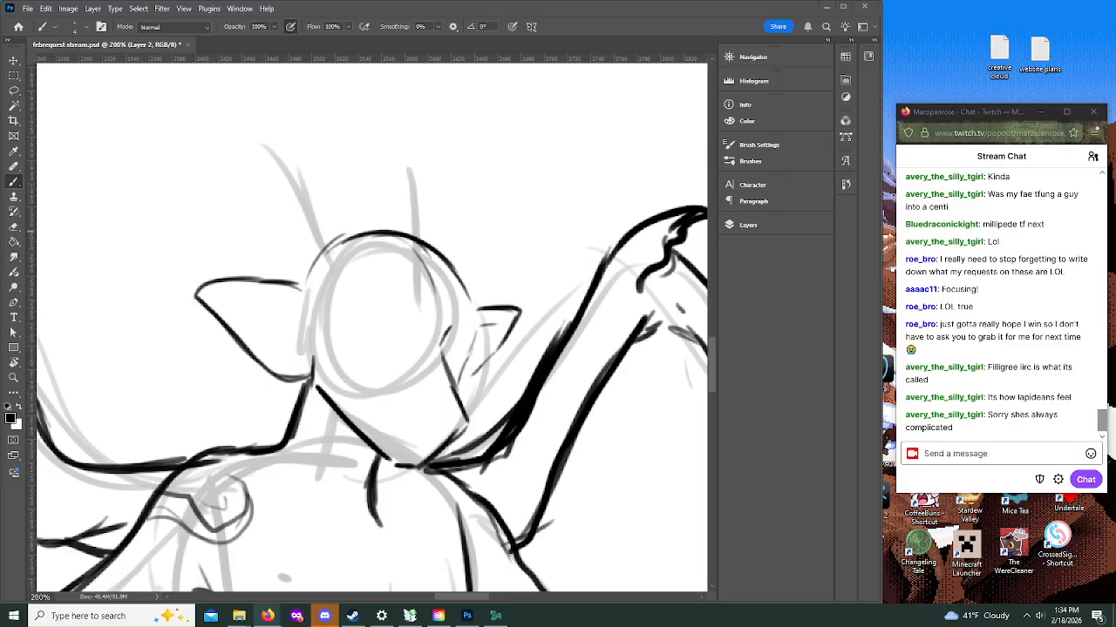
Step: Ink the mouth along the lower muzzle with a smaller brush and mark the nostrils above it
click(403, 435)
key(bracketleft)
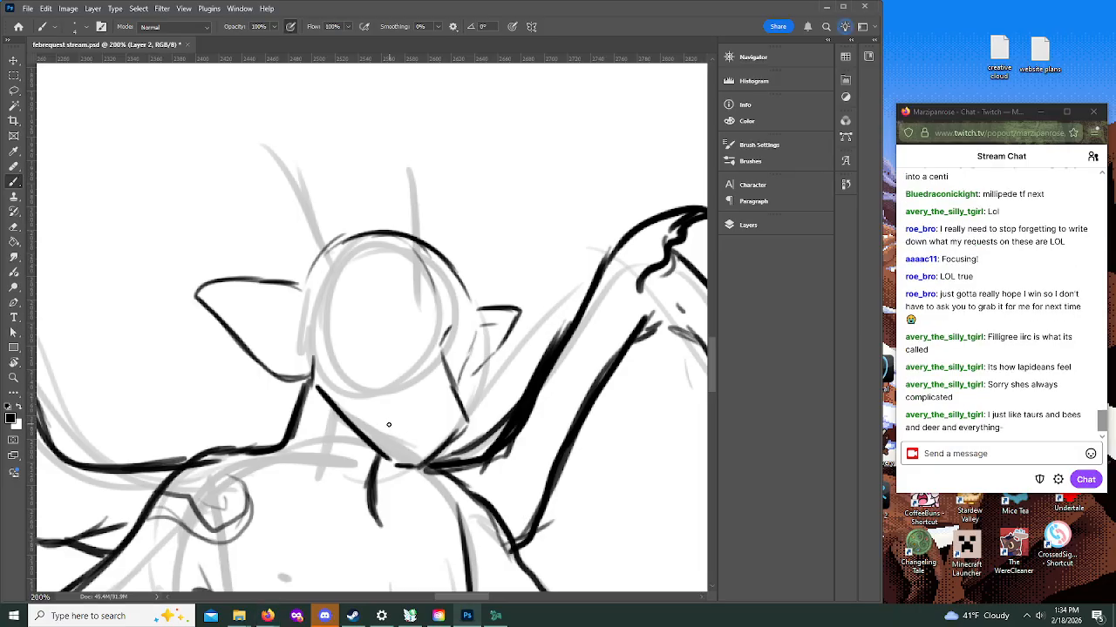
mouse_move(391, 426)
mouse_down()
mouse_move(392, 439)
mouse_move(437, 445)
mouse_move(394, 443)
mouse_move(392, 431)
mouse_move(427, 449)
mouse_up()
key(ctrl+z)
mouse_move(399, 444)
mouse_down()
mouse_move(431, 443)
mouse_move(432, 456)
mouse_move(411, 452)
mouse_move(398, 443)
mouse_move(427, 453)
mouse_move(380, 436)
mouse_move(392, 415)
mouse_move(385, 432)
mouse_move(373, 420)
mouse_move(400, 442)
mouse_up()
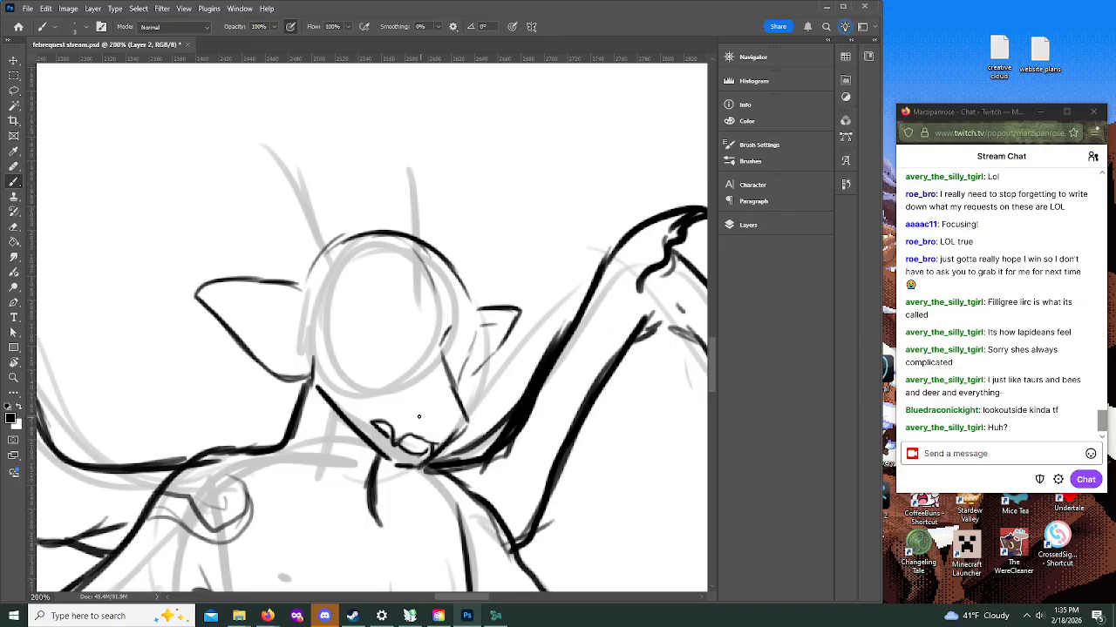
drag(423, 403, 448, 424)
Step: Ink the far brow and cheek contour and draw both eyes on the face
mouse_move(462, 280)
mouse_down()
mouse_move(475, 335)
mouse_move(458, 390)
mouse_up()
drag(357, 353, 380, 346)
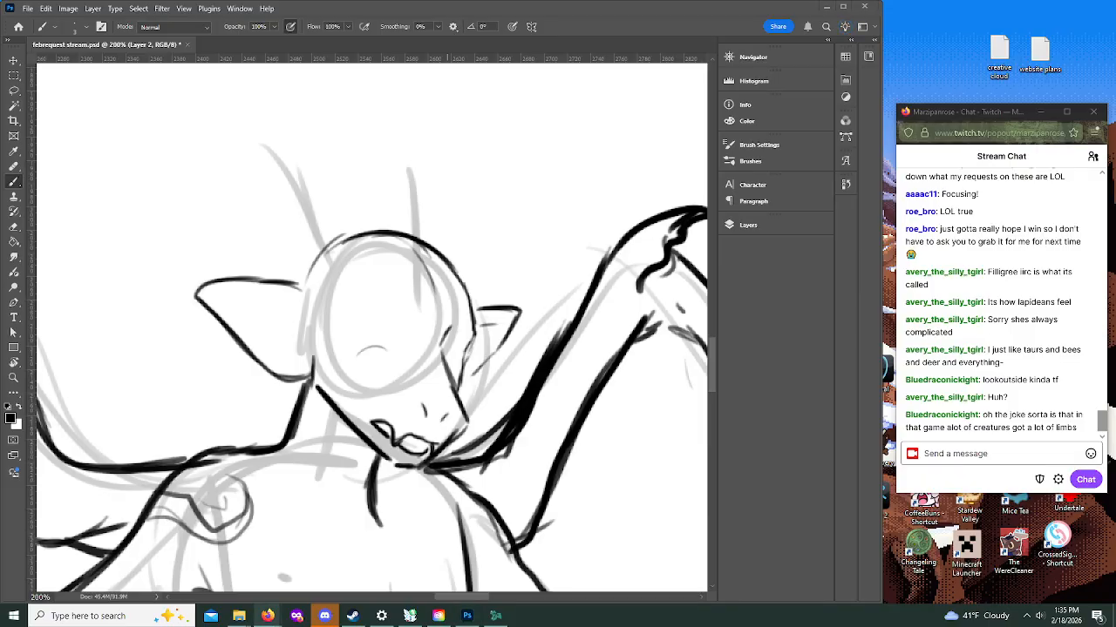
mouse_move(396, 337)
mouse_down()
mouse_move(357, 349)
mouse_move(381, 338)
mouse_up()
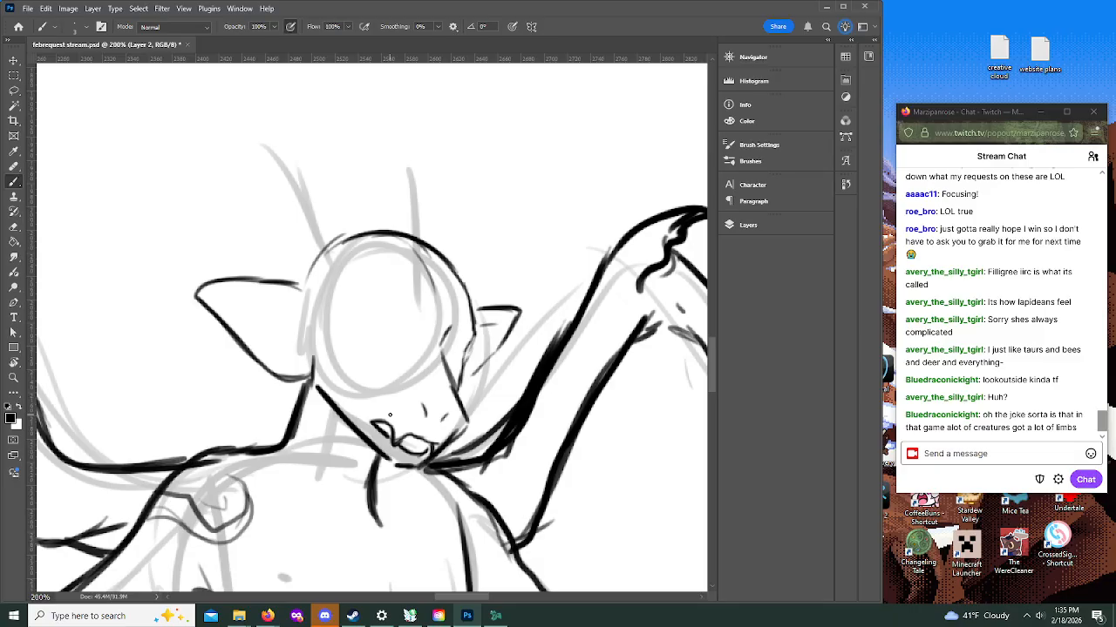
mouse_move(363, 348)
mouse_down()
mouse_move(393, 349)
mouse_move(396, 371)
mouse_move(362, 352)
mouse_move(397, 380)
mouse_move(385, 346)
mouse_move(358, 348)
mouse_move(373, 368)
mouse_move(391, 366)
mouse_move(400, 331)
mouse_move(461, 345)
mouse_up()
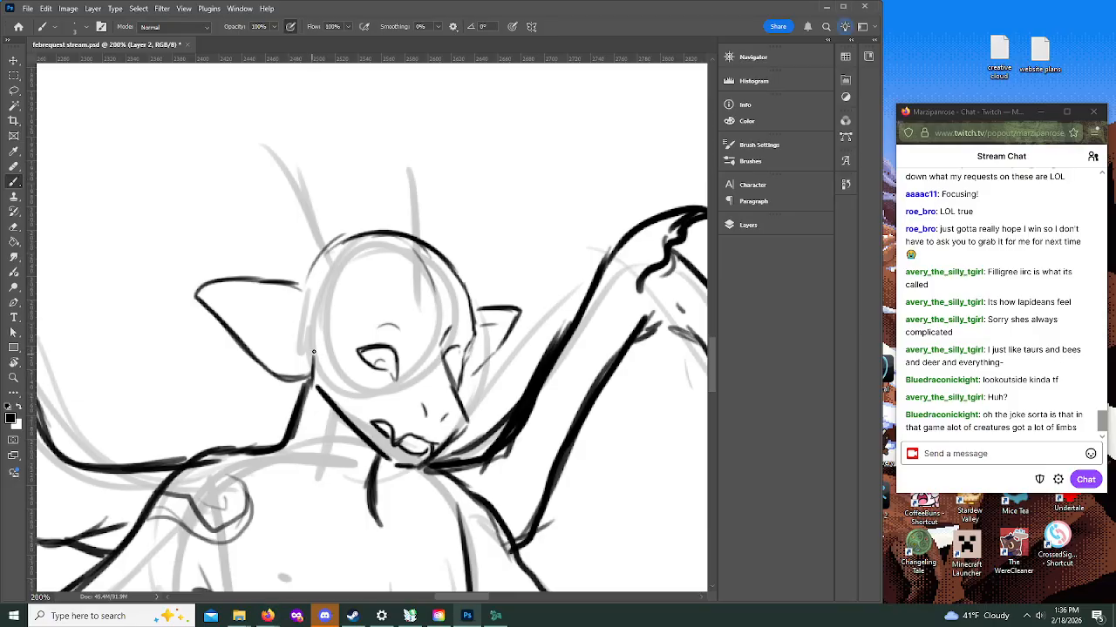
Step: Redraw the near jawline from the ear toward the chin and add a curved cheek line beneath the near eye
mouse_move(314, 354)
mouse_down()
mouse_move(301, 394)
mouse_move(322, 381)
mouse_move(341, 429)
mouse_move(365, 418)
mouse_move(317, 402)
mouse_move(352, 426)
mouse_move(343, 423)
mouse_move(354, 424)
mouse_move(312, 383)
mouse_up()
key(e)
key(b)
mouse_move(445, 359)
mouse_down()
mouse_move(453, 333)
mouse_move(461, 344)
mouse_move(449, 364)
mouse_move(450, 327)
mouse_move(371, 361)
mouse_up()
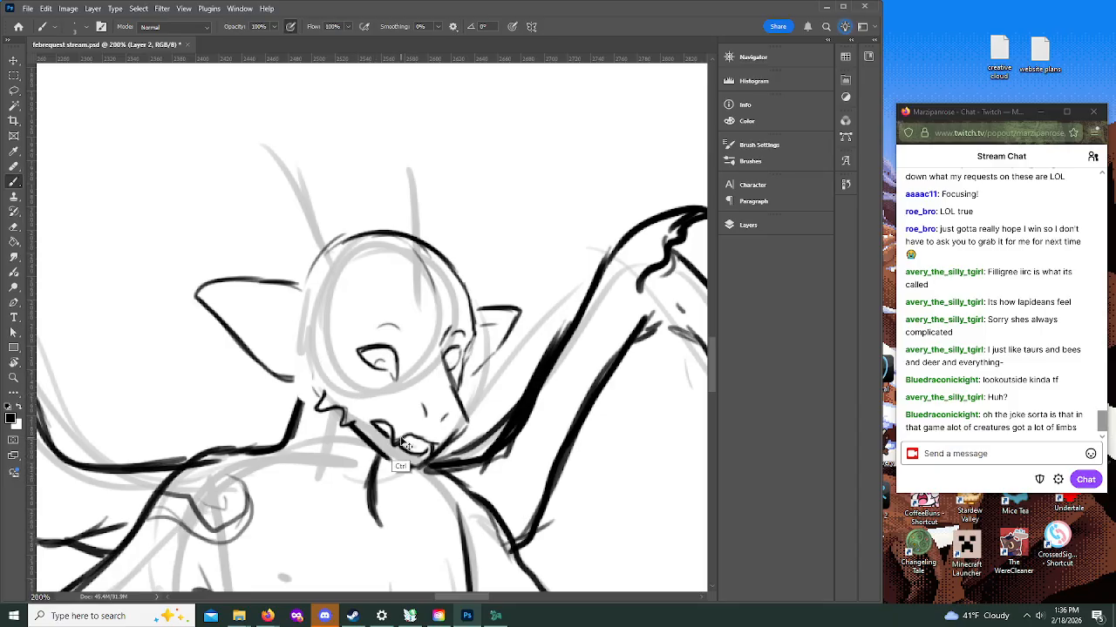
mouse_move(317, 398)
mouse_down()
mouse_move(326, 386)
mouse_move(343, 415)
mouse_up()
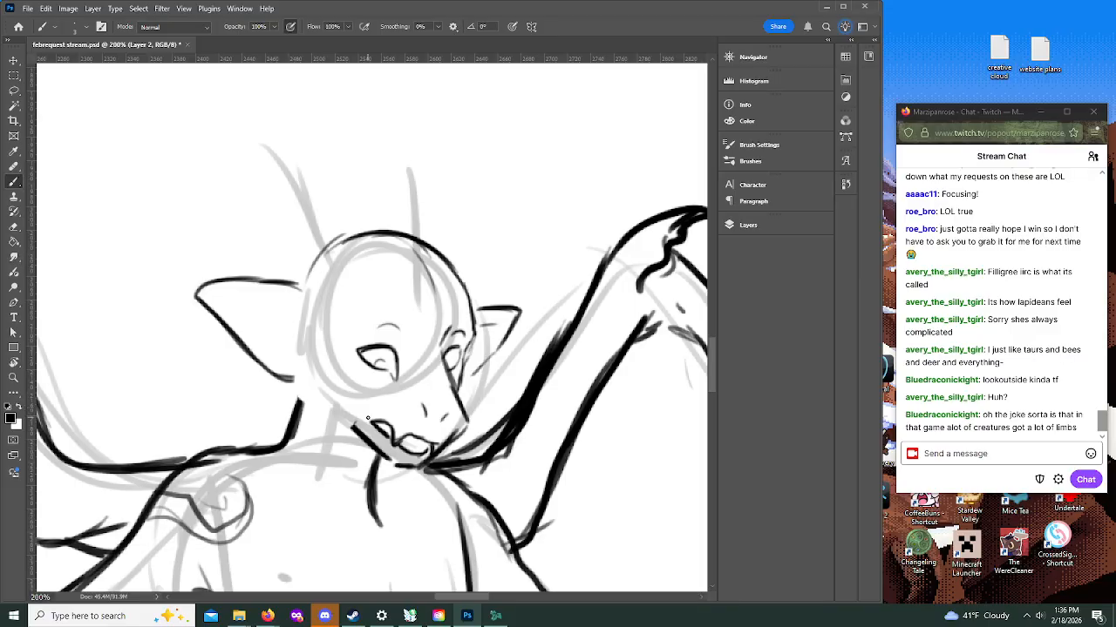
mouse_move(306, 334)
mouse_down()
mouse_move(307, 389)
mouse_move(359, 434)
mouse_up()
mouse_move(319, 374)
mouse_down()
mouse_move(375, 379)
mouse_move(383, 397)
mouse_move(377, 360)
mouse_move(362, 378)
mouse_move(326, 377)
mouse_move(310, 352)
mouse_move(308, 377)
mouse_move(332, 396)
mouse_move(367, 395)
mouse_move(380, 416)
mouse_move(395, 339)
mouse_move(447, 377)
mouse_move(380, 396)
mouse_move(381, 413)
mouse_move(358, 377)
mouse_move(332, 376)
mouse_move(328, 341)
mouse_up()
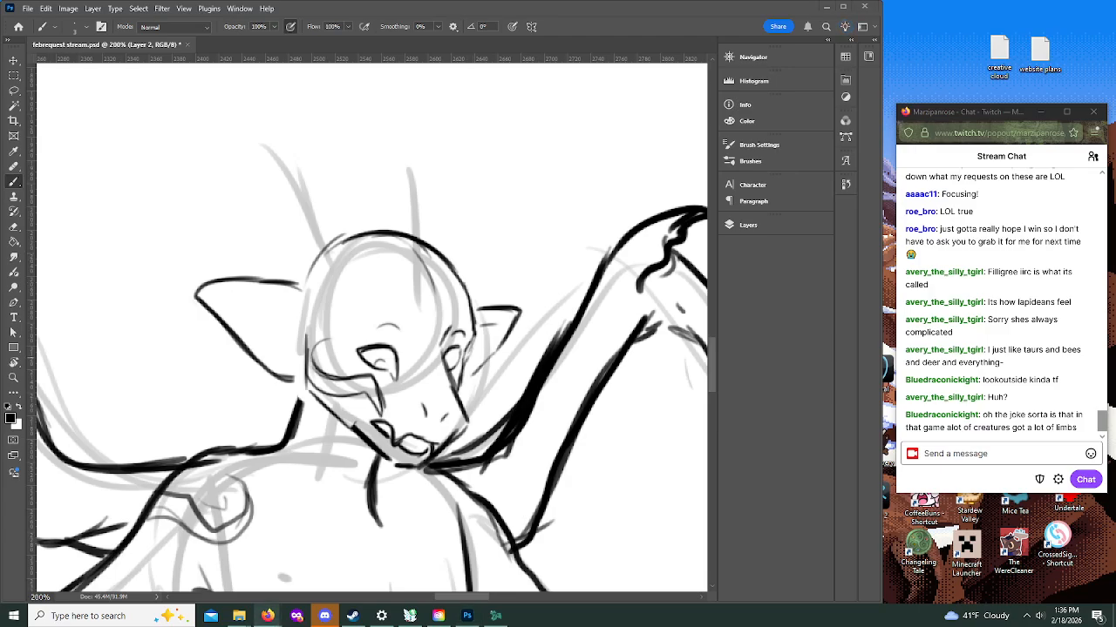
Step: Ink the near antler rising from the crown, with a curved pointed beam and two shorter prongs
click(441, 283)
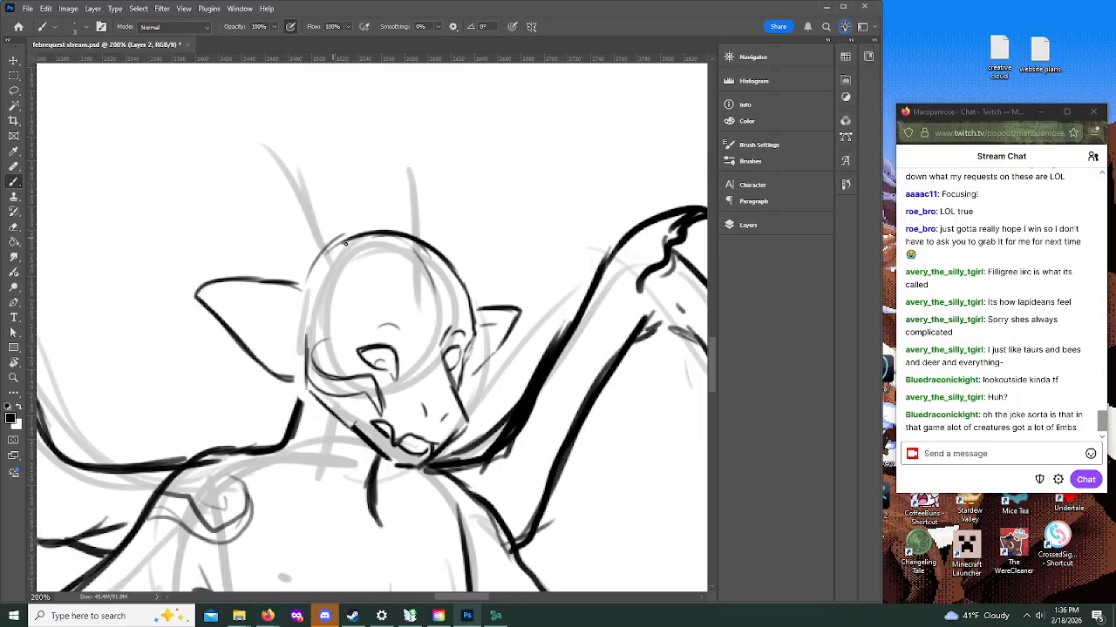
mouse_move(306, 287)
mouse_down()
mouse_move(247, 208)
mouse_move(225, 124)
mouse_up()
mouse_move(264, 235)
mouse_down()
mouse_move(236, 189)
mouse_move(229, 97)
mouse_up()
drag(224, 139, 229, 99)
mouse_move(237, 183)
mouse_down()
mouse_move(232, 101)
mouse_move(263, 168)
mouse_move(333, 244)
mouse_move(273, 145)
mouse_move(293, 209)
mouse_up()
mouse_move(268, 148)
mouse_down()
mouse_move(260, 190)
mouse_move(271, 152)
mouse_move(287, 211)
mouse_up()
drag(255, 167, 232, 102)
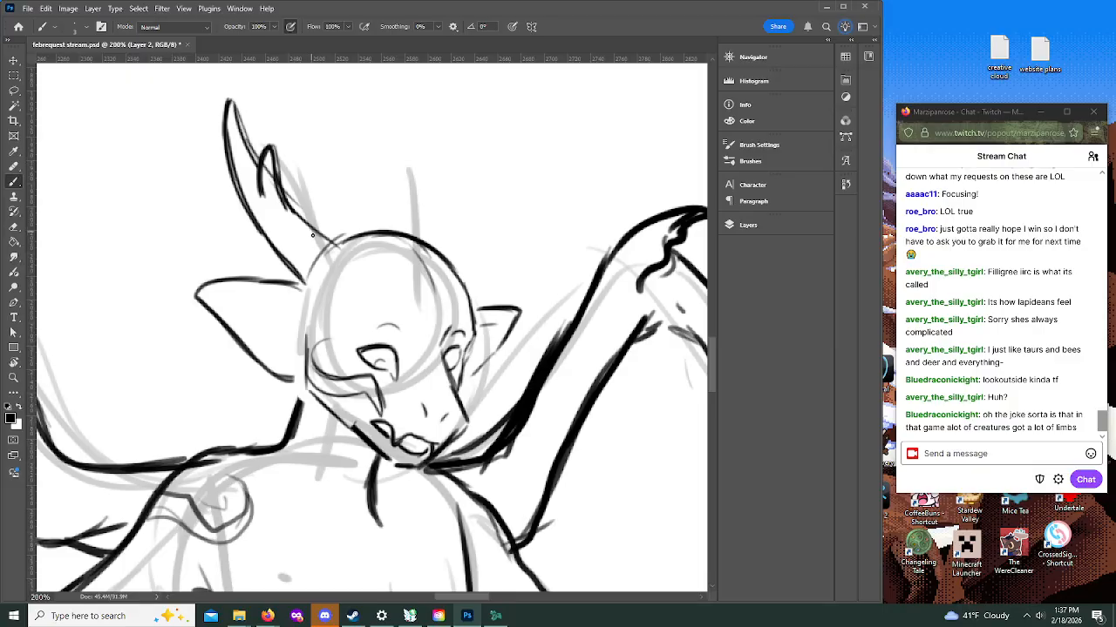
mouse_move(299, 238)
mouse_down()
mouse_move(308, 185)
mouse_move(344, 253)
mouse_move(299, 190)
mouse_move(292, 232)
mouse_up()
Step: Ink the matching far antler with an upright pointed beam and two prongs along its outer edge
mouse_move(460, 253)
mouse_down()
mouse_move(475, 307)
mouse_move(469, 296)
mouse_up()
mouse_move(417, 239)
mouse_down()
mouse_move(410, 190)
mouse_move(426, 147)
mouse_move(410, 234)
mouse_move(415, 127)
mouse_move(429, 119)
mouse_move(452, 256)
mouse_move(417, 97)
mouse_move(394, 166)
mouse_move(416, 92)
mouse_move(466, 270)
mouse_up()
drag(441, 115, 465, 259)
mouse_move(414, 125)
mouse_down()
mouse_move(420, 197)
mouse_move(467, 254)
mouse_up()
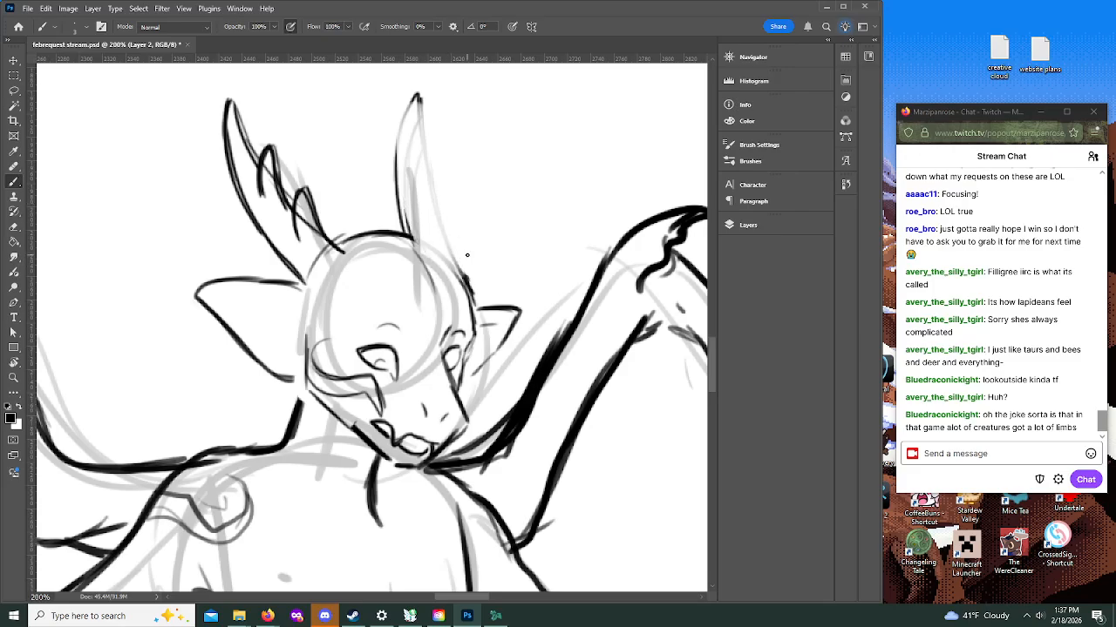
mouse_move(406, 234)
mouse_down()
mouse_move(396, 142)
mouse_move(416, 96)
mouse_up()
mouse_move(415, 176)
mouse_down()
mouse_move(416, 164)
mouse_move(438, 167)
mouse_move(439, 209)
mouse_up()
mouse_move(420, 157)
mouse_down()
mouse_move(423, 92)
mouse_move(412, 102)
mouse_move(407, 185)
mouse_move(433, 202)
mouse_move(432, 161)
mouse_move(442, 241)
mouse_move(457, 203)
mouse_move(469, 274)
mouse_move(434, 310)
mouse_up()
drag(436, 288, 399, 348)
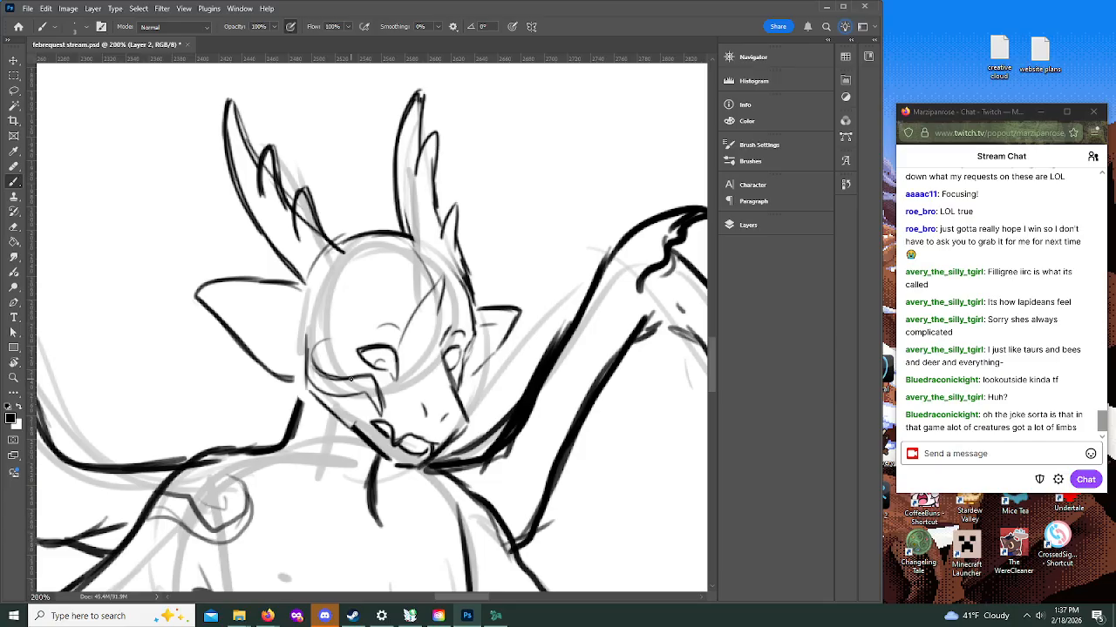
key(ctrl+z)
key(ctrl+z)
Step: Mark the iris in the far eye and ink a hair lock over the far side of the head
drag(447, 365, 454, 366)
drag(446, 302, 473, 272)
drag(493, 271, 486, 351)
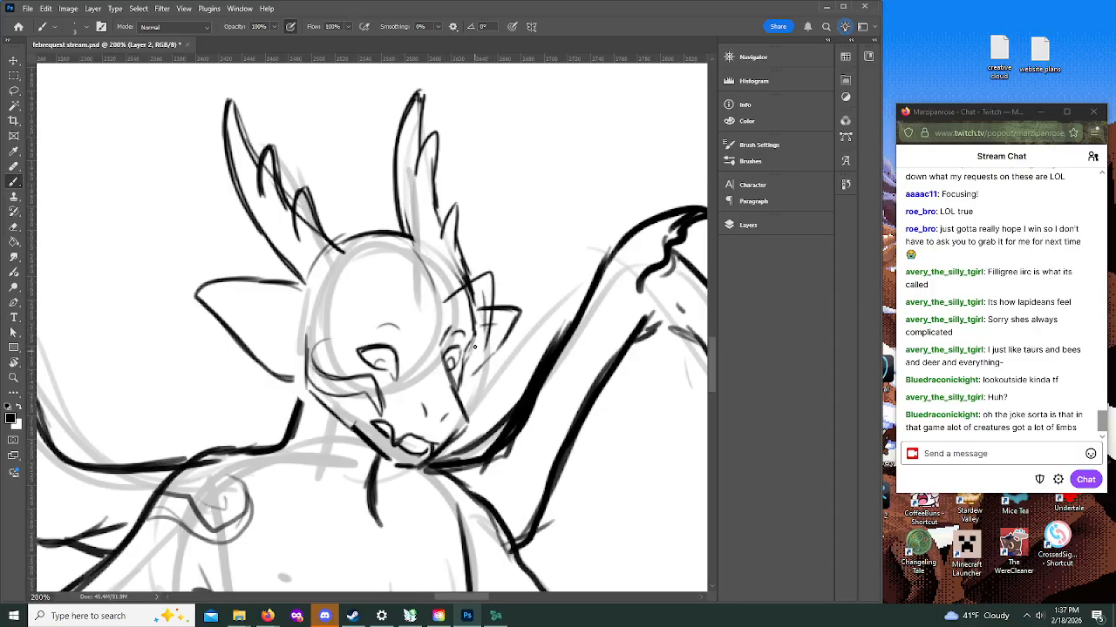
Step: Ink the parted hairline across the forehead, the long near-side front lock and the hair outline over the far crown
mouse_move(449, 300)
mouse_down()
mouse_move(439, 256)
mouse_move(353, 324)
mouse_move(350, 391)
mouse_up()
mouse_move(347, 280)
mouse_down()
mouse_move(370, 251)
mouse_move(446, 259)
mouse_move(450, 285)
mouse_up()
mouse_move(399, 232)
mouse_down()
mouse_move(420, 239)
mouse_move(450, 293)
mouse_move(359, 389)
mouse_up()
mouse_move(355, 257)
mouse_down()
mouse_move(336, 288)
mouse_move(322, 383)
mouse_move(352, 417)
mouse_move(366, 390)
mouse_move(351, 397)
mouse_up()
key(ctrl+z)
key(ctrl+z)
key(ctrl+z)
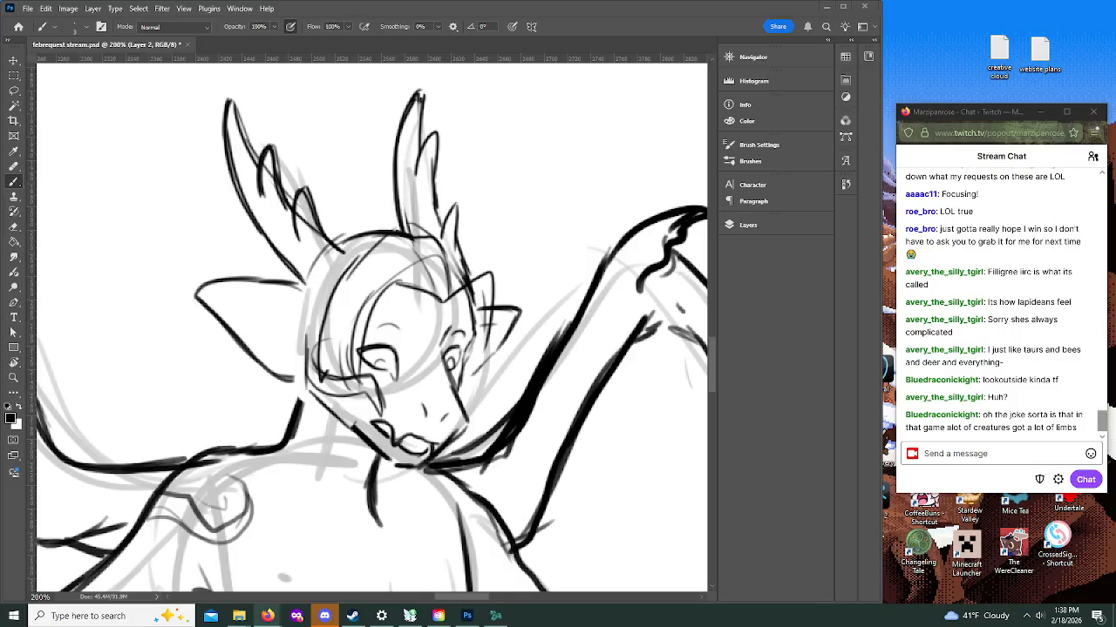
drag(408, 228, 485, 259)
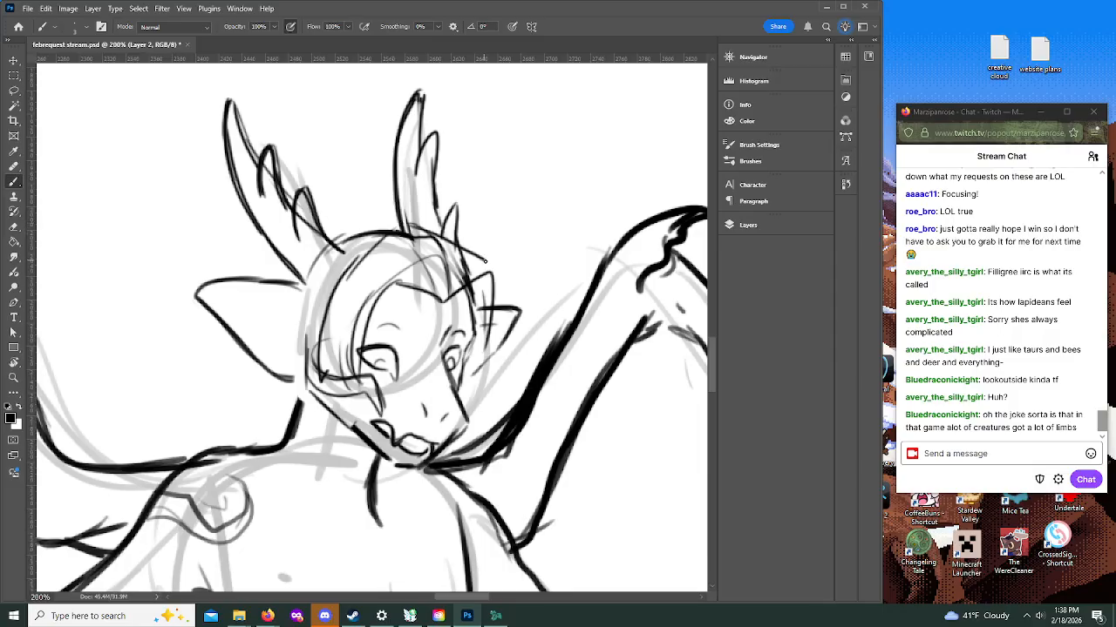
Step: Ink hair strands behind the near ear and layered locks falling past the jaw on the near side
drag(265, 371, 220, 425)
mouse_move(213, 429)
mouse_down()
mouse_move(211, 449)
mouse_move(243, 420)
mouse_up()
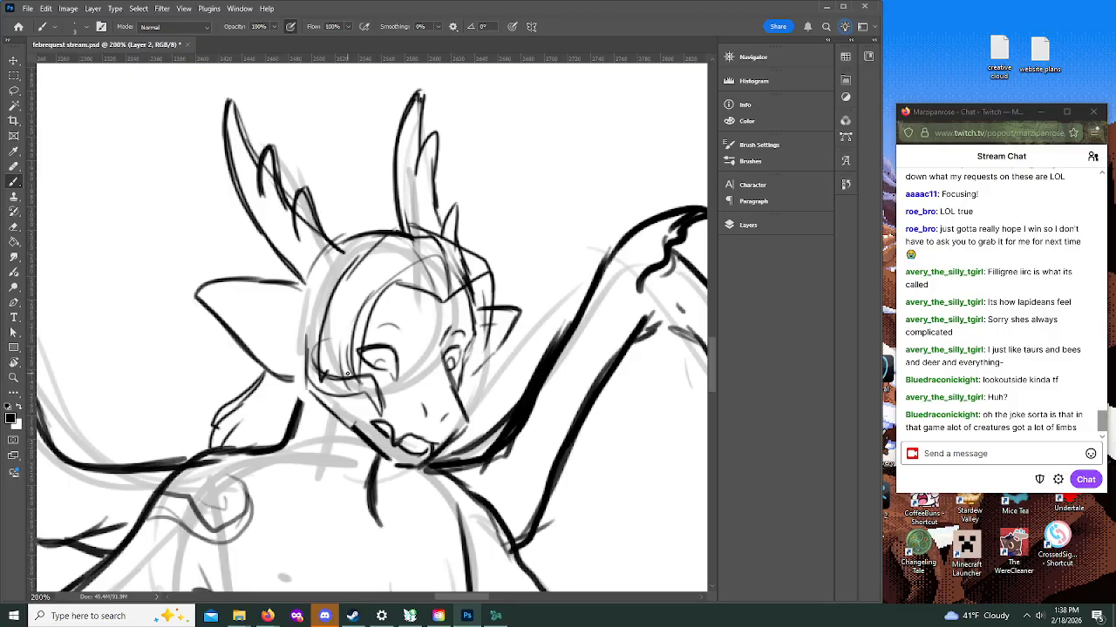
mouse_move(324, 357)
mouse_down()
mouse_move(373, 278)
mouse_move(355, 273)
mouse_move(330, 355)
mouse_move(323, 284)
mouse_move(298, 326)
mouse_move(293, 380)
mouse_move(303, 408)
mouse_up()
drag(295, 369, 312, 426)
mouse_move(303, 334)
mouse_down()
mouse_move(312, 429)
mouse_move(330, 463)
mouse_up()
mouse_move(319, 420)
mouse_down()
mouse_move(338, 469)
mouse_move(328, 449)
mouse_move(362, 462)
mouse_move(358, 358)
mouse_up()
mouse_move(349, 410)
mouse_down()
mouse_move(363, 331)
mouse_move(413, 258)
mouse_move(431, 282)
mouse_up()
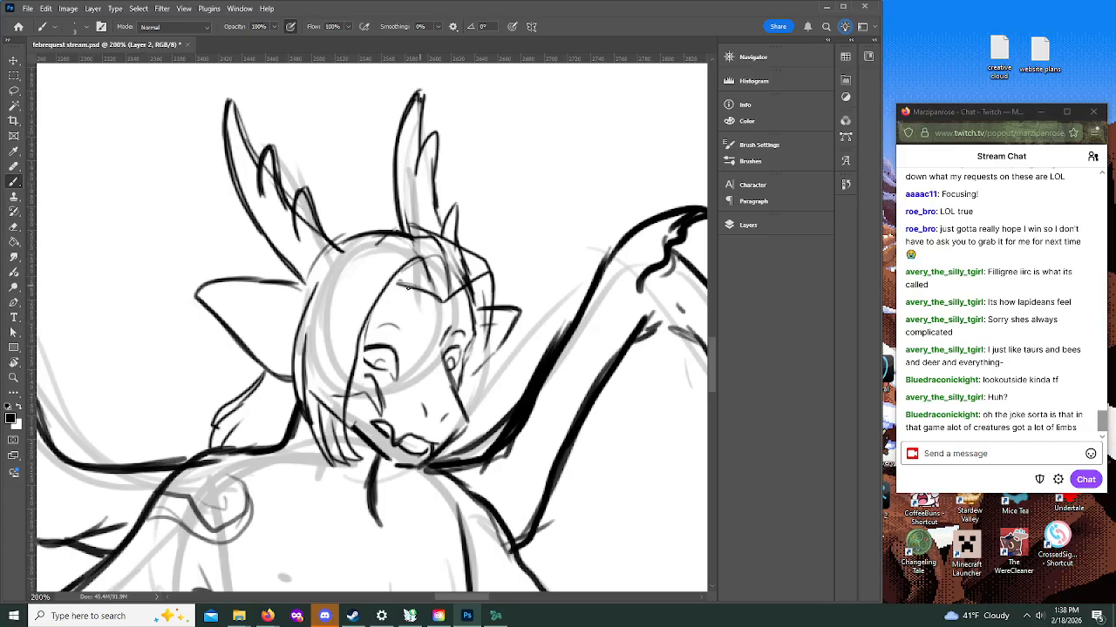
Step: Add inner strands along the hair parting and bring the far-side hair down to jagged tips below the chin
mouse_move(348, 385)
mouse_down()
mouse_move(394, 280)
mouse_move(430, 287)
mouse_move(415, 286)
mouse_move(441, 303)
mouse_up()
mouse_move(421, 260)
mouse_down()
mouse_move(357, 288)
mouse_move(340, 368)
mouse_up()
mouse_move(311, 305)
mouse_down()
mouse_move(364, 234)
mouse_move(441, 238)
mouse_move(490, 305)
mouse_move(480, 420)
mouse_move(450, 468)
mouse_move(404, 482)
mouse_move(420, 471)
mouse_move(408, 504)
mouse_up()
drag(409, 504, 458, 469)
drag(476, 420, 467, 448)
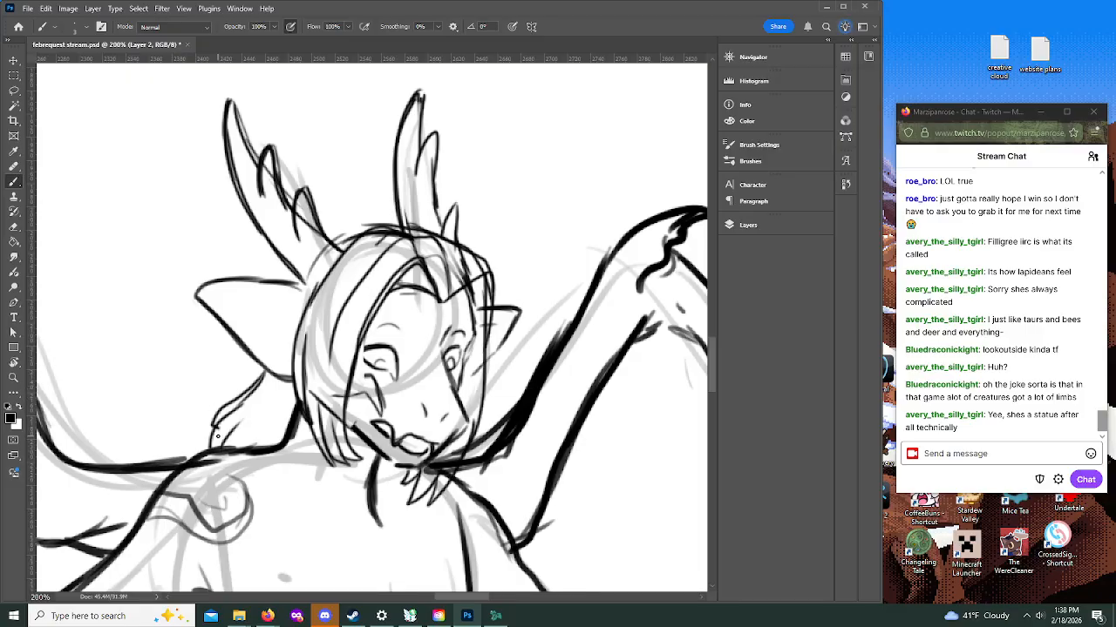
Step: Lengthen the near-side hair with layered strands ending in pointed tips over the shoulder
mouse_move(295, 385)
mouse_down()
mouse_move(312, 457)
mouse_move(337, 490)
mouse_up()
mouse_move(291, 364)
mouse_down()
mouse_move(335, 499)
mouse_move(330, 476)
mouse_up()
drag(331, 474, 353, 500)
drag(310, 426, 360, 500)
drag(327, 446, 357, 493)
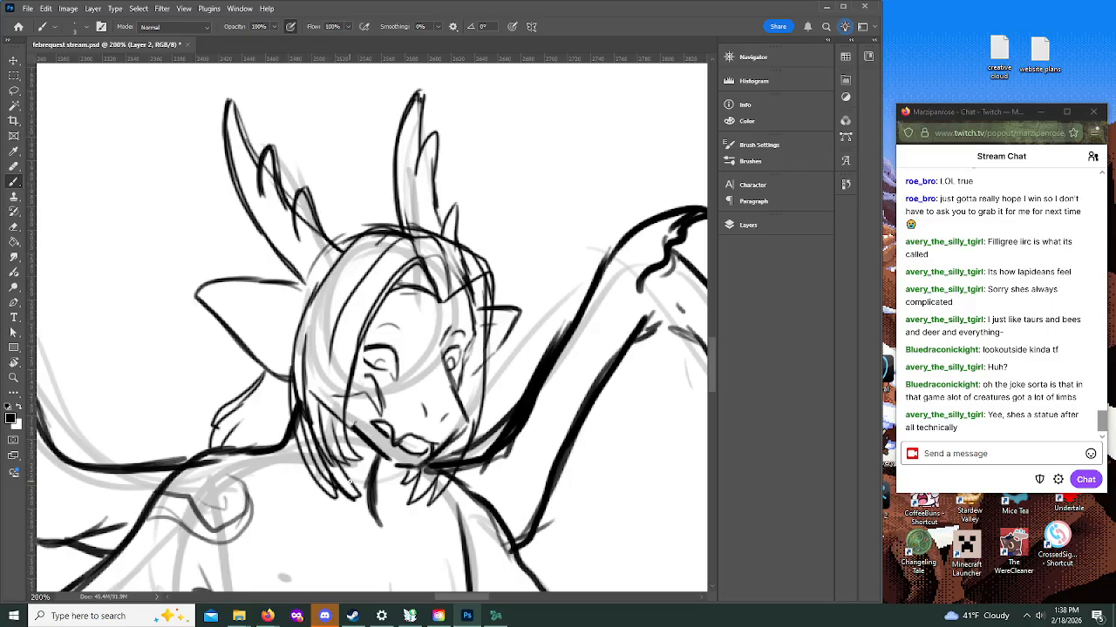
mouse_move(306, 392)
mouse_down()
mouse_move(309, 343)
mouse_move(321, 451)
mouse_move(321, 415)
mouse_move(344, 463)
mouse_move(367, 477)
mouse_up()
mouse_move(291, 398)
mouse_down()
mouse_move(316, 476)
mouse_move(340, 501)
mouse_up()
drag(323, 453, 333, 481)
drag(310, 426, 358, 500)
mouse_move(358, 499)
mouse_down()
mouse_move(332, 455)
mouse_move(365, 496)
mouse_up()
Step: Reinforce the near-side hair outline where it meets the ear and add an inner fold line to the near ear
mouse_move(365, 493)
mouse_down()
mouse_move(338, 451)
mouse_move(360, 459)
mouse_move(342, 394)
mouse_up()
drag(321, 453, 315, 338)
mouse_move(315, 283)
mouse_down()
mouse_move(284, 373)
mouse_move(301, 441)
mouse_up()
mouse_move(290, 383)
mouse_down()
mouse_move(315, 256)
mouse_move(288, 284)
mouse_move(323, 284)
mouse_up()
drag(232, 288, 292, 307)
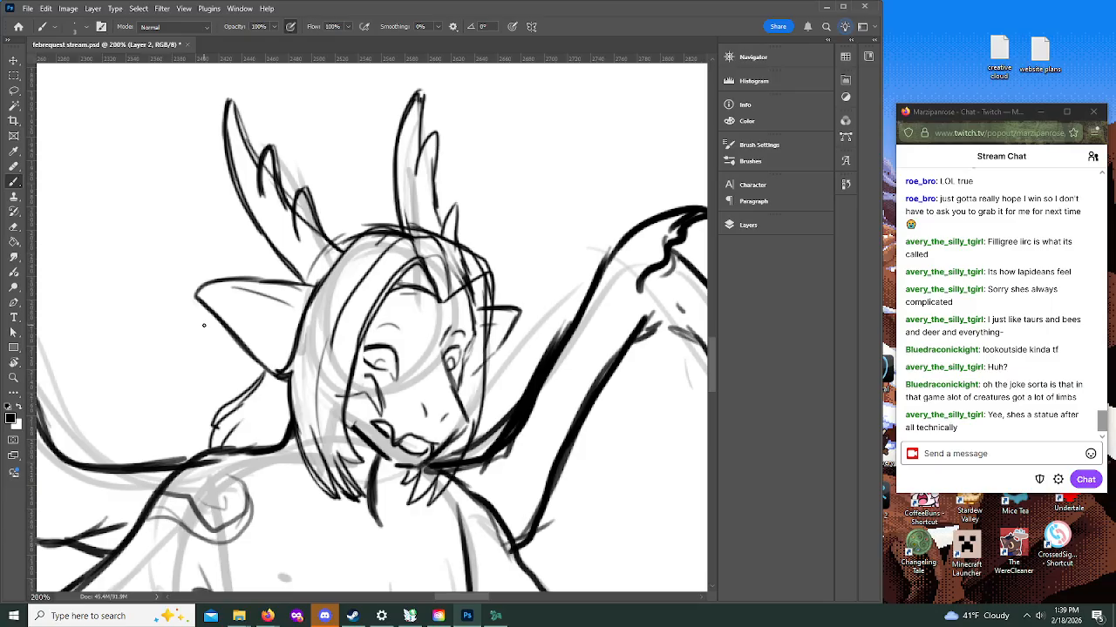
drag(352, 376, 369, 376)
Step: Ink a pointed, scalloped filigree collar across the upper chest
click(13, 377)
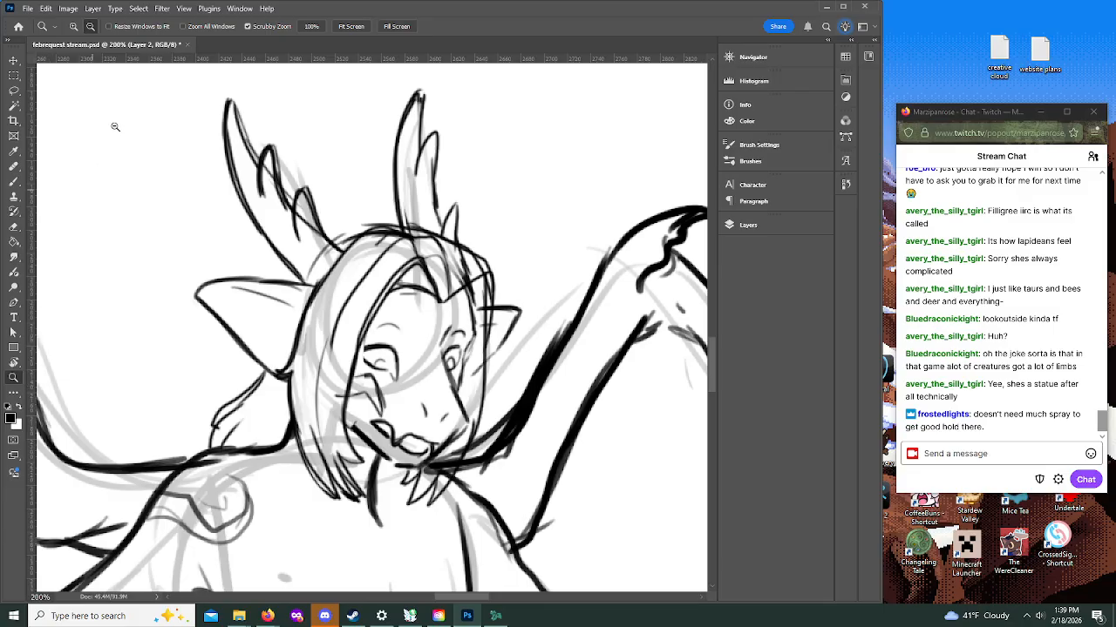
click(353, 223)
click(461, 318)
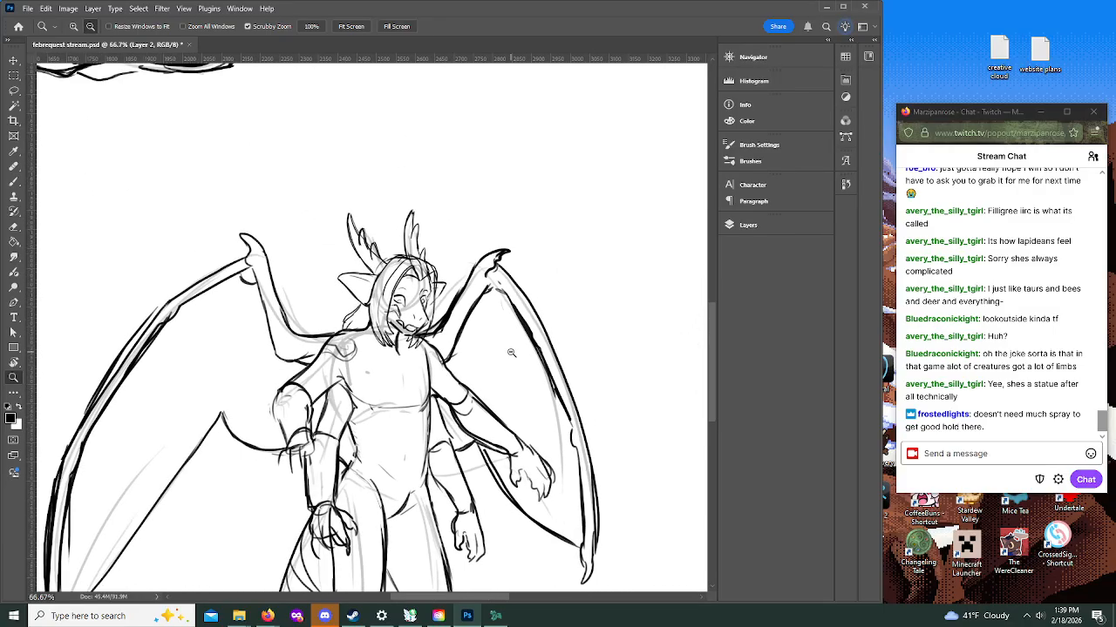
click(510, 349)
scroll(710, 366, down, 2)
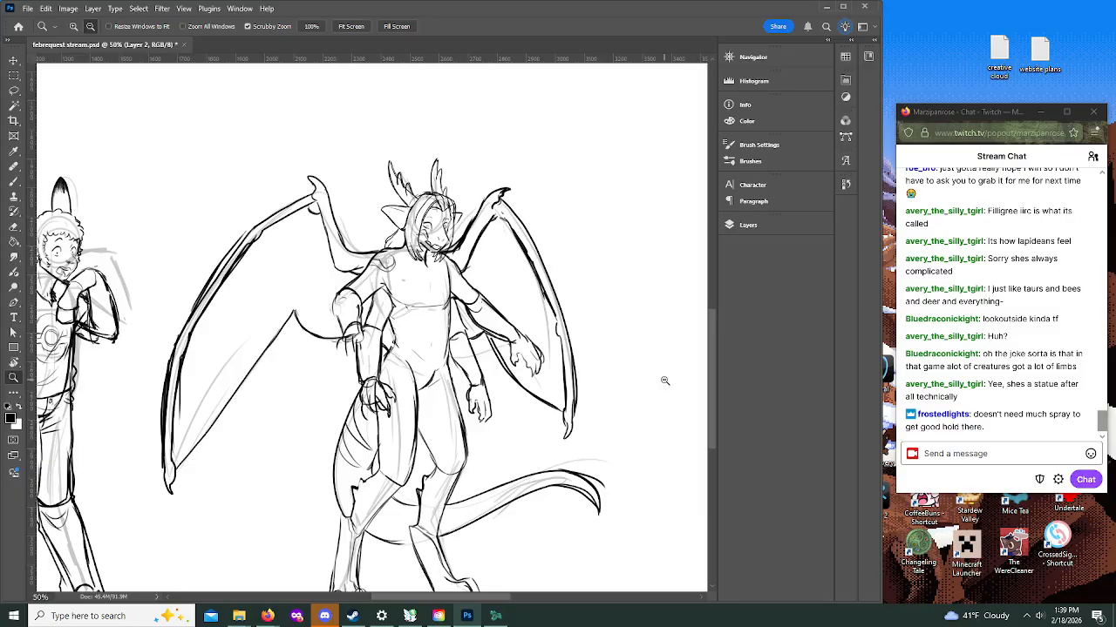
click(14, 181)
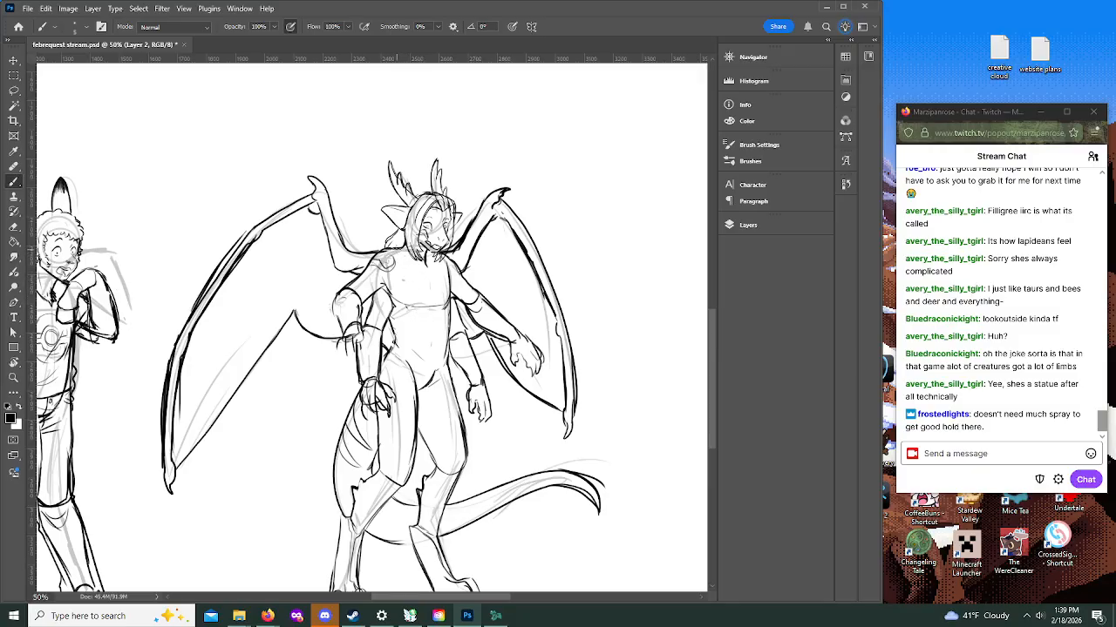
mouse_move(419, 275)
mouse_down()
mouse_move(425, 297)
mouse_move(446, 275)
mouse_move(440, 261)
mouse_move(412, 266)
mouse_move(429, 286)
mouse_move(434, 277)
mouse_move(412, 263)
mouse_move(409, 281)
mouse_move(425, 293)
mouse_move(412, 265)
mouse_move(422, 285)
mouse_up()
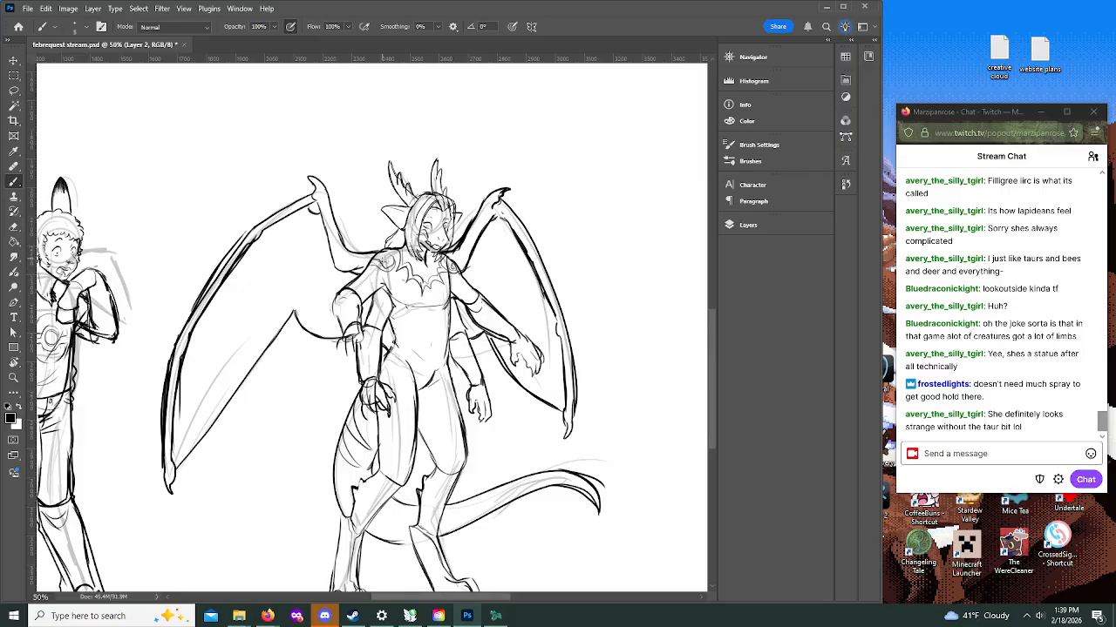
Step: Ink a round ornament on the near lower arm's shoulder and define the fingers of the near upper hand
mouse_move(380, 307)
mouse_down()
mouse_move(384, 292)
mouse_move(375, 301)
mouse_up()
key(ctrl+z)
mouse_move(369, 305)
mouse_down()
mouse_move(378, 309)
mouse_move(378, 293)
mouse_move(374, 308)
mouse_up()
mouse_move(360, 338)
mouse_down()
mouse_move(371, 348)
mouse_move(350, 355)
mouse_up()
mouse_move(349, 355)
mouse_down()
mouse_move(358, 361)
mouse_move(342, 353)
mouse_up()
drag(343, 353, 349, 360)
drag(341, 343, 345, 355)
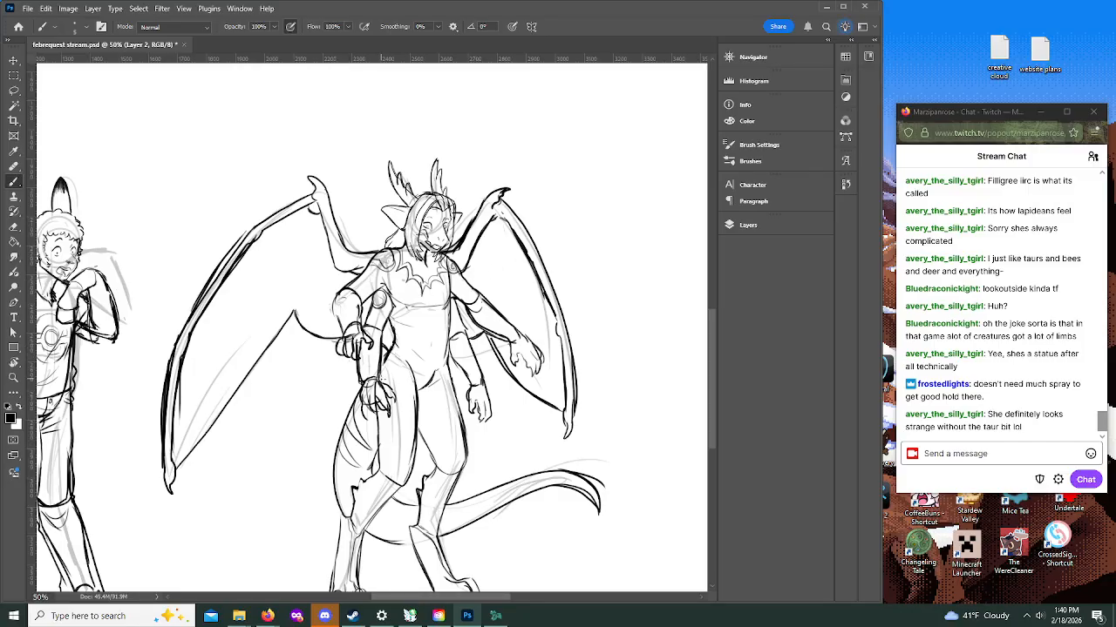
drag(382, 379, 403, 384)
mouse_move(400, 351)
mouse_down()
mouse_move(402, 369)
mouse_move(415, 337)
mouse_move(395, 323)
mouse_move(443, 329)
mouse_move(445, 368)
mouse_up()
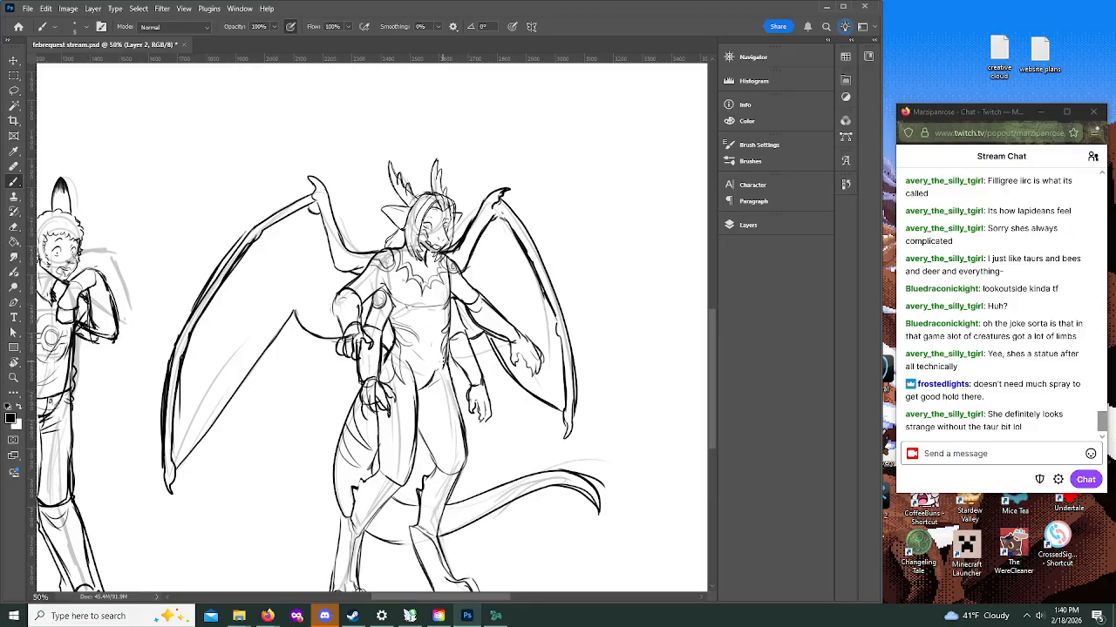
key(ctrl+z)
key(ctrl+z)
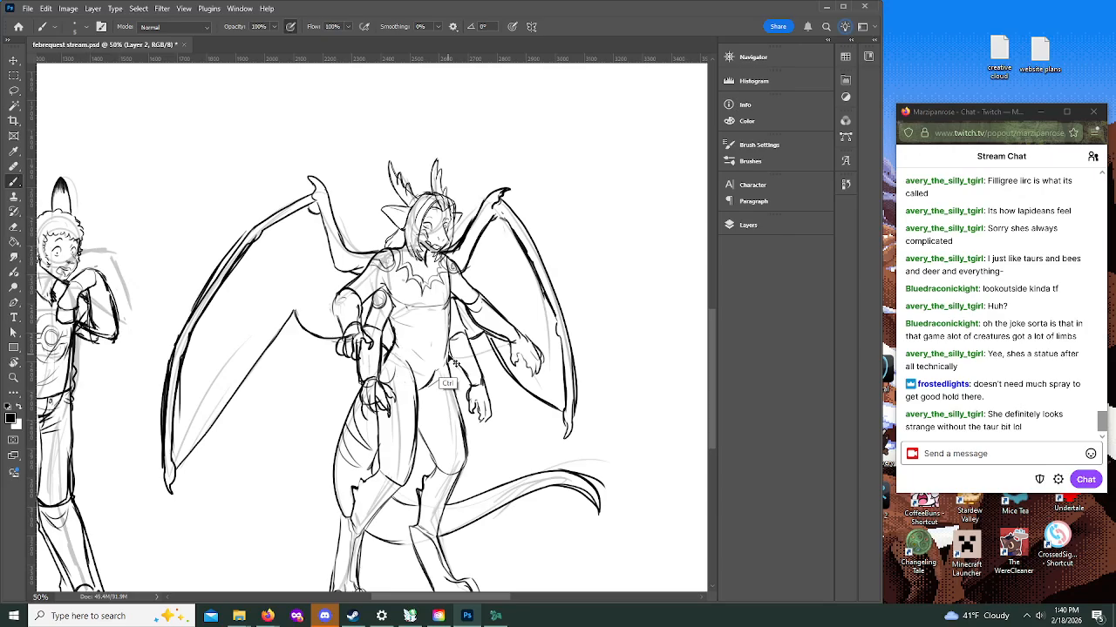
Step: Ink the underside of the chest and V-shaped ornamental bands across the midriff
mouse_move(395, 316)
mouse_down()
mouse_move(420, 325)
mouse_move(441, 301)
mouse_move(406, 304)
mouse_move(435, 308)
mouse_move(450, 287)
mouse_up()
mouse_move(389, 317)
mouse_down()
mouse_move(436, 327)
mouse_move(455, 314)
mouse_up()
mouse_move(391, 325)
mouse_down()
mouse_move(435, 342)
mouse_move(455, 326)
mouse_move(404, 338)
mouse_move(427, 349)
mouse_move(416, 329)
mouse_move(432, 332)
mouse_move(450, 316)
mouse_up()
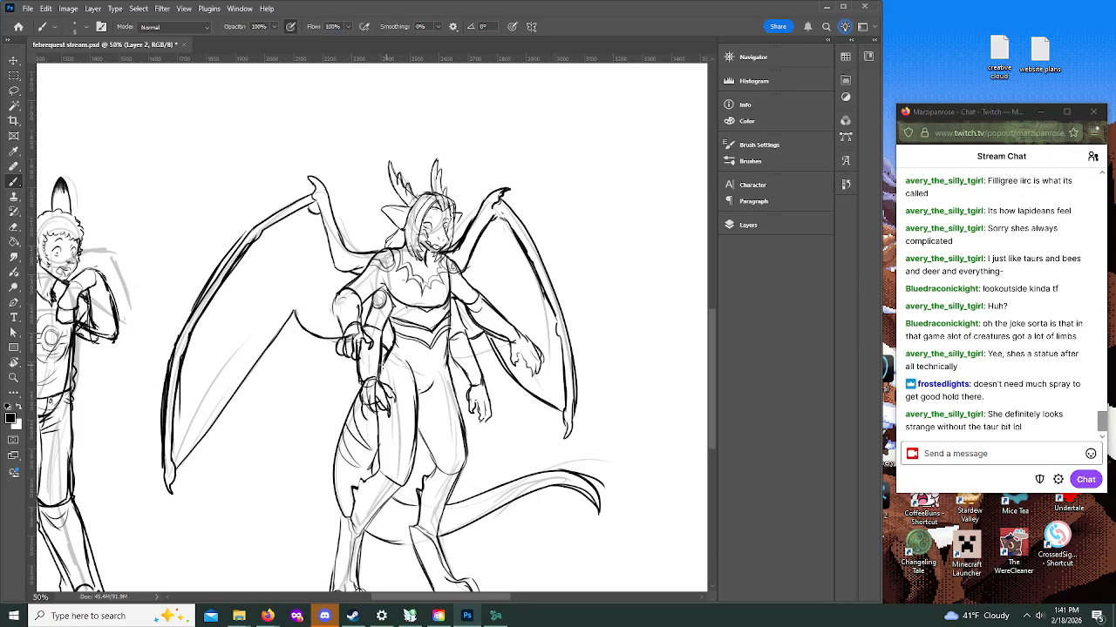
Step: Ink curved ornamental lines down the waist, over the hips and along the near thigh
drag(405, 390, 409, 415)
mouse_move(448, 329)
mouse_down()
mouse_move(432, 382)
mouse_move(439, 365)
mouse_up()
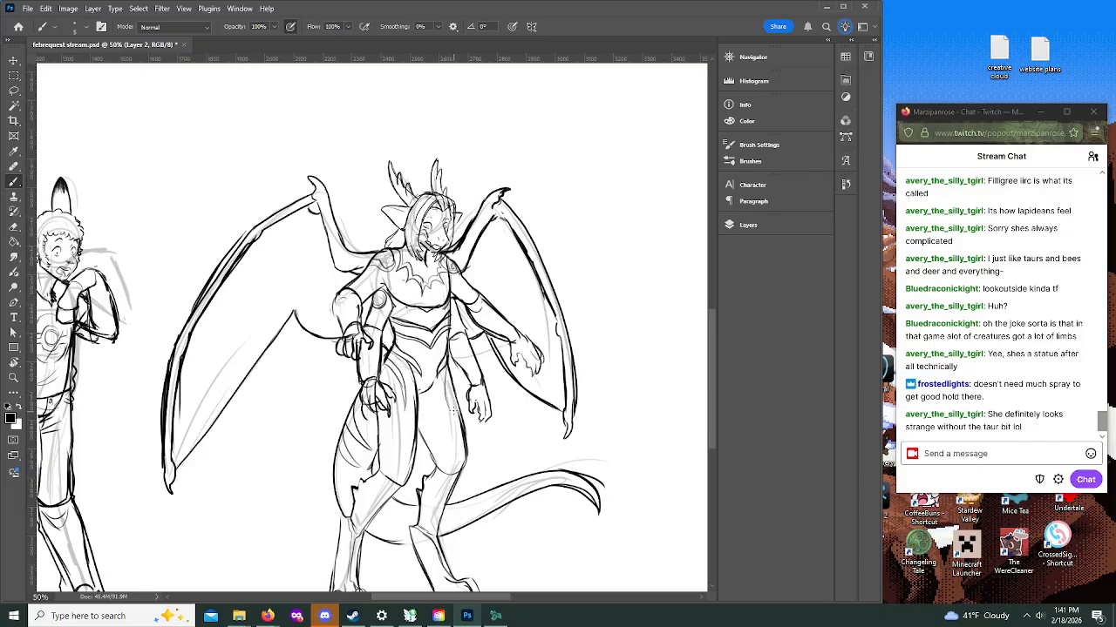
mouse_move(444, 373)
mouse_down()
mouse_move(451, 410)
mouse_move(451, 378)
mouse_up()
drag(382, 412, 375, 419)
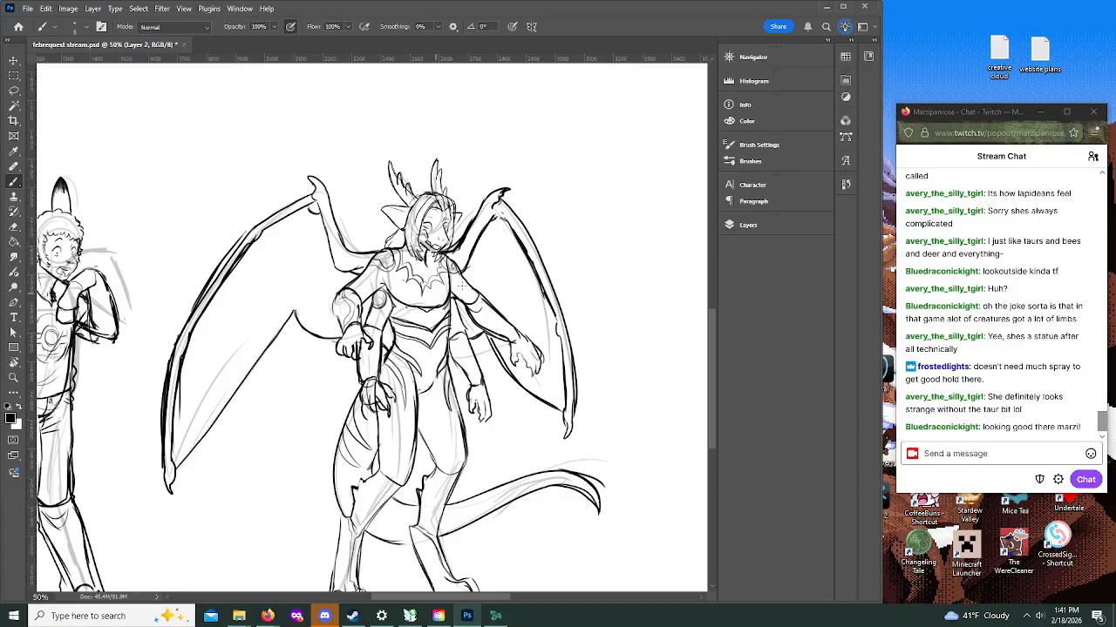
Step: Ink decorative lines on the far upper forearm and ornamental cuffs around the knees and shins
mouse_move(468, 307)
mouse_down()
mouse_move(478, 296)
mouse_move(523, 338)
mouse_up()
drag(481, 307, 517, 334)
mouse_move(361, 504)
mouse_down()
mouse_move(367, 487)
mouse_move(355, 513)
mouse_move(381, 461)
mouse_move(447, 475)
mouse_move(434, 479)
mouse_up()
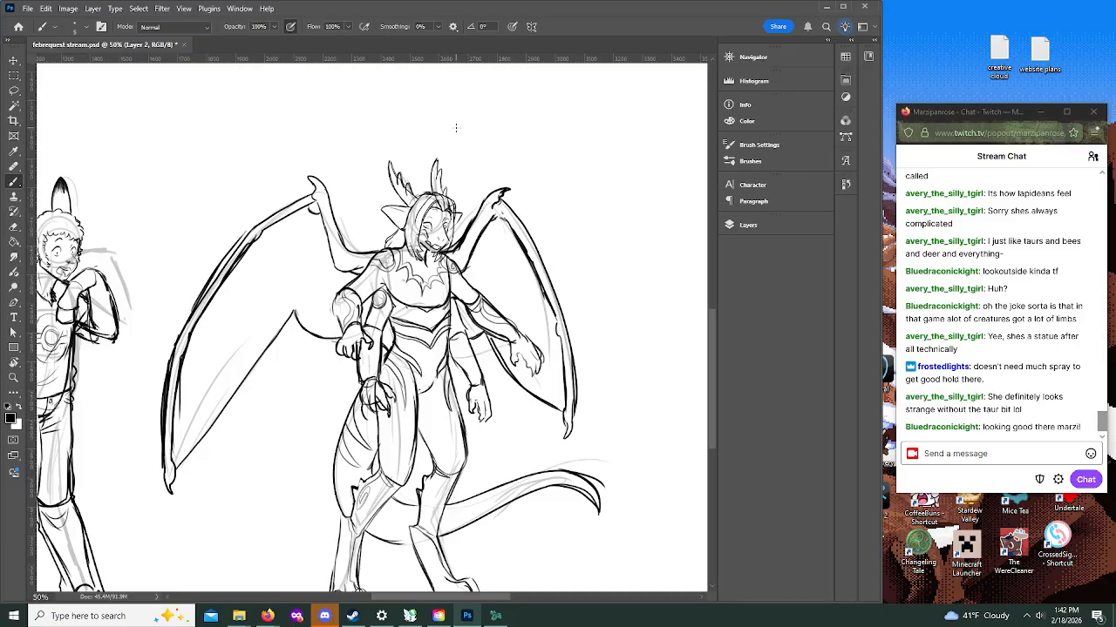
Step: Erase the broad tail end and redraw the tail with a shorter, tapered tip
scroll(584, 208, down, 2)
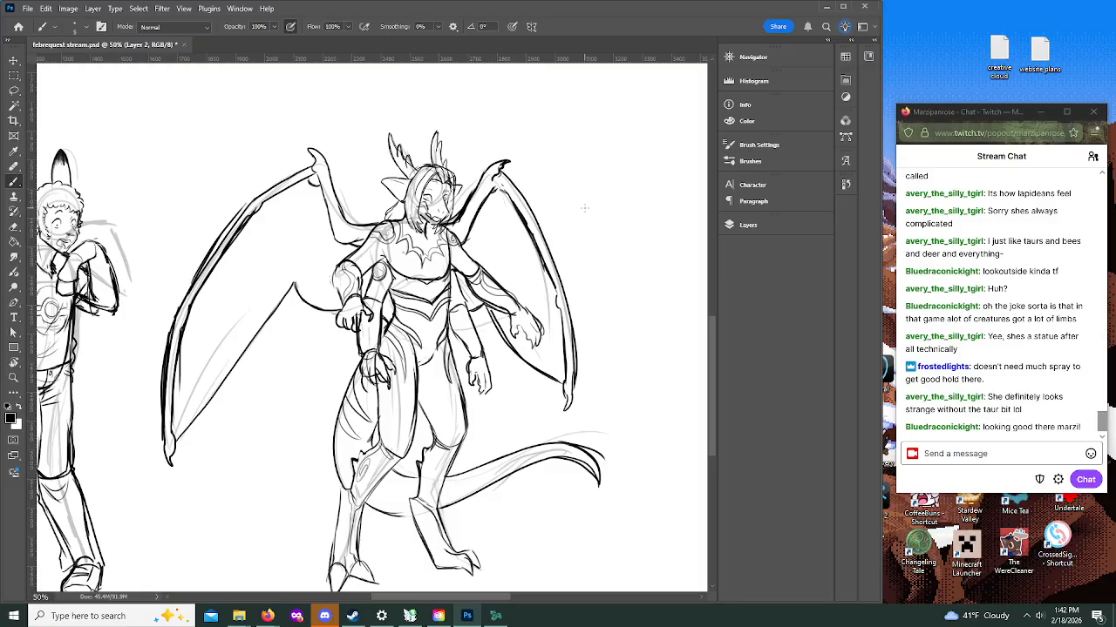
mouse_move(597, 446)
mouse_down()
mouse_move(559, 442)
mouse_move(573, 442)
mouse_move(580, 487)
mouse_move(592, 490)
mouse_move(587, 456)
mouse_up()
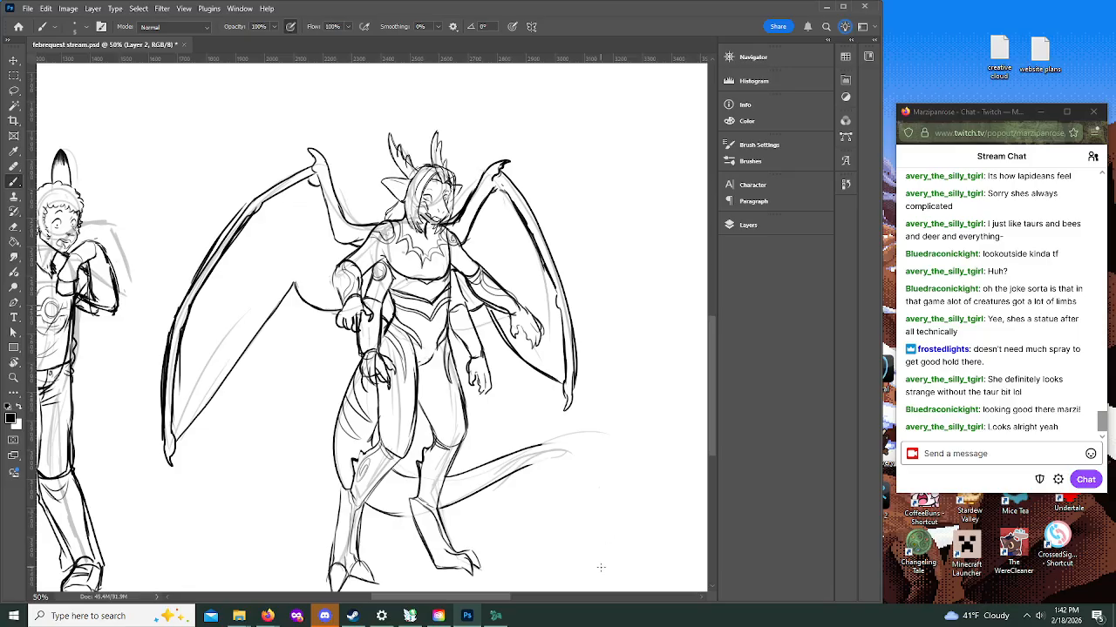
mouse_move(498, 463)
mouse_down()
mouse_move(559, 459)
mouse_move(513, 472)
mouse_move(570, 462)
mouse_move(552, 453)
mouse_up()
Step: Hand-letter the patron's name in the empty space between the near wing and the tail
mouse_move(225, 406)
mouse_down()
mouse_move(234, 381)
mouse_move(248, 408)
mouse_move(262, 388)
mouse_move(291, 383)
mouse_up()
drag(288, 384, 296, 399)
mouse_move(302, 380)
mouse_down()
mouse_move(300, 403)
mouse_move(281, 417)
mouse_up()
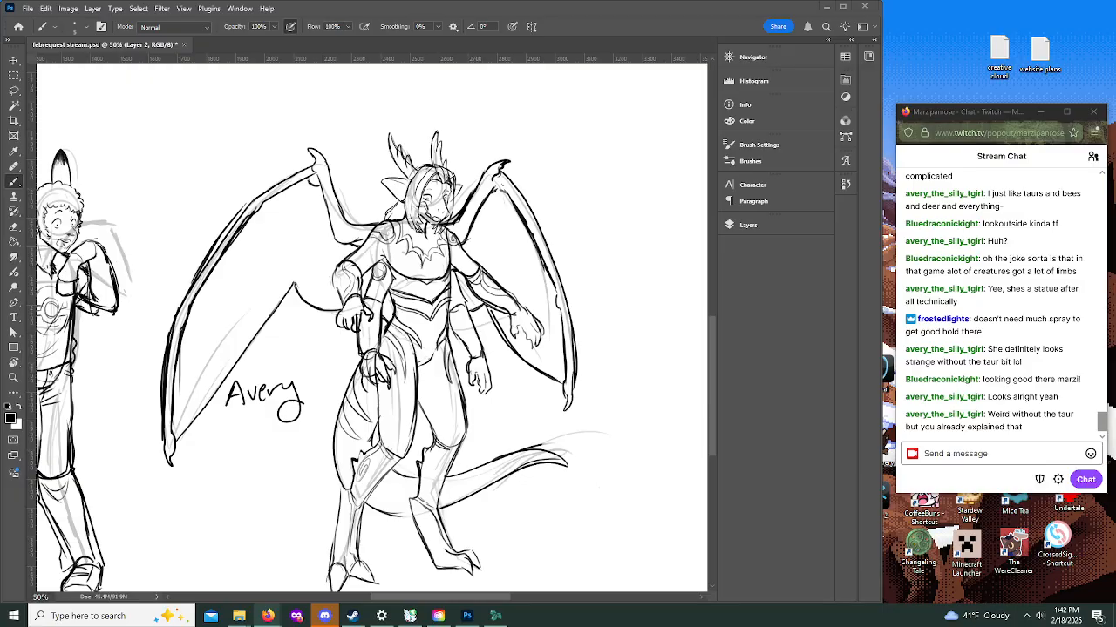
Step: Switch to Firefox and check the Wheel of Names entries and the Tally form submissions page
drag(0, 113, 585, 69)
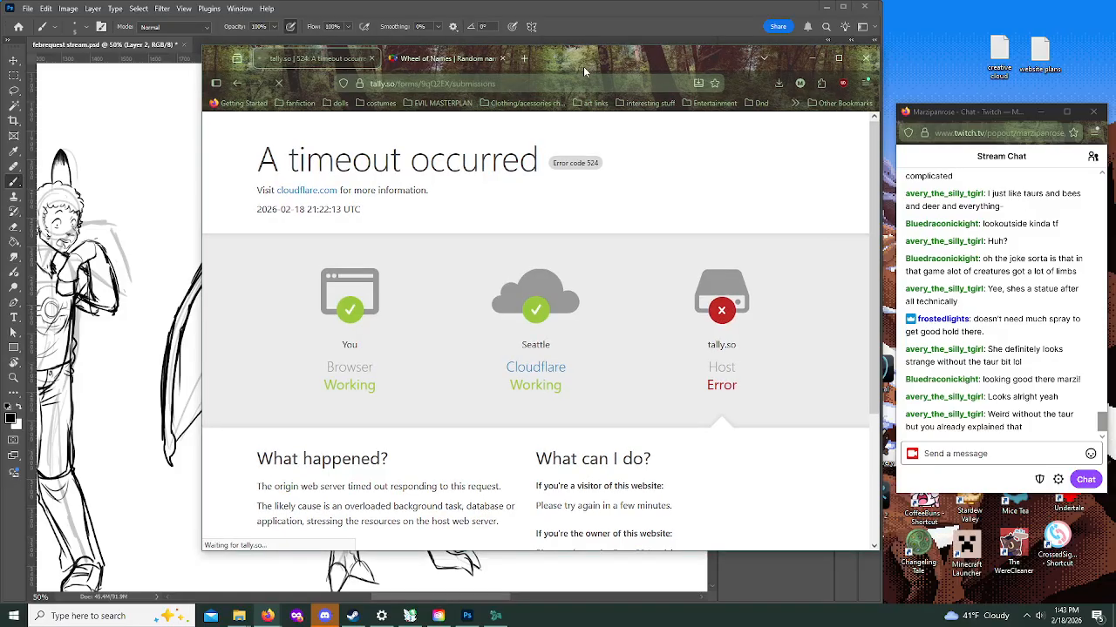
mouse_move(455, 64)
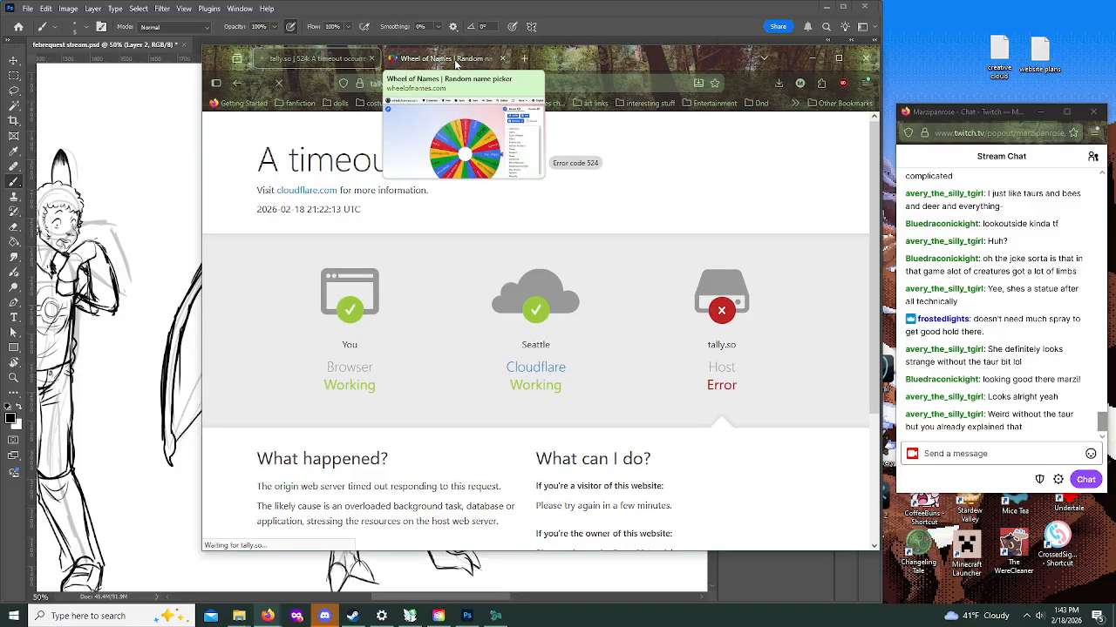
click(455, 61)
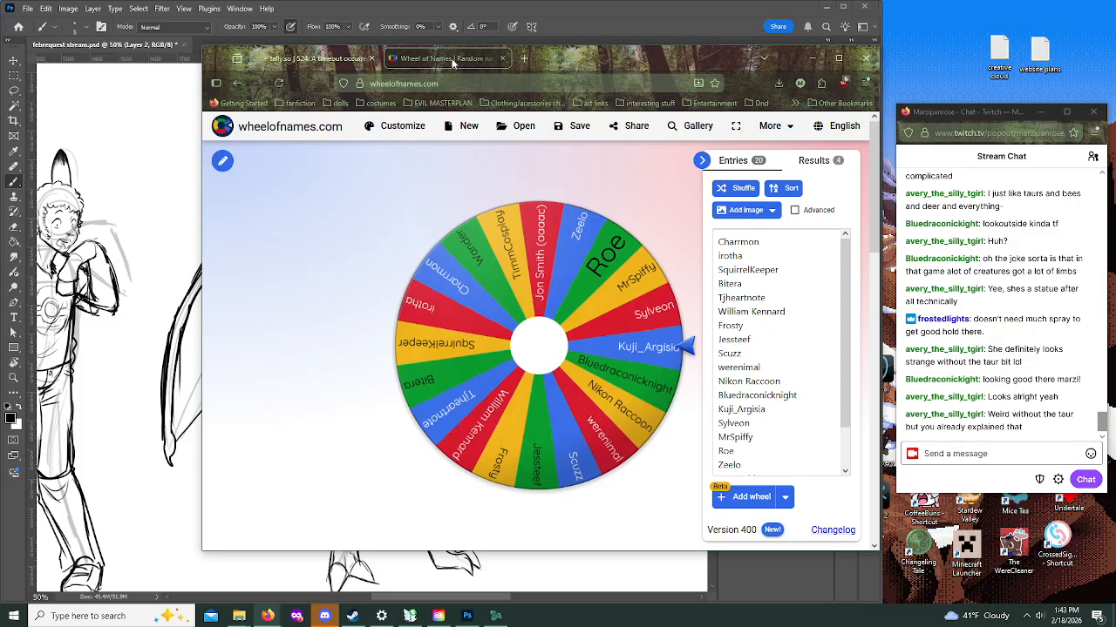
click(323, 58)
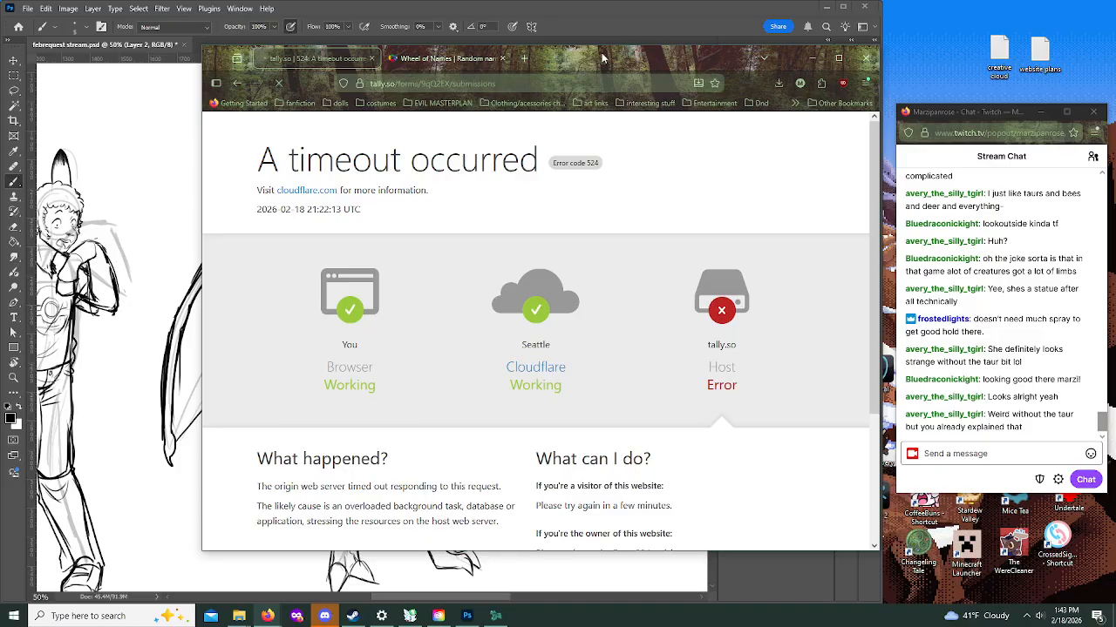
drag(603, 52, 584, 56)
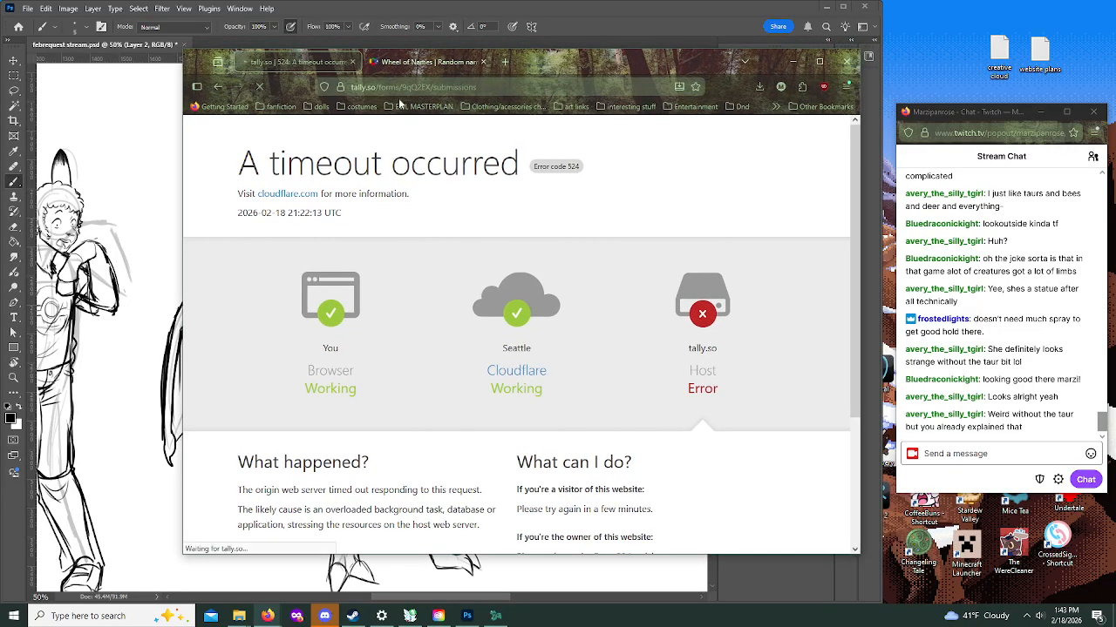
Step: Reload the timed-out Tally form submissions page and park the browser on Wheel of Names away from the canvas
click(518, 88)
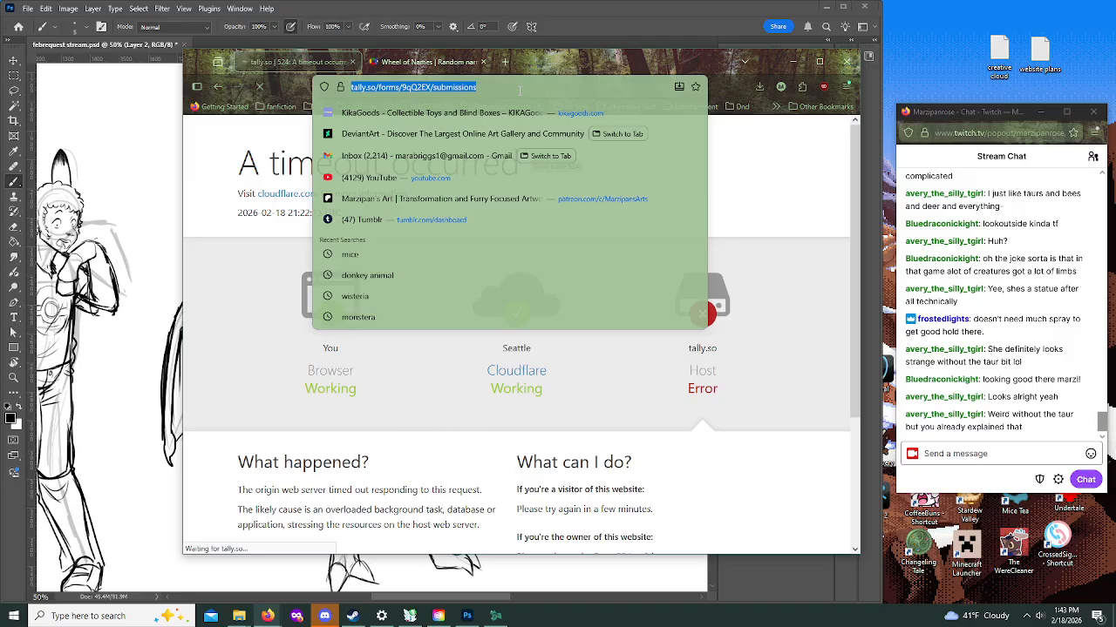
key(Return)
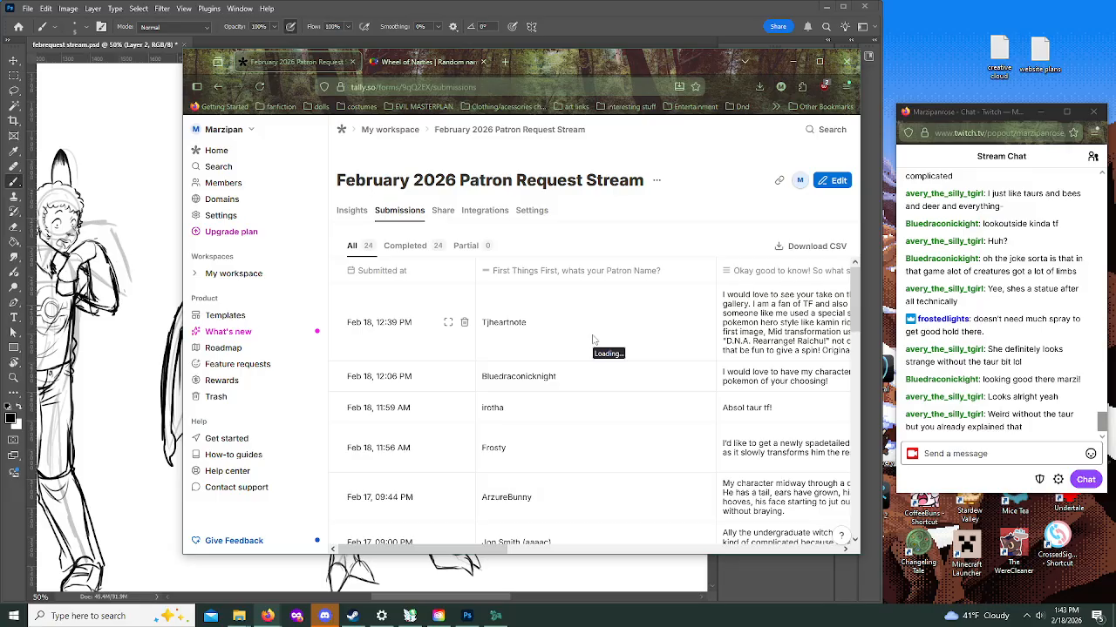
click(445, 64)
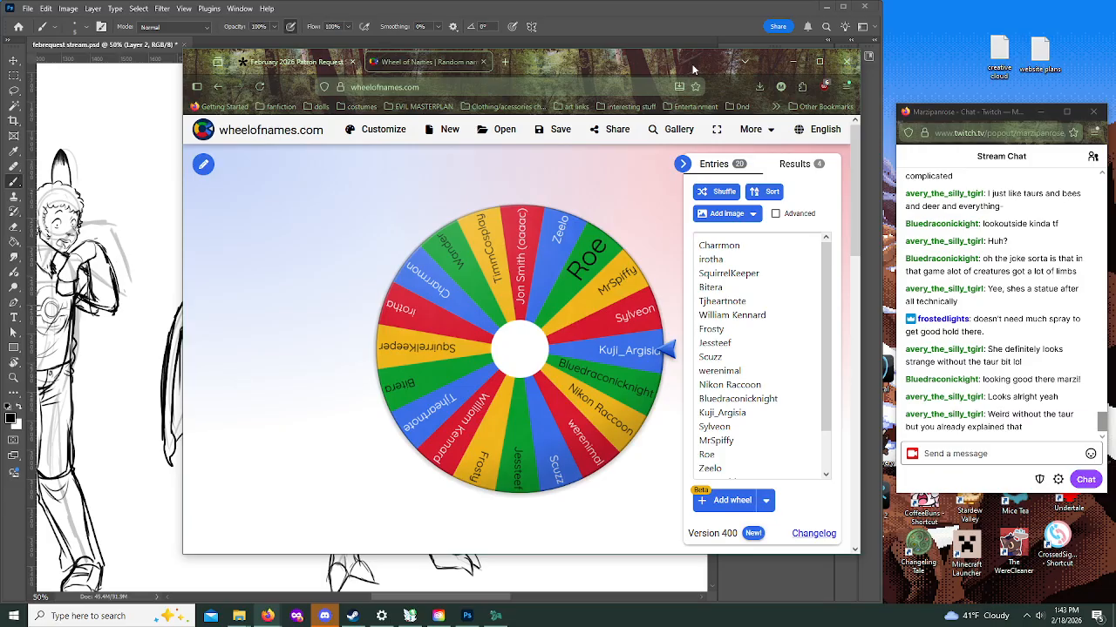
drag(582, 63, 0, 66)
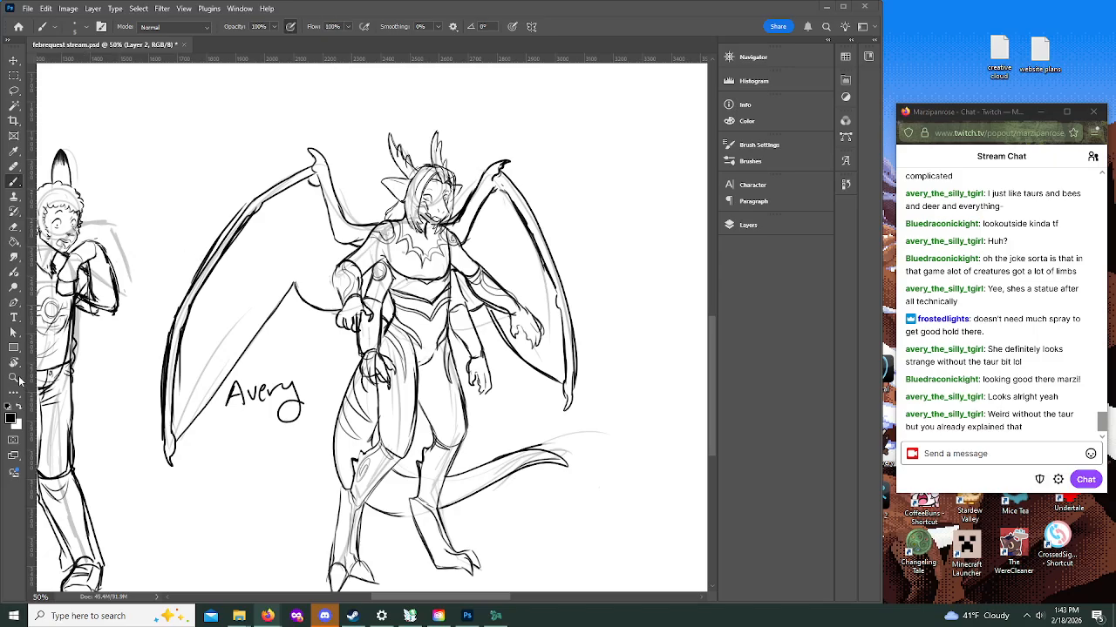
Step: Zoom the Photoshop canvas out to 25% to review all the finished sketches together
click(14, 377)
alt+click(174, 120)
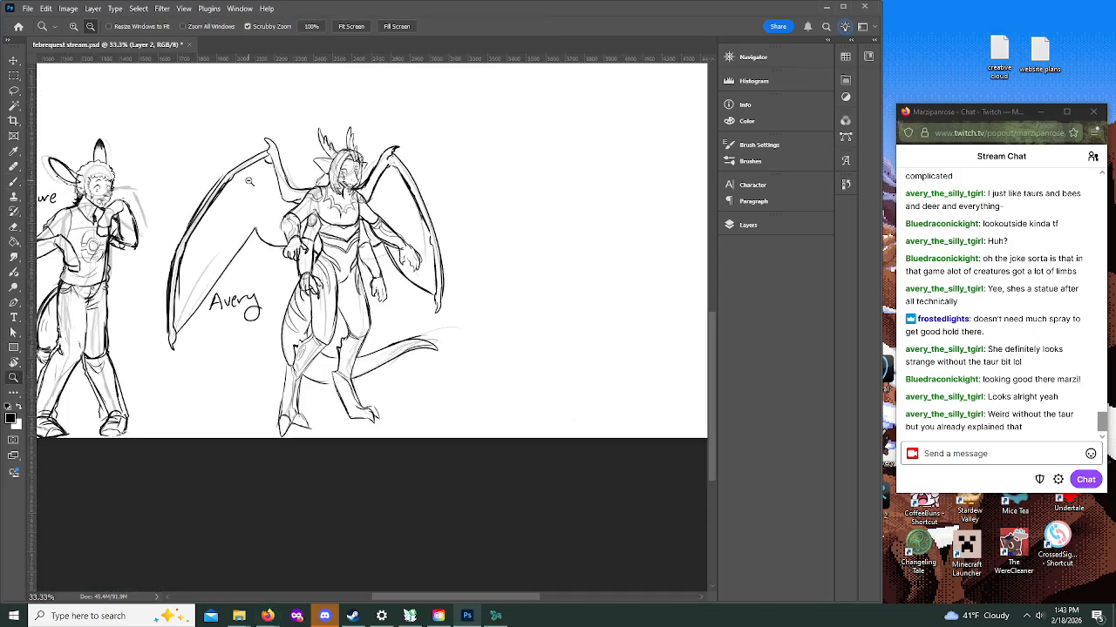
alt+click(249, 181)
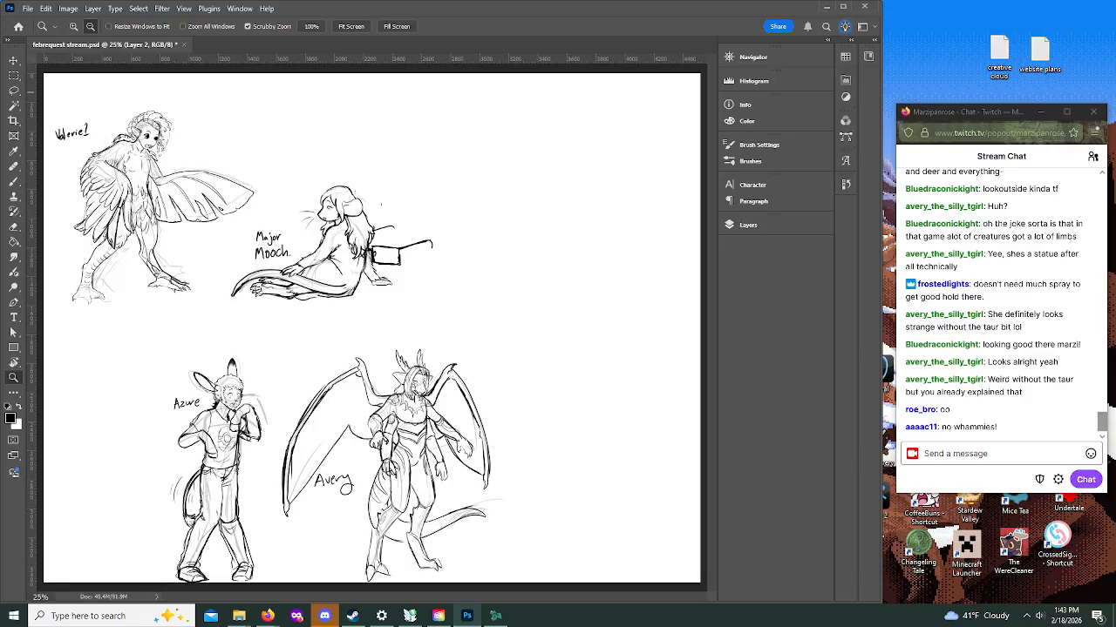
Step: Bring the Wheel of Names window back into view and remove the winning patron's entry from the wheel
key(alt+Tab)
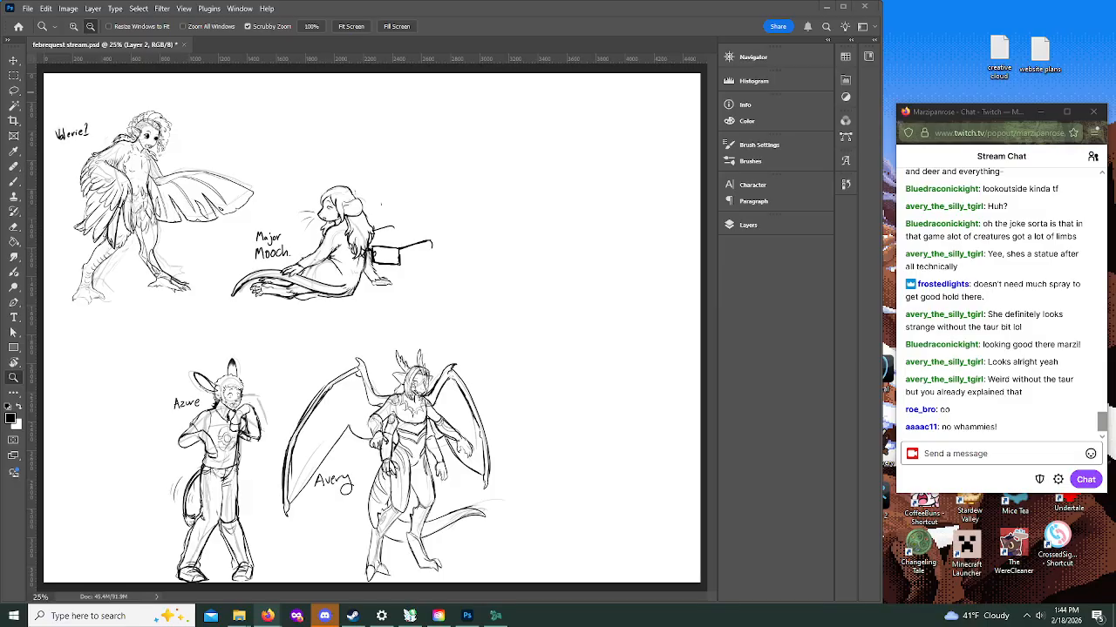
drag(0, 100, 628, 65)
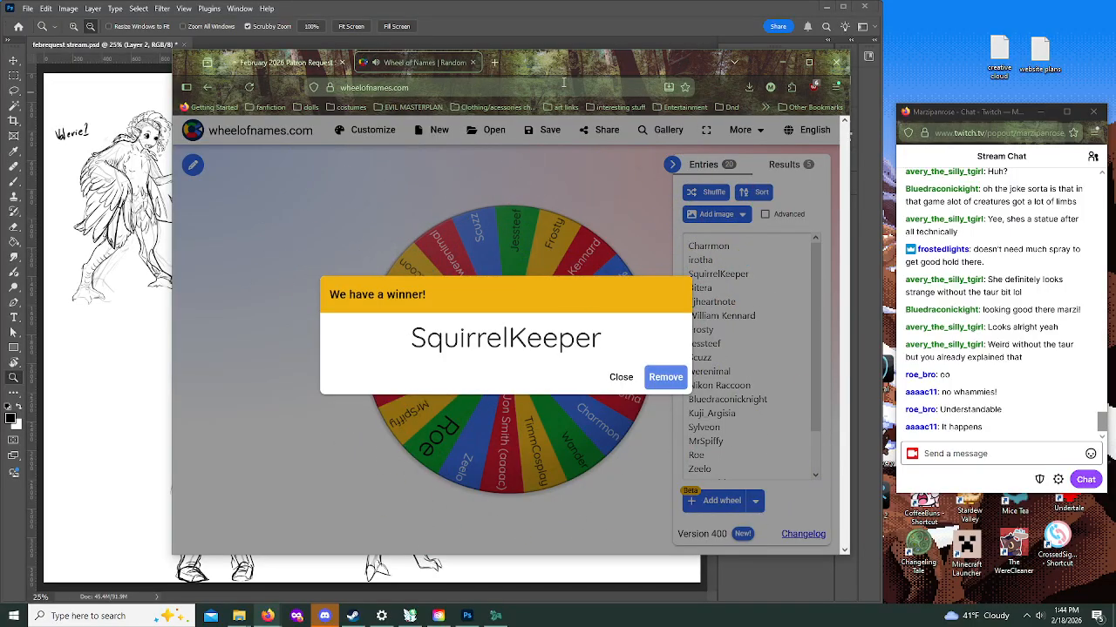
click(661, 379)
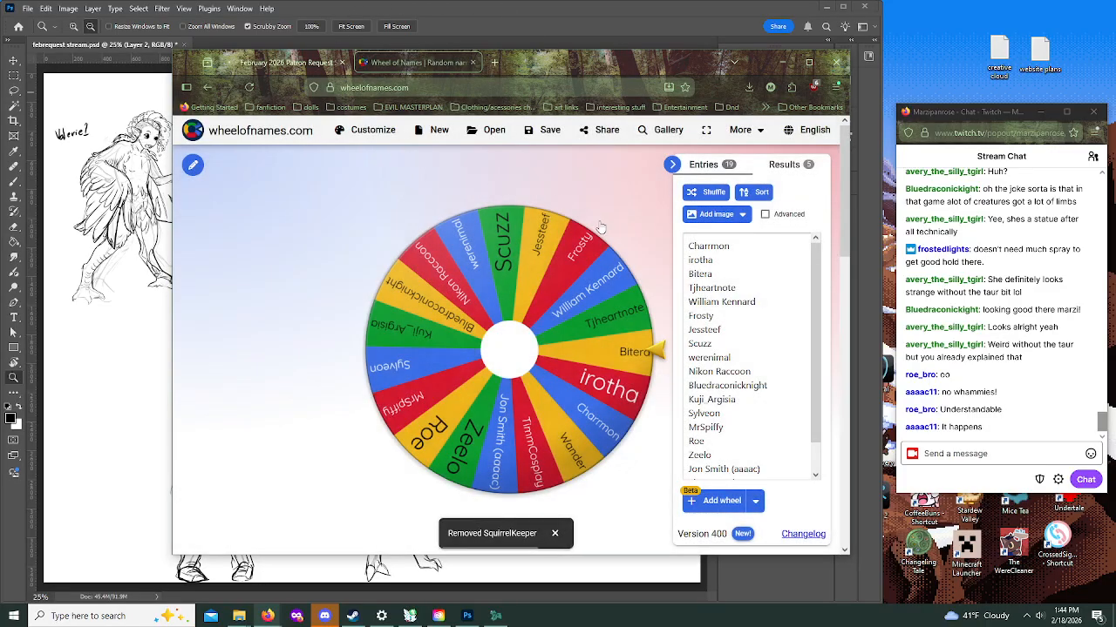
Step: Open the February 2026 Patron Request Stream submissions in Tally and move the browser clear of the Photoshop canvas
click(283, 63)
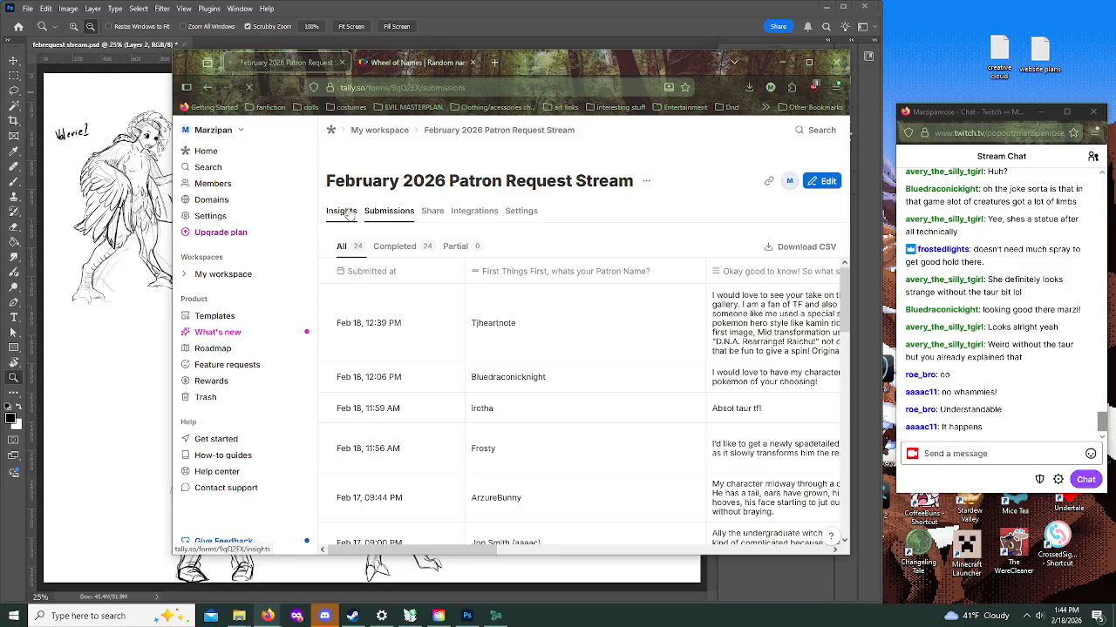
drag(531, 65, 0, 77)
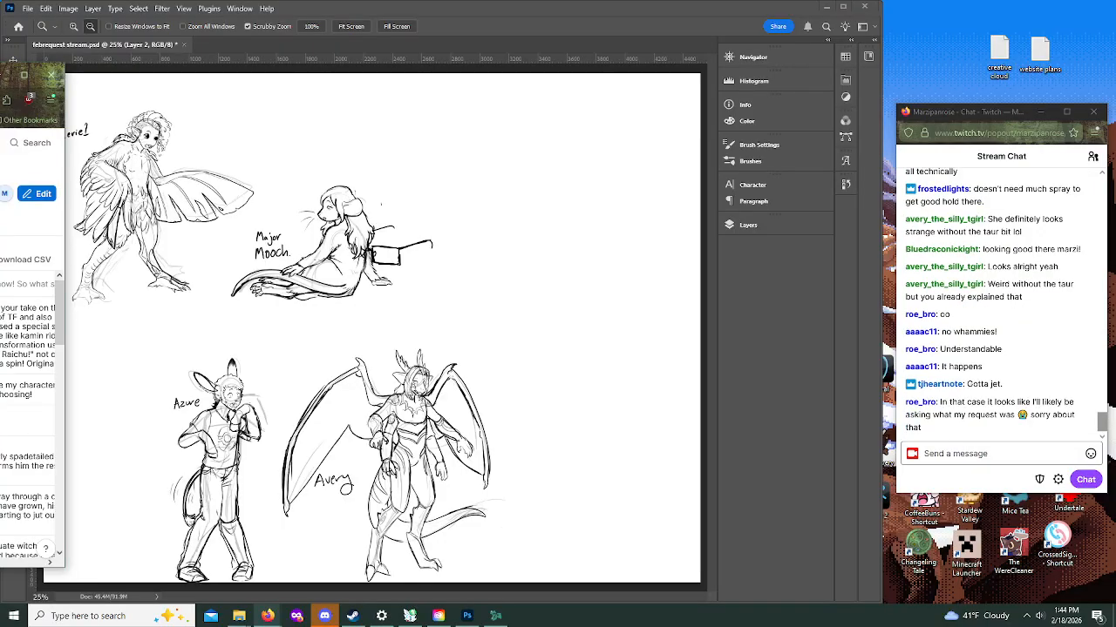
key(alt+Tab)
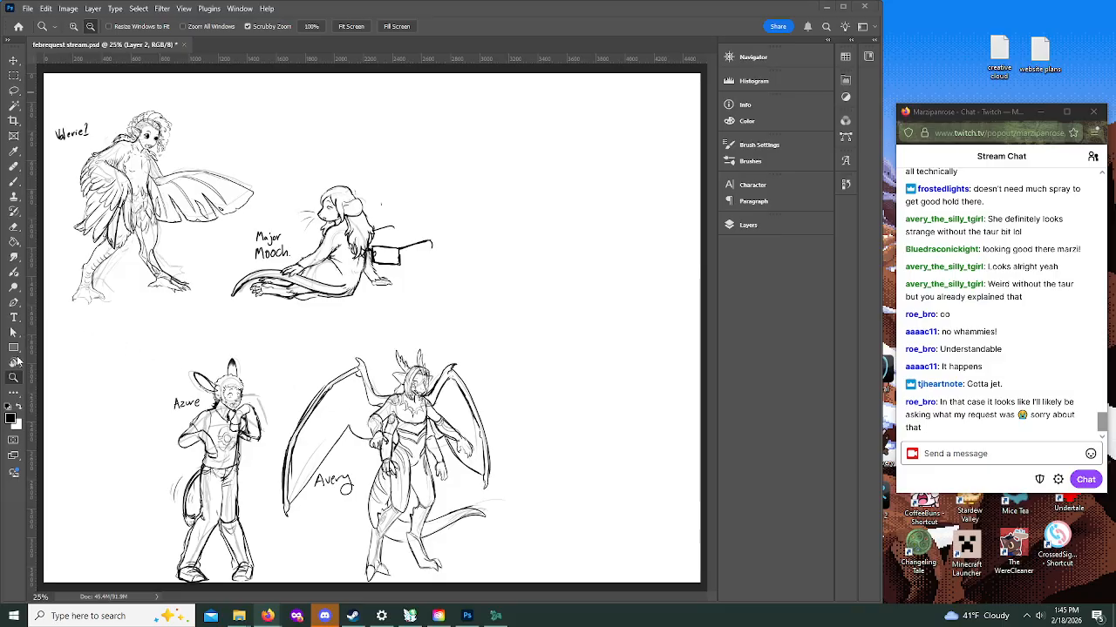
Step: Save the sketch sheet with all the finished figures
click(476, 197)
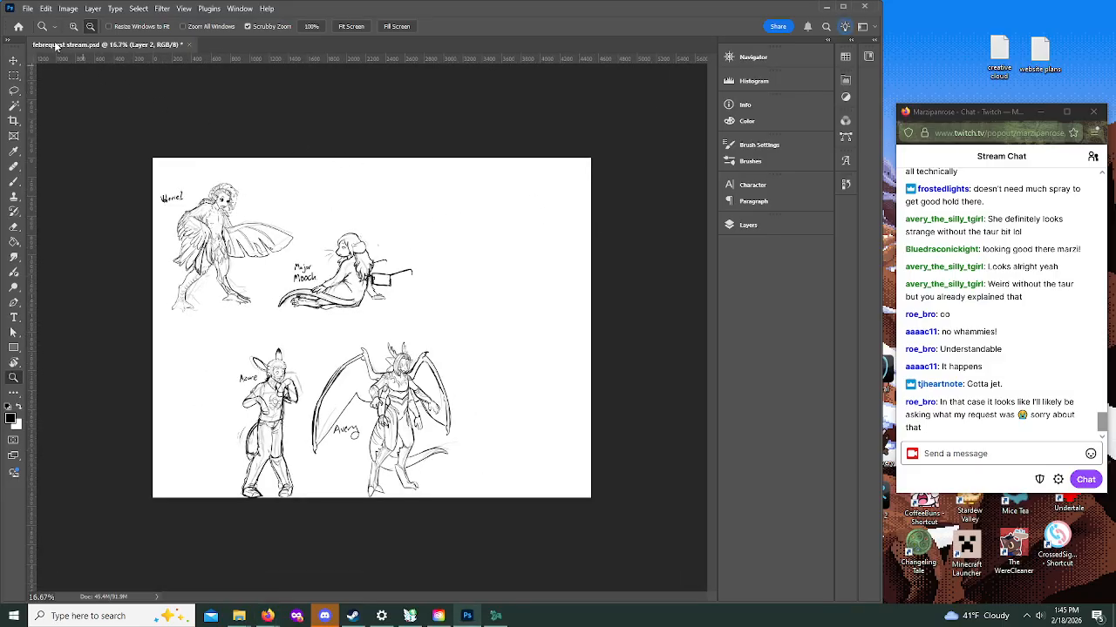
click(45, 9)
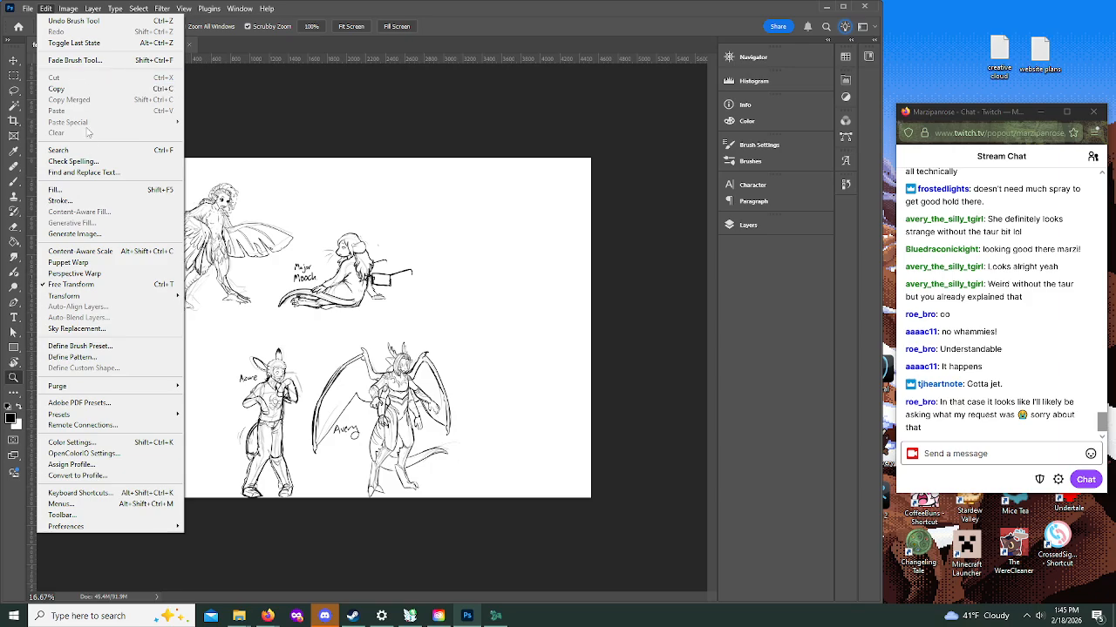
mouse_move(28, 8)
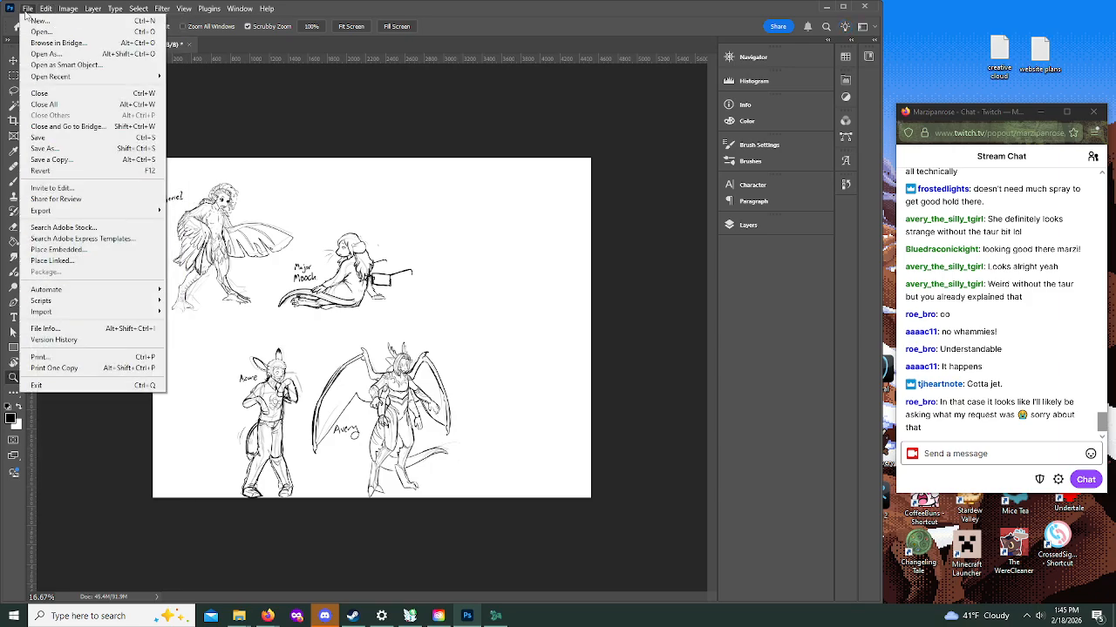
click(52, 143)
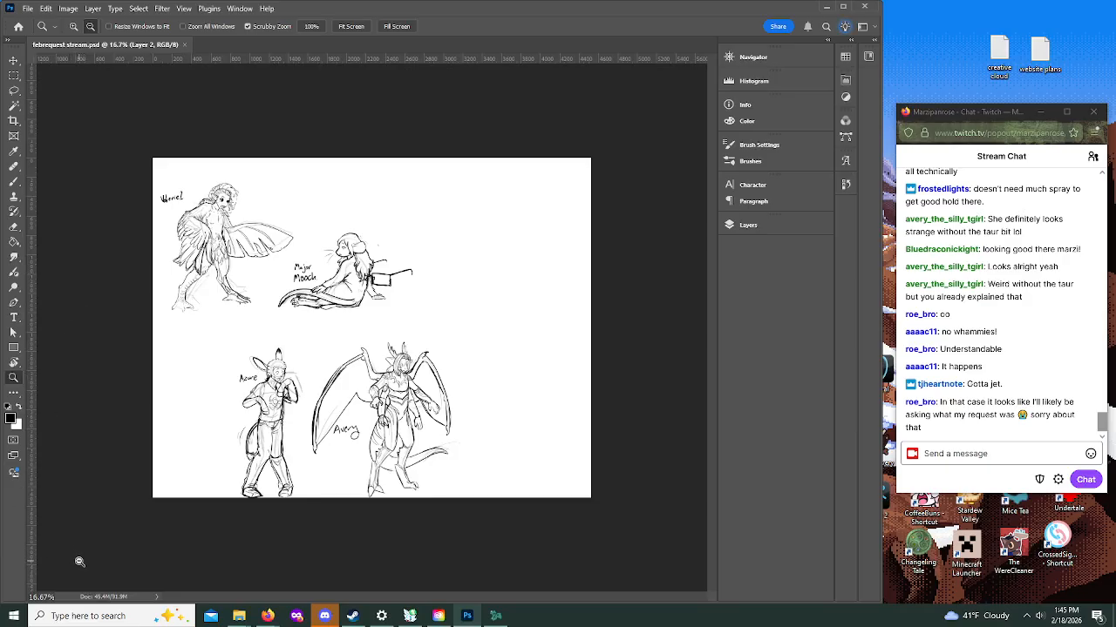
Step: Frame the empty canvas area beside the seated mouse sketch at 50% zoom and choose the Brush tool
click(558, 241)
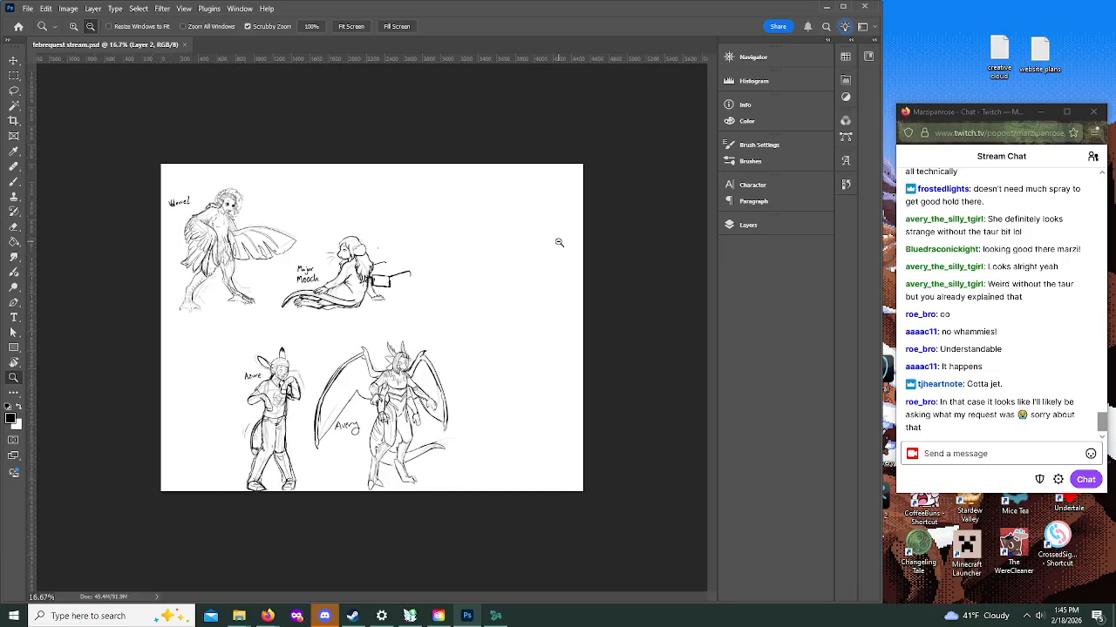
click(74, 26)
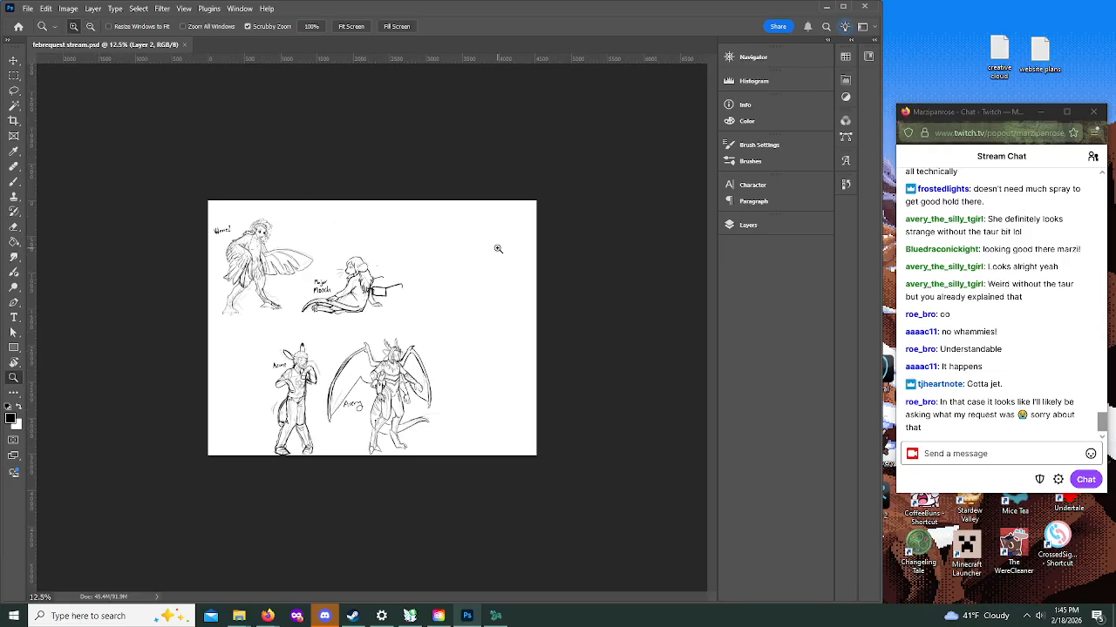
click(540, 248)
click(585, 223)
click(590, 249)
click(585, 267)
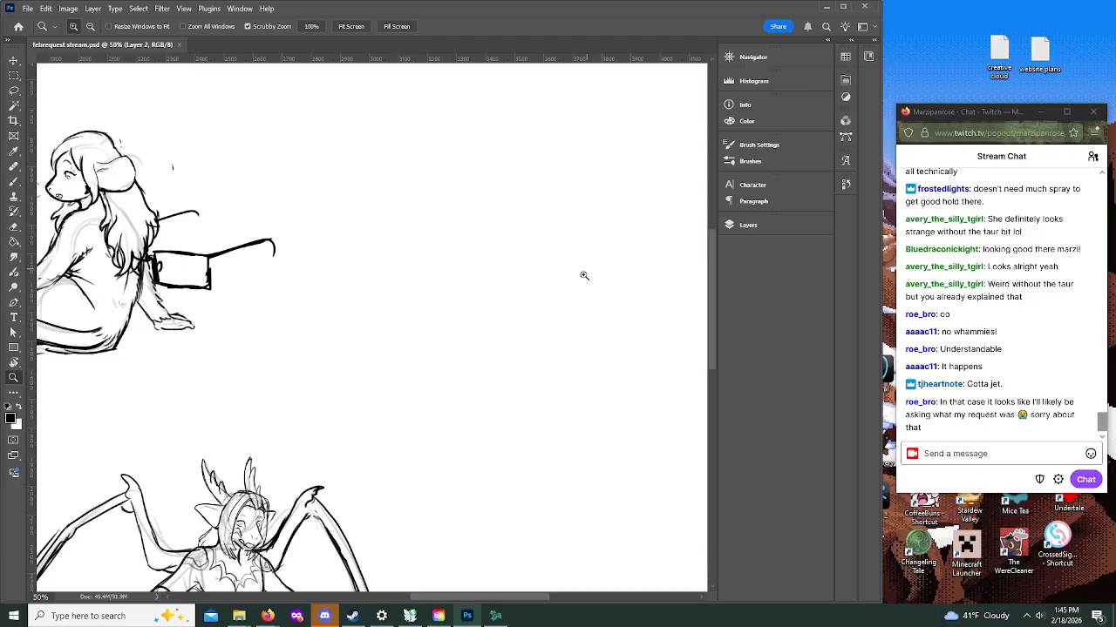
drag(434, 601, 468, 601)
drag(712, 323, 712, 291)
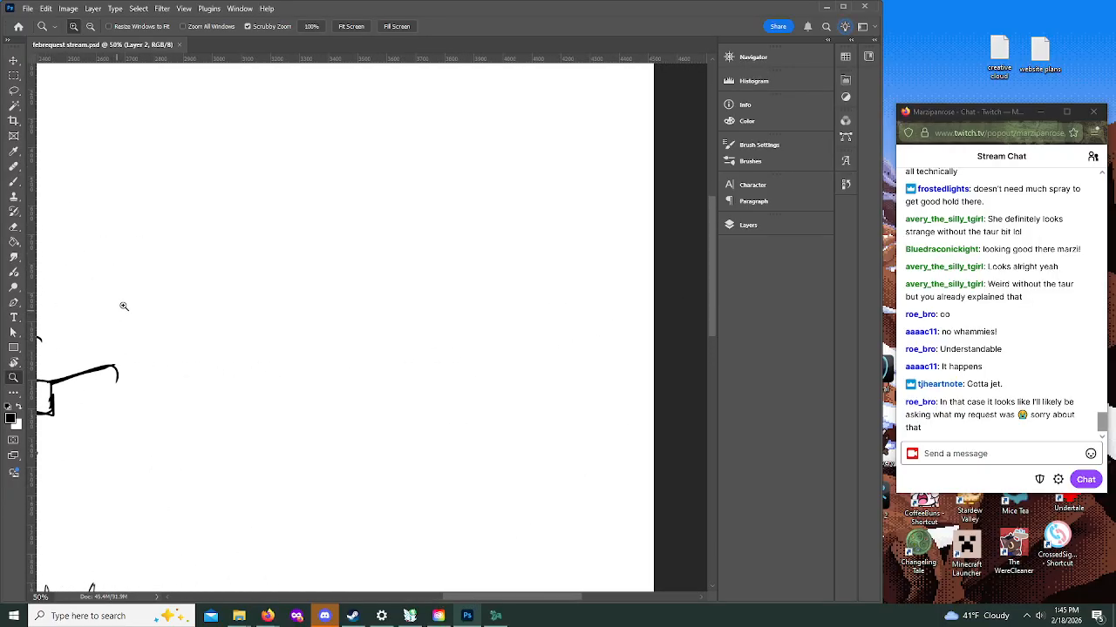
click(14, 181)
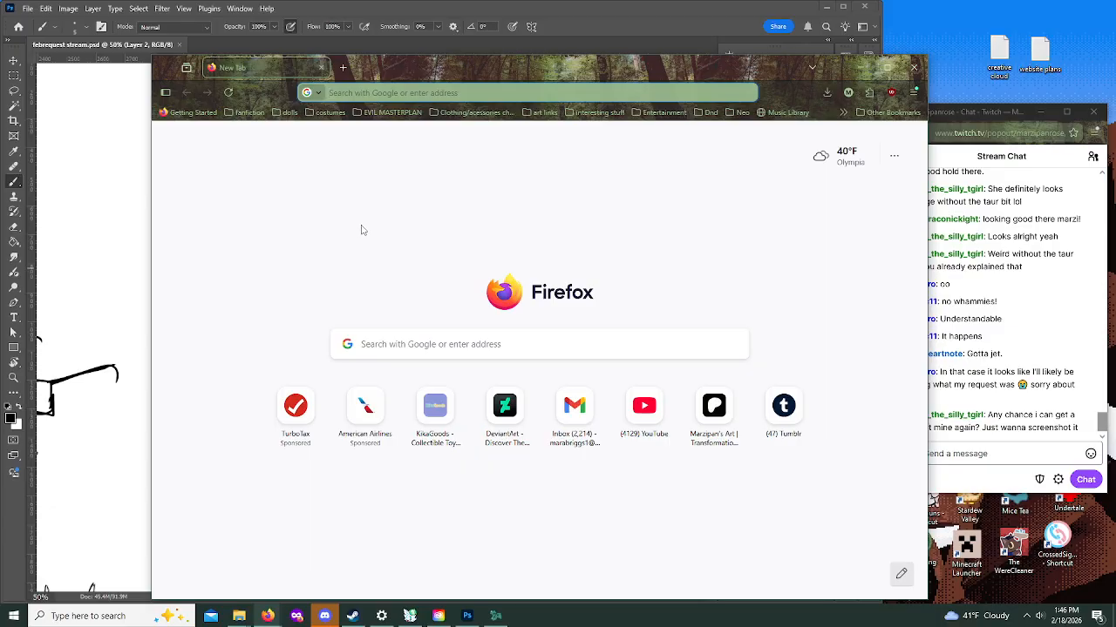
Step: Search Google Images for raccoon in the browser and move the reference window clear of the canvas
text(racc)
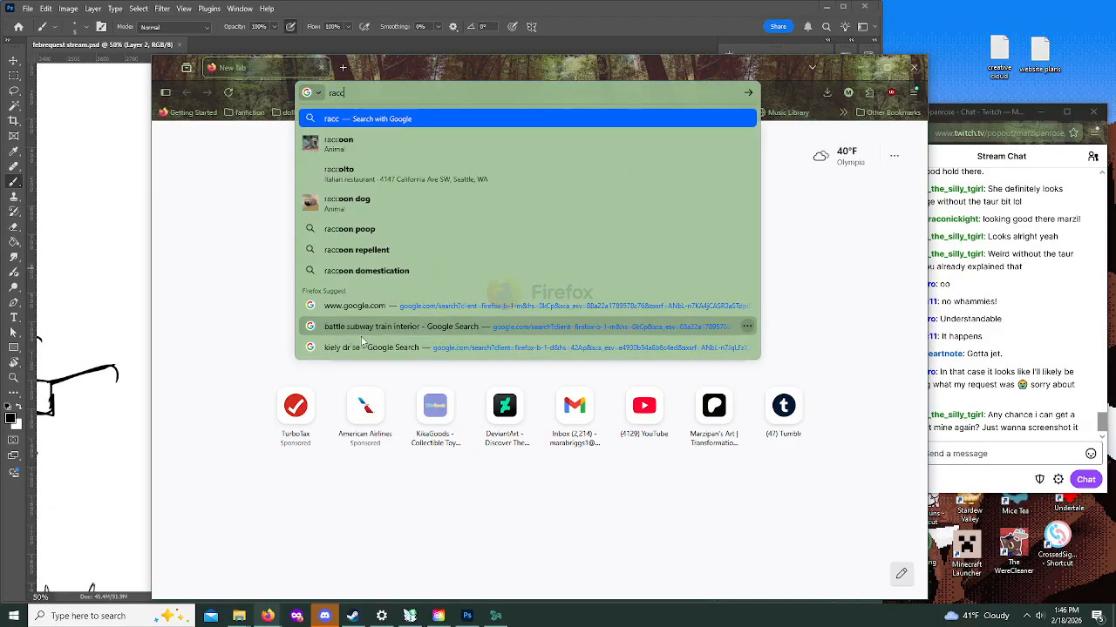
text(o)
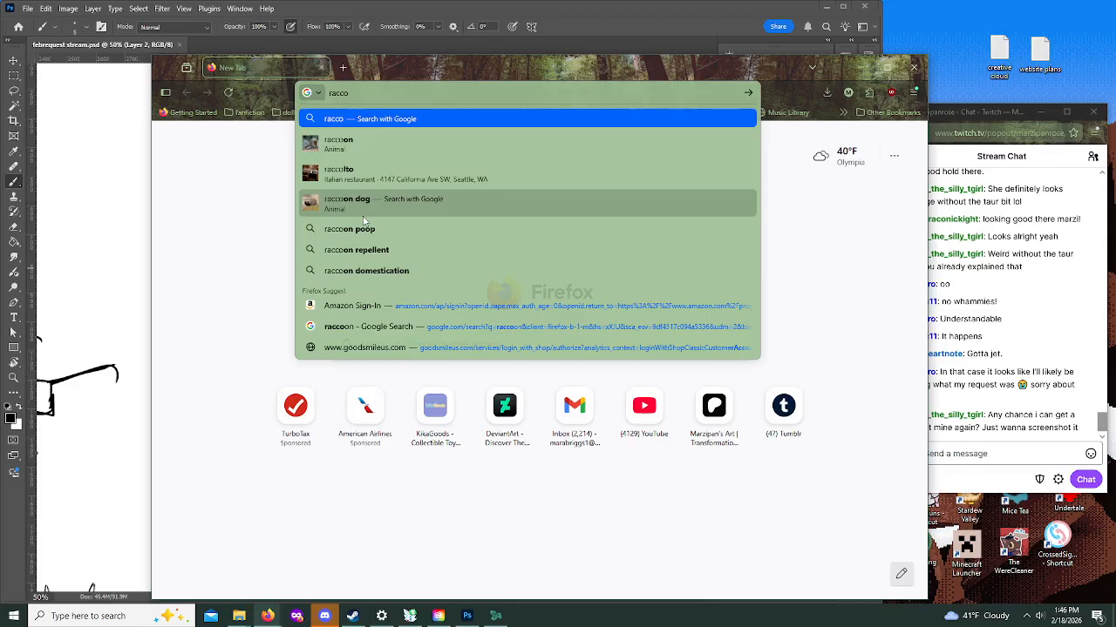
text(on)
key(Return)
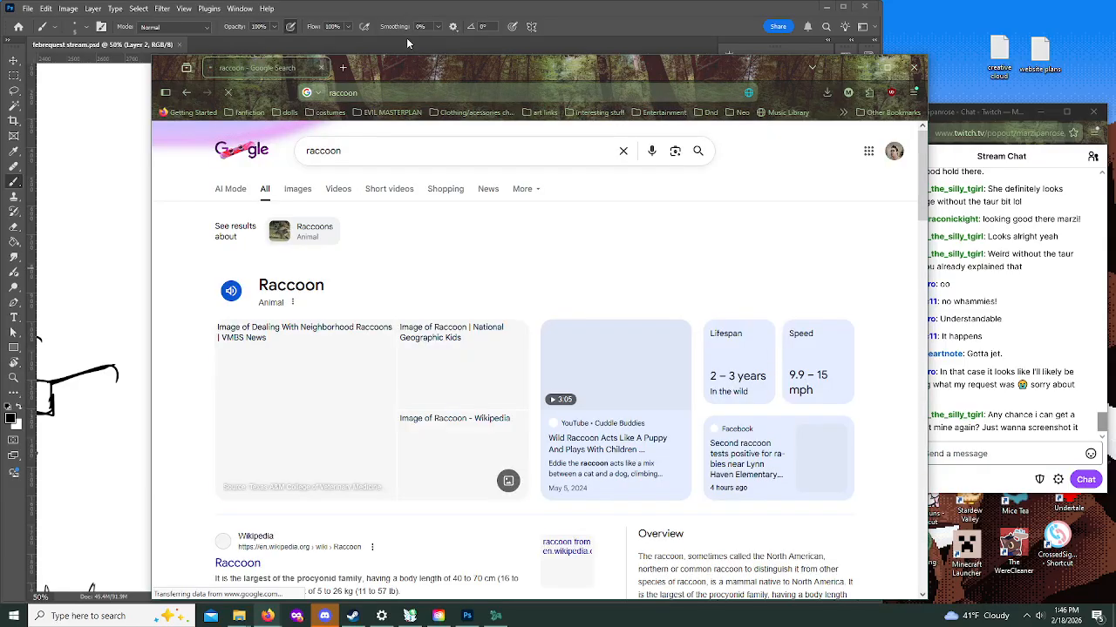
click(297, 189)
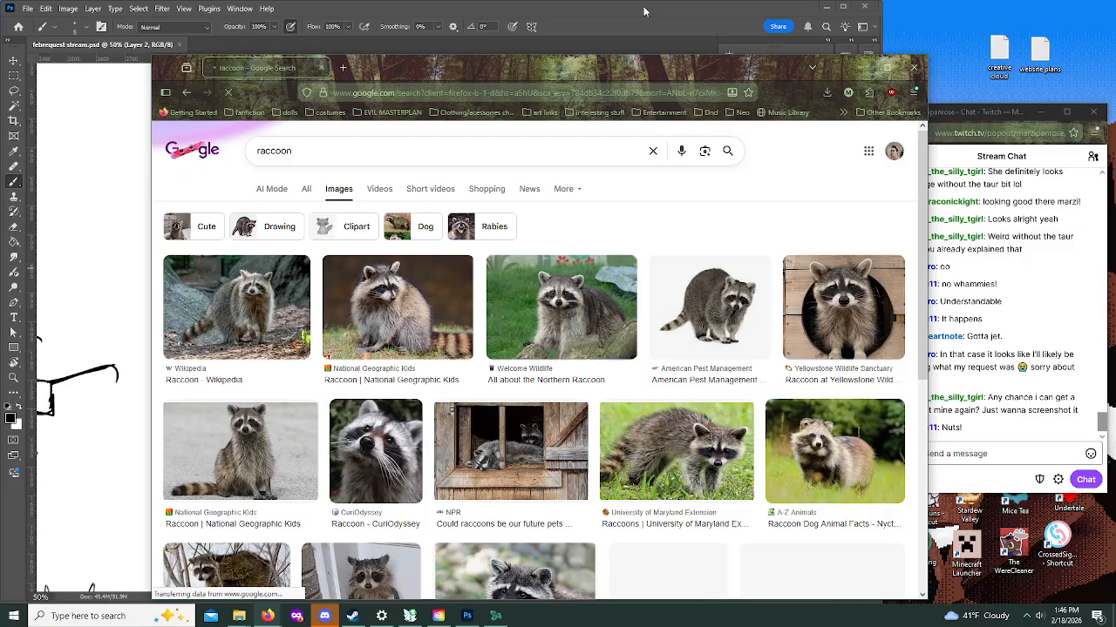
drag(640, 68, 1, 52)
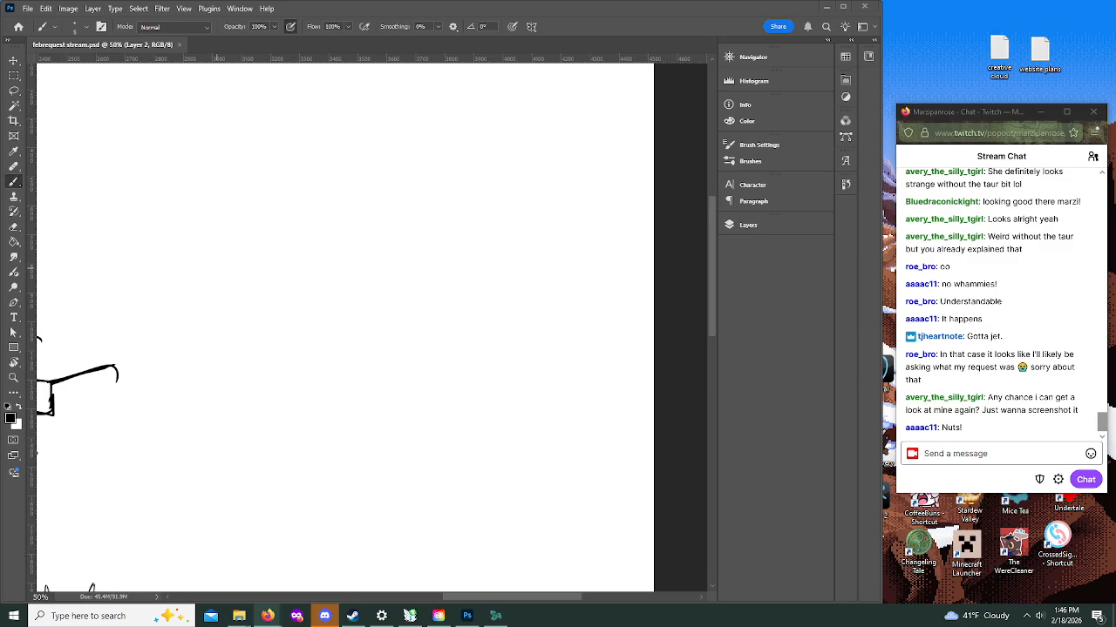
Step: Return to Photoshop, brush a short dash on the blank area and make Layer 1 the active layer
click(649, 34)
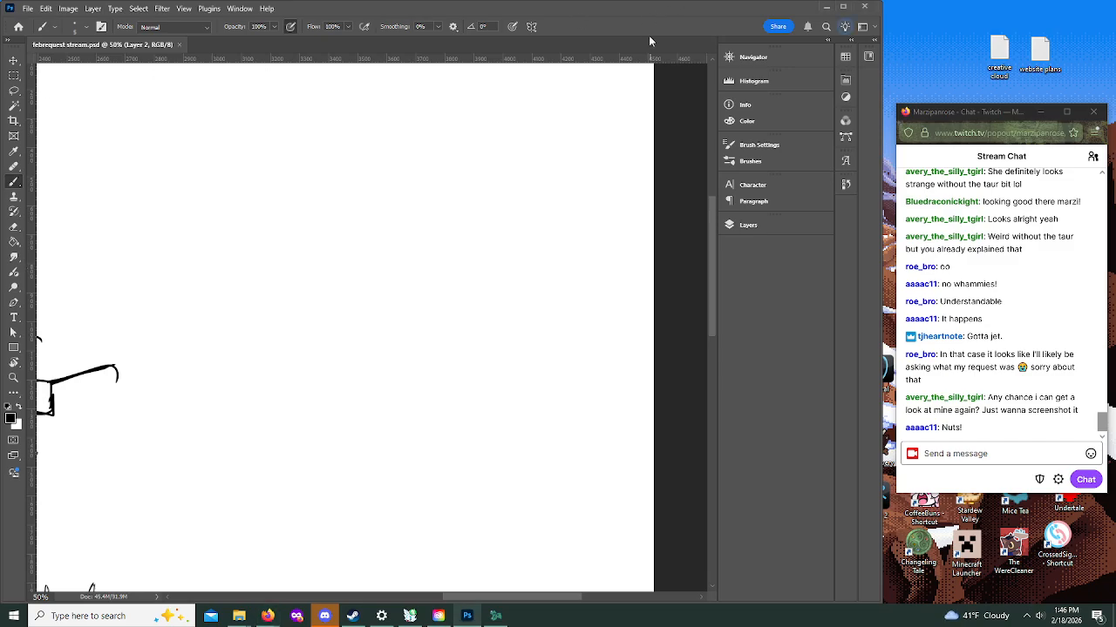
drag(382, 312, 387, 311)
click(748, 226)
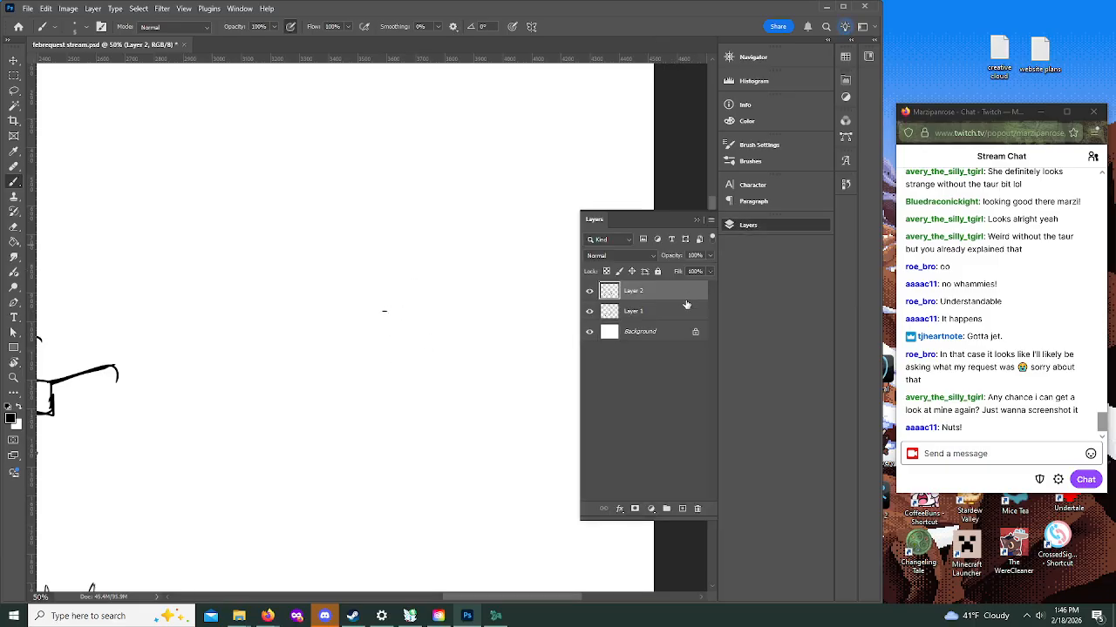
click(655, 313)
click(761, 223)
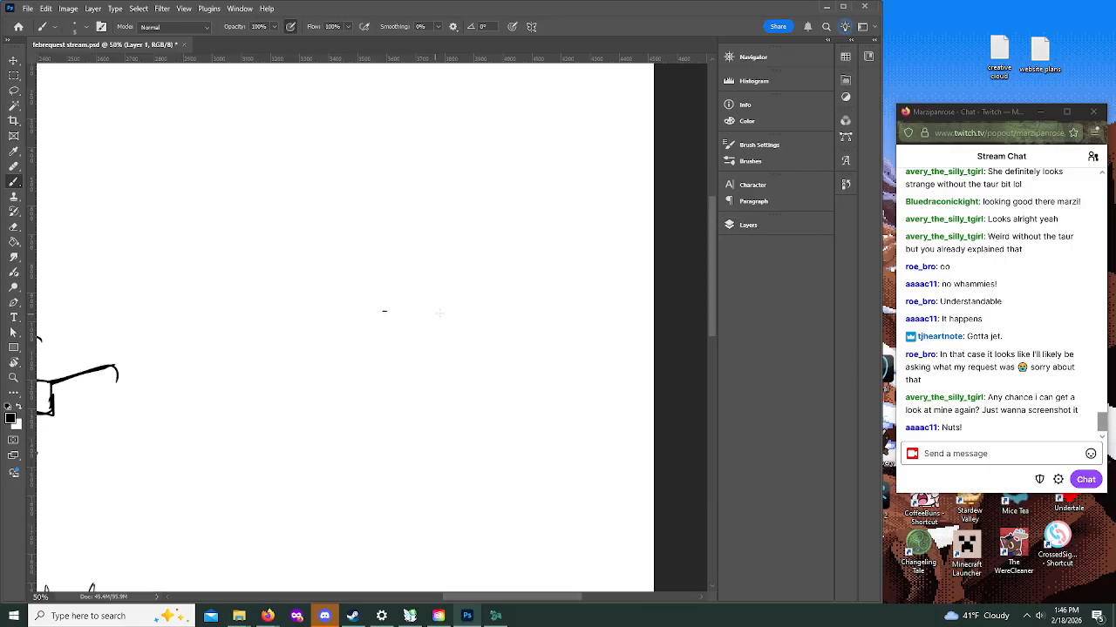
Step: Try roughing out a figure on Layer 1 with a circular head, a small torso and a curved lower body
mouse_move(429, 293)
mouse_down()
mouse_move(455, 328)
mouse_move(462, 291)
mouse_move(416, 312)
mouse_up()
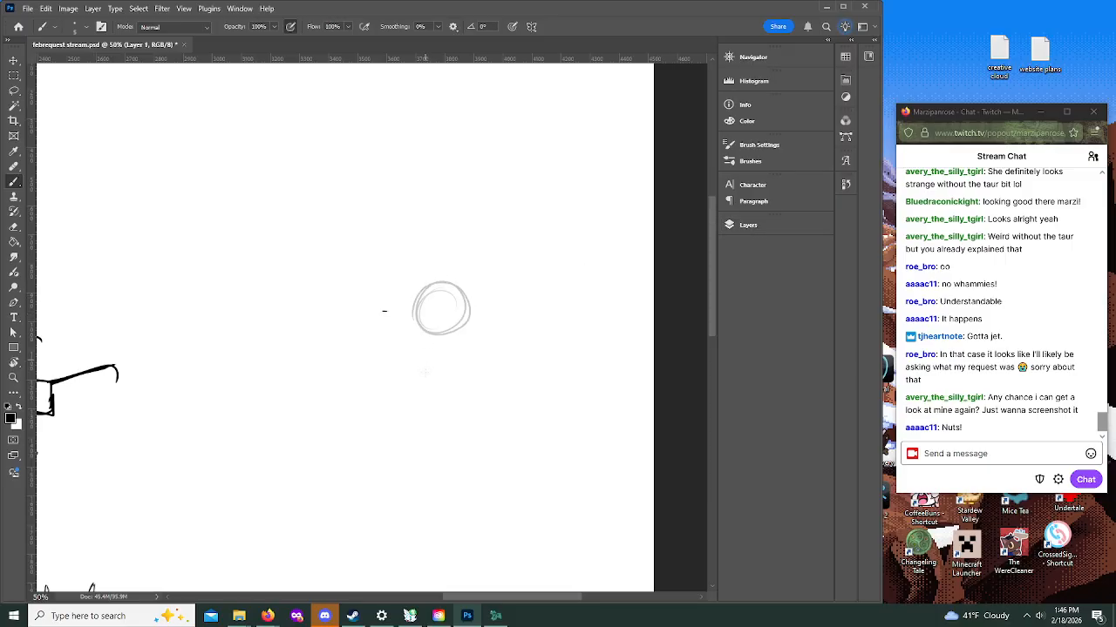
drag(422, 362, 458, 354)
mouse_move(416, 352)
mouse_down()
mouse_move(433, 399)
mouse_move(412, 364)
mouse_move(449, 355)
mouse_up()
mouse_move(440, 284)
mouse_down()
mouse_move(452, 423)
mouse_move(481, 431)
mouse_move(550, 398)
mouse_up()
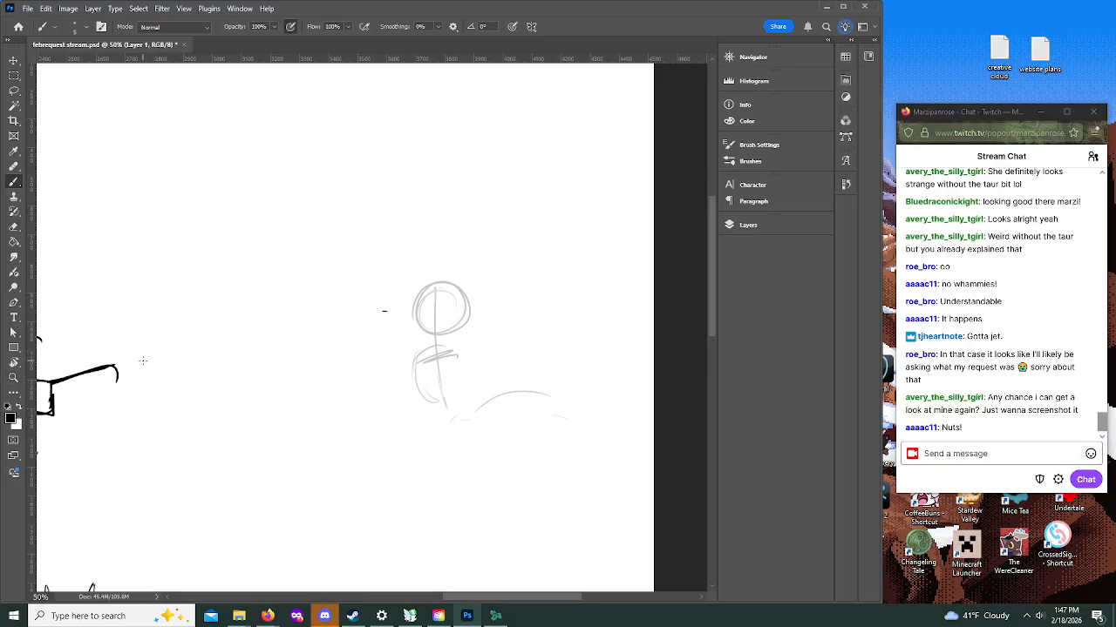
Step: Erase the rough head, torso and lower body lines from Layer 1
mouse_move(439, 286)
mouse_down()
mouse_move(423, 309)
mouse_move(432, 365)
mouse_up()
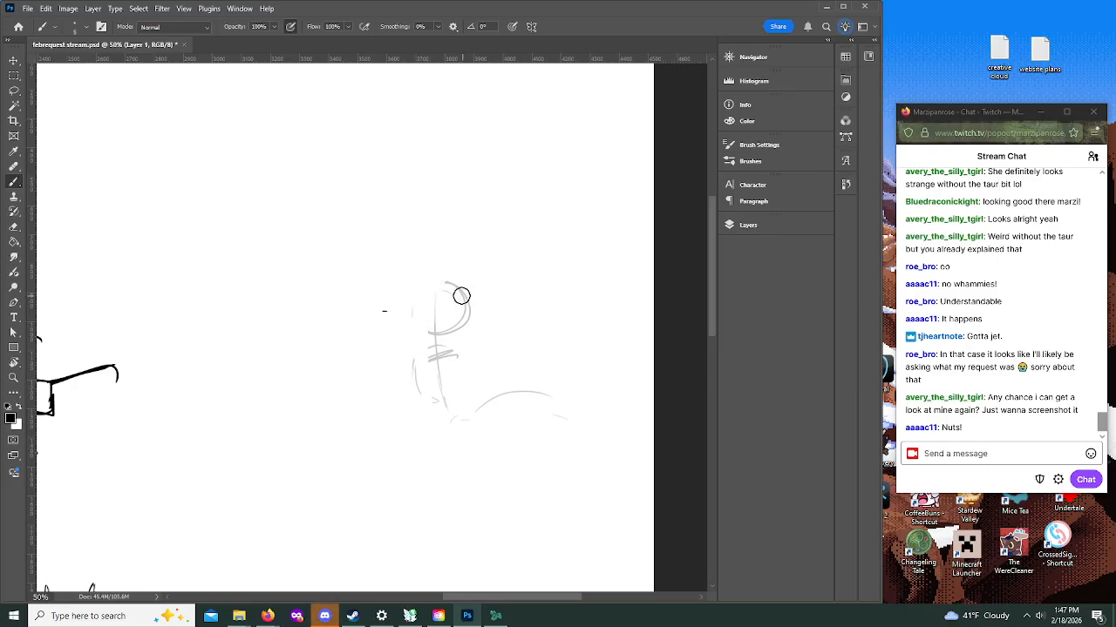
drag(458, 277, 416, 396)
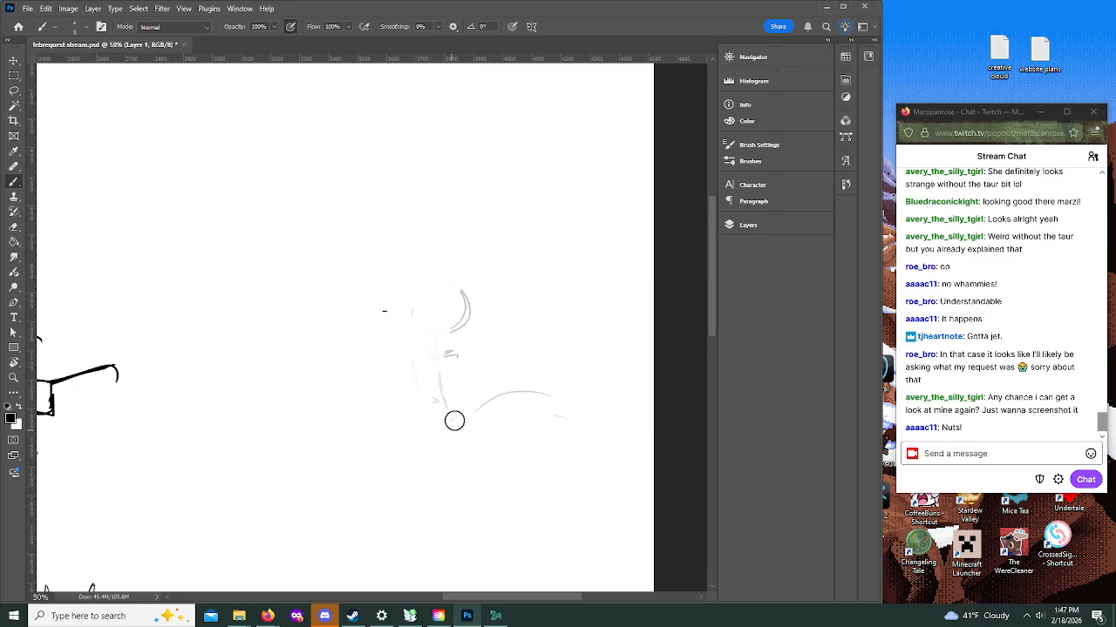
mouse_move(462, 302)
mouse_down()
mouse_move(437, 360)
mouse_move(470, 306)
mouse_move(403, 305)
mouse_move(462, 306)
mouse_move(446, 366)
mouse_up()
mouse_move(409, 318)
mouse_down()
mouse_move(545, 386)
mouse_move(579, 417)
mouse_up()
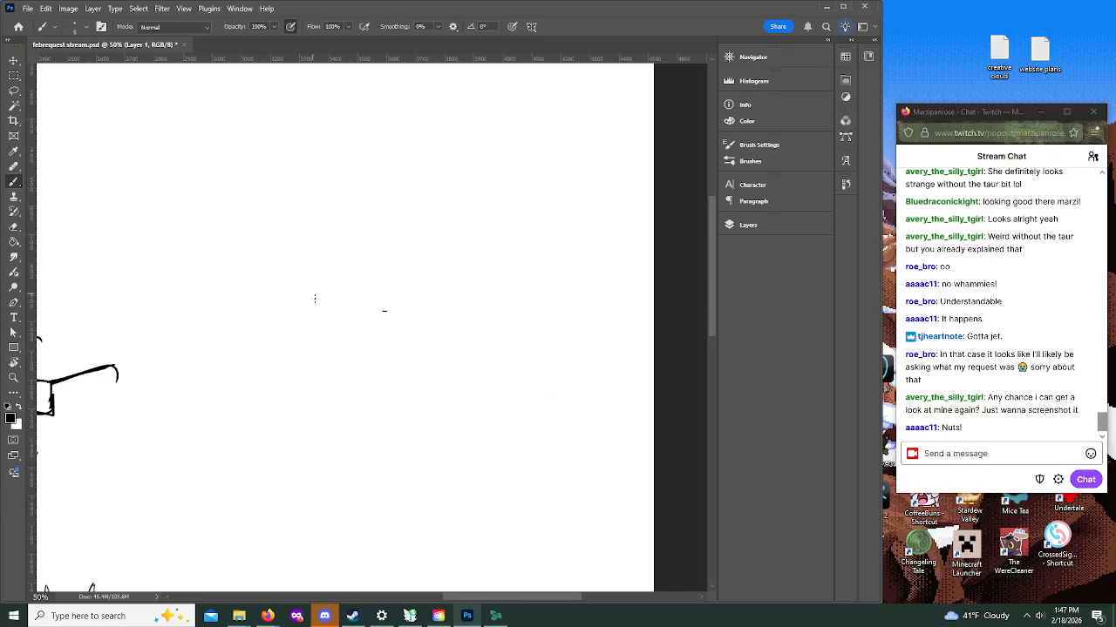
Step: Rough out a seated raccoon figure with a blocky torso, rounded hips, folded legs and a round head with a muzzle
mouse_move(261, 311)
mouse_down()
mouse_move(284, 280)
mouse_move(252, 292)
mouse_move(292, 293)
mouse_move(239, 304)
mouse_move(242, 342)
mouse_move(255, 351)
mouse_move(302, 338)
mouse_move(297, 296)
mouse_up()
drag(241, 347, 239, 376)
mouse_move(257, 388)
mouse_down()
mouse_move(298, 392)
mouse_move(300, 351)
mouse_move(279, 374)
mouse_move(287, 394)
mouse_move(243, 373)
mouse_move(260, 403)
mouse_up()
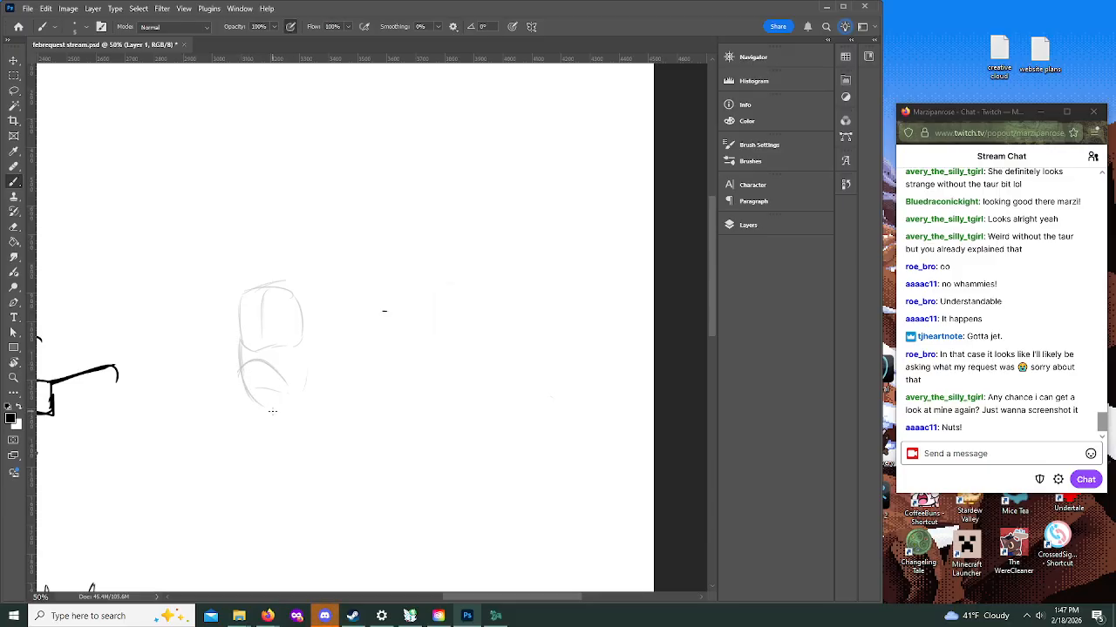
mouse_move(310, 315)
mouse_down()
mouse_move(307, 377)
mouse_move(311, 349)
mouse_move(328, 375)
mouse_move(311, 395)
mouse_up()
drag(303, 403, 266, 367)
mouse_move(283, 417)
mouse_down()
mouse_move(326, 422)
mouse_move(328, 406)
mouse_up()
mouse_move(281, 282)
mouse_down()
mouse_move(272, 255)
mouse_move(263, 277)
mouse_move(291, 238)
mouse_move(320, 257)
mouse_move(264, 262)
mouse_move(275, 282)
mouse_move(260, 277)
mouse_move(322, 294)
mouse_up()
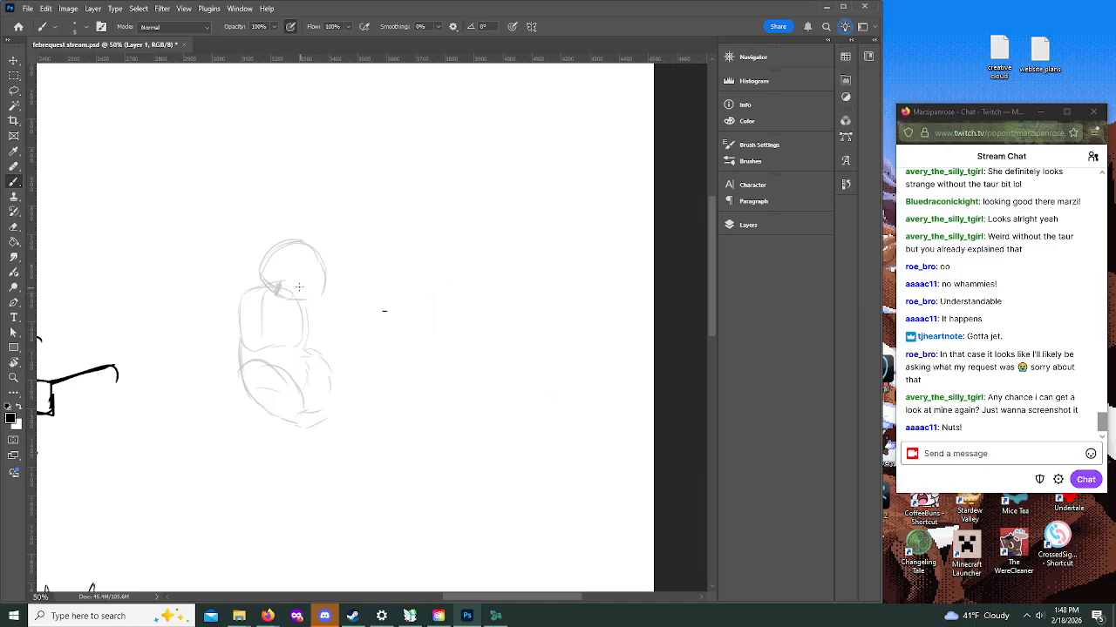
drag(303, 284, 302, 286)
Step: Add pointed ears, feet and long tail guide lines to the seated raccoon at 66.67% zoom
click(13, 376)
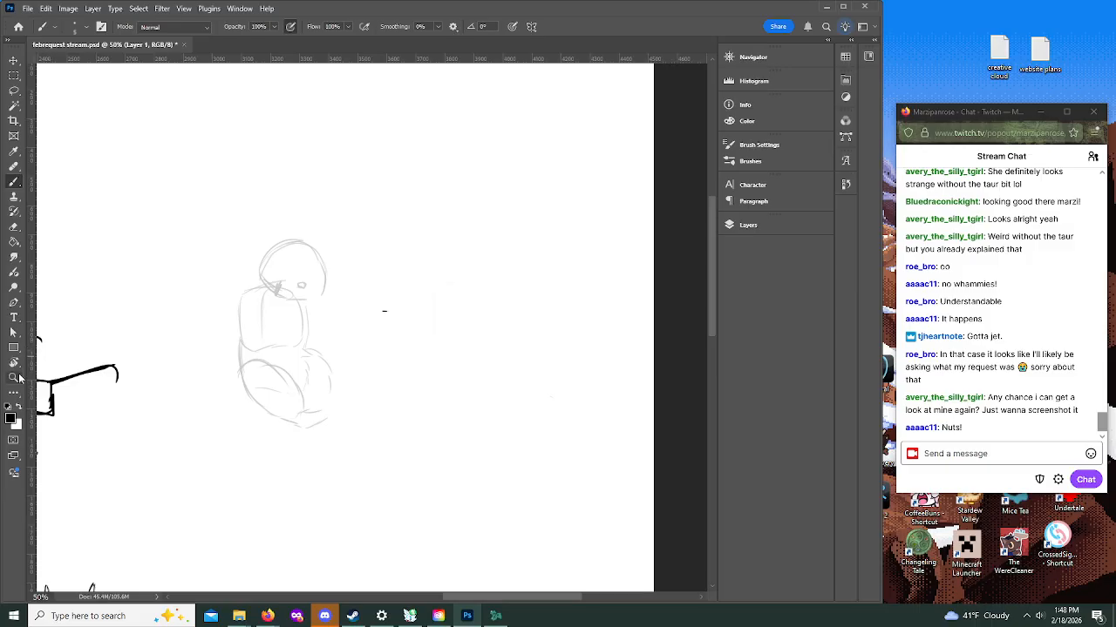
click(291, 237)
click(14, 181)
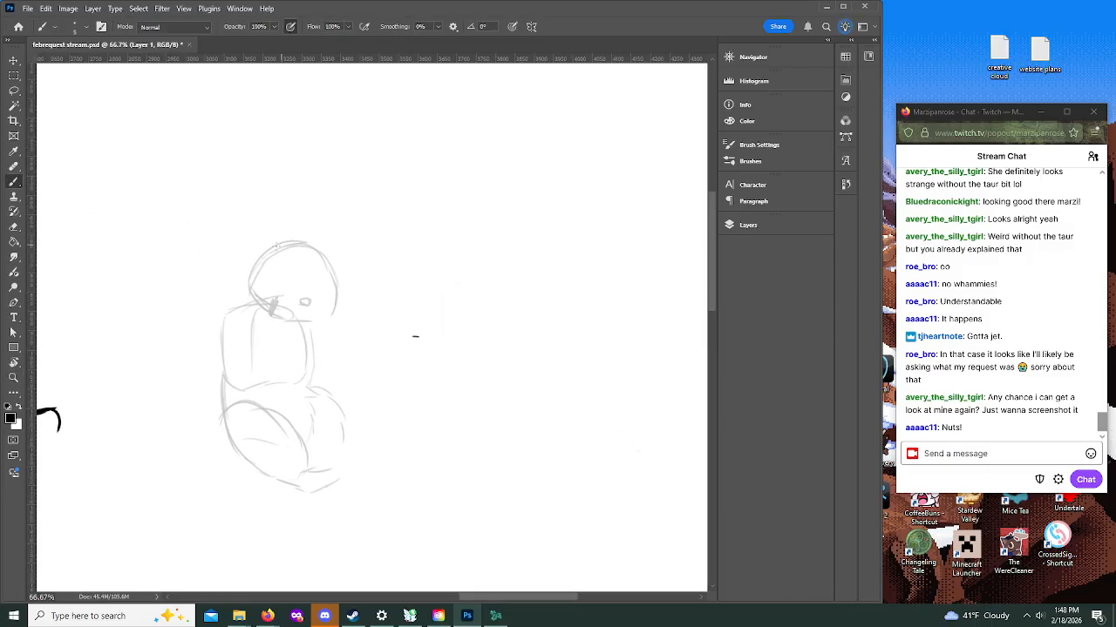
mouse_move(284, 246)
mouse_down()
mouse_move(256, 272)
mouse_move(261, 238)
mouse_move(344, 254)
mouse_up()
mouse_move(319, 454)
mouse_down()
mouse_move(365, 454)
mouse_move(342, 451)
mouse_move(342, 439)
mouse_move(383, 450)
mouse_up()
mouse_move(343, 441)
mouse_down()
mouse_move(359, 443)
mouse_move(339, 403)
mouse_up()
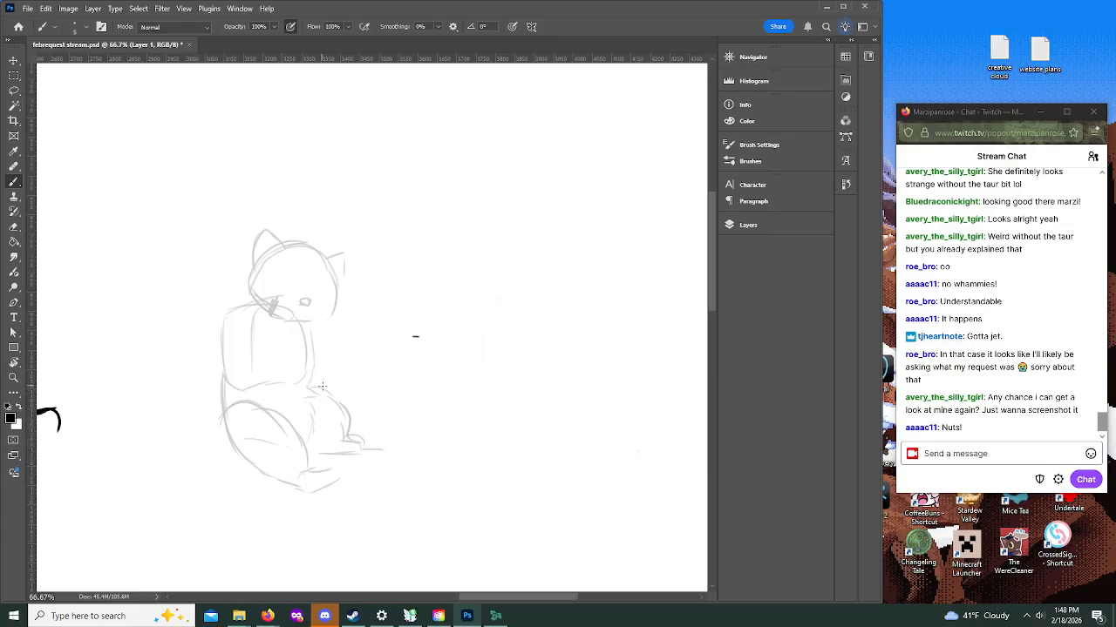
mouse_move(222, 331)
mouse_down()
mouse_move(244, 445)
mouse_move(225, 380)
mouse_move(247, 440)
mouse_move(258, 386)
mouse_move(234, 409)
mouse_move(285, 425)
mouse_move(310, 463)
mouse_move(256, 470)
mouse_move(340, 497)
mouse_move(335, 481)
mouse_move(314, 490)
mouse_move(341, 474)
mouse_move(314, 471)
mouse_move(337, 460)
mouse_move(352, 469)
mouse_move(319, 462)
mouse_move(360, 472)
mouse_up()
drag(426, 449, 475, 433)
drag(349, 408, 422, 401)
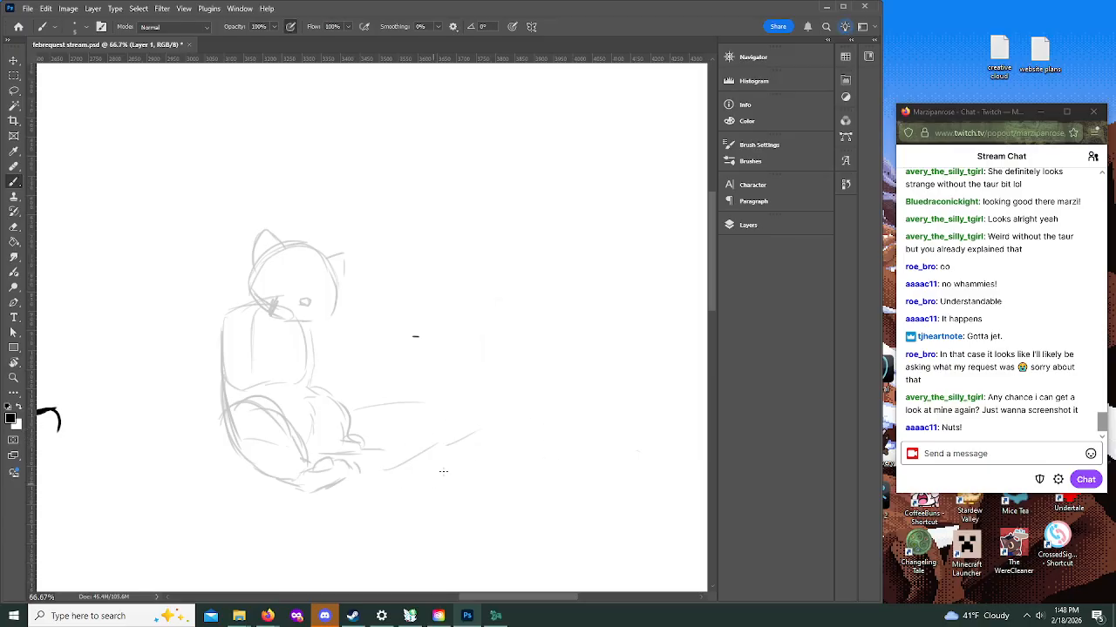
Step: Sketch the raccoon's shoulder and a forearm with a paw reaching forward in front of the torso
drag(223, 339, 250, 305)
drag(317, 338, 346, 370)
mouse_move(321, 377)
mouse_down()
mouse_move(383, 361)
mouse_move(368, 354)
mouse_move(334, 382)
mouse_up()
drag(342, 376, 352, 397)
drag(320, 324, 353, 366)
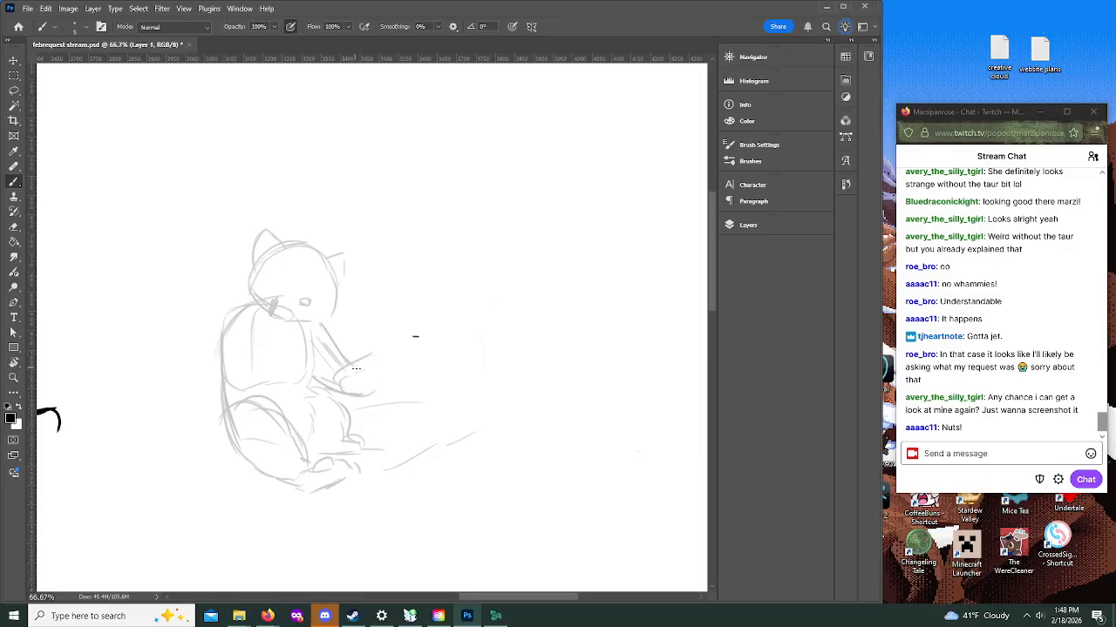
Step: Undo the last two arm strokes and sketch the raccoon's arms and paws holding a box in front of its body
key(ctrl+z)
key(ctrl+z)
drag(225, 345, 272, 394)
mouse_move(275, 352)
mouse_down()
mouse_move(278, 391)
mouse_move(292, 404)
mouse_move(305, 401)
mouse_move(301, 366)
mouse_move(304, 392)
mouse_move(285, 366)
mouse_move(335, 359)
mouse_move(337, 391)
mouse_up()
drag(277, 359, 330, 358)
mouse_move(224, 340)
mouse_down()
mouse_move(266, 389)
mouse_move(286, 378)
mouse_move(266, 380)
mouse_move(275, 366)
mouse_move(289, 387)
mouse_move(263, 389)
mouse_move(235, 362)
mouse_move(231, 376)
mouse_move(268, 389)
mouse_move(221, 376)
mouse_move(231, 322)
mouse_move(220, 341)
mouse_move(222, 375)
mouse_move(238, 315)
mouse_move(253, 364)
mouse_up()
drag(347, 364, 348, 384)
Step: Erase the raccoon's rough head and ears and start a new curved head outline above the shoulder
mouse_move(267, 240)
mouse_down()
mouse_move(268, 303)
mouse_move(293, 317)
mouse_move(356, 267)
mouse_up()
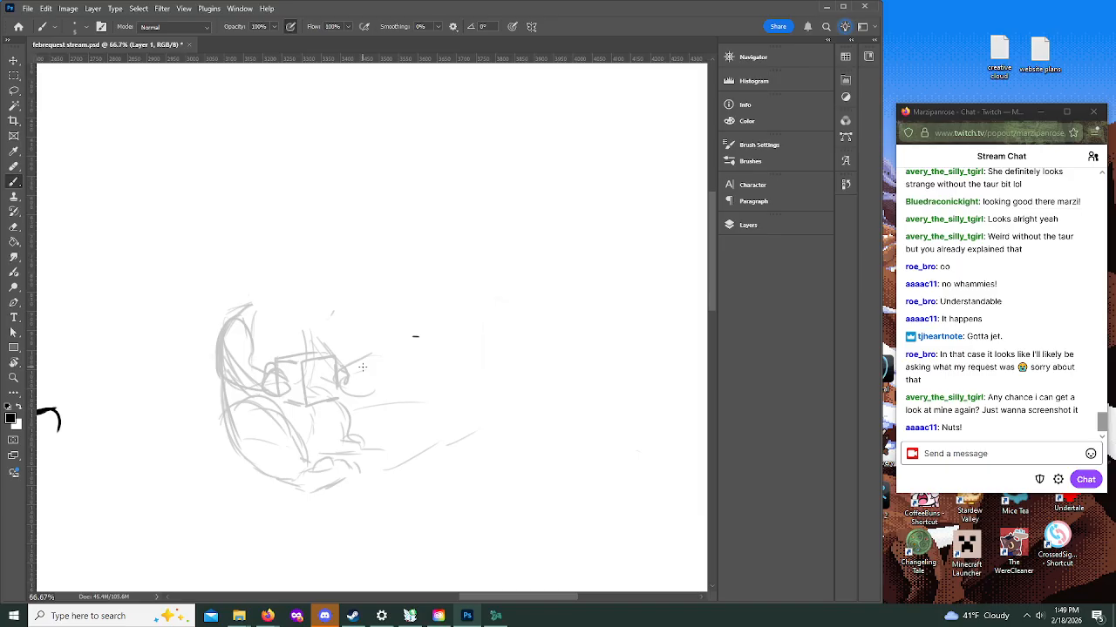
drag(239, 301, 258, 255)
Step: Compare the new raccoon rough with the finished sketches, examining the winged dragon and seated mouse figures at 50% zoom
click(14, 377)
click(90, 26)
click(221, 259)
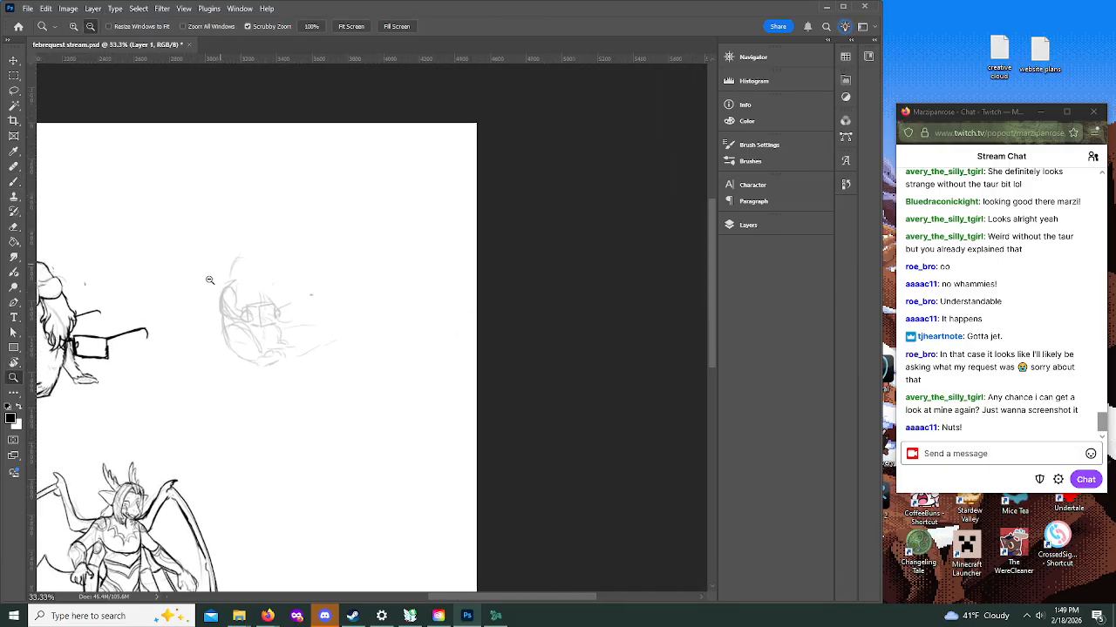
click(216, 272)
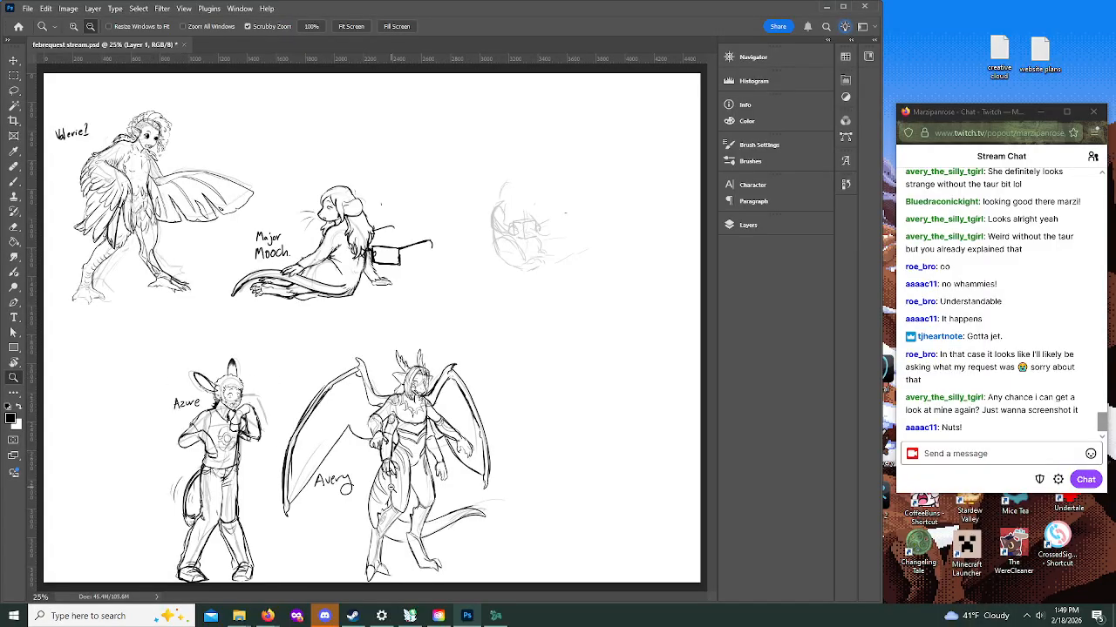
click(391, 487)
click(74, 26)
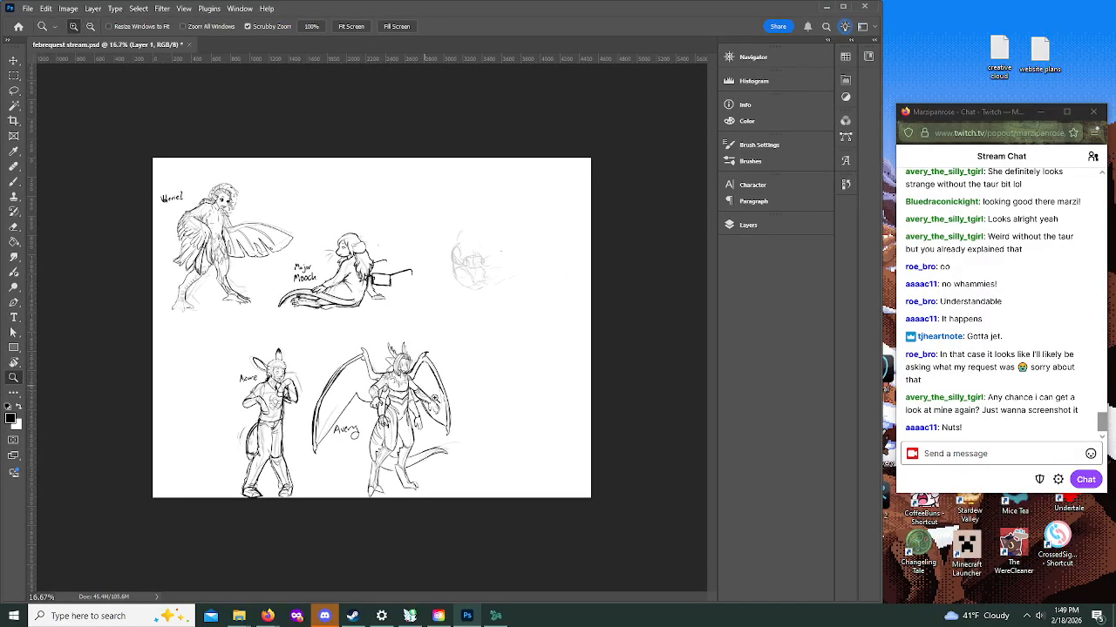
click(434, 400)
click(464, 457)
click(519, 508)
scroll(486, 405, down, 1)
scroll(487, 404, down, 2)
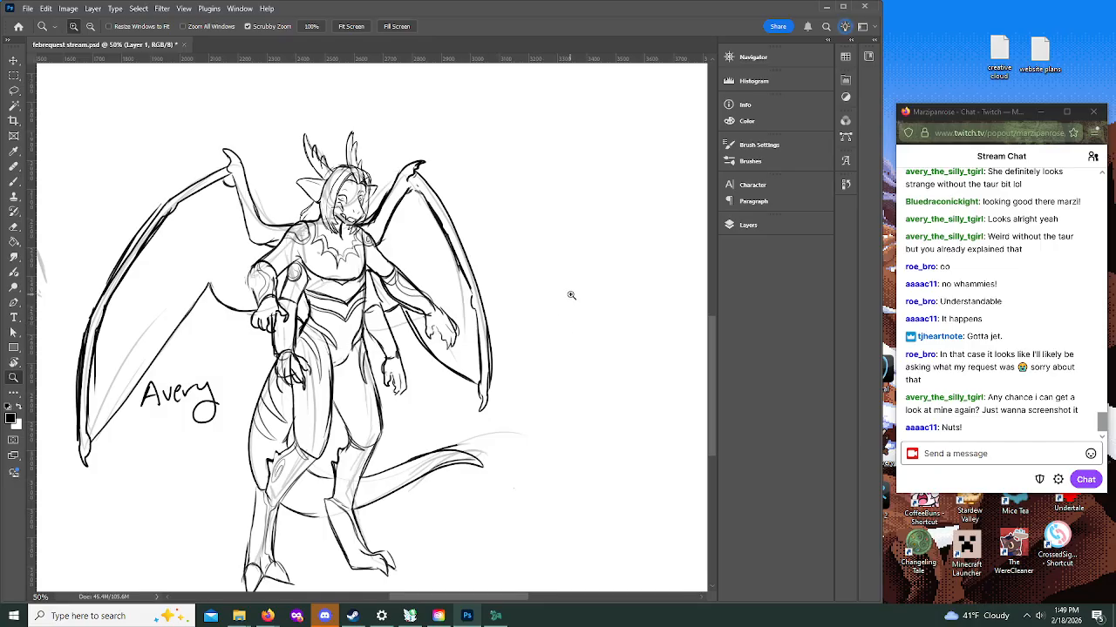
scroll(570, 295, up, 10)
scroll(598, 292, up, 4)
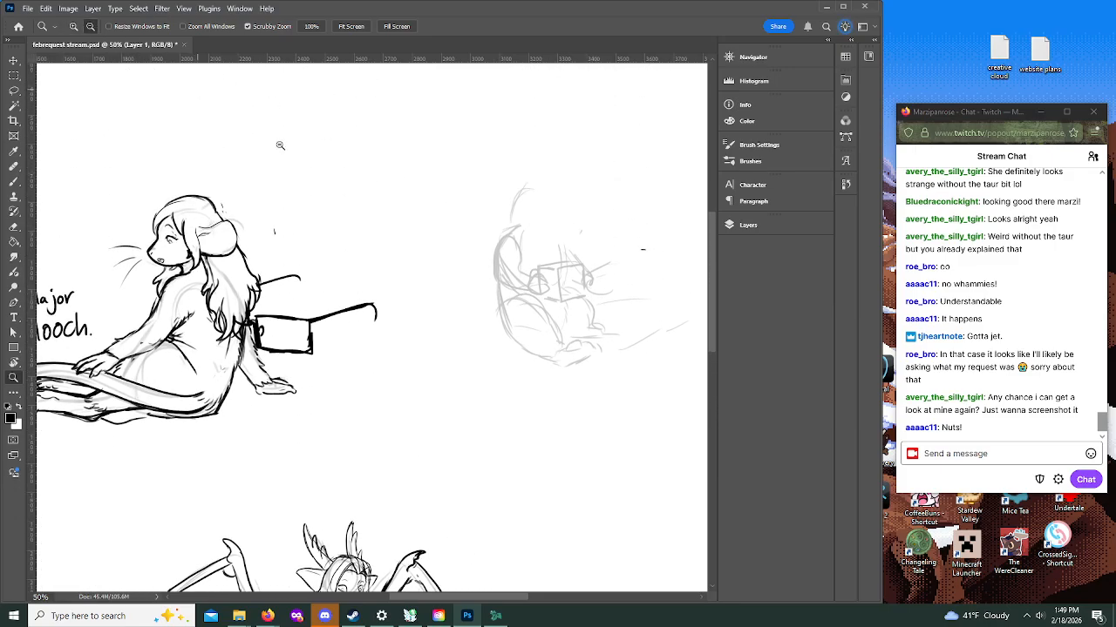
Step: Sketch the upper edge of the raccoon's tail and a round foot at the end of its far leg
click(617, 279)
click(74, 27)
click(645, 289)
click(642, 296)
drag(449, 598, 492, 593)
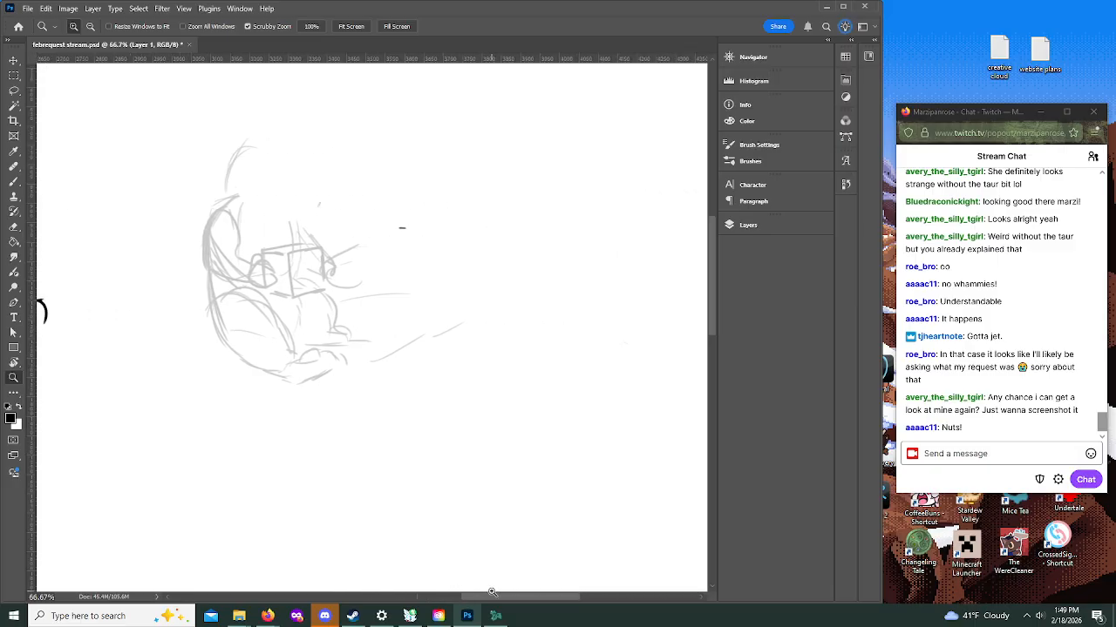
click(293, 361)
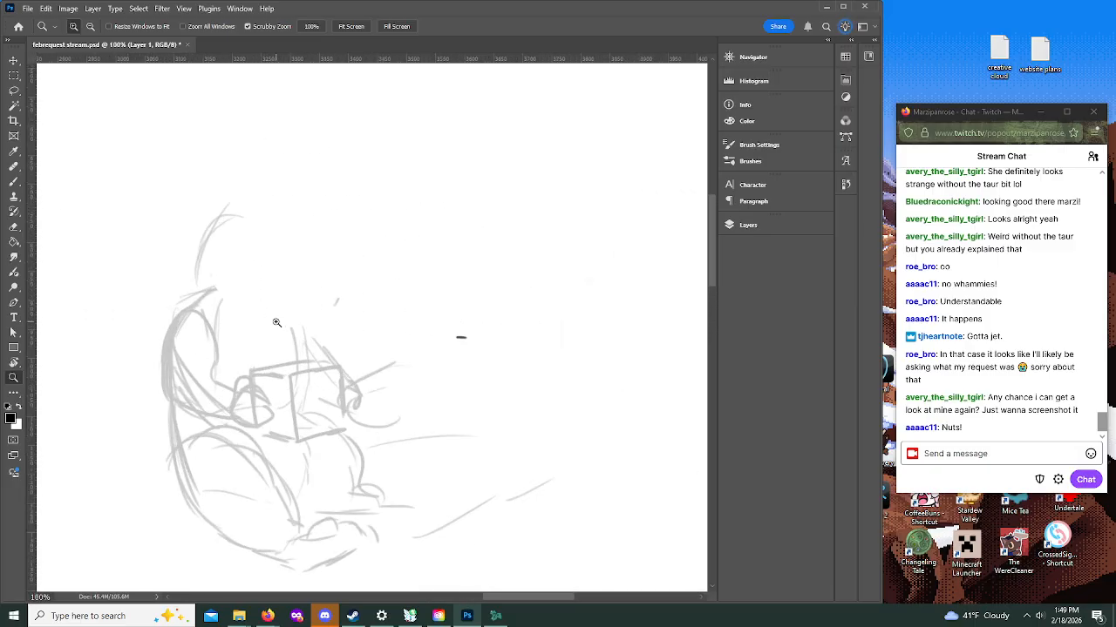
click(14, 181)
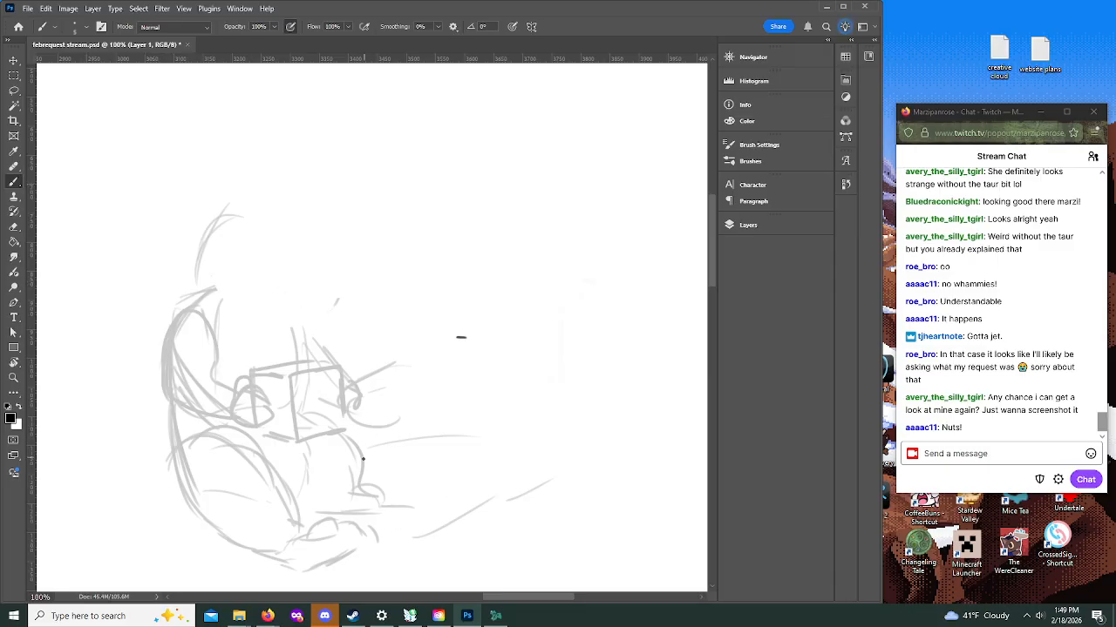
drag(386, 483, 568, 453)
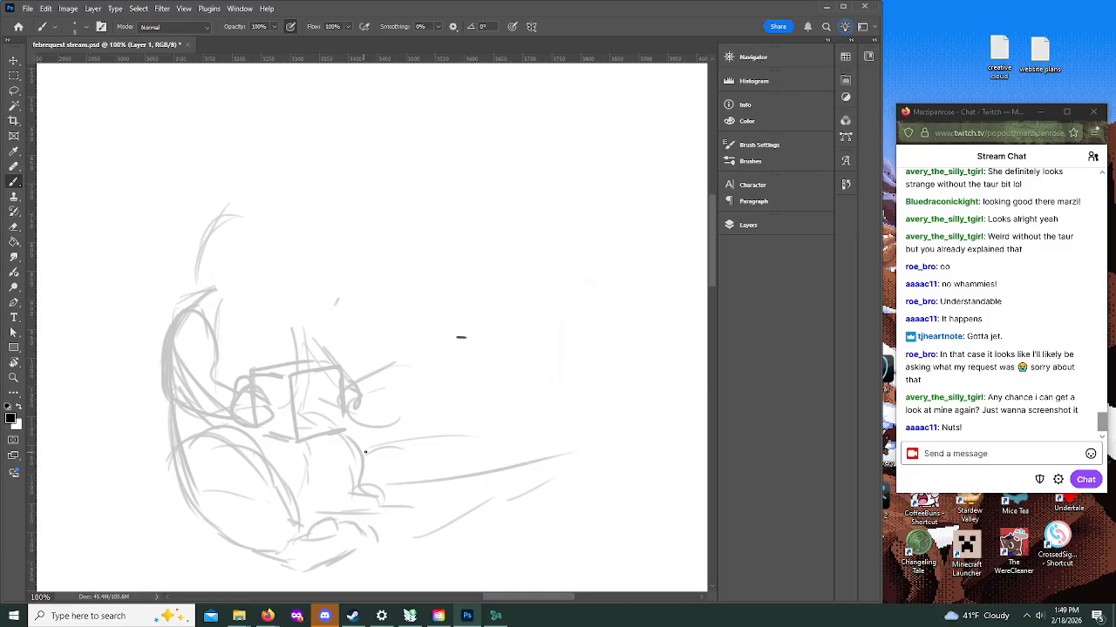
mouse_move(382, 529)
mouse_down()
mouse_move(421, 501)
mouse_move(400, 517)
mouse_move(381, 499)
mouse_move(374, 514)
mouse_move(383, 499)
mouse_move(389, 530)
mouse_move(419, 495)
mouse_move(376, 503)
mouse_move(404, 489)
mouse_move(416, 513)
mouse_up()
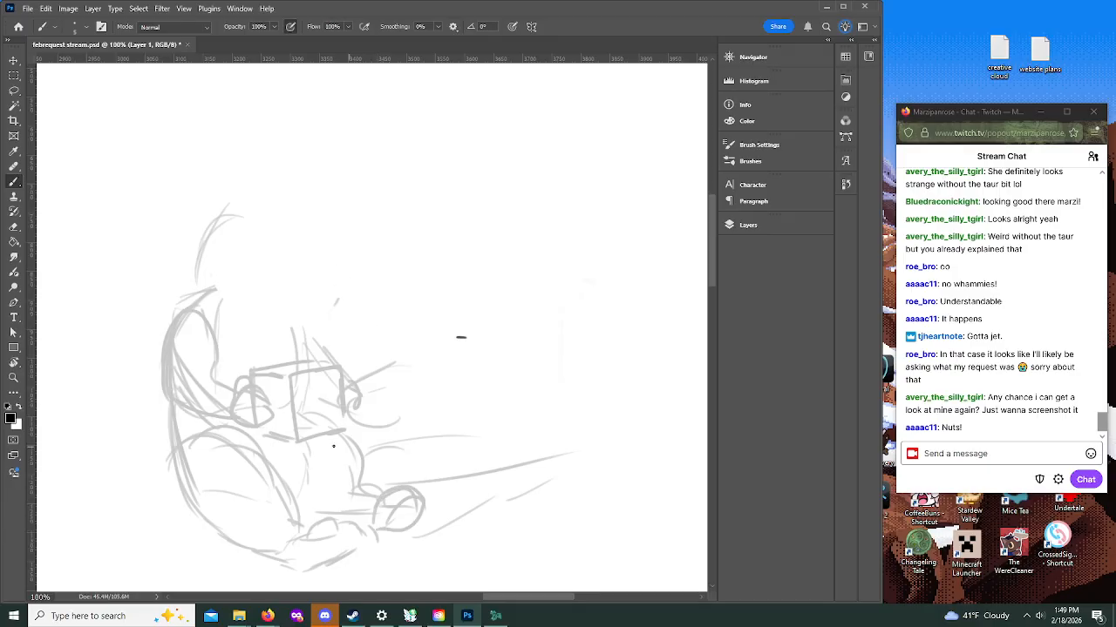
Step: Reinforce the raccoon's back outline, sketch the tail's lower edge and fill the tail with zigzag fur strokes
mouse_move(165, 399)
mouse_down()
mouse_move(180, 490)
mouse_move(218, 535)
mouse_move(263, 546)
mouse_up()
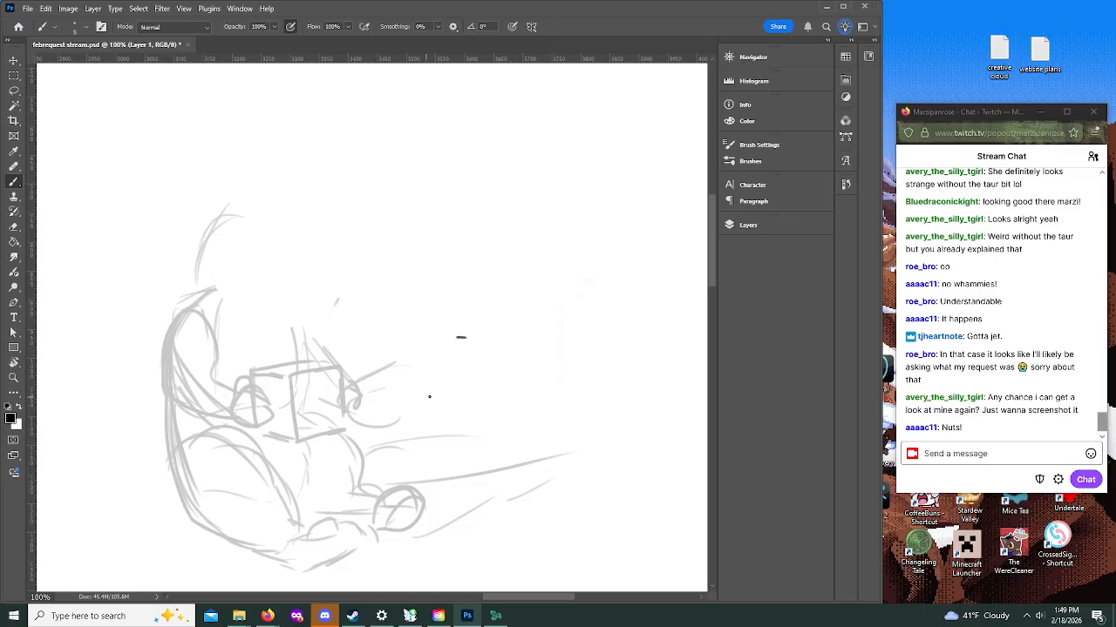
drag(300, 499, 335, 493)
mouse_move(371, 562)
mouse_down()
mouse_move(493, 541)
mouse_move(518, 523)
mouse_up()
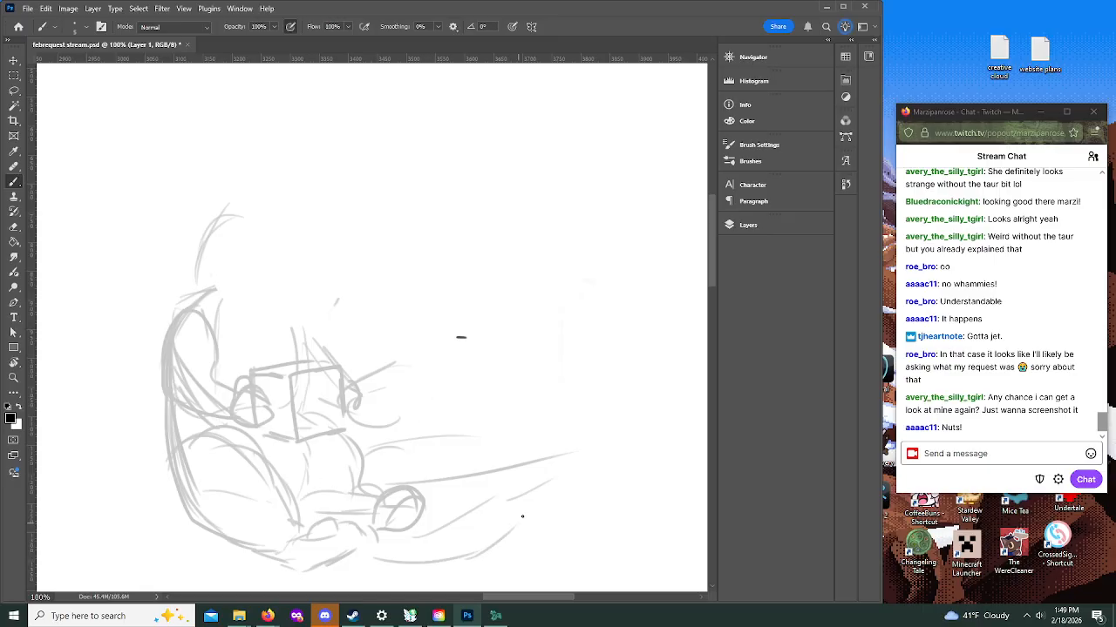
drag(429, 491, 550, 466)
mouse_move(441, 488)
mouse_down()
mouse_move(461, 510)
mouse_move(490, 540)
mouse_up()
drag(478, 477, 540, 514)
drag(364, 553, 478, 549)
mouse_move(321, 509)
mouse_down()
mouse_move(393, 509)
mouse_move(453, 492)
mouse_move(402, 513)
mouse_move(415, 554)
mouse_up()
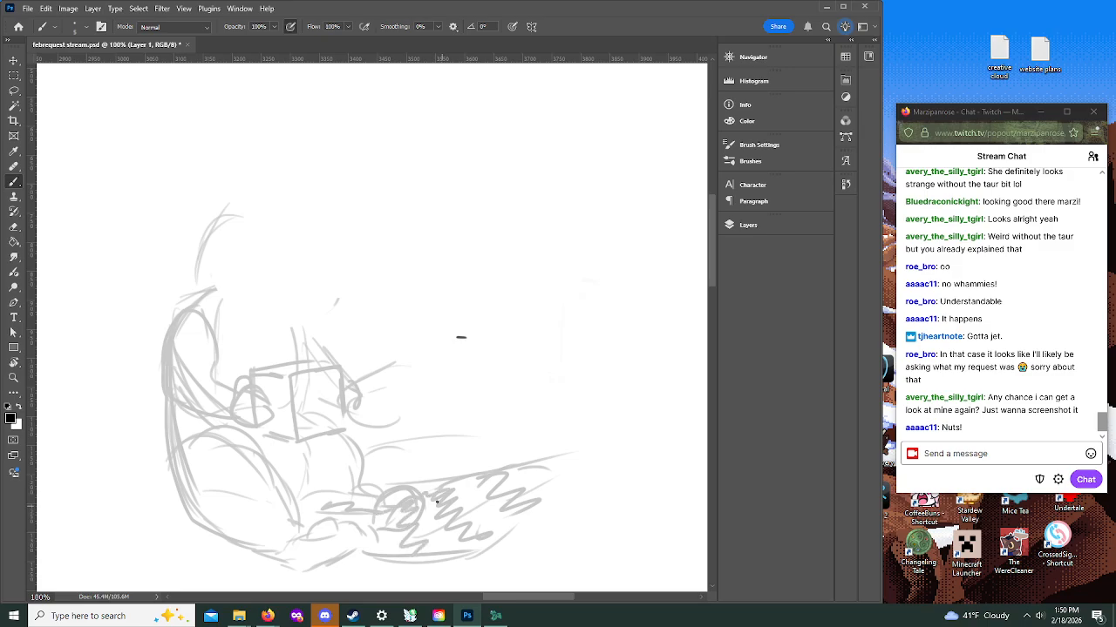
Step: Darken the paws on the box and sketch a domed head outline with a small nose and mouth
drag(350, 389, 358, 400)
mouse_move(255, 399)
mouse_down()
mouse_move(261, 424)
mouse_move(281, 402)
mouse_move(258, 427)
mouse_up()
drag(279, 292, 282, 319)
drag(217, 293, 194, 309)
drag(218, 243, 218, 264)
drag(234, 196, 203, 289)
mouse_move(215, 292)
mouse_down()
mouse_move(284, 299)
mouse_move(327, 258)
mouse_move(295, 200)
mouse_up()
mouse_move(209, 221)
mouse_down()
mouse_move(246, 195)
mouse_move(292, 213)
mouse_up()
mouse_move(284, 268)
mouse_down()
mouse_move(301, 266)
mouse_move(291, 294)
mouse_move(299, 288)
mouse_up()
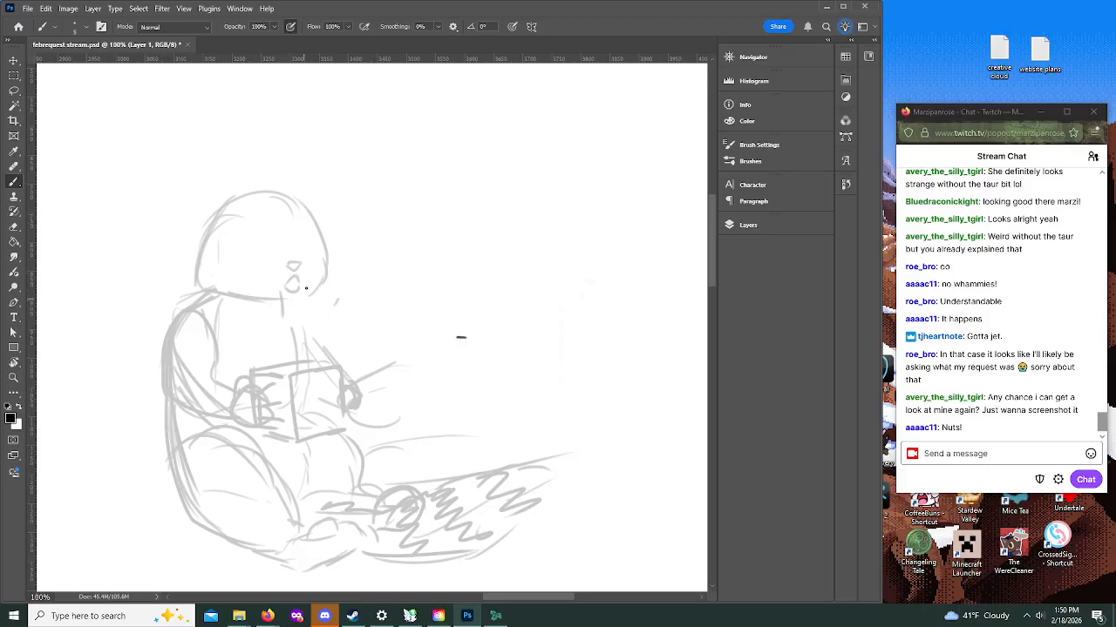
Step: Replace the rough muzzle with a lower nose, mouth and chin line, and sketch two eyes and rounded ears
mouse_move(233, 250)
mouse_down()
mouse_move(250, 233)
mouse_move(256, 250)
mouse_up()
key(ctrl+z)
mouse_move(295, 290)
mouse_down()
mouse_move(299, 269)
mouse_move(259, 239)
mouse_move(285, 312)
mouse_up()
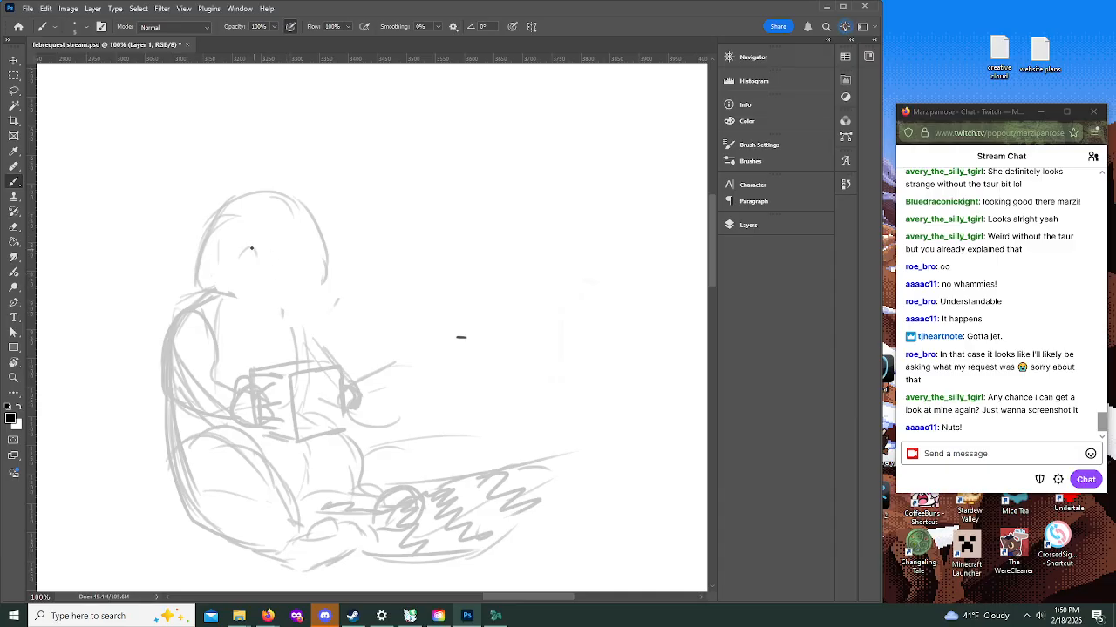
mouse_move(242, 259)
mouse_down()
mouse_move(256, 259)
mouse_move(280, 291)
mouse_move(292, 285)
mouse_move(285, 294)
mouse_move(300, 261)
mouse_up()
drag(279, 308, 278, 312)
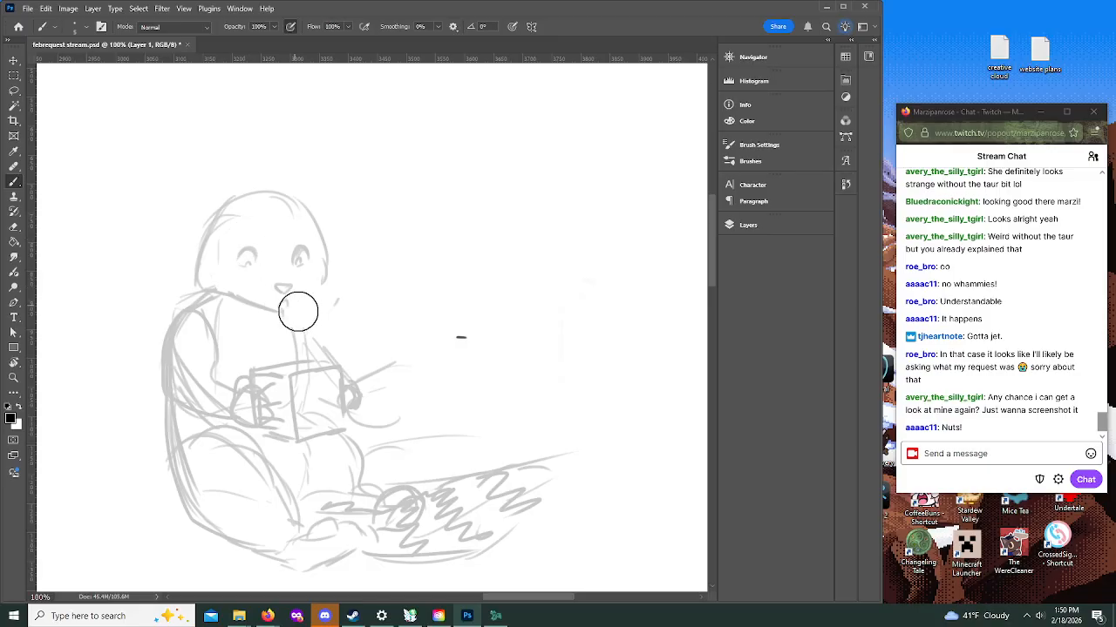
drag(275, 312, 293, 314)
drag(197, 242, 216, 203)
drag(312, 206, 332, 230)
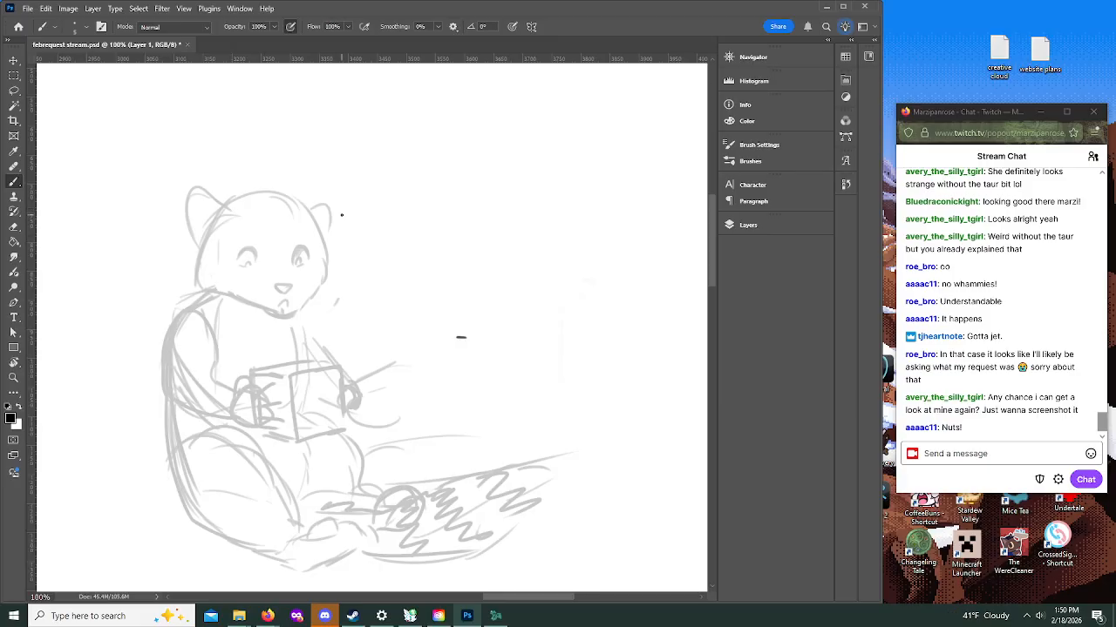
Step: On Layer 2, ink the raccoon's near eye, brow and muzzle markings, nose, mouth, jawline and jagged cheek fur
click(739, 228)
click(636, 291)
click(696, 220)
click(754, 232)
click(747, 228)
mouse_move(237, 261)
mouse_down()
mouse_move(258, 261)
mouse_move(255, 250)
mouse_move(236, 262)
mouse_move(252, 269)
mouse_move(260, 240)
mouse_up()
mouse_move(242, 246)
mouse_down()
mouse_move(222, 289)
mouse_move(266, 269)
mouse_move(255, 241)
mouse_move(267, 246)
mouse_up()
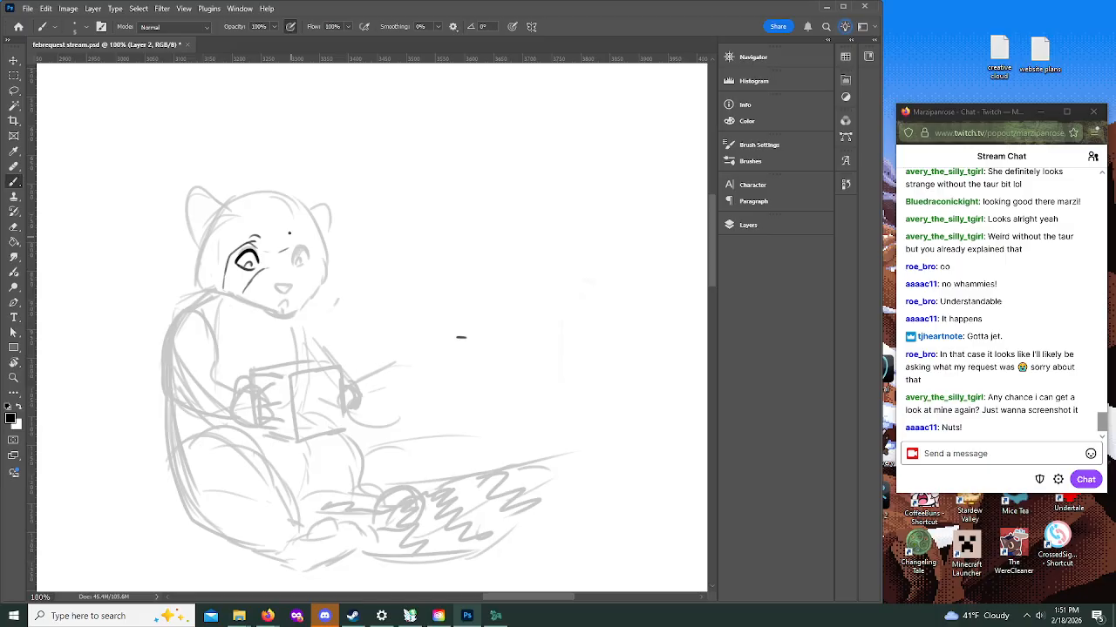
drag(277, 254, 303, 243)
mouse_move(277, 288)
mouse_down()
mouse_move(297, 285)
mouse_move(273, 307)
mouse_move(285, 301)
mouse_up()
mouse_move(211, 286)
mouse_down()
mouse_move(258, 297)
mouse_move(264, 306)
mouse_move(249, 301)
mouse_move(276, 317)
mouse_move(306, 298)
mouse_up()
Step: Erase the inked jawline and redraw it from the cheek fur to beneath the mouth
key(z)
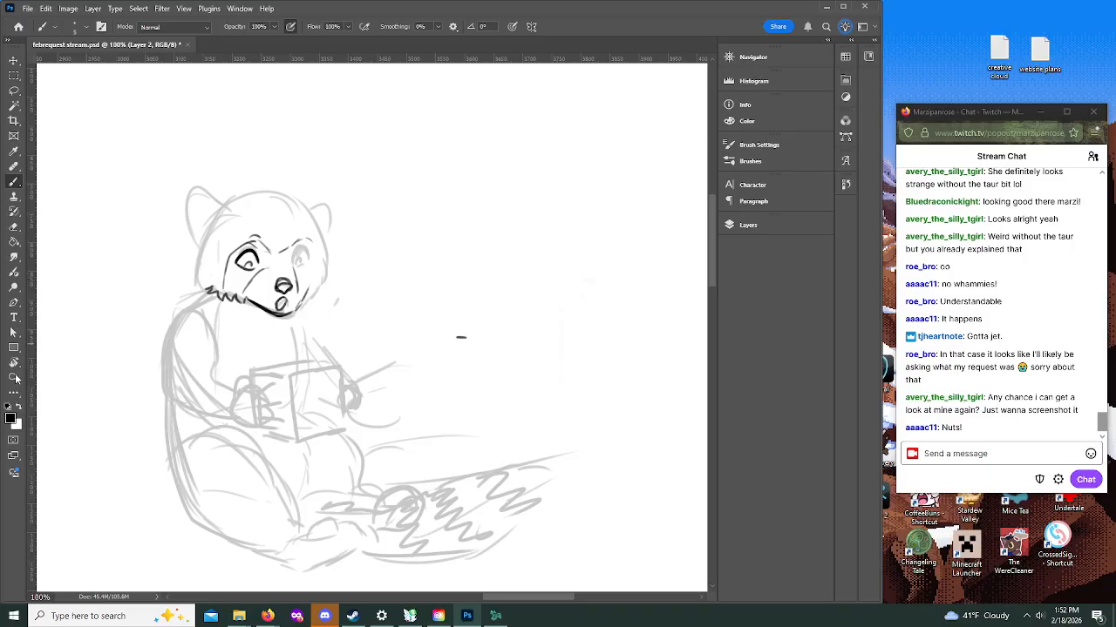
click(282, 233)
key(b)
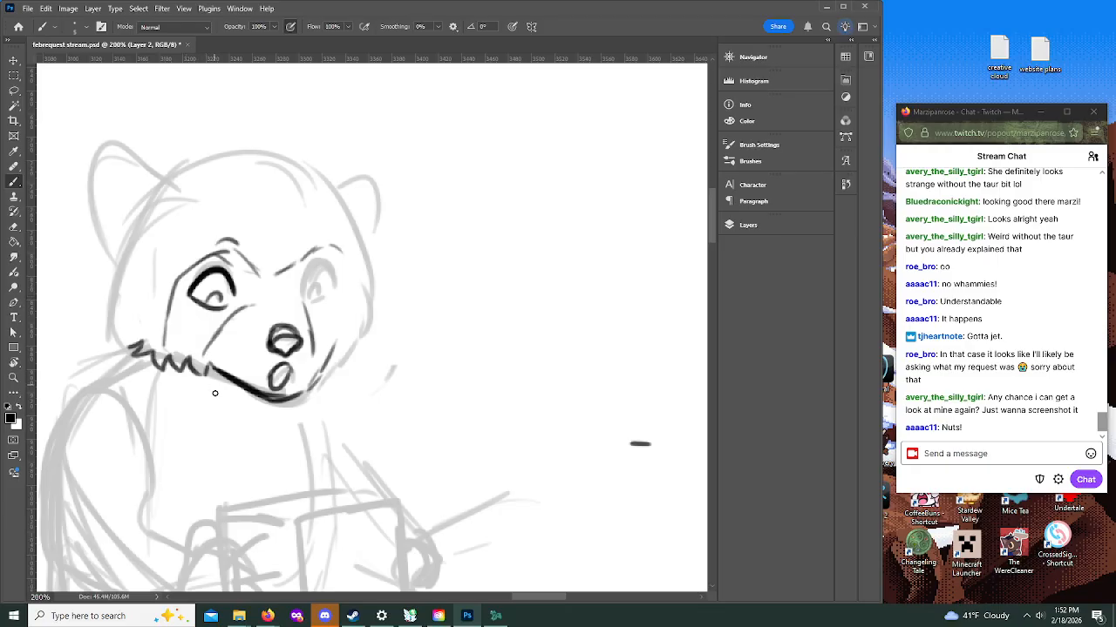
key(bracketright)
key(bracketright)
key(bracketright)
key(bracketright)
key(bracketright)
key(bracketleft)
key(bracketleft)
key(bracketleft)
key(bracketleft)
key(bracketleft)
key(bracketleft)
key(bracketleft)
key(bracketleft)
mouse_move(223, 363)
mouse_down()
mouse_move(290, 404)
mouse_move(347, 365)
mouse_up()
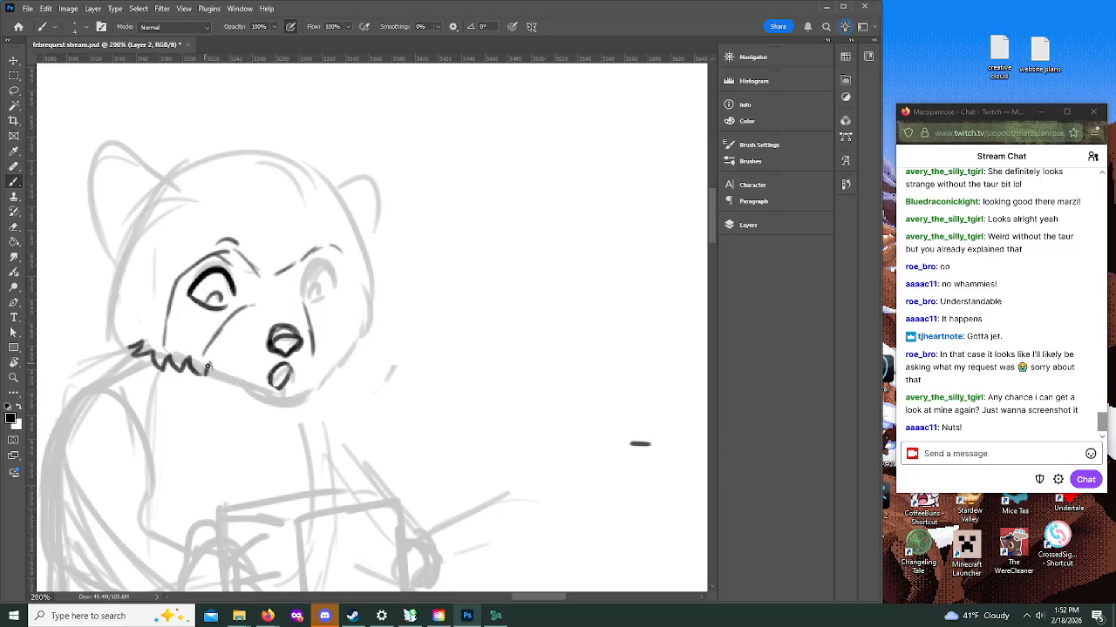
drag(206, 368, 261, 402)
mouse_move(216, 373)
mouse_down()
mouse_move(291, 397)
mouse_move(231, 387)
mouse_move(296, 392)
mouse_move(303, 380)
mouse_move(277, 388)
mouse_up()
drag(207, 372, 263, 405)
drag(210, 374, 248, 395)
mouse_move(205, 371)
mouse_down()
mouse_move(258, 397)
mouse_move(292, 393)
mouse_up()
Step: Ink the far side of the muzzle, the far eye, both mask brows and the short strokes above the nose
mouse_move(300, 275)
mouse_down()
mouse_move(289, 283)
mouse_move(314, 356)
mouse_up()
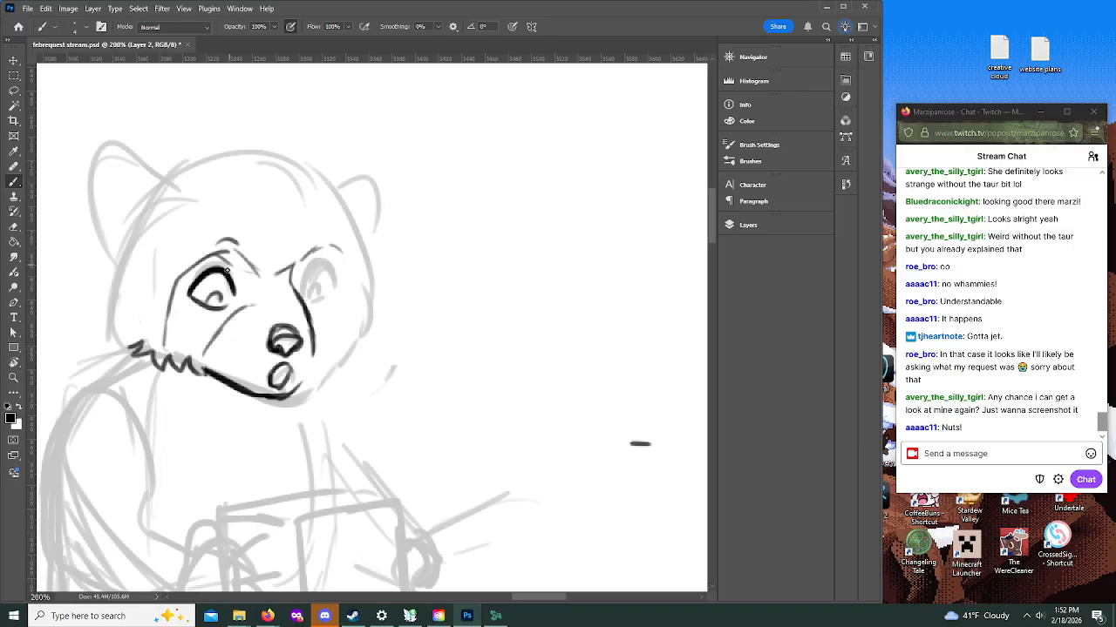
mouse_move(303, 284)
mouse_down()
mouse_move(323, 267)
mouse_move(302, 284)
mouse_move(315, 285)
mouse_up()
drag(203, 260, 229, 248)
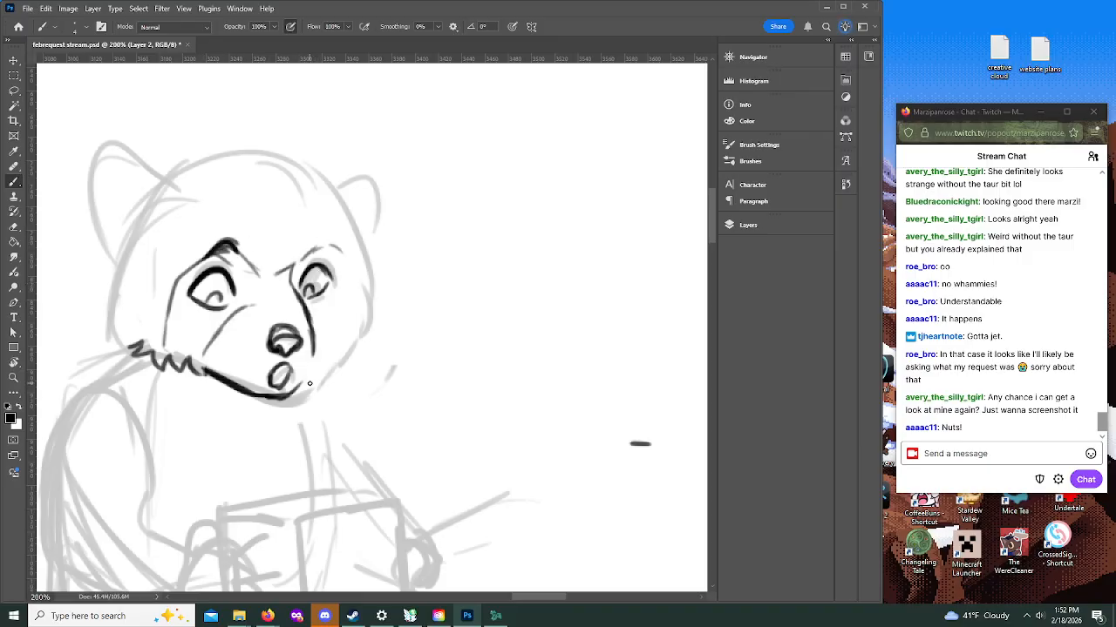
mouse_move(238, 257)
mouse_down()
mouse_move(271, 279)
mouse_move(296, 261)
mouse_up()
mouse_move(252, 301)
mouse_down()
mouse_move(291, 263)
mouse_move(322, 237)
mouse_move(297, 297)
mouse_move(281, 318)
mouse_move(272, 309)
mouse_move(284, 322)
mouse_move(281, 295)
mouse_move(295, 294)
mouse_move(298, 267)
mouse_move(312, 250)
mouse_move(349, 268)
mouse_up()
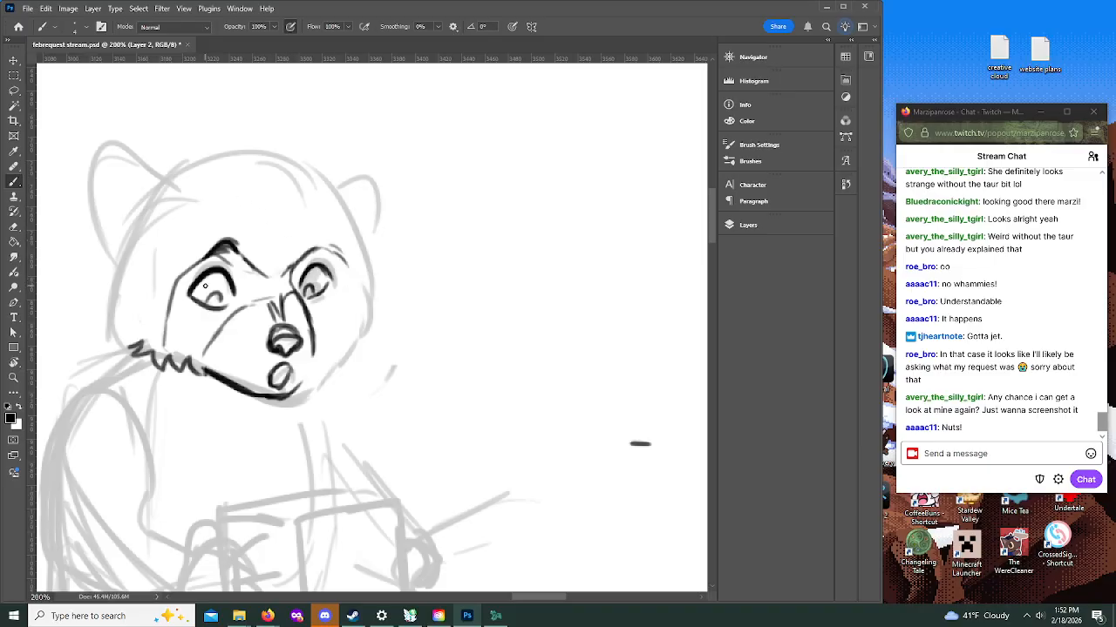
drag(222, 266, 229, 263)
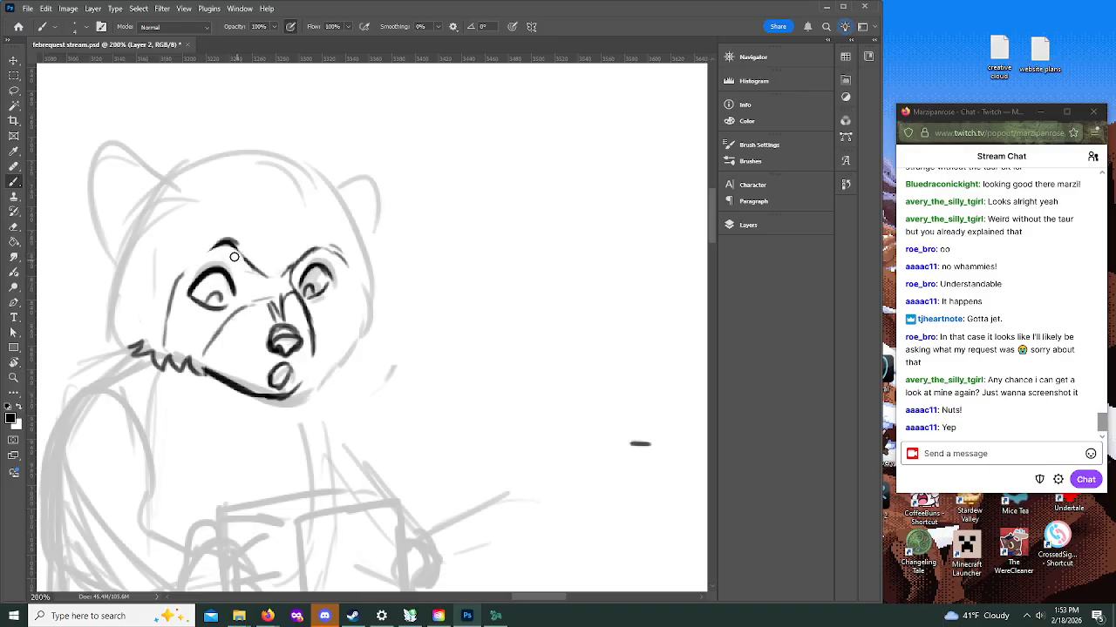
Step: Ink jagged fur along both cheeks, add the far mask edge and start shading the nose
mouse_move(213, 252)
mouse_down()
mouse_move(116, 272)
mouse_move(122, 280)
mouse_move(110, 273)
mouse_move(128, 280)
mouse_move(112, 294)
mouse_move(132, 307)
mouse_move(132, 340)
mouse_up()
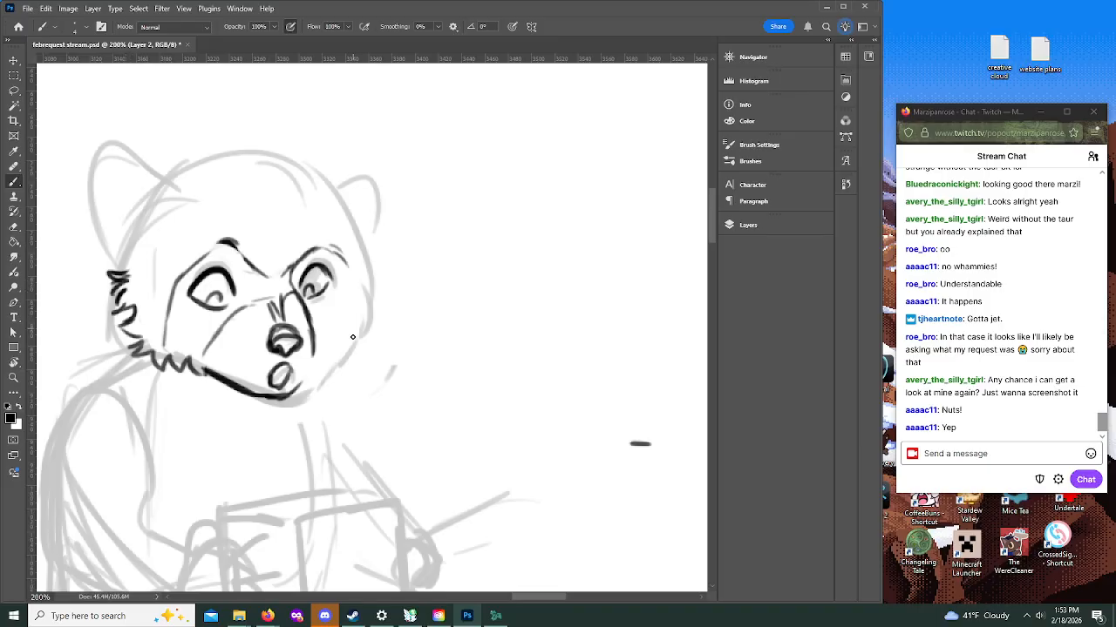
mouse_move(331, 365)
mouse_down()
mouse_move(370, 285)
mouse_move(359, 251)
mouse_up()
drag(312, 309, 330, 336)
drag(359, 260, 339, 307)
drag(272, 338, 297, 346)
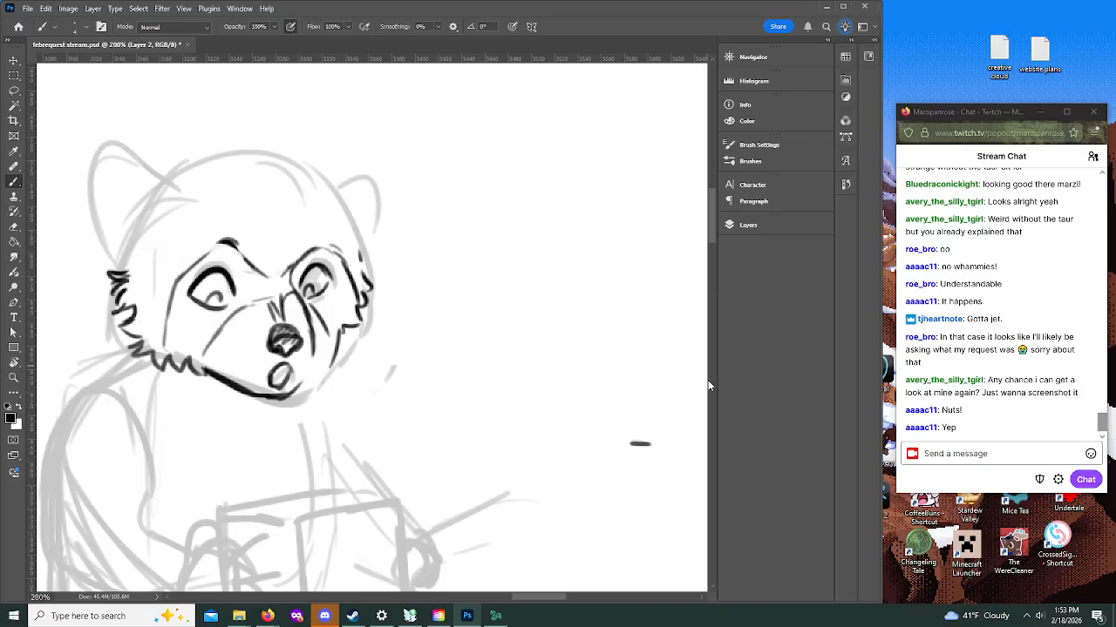
Step: Ink a swept hair tuft on the raccoon's forehead and the broken fur outline across the top of its head
mouse_move(712, 212)
mouse_down()
mouse_move(715, 194)
mouse_move(698, 195)
mouse_up()
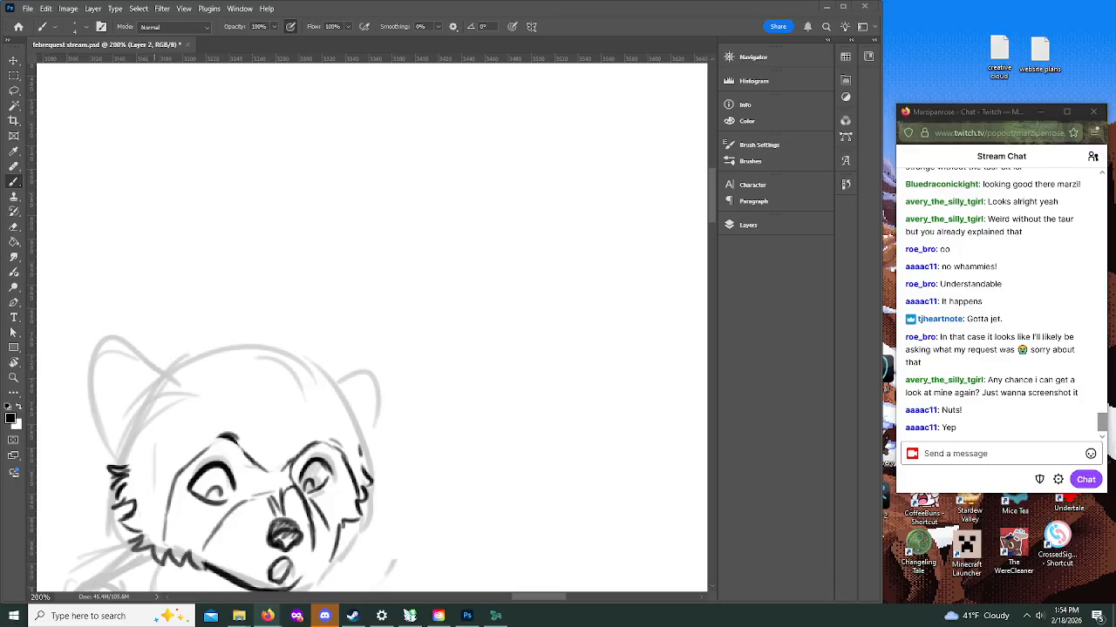
drag(711, 215, 712, 224)
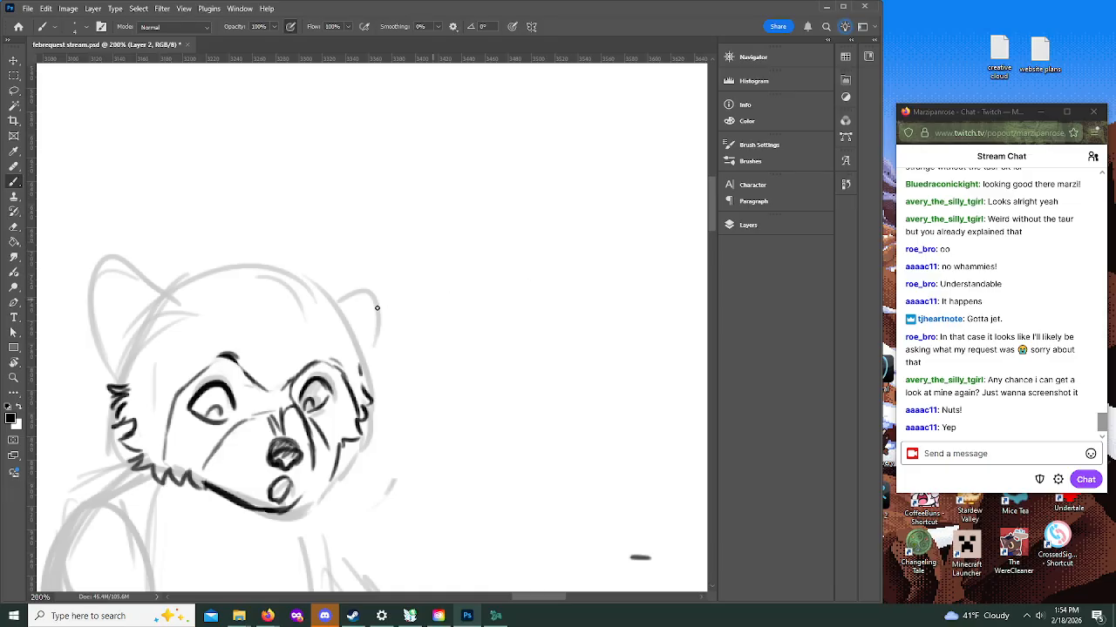
mouse_move(283, 307)
mouse_down()
mouse_move(238, 333)
mouse_move(195, 331)
mouse_move(240, 315)
mouse_up()
drag(193, 347, 263, 316)
mouse_move(229, 350)
mouse_down()
mouse_move(277, 320)
mouse_move(297, 274)
mouse_move(338, 298)
mouse_up()
mouse_move(293, 270)
mouse_down()
mouse_move(211, 262)
mouse_move(170, 273)
mouse_up()
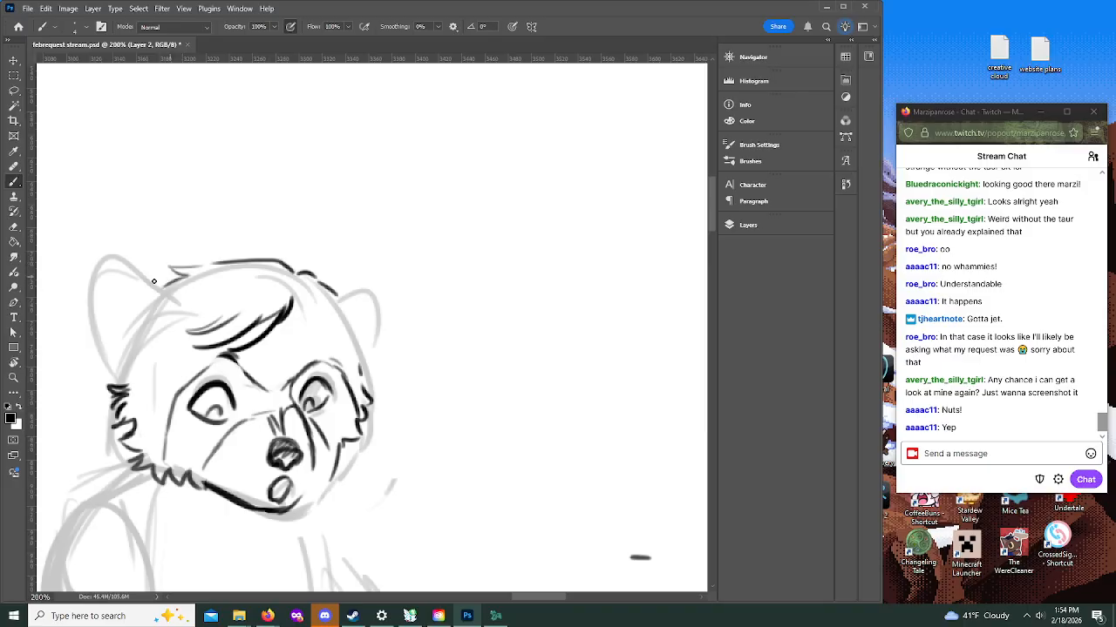
Step: Ink both ears with thick dark inner edges and add fur strokes down the sides of the head
mouse_move(129, 388)
mouse_down()
mouse_move(101, 362)
mouse_move(90, 296)
mouse_up()
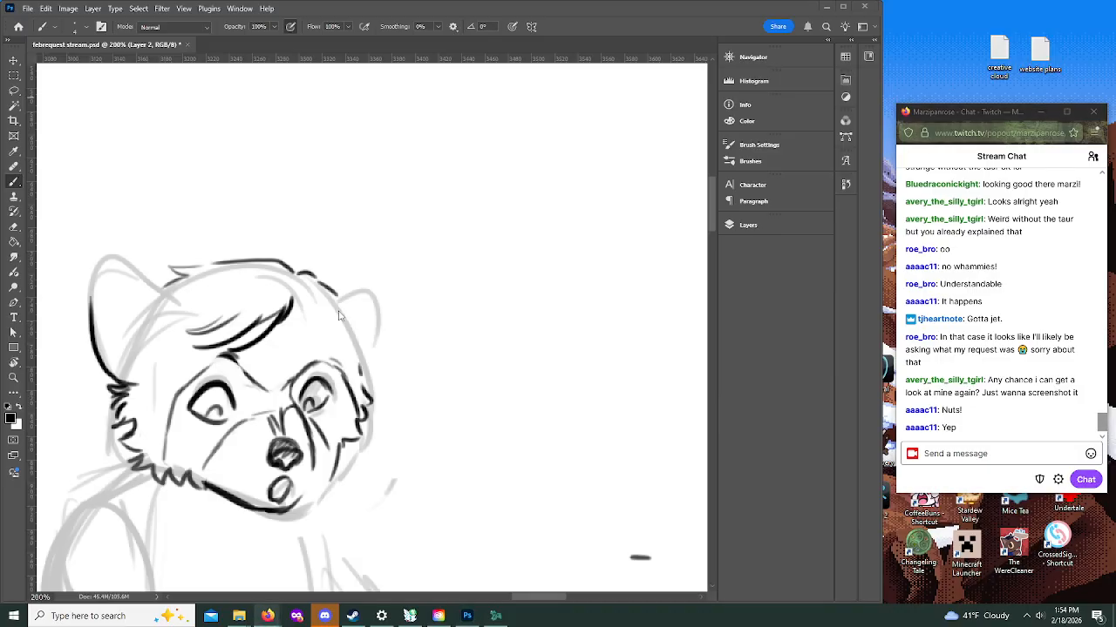
mouse_move(301, 296)
mouse_down()
mouse_move(349, 339)
mouse_move(360, 370)
mouse_up()
drag(336, 327, 360, 380)
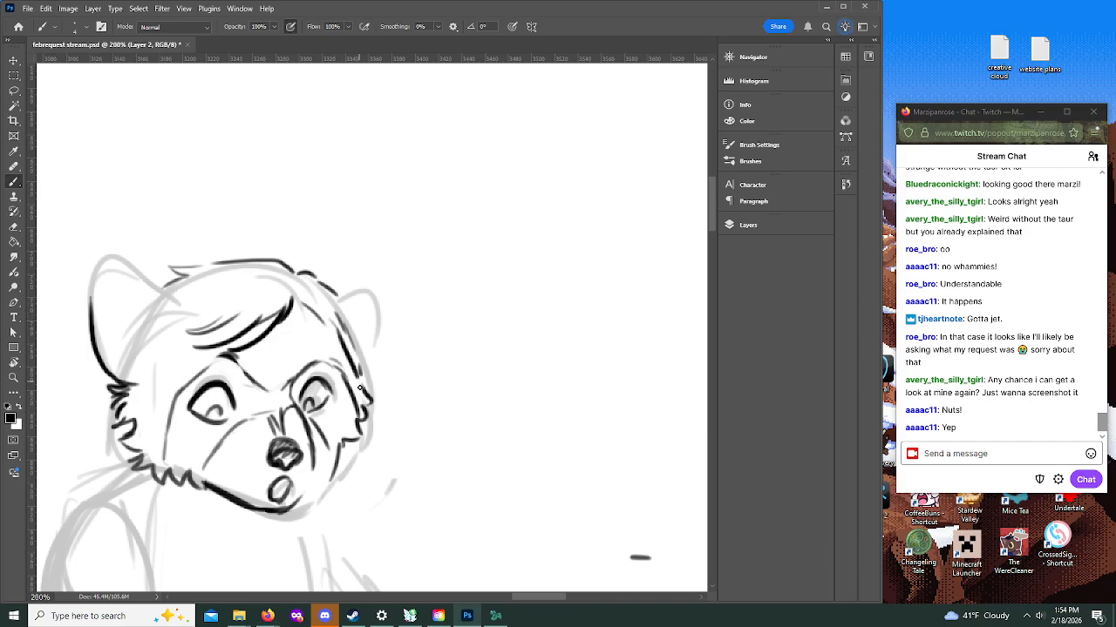
drag(342, 337, 361, 380)
mouse_move(333, 292)
mouse_down()
mouse_move(385, 283)
mouse_move(386, 311)
mouse_move(360, 371)
mouse_move(358, 336)
mouse_move(359, 374)
mouse_move(386, 282)
mouse_move(363, 285)
mouse_move(339, 320)
mouse_move(360, 279)
mouse_up()
mouse_move(109, 264)
mouse_down()
mouse_move(170, 322)
mouse_move(108, 258)
mouse_move(96, 302)
mouse_move(102, 265)
mouse_move(149, 300)
mouse_move(114, 265)
mouse_move(170, 303)
mouse_up()
mouse_move(145, 348)
mouse_down()
mouse_move(126, 359)
mouse_move(134, 376)
mouse_move(144, 307)
mouse_up()
drag(138, 373, 103, 365)
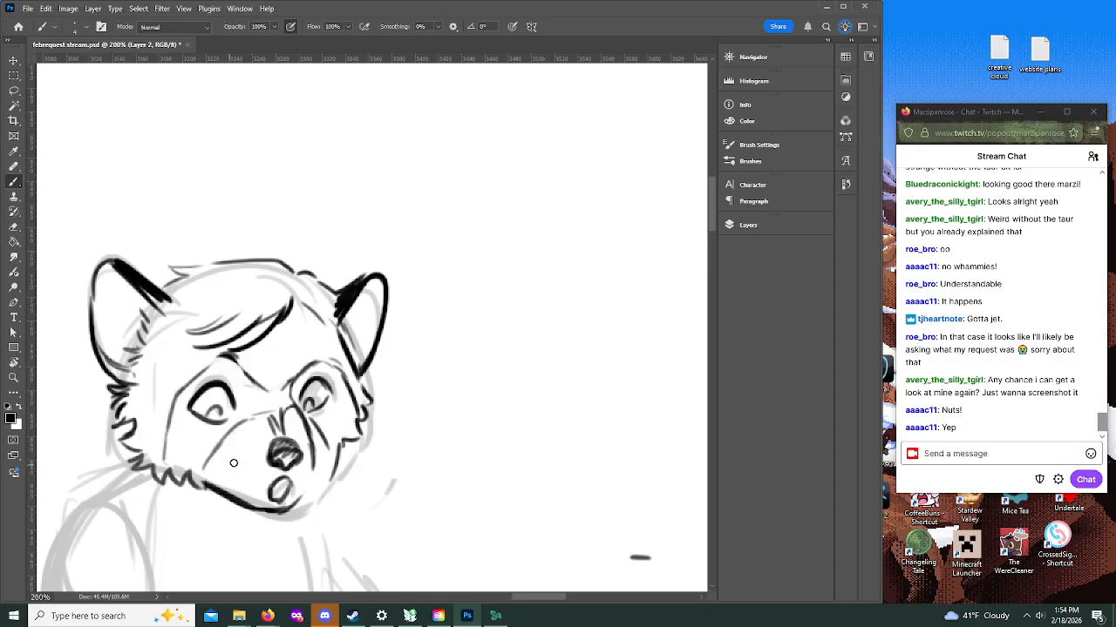
Step: Fill the nose solid black and complete the chin and far jaw contour up to the cheek fur
mouse_move(204, 481)
mouse_down()
mouse_move(251, 505)
mouse_move(302, 496)
mouse_move(238, 503)
mouse_up()
mouse_move(286, 430)
mouse_down()
mouse_move(273, 455)
mouse_move(295, 462)
mouse_move(286, 456)
mouse_up()
drag(239, 500, 281, 514)
mouse_move(313, 465)
mouse_down()
mouse_move(310, 491)
mouse_move(273, 511)
mouse_move(340, 444)
mouse_up()
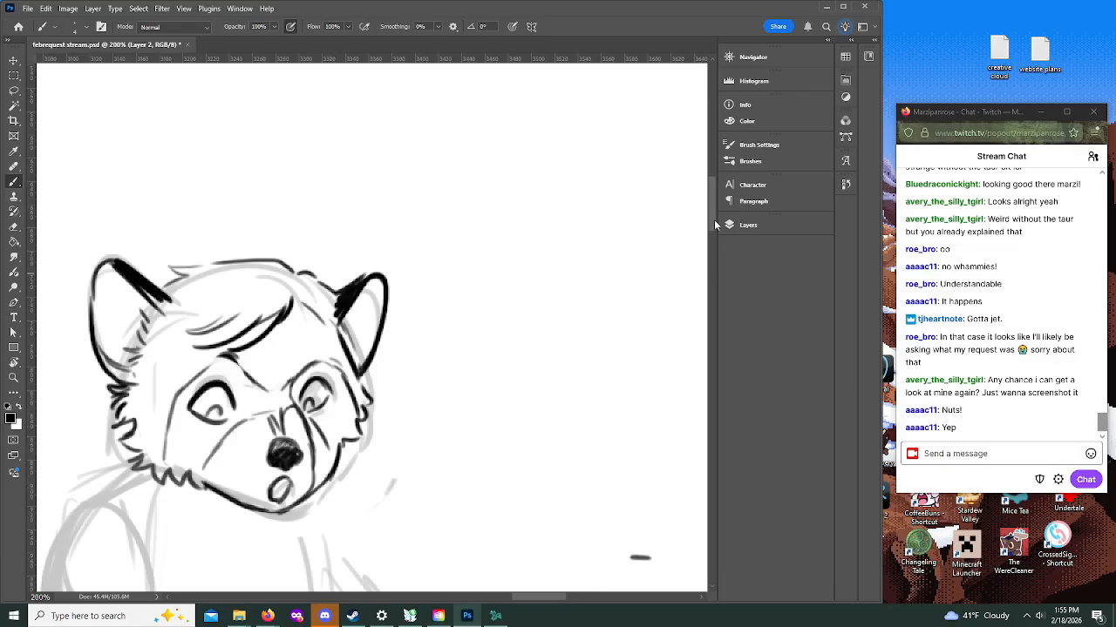
Step: Hatch diagonal shading into the raccoon's dark mask around both eyes and across the muzzle bridge
mouse_move(712, 223)
mouse_down()
mouse_move(711, 251)
mouse_move(711, 240)
mouse_up()
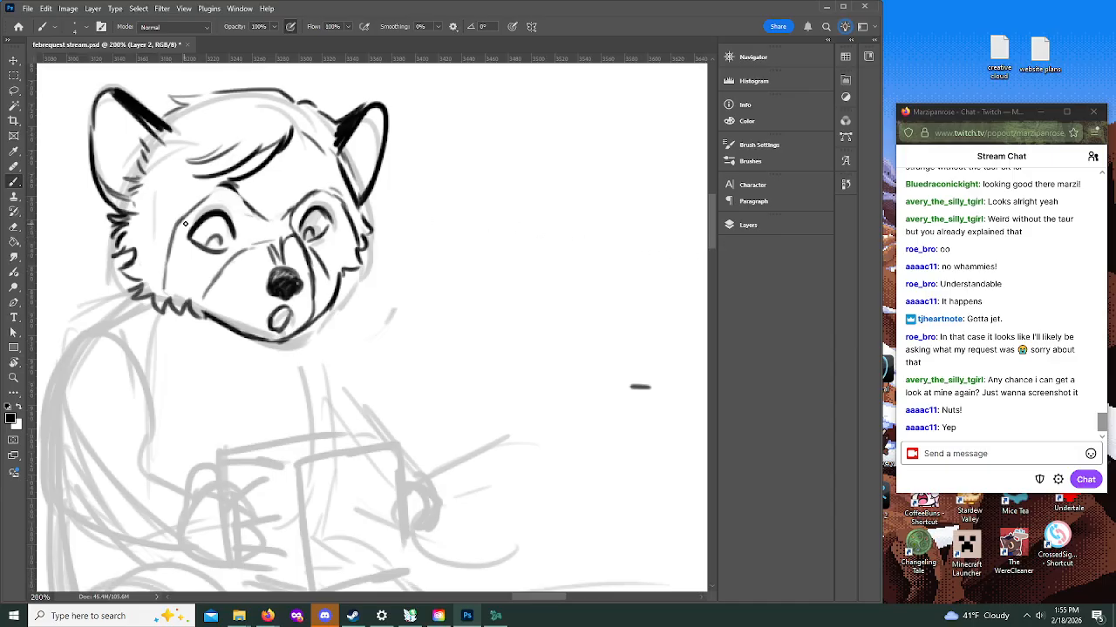
mouse_move(171, 238)
mouse_down()
mouse_move(193, 272)
mouse_move(215, 256)
mouse_move(203, 283)
mouse_move(215, 295)
mouse_up()
mouse_move(221, 196)
mouse_down()
mouse_move(244, 220)
mouse_move(244, 244)
mouse_move(266, 229)
mouse_move(276, 251)
mouse_move(307, 203)
mouse_move(329, 205)
mouse_move(345, 251)
mouse_move(331, 266)
mouse_move(344, 269)
mouse_up()
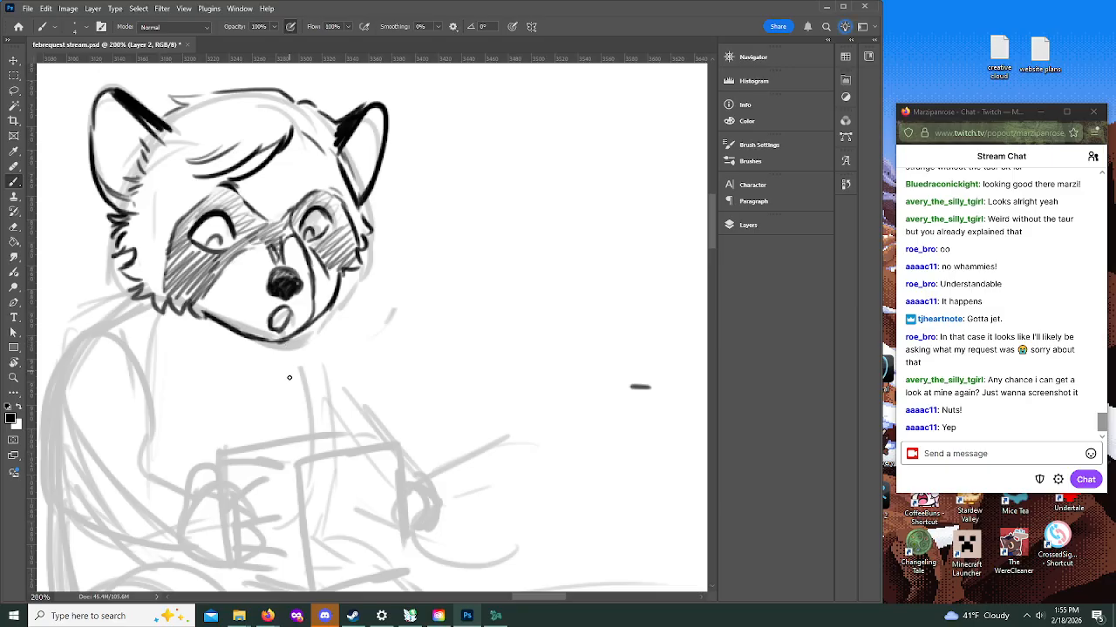
click(13, 377)
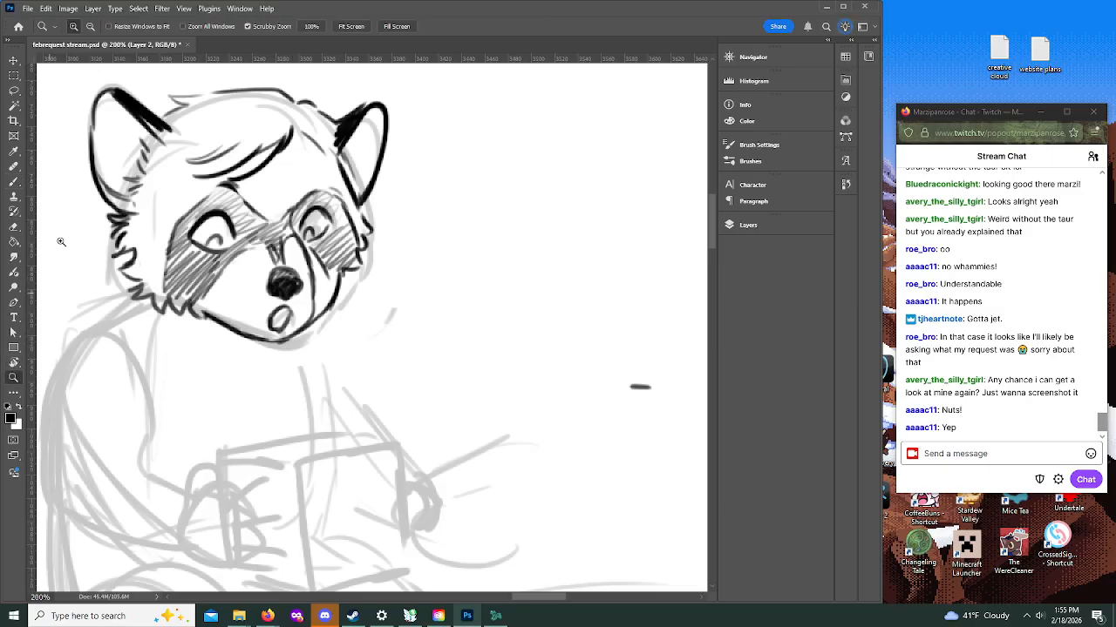
click(403, 332)
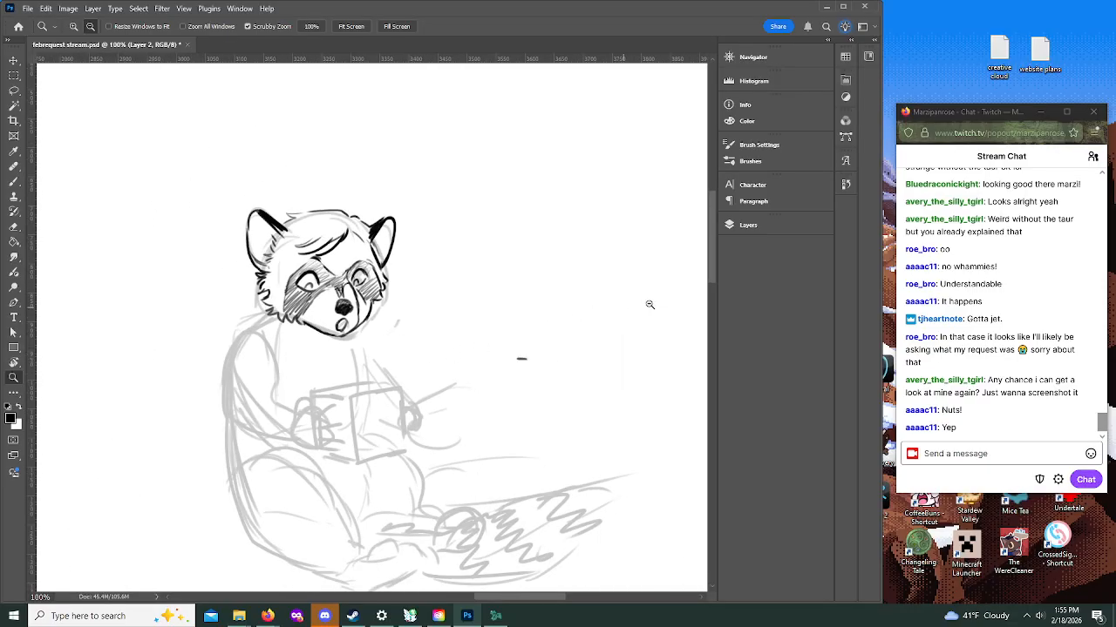
drag(711, 238, 711, 244)
key(b)
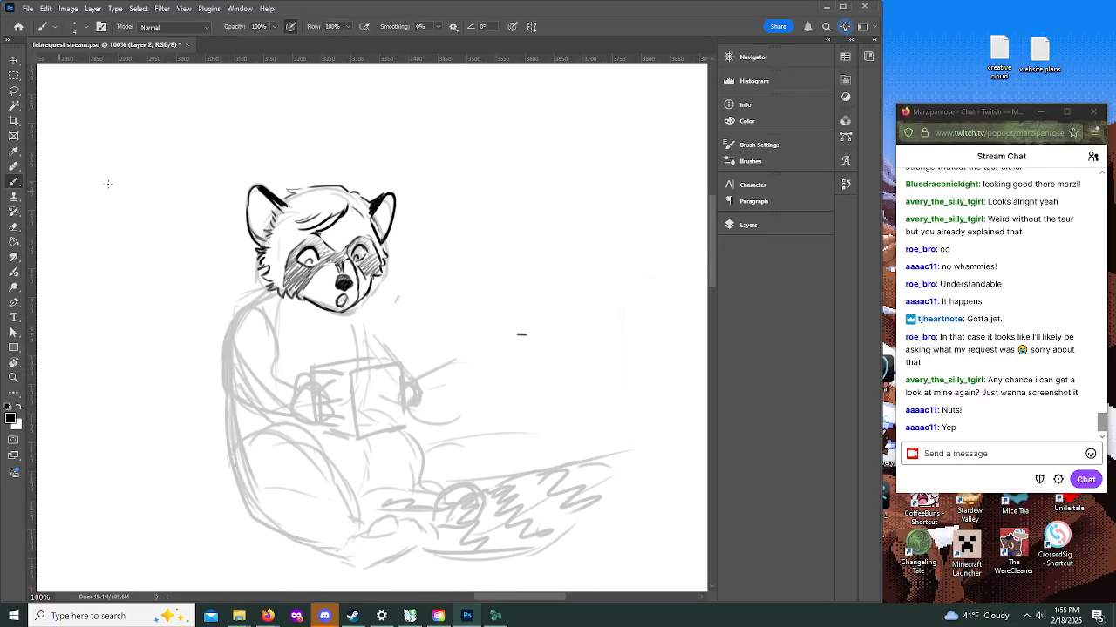
Step: Ink the chest fur tuft and the jagged fur outline down the near shoulder and upper arm
drag(342, 345, 355, 322)
drag(256, 300, 225, 338)
mouse_move(230, 331)
mouse_down()
mouse_move(233, 393)
mouse_move(288, 424)
mouse_up()
key(ctrl+z)
key(ctrl+z)
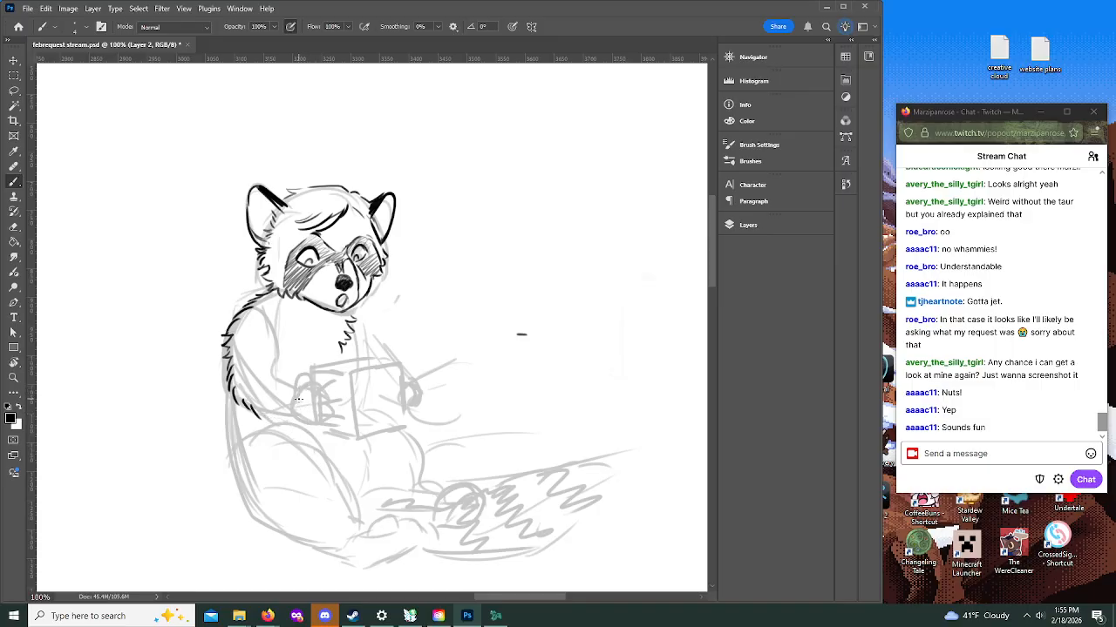
key(ctrl+z)
Step: Ink the box as a cube with its top face, and the near hand's fingers gripping its side
mouse_move(314, 370)
mouse_down()
mouse_move(316, 420)
mouse_move(351, 430)
mouse_move(344, 373)
mouse_move(396, 368)
mouse_move(401, 424)
mouse_up()
drag(349, 432, 401, 425)
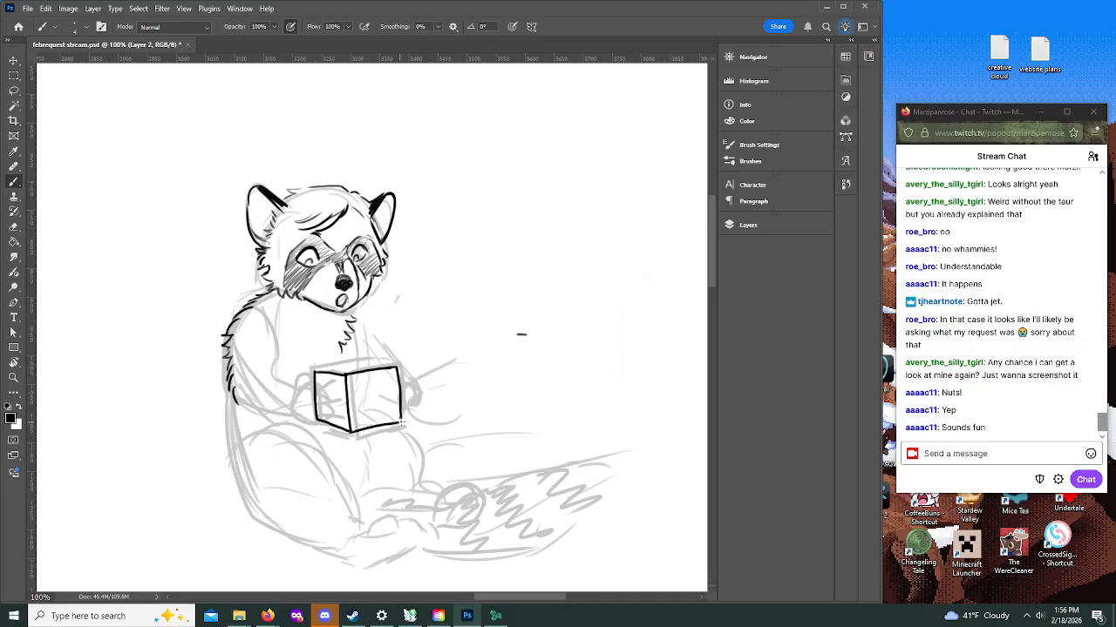
mouse_move(314, 371)
mouse_down()
mouse_move(366, 357)
mouse_move(399, 370)
mouse_up()
mouse_move(301, 391)
mouse_down()
mouse_move(313, 382)
mouse_move(300, 426)
mouse_move(314, 427)
mouse_move(301, 389)
mouse_move(319, 375)
mouse_move(323, 394)
mouse_move(339, 395)
mouse_up()
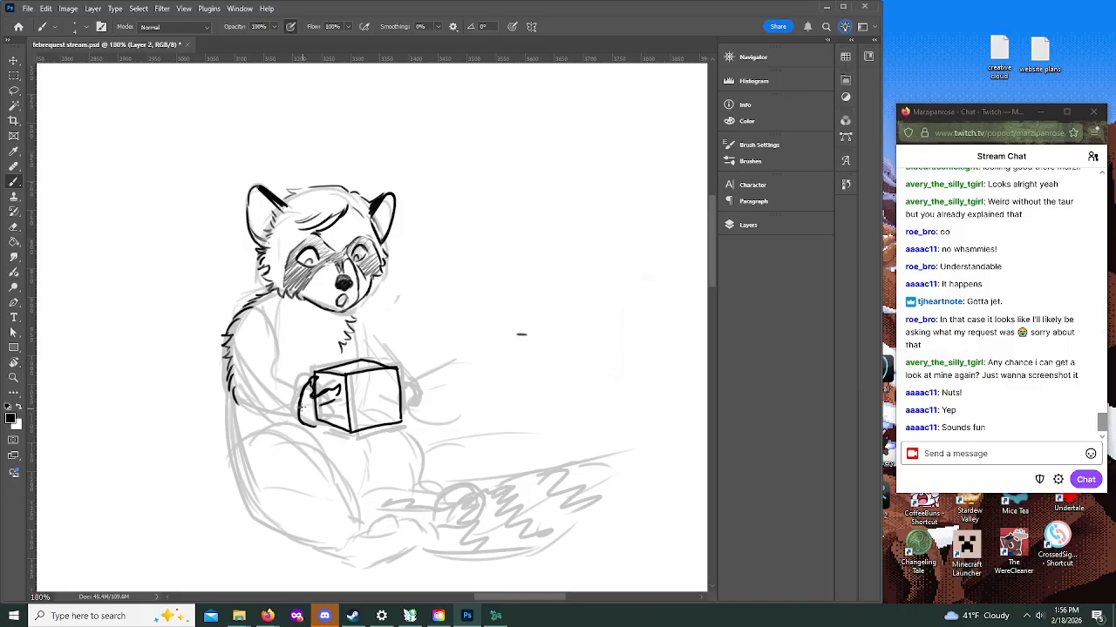
mouse_move(303, 420)
mouse_down()
mouse_move(339, 435)
mouse_move(342, 425)
mouse_move(324, 424)
mouse_move(349, 426)
mouse_move(340, 418)
mouse_move(351, 406)
mouse_move(325, 404)
mouse_up()
Step: Ink the near forearm's contours from elbow to wrist and the fur below the chin toward the far shoulder
drag(234, 404, 254, 410)
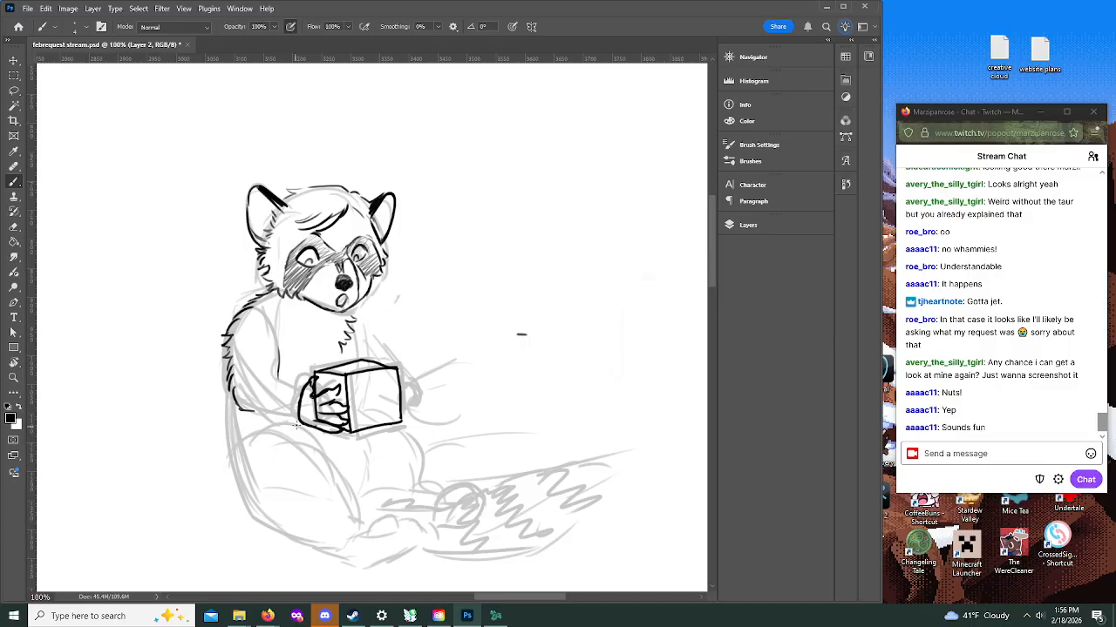
drag(351, 306, 377, 342)
mouse_move(273, 367)
mouse_down()
mouse_move(309, 389)
mouse_move(270, 415)
mouse_move(300, 425)
mouse_up()
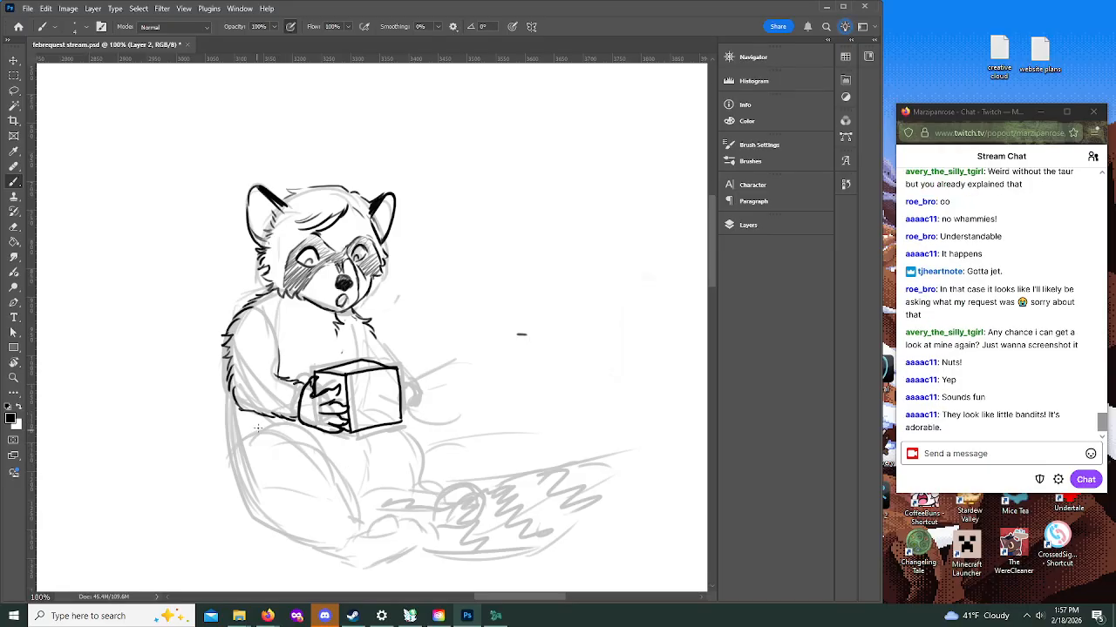
mouse_move(267, 417)
mouse_down()
mouse_move(296, 422)
mouse_move(312, 413)
mouse_move(304, 402)
mouse_up()
key(ctrl+z)
key(ctrl+z)
Step: Ink the belly fur line below the box and the furry lower back outline down to the rump
mouse_move(384, 495)
mouse_down()
mouse_move(385, 460)
mouse_move(364, 436)
mouse_up()
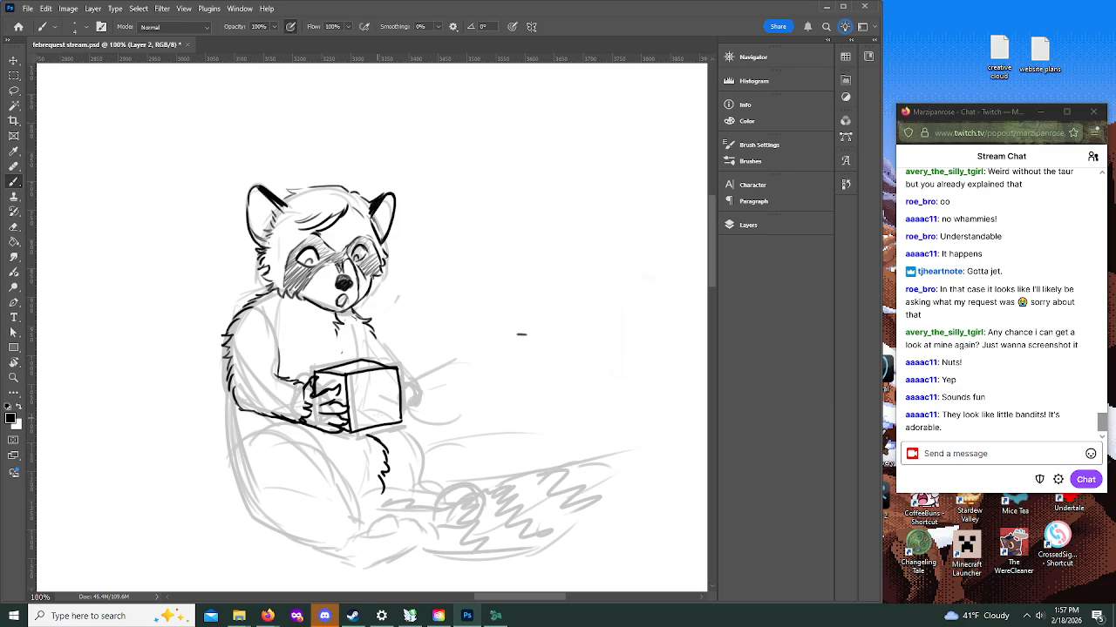
drag(225, 376, 246, 504)
mouse_move(239, 448)
mouse_down()
mouse_move(322, 423)
mouse_move(243, 489)
mouse_move(232, 454)
mouse_move(253, 512)
mouse_up()
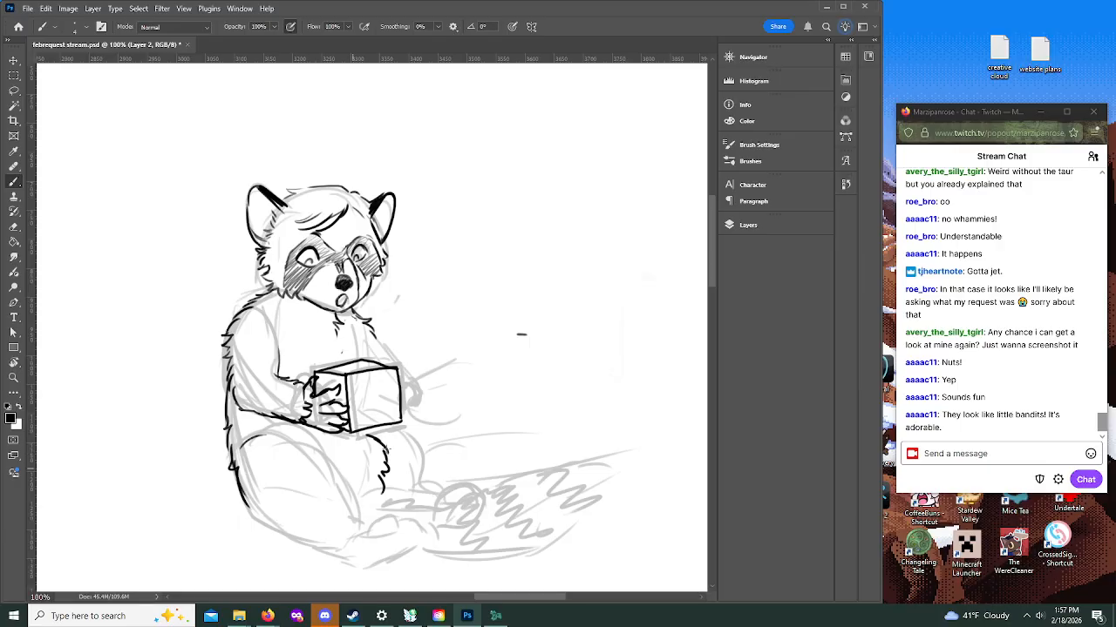
Step: Ink the near thigh and shin with broken fur strokes from the hip down to the ankle
scroll(711, 269, down, 3)
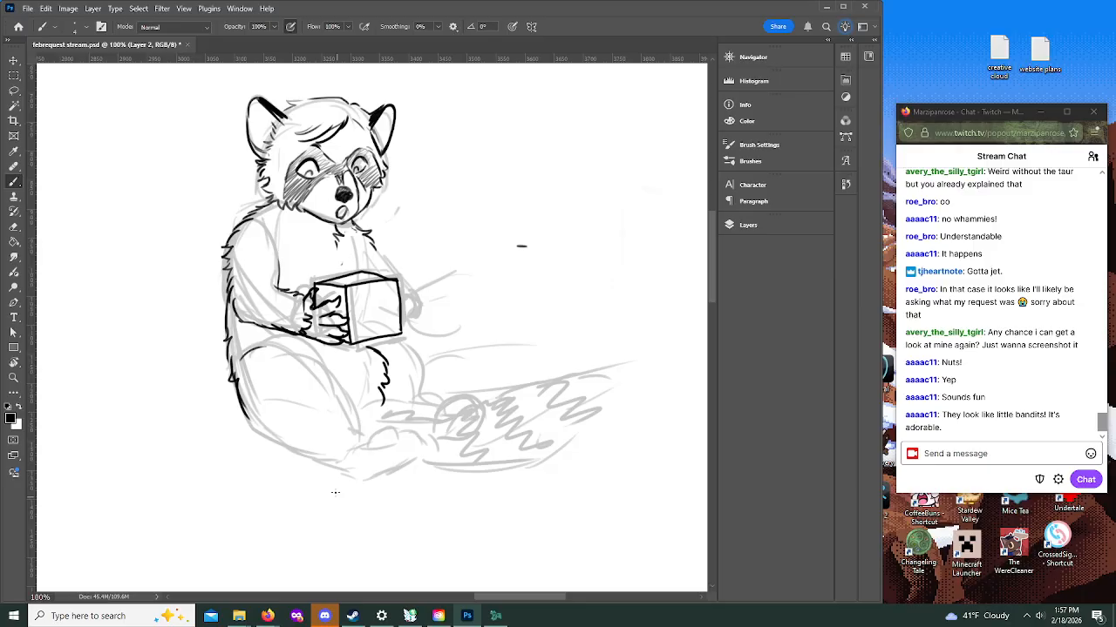
mouse_move(338, 469)
mouse_down()
mouse_move(393, 458)
mouse_move(363, 441)
mouse_move(356, 416)
mouse_move(345, 435)
mouse_move(358, 430)
mouse_move(335, 373)
mouse_up()
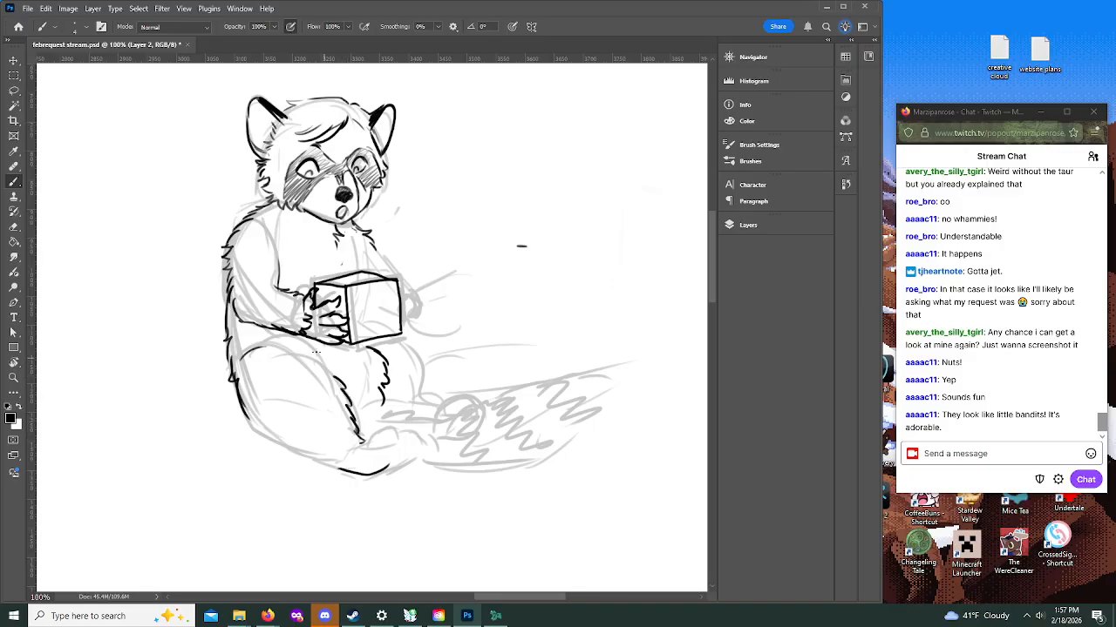
mouse_move(259, 356)
mouse_down()
mouse_move(292, 341)
mouse_move(291, 354)
mouse_move(336, 376)
mouse_up()
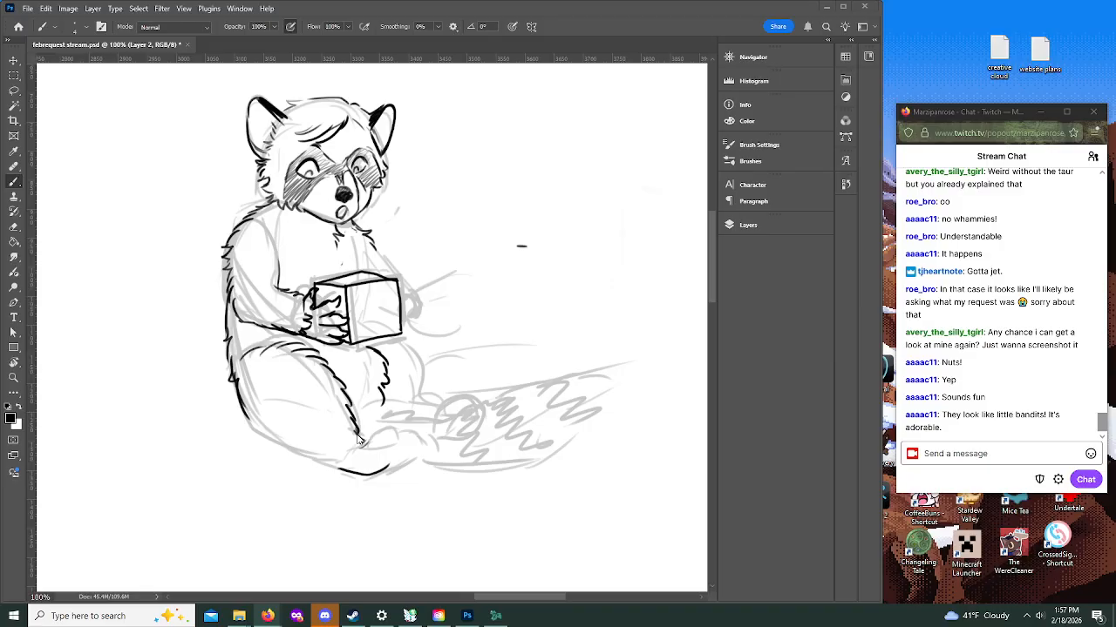
Step: Ink the near foot with its clawed toes and the underside of the leg from rump to heel
drag(359, 444, 415, 417)
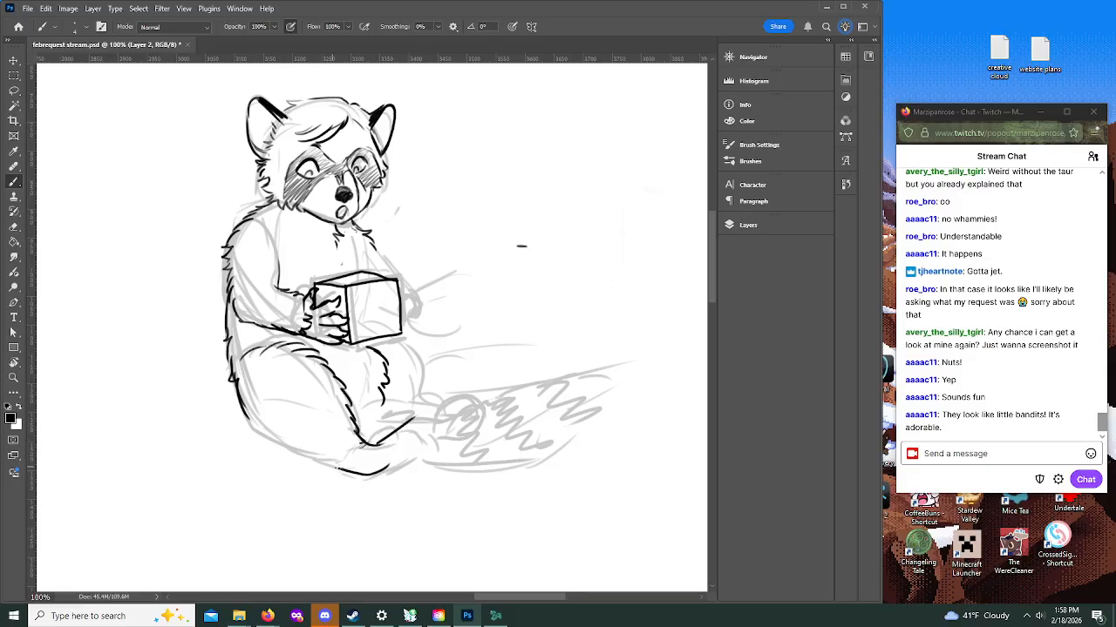
mouse_move(340, 471)
mouse_down()
mouse_move(384, 481)
mouse_move(425, 447)
mouse_up()
mouse_move(372, 445)
mouse_down()
mouse_move(417, 412)
mouse_move(436, 429)
mouse_move(425, 452)
mouse_up()
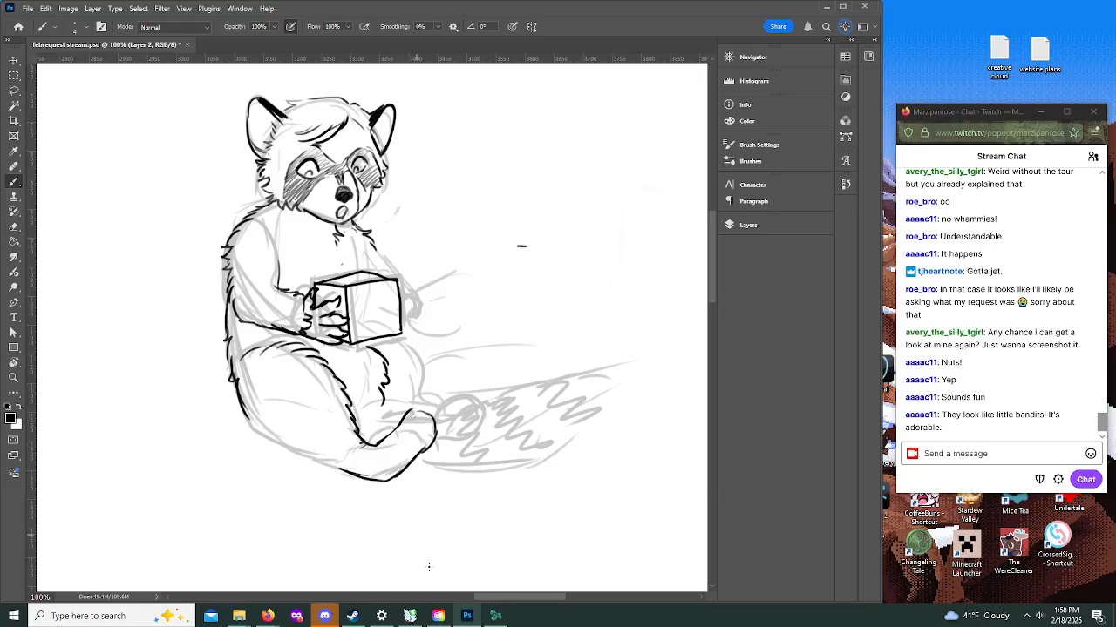
mouse_move(403, 423)
mouse_down()
mouse_move(436, 429)
mouse_move(416, 416)
mouse_move(429, 408)
mouse_up()
mouse_move(430, 414)
mouse_down()
mouse_move(434, 405)
mouse_move(433, 422)
mouse_up()
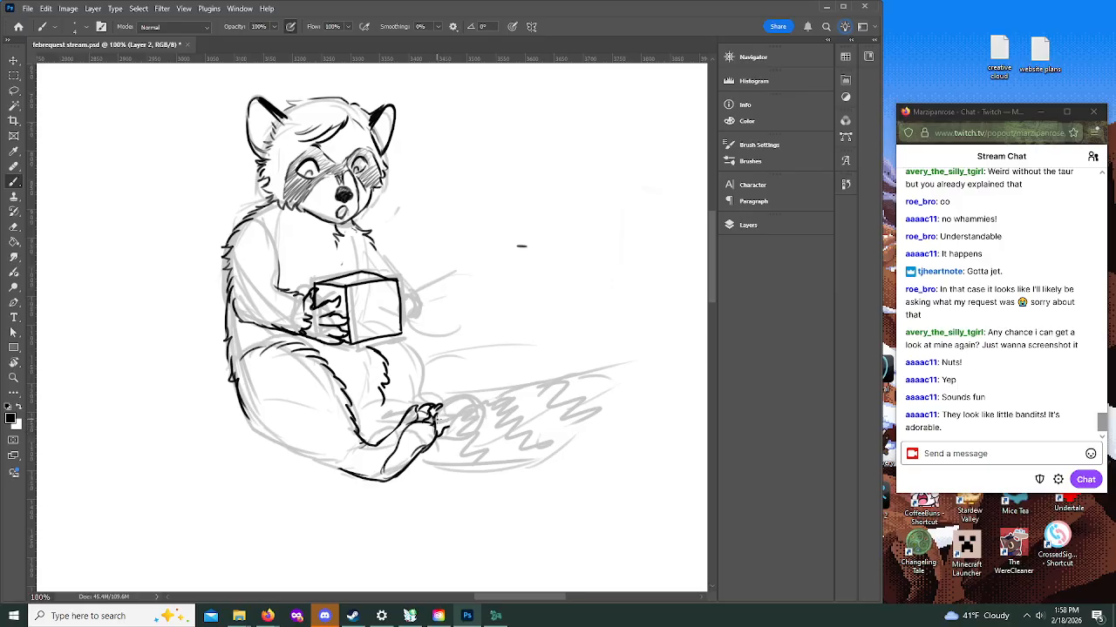
mouse_move(435, 421)
mouse_down()
mouse_move(453, 421)
mouse_move(437, 419)
mouse_move(443, 408)
mouse_up()
mouse_move(244, 411)
mouse_down()
mouse_move(251, 427)
mouse_move(345, 473)
mouse_up()
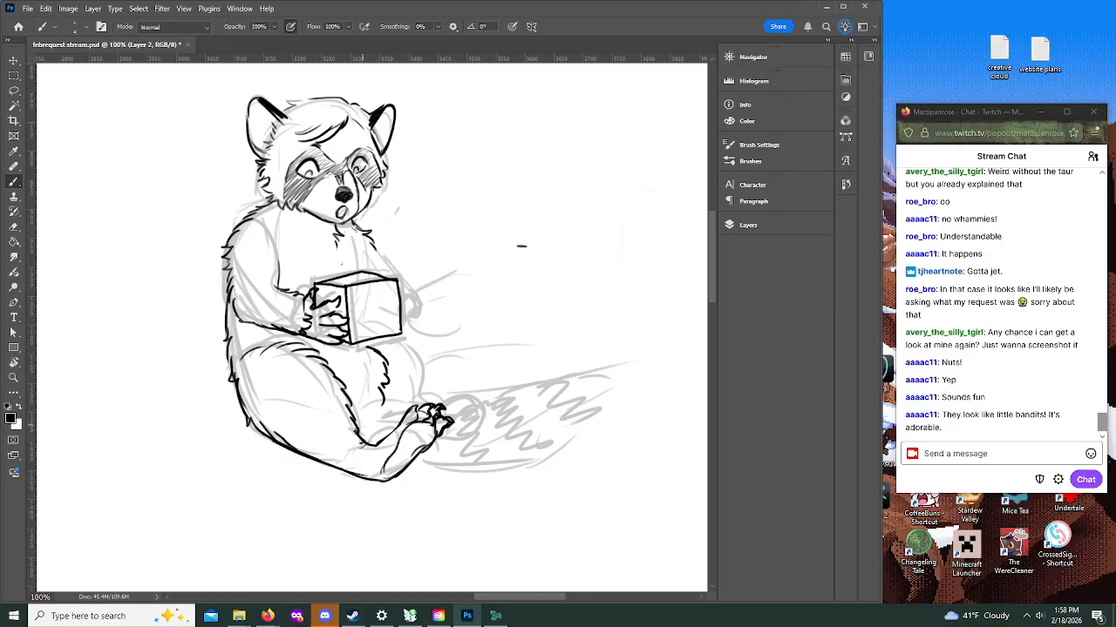
Step: Ink the far thigh's furry outline and start the tail with its lower curve and jagged upper edge
drag(366, 422, 408, 409)
mouse_move(391, 334)
mouse_down()
mouse_move(420, 357)
mouse_move(420, 404)
mouse_up()
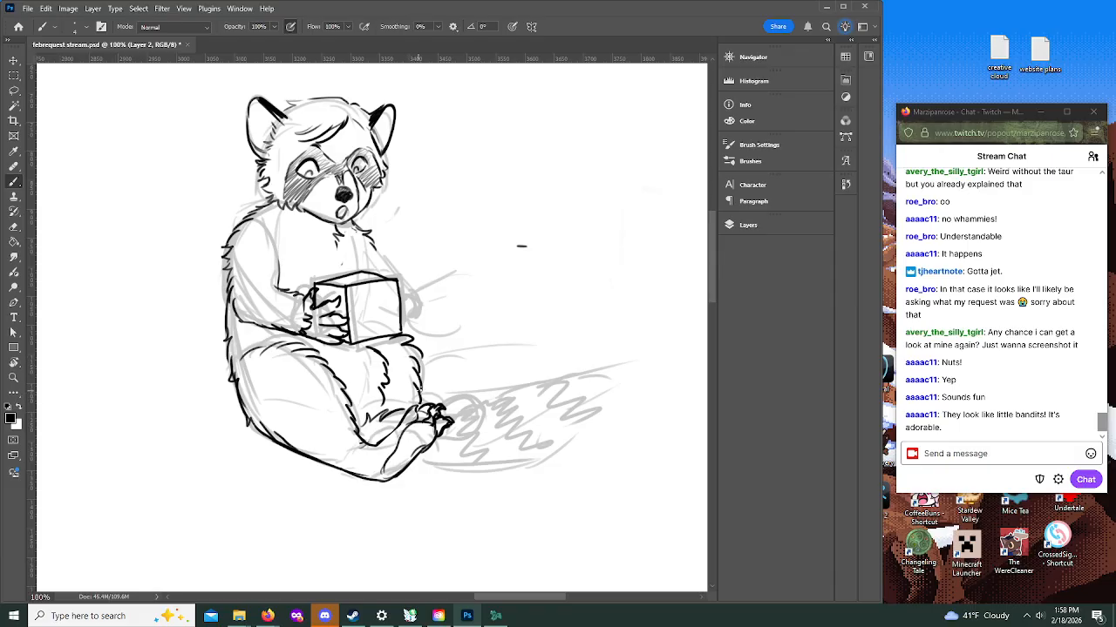
mouse_move(405, 478)
mouse_down()
mouse_move(485, 476)
mouse_move(547, 455)
mouse_up()
drag(440, 409, 530, 383)
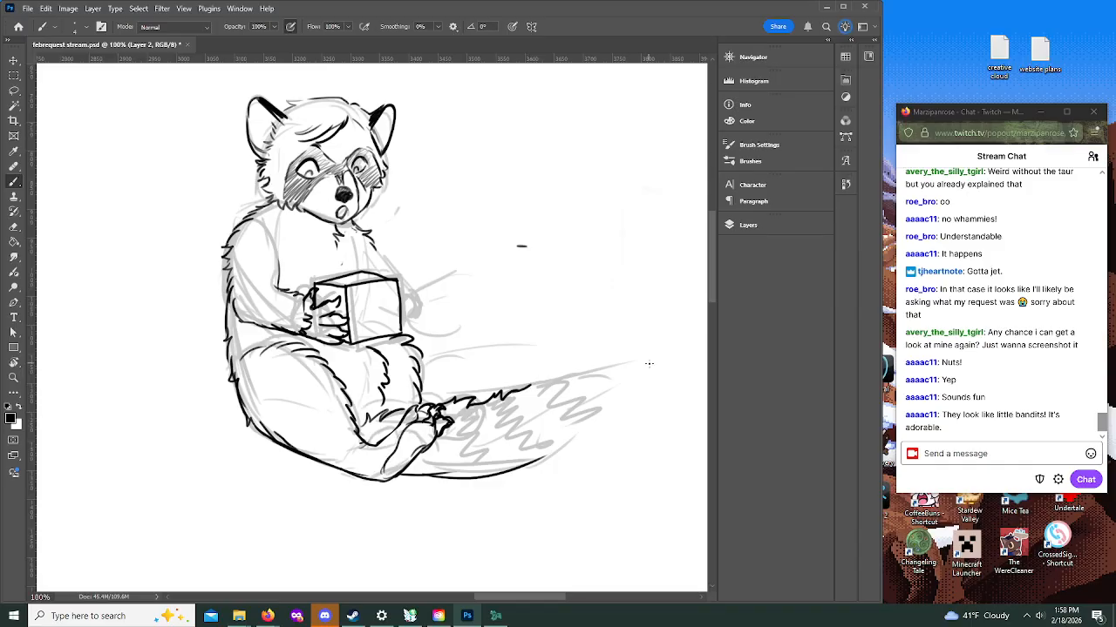
Step: Select the raccoon's head, scale it down slightly and tilt it clockwise over the shoulders, and clear the selection
scroll(710, 278, up, 3)
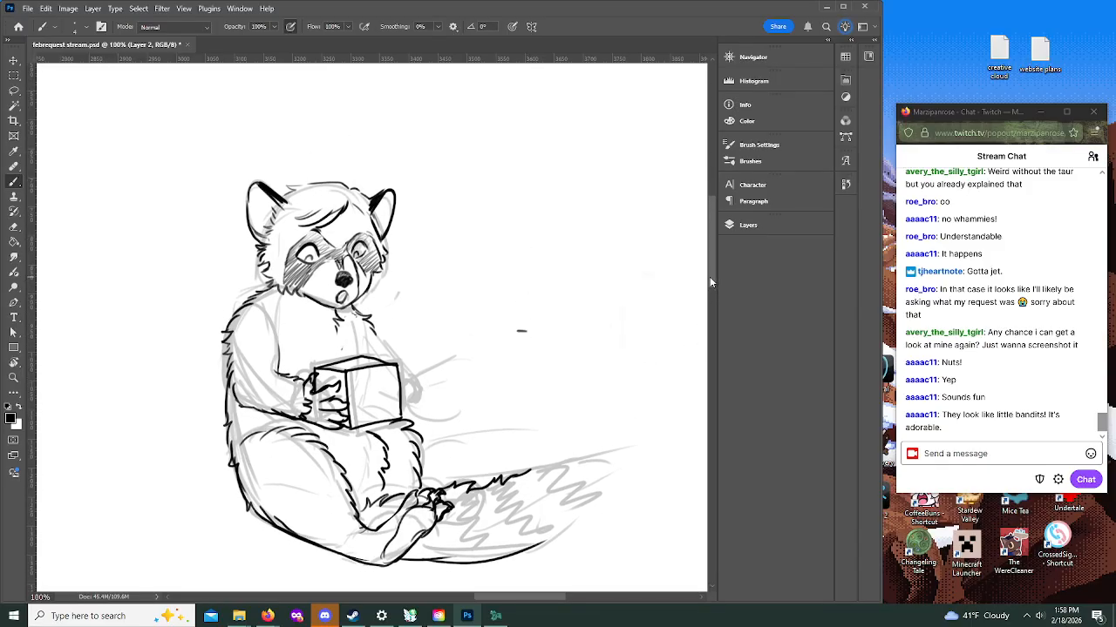
key(l)
mouse_move(258, 269)
mouse_down()
mouse_move(298, 308)
mouse_move(368, 305)
mouse_move(341, 304)
mouse_up()
click(212, 197)
mouse_move(245, 170)
mouse_down()
mouse_move(232, 201)
mouse_move(249, 261)
mouse_move(269, 294)
mouse_move(294, 308)
mouse_move(358, 313)
mouse_move(425, 251)
mouse_move(353, 136)
mouse_move(239, 194)
mouse_up()
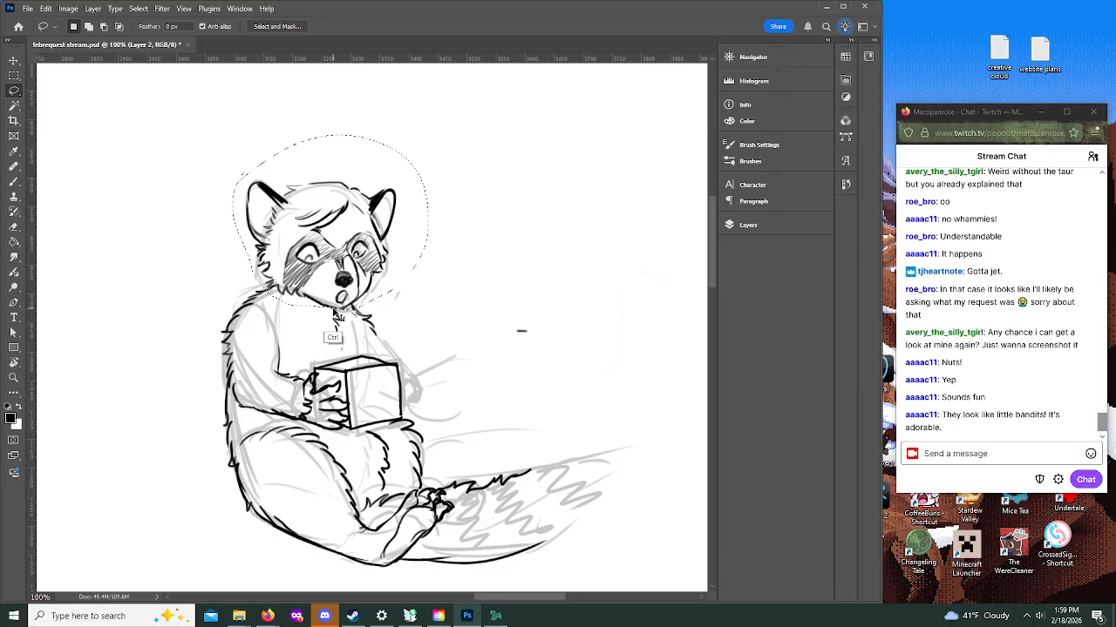
key(ctrl+t)
mouse_move(427, 147)
mouse_down()
mouse_move(433, 131)
mouse_move(409, 153)
mouse_up()
drag(459, 284, 494, 353)
mouse_move(363, 216)
mouse_down()
mouse_move(379, 225)
mouse_move(369, 215)
mouse_move(381, 195)
mouse_up()
click(577, 26)
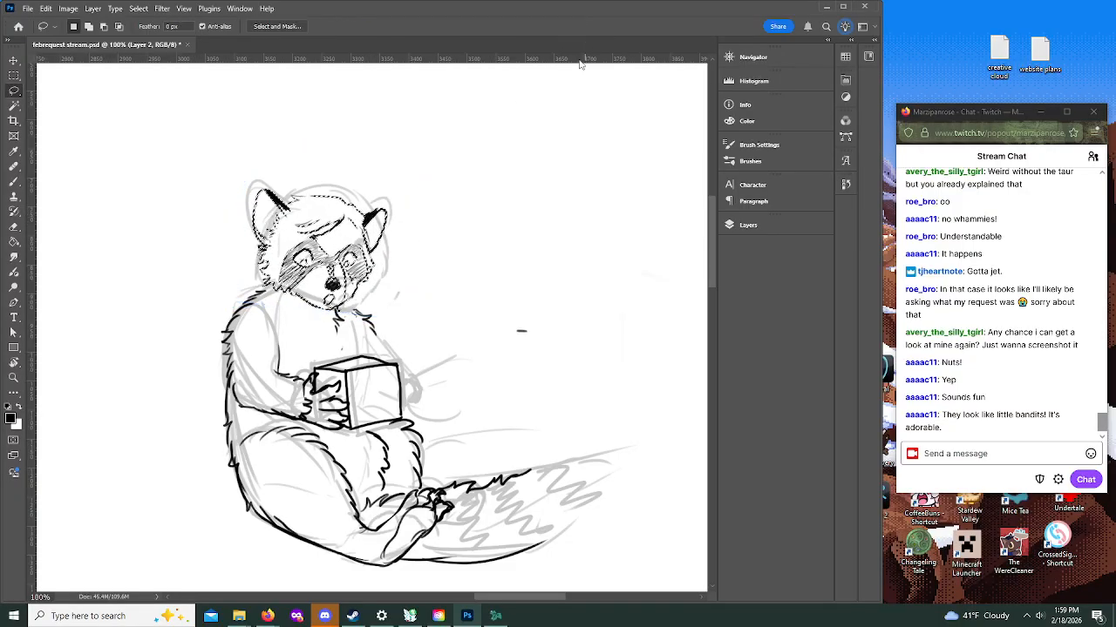
click(140, 9)
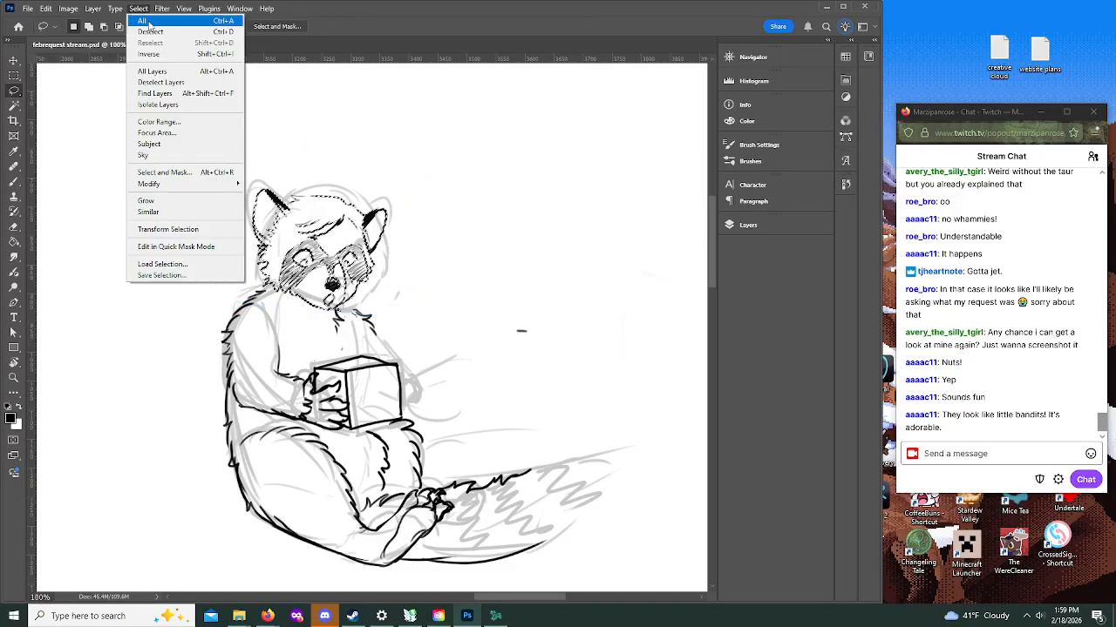
click(157, 31)
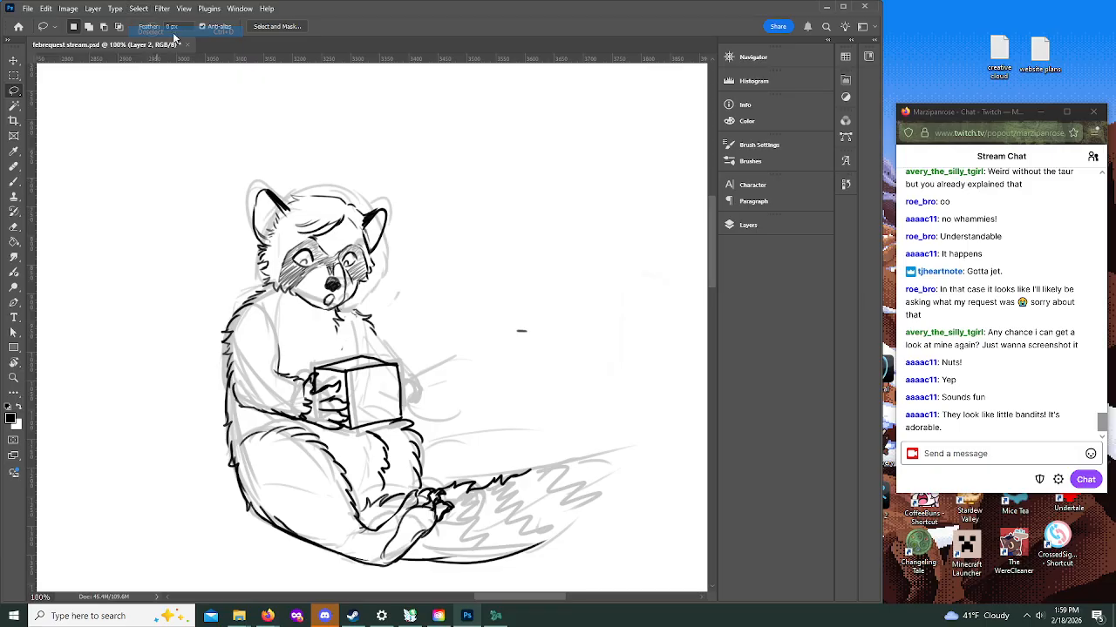
Step: Ink the far arm and the hand behind the box, and the far foot raised above the tail
click(13, 181)
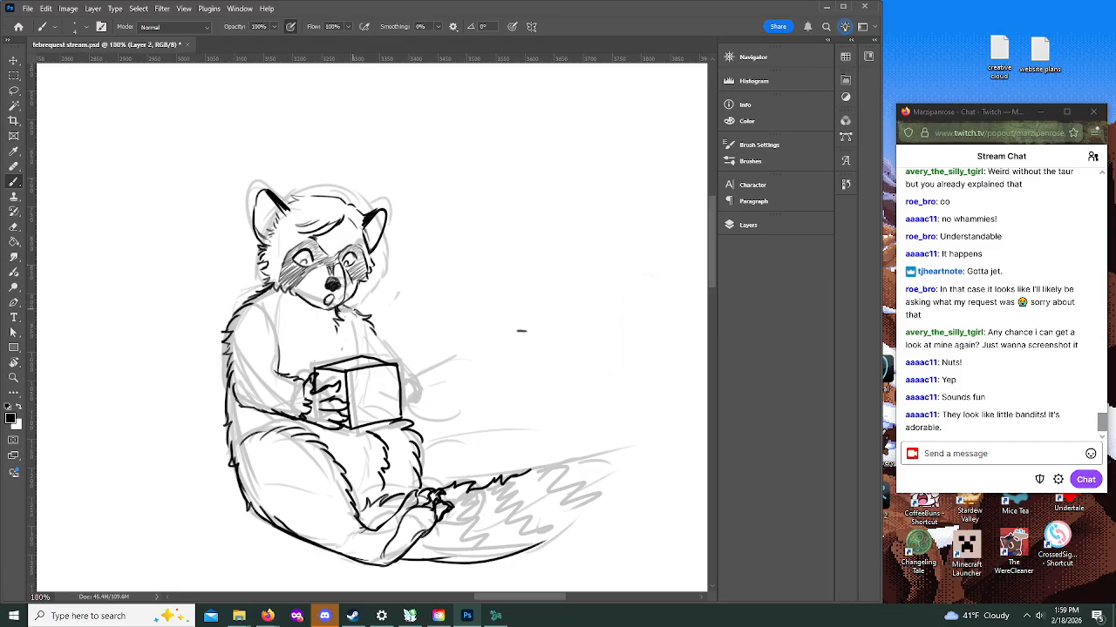
drag(353, 336, 351, 358)
drag(401, 384, 403, 404)
drag(377, 342, 389, 361)
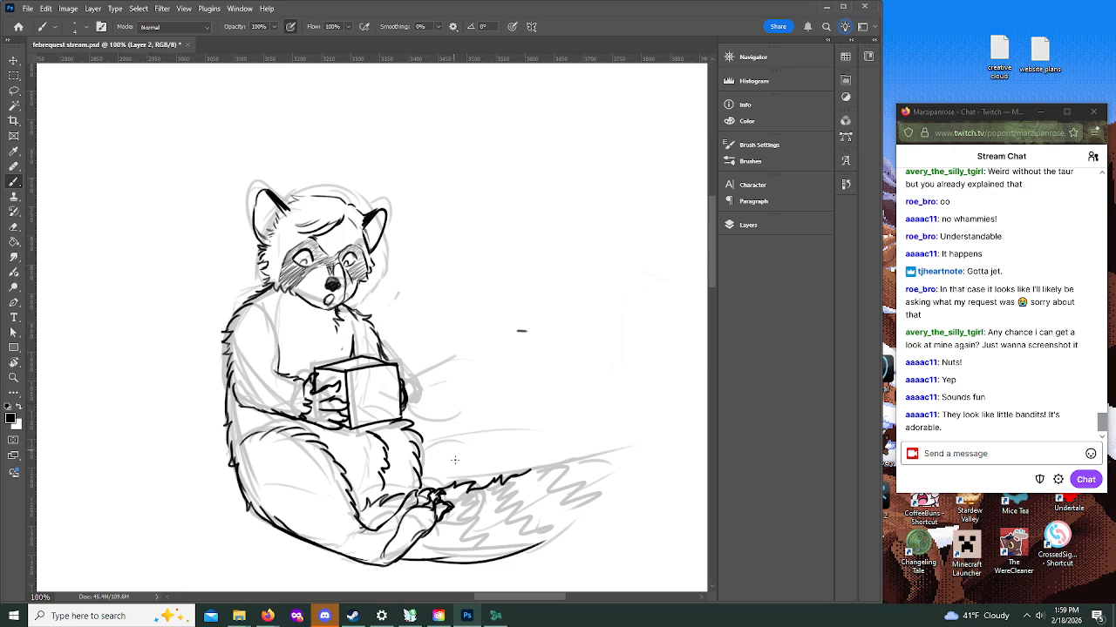
drag(433, 484, 449, 468)
mouse_move(434, 475)
mouse_down()
mouse_move(424, 481)
mouse_move(438, 483)
mouse_move(467, 442)
mouse_move(469, 460)
mouse_move(484, 445)
mouse_move(478, 466)
mouse_up()
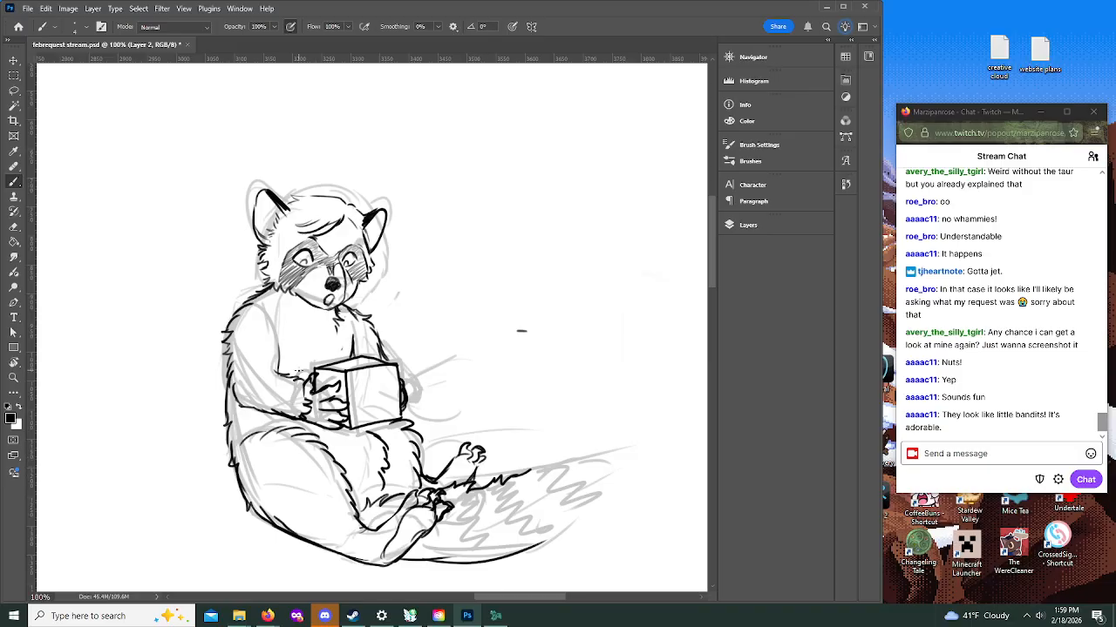
Step: Redraw the back and rump outline as a smooth, heavier curve running down to the heel
drag(232, 456, 249, 493)
drag(229, 413, 259, 513)
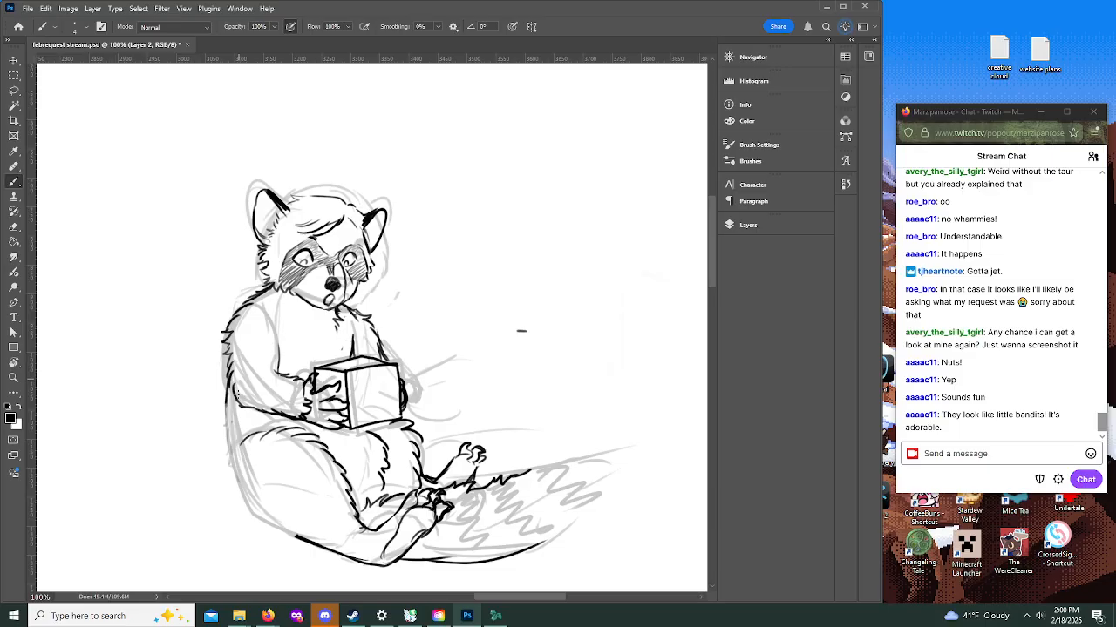
mouse_move(225, 373)
mouse_down()
mouse_move(234, 469)
mouse_move(253, 523)
mouse_move(278, 528)
mouse_move(248, 513)
mouse_move(229, 429)
mouse_up()
drag(258, 524, 298, 538)
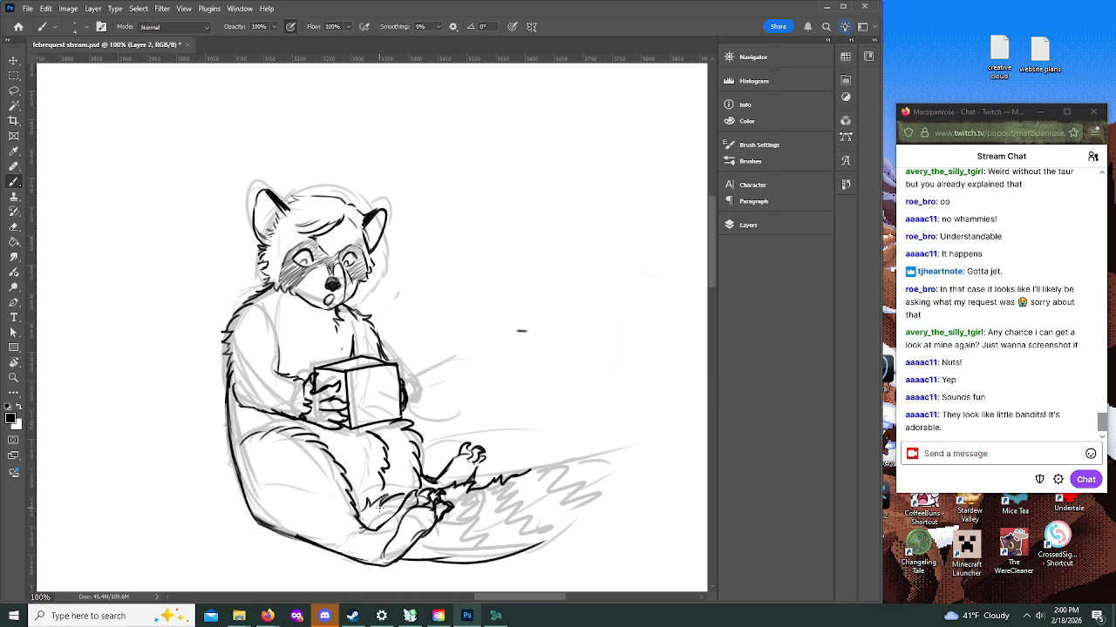
Step: Extend the tail's upper and lower edges and shape its tip with loose fur strokes
drag(500, 598, 516, 597)
mouse_move(76, 357)
mouse_down()
mouse_move(89, 493)
mouse_move(152, 542)
mouse_move(240, 561)
mouse_move(186, 555)
mouse_move(200, 499)
mouse_up()
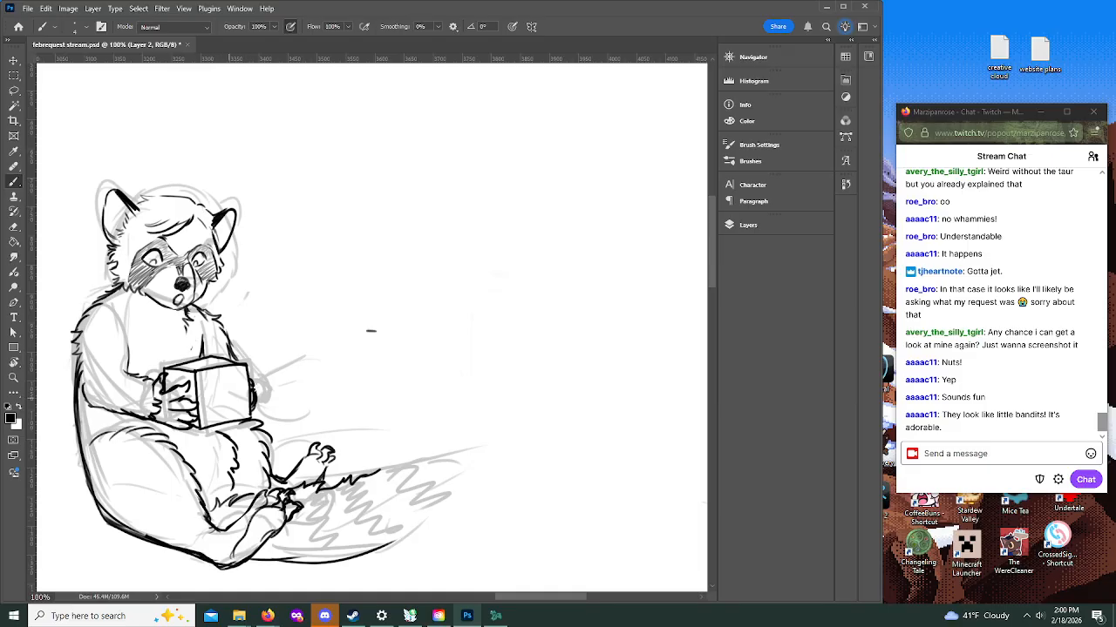
drag(380, 475, 448, 461)
drag(379, 548, 477, 508)
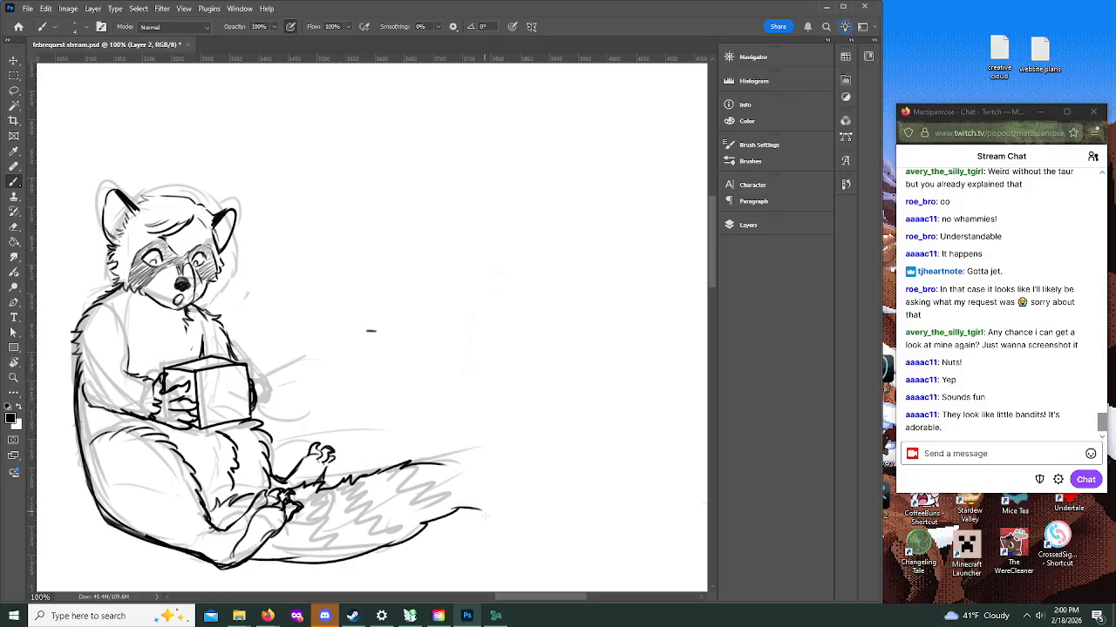
mouse_move(439, 464)
mouse_down()
mouse_move(480, 481)
mouse_move(495, 514)
mouse_up()
Step: Redraw the lower belly and far thigh with smoother lines and ink a longer far foot above the tail
mouse_move(219, 523)
mouse_down()
mouse_move(235, 487)
mouse_move(232, 453)
mouse_move(229, 479)
mouse_move(240, 457)
mouse_move(281, 472)
mouse_move(299, 465)
mouse_move(262, 472)
mouse_move(265, 440)
mouse_move(319, 431)
mouse_move(330, 449)
mouse_up()
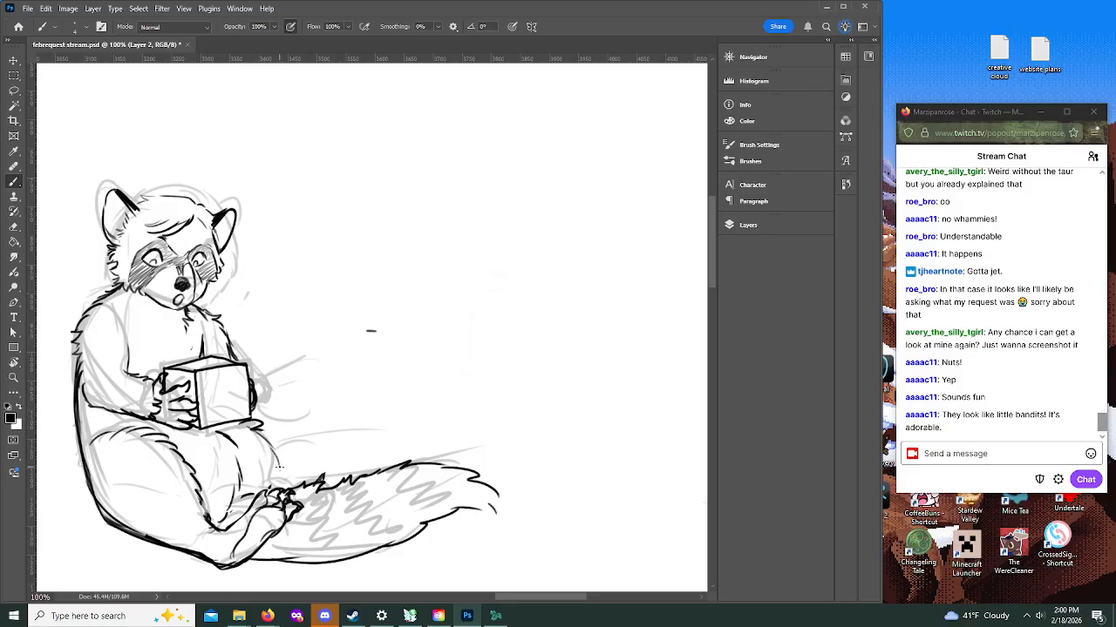
mouse_move(279, 472)
mouse_down()
mouse_move(319, 465)
mouse_move(340, 488)
mouse_move(328, 454)
mouse_move(348, 443)
mouse_move(347, 457)
mouse_move(357, 450)
mouse_move(332, 458)
mouse_move(354, 464)
mouse_move(348, 471)
mouse_up()
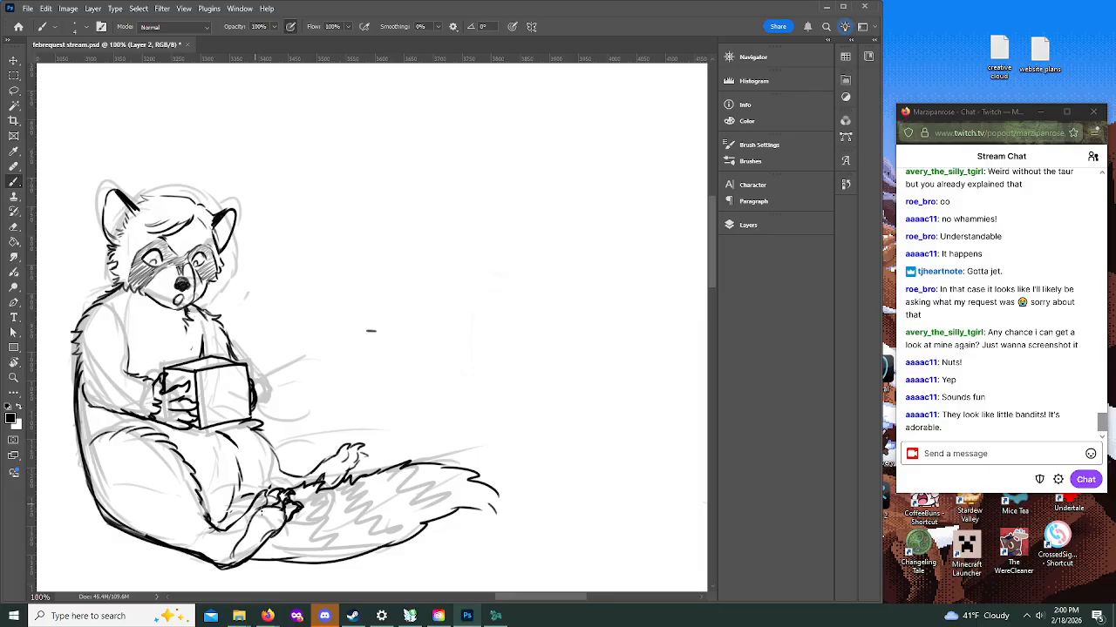
Step: Fill the tail with dark zigzag bands from near the tip back to the foot
mouse_move(404, 467)
mouse_down()
mouse_move(423, 492)
mouse_move(438, 519)
mouse_up()
mouse_move(366, 479)
mouse_down()
mouse_move(386, 512)
mouse_move(399, 538)
mouse_up()
mouse_move(327, 501)
mouse_down()
mouse_move(331, 542)
mouse_move(362, 552)
mouse_up()
mouse_move(297, 517)
mouse_down()
mouse_move(295, 539)
mouse_move(311, 559)
mouse_move(262, 555)
mouse_move(264, 543)
mouse_move(299, 533)
mouse_move(307, 557)
mouse_up()
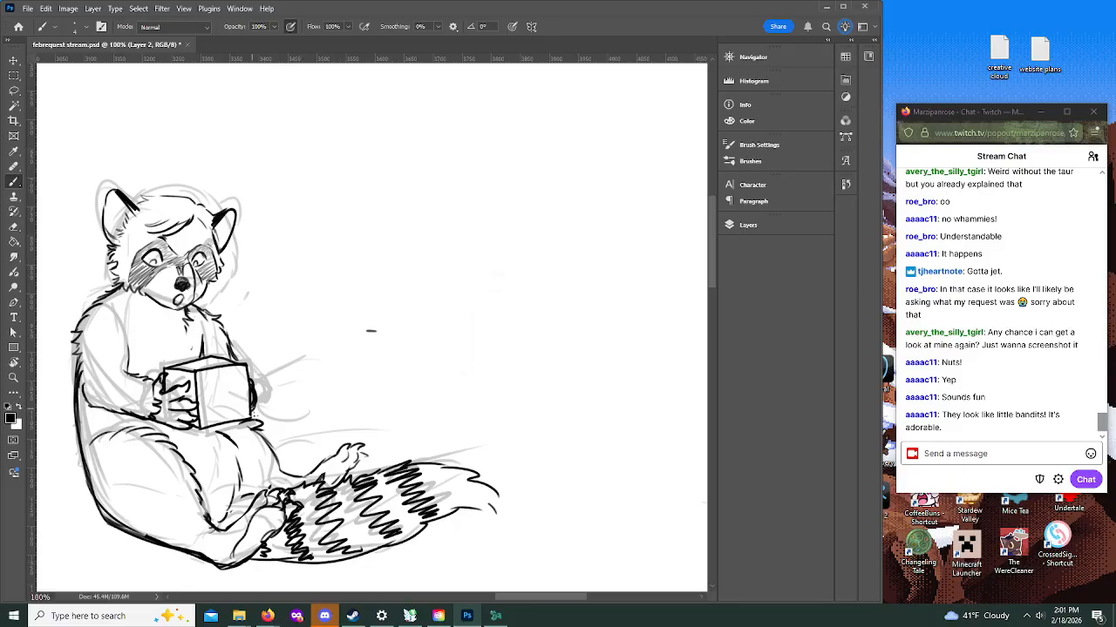
Step: Add short radiating emphasis lines around the box in the raccoon's hands
mouse_move(210, 432)
mouse_down()
mouse_move(228, 427)
mouse_move(218, 421)
mouse_up()
drag(248, 356, 284, 352)
drag(285, 417, 302, 414)
Step: Handwrite the patron's name in two lines beside the raccoon's head, scribbling out the false start
click(13, 378)
click(334, 283)
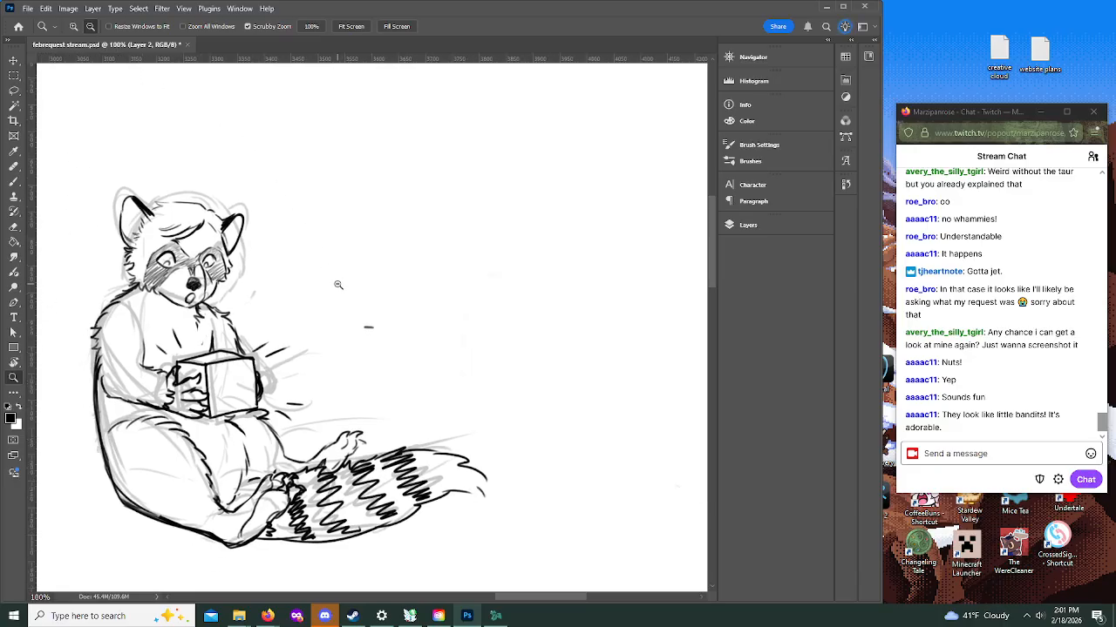
click(387, 395)
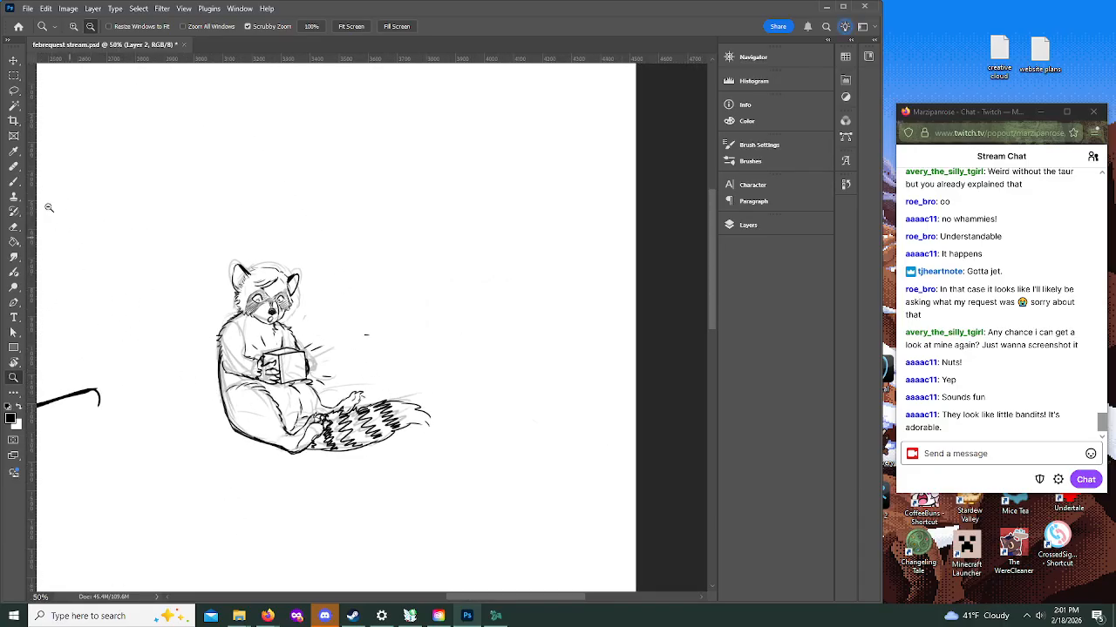
key(b)
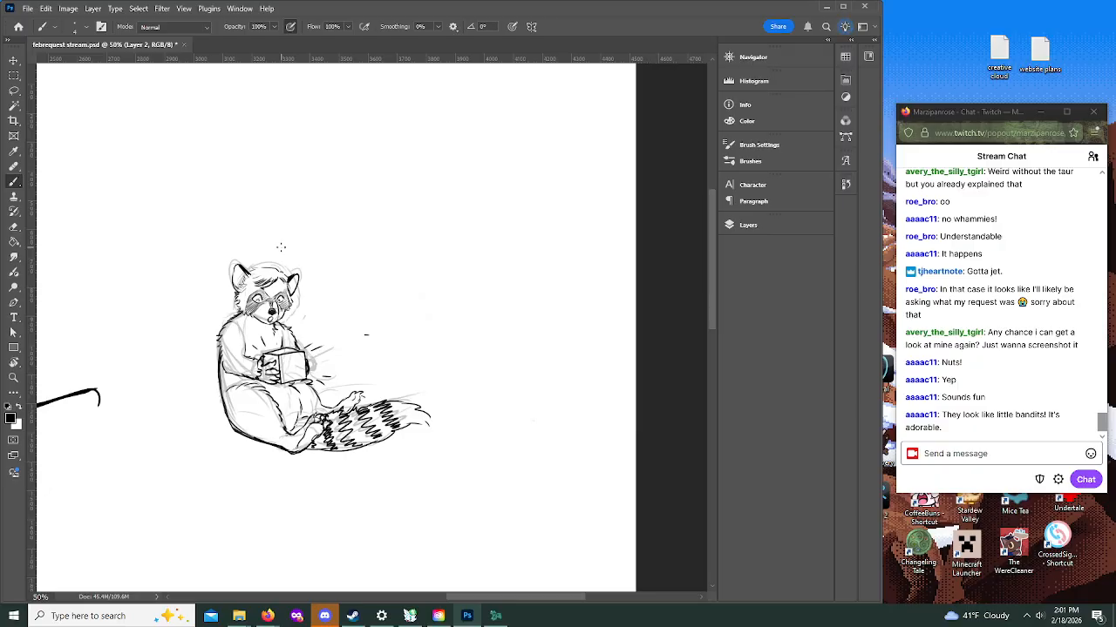
mouse_move(316, 294)
mouse_down()
mouse_move(308, 304)
mouse_move(332, 309)
mouse_move(319, 295)
mouse_move(311, 302)
mouse_move(335, 307)
mouse_up()
click(334, 295)
drag(312, 273, 329, 274)
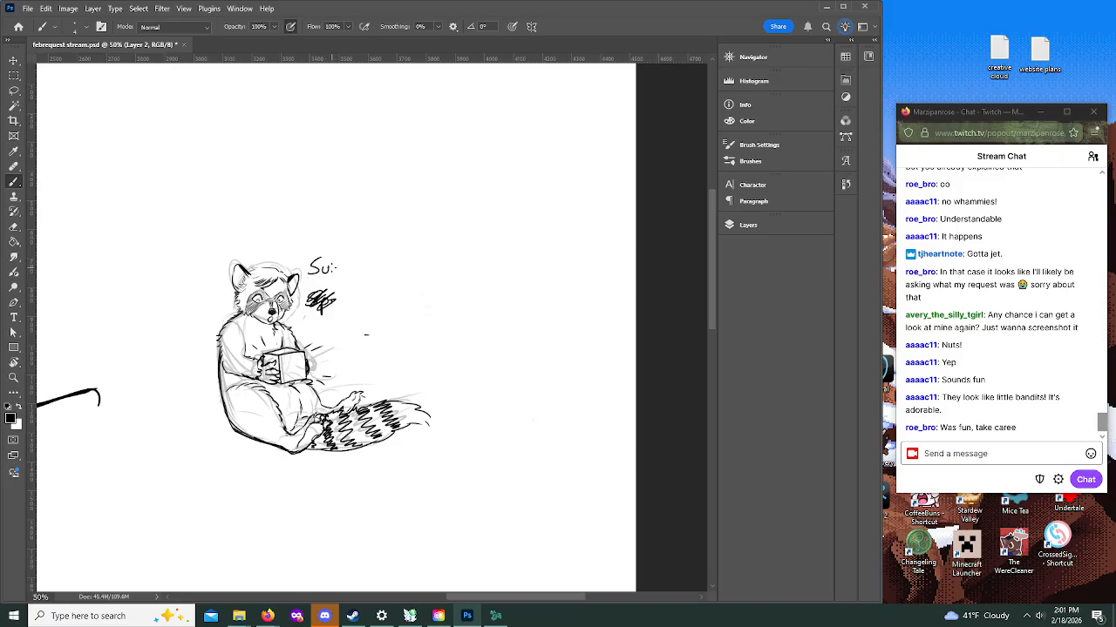
mouse_move(323, 262)
mouse_down()
mouse_move(328, 285)
mouse_move(361, 263)
mouse_move(389, 270)
mouse_move(345, 298)
mouse_move(361, 295)
mouse_up()
drag(363, 293, 367, 310)
mouse_move(368, 289)
mouse_down()
mouse_move(389, 296)
mouse_move(425, 281)
mouse_up()
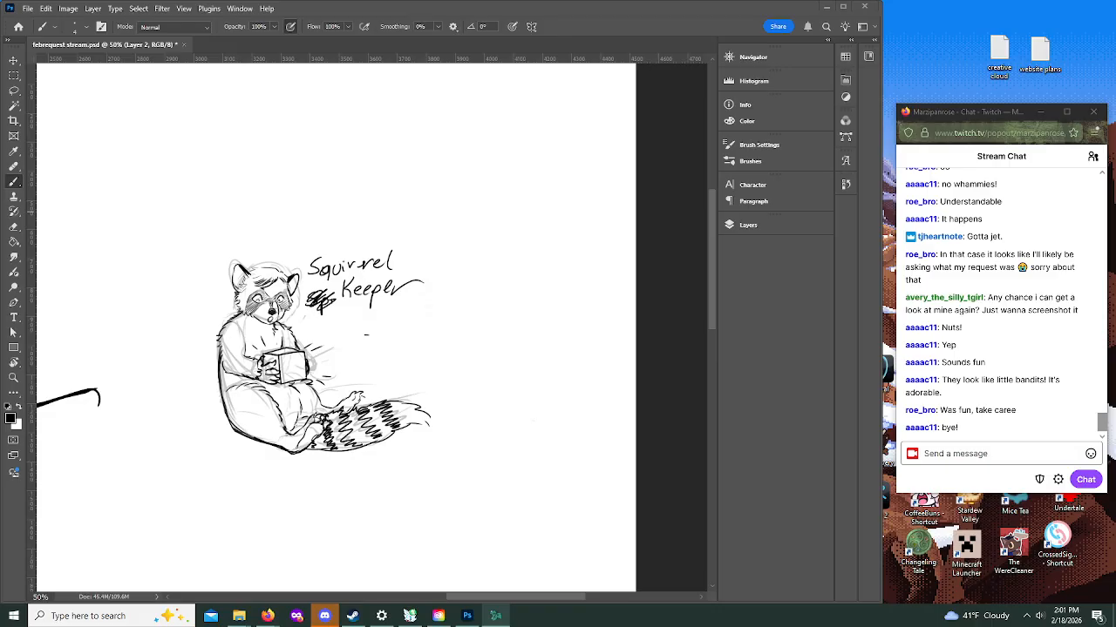
Step: Zoom out to review the whole page of labelled character sketches
click(13, 377)
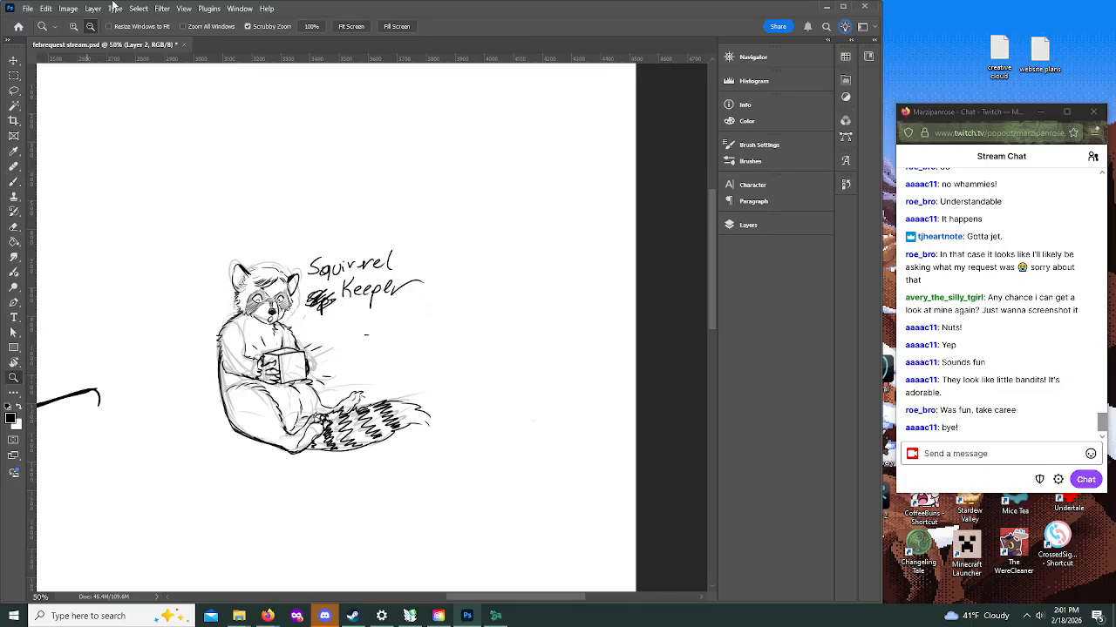
alt+click(157, 126)
drag(488, 598, 406, 603)
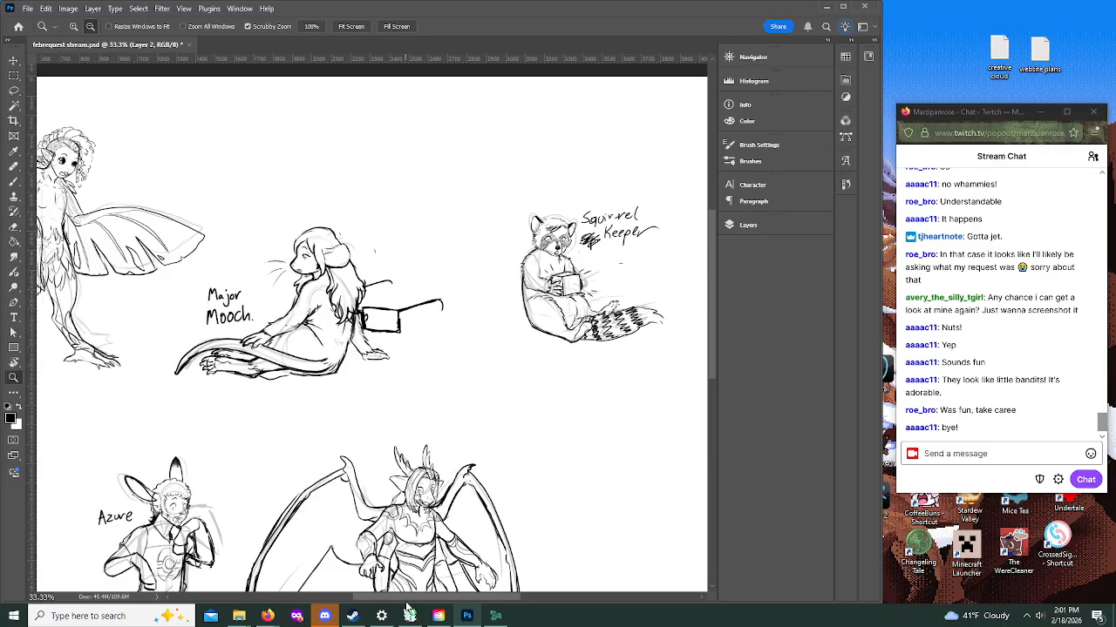
alt+click(385, 369)
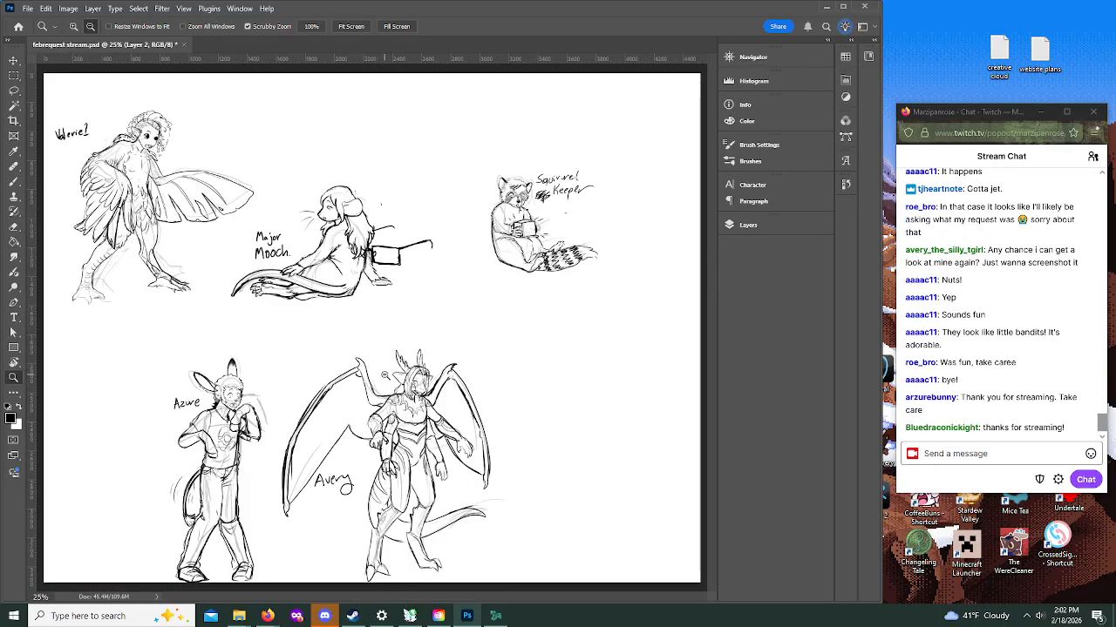